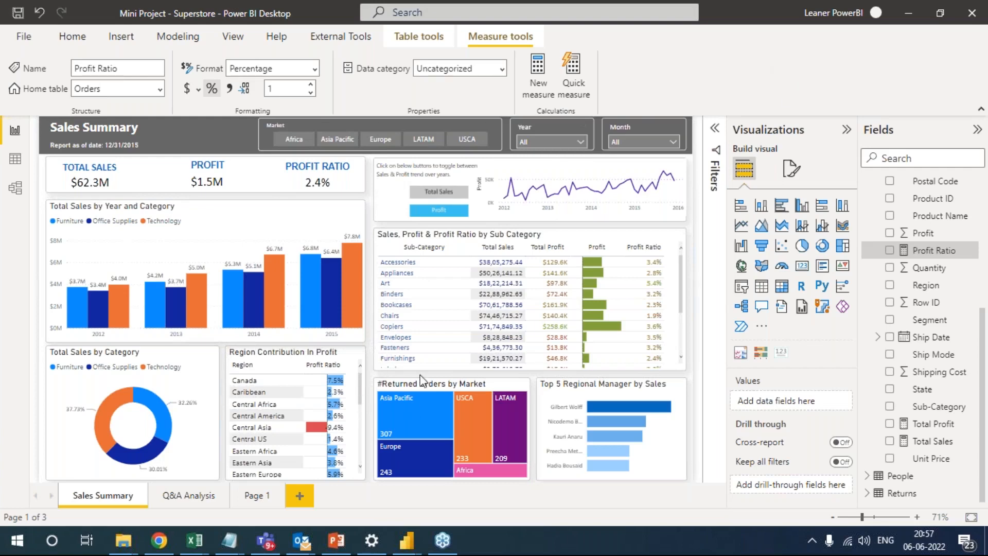
# Switch to File Explorer, go up to the Batch 2 folder and open the Links text file.
pyautogui.press('super')
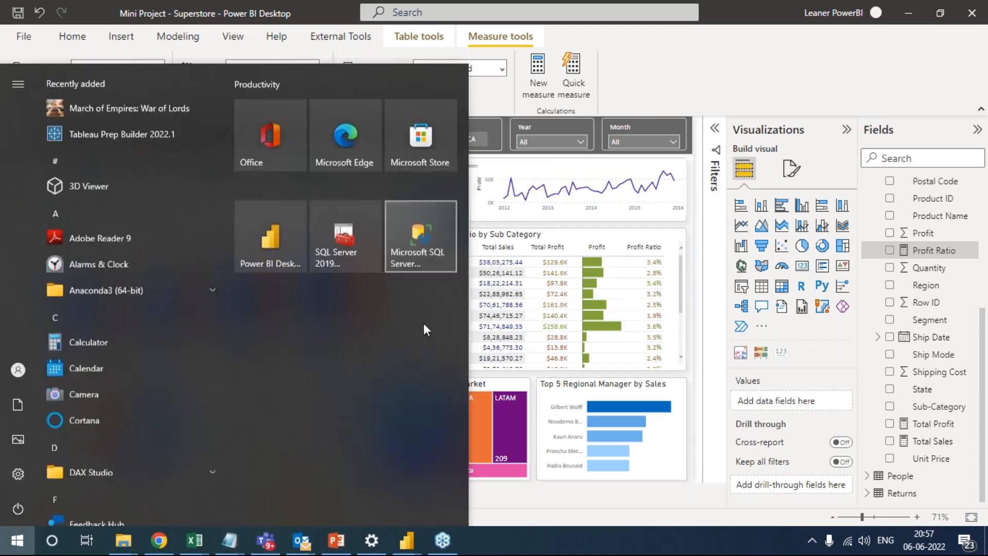
pyautogui.moveTo(226, 547)
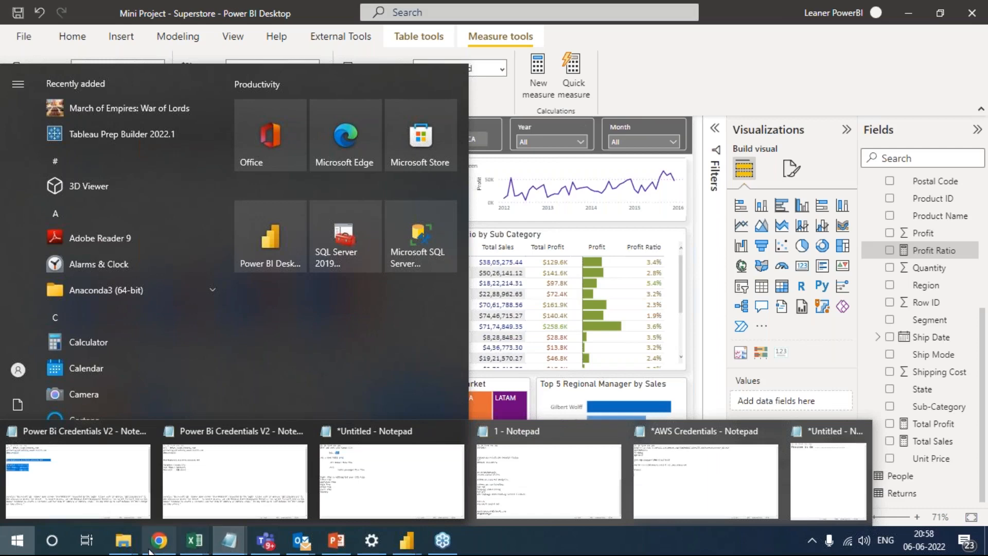
pyautogui.moveTo(123, 540)
pyautogui.click(92, 484)
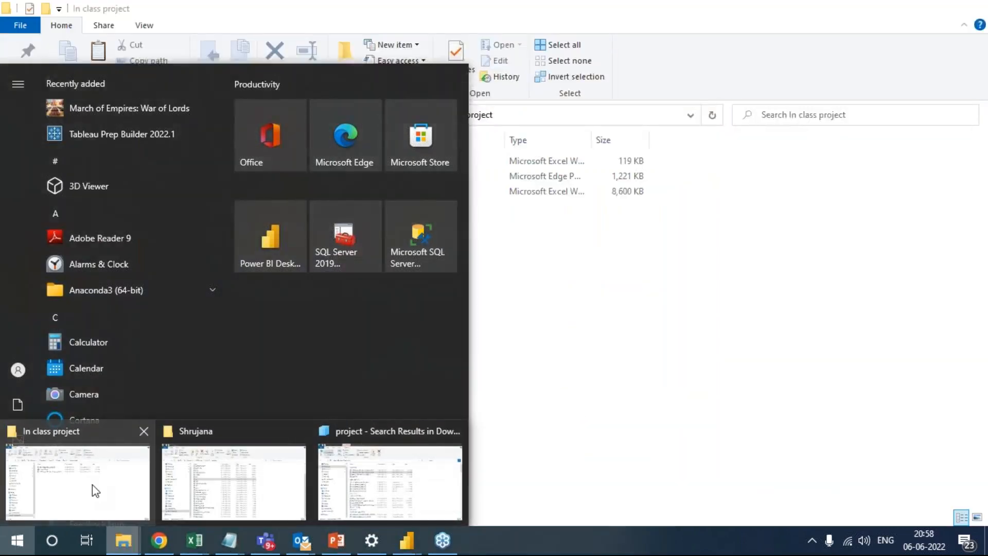
pyautogui.click(409, 114)
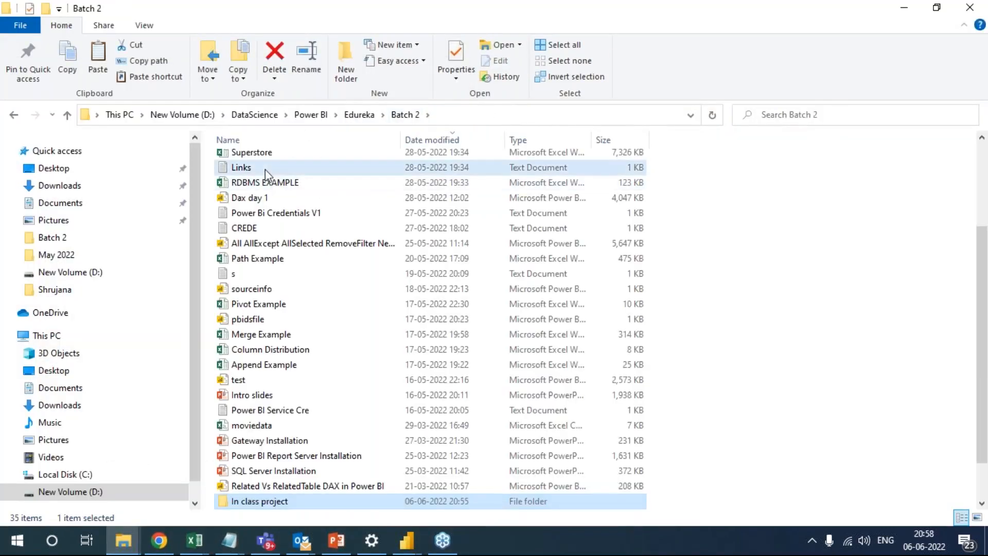
pyautogui.doubleClick(264, 168)
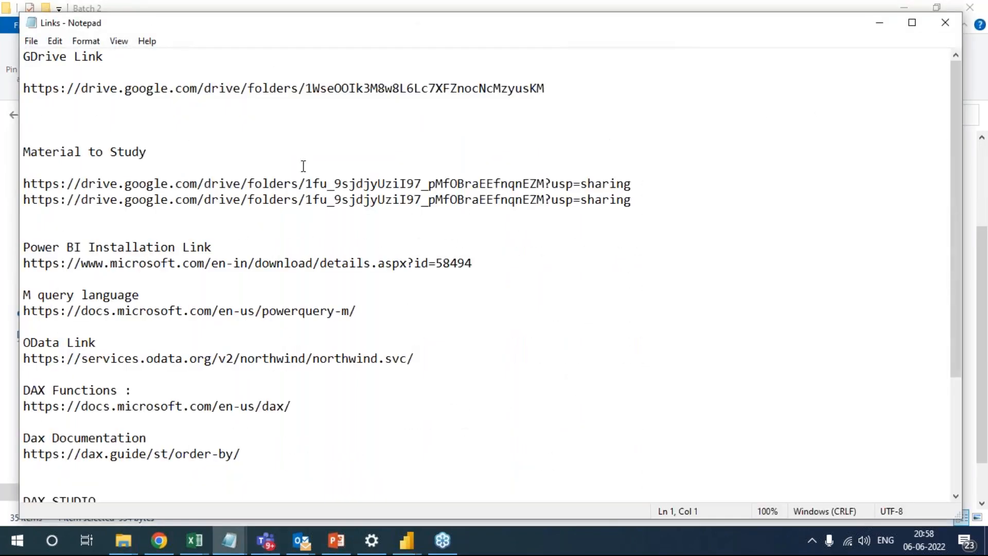
# Select the entire GDrive folder link in the Links file and move the Notepad window lower on the screen.
pyautogui.moveTo(578, 89); pyautogui.dragTo(209, 95)
pyautogui.moveTo(26, 101); pyautogui.dragTo(18, 92)
pyautogui.click(345, 375)
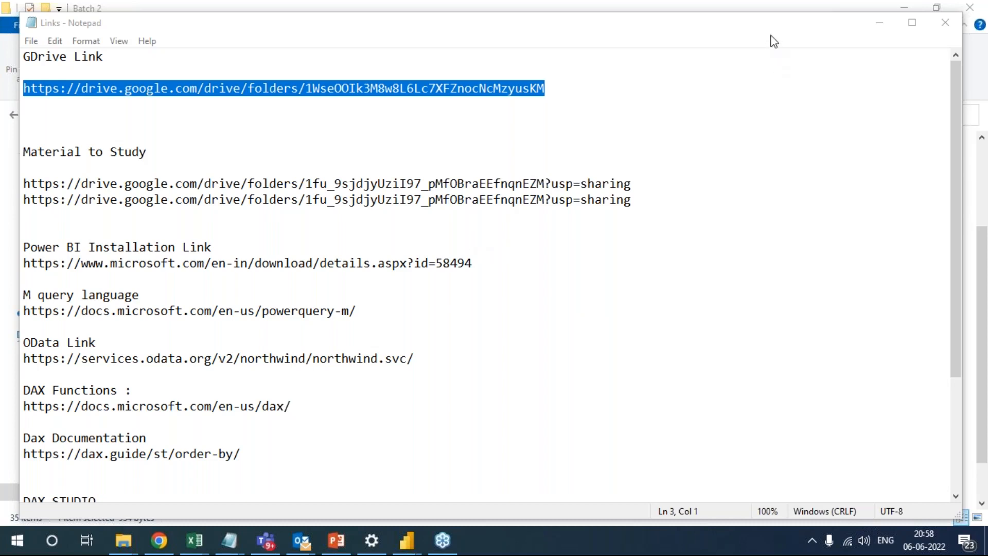
pyautogui.moveTo(684, 29); pyautogui.dragTo(622, 249)
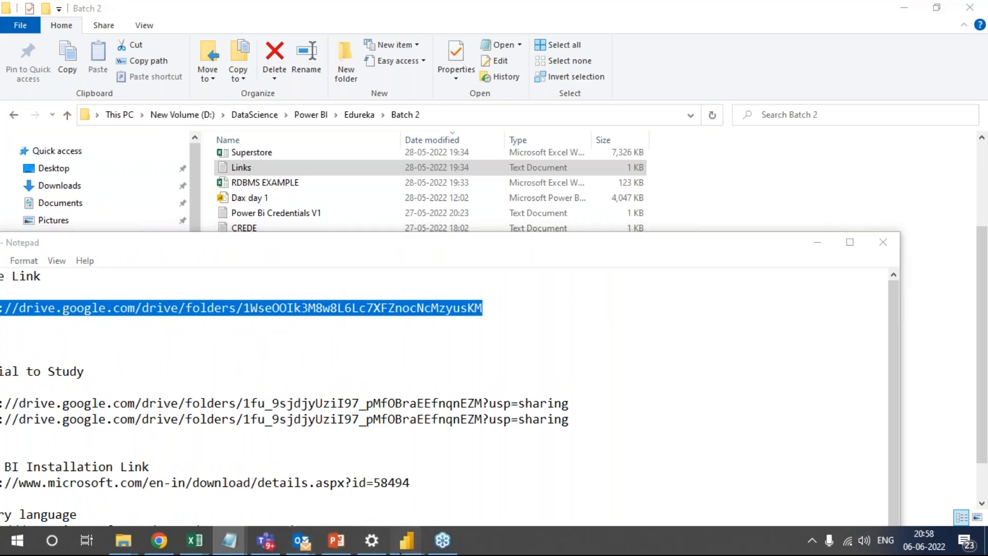
# Switch to Power BI Desktop and examine the relationships between the Date Table, Orders, Returns and People tables in the data model.
pyautogui.moveTo(404, 540)
pyautogui.click(451, 494)
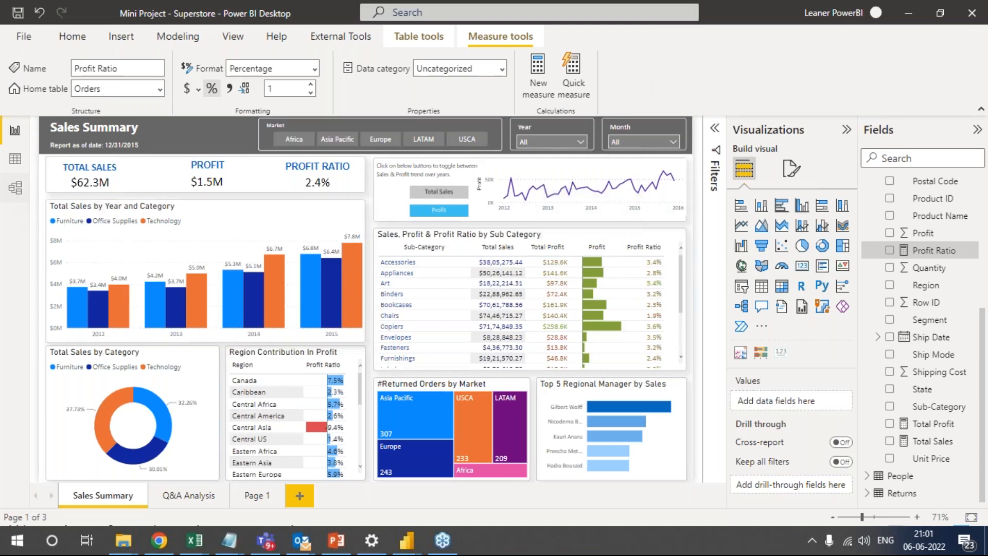
pyautogui.click(15, 187)
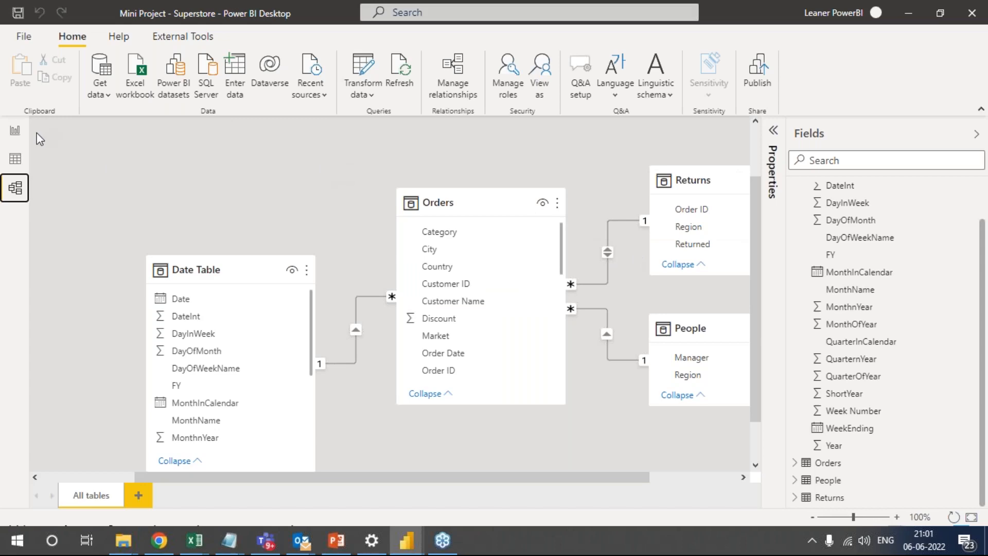
pyautogui.click(14, 133)
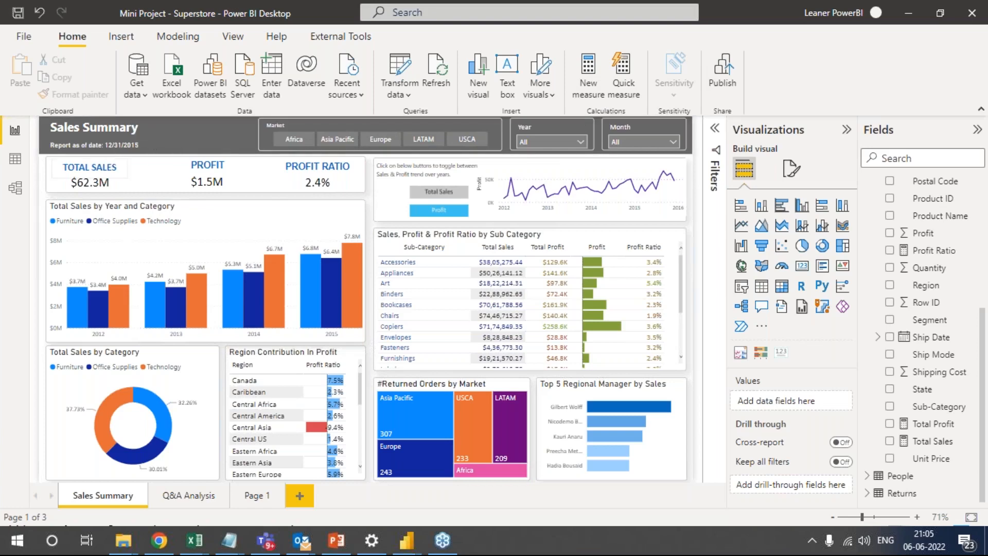
# View the Date Table's rows and its remaining columns, and return to the Sales Summary report page.
pyautogui.click(15, 164)
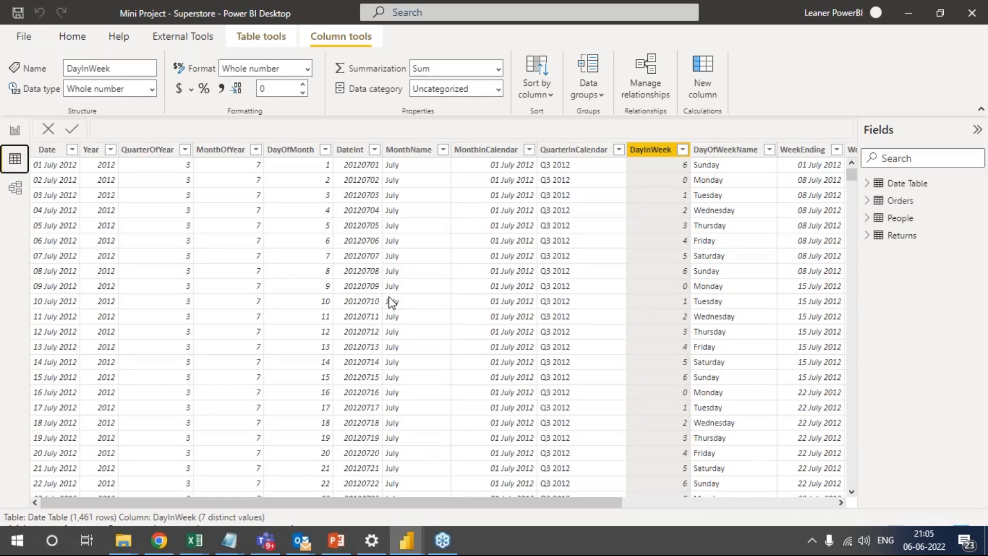
pyautogui.click(814, 502)
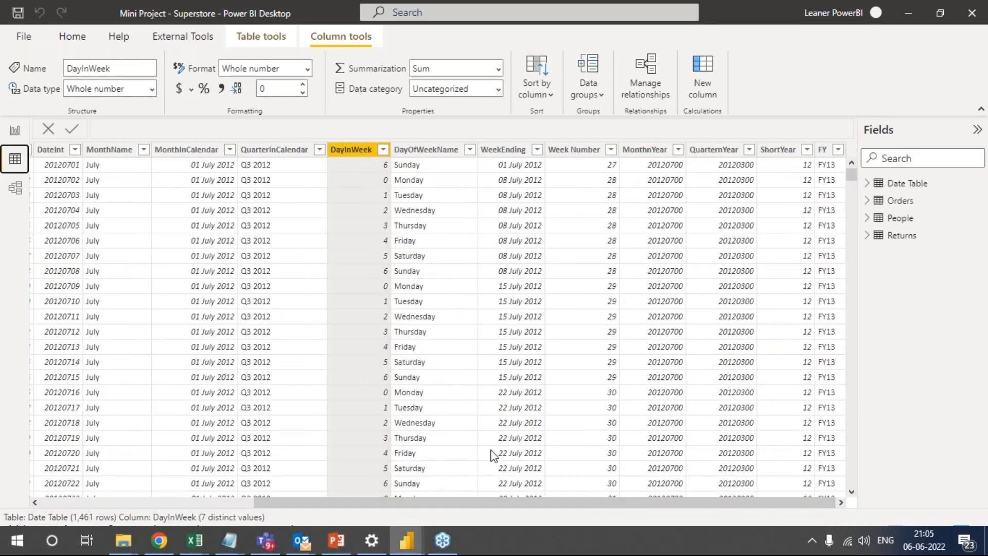
pyautogui.click(14, 131)
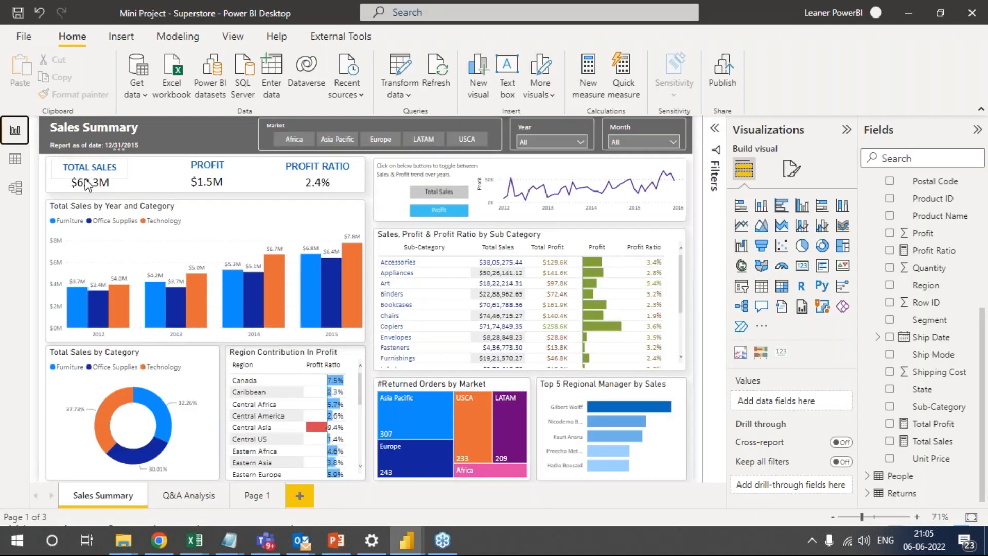
pyautogui.moveTo(89, 192)
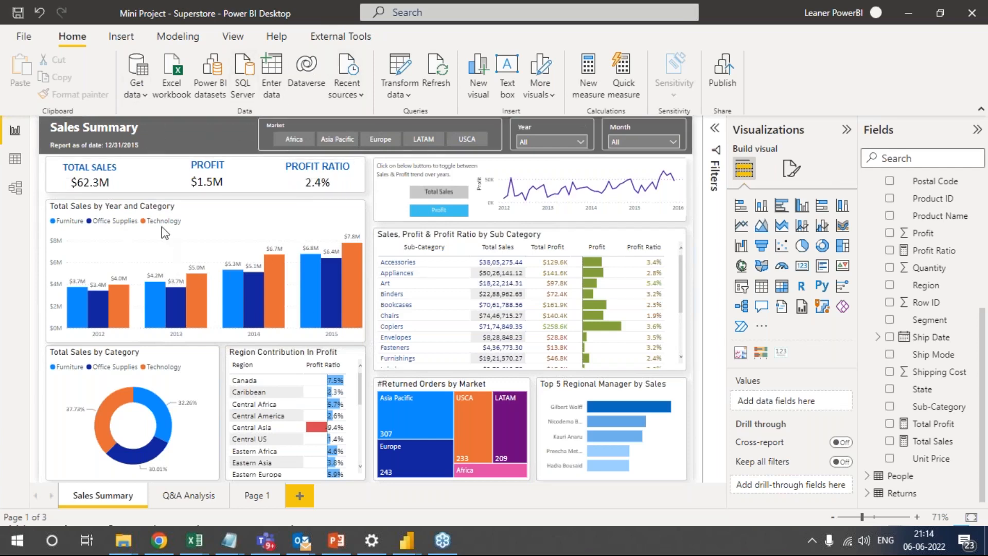
# Switch to Chrome, view the Edureka course classroom with the In-class Project contents, and minimize the browser.
pyautogui.click(159, 540)
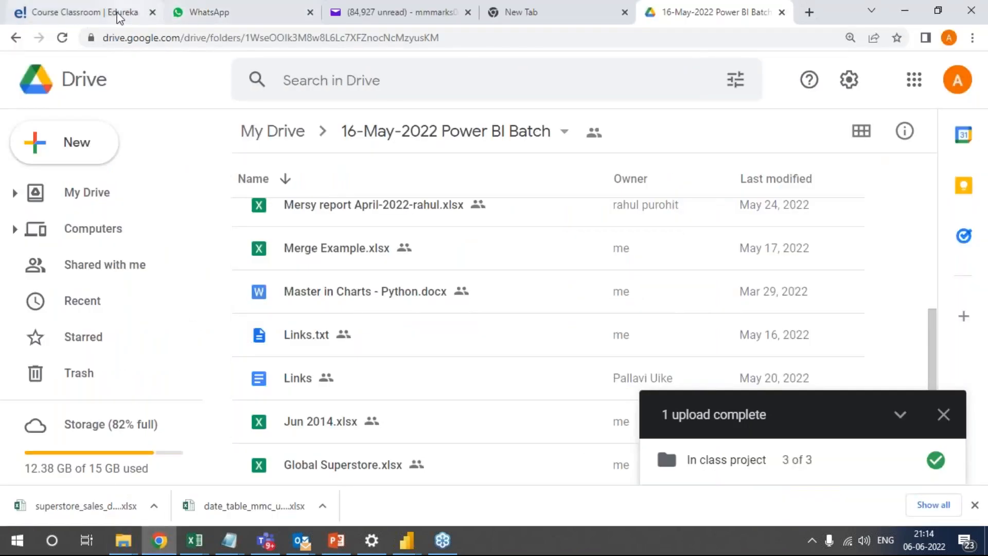
pyautogui.click(375, 6)
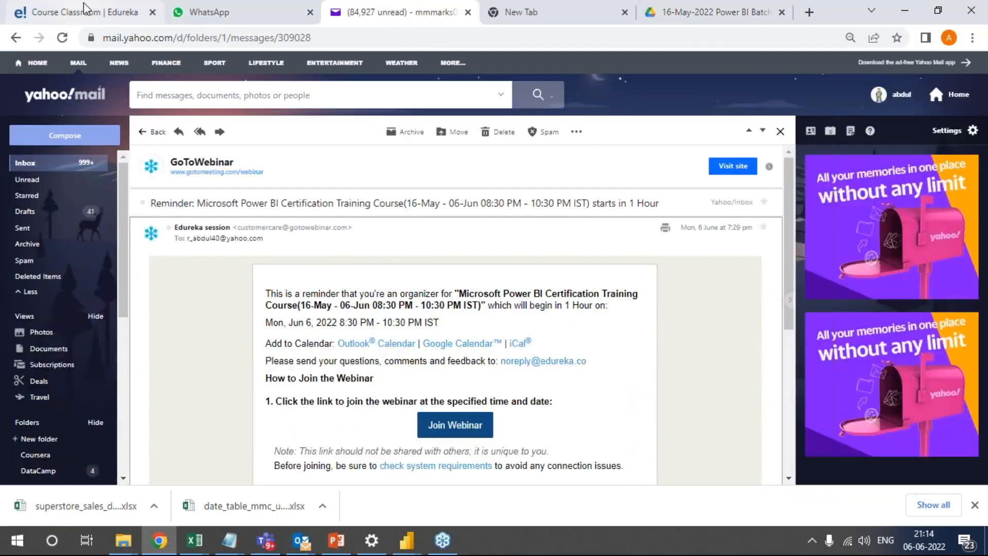
pyautogui.click(134, 14)
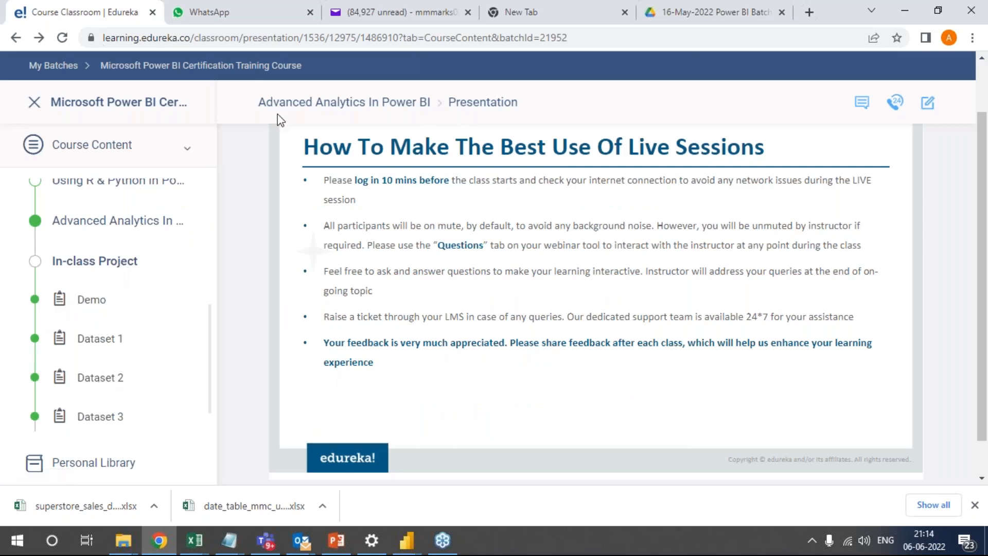
pyautogui.click(902, 9)
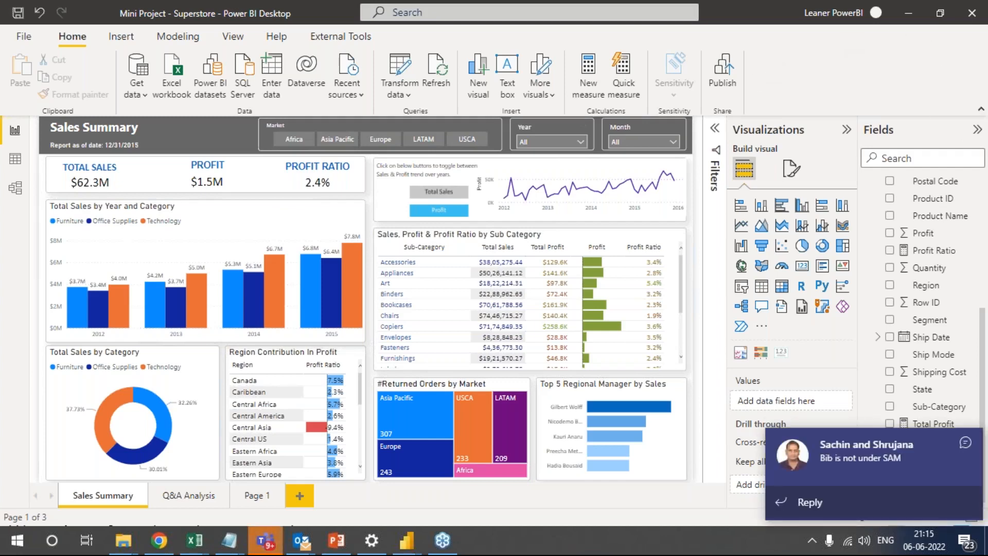
# Dismiss the incoming chat notifications and end the Microsoft Teams task in Task Manager.
pyautogui.click(969, 443)
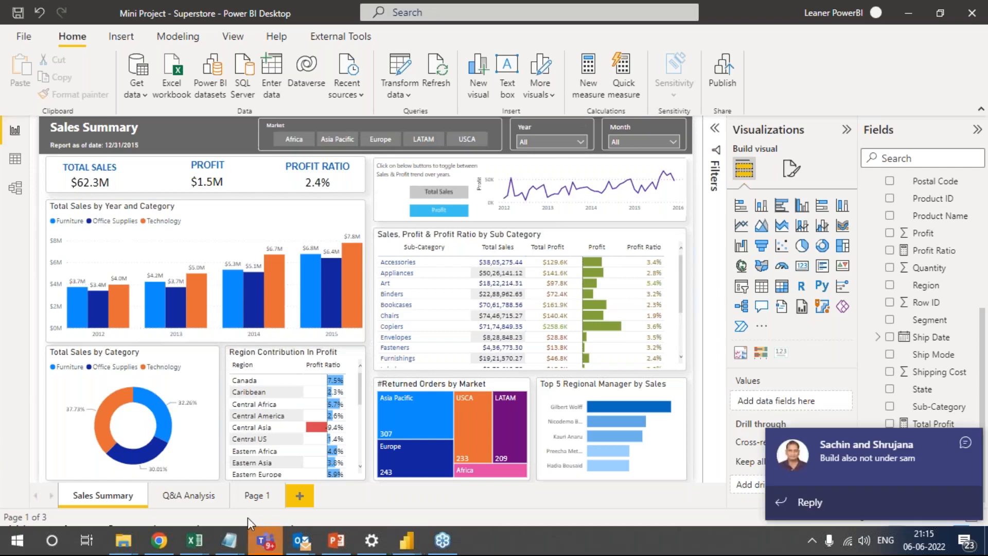
pyautogui.click(966, 443)
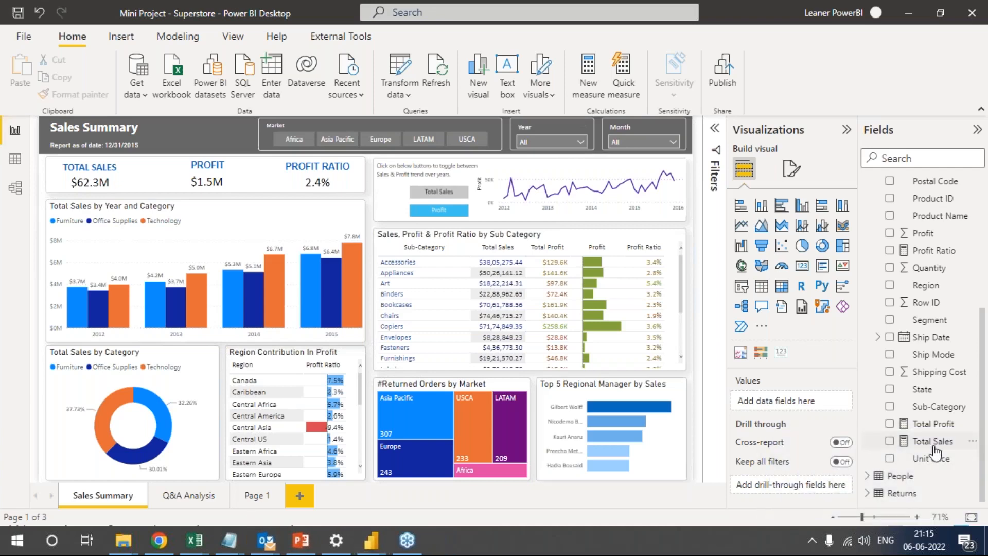
pyautogui.rightClick(539, 538)
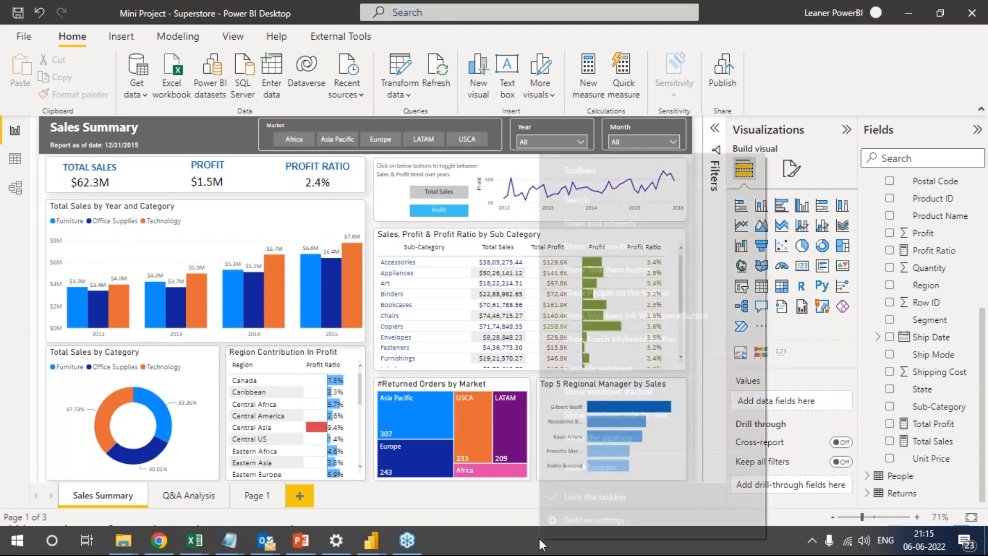
pyautogui.click(607, 471)
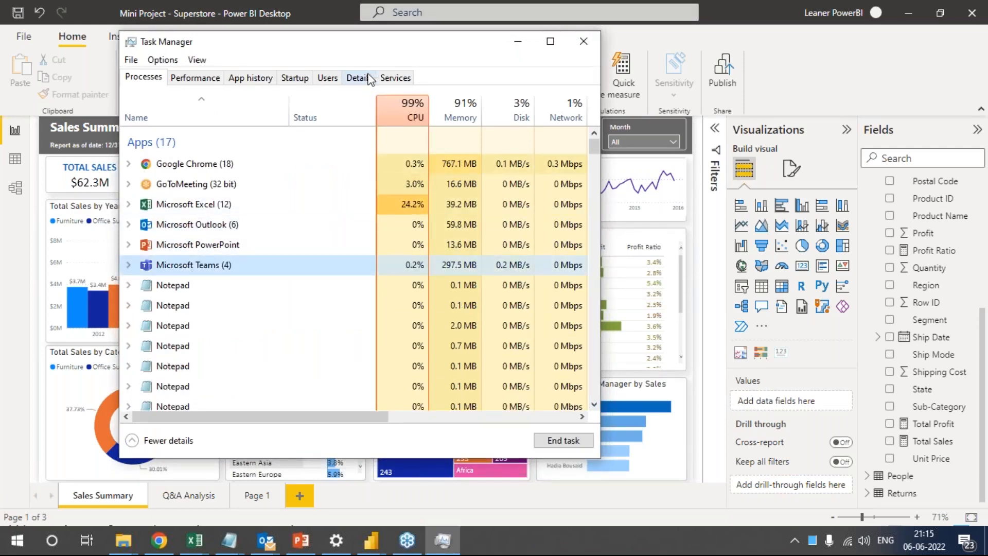
pyautogui.moveTo(378, 49); pyautogui.dragTo(210, 54)
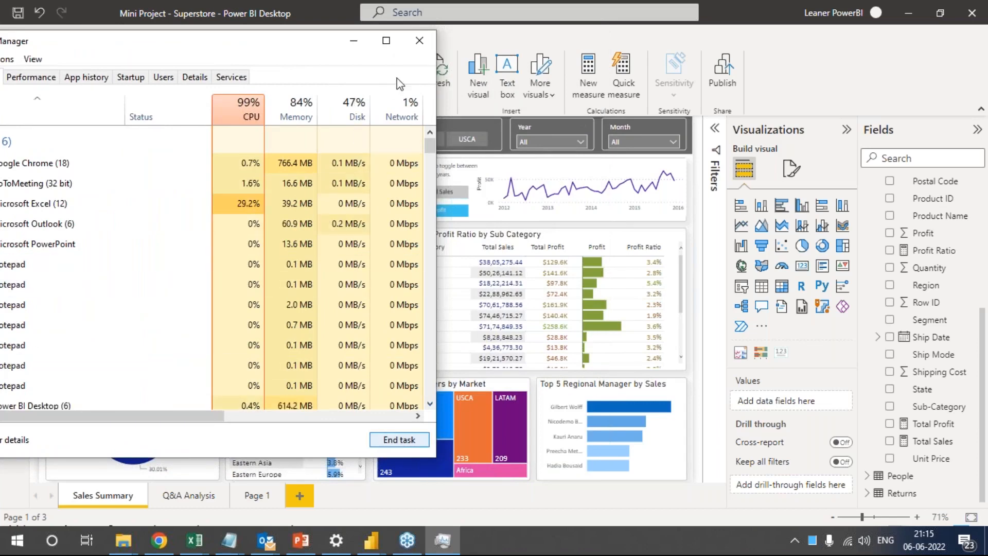
pyautogui.click(420, 42)
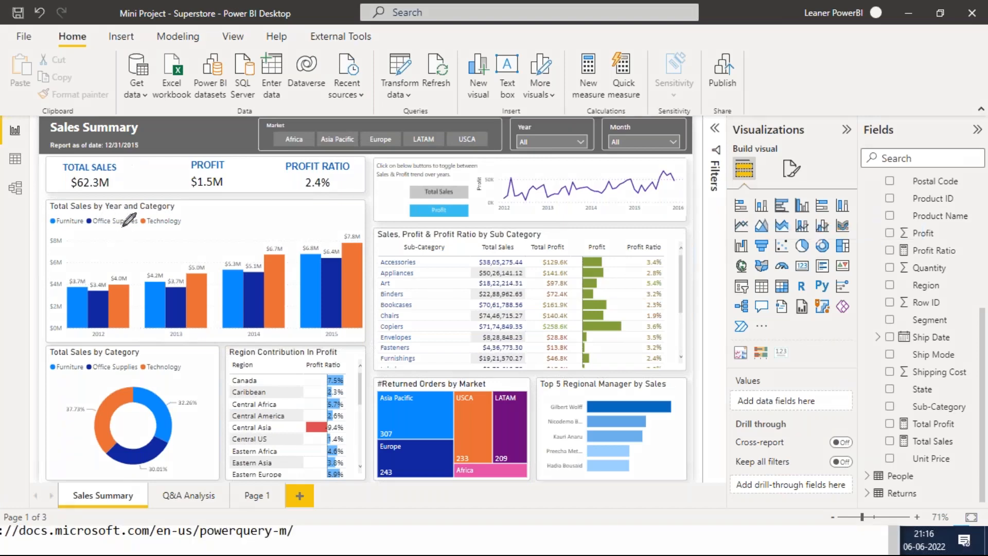
# Handwrite a multiplication example for a pen over the dashboard as screen annotation, and clear it when finished.
pyautogui.moveTo(97, 195)
pyautogui.mouseDown()
pyautogui.moveTo(111, 226)
pyautogui.moveTo(106, 183)
pyautogui.moveTo(106, 204)
pyautogui.moveTo(182, 183)
pyautogui.moveTo(182, 193)
pyautogui.mouseUp()
pyautogui.moveTo(146, 246)
pyautogui.mouseDown()
pyautogui.moveTo(155, 258)
pyautogui.moveTo(184, 258)
pyautogui.mouseUp()
pyautogui.moveTo(227, 155)
pyautogui.mouseDown()
pyautogui.moveTo(249, 171)
pyautogui.moveTo(216, 192)
pyautogui.mouseUp()
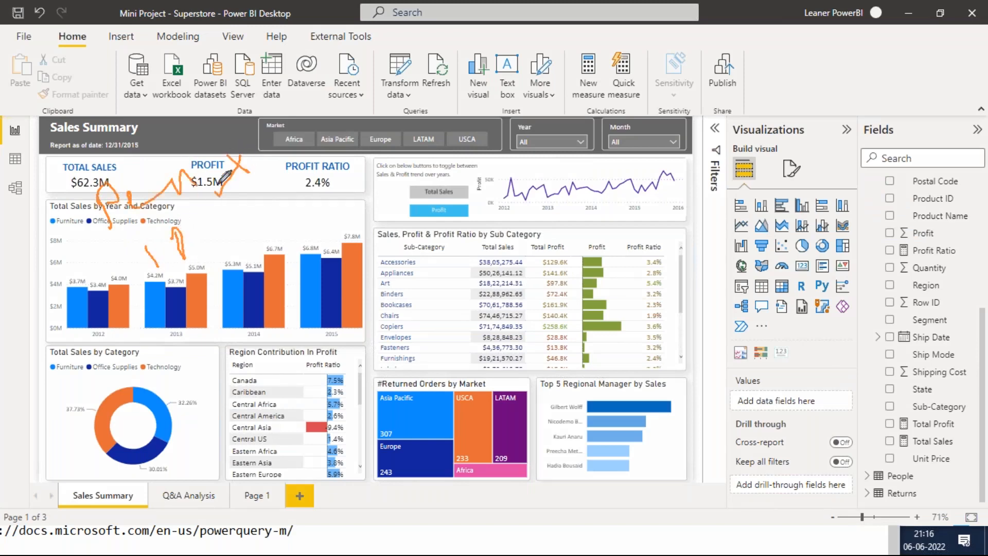
pyautogui.moveTo(266, 145); pyautogui.dragTo(272, 183)
pyautogui.moveTo(238, 113)
pyautogui.mouseDown()
pyautogui.moveTo(257, 121)
pyautogui.moveTo(303, 106)
pyautogui.mouseUp()
pyautogui.moveTo(292, 104); pyautogui.dragTo(315, 93)
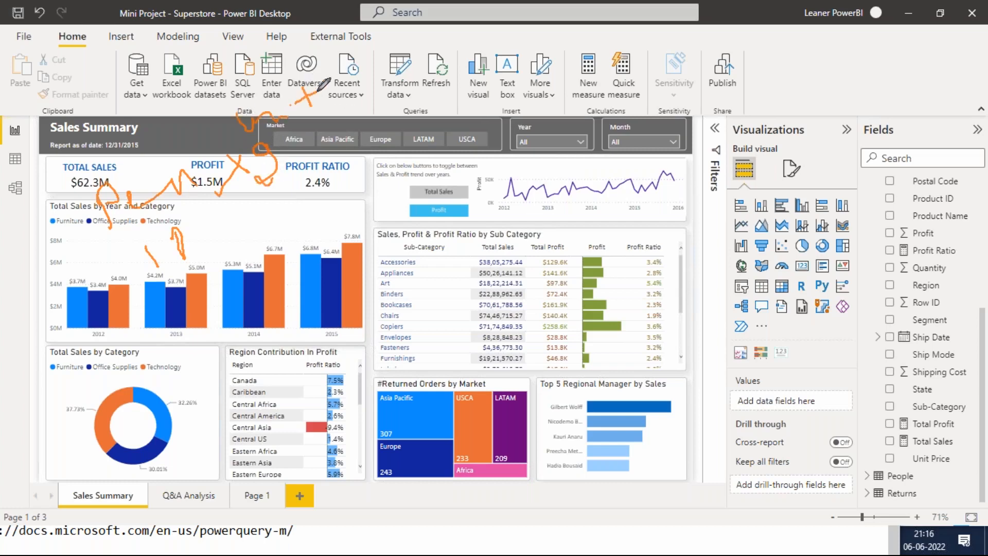
pyautogui.moveTo(219, 224)
pyautogui.mouseDown()
pyautogui.moveTo(240, 234)
pyautogui.moveTo(226, 256)
pyautogui.mouseUp()
pyautogui.moveTo(189, 312)
pyautogui.mouseDown()
pyautogui.moveTo(262, 312)
pyautogui.moveTo(309, 281)
pyautogui.moveTo(302, 288)
pyautogui.mouseUp()
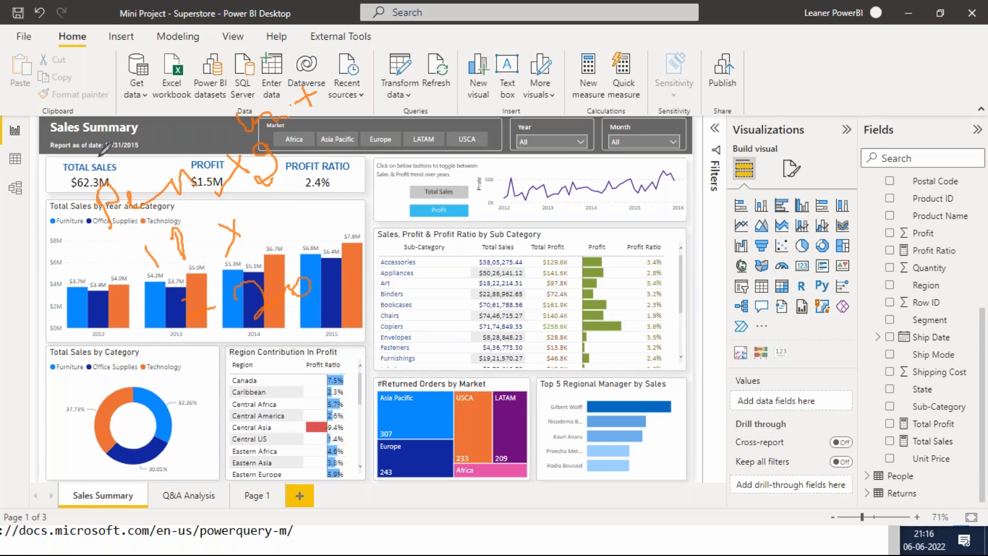
pyautogui.moveTo(99, 149); pyautogui.dragTo(126, 166)
pyautogui.click(802, 295)
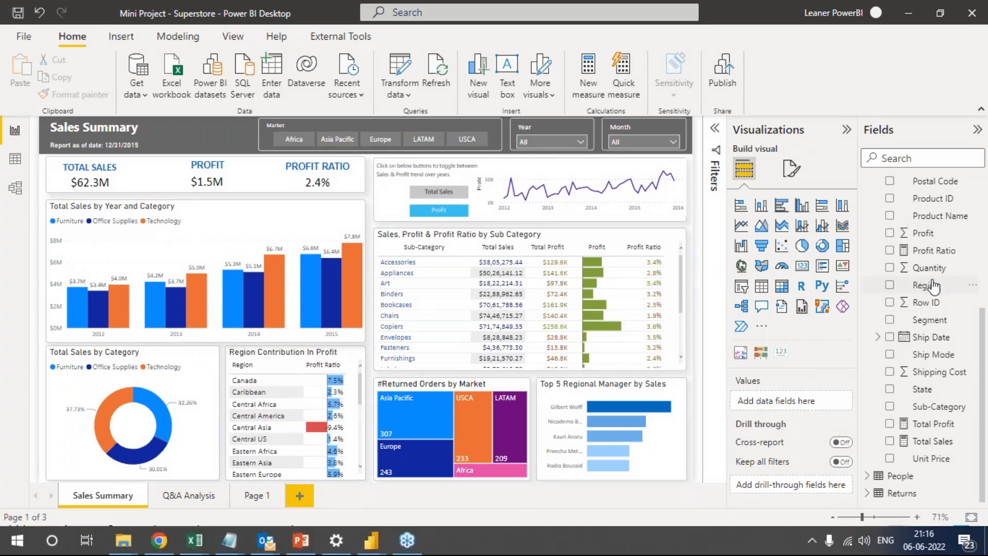
# Examine the Total Sales measure's SUMX formula and its available number formats, and close the formula without changes.
pyautogui.click(933, 442)
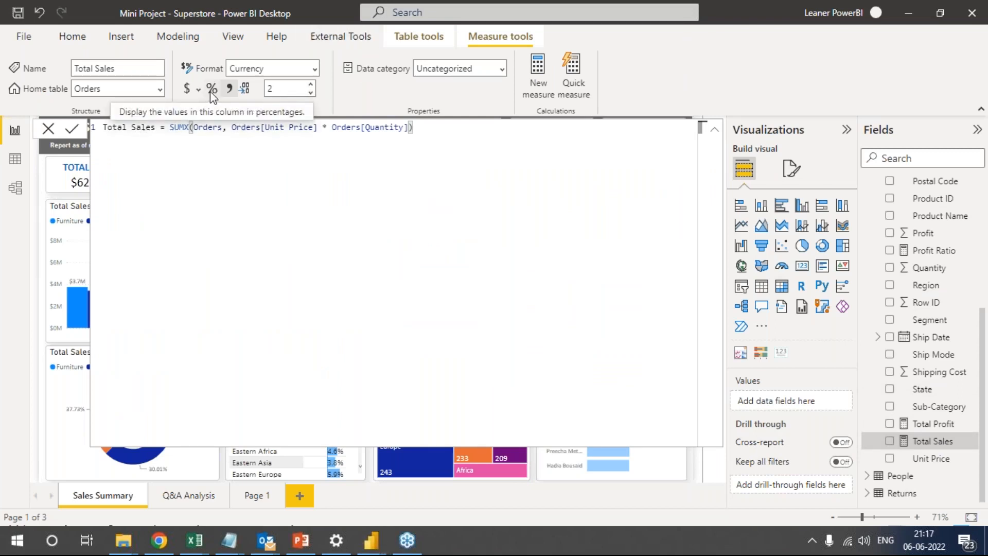
pyautogui.click(314, 69)
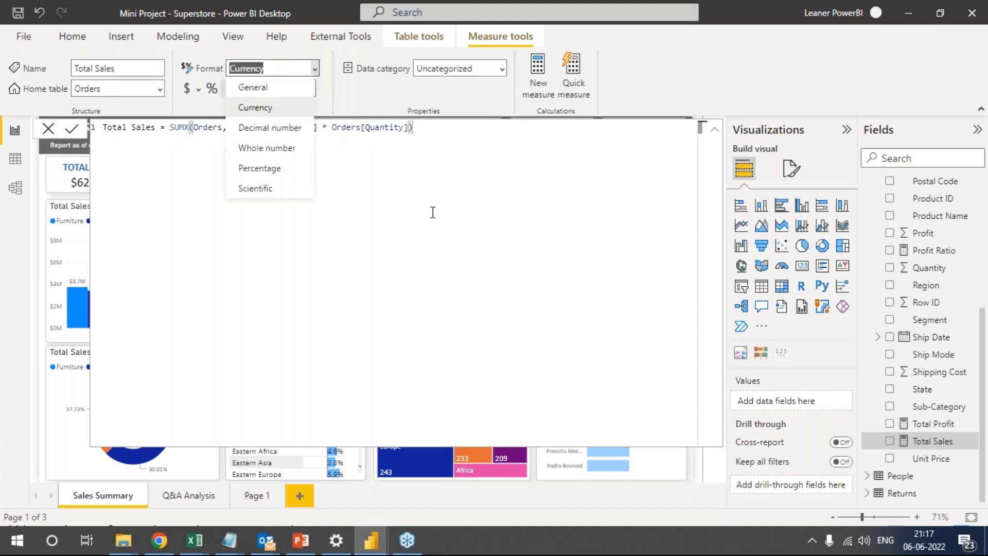
pyautogui.click(417, 212)
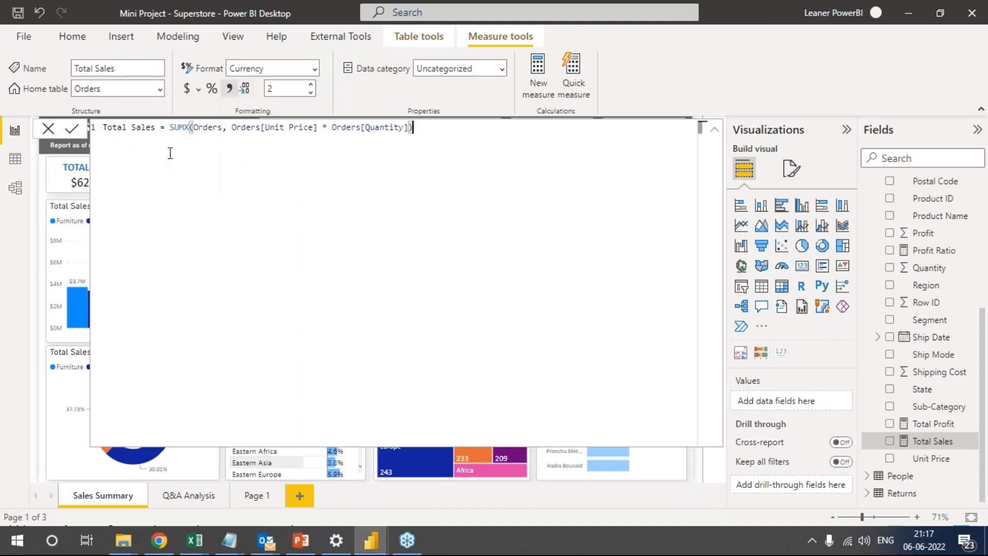
pyautogui.click(50, 131)
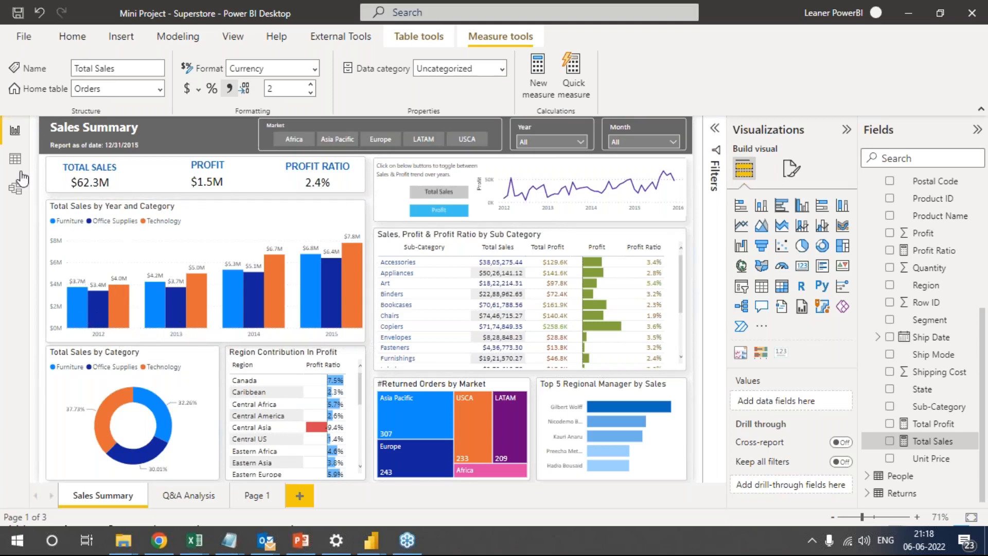
# Display the Orders table's rows in Data view and expand its field list.
pyautogui.click(16, 166)
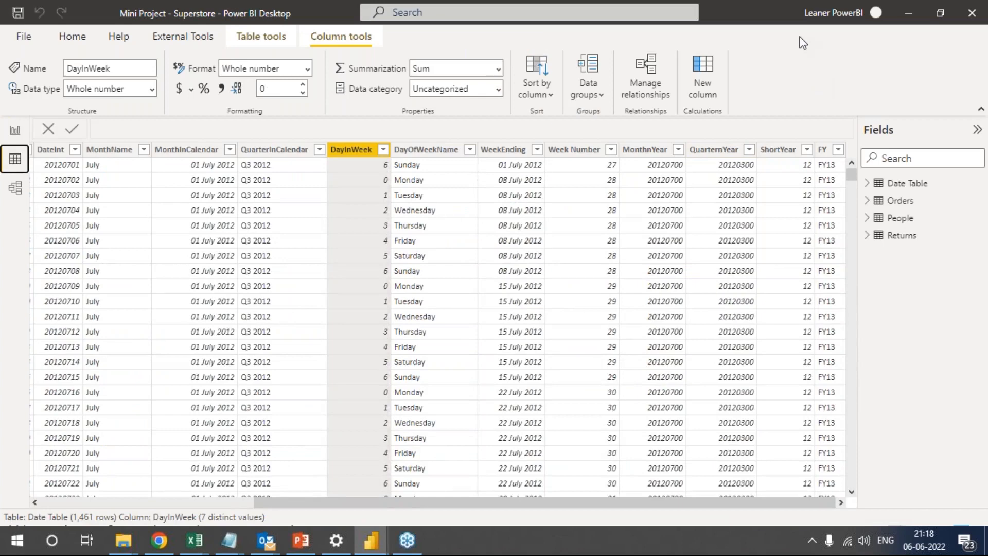
pyautogui.click(868, 200)
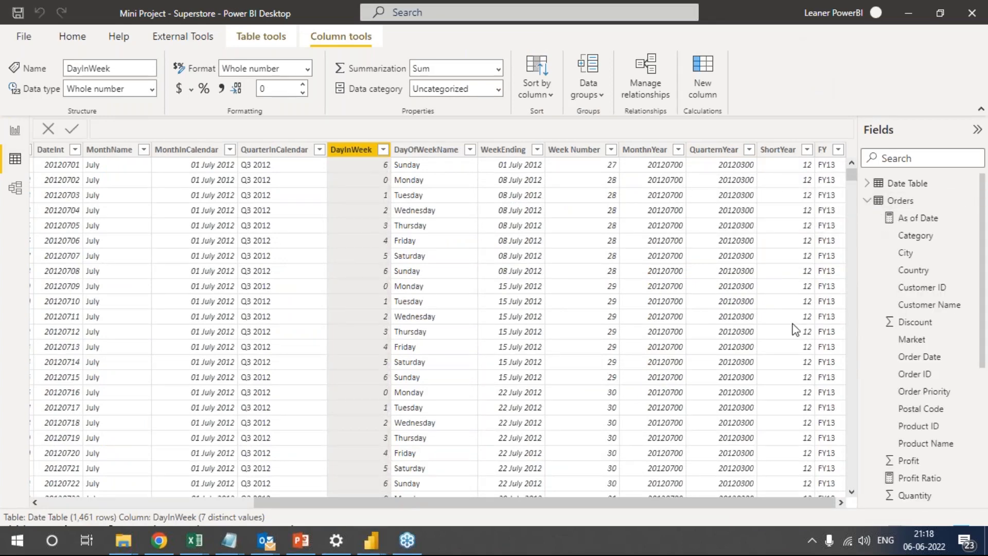
pyautogui.click(910, 202)
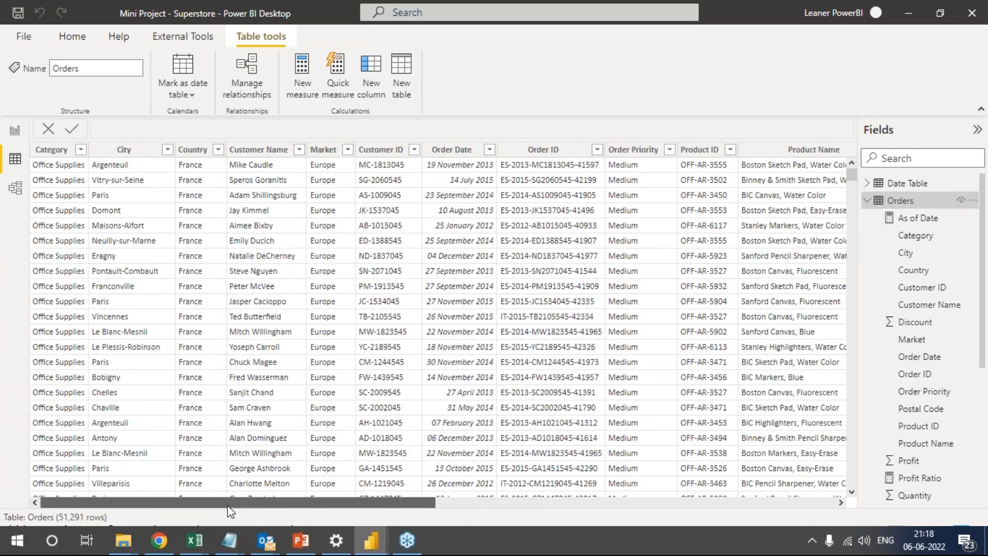
# Examine the Orders table's columns across to Unit Price, and select the Order Date column to view its properties.
pyautogui.moveTo(229, 507); pyautogui.dragTo(690, 466)
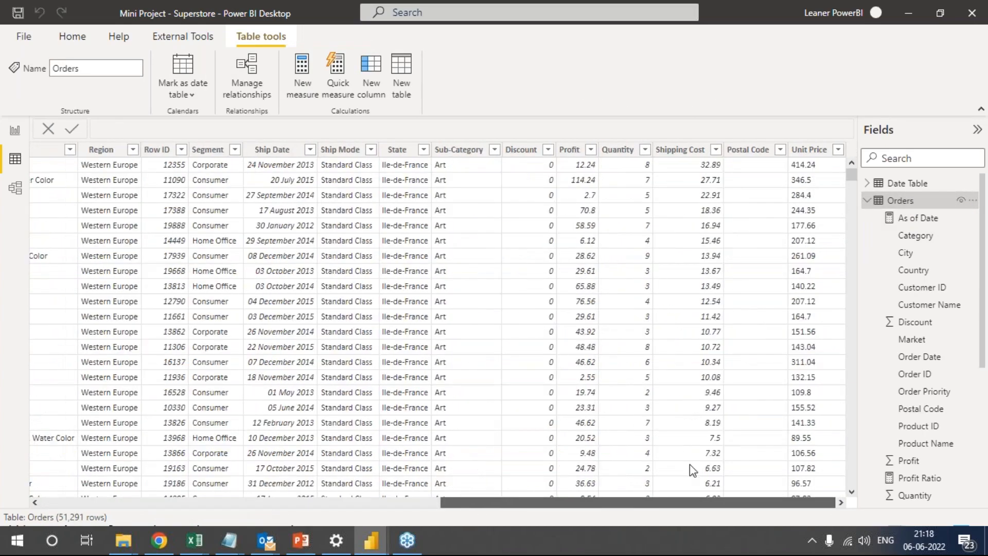
pyautogui.hscroll(-10, 631, 467)
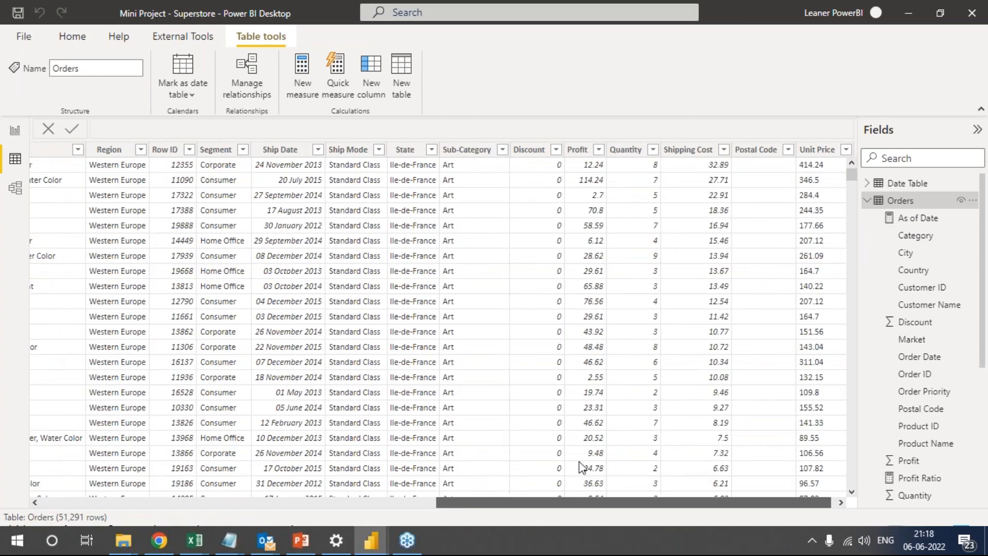
pyautogui.moveTo(338, 458); pyautogui.dragTo(314, 447)
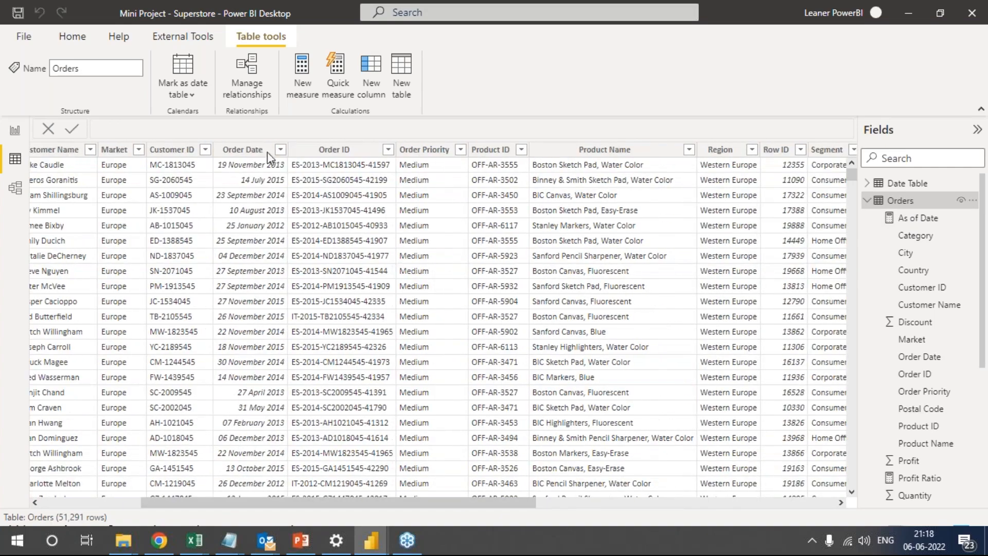
pyautogui.click(258, 151)
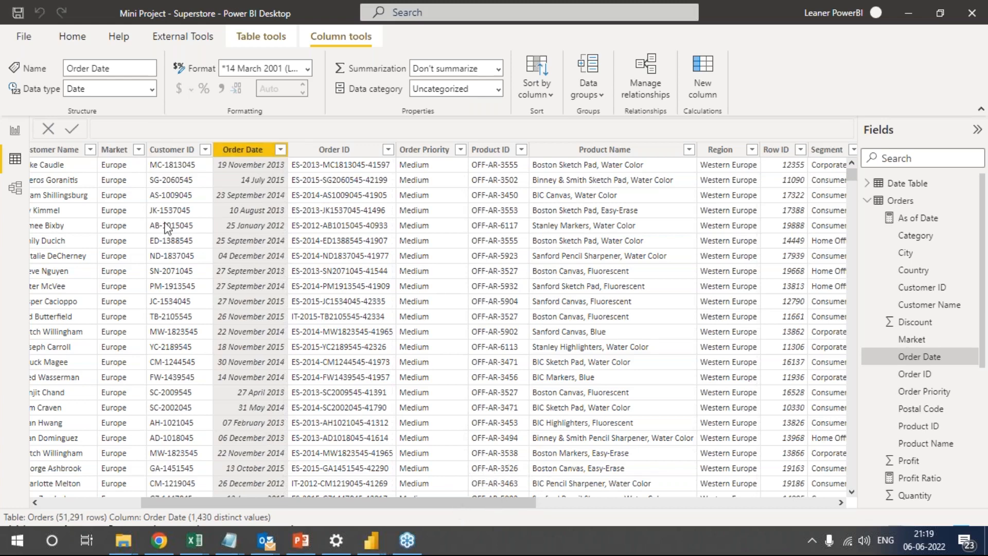
# Return to the report view and examine the Total Profit measure's SUM formula and its table and measure properties.
pyautogui.click(14, 135)
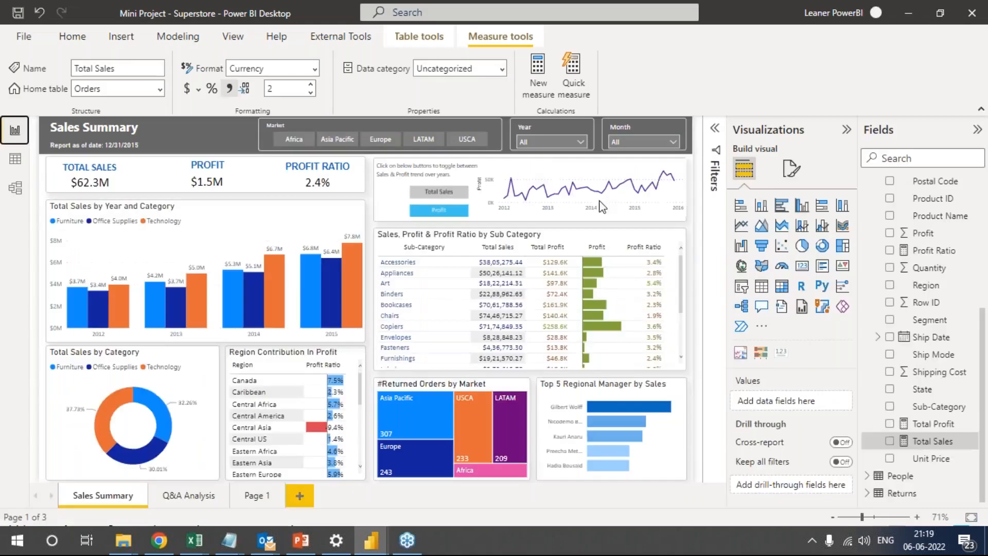
pyautogui.click(939, 427)
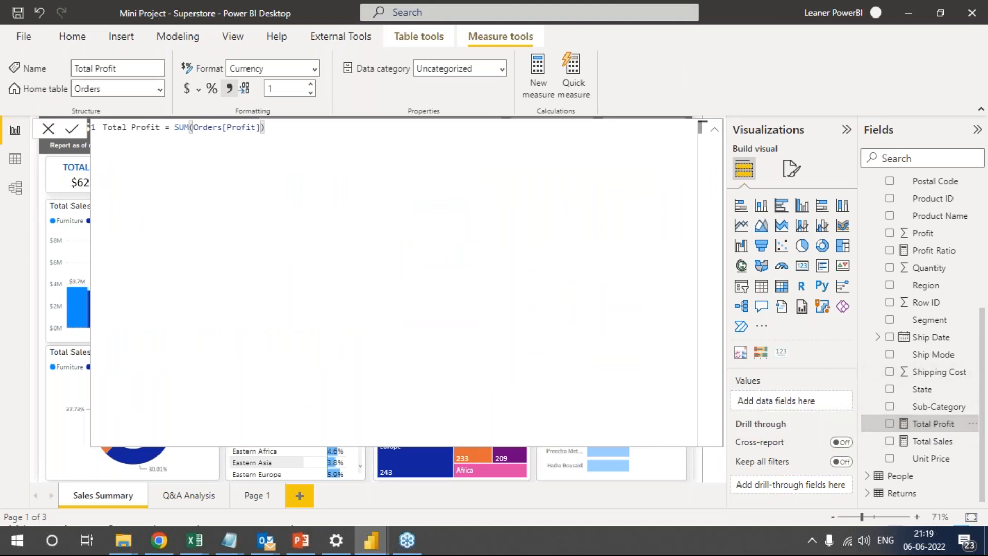
pyautogui.click(420, 34)
pyautogui.click(497, 38)
# Open the Profit Ratio measure in the Orders table to examine its DIVIDE formula and percentage format.
pyautogui.scroll(3, 946, 372)
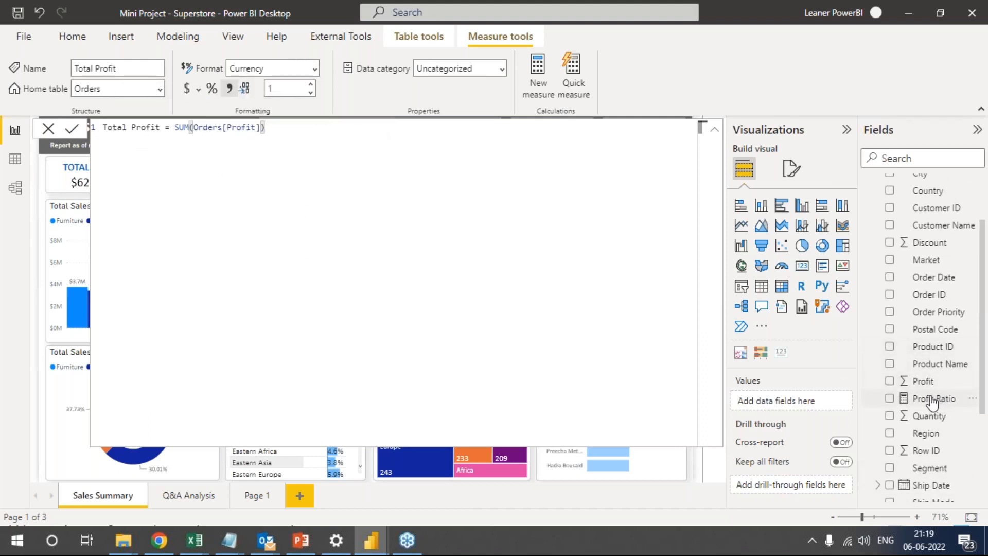
pyautogui.click(932, 402)
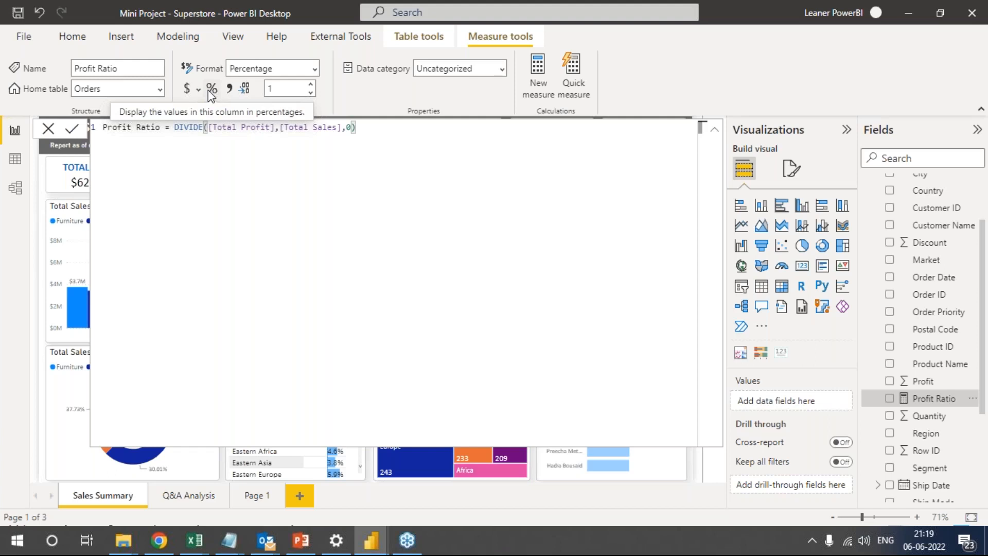
pyautogui.click(211, 89)
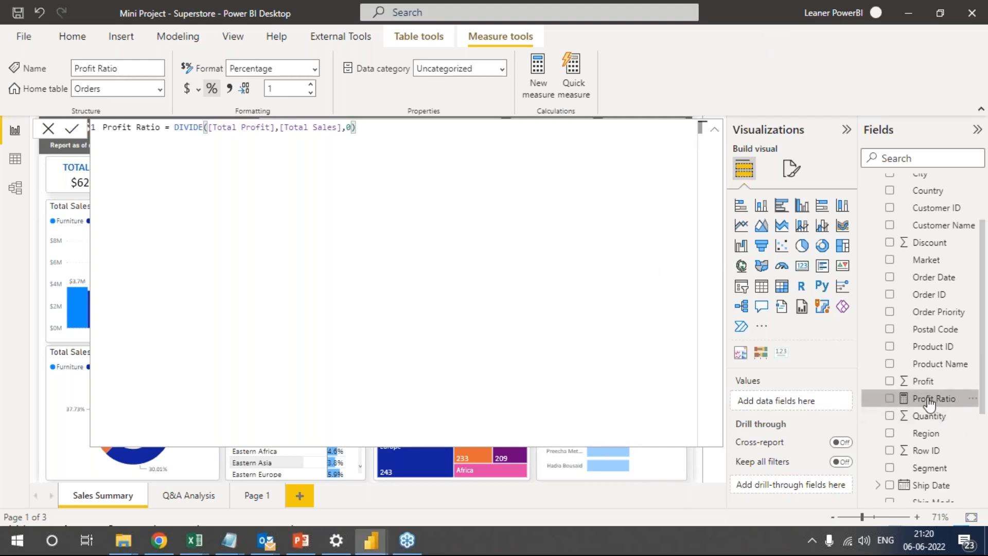
# Compare the table and measure options available for Profit Ratio, and close its formula without changes.
pyautogui.click(444, 39)
pyautogui.click(495, 38)
pyautogui.click(444, 40)
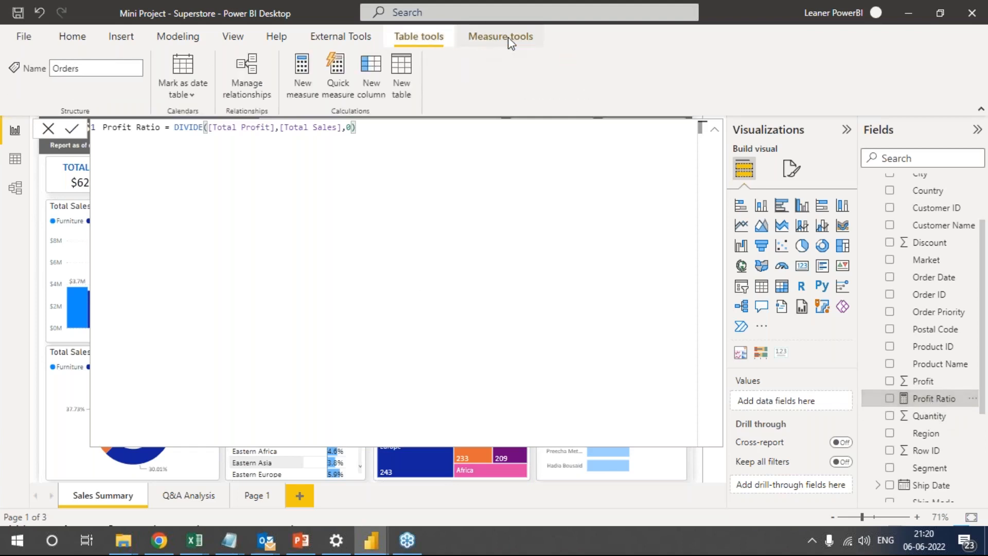
pyautogui.click(507, 41)
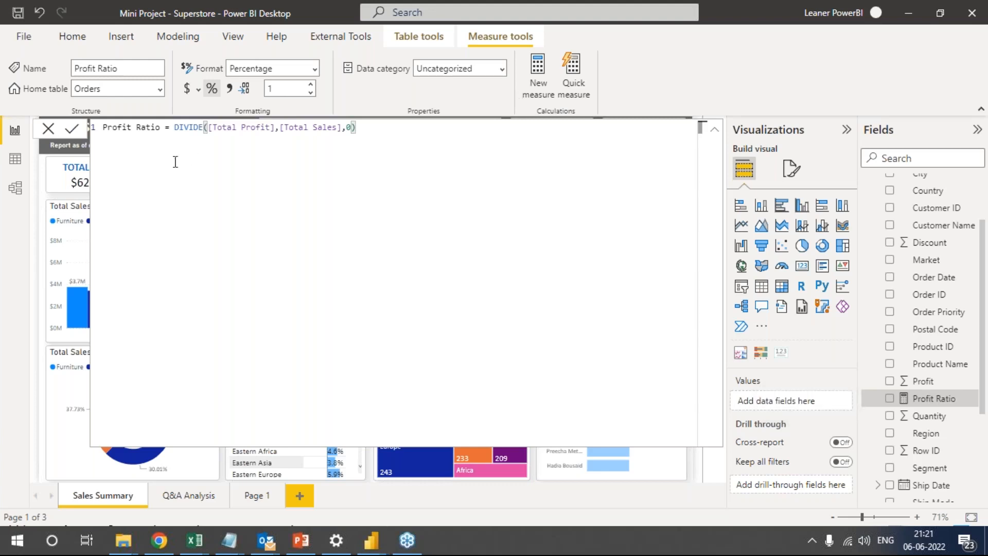
pyautogui.click(48, 129)
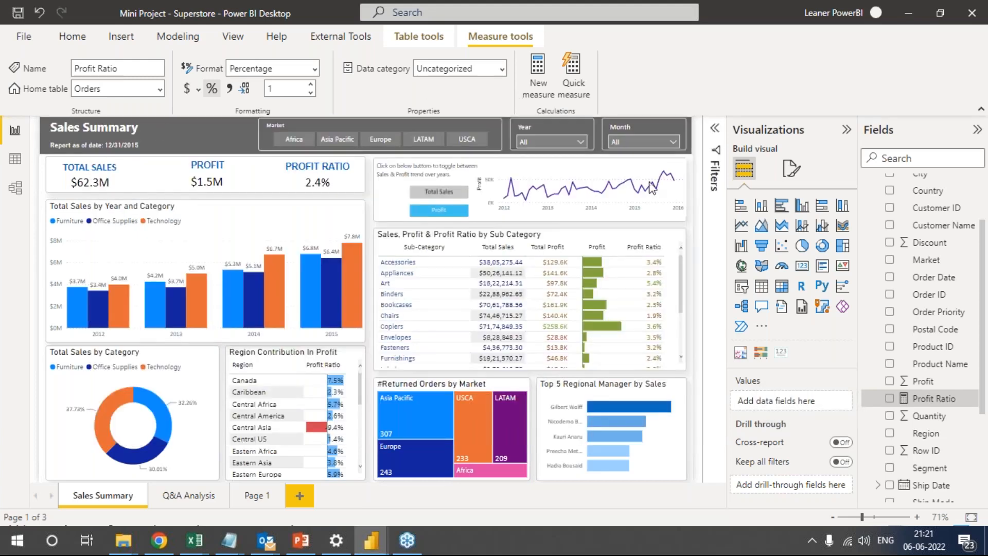
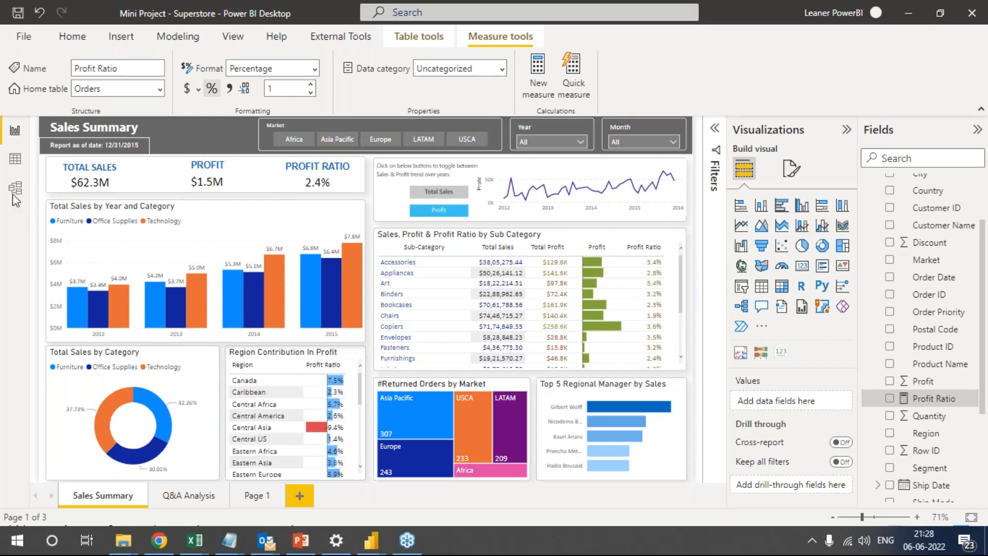
# In the data view, start a new calculated column in the Orders table from the Shipping Cost column.
pyautogui.click(16, 161)
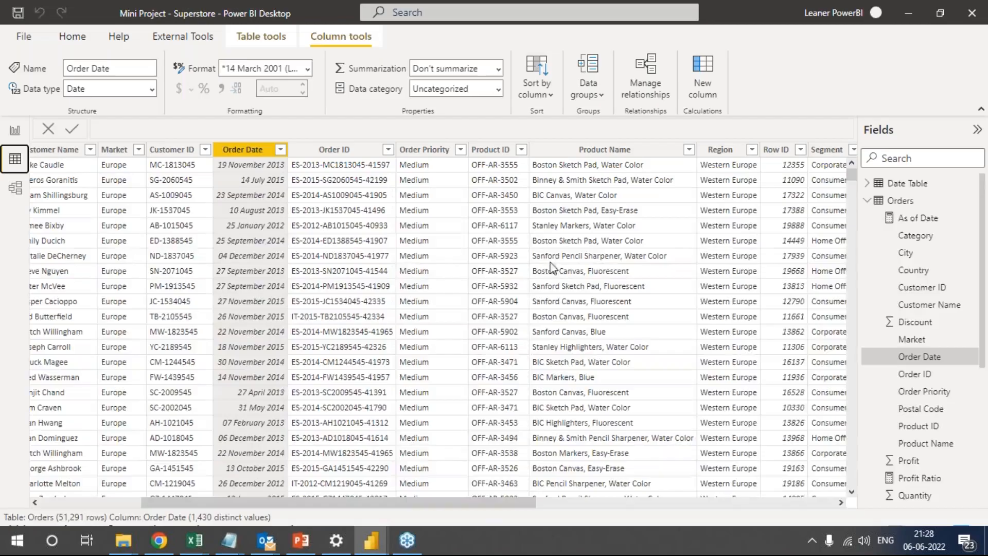
pyautogui.click(902, 201)
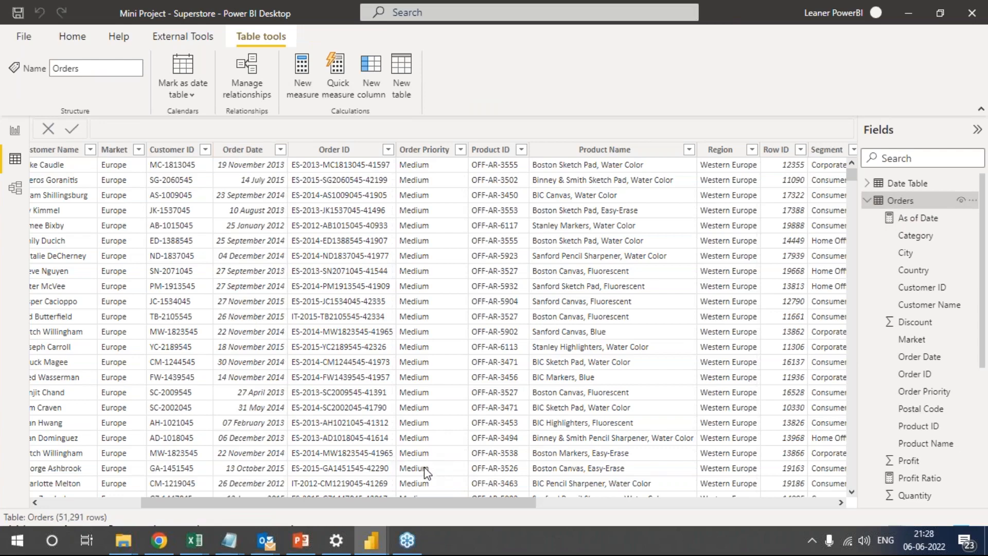
pyautogui.moveTo(278, 501); pyautogui.dragTo(576, 501)
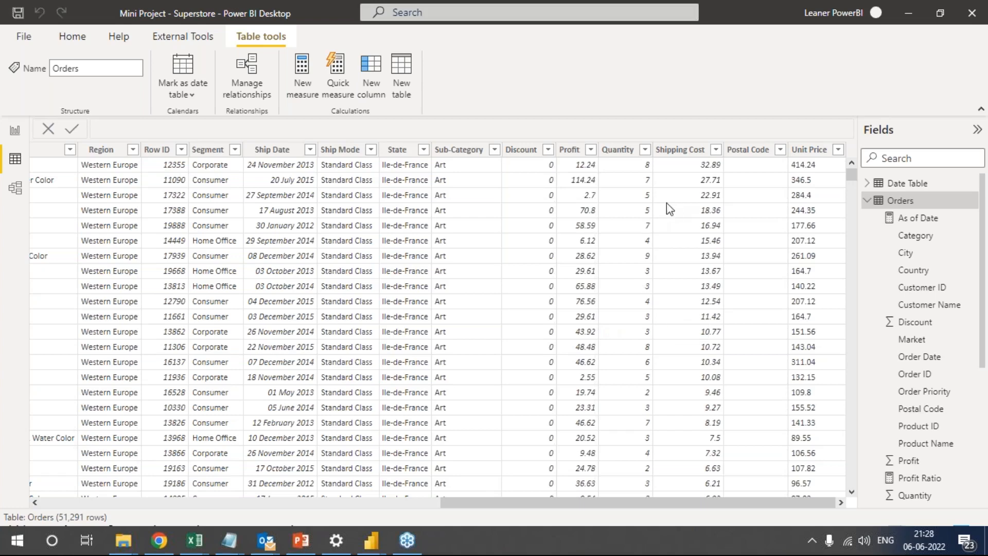
pyautogui.click(679, 152)
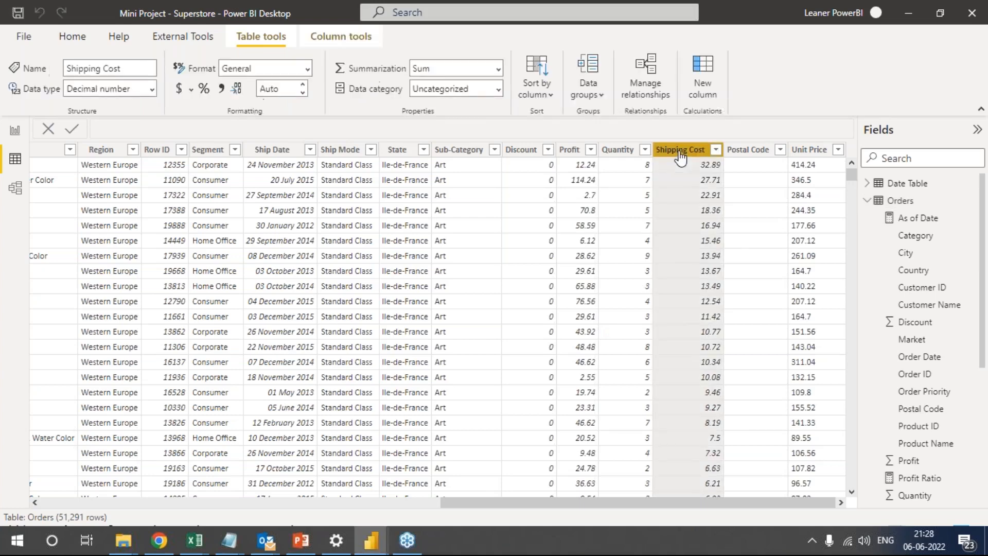
pyautogui.rightClick(680, 154)
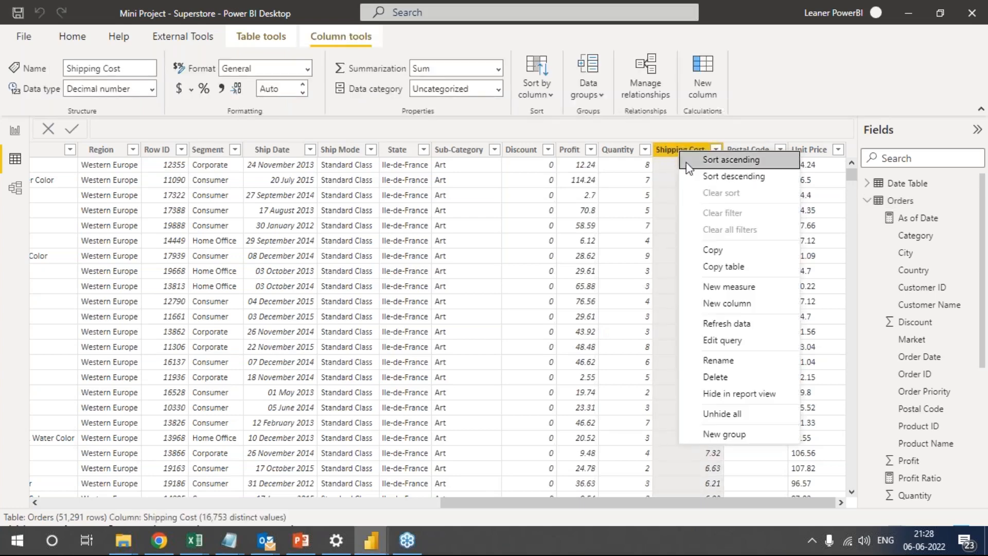
pyautogui.click(755, 307)
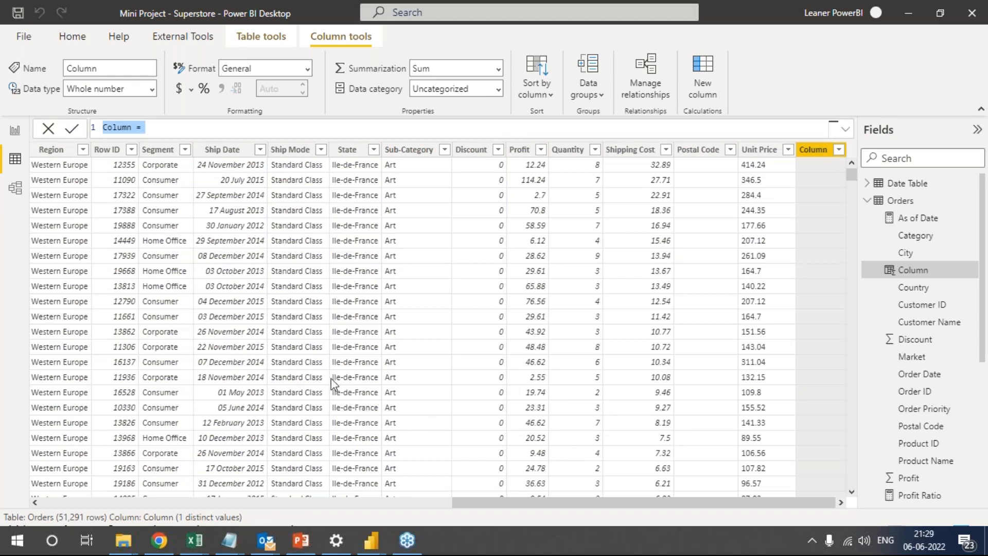
# Try to define the new column as Total_Sales = SUM('Orders'[Quantity]) * SUM('Orders'[Unit Price]), all on one line.
pyautogui.click(175, 125)
pyautogui.hotkey('ctrl', 'a')
pyautogui.write("Total Sales = SUM('Orders'[Quantity]) * SUM('Orders'[Unit Price])")
pyautogui.click(128, 126)
pyautogui.press('Right')
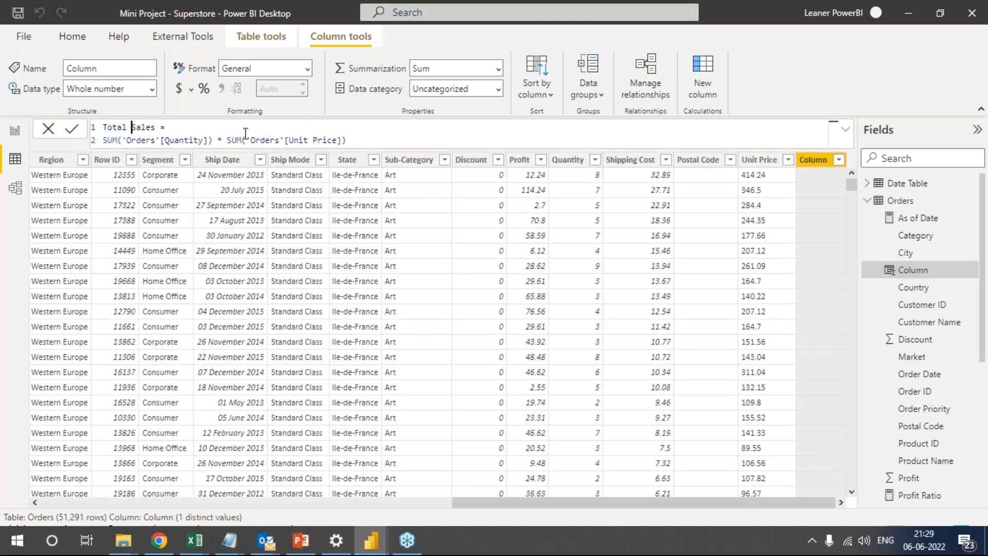
pyautogui.press('BackSpace')
pyautogui.write('_')
pyautogui.press('End')
pyautogui.press('Delete')
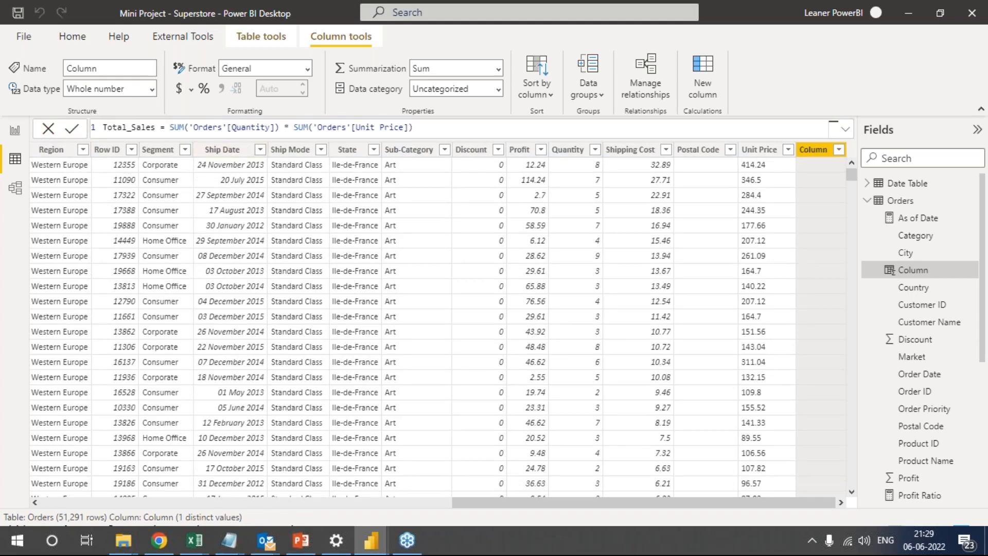
pyautogui.press('Return')
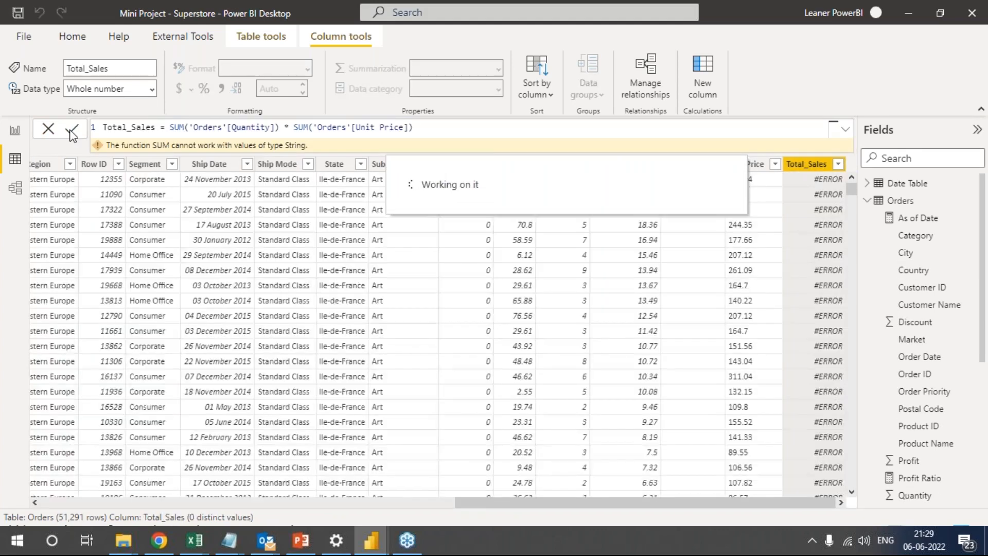
# Remove the SUM expression from the Total_Sales formula, keeping only the column name and equals sign.
pyautogui.click(466, 128)
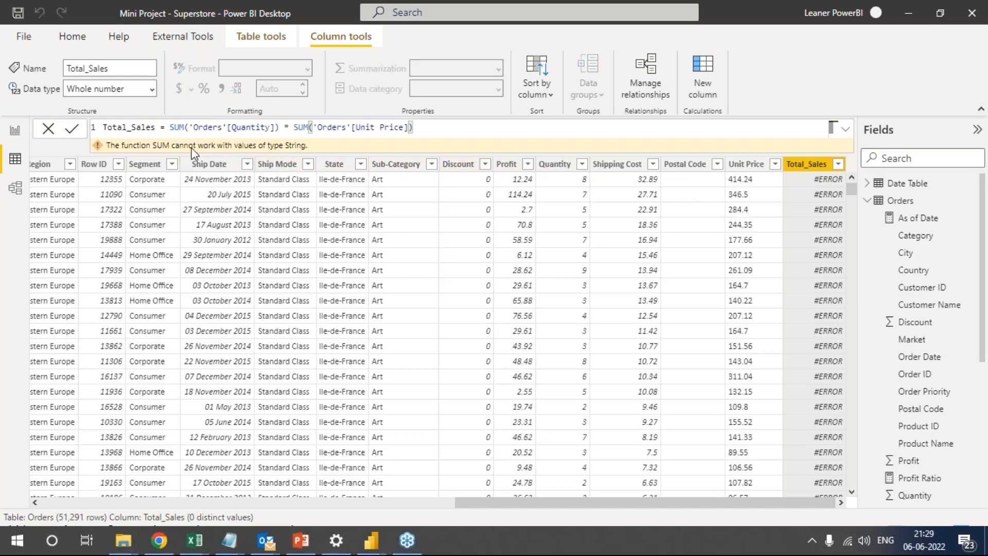
pyautogui.moveTo(192, 153)
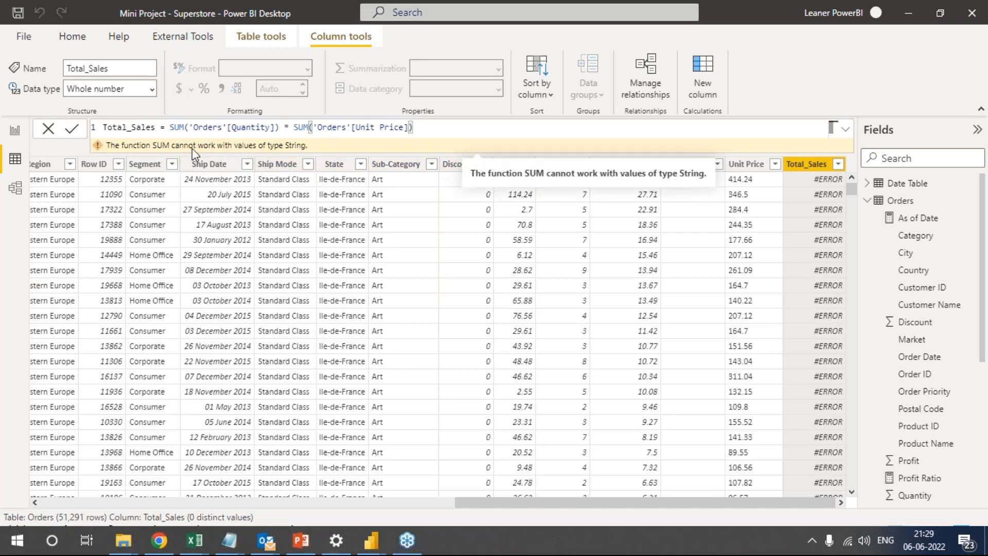
pyautogui.moveTo(438, 128); pyautogui.dragTo(188, 128)
pyautogui.click(188, 126)
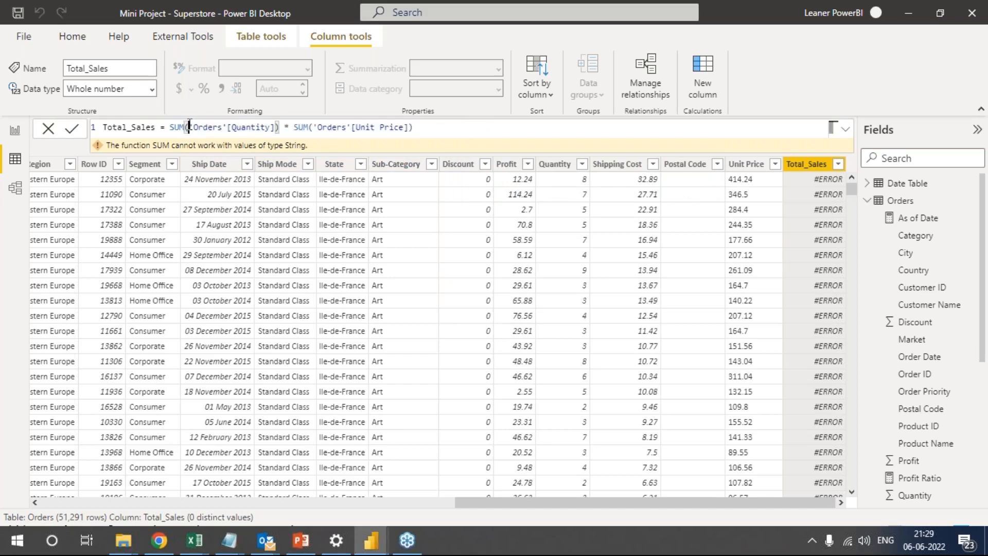
pyautogui.press('BackSpace')
pyautogui.press('BackSpace')
pyautogui.press('BackSpace')
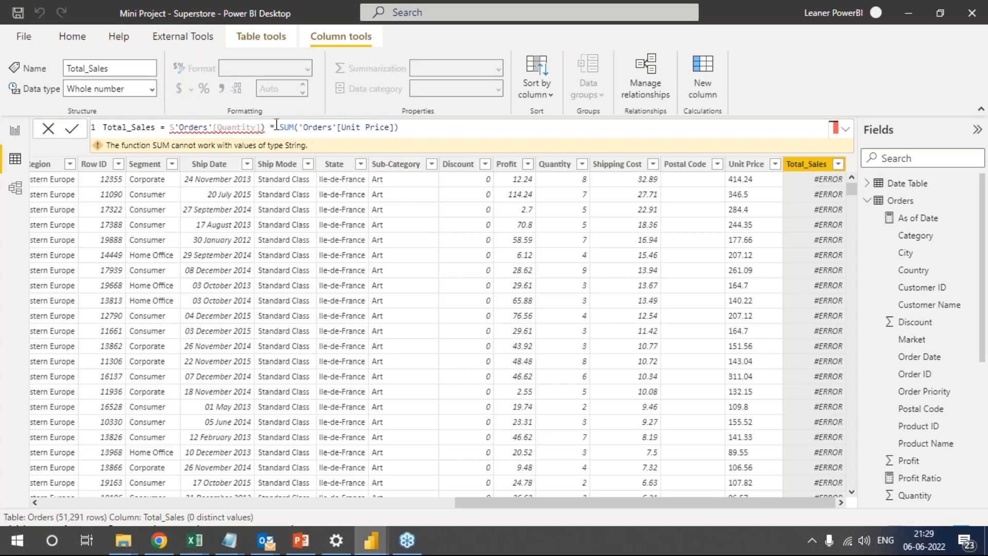
pyautogui.moveTo(234, 133)
pyautogui.moveTo(170, 127); pyautogui.dragTo(394, 127)
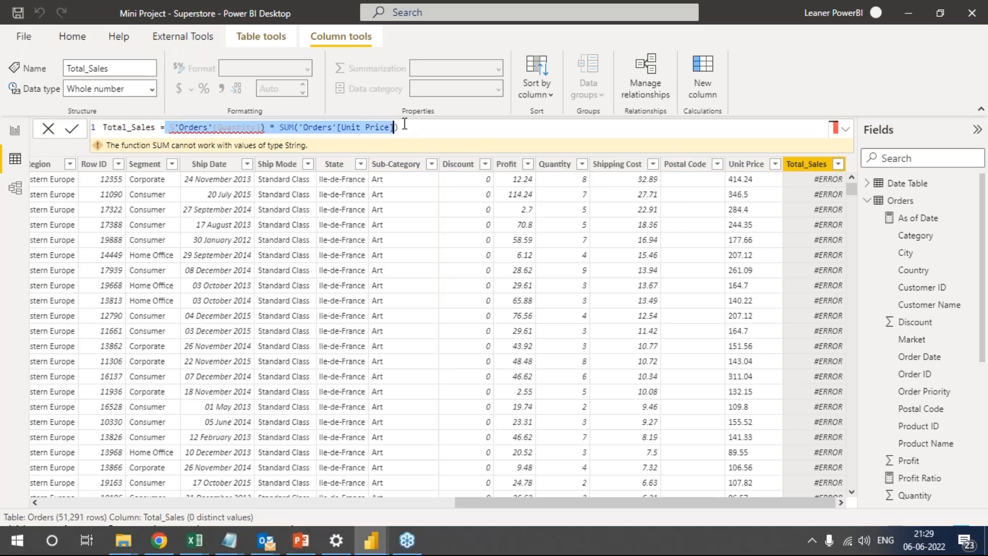
pyautogui.press('BackSpace')
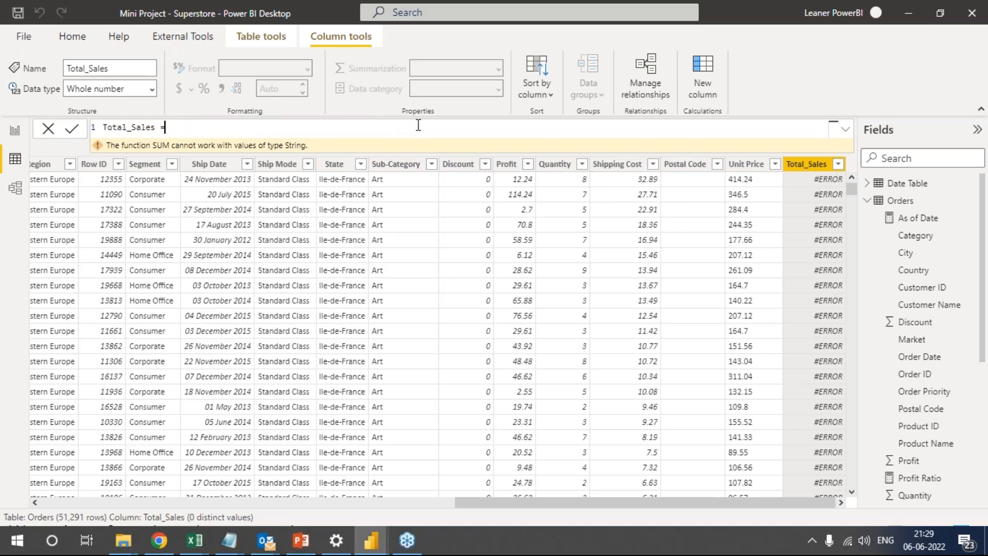
# Define the Total_Sales column as Orders[Quantity]*Orders[Unit Price], and return to the report view.
pyautogui.write('qua')
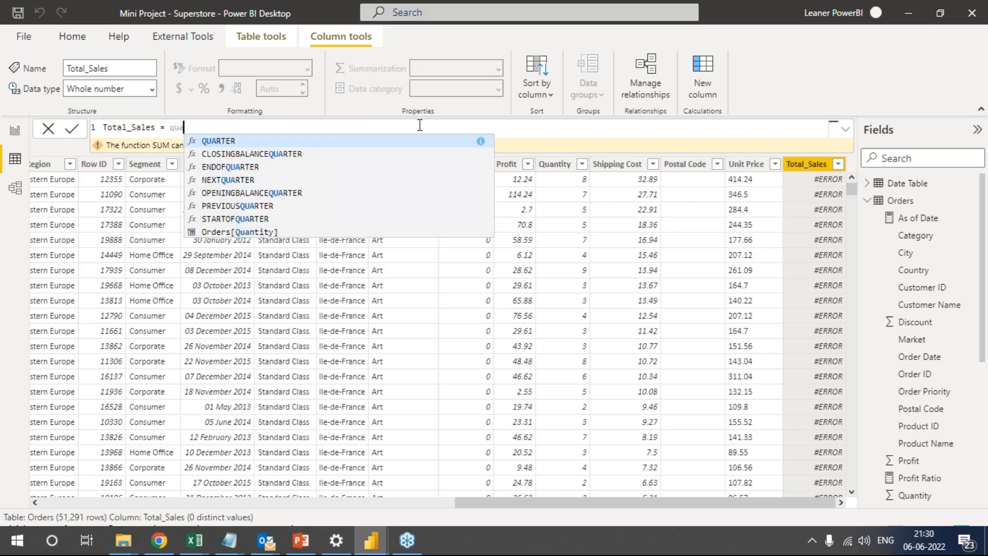
pyautogui.press('Down')
pyautogui.press('Down')
pyautogui.press('Down')
pyautogui.press('Down')
pyautogui.press('Down')
pyautogui.press('Down')
pyautogui.press('Down')
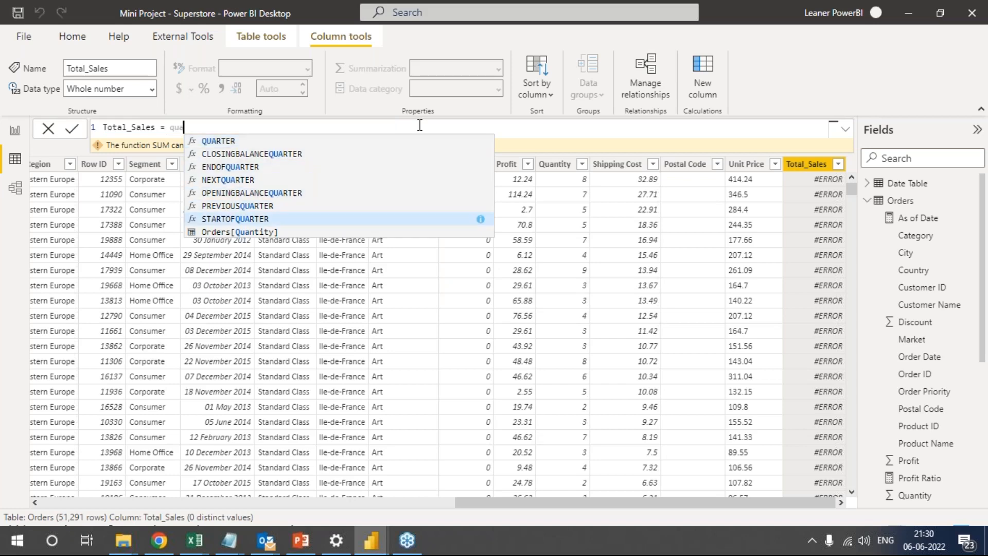
pyautogui.press('Tab')
pyautogui.write('*')
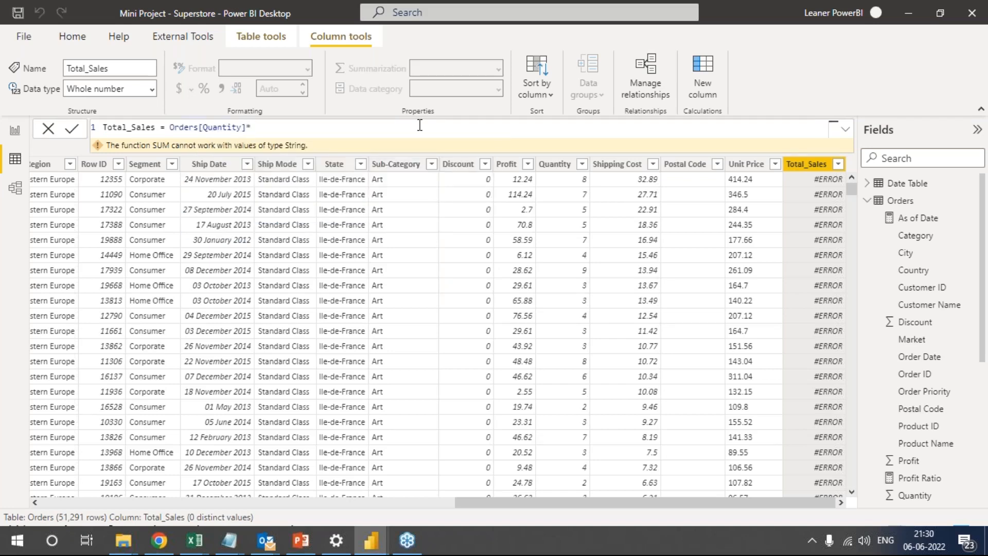
pyautogui.write('unit')
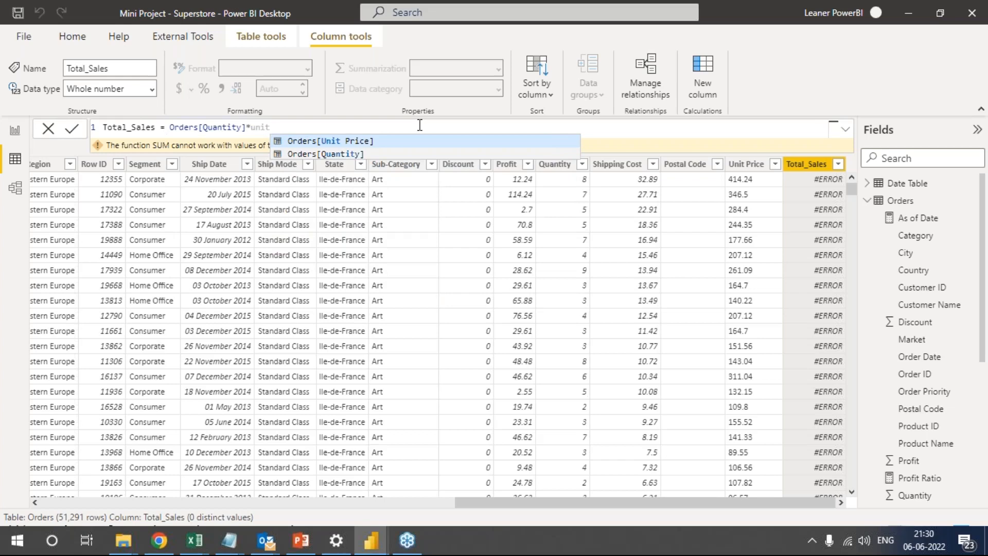
pyautogui.press('Tab')
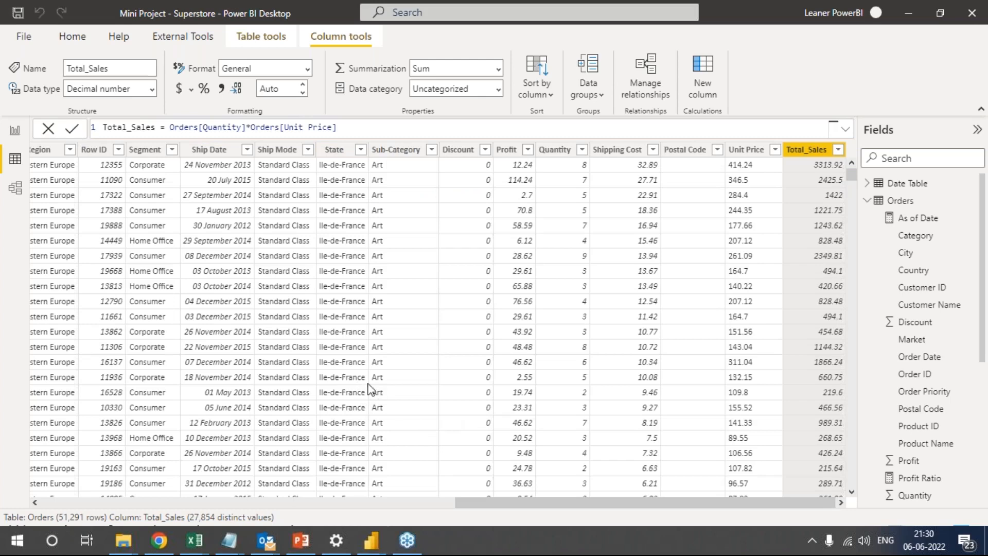
pyautogui.click(18, 138)
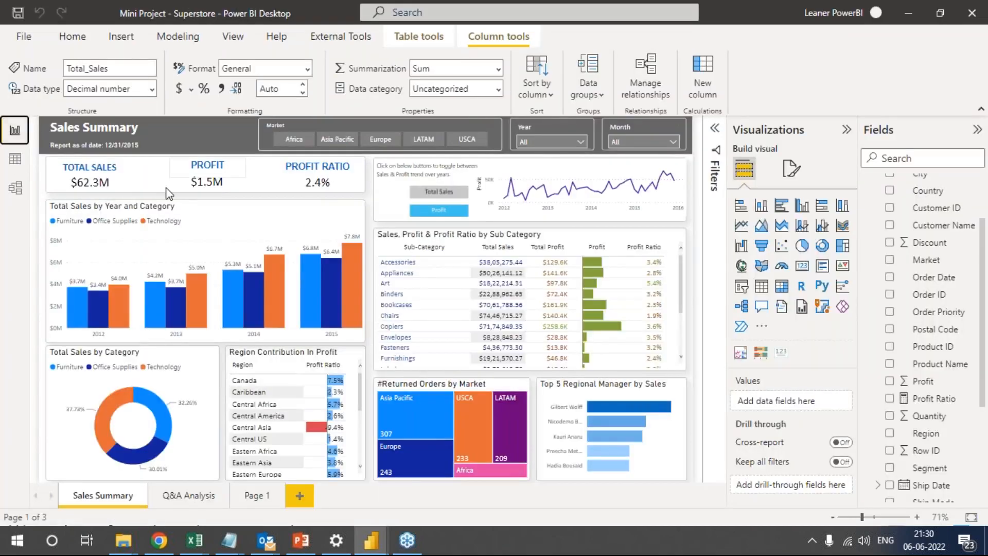
# Move the background shape behind the Total Sales, Profit and Profit Ratio figures down toward the sub-category table.
pyautogui.click(163, 191)
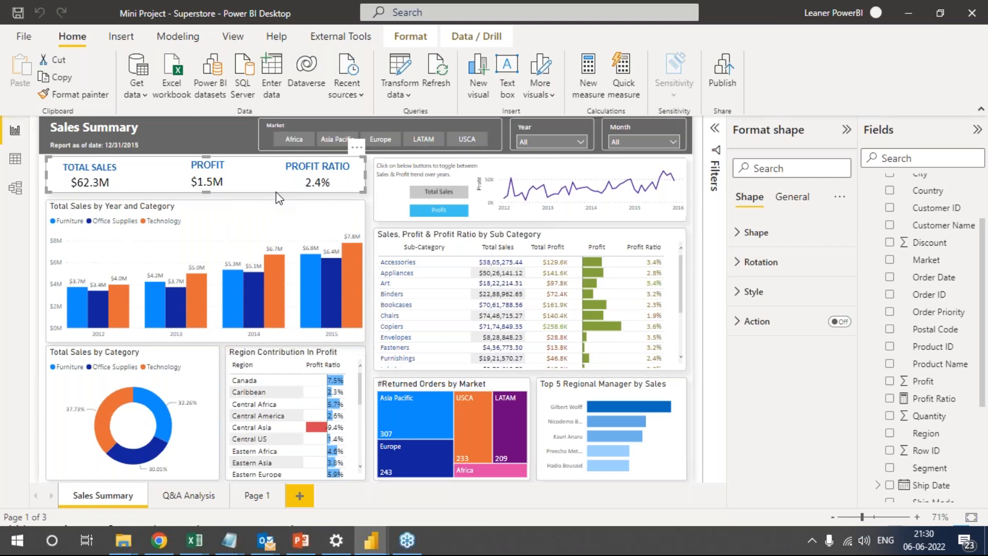
pyautogui.moveTo(285, 192); pyautogui.dragTo(580, 291)
pyautogui.moveTo(498, 293); pyautogui.dragTo(538, 249)
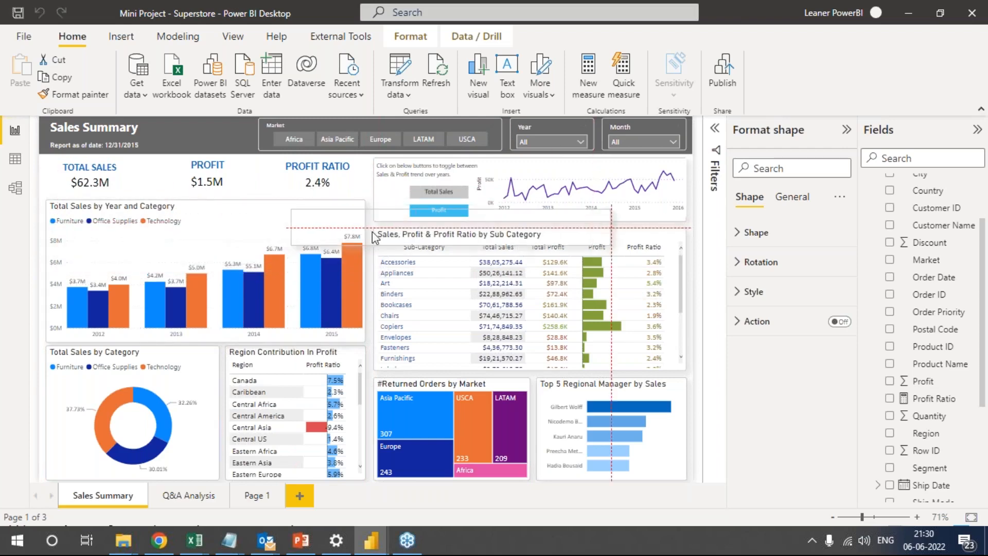
# Examine the Total Sales, Profit and Profit Ratio cards, the field behind Profit Ratio, and the title text boxes above them.
pyautogui.click(110, 188)
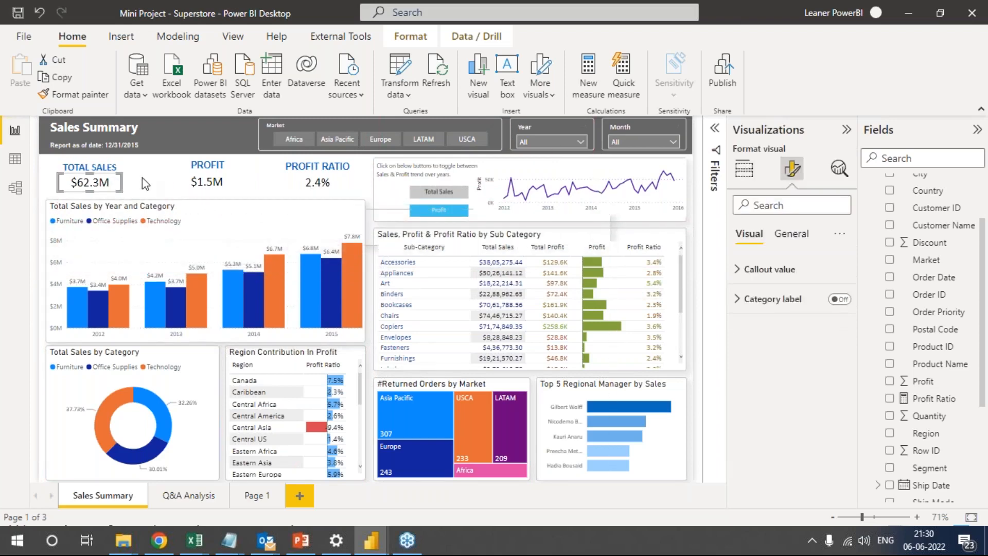
pyautogui.click(231, 185)
pyautogui.click(332, 187)
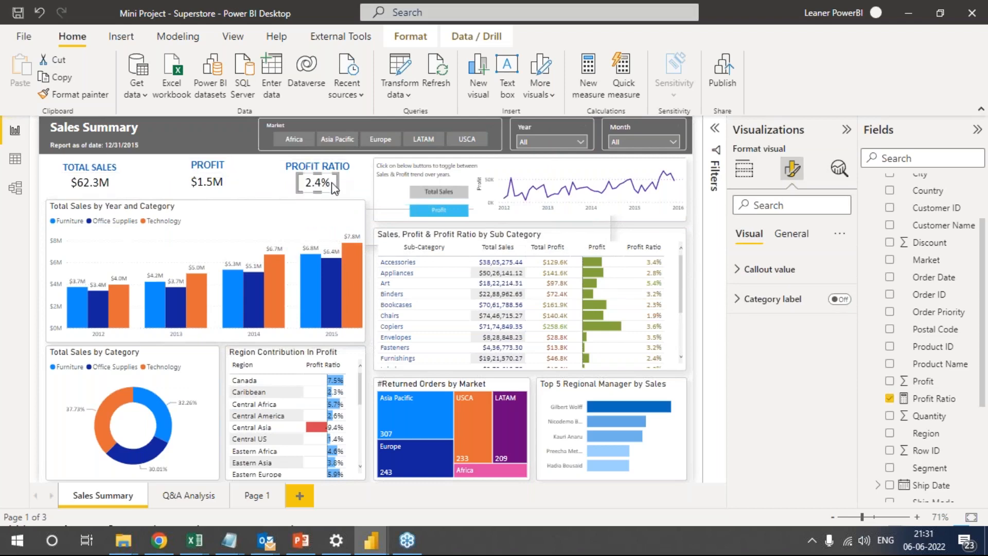
pyautogui.click(744, 169)
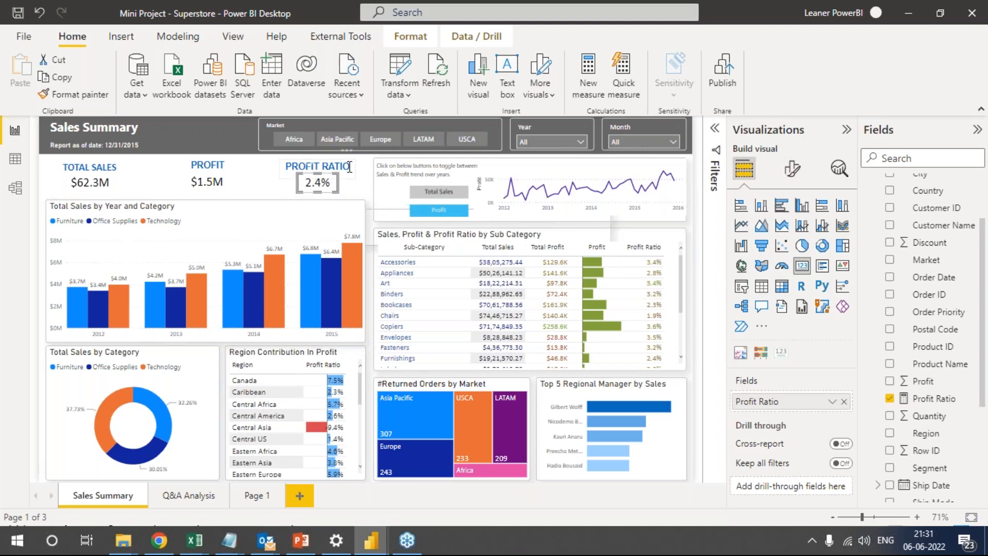
pyautogui.click(352, 170)
pyautogui.click(218, 168)
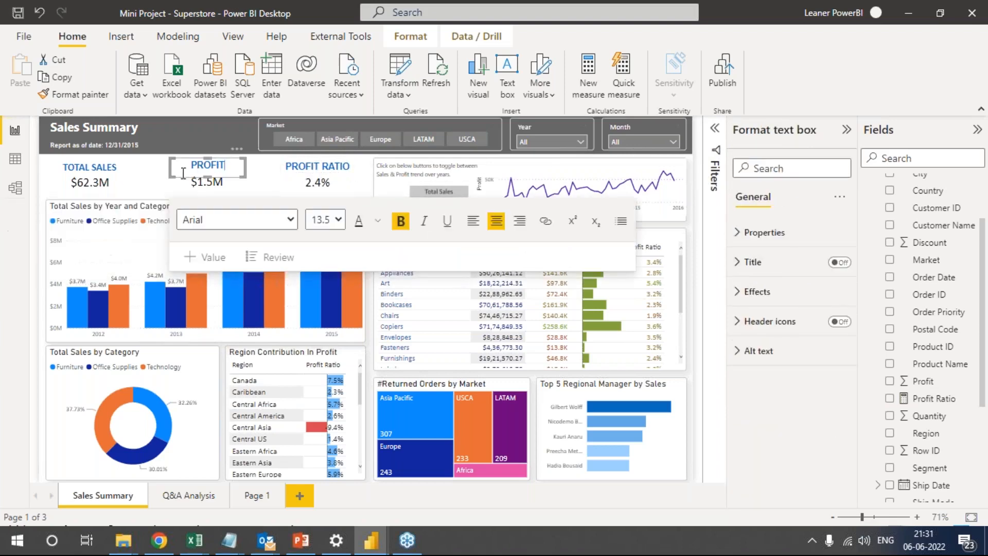
pyautogui.click(118, 168)
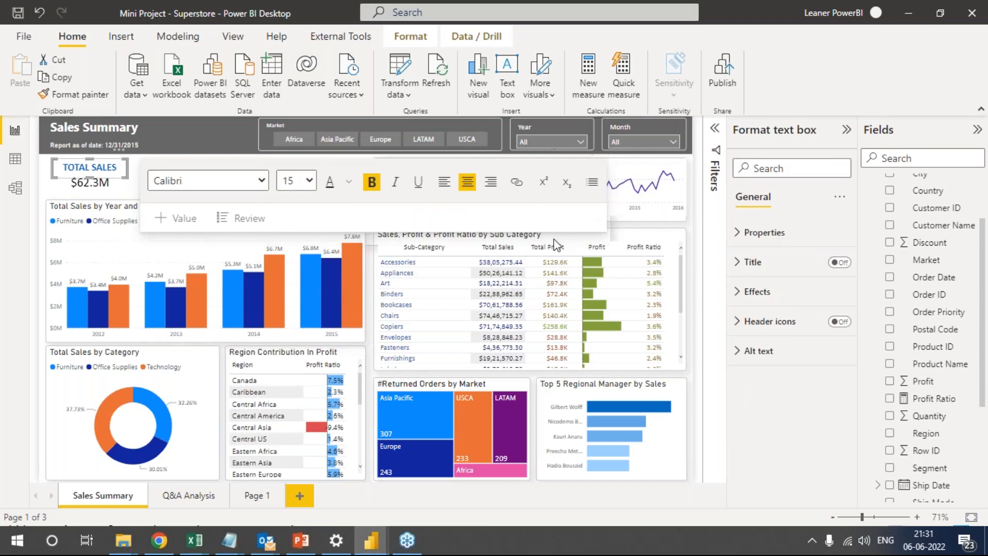
# Undo the moves of the background shape behind the Total Sales, Profit and Profit Ratio figures.
pyautogui.click(40, 13)
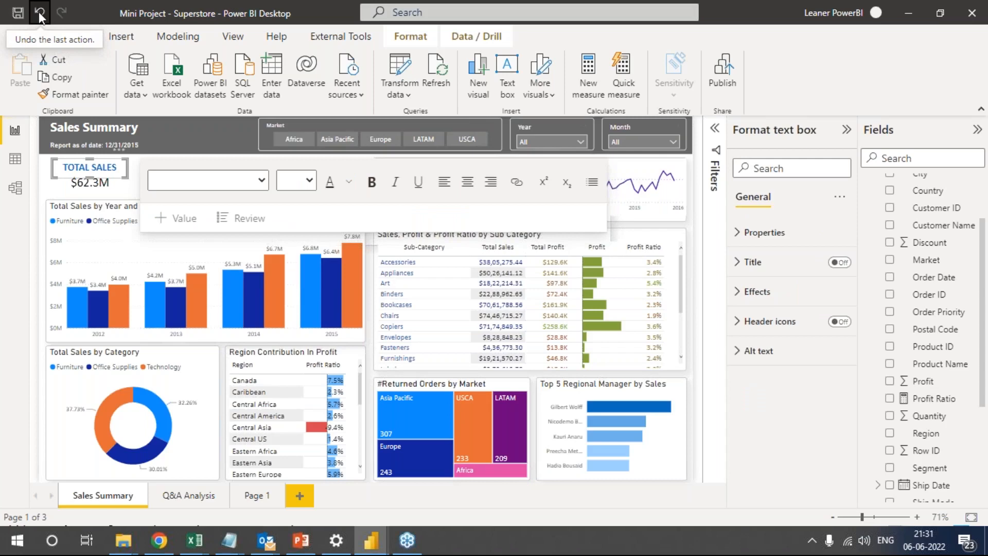
pyautogui.click(40, 14)
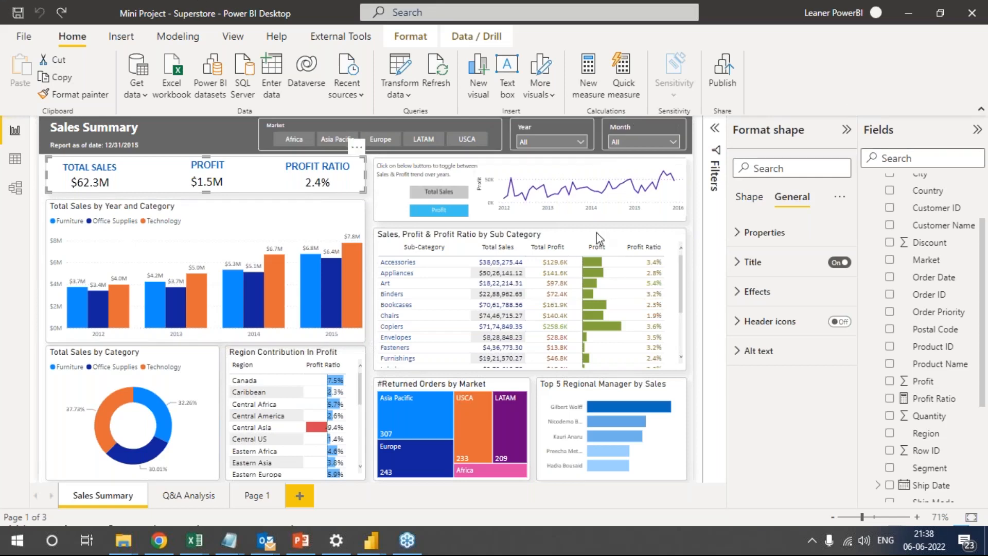
# Add a blank report page after Page 1, and select the background shape behind the profit trend chart on Sales Summary.
pyautogui.click(661, 219)
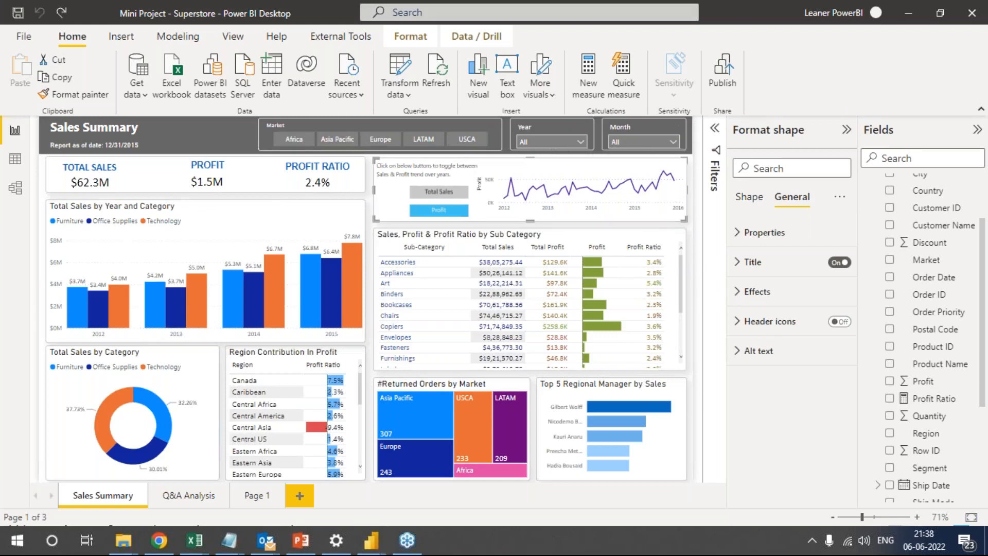
pyautogui.click(258, 495)
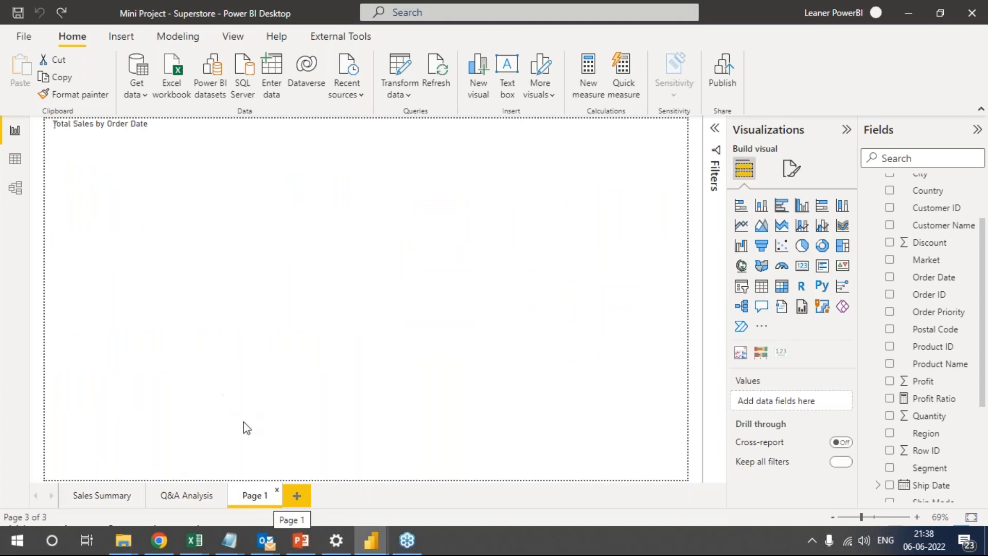
pyautogui.click(297, 495)
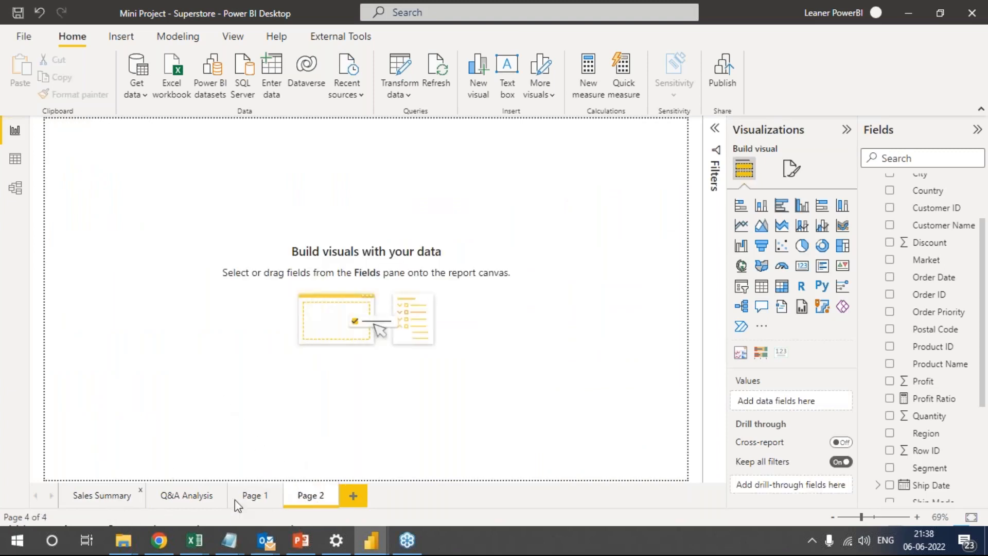
pyautogui.click(126, 502)
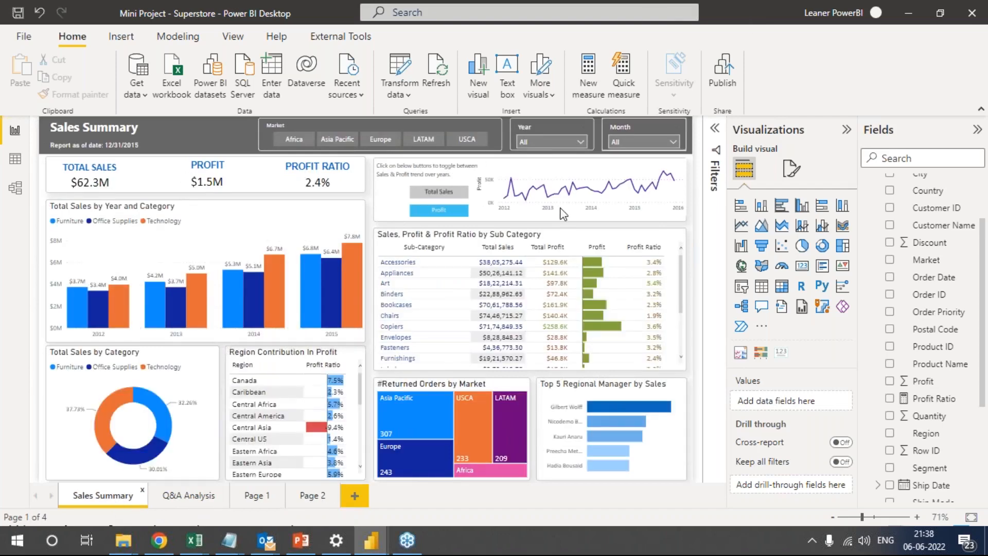
pyautogui.click(624, 221)
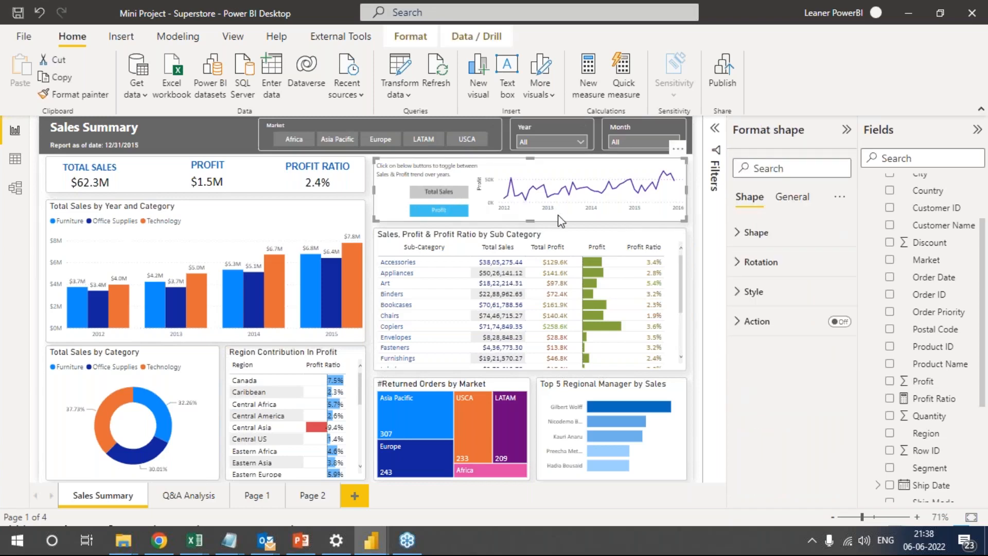
# Try the Total Sales and Profit toggle buttons, and inspect the fields behind the profit trend line chart.
pyautogui.keyDown('ctrl'); pyautogui.click(449, 194); pyautogui.keyUp('ctrl')
pyautogui.click(451, 198)
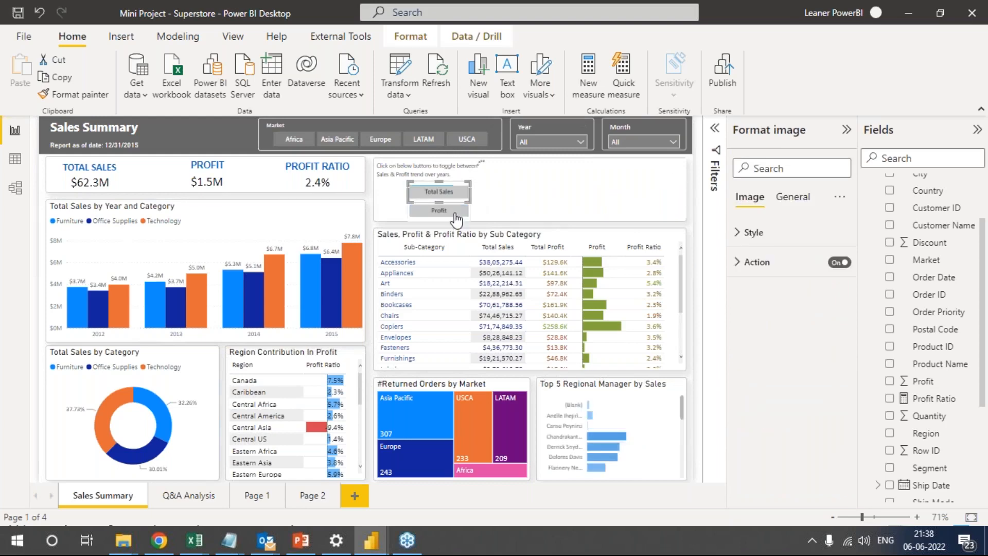
pyautogui.keyDown('ctrl'); pyautogui.click(453, 212); pyautogui.keyUp('ctrl')
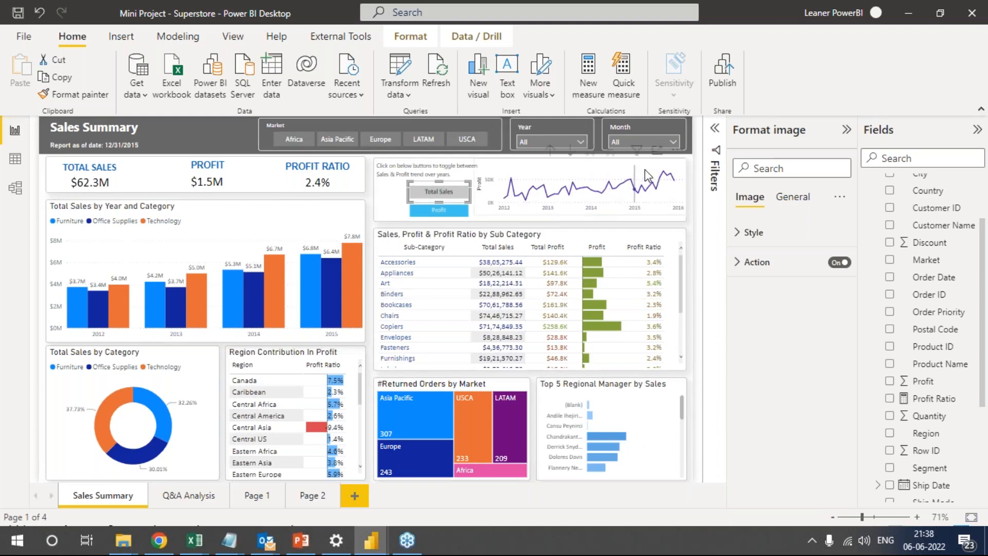
pyautogui.click(663, 174)
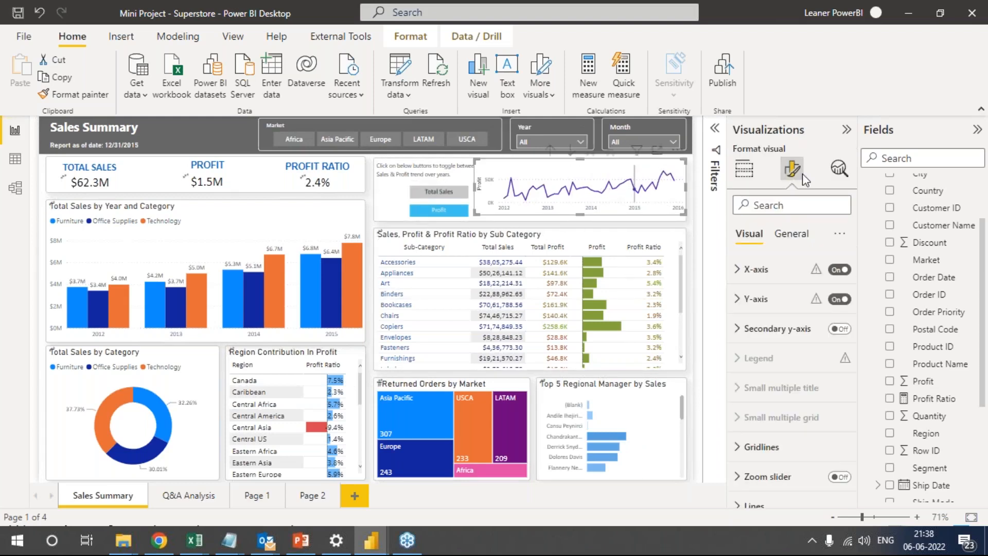
pyautogui.click(741, 170)
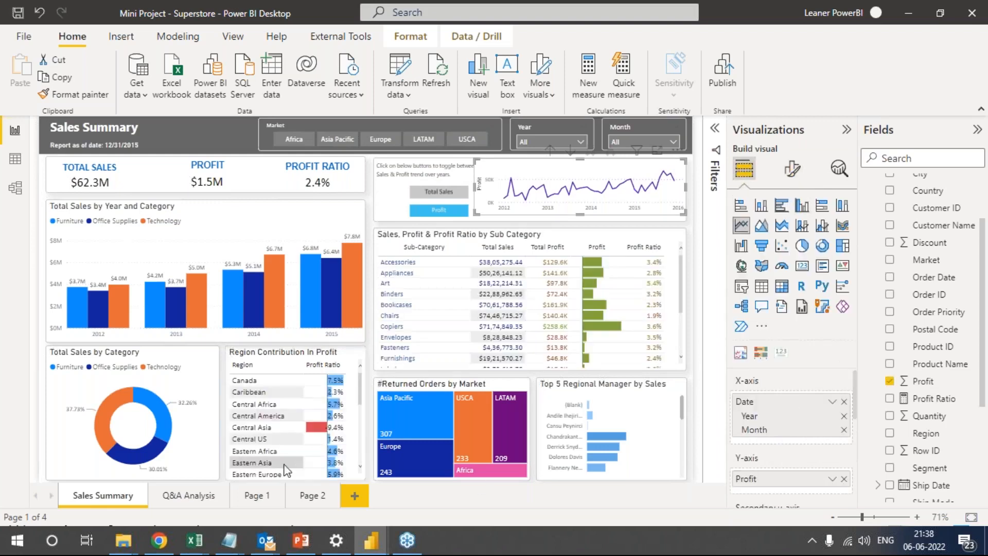
# Add a line chart to Page 2, move it lower on the page, and put Order Date on its X-axis.
pyautogui.click(317, 498)
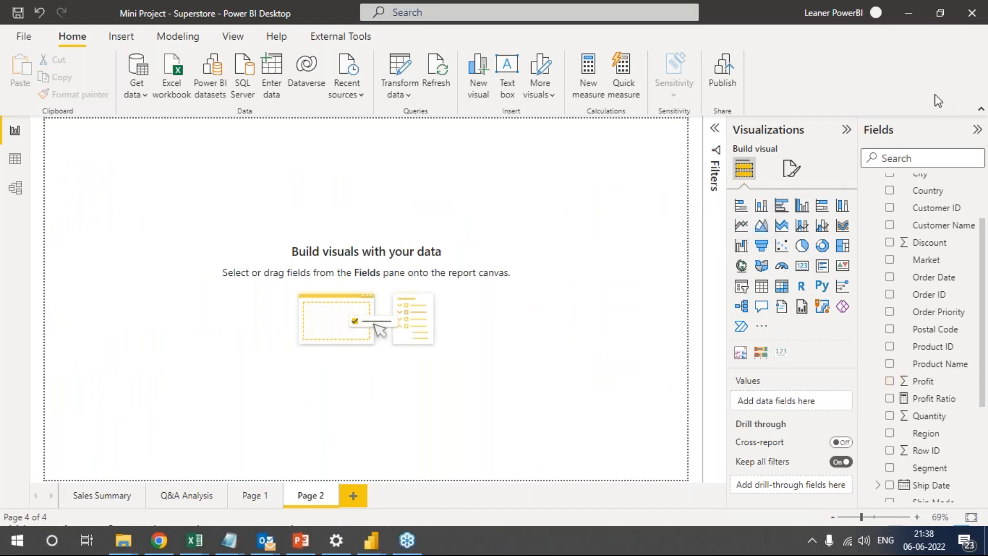
pyautogui.click(741, 225)
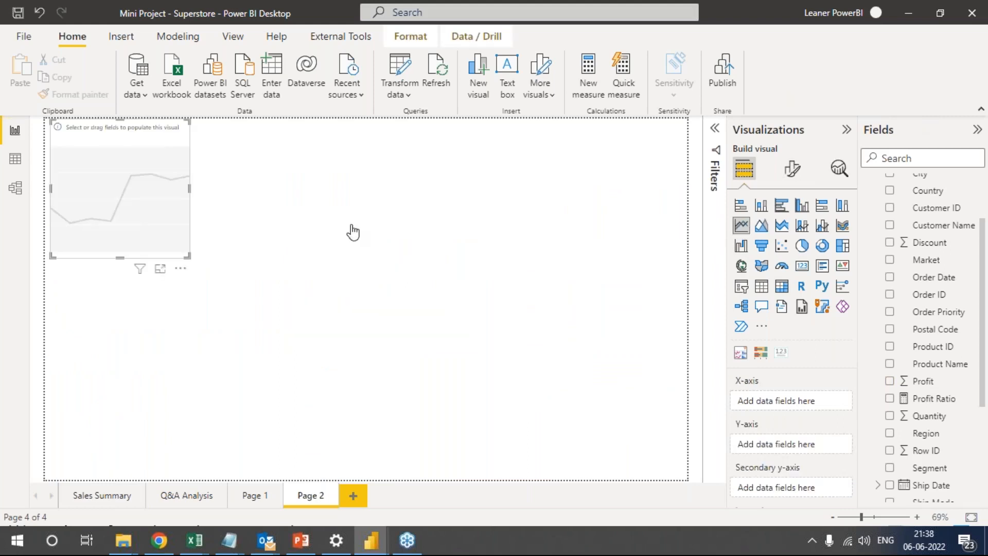
pyautogui.moveTo(170, 150); pyautogui.dragTo(195, 260)
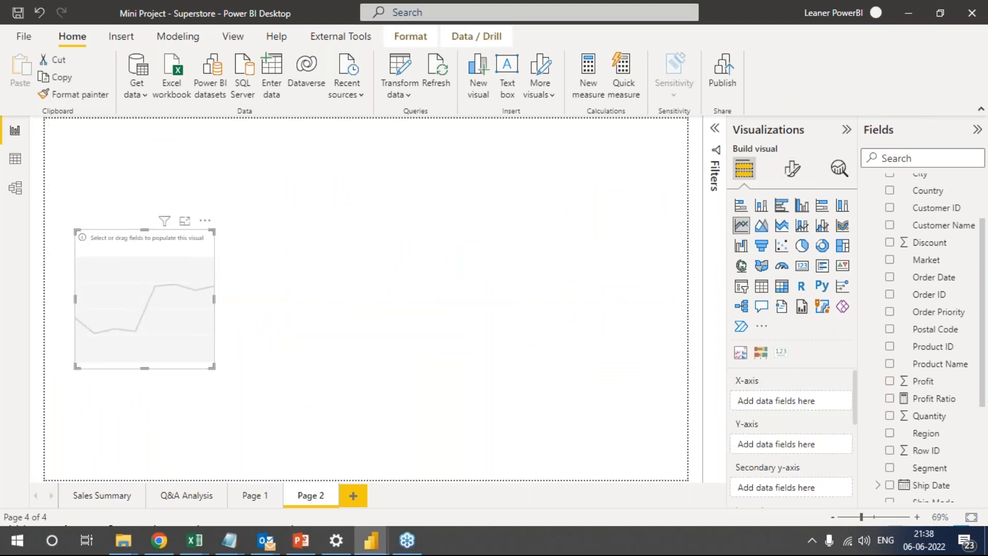
pyautogui.moveTo(942, 278); pyautogui.dragTo(811, 401)
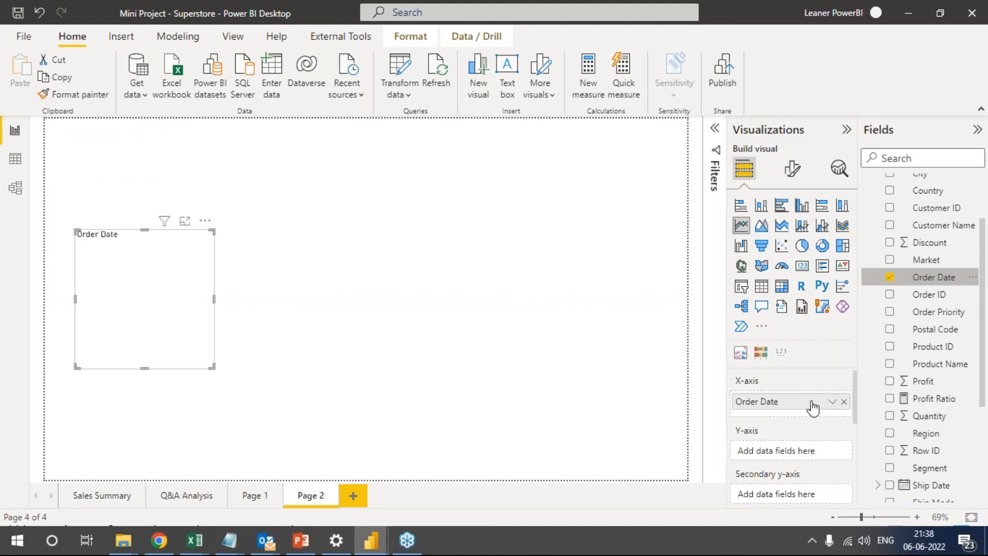
pyautogui.click(833, 401)
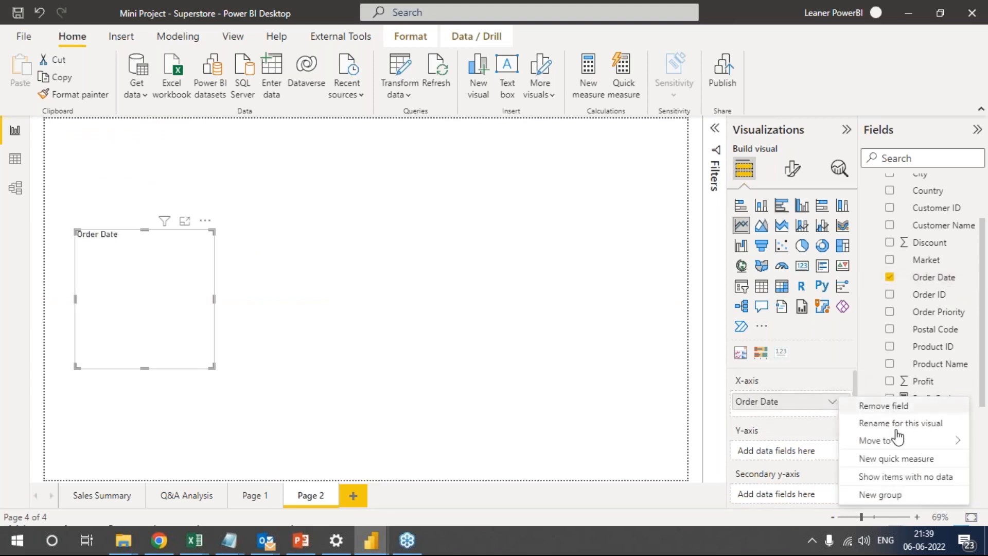
pyautogui.click(772, 406)
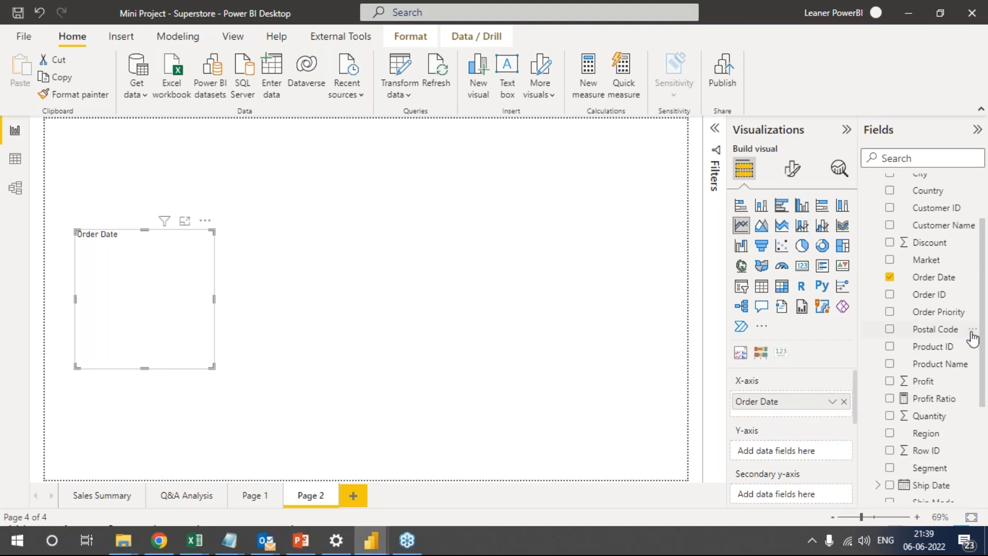
# Plot Total Profit on the line chart's Y-axis and widen the chart to about twice its width.
pyautogui.moveTo(984, 330); pyautogui.dragTo(981, 441)
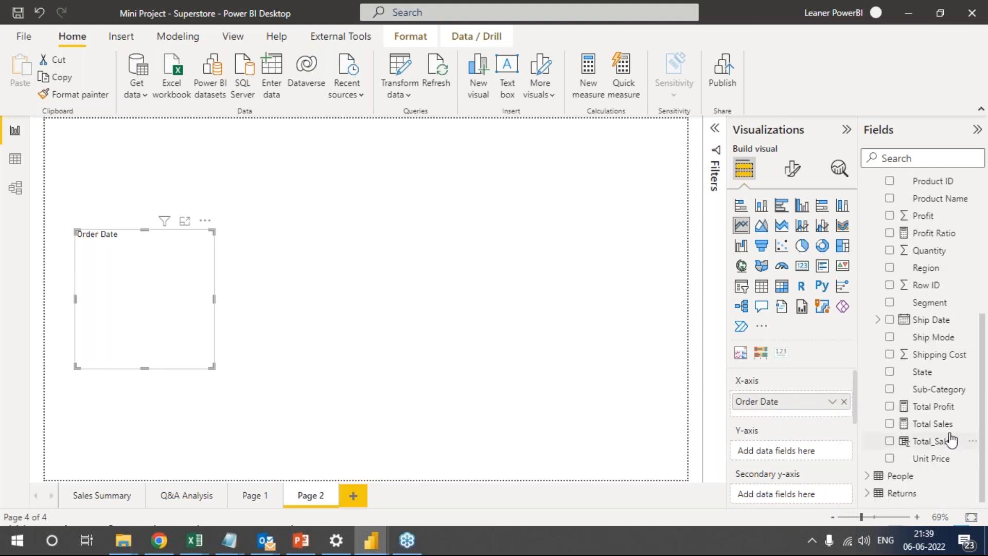
pyautogui.moveTo(947, 410); pyautogui.dragTo(803, 450)
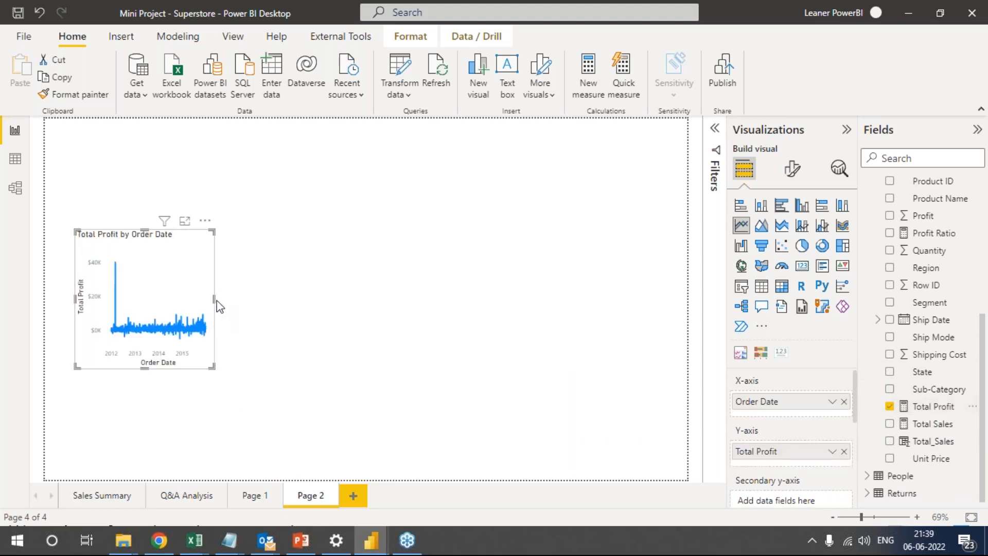
pyautogui.moveTo(213, 298); pyautogui.dragTo(366, 301)
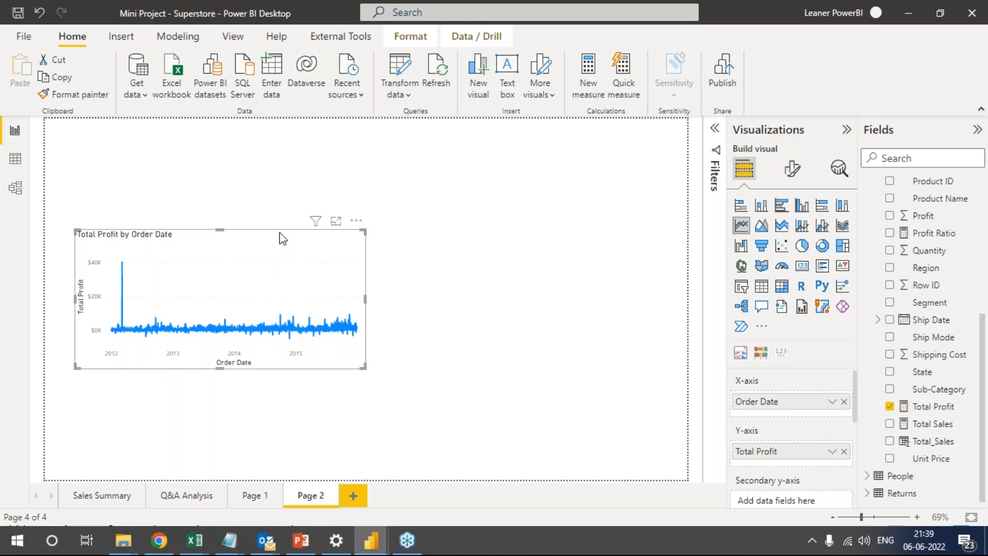
pyautogui.click(534, 286)
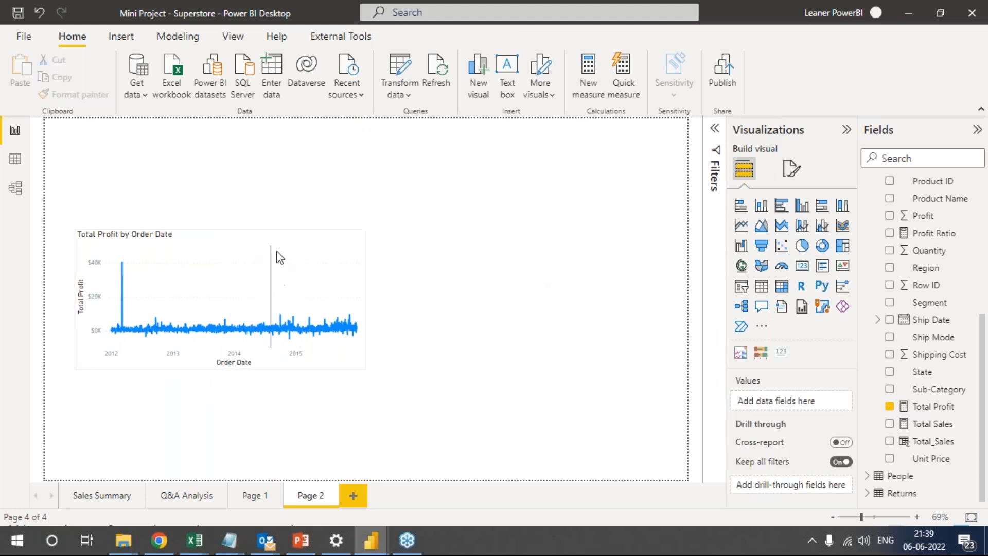
# Duplicate the Total Profit line chart up and to the right, and replace the copy's Y-axis field with Total Sales.
pyautogui.click(287, 241)
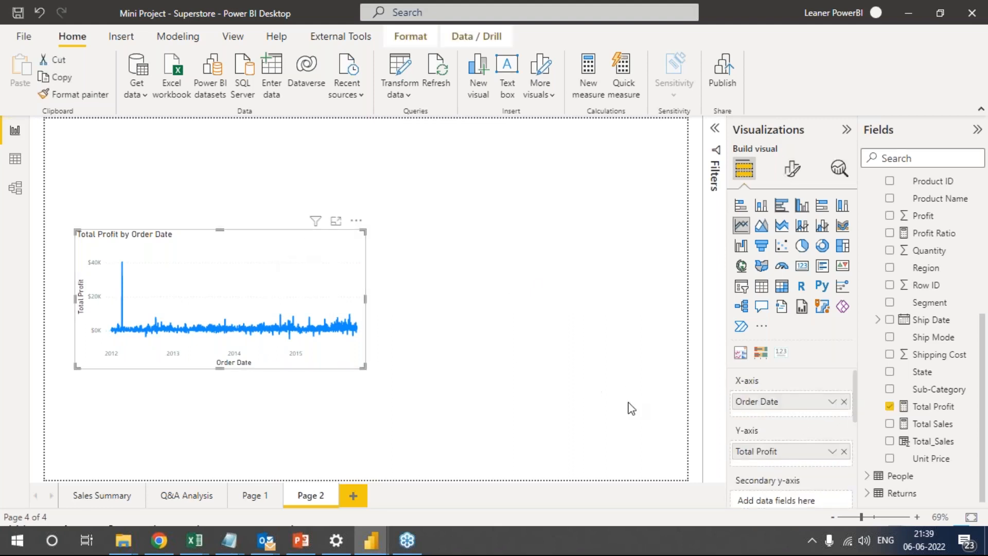
pyautogui.click(961, 440)
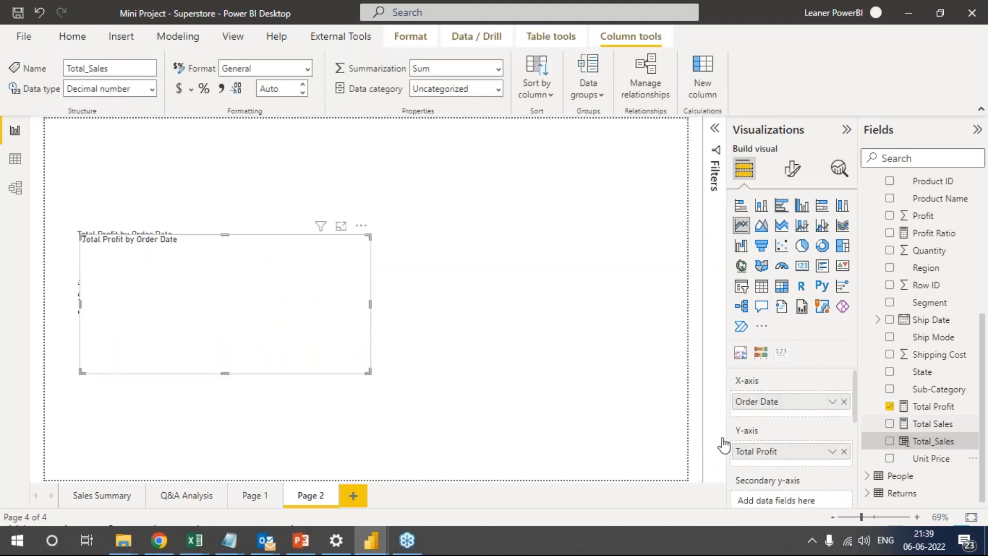
pyautogui.click(342, 273)
pyautogui.hotkey('ctrl', 'c')
pyautogui.hotkey('ctrl', 'v')
pyautogui.moveTo(346, 268); pyautogui.dragTo(529, 214)
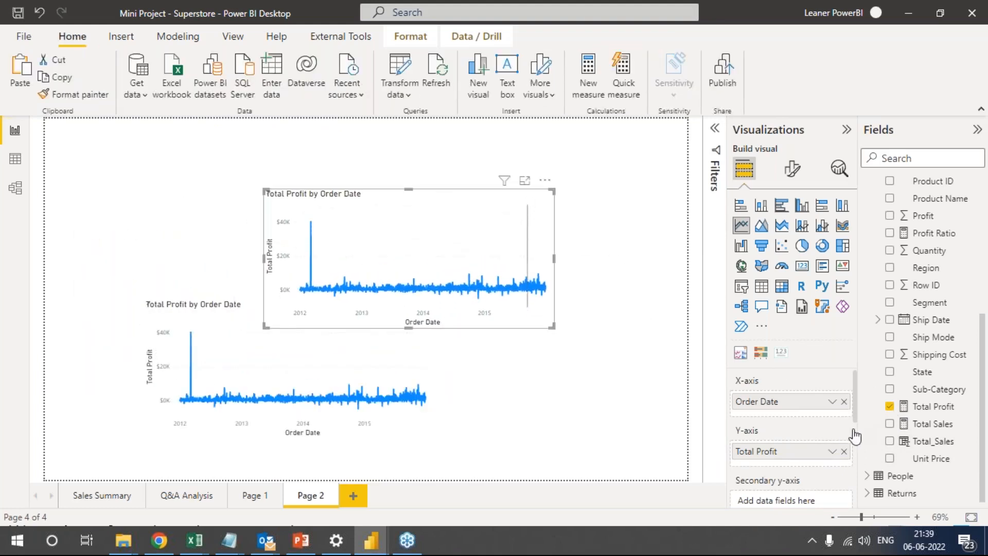
pyautogui.click(844, 451)
pyautogui.moveTo(933, 423); pyautogui.dragTo(809, 447)
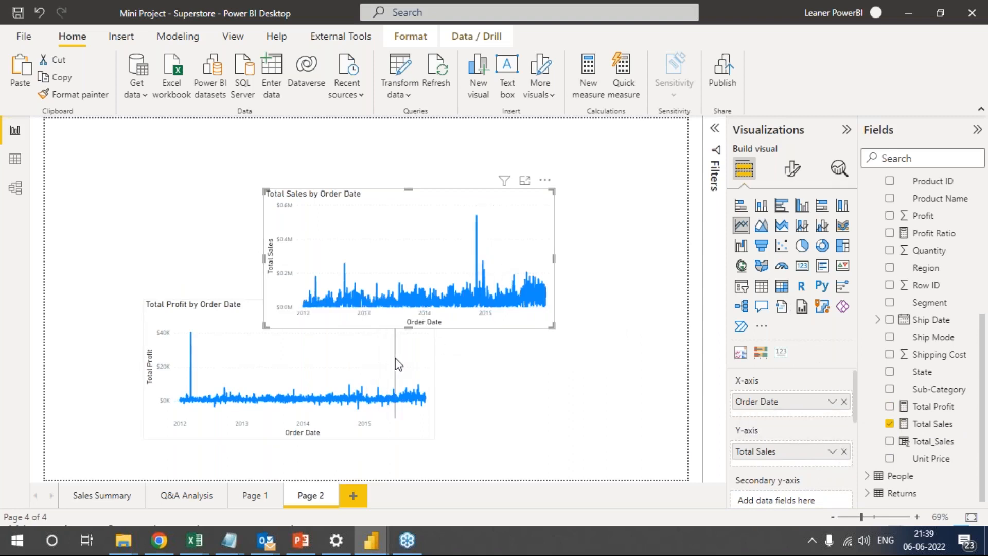
# Move the Total Sales chart over so that it overlaps the upper part of the Total Profit chart.
pyautogui.click(398, 363)
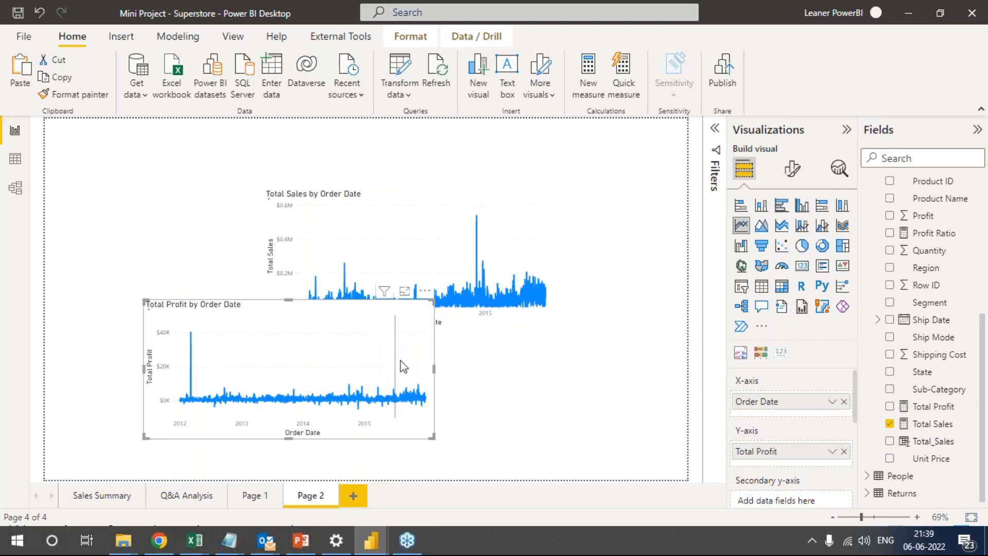
pyautogui.click(538, 224)
pyautogui.moveTo(536, 203); pyautogui.dragTo(425, 207)
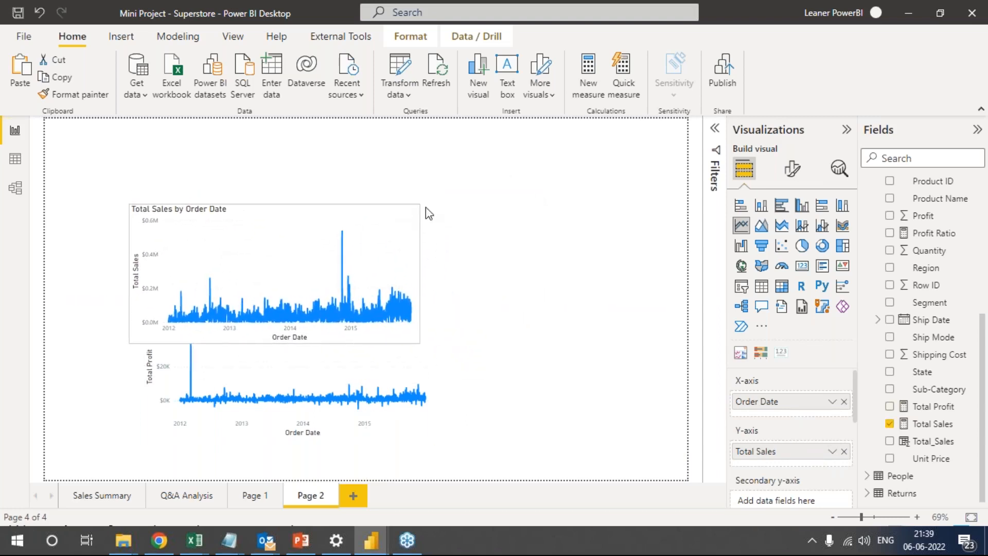
pyautogui.click(588, 202)
# Insert a blank button and place it above and to the right of the two line charts.
pyautogui.click(235, 38)
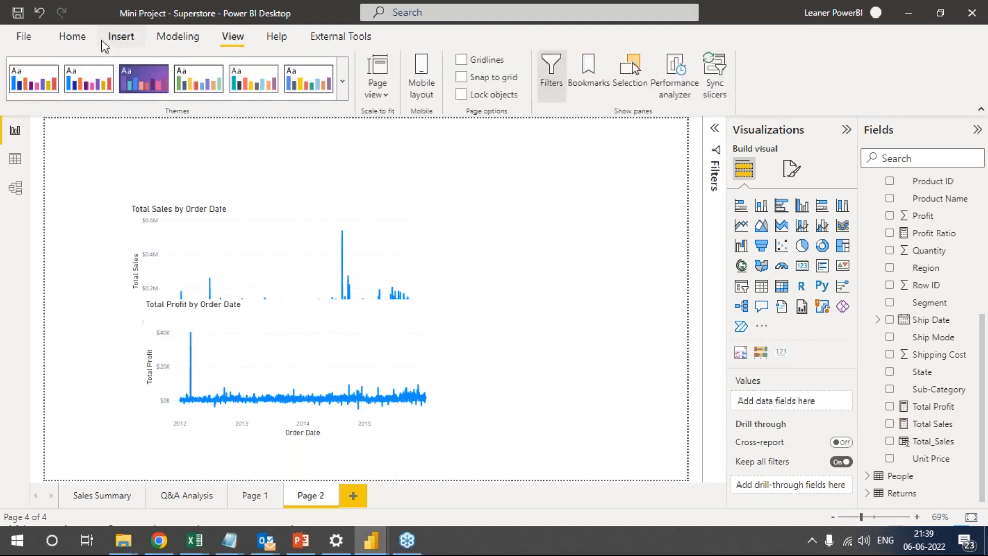
pyautogui.click(119, 37)
pyautogui.click(536, 98)
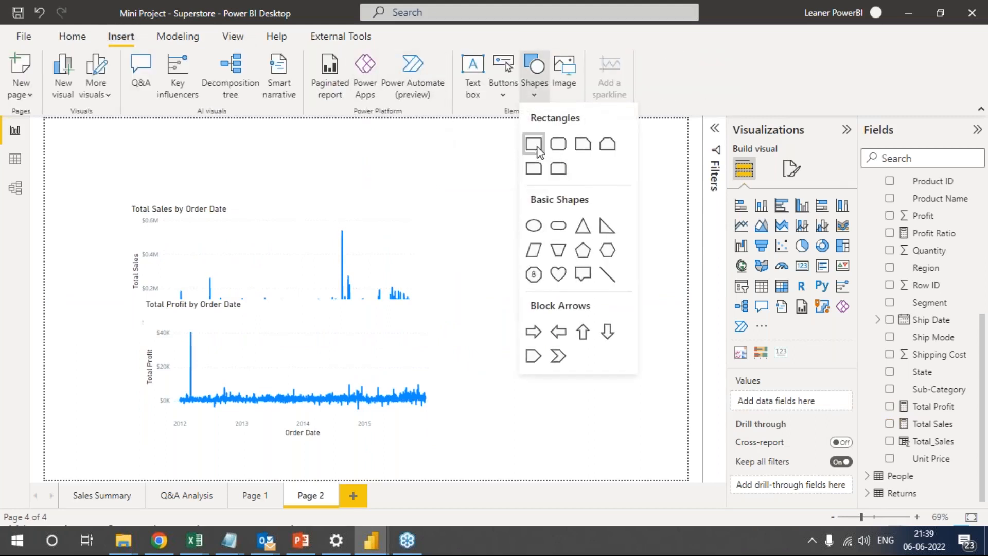
pyautogui.click(504, 95)
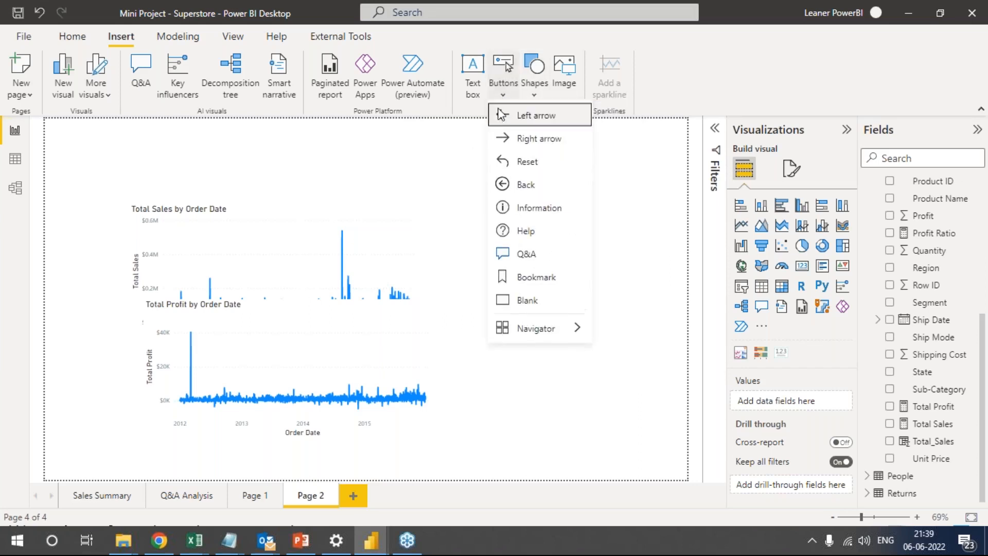
pyautogui.click(528, 305)
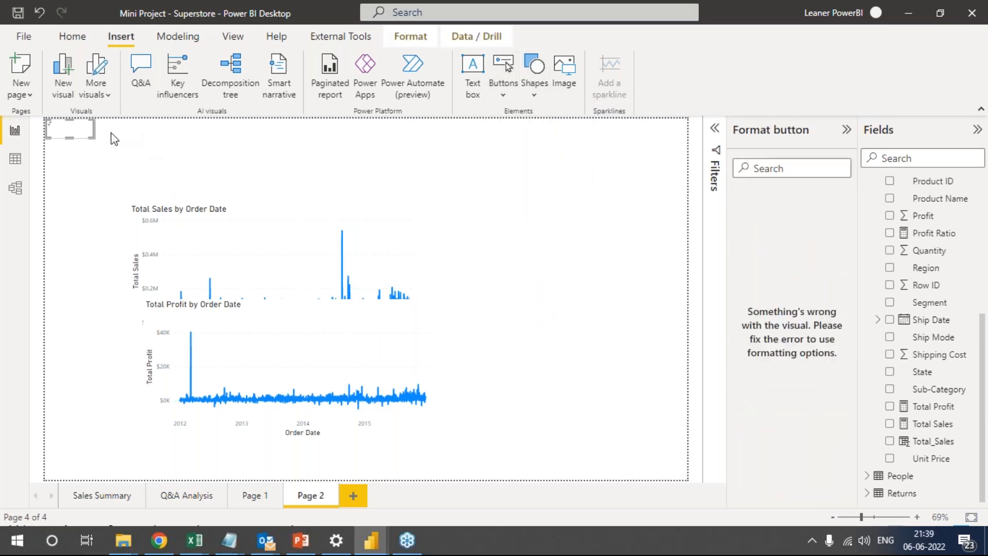
pyautogui.moveTo(93, 133); pyautogui.dragTo(519, 173)
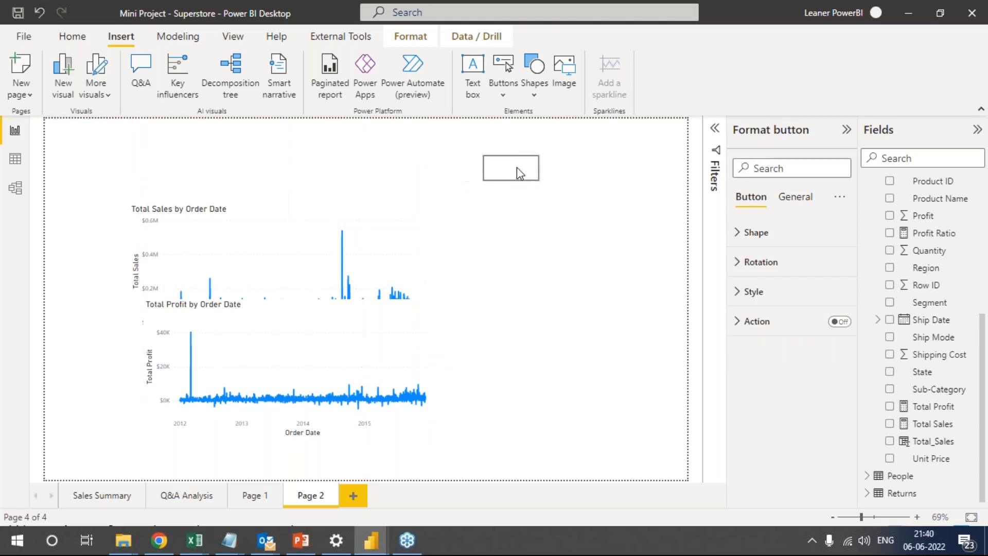
# Turn on the blank button's text and set it to "Show Profit".
pyautogui.click(739, 235)
pyautogui.click(738, 235)
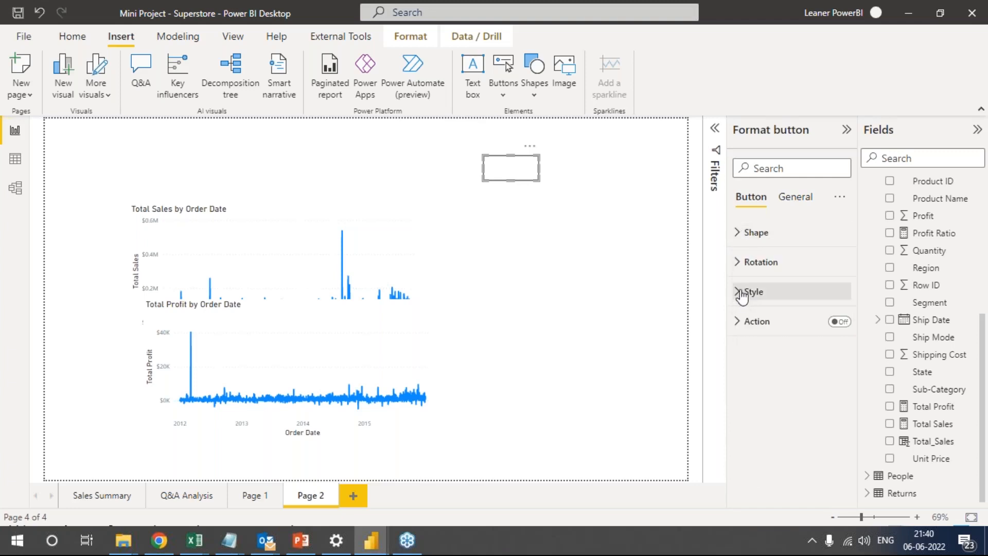
pyautogui.click(742, 291)
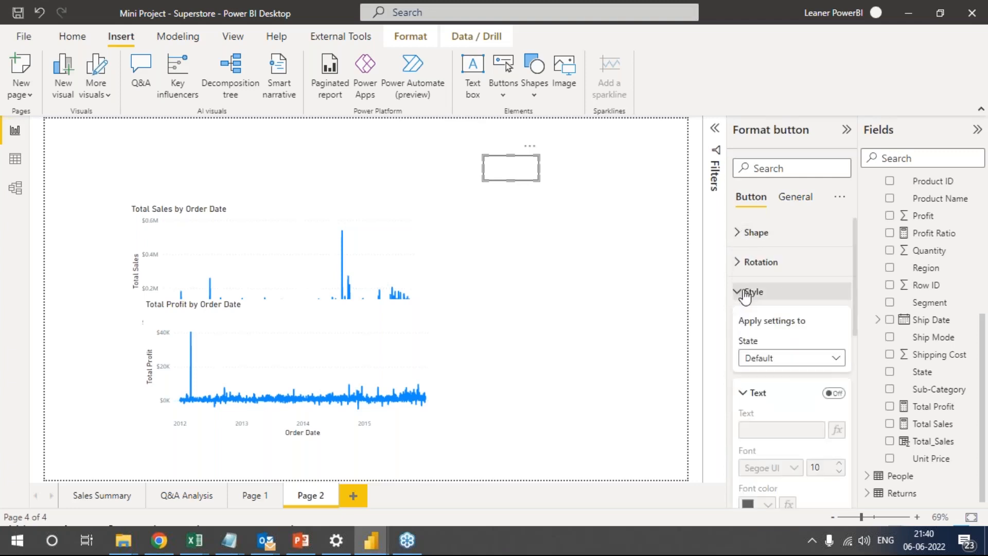
pyautogui.click(843, 394)
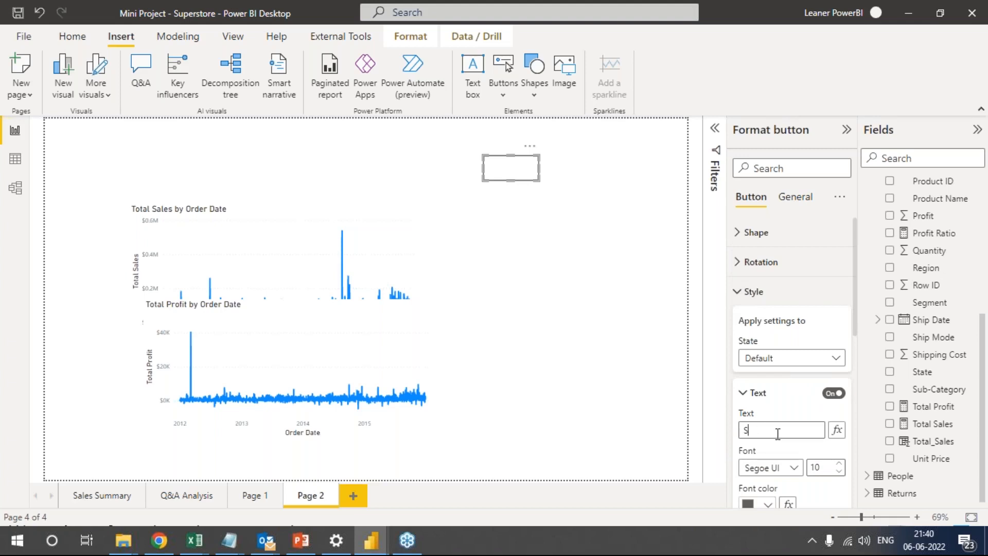
pyautogui.click(777, 434)
pyautogui.write('Show d')
pyautogui.press('BackSpace')
pyautogui.click(572, 212)
pyautogui.click(532, 166)
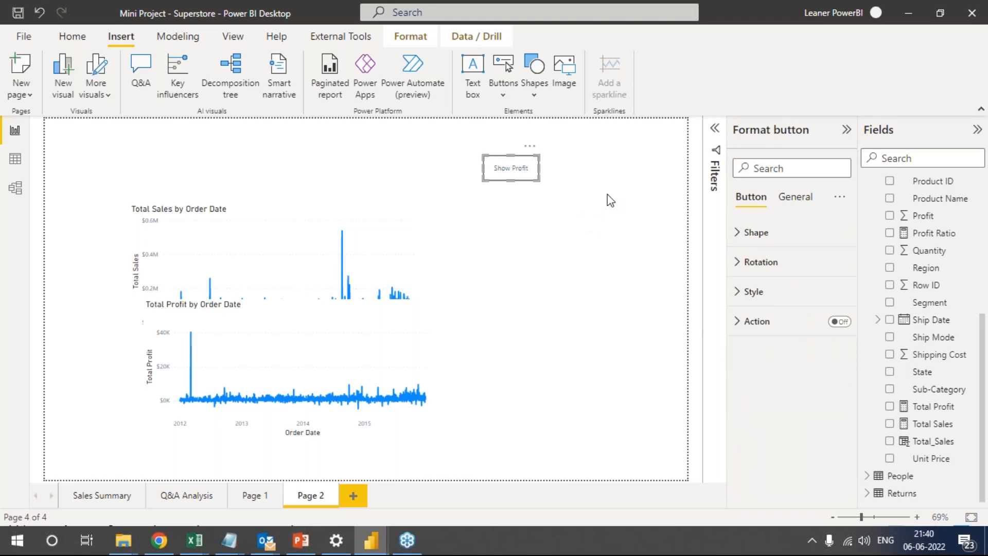
# Duplicate the Show Profit button to the right of the original and change the copy's text to "Show Sales".
pyautogui.click(611, 200)
pyautogui.click(535, 175)
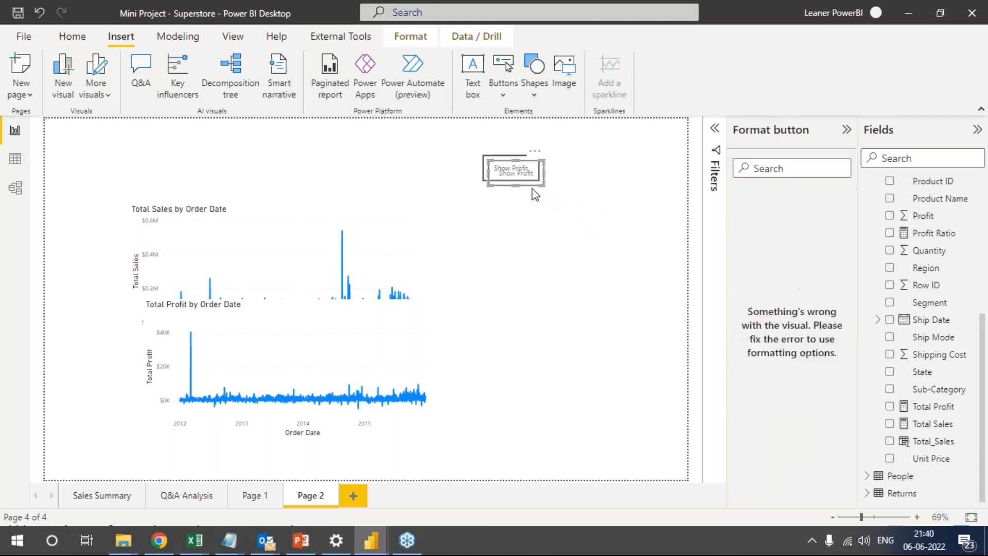
pyautogui.moveTo(543, 174); pyautogui.dragTo(624, 174)
pyautogui.click(744, 291)
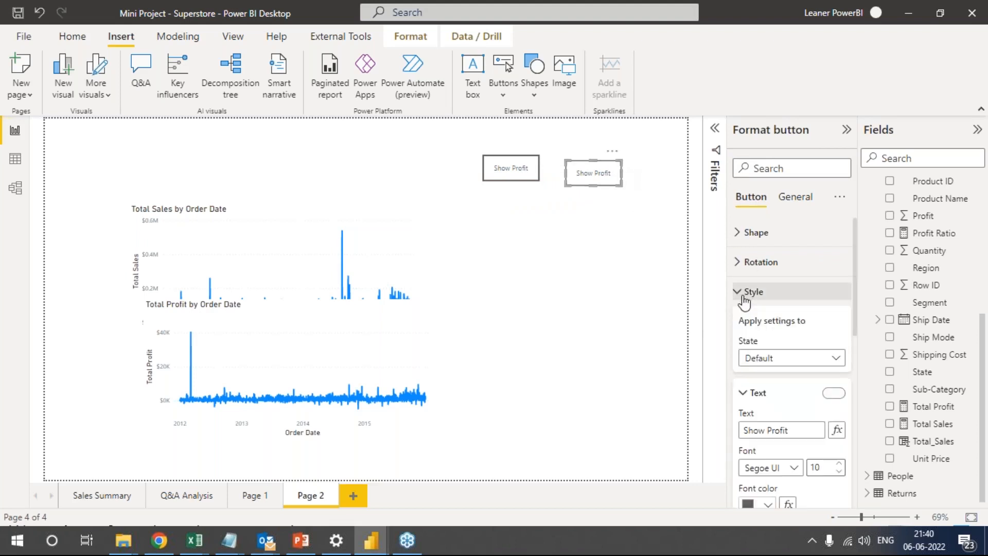
pyautogui.click(788, 431)
pyautogui.doubleClick(788, 431)
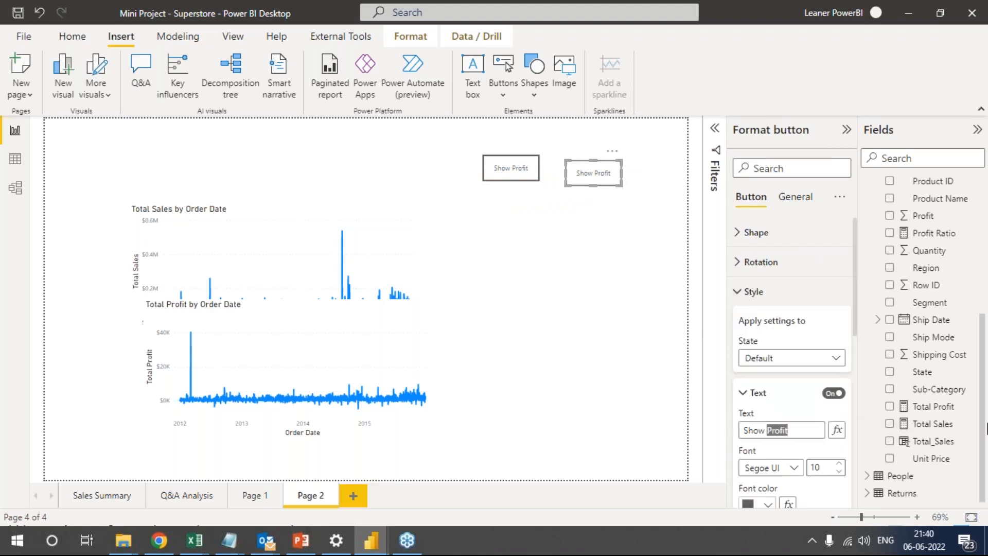
pyautogui.write('Sales')
pyautogui.click(666, 191)
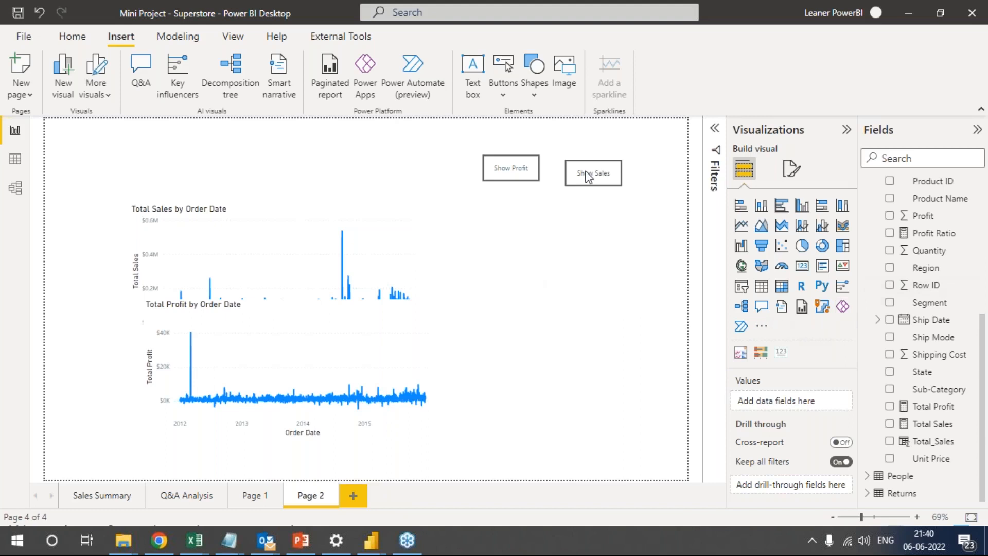
# Display the Bookmarks and Selection panes for Page 2.
pyautogui.click(230, 37)
pyautogui.click(566, 63)
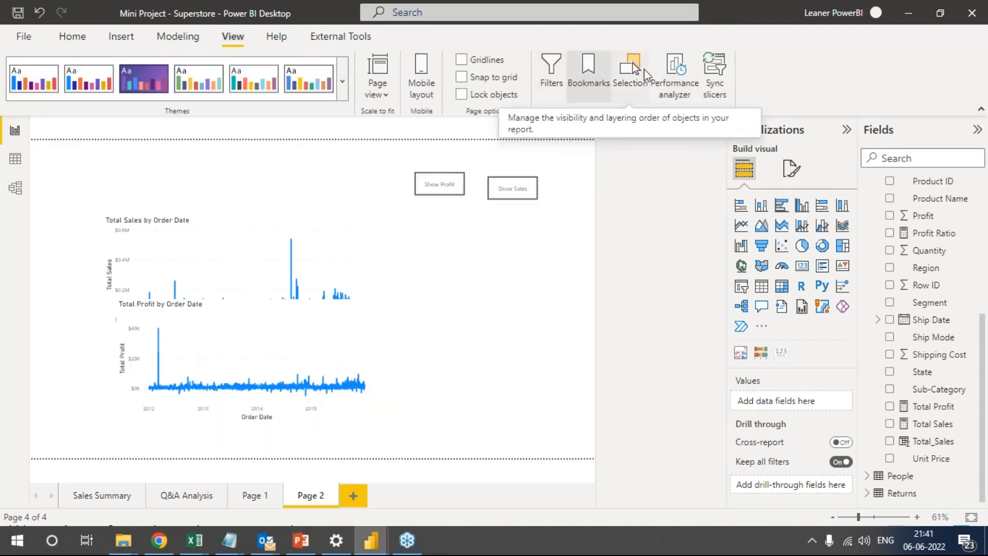
pyautogui.click(643, 82)
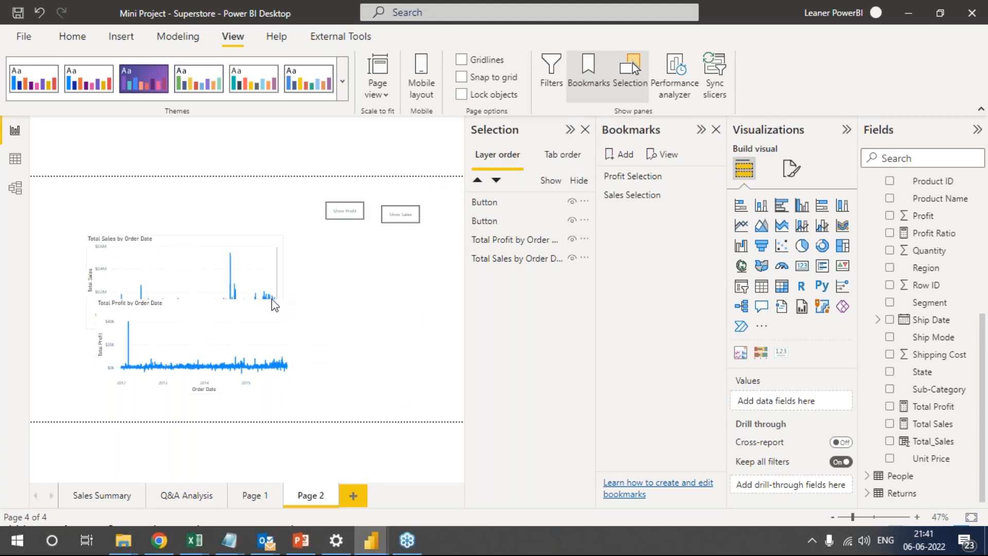
# Move the Total Profit line chart directly beneath the Total Sales line chart, aligned with its edges.
pyautogui.moveTo(288, 351); pyautogui.dragTo(280, 380)
# Delete the existing Profit Selection and Sales Selection bookmarks.
pyautogui.click(612, 180)
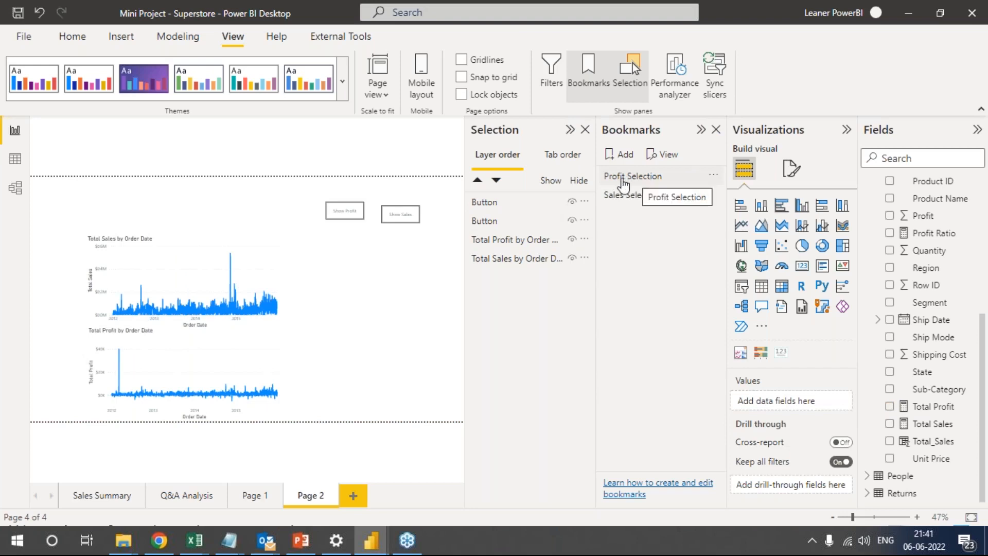
pyautogui.click(714, 175)
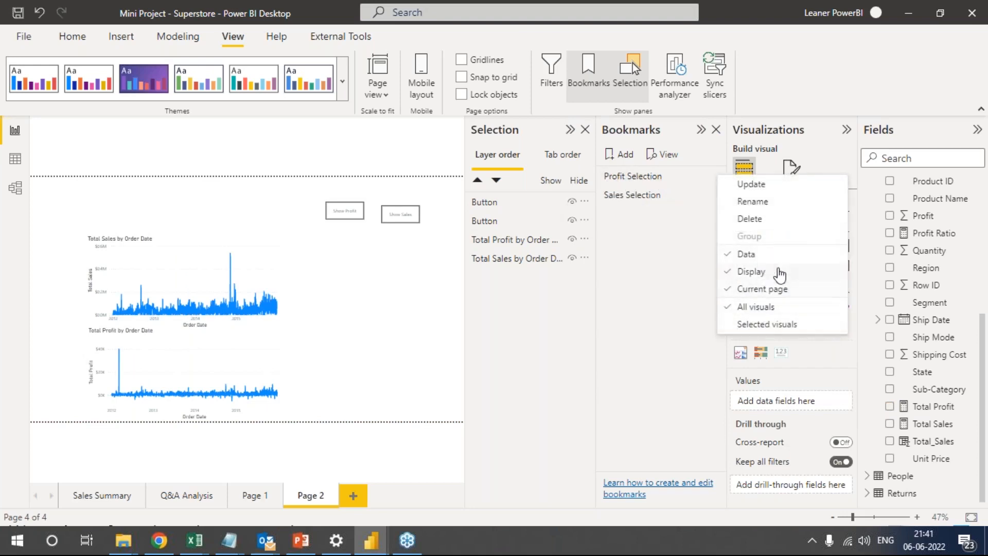
pyautogui.click(746, 221)
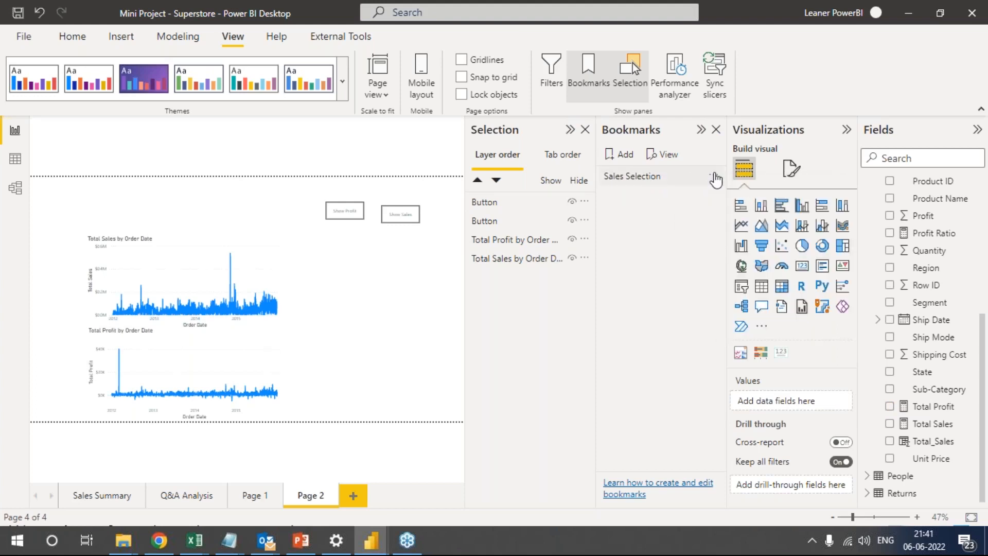
pyautogui.click(716, 180)
pyautogui.click(714, 177)
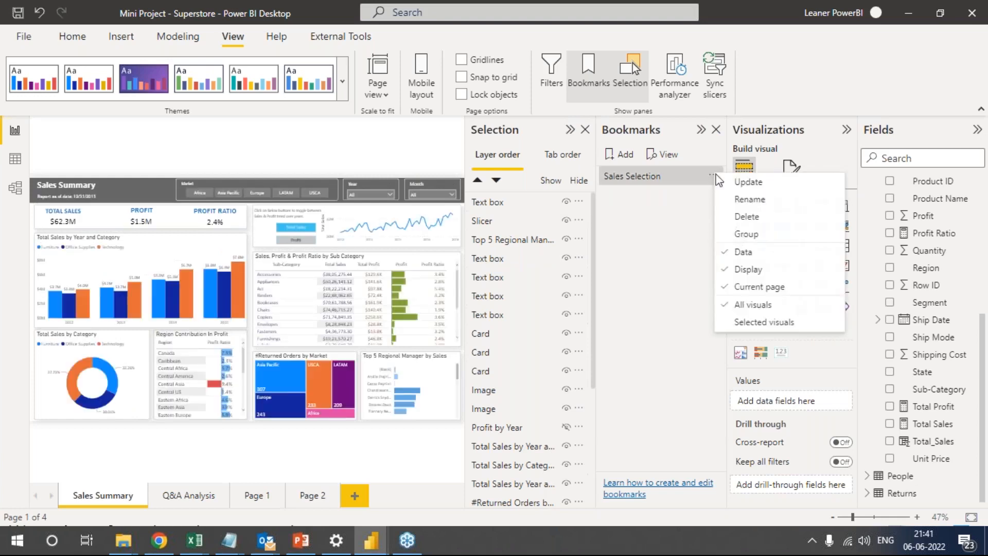
pyautogui.click(746, 219)
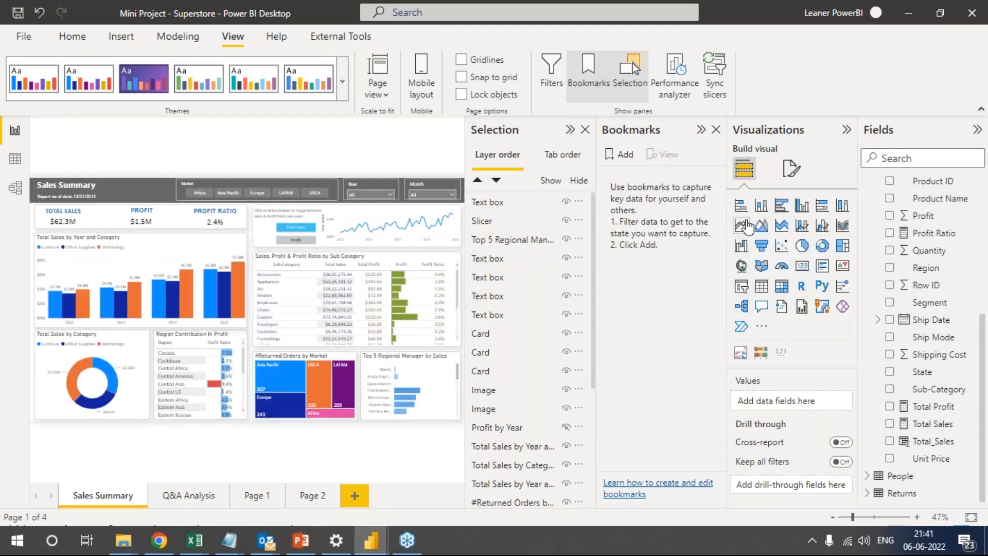
# Return to Page 2 and move the Total Sales chart slightly higher, clear of the Total Profit chart.
pyautogui.click(312, 496)
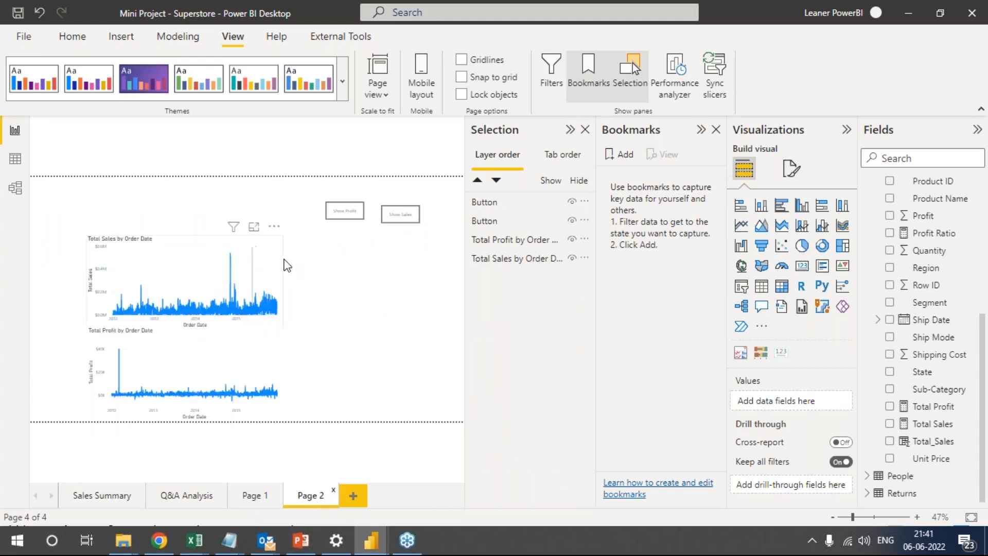
pyautogui.moveTo(249, 257); pyautogui.dragTo(249, 245)
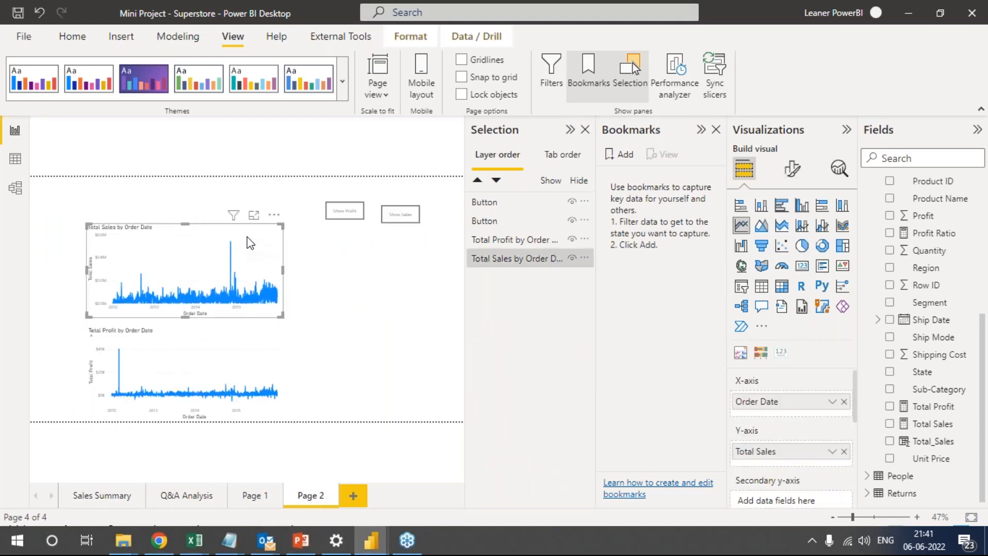
# Hide and show again each of the two line charts in turn to demonstrate their visibility toggles.
pyautogui.click(572, 258)
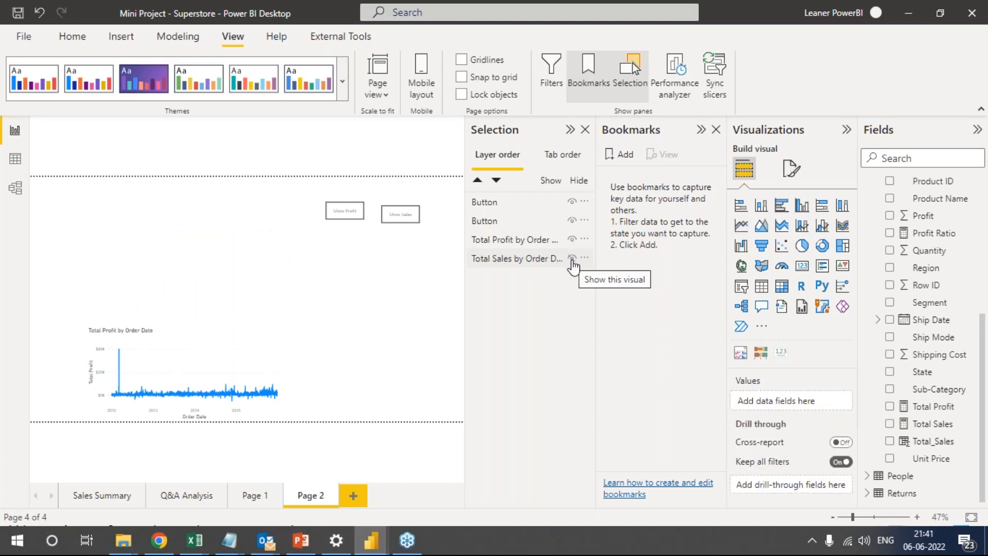
pyautogui.click(571, 258)
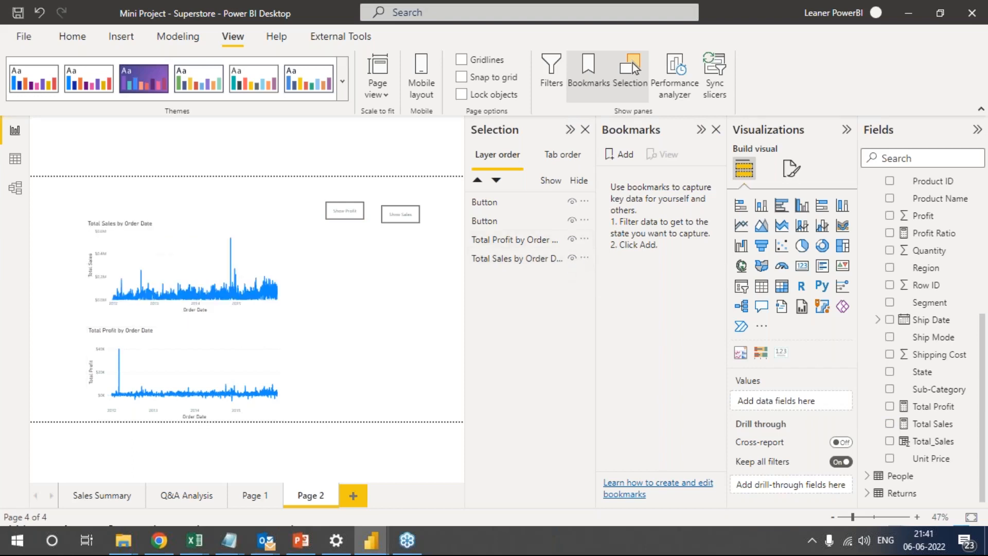
pyautogui.rightClick(572, 241)
pyautogui.click(573, 240)
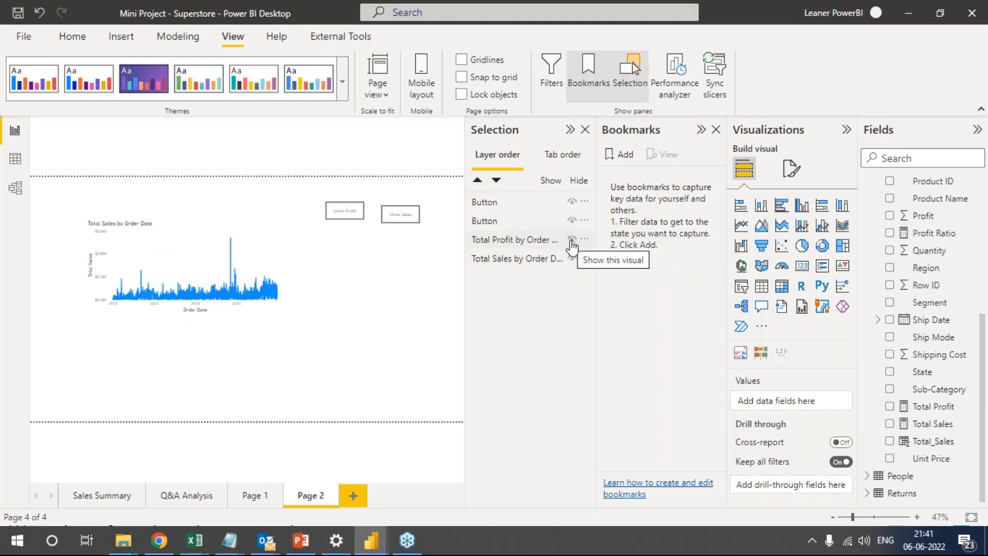
pyautogui.click(573, 241)
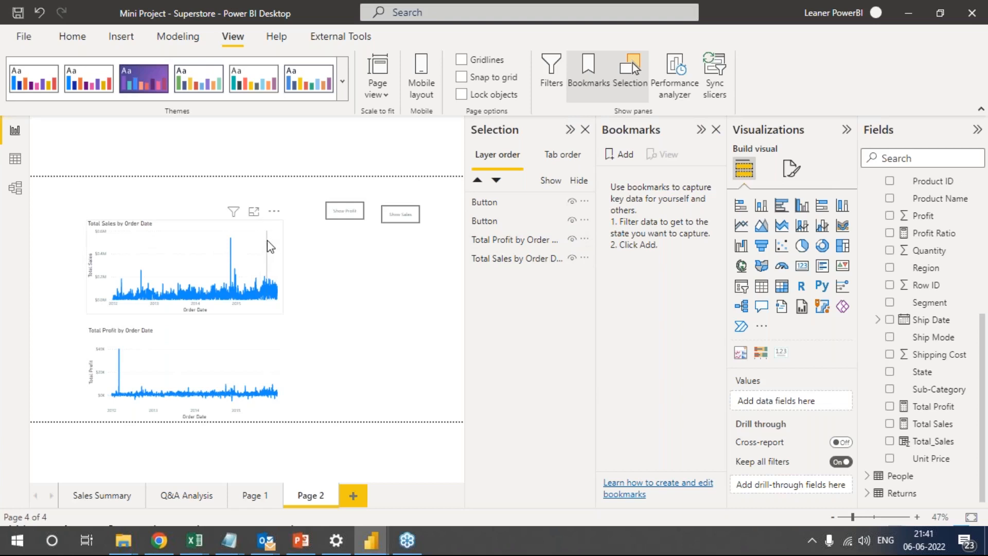
# Hide the Total Profit chart and add a bookmark named "Show Sales" for this view.
pyautogui.click(249, 337)
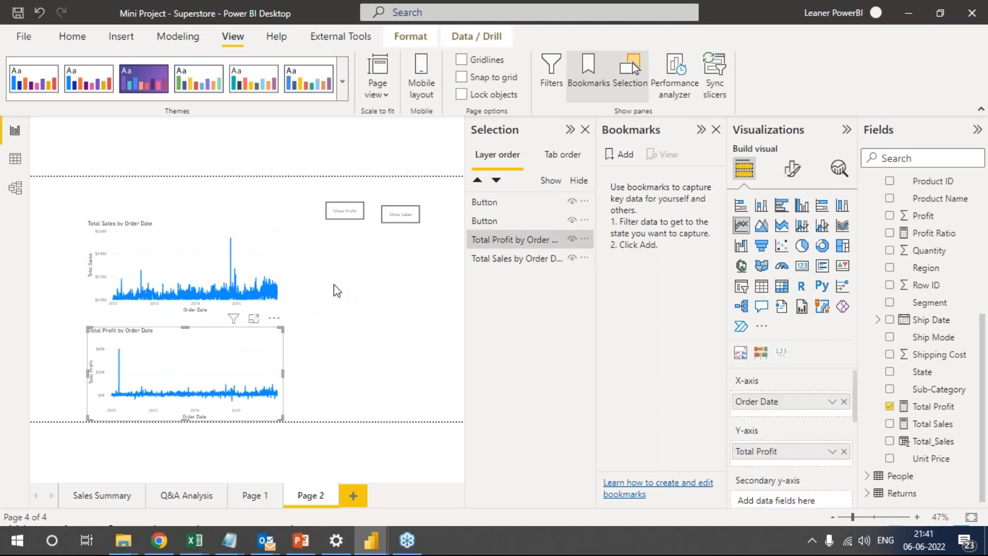
pyautogui.click(572, 240)
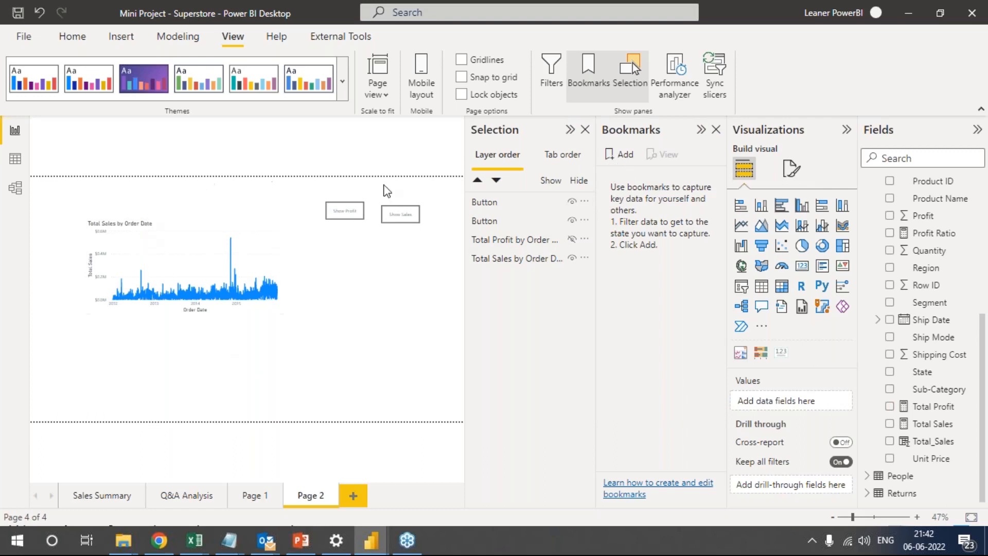
pyautogui.click(626, 156)
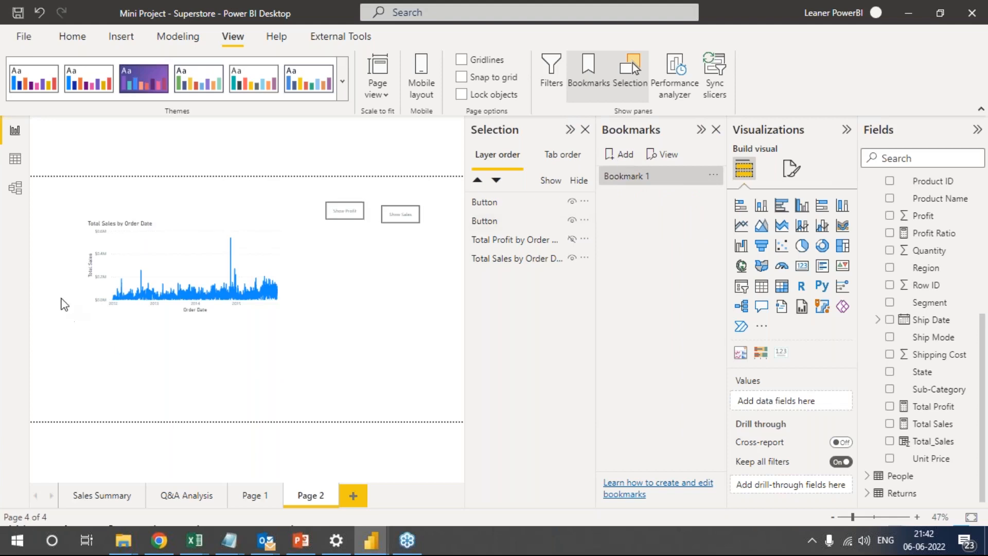
pyautogui.click(713, 175)
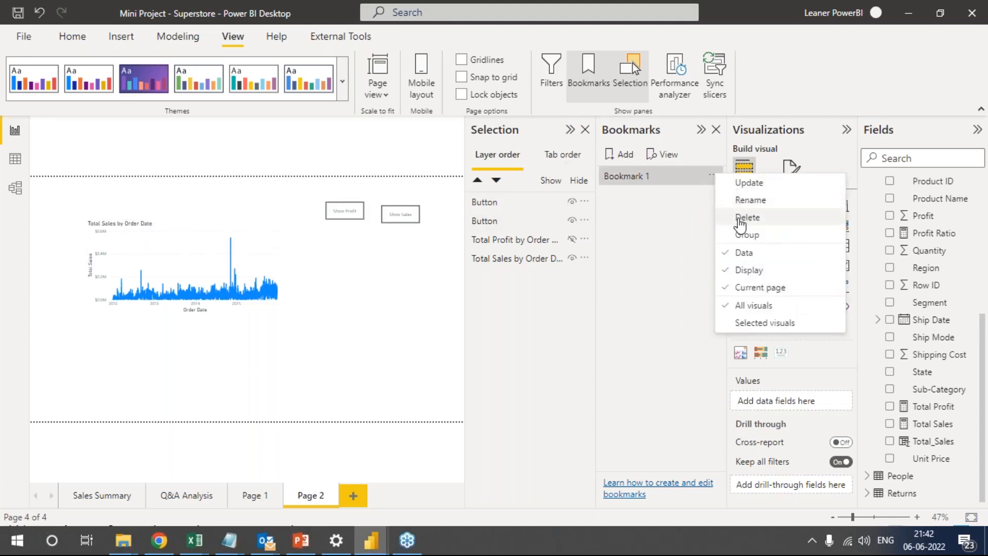
pyautogui.click(751, 200)
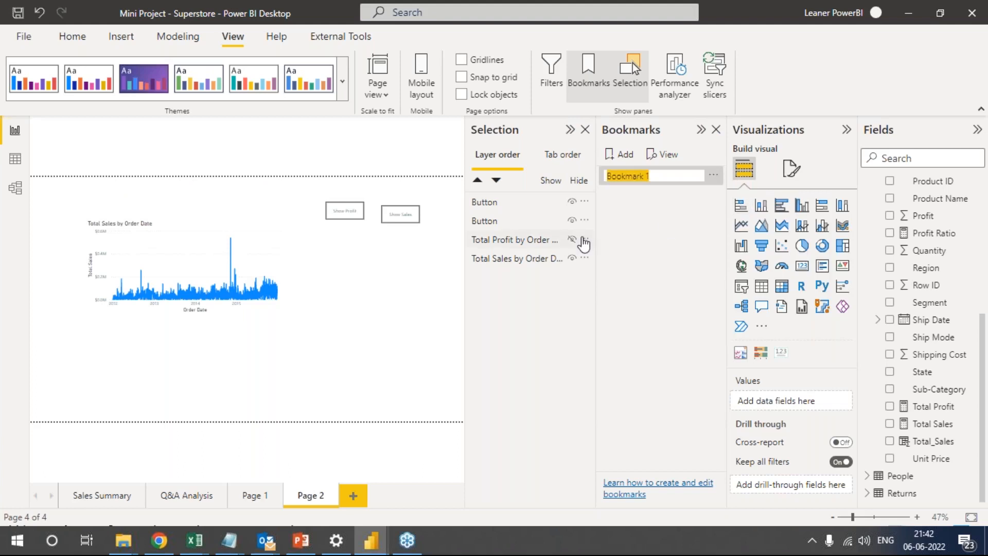
pyautogui.write('Sho')
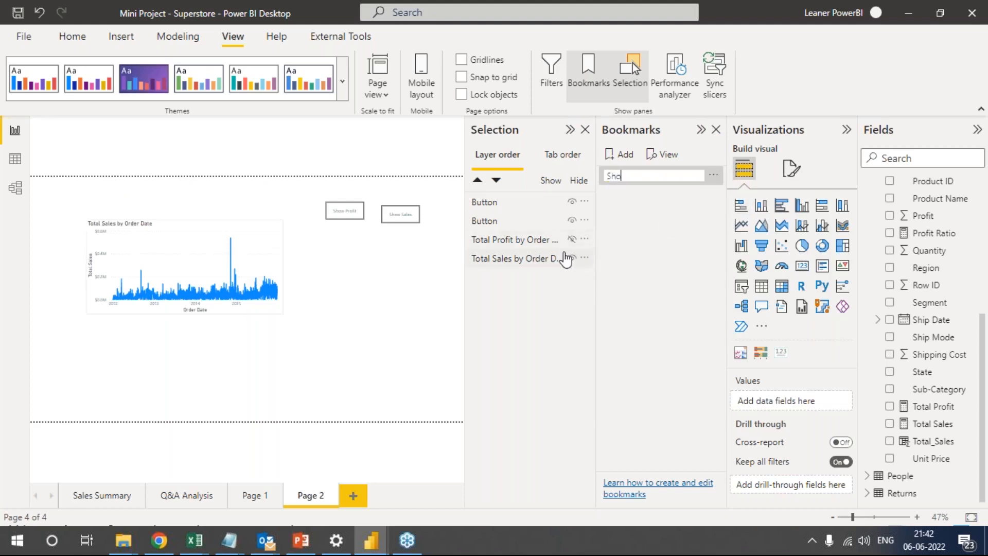
pyautogui.write('w Sales')
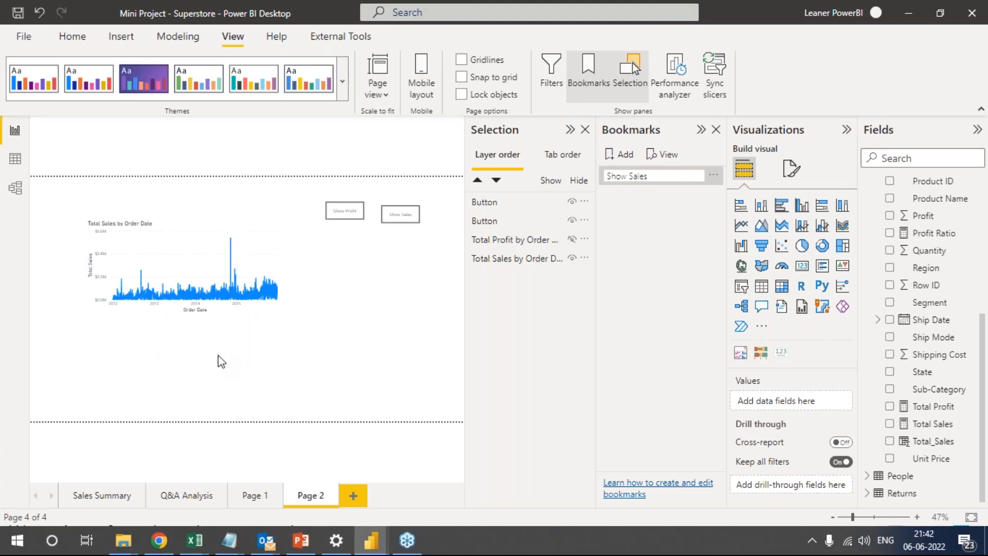
# Update the Show Sales bookmark with the current page state and apply it.
pyautogui.click(713, 176)
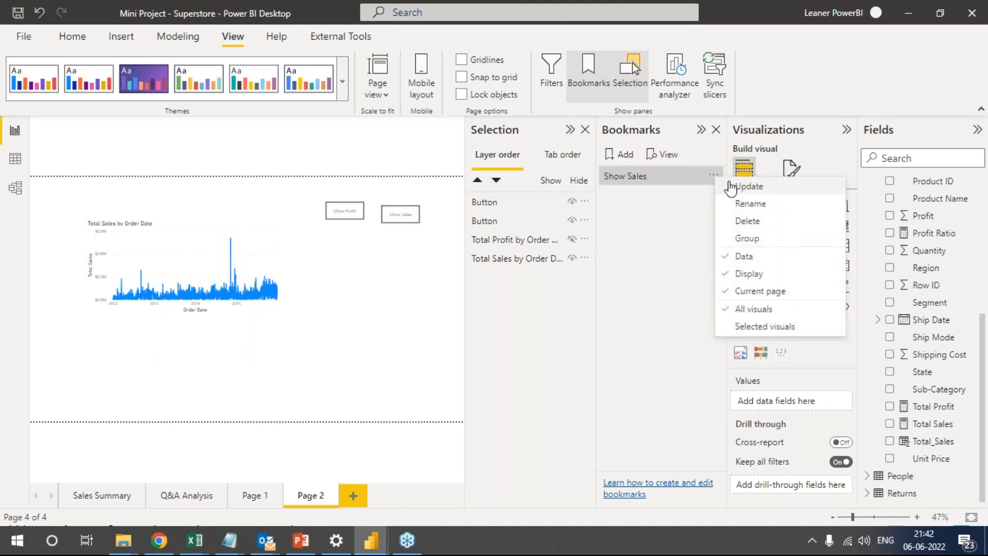
pyautogui.click(749, 186)
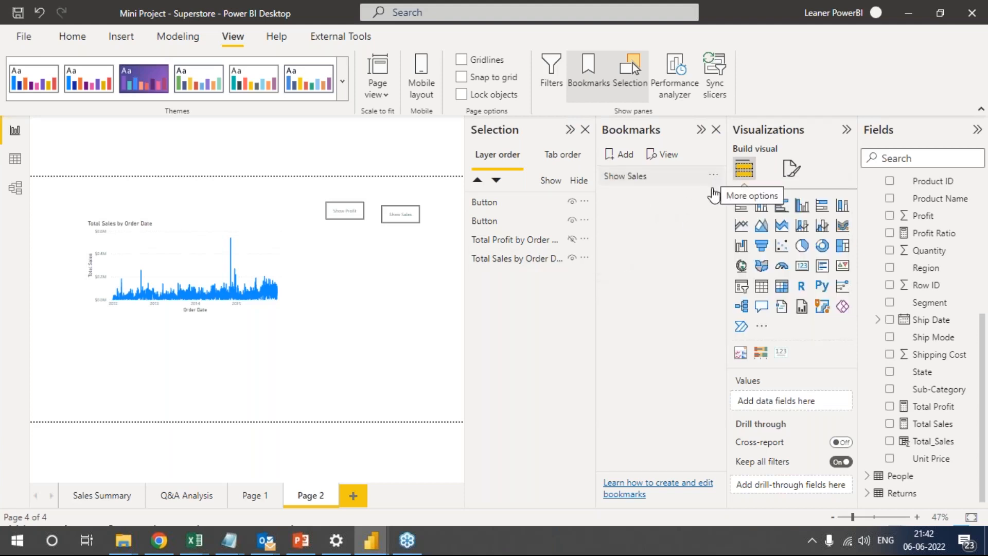
pyautogui.click(697, 179)
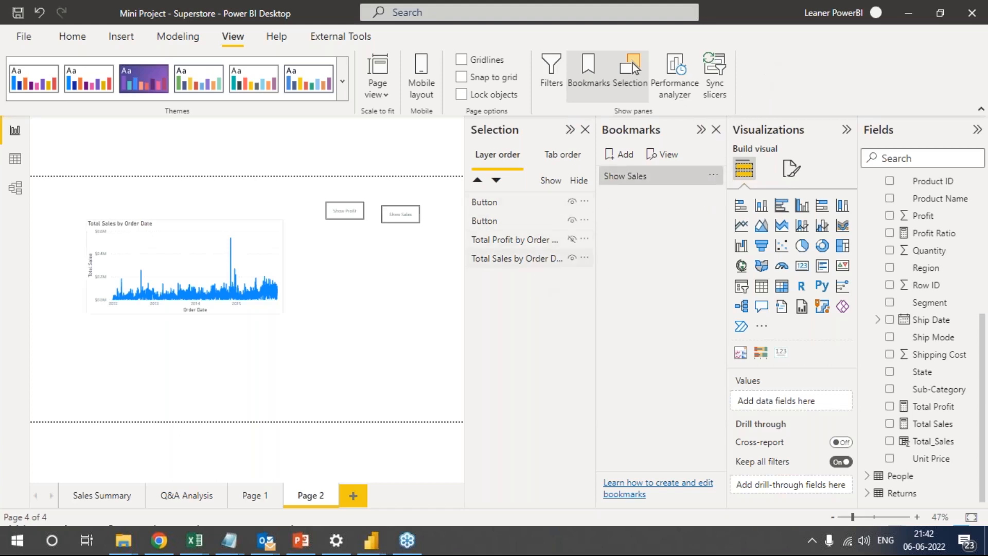
# Make the Total Profit chart visible again and hide the Total Sales chart.
pyautogui.click(575, 241)
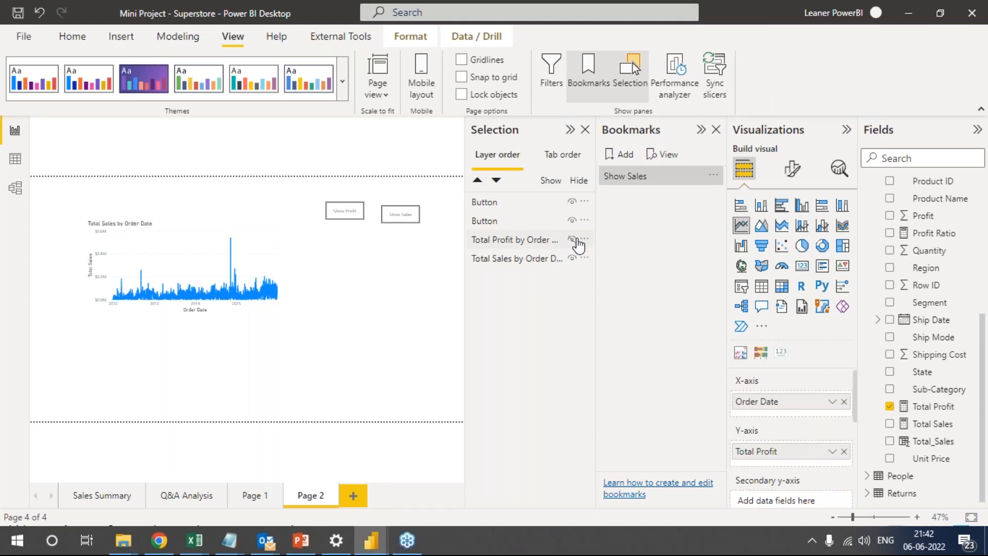
pyautogui.rightClick(577, 240)
pyautogui.click(572, 239)
pyautogui.click(572, 239)
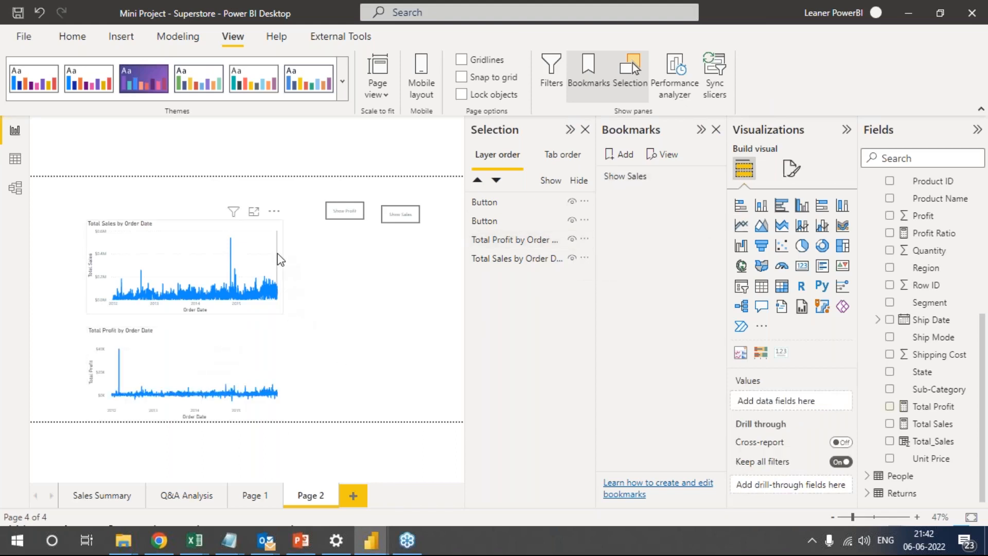
pyautogui.click(262, 255)
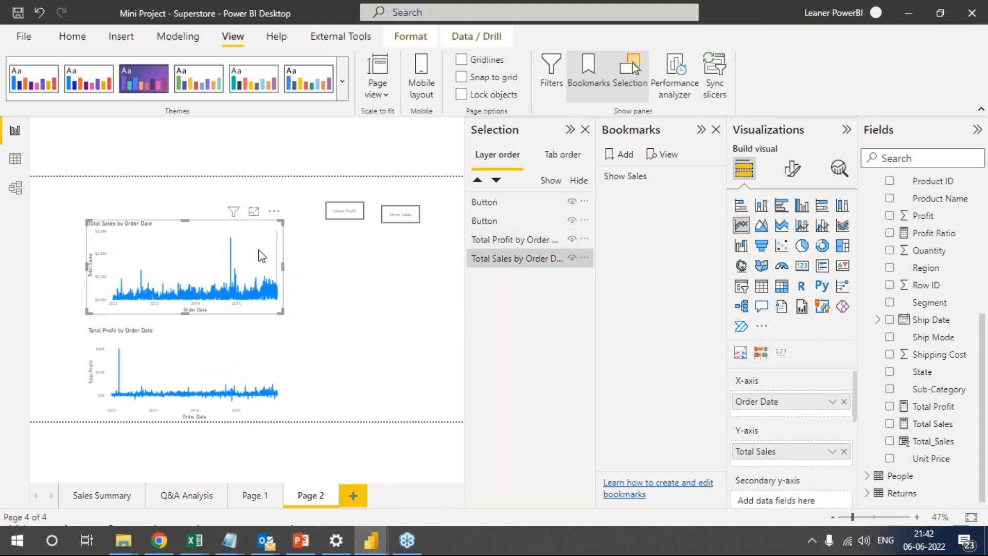
pyautogui.click(572, 259)
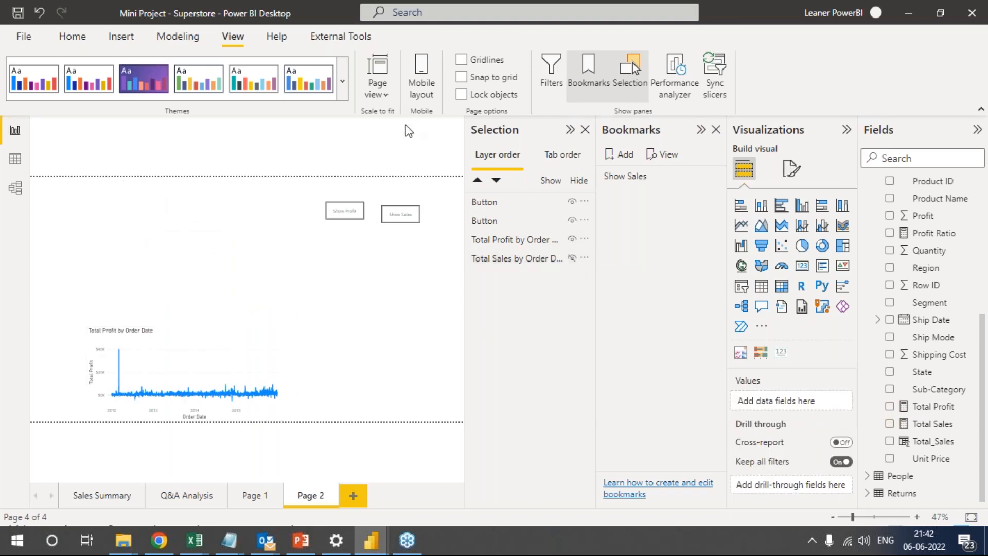
# Add a second bookmark named "Show Profit" and update it with the current page state.
pyautogui.click(626, 154)
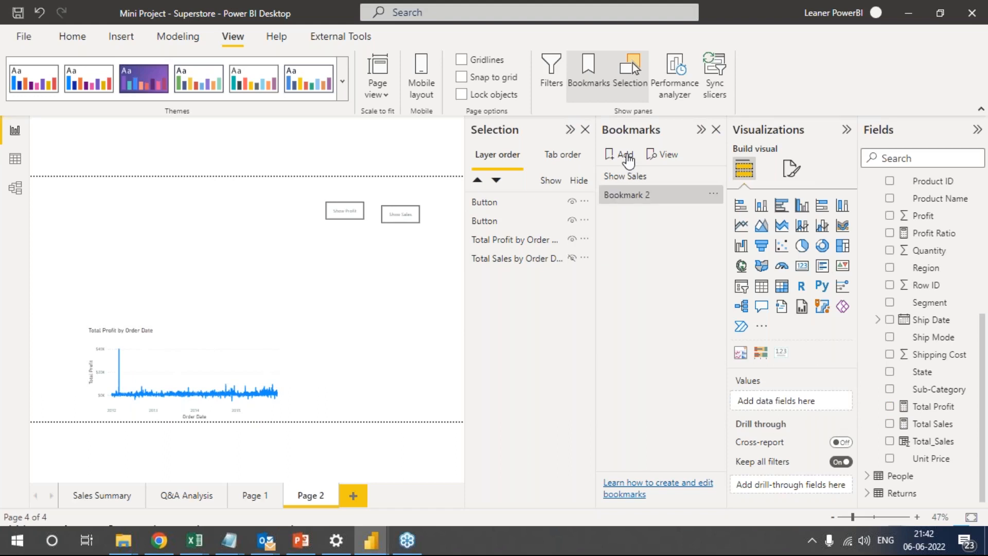
pyautogui.click(712, 195)
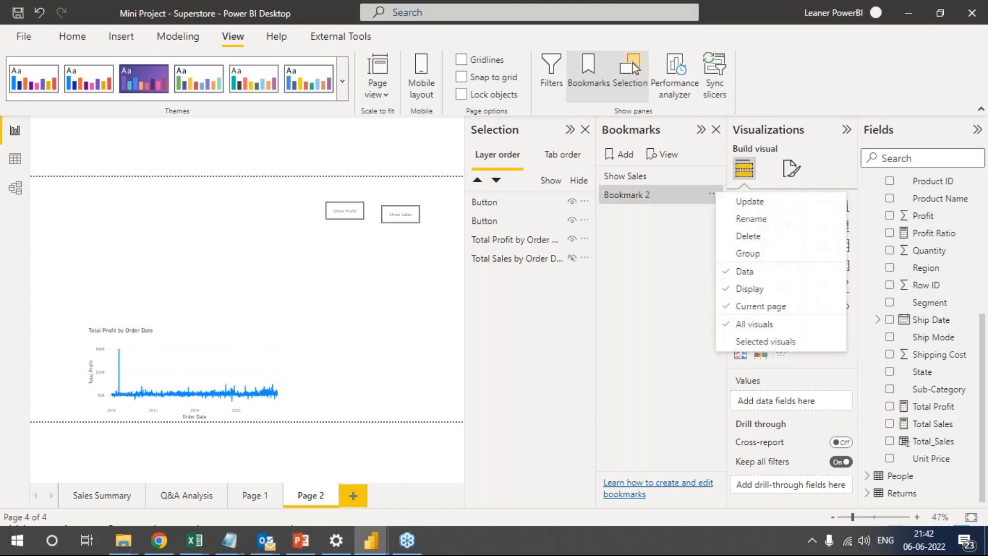
pyautogui.click(749, 218)
pyautogui.write('Show Profit')
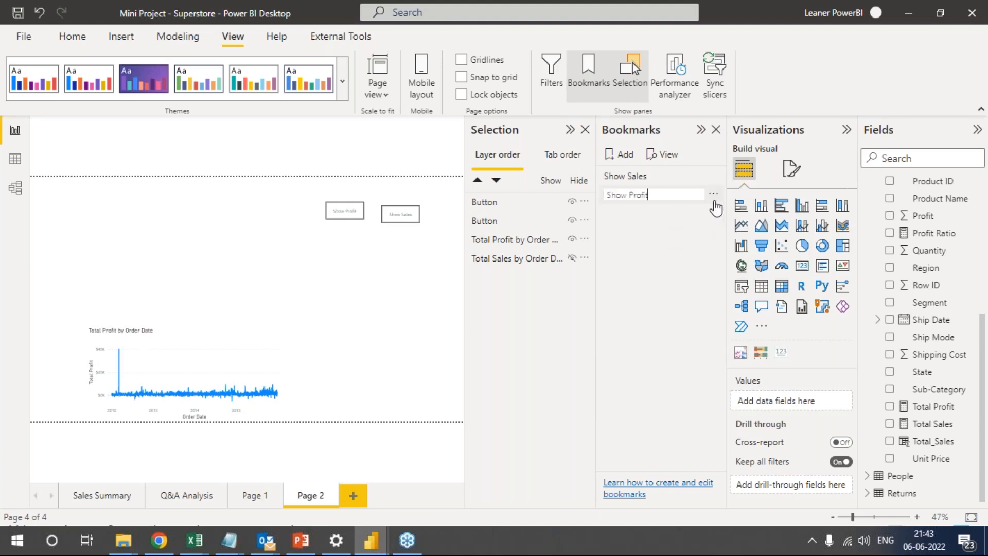
pyautogui.click(716, 197)
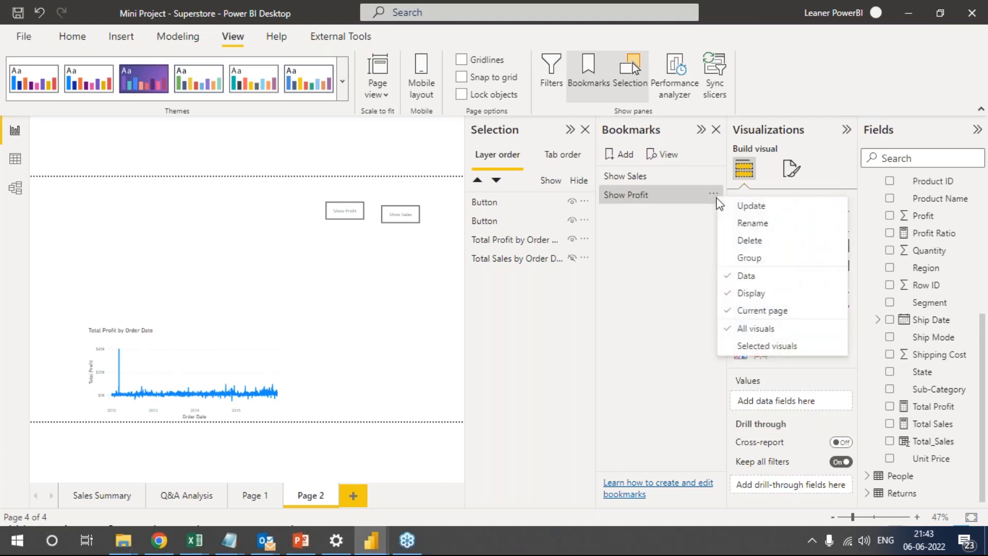
pyautogui.click(741, 206)
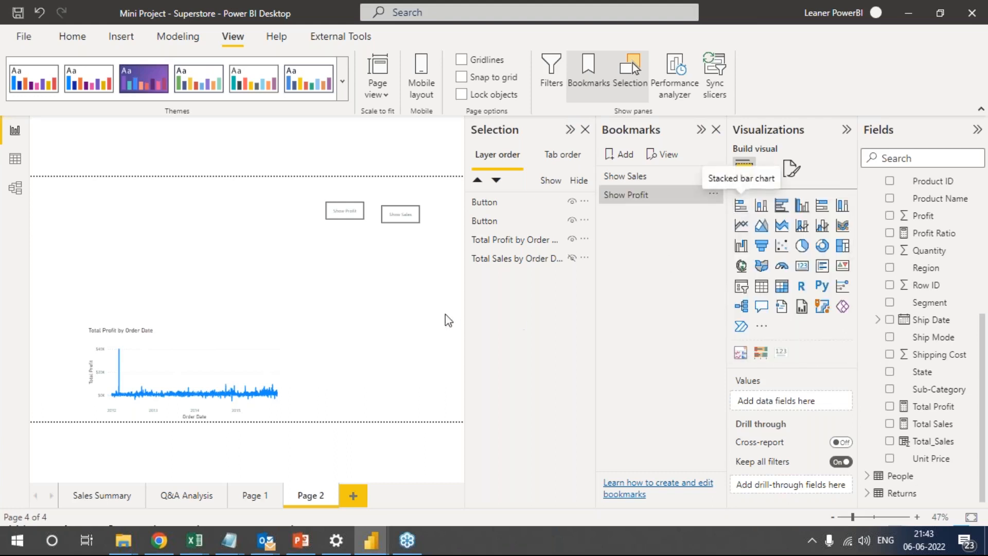
# Unhide the Total Sales chart on Page 2.
pyautogui.click(571, 259)
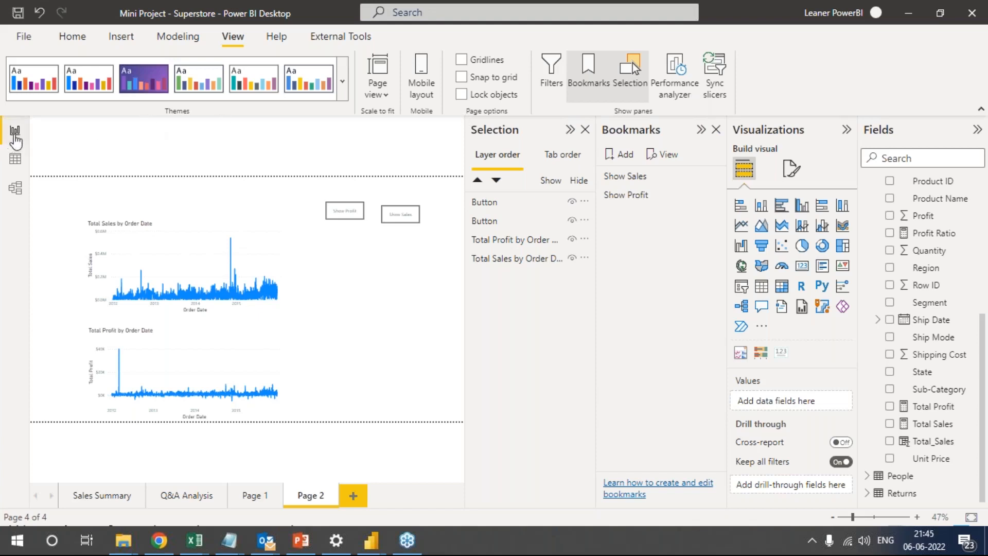
# Examine the formulas of the Profit Ratio and Total Profit measures of the Orders table in Data view.
pyautogui.click(15, 160)
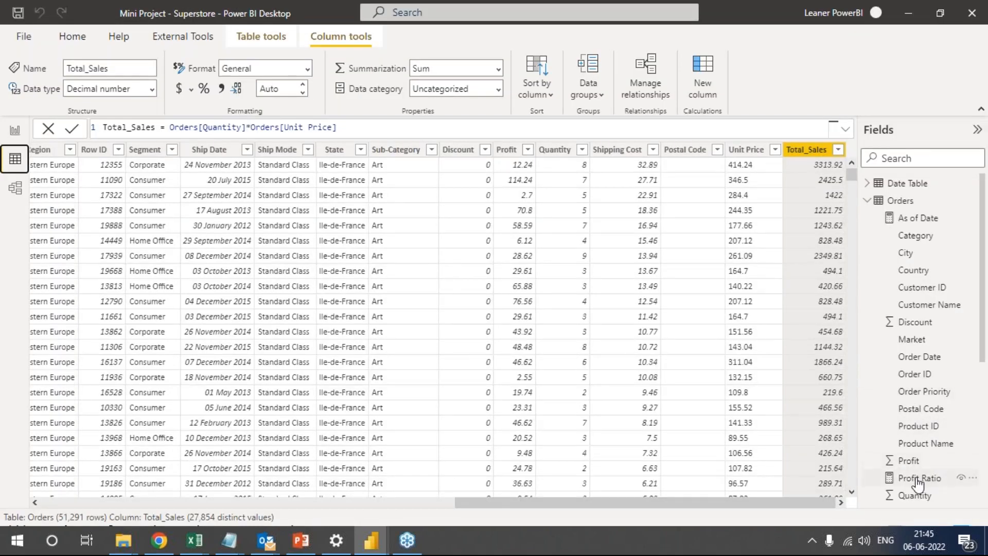
pyautogui.click(916, 481)
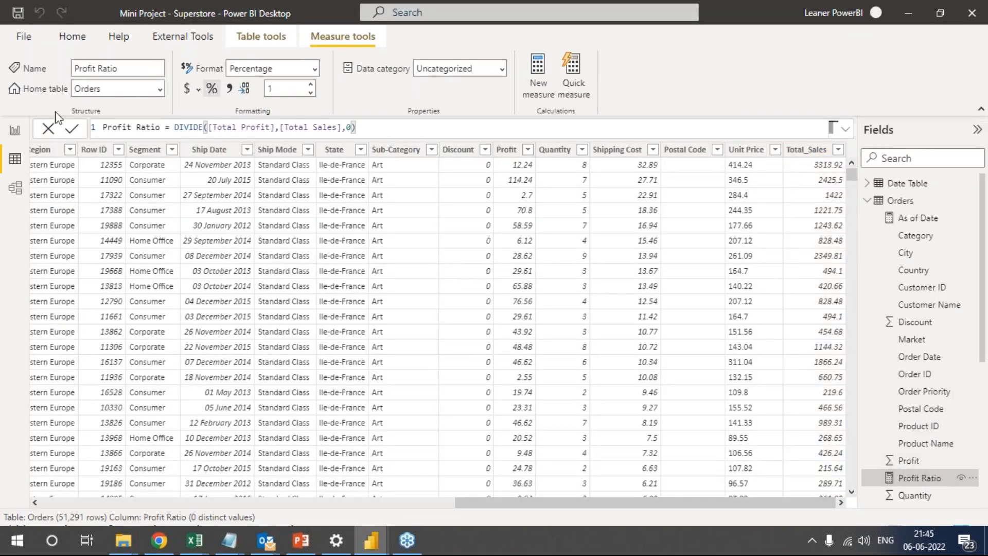
pyautogui.moveTo(212, 128); pyautogui.dragTo(337, 128)
pyautogui.scroll(-4, 950, 455)
pyautogui.scroll(-6, 944, 477)
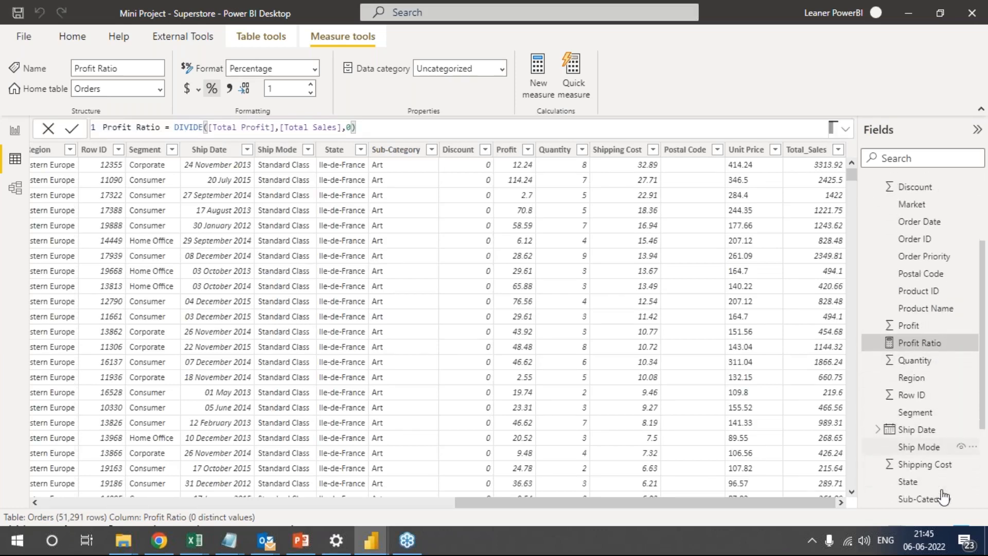
pyautogui.click(936, 412)
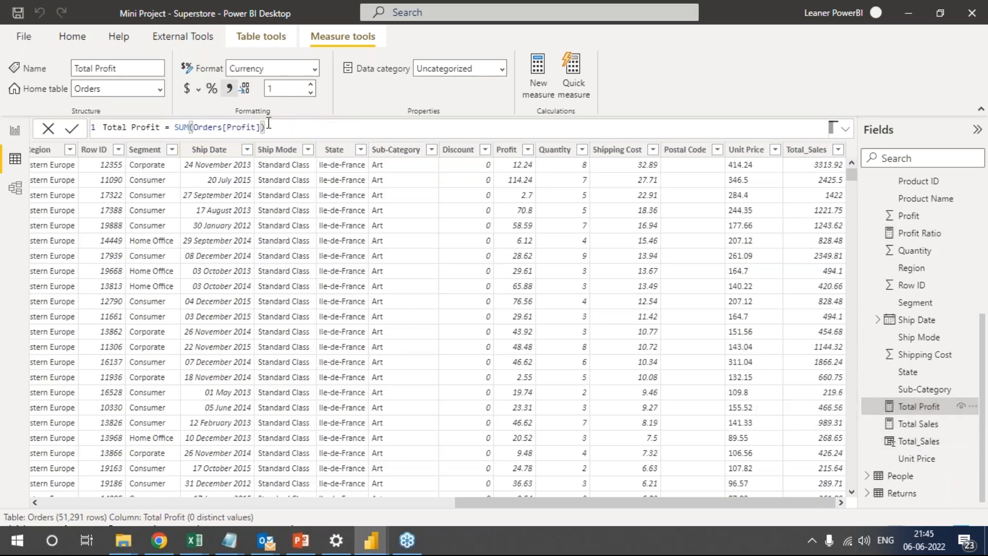
pyautogui.moveTo(283, 127); pyautogui.dragTo(178, 126)
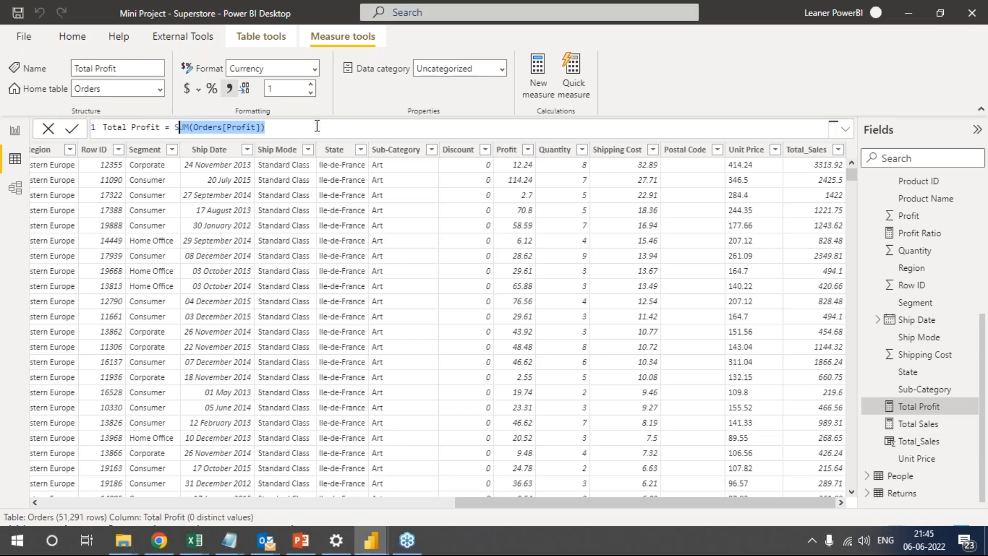
# Examine the formulas of the Total Sales and Profit Ratio measures in Data view and in Report view, ending on the Sales Summary page.
pyautogui.click(935, 429)
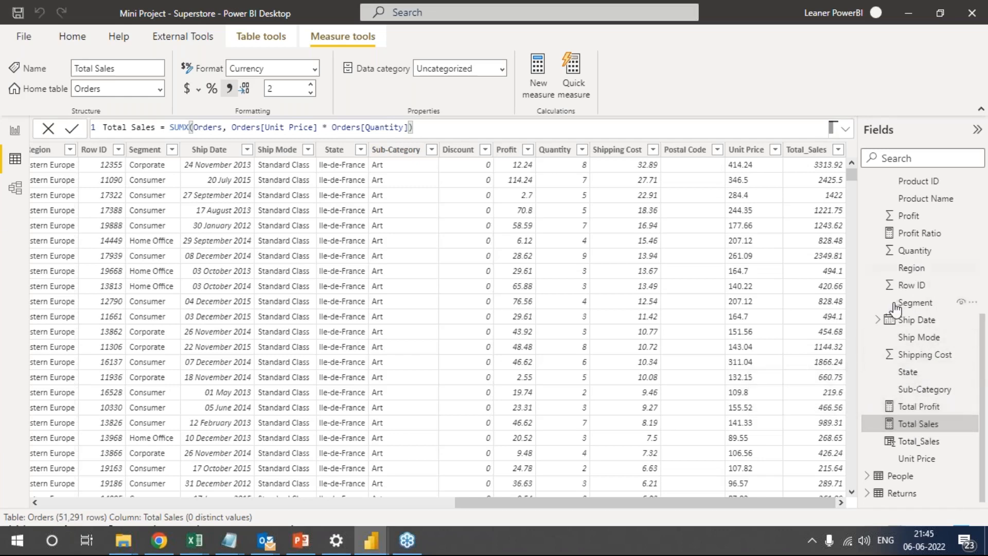
pyautogui.click(924, 235)
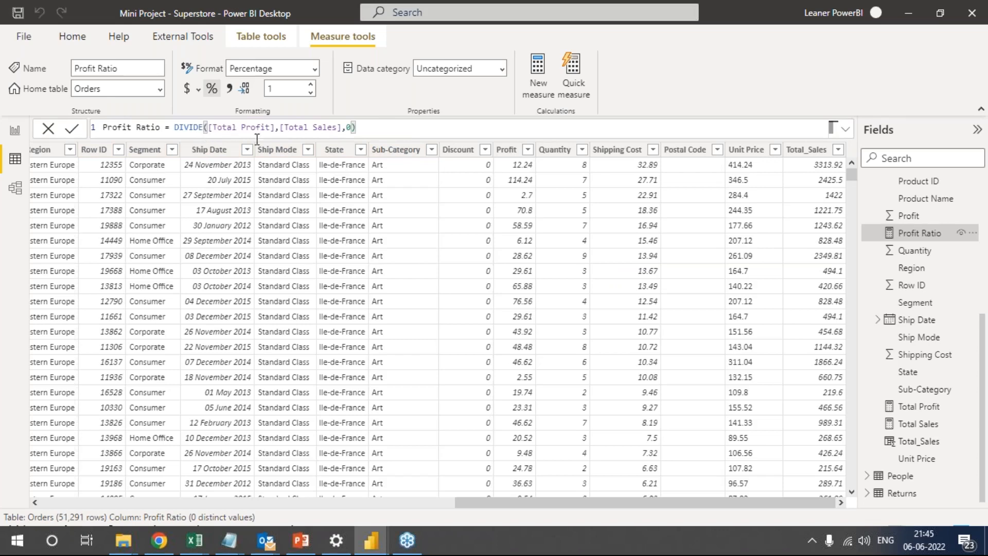
pyautogui.click(15, 137)
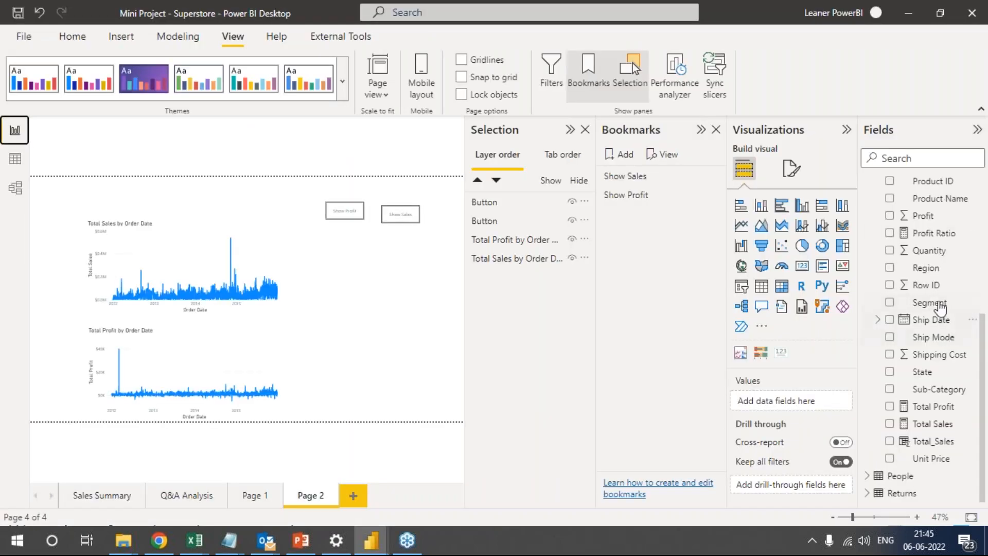
pyautogui.click(928, 233)
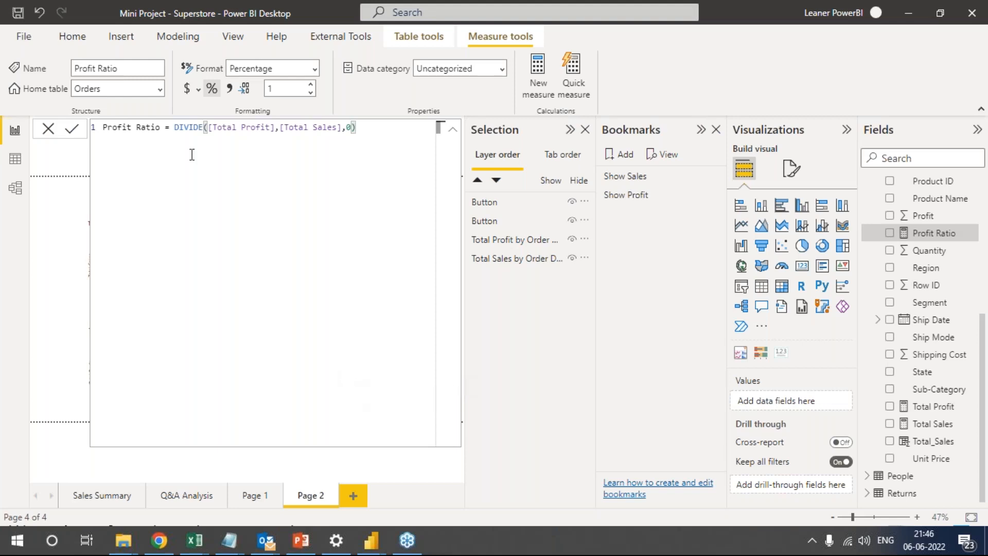
pyautogui.moveTo(180, 127); pyautogui.dragTo(369, 127)
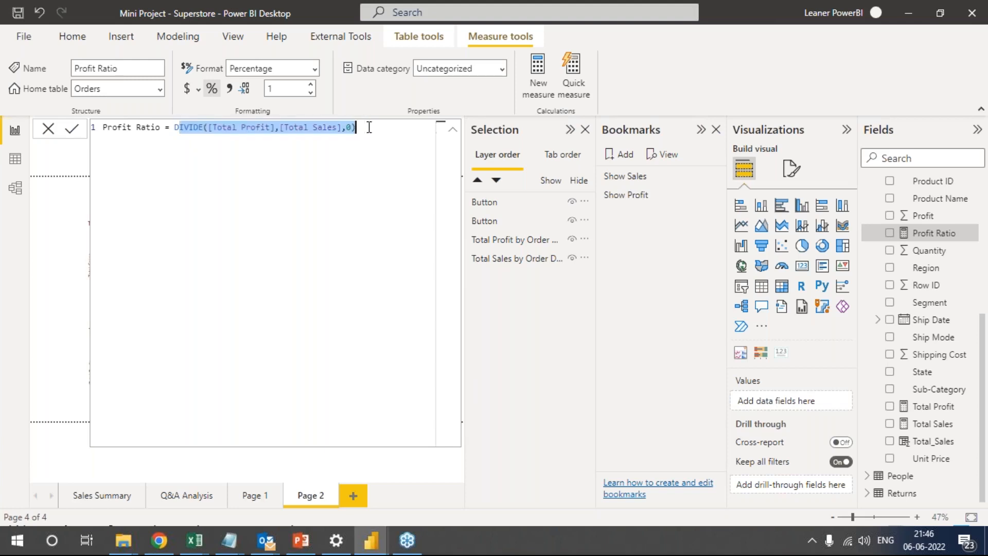
pyautogui.click(372, 128)
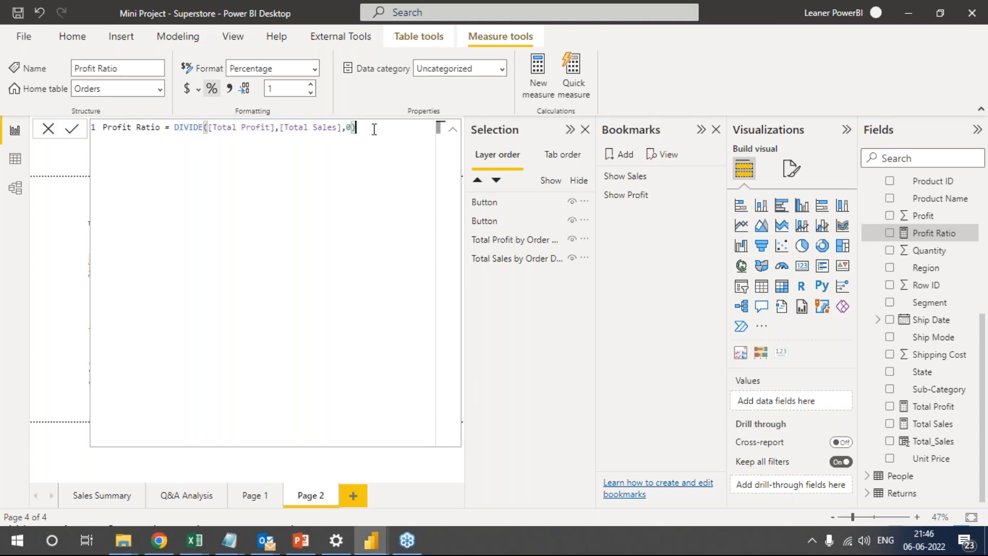
pyautogui.click(48, 130)
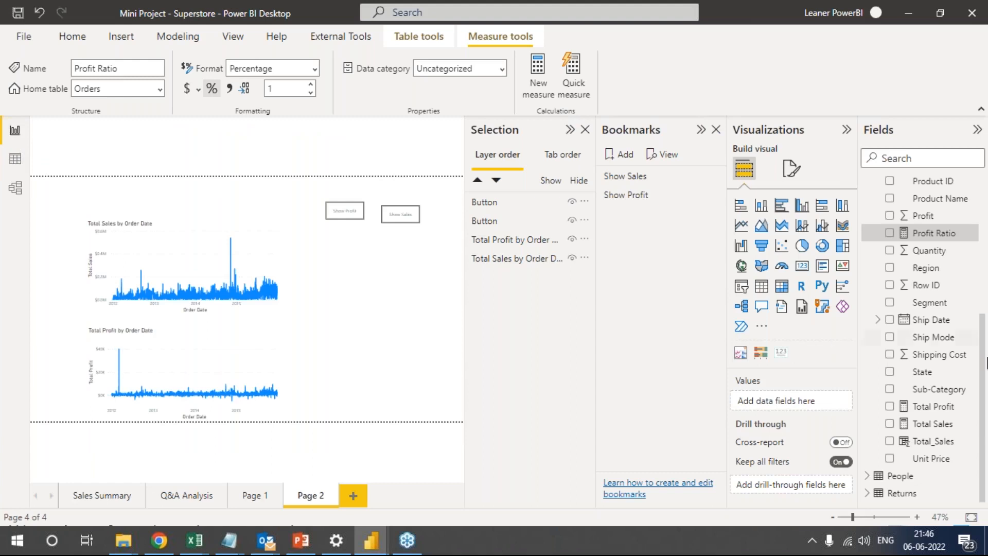
pyautogui.click(942, 425)
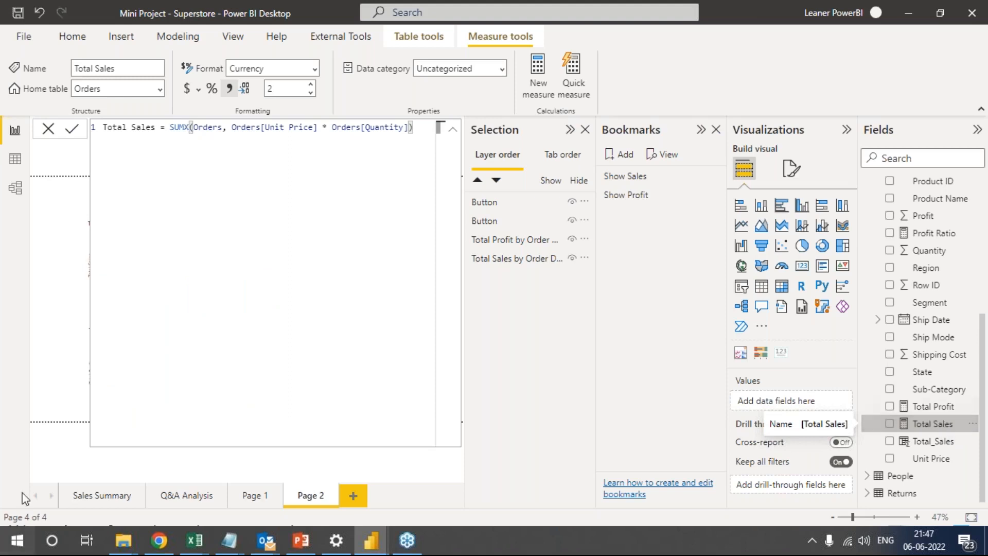
pyautogui.click(107, 495)
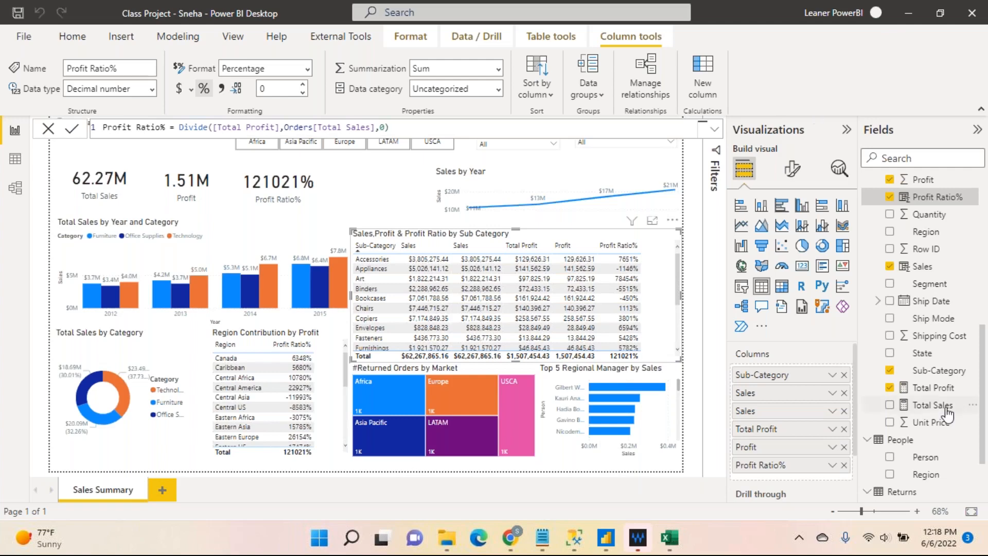
# Examine the formulas of Total Profit, Total Sales and Profit Ratio% in the class project's Orders table.
pyautogui.click(923, 392)
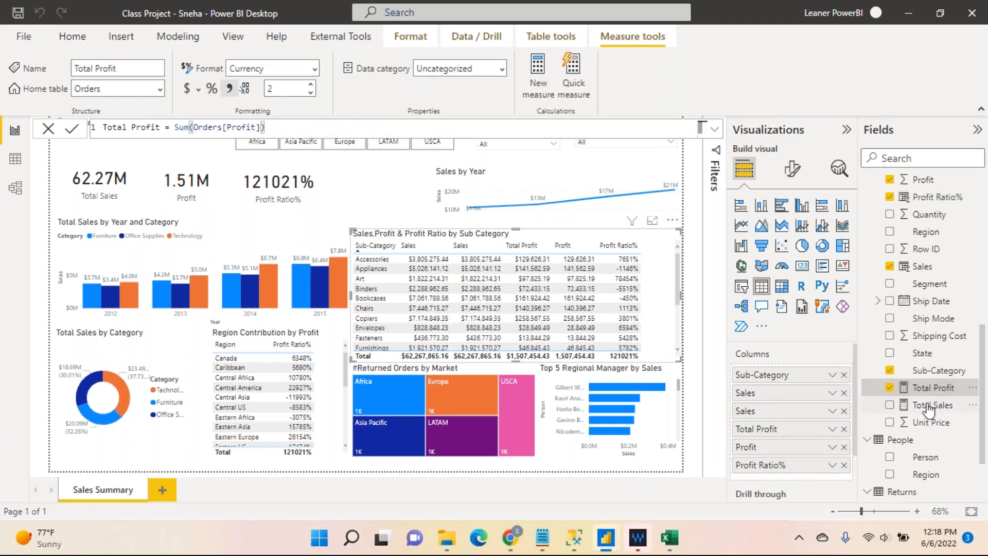
pyautogui.click(931, 406)
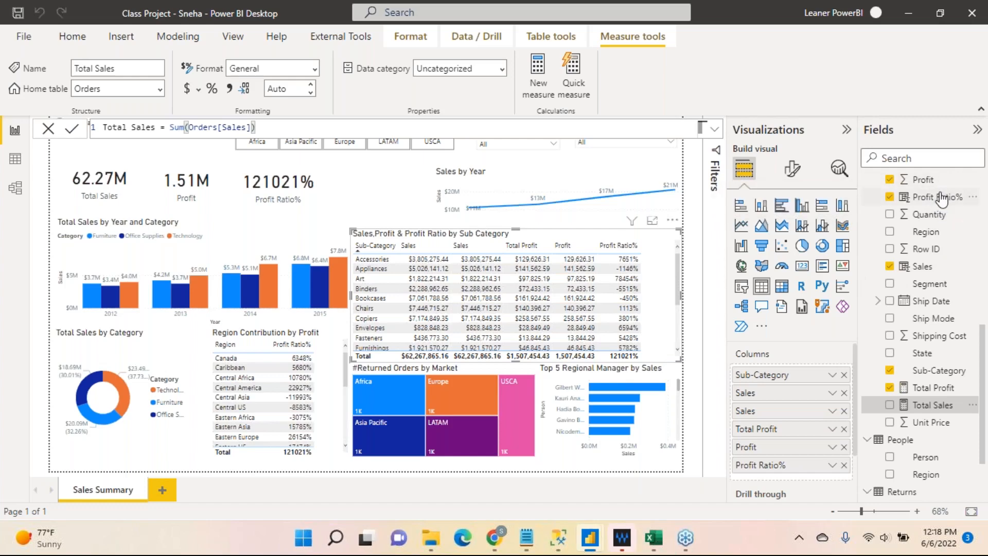
pyautogui.click(929, 199)
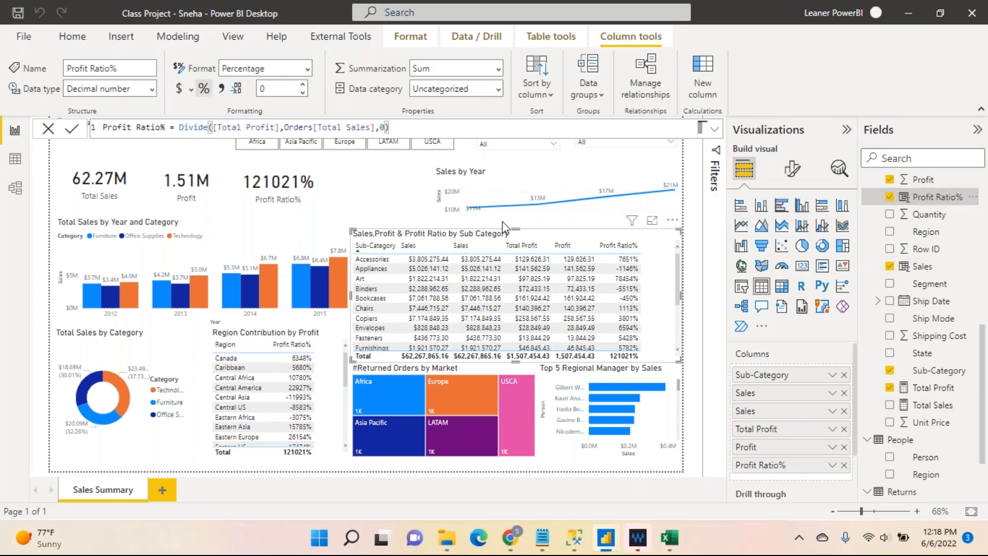
# Create a new measure in the Orders table and start its formula as Divide([Total Profit]/[Total Sales].
pyautogui.click(973, 233)
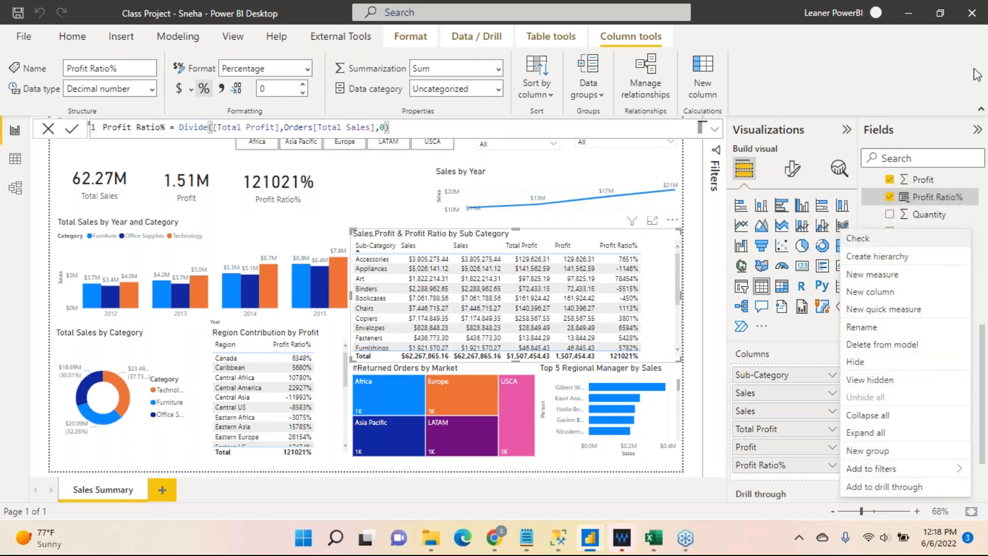
pyautogui.click(872, 275)
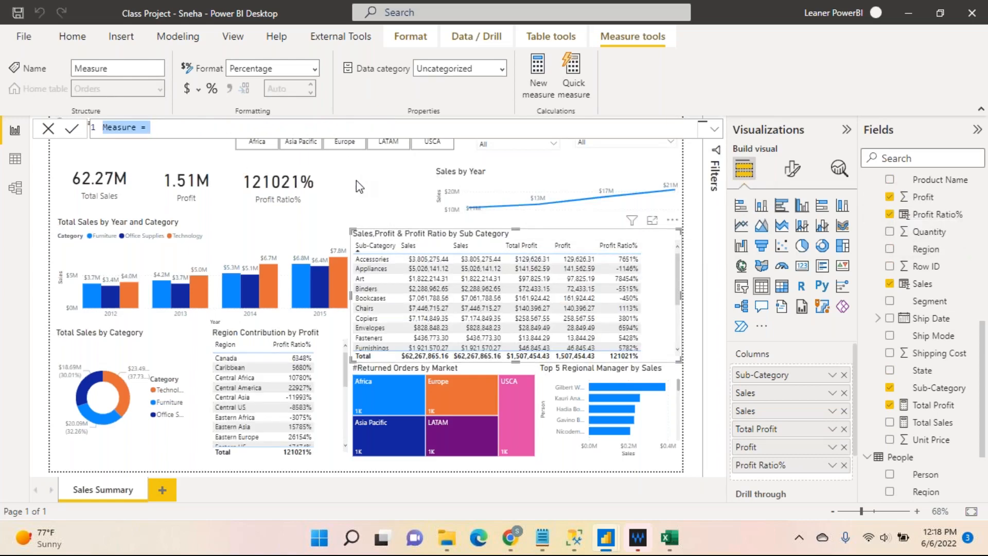
pyautogui.click(225, 126)
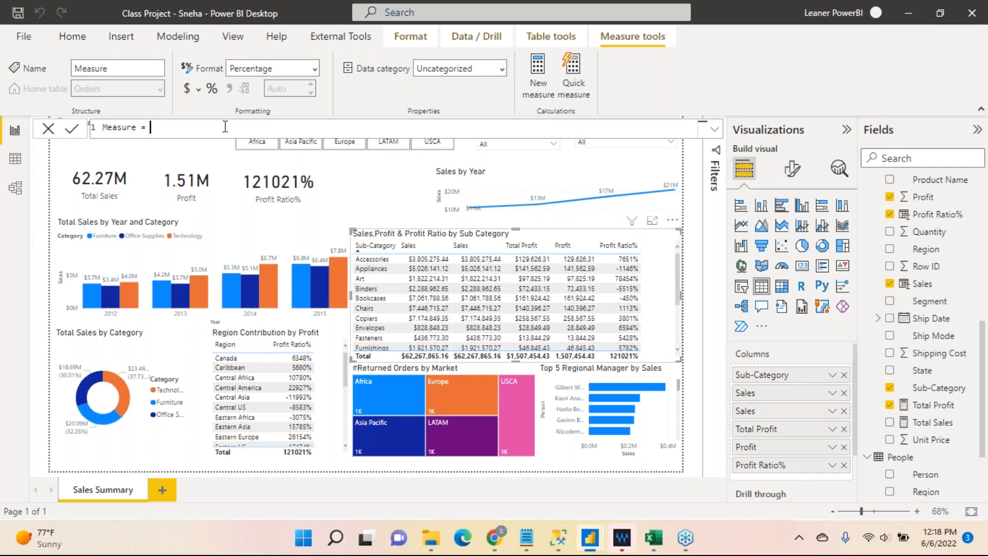
pyautogui.write('Divide')
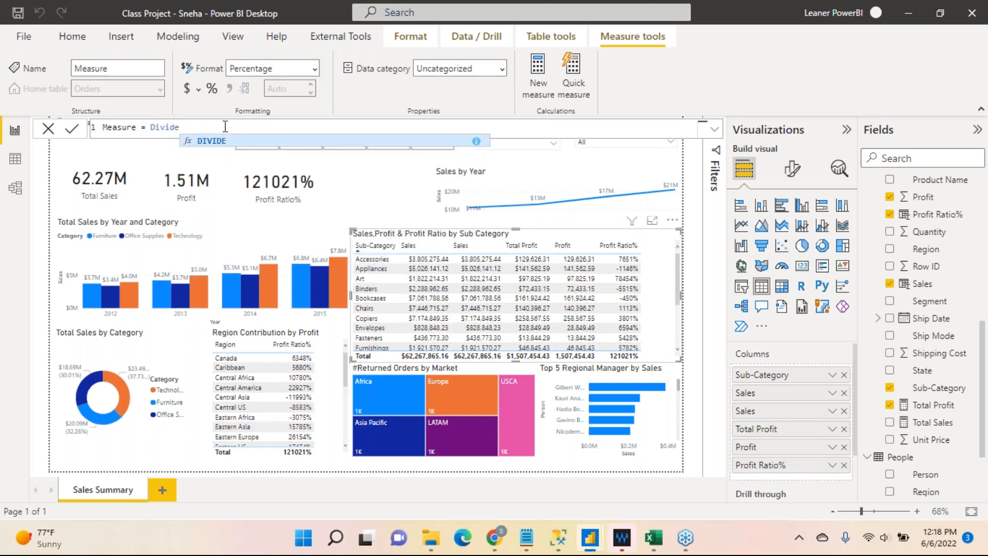
pyautogui.write('(Prof')
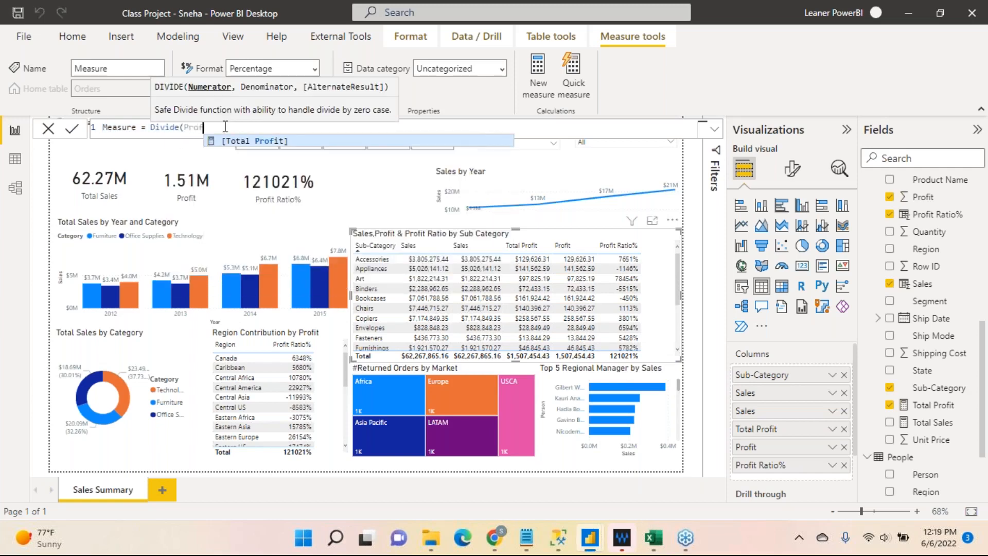
pyautogui.press('Tab')
pyautogui.write('/Tota')
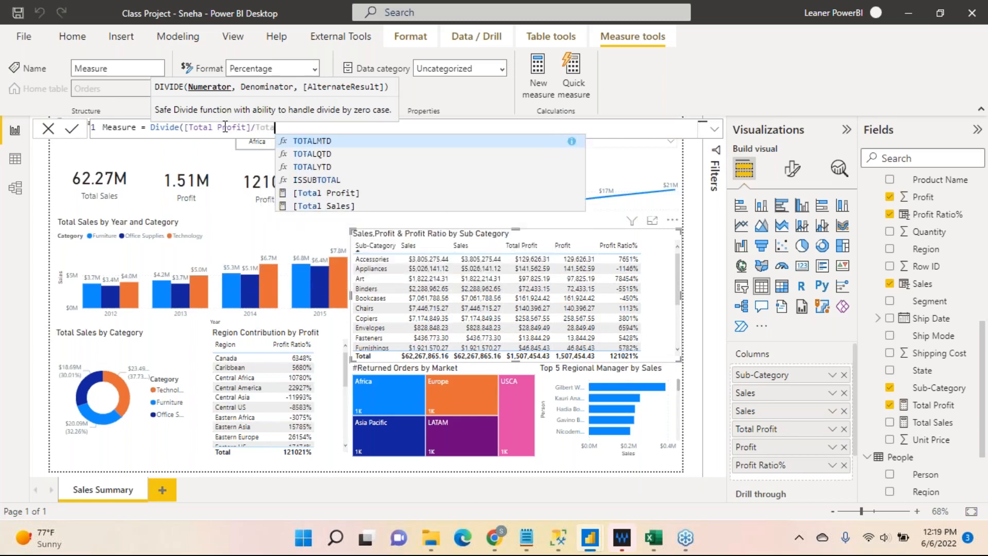
pyautogui.click(304, 206)
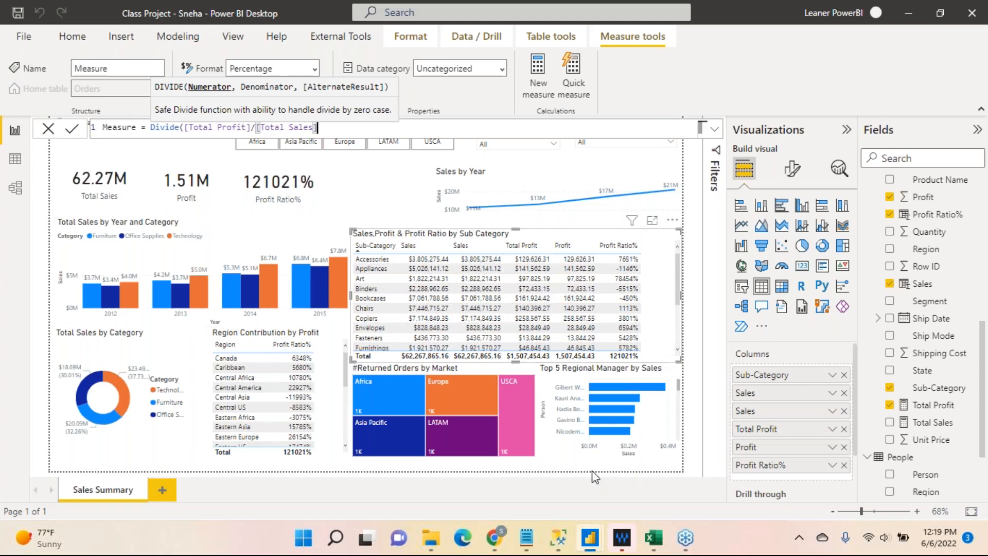
# Rewrite the new measure's formula as Divide([Total Profit],Orders[Total Sales],0) and commit it.
pyautogui.press('BackSpace')
pyautogui.press('BackSpace')
pyautogui.press('BackSpace')
pyautogui.press('BackSpace')
pyautogui.press('BackSpace')
pyautogui.press('BackSpace')
pyautogui.press('BackSpace')
pyautogui.press('BackSpace')
pyautogui.press('BackSpace')
pyautogui.press('BackSpace')
pyautogui.press('BackSpace')
pyautogui.press('BackSpace')
pyautogui.press('BackSpace')
pyautogui.press('BackSpace')
pyautogui.press('BackSpace')
pyautogui.press('BackSpace')
pyautogui.press('BackSpace')
pyautogui.press('BackSpace')
pyautogui.press('BackSpace')
pyautogui.press('BackSpace')
pyautogui.write('(')
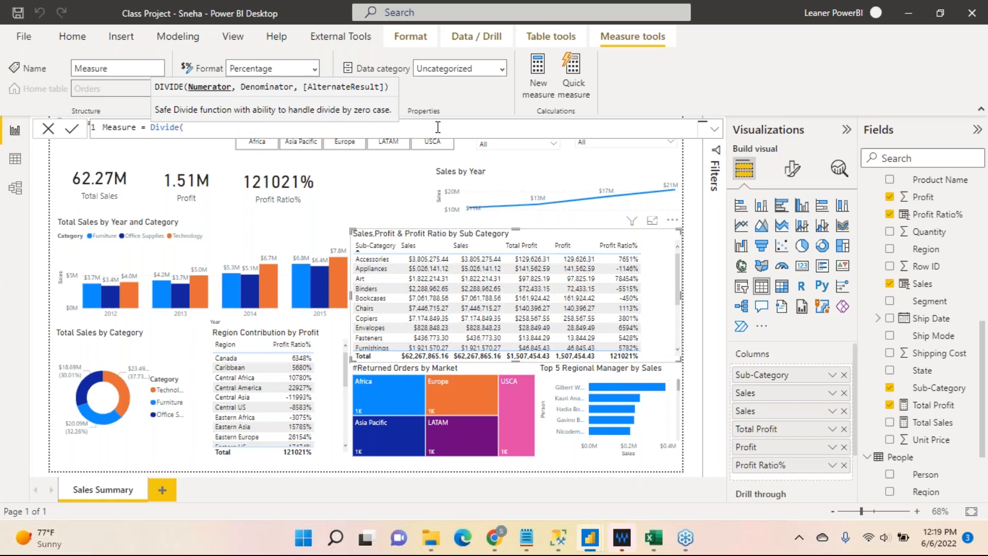
pyautogui.write('P')
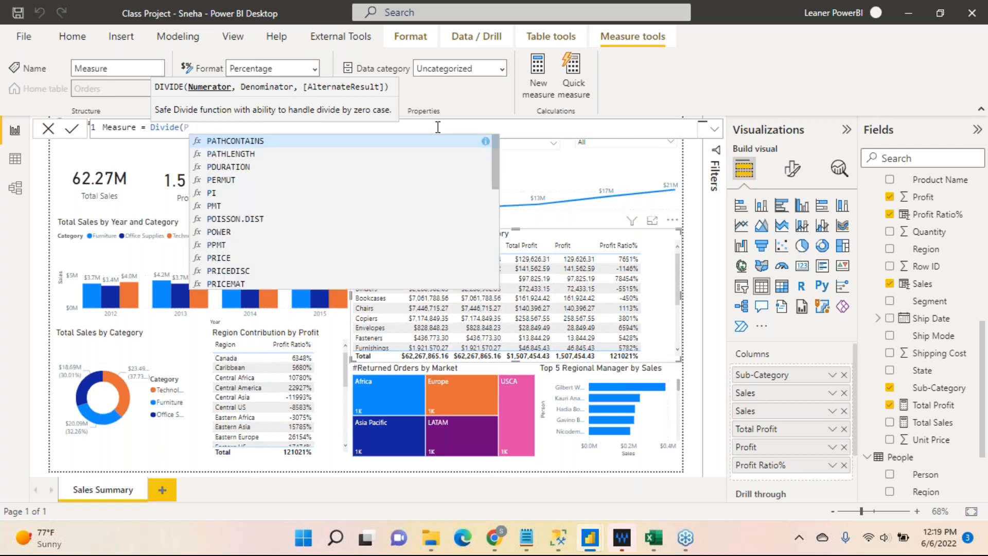
pyautogui.write('rof')
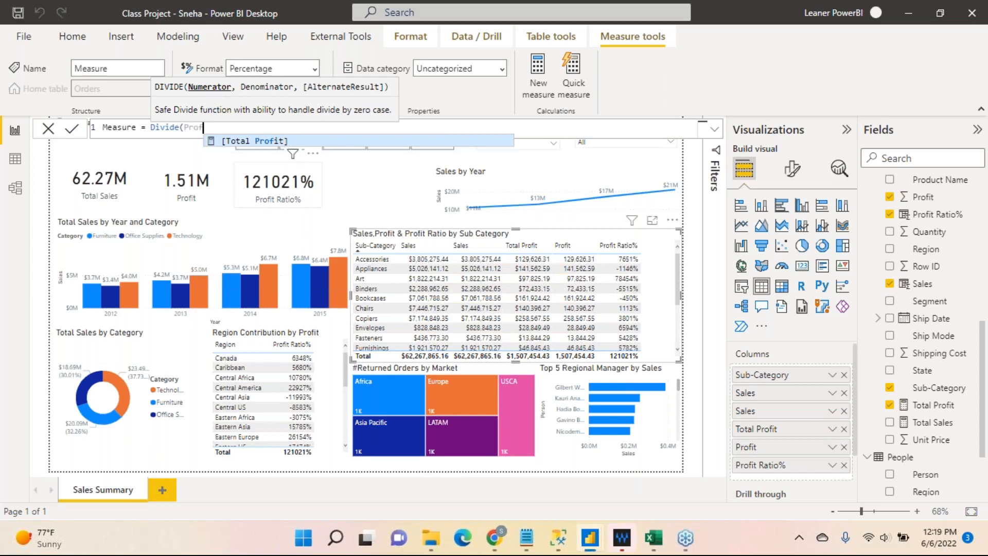
pyautogui.click(276, 144)
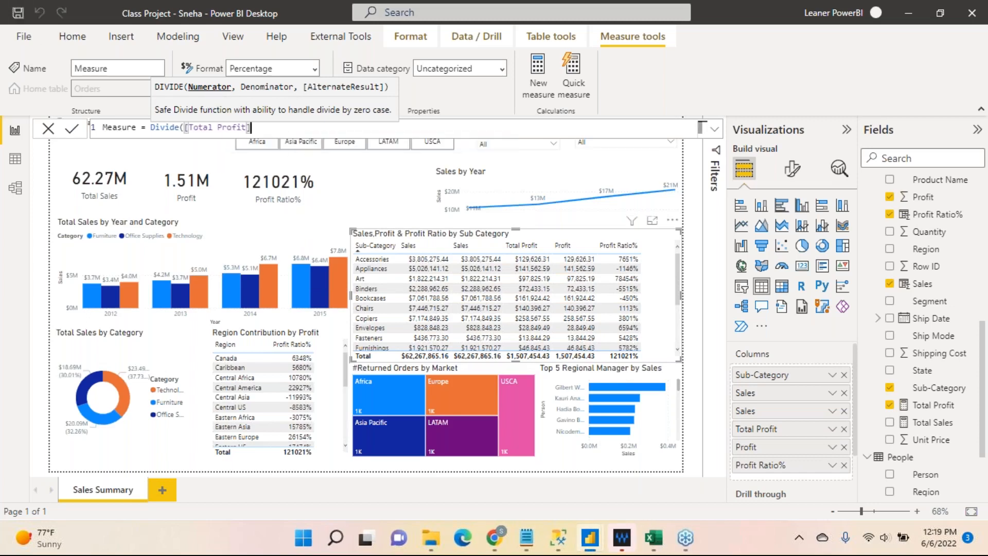
pyautogui.write(',')
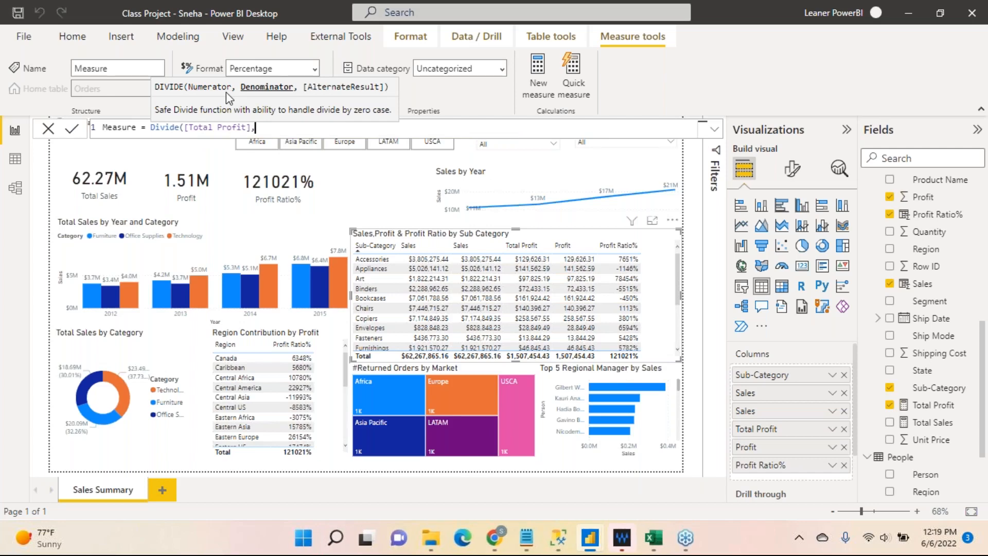
pyautogui.write('sales')
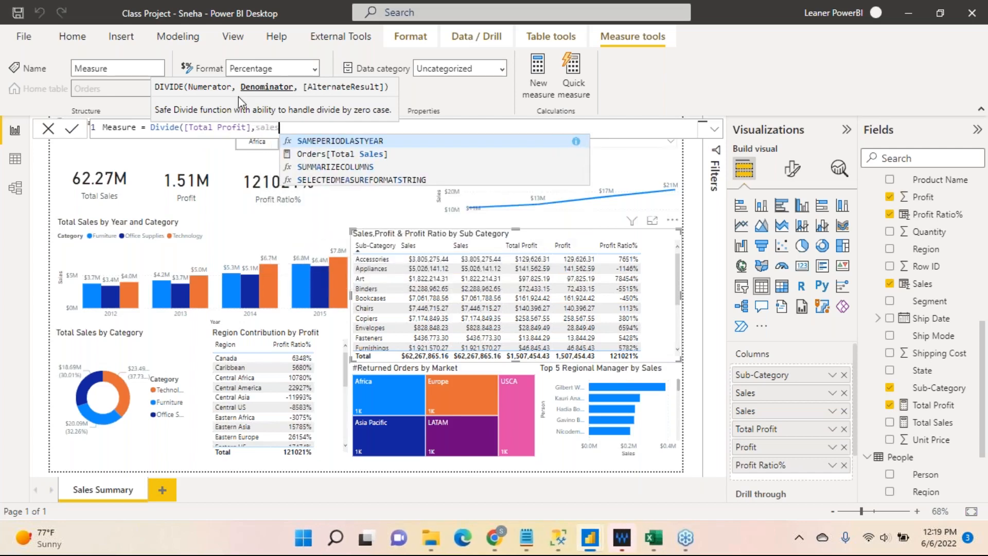
pyautogui.click(329, 154)
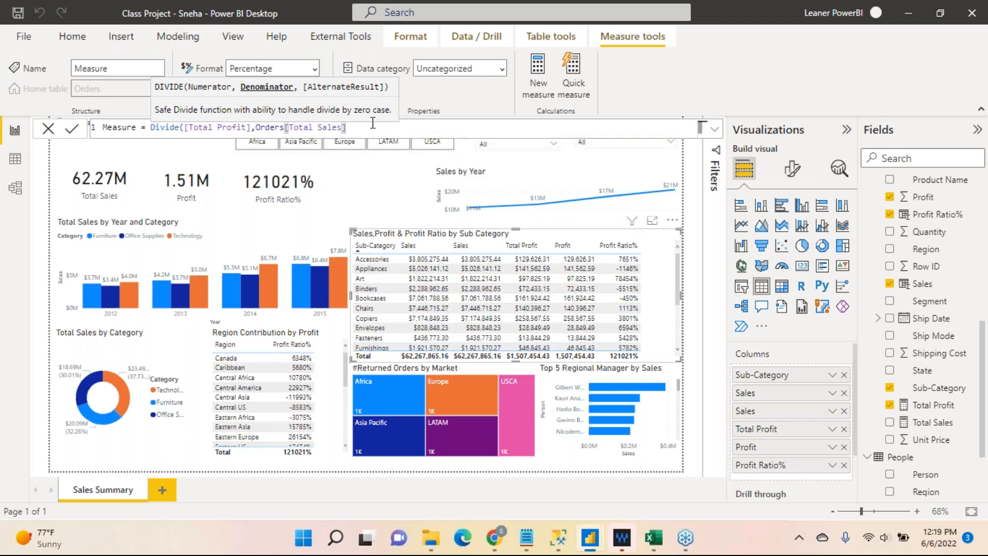
pyautogui.write(',')
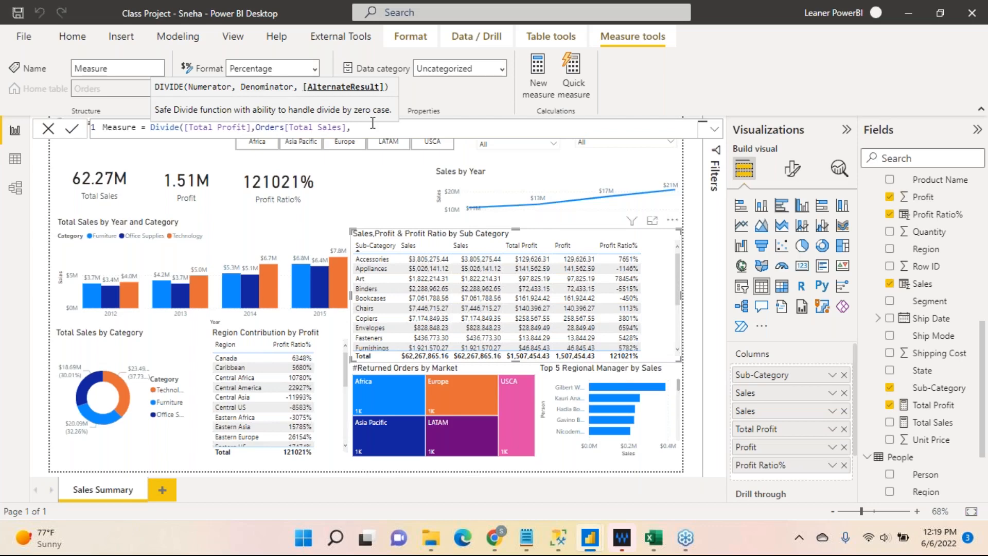
pyautogui.write('0)')
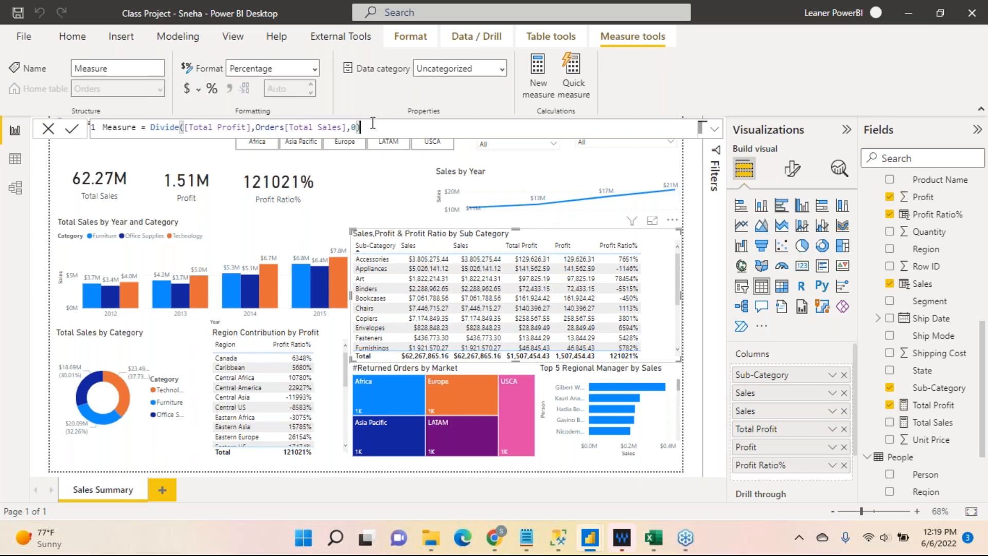
pyautogui.click(72, 129)
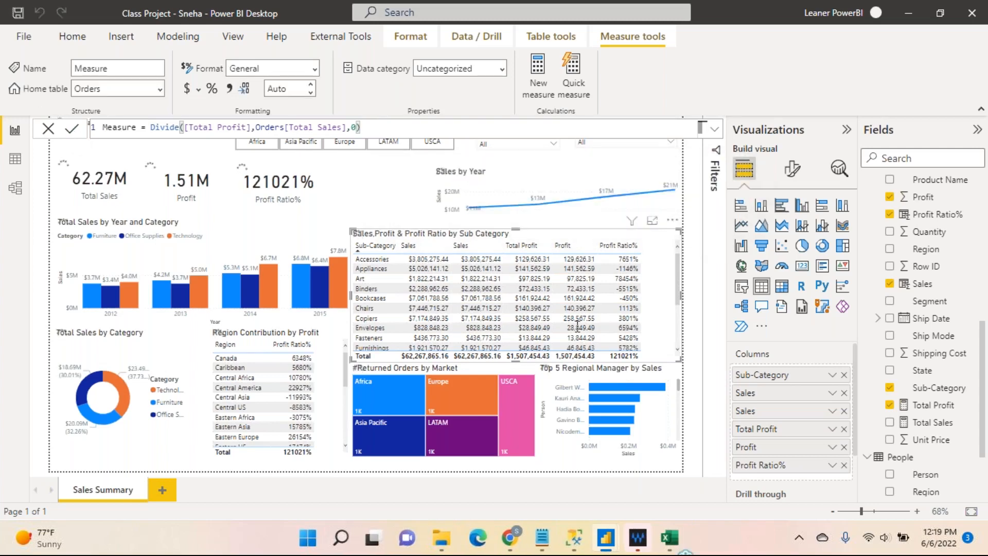
# Replace the Profit Ratio% field in the Profit Ratio% card with the new measure named Measure.
pyautogui.click(283, 205)
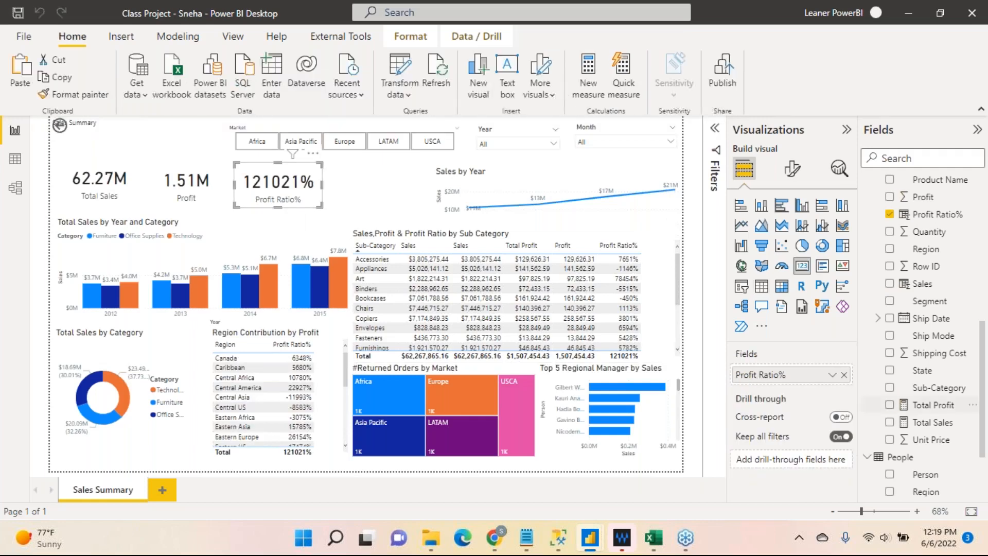
pyautogui.click(832, 375)
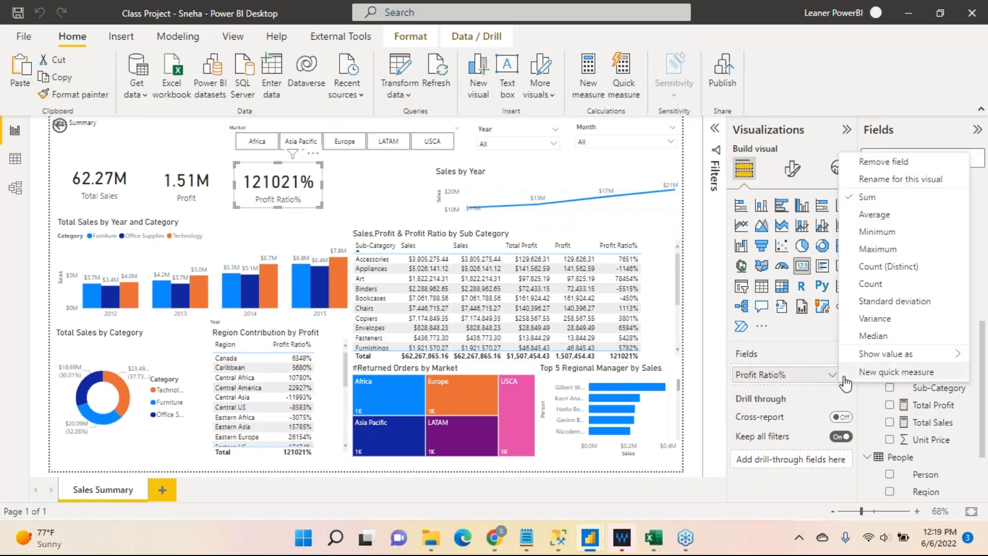
pyautogui.click(833, 376)
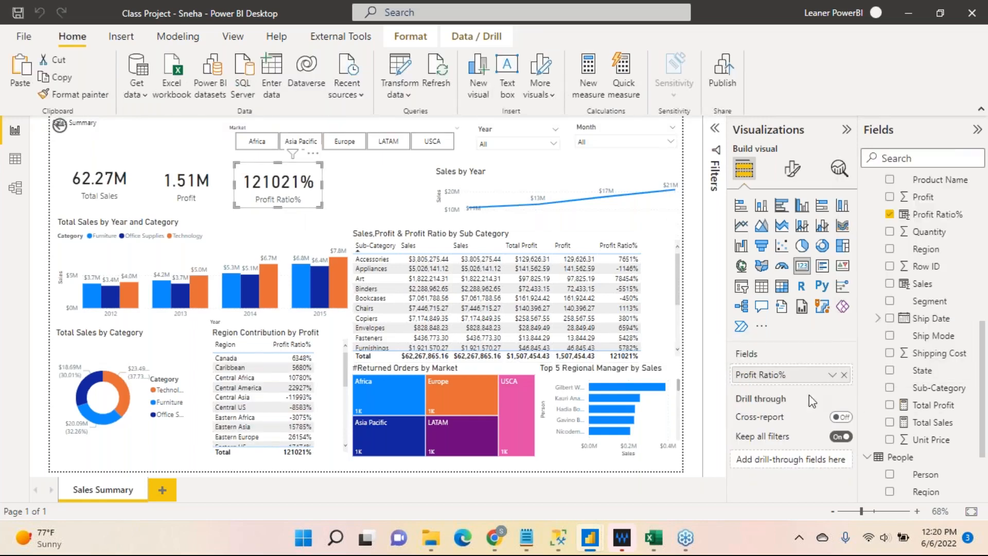
pyautogui.click(846, 375)
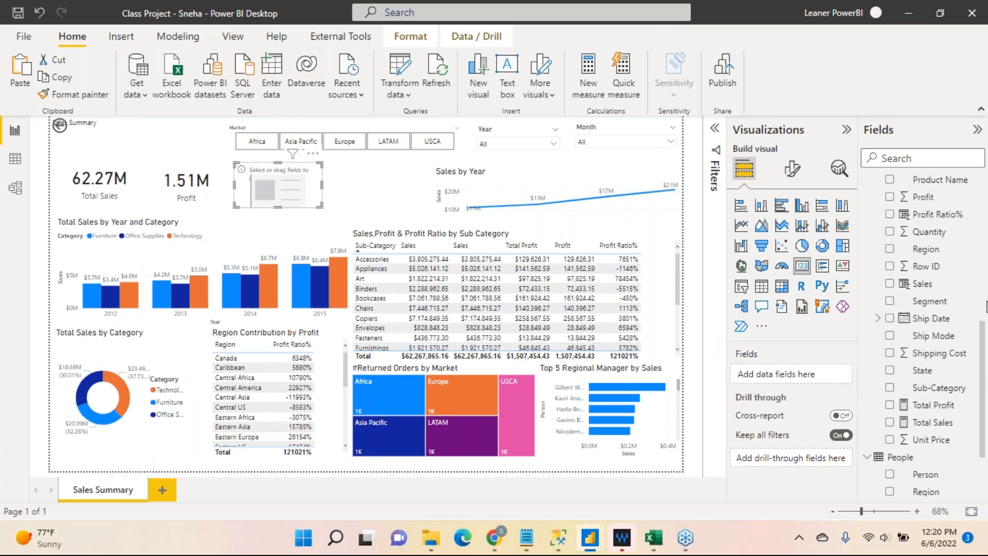
pyautogui.scroll(4, 974, 265)
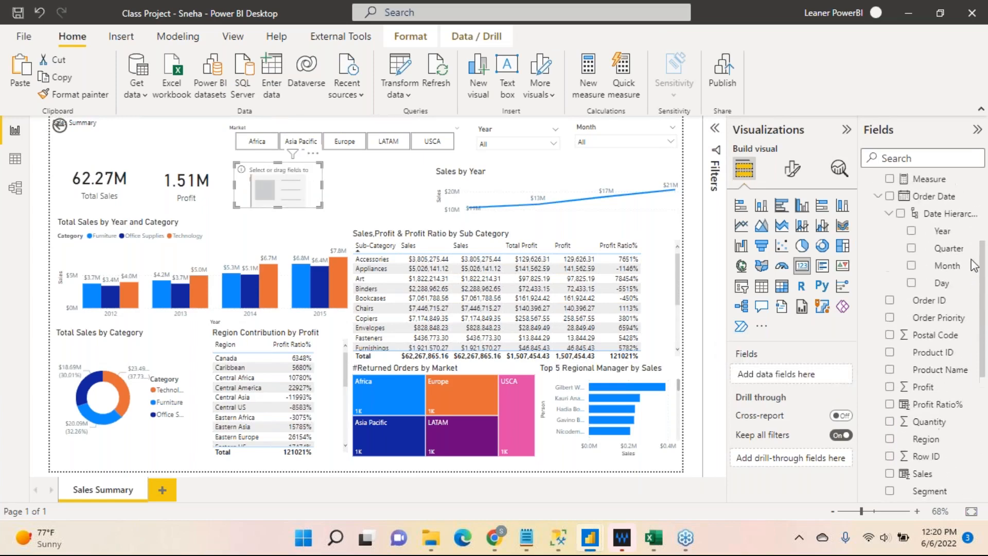
pyautogui.scroll(1, 974, 265)
pyautogui.moveTo(929, 215); pyautogui.dragTo(807, 376)
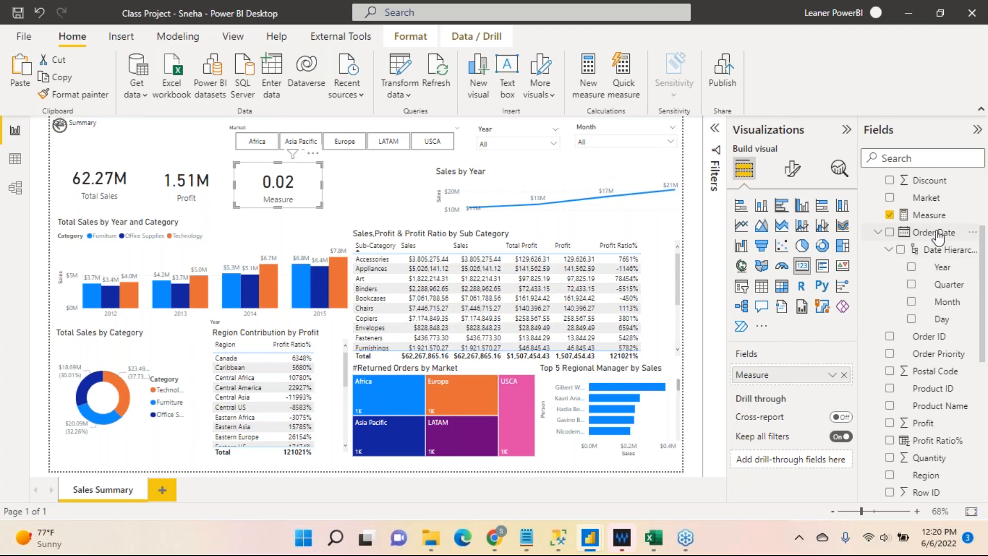
# Format the new measure named Measure as a percentage.
pyautogui.click(929, 215)
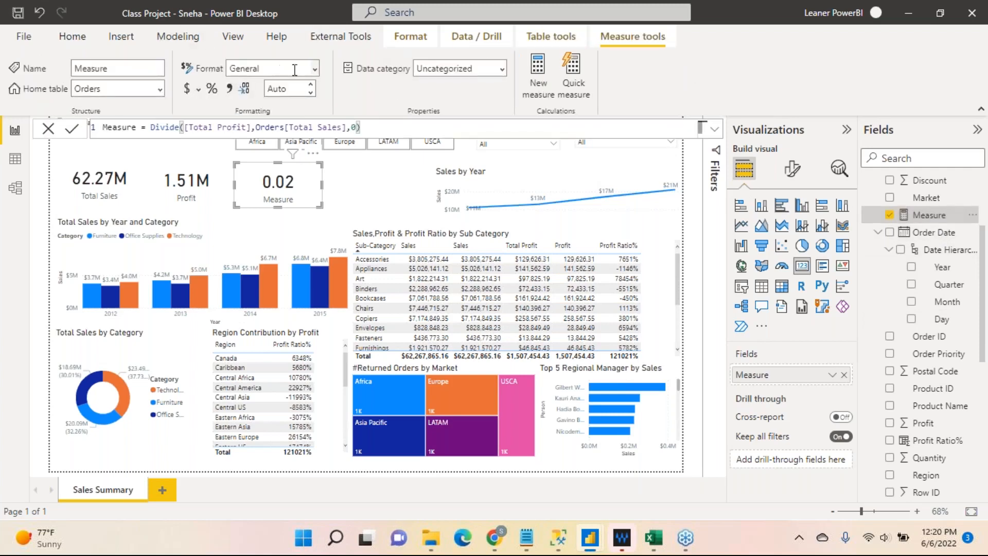
pyautogui.click(315, 69)
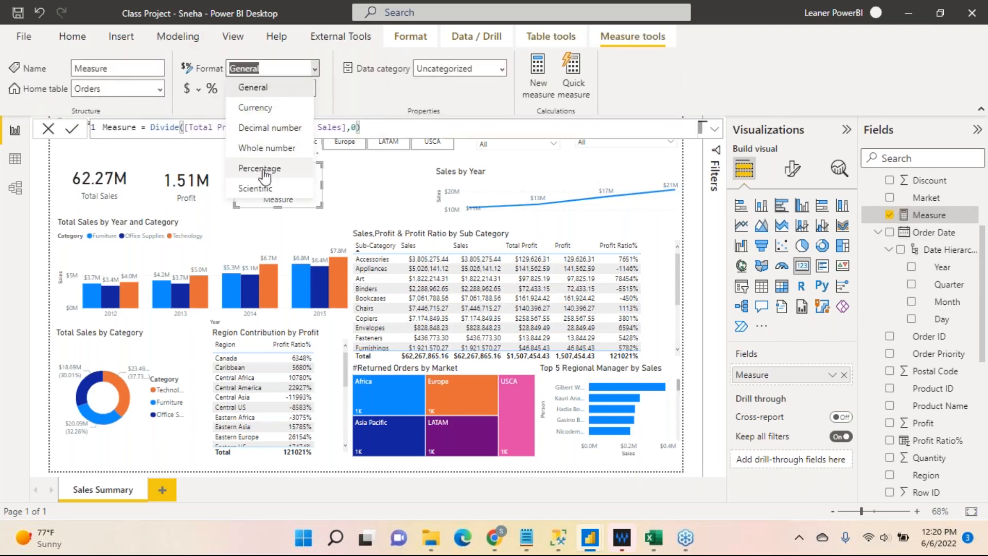
pyautogui.click(264, 172)
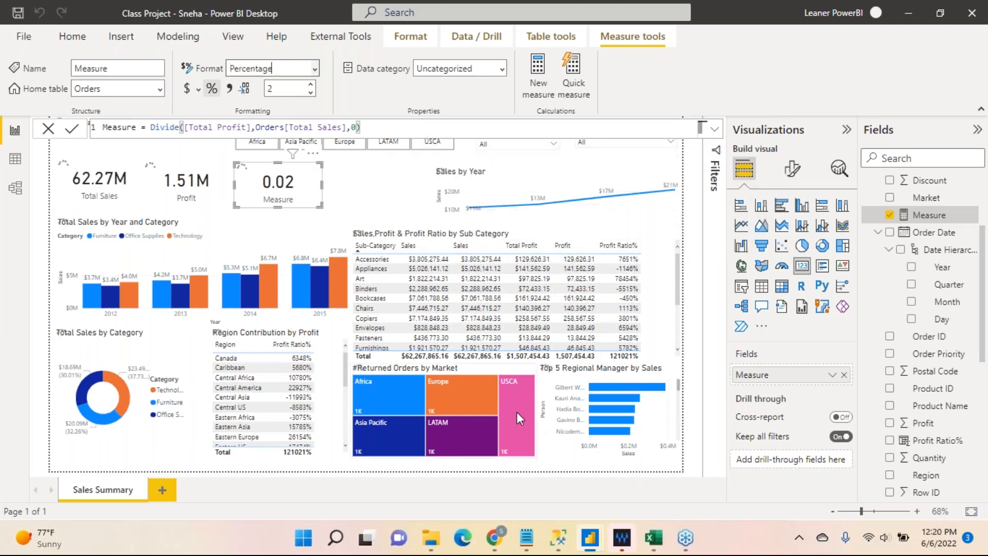
# Examine the Count_OrderId formula and the per-market values in the Returned Orders by Market treemap.
pyautogui.click(474, 367)
pyautogui.scroll(-3, 984, 419)
pyautogui.scroll(-3, 984, 419)
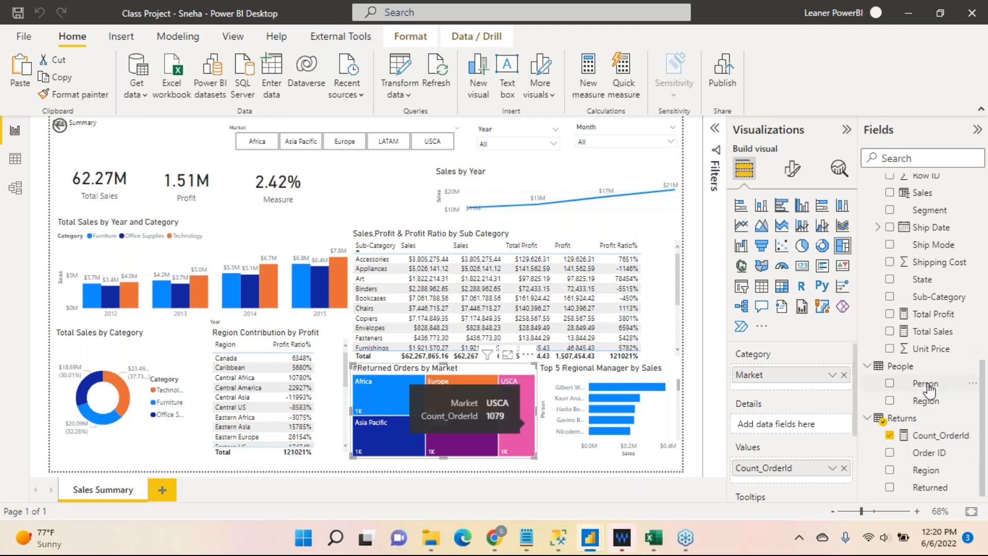
pyautogui.click(930, 436)
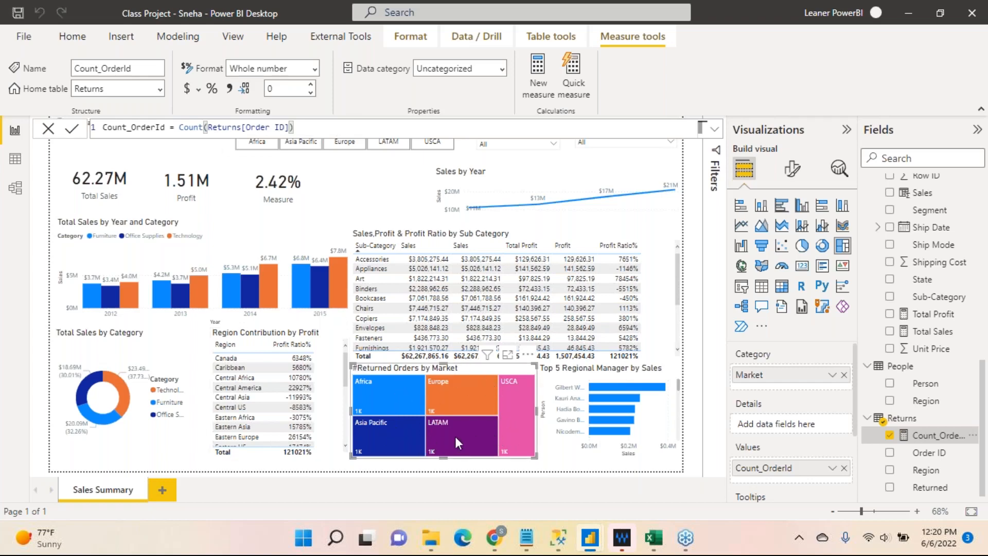
pyautogui.moveTo(465, 428)
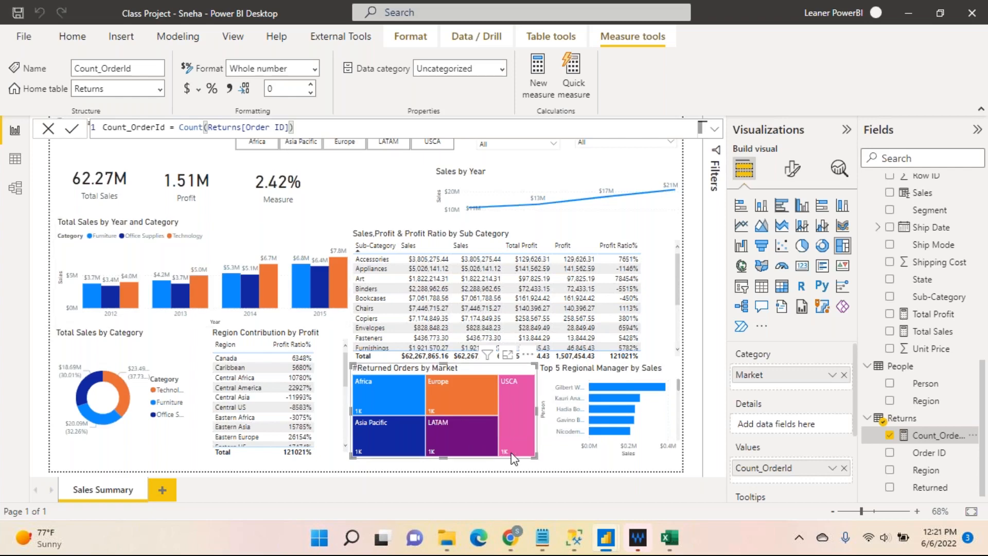
pyautogui.moveTo(513, 458)
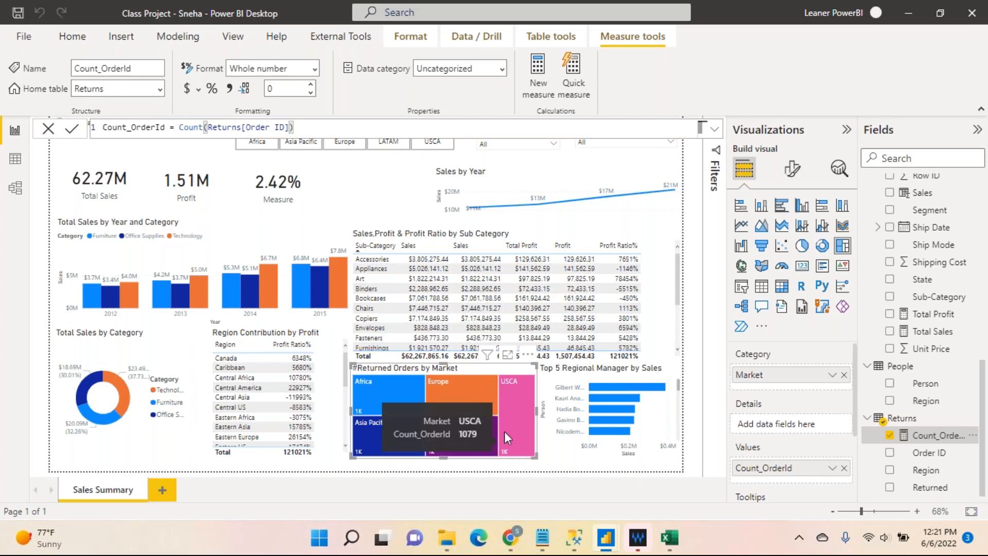
pyautogui.moveTo(458, 397)
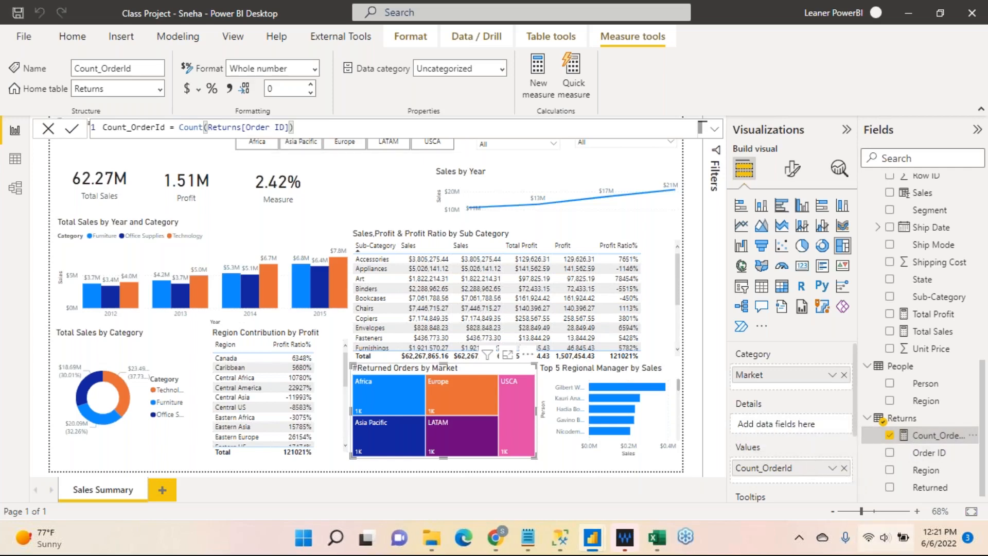
# Delete the Count_OrderId measure from the Returns table.
pyautogui.click(972, 435)
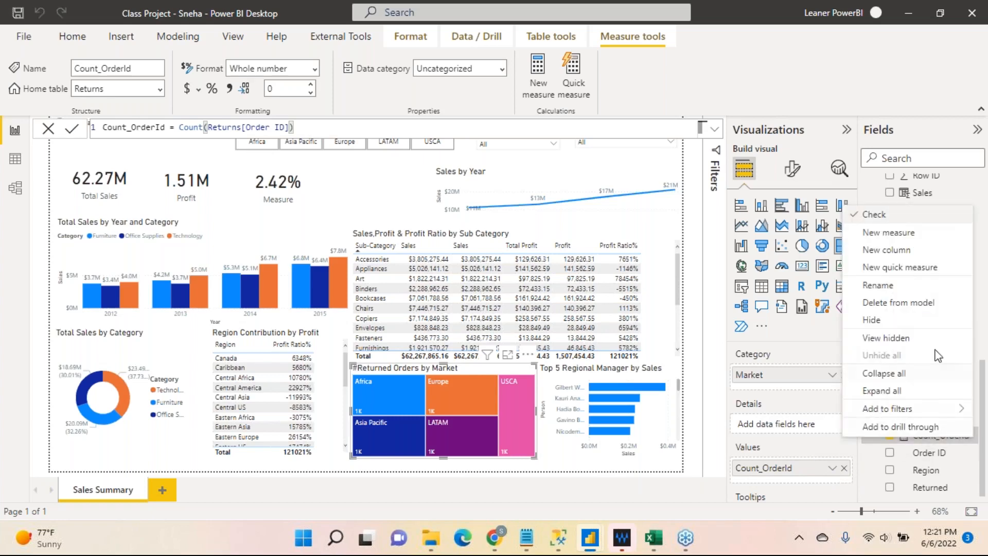
pyautogui.click(922, 305)
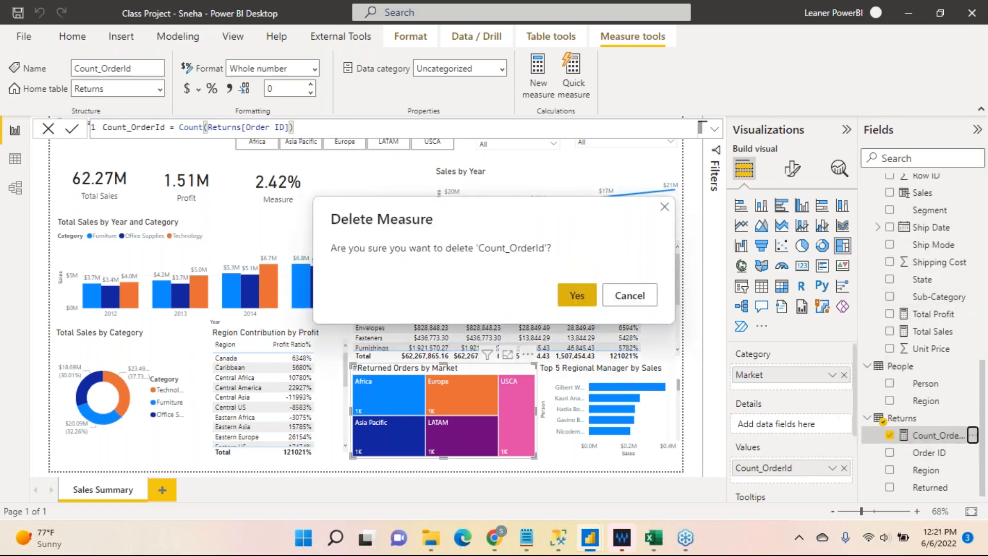
pyautogui.click(577, 295)
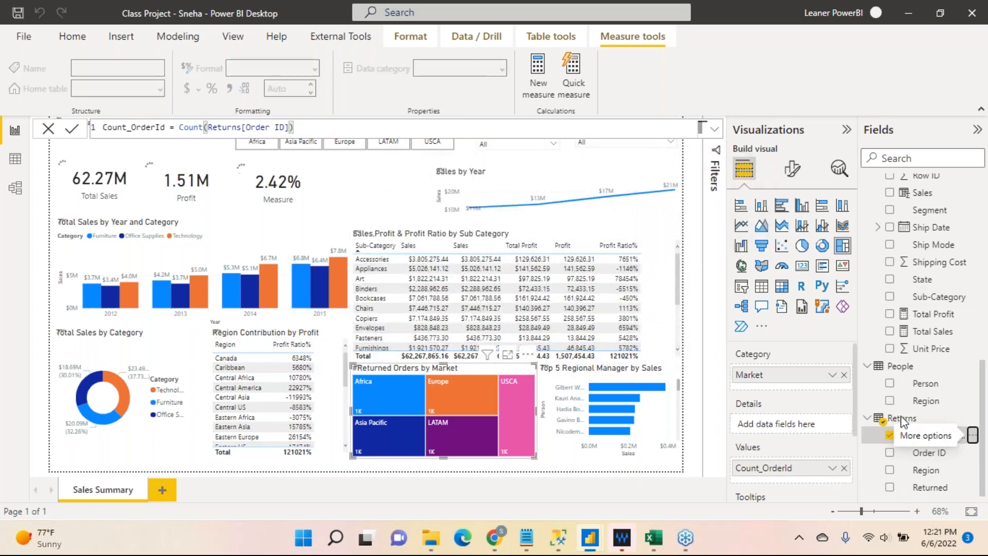
# Create a measure in the Returns table with the formula CountOrderID = Count(Returns[Order ID]) and commit it.
pyautogui.click(936, 469)
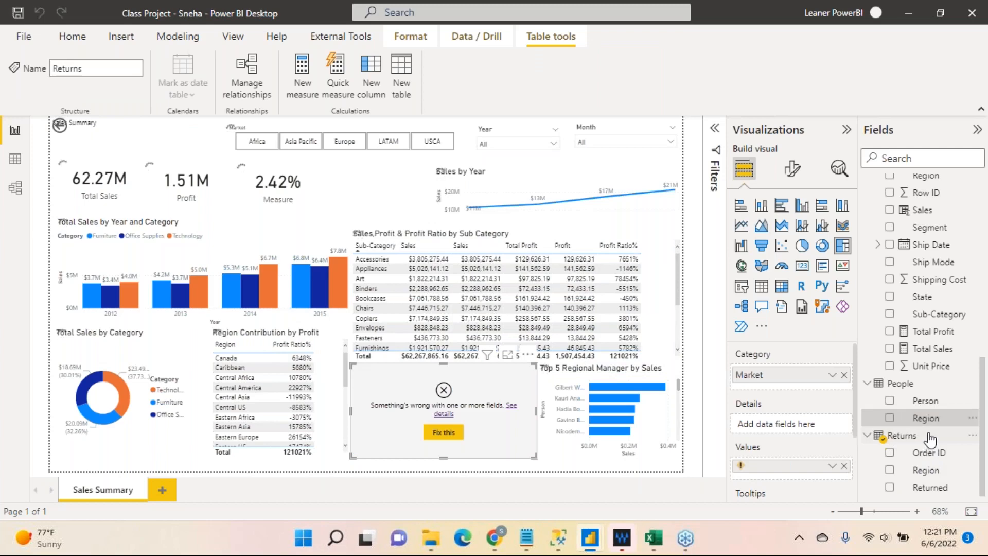
pyautogui.rightClick(931, 436)
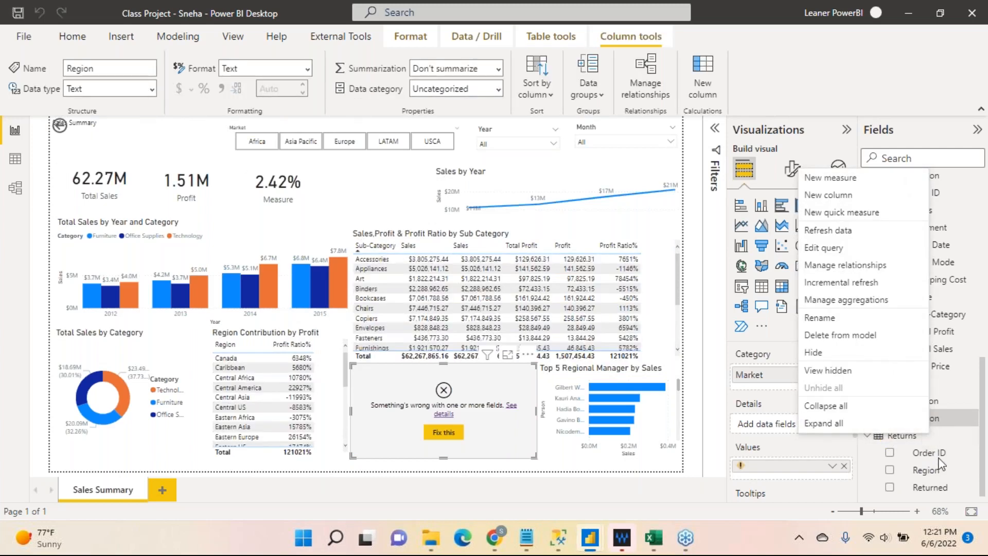
pyautogui.click(863, 178)
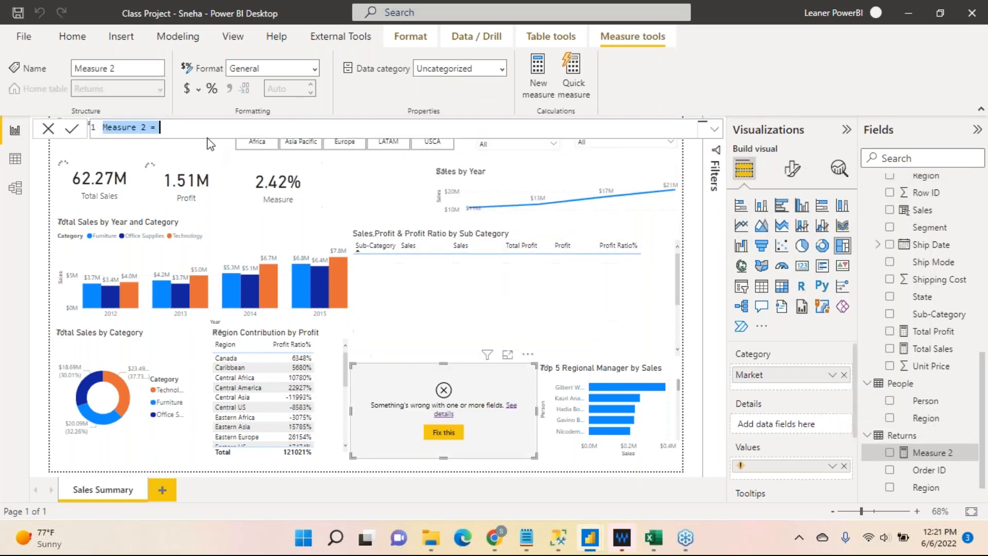
pyautogui.write('CountOrd')
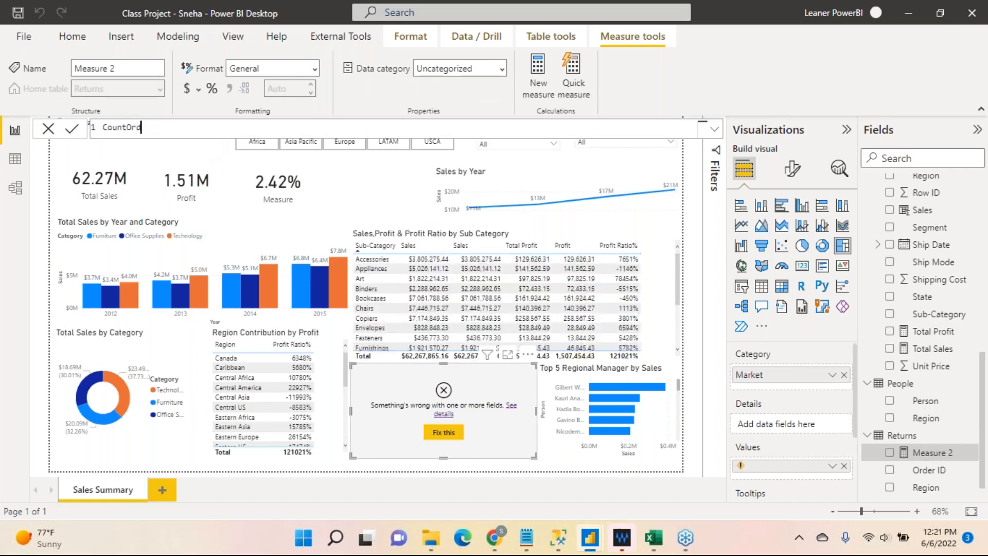
pyautogui.write('erID = Count')
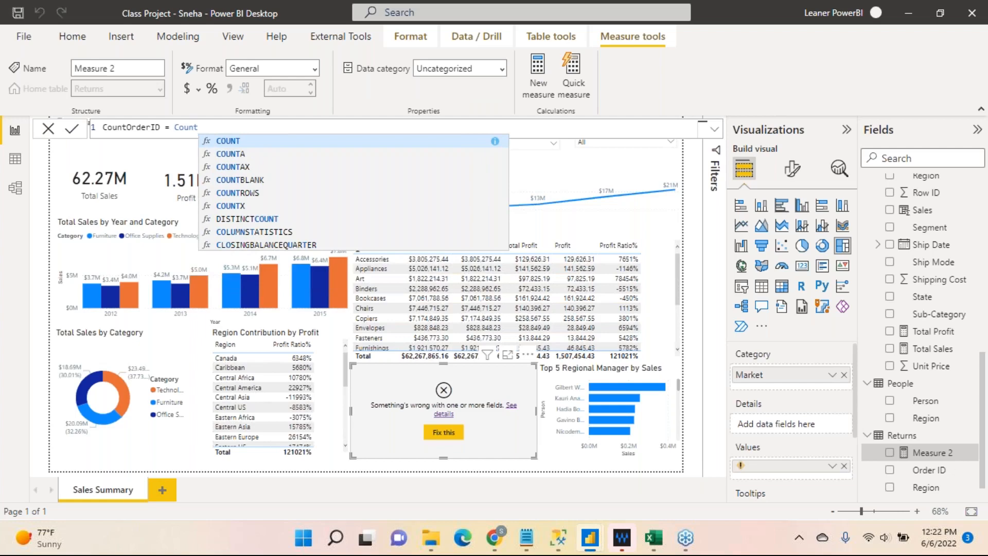
pyautogui.write('(order')
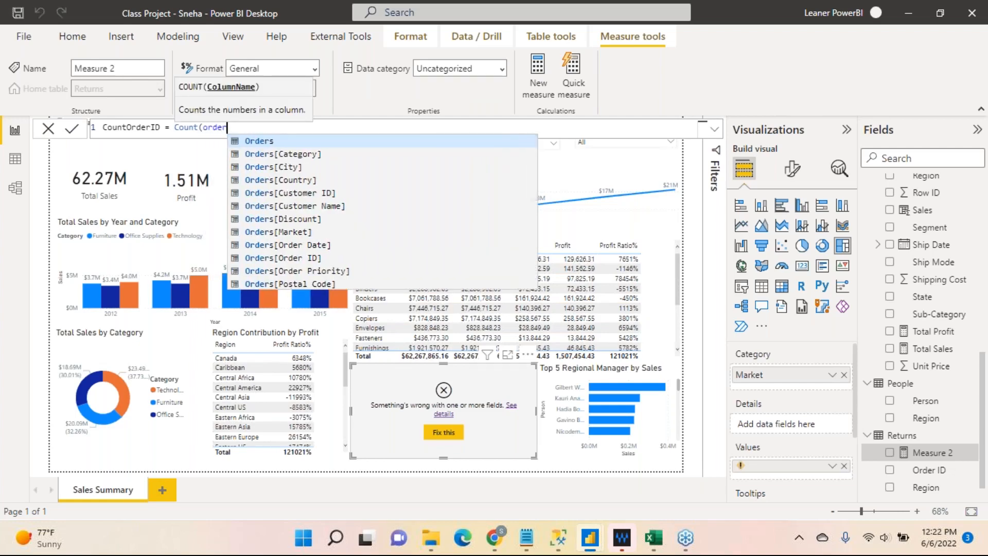
pyautogui.write(' ID')
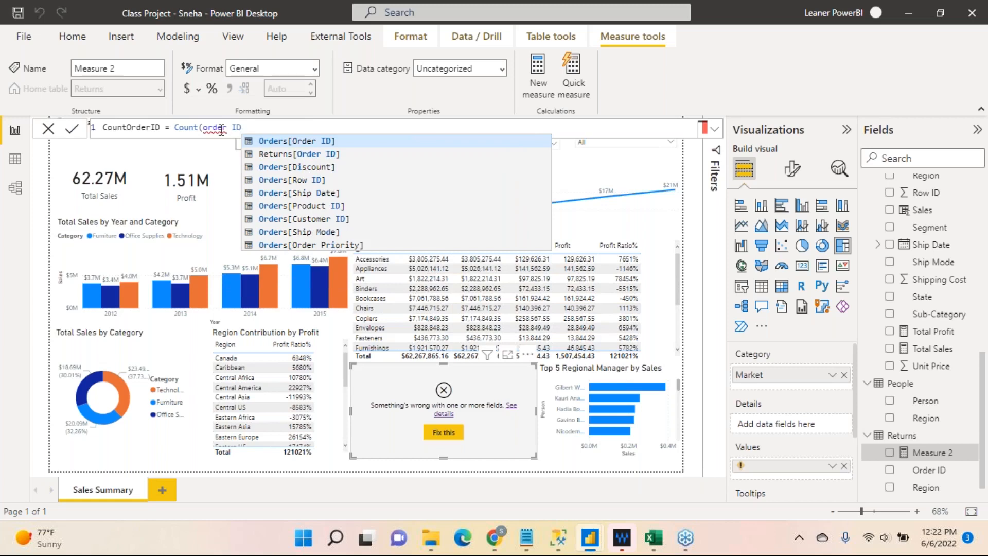
pyautogui.click(298, 154)
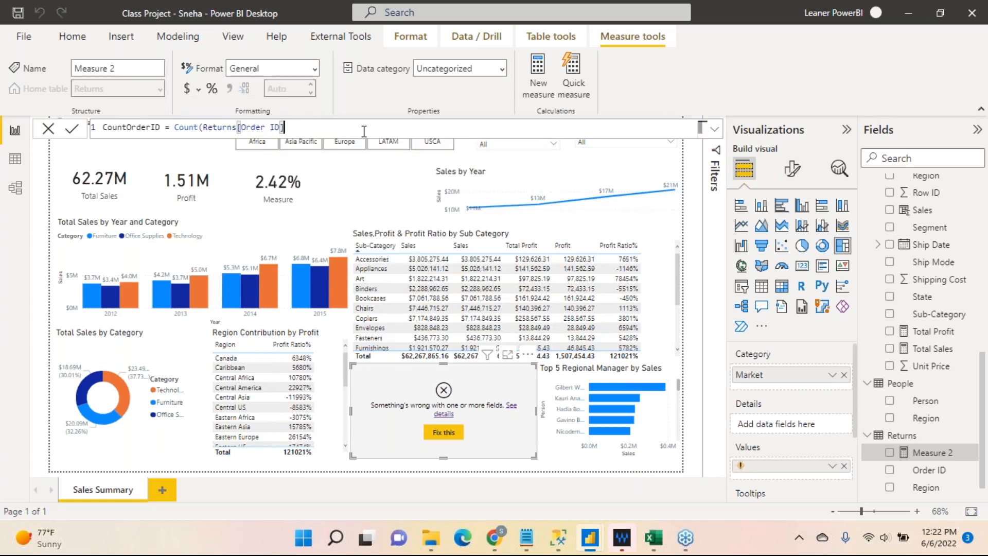
pyautogui.write(')')
pyautogui.click(73, 131)
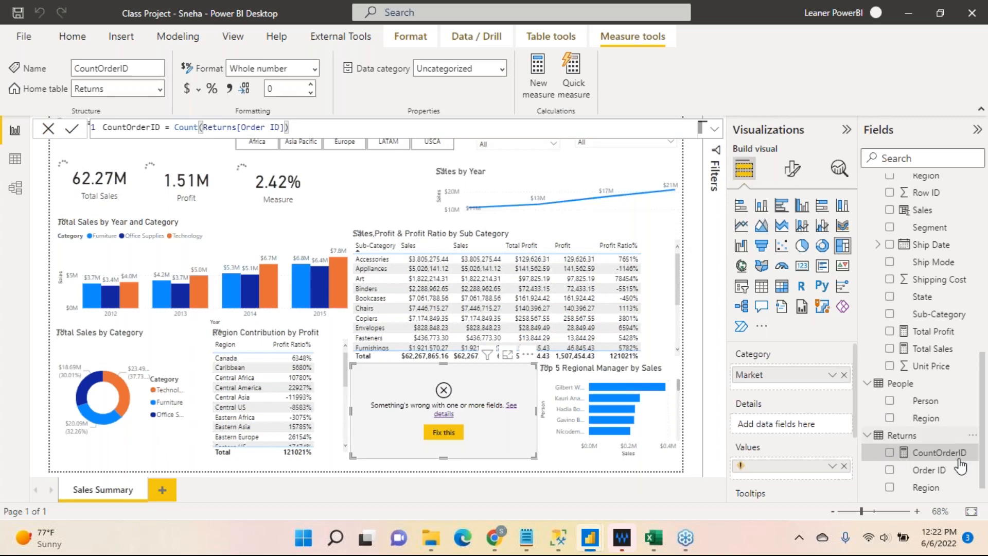
# Replace the broken value field of the Returned Orders by Market treemap with CountOrderID.
pyautogui.moveTo(948, 460); pyautogui.dragTo(813, 465)
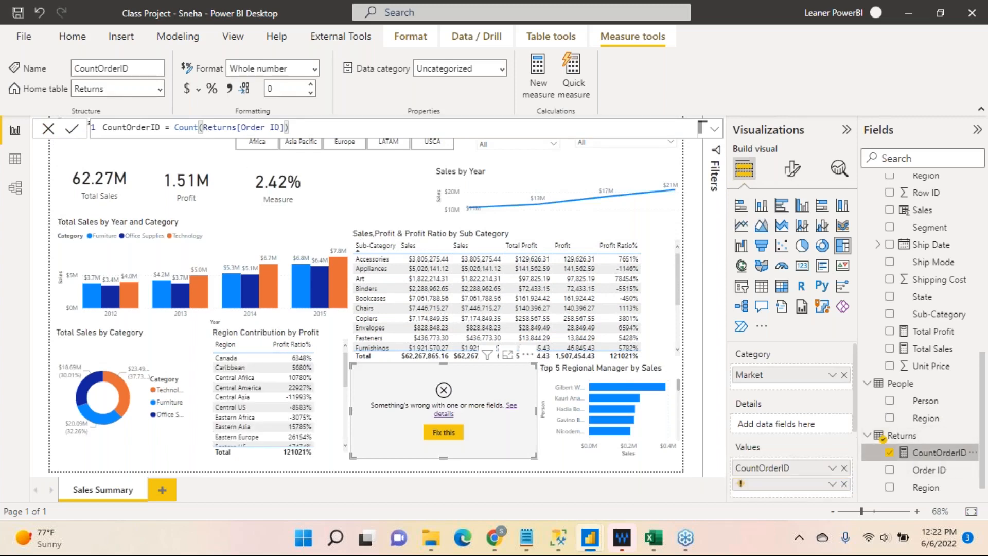
pyautogui.click(844, 484)
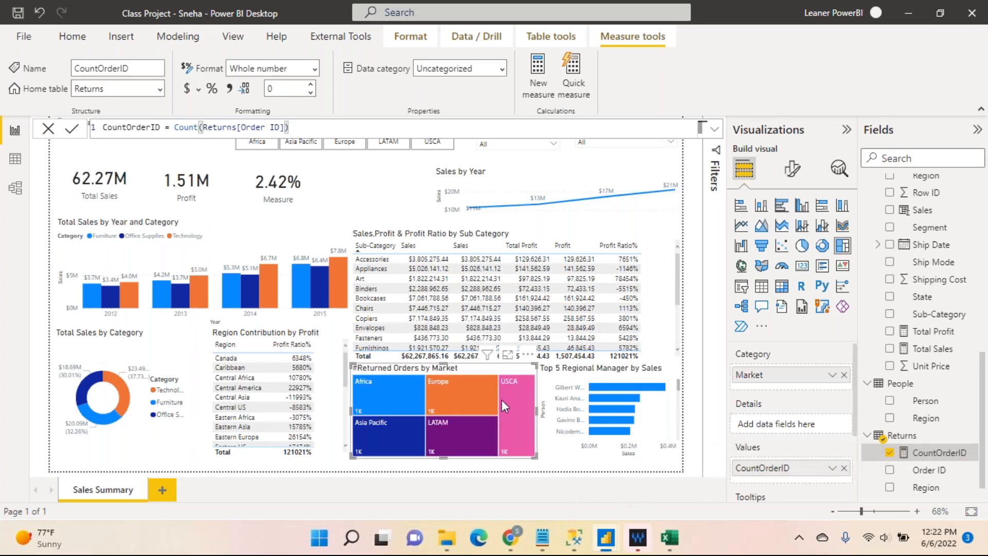
pyautogui.moveTo(458, 406)
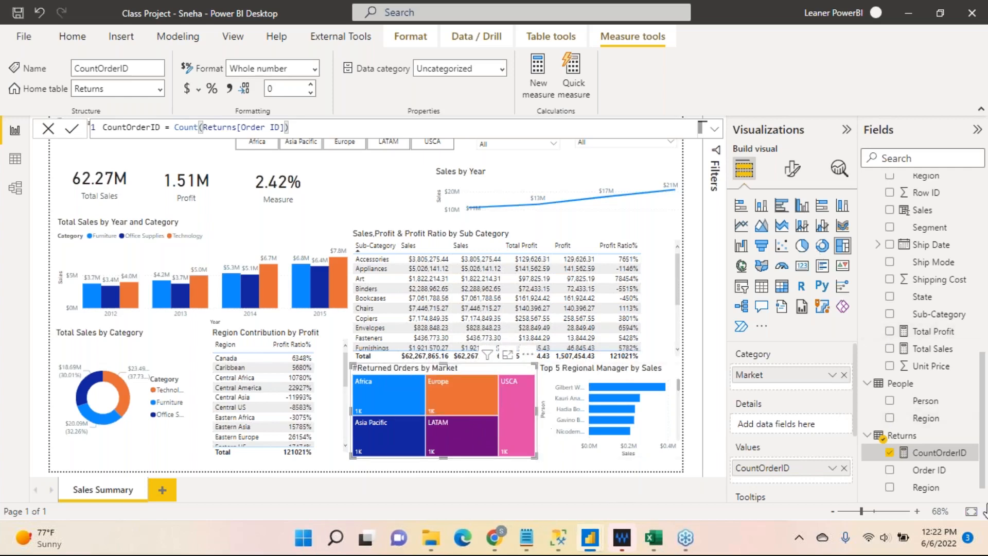
# Check the columns, cardinality and cross filter direction of the relationship between Orders and Returns, and return to the report.
pyautogui.scroll(-1, 983, 426)
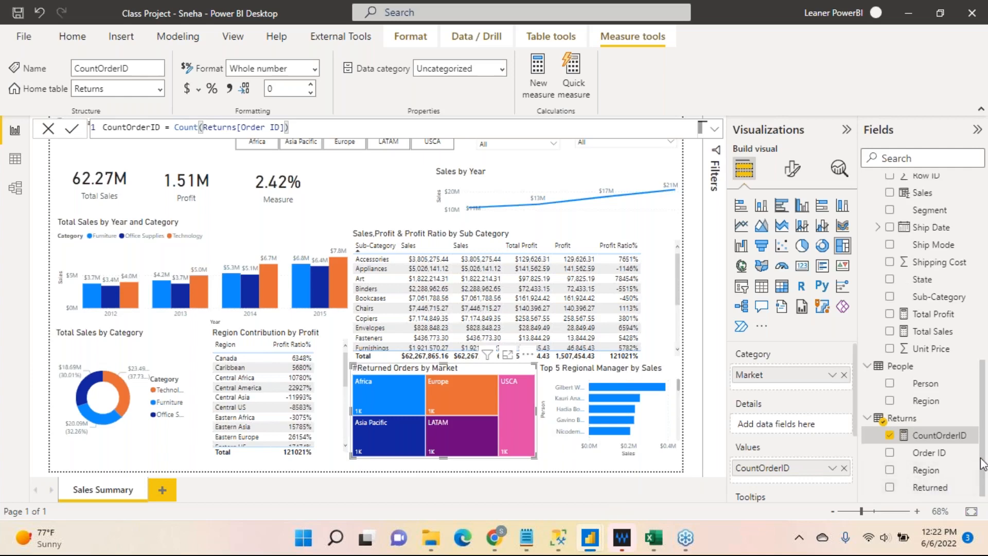
pyautogui.moveTo(984, 465); pyautogui.dragTo(983, 268)
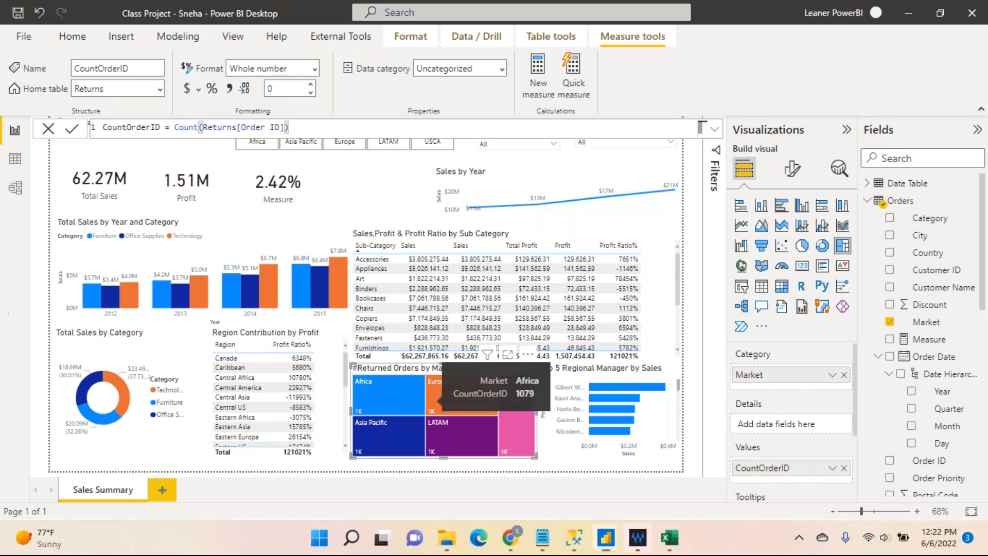
pyautogui.click(16, 188)
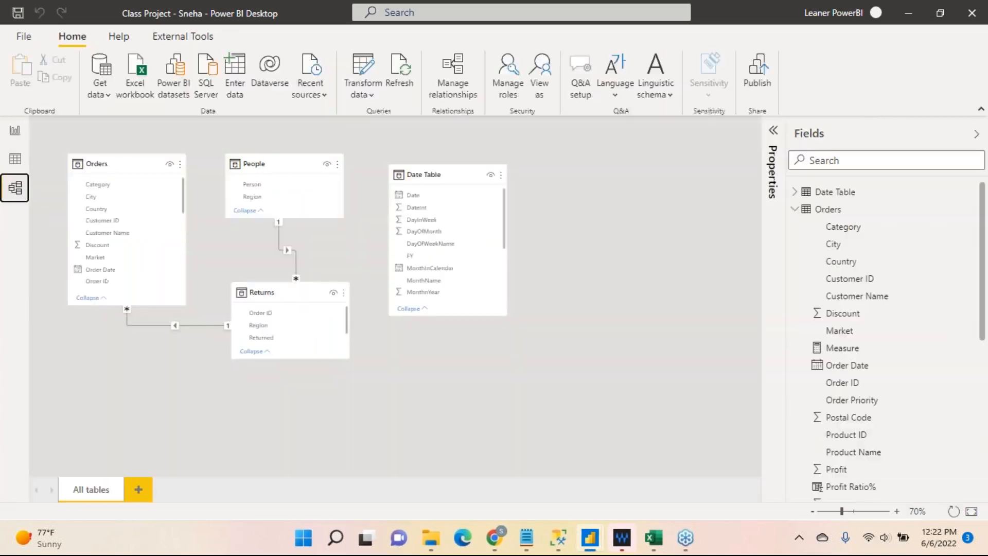
pyautogui.click(159, 324)
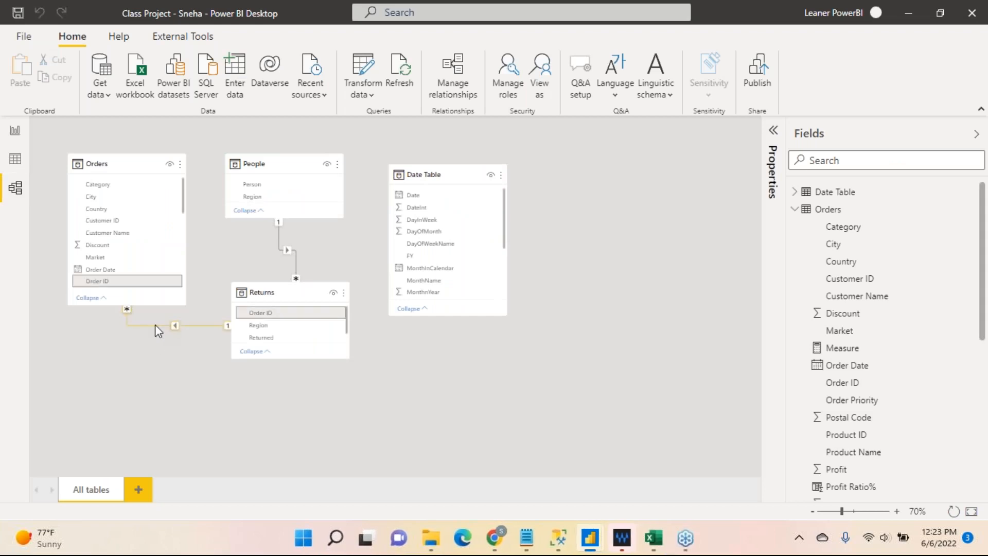
pyautogui.doubleClick(156, 324)
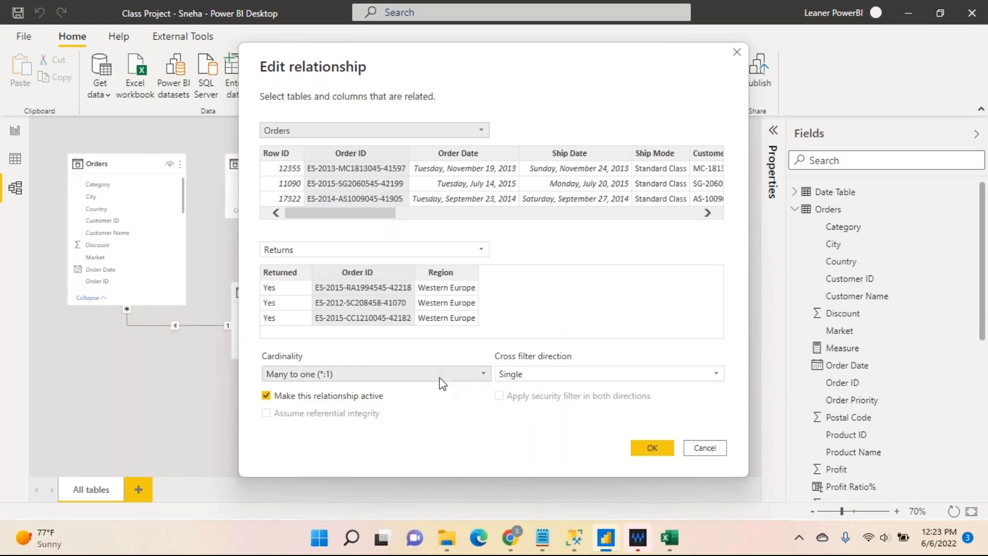
pyautogui.click(650, 445)
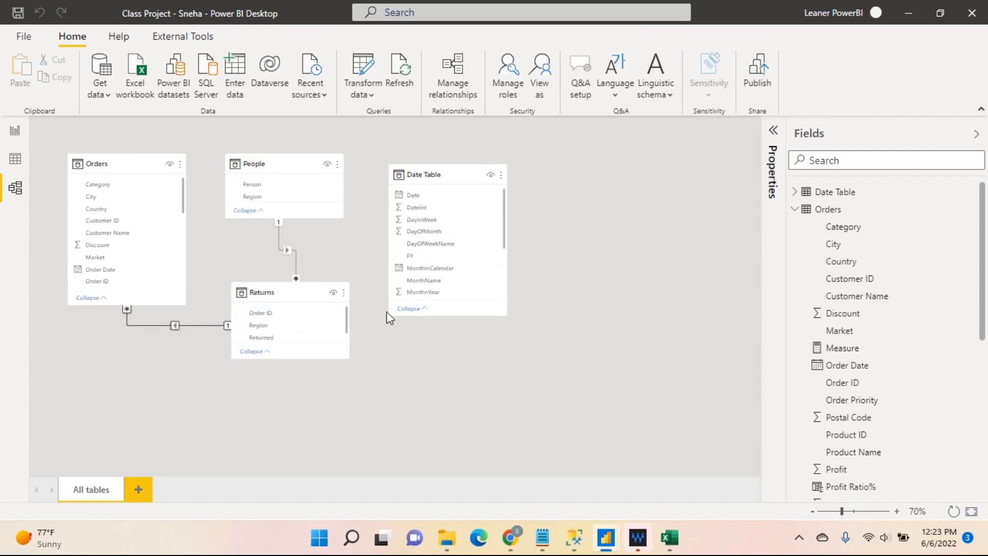
pyautogui.click(18, 132)
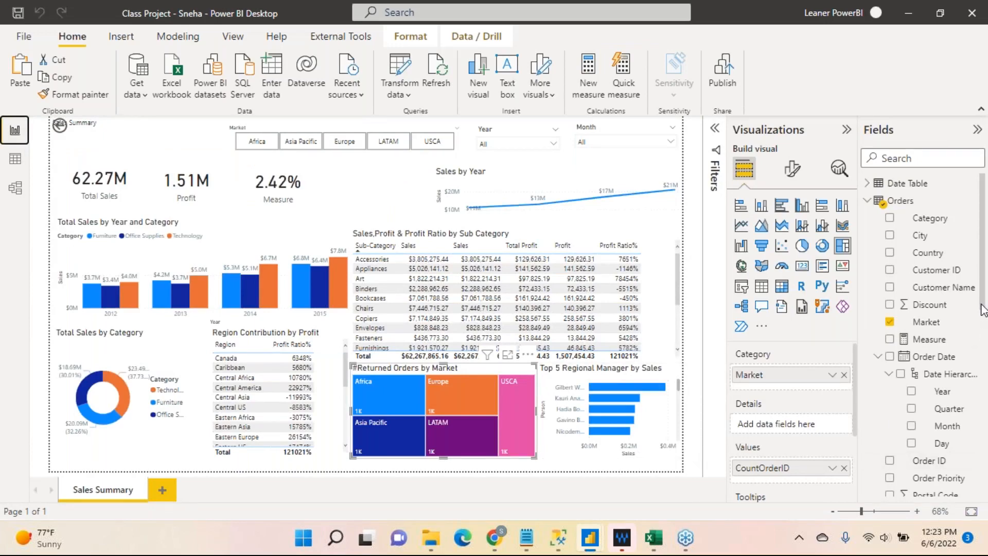
pyautogui.moveTo(982, 309); pyautogui.dragTo(986, 353)
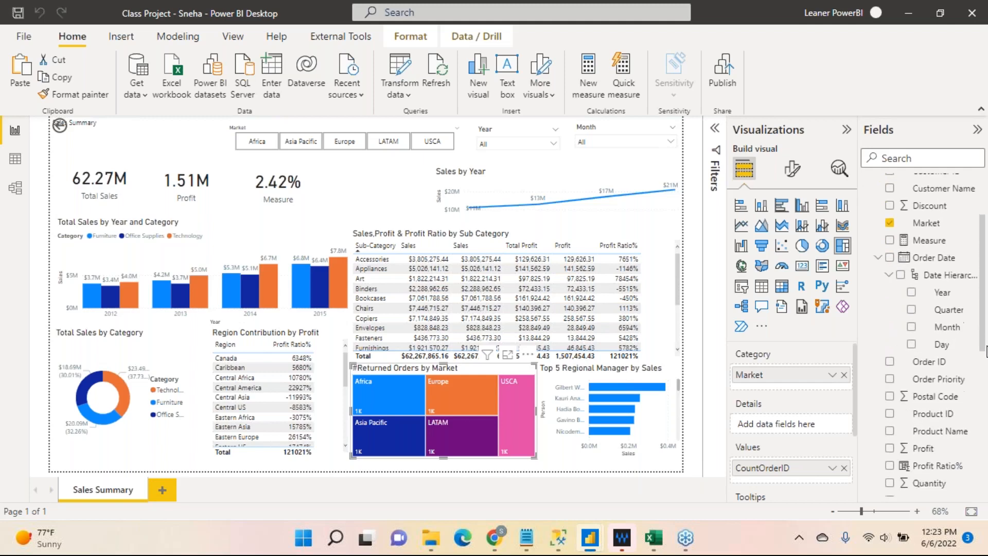
pyautogui.click(831, 470)
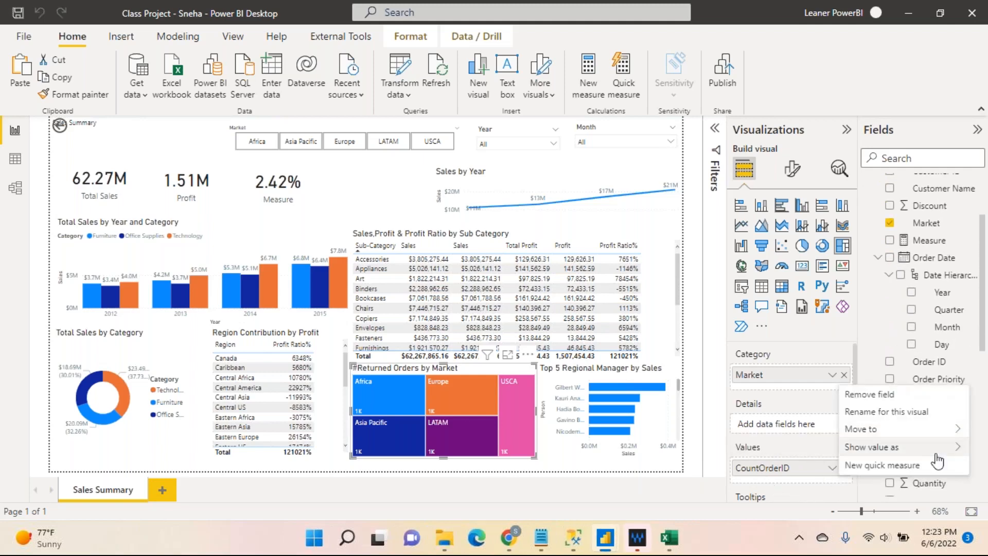
pyautogui.moveTo(942, 455)
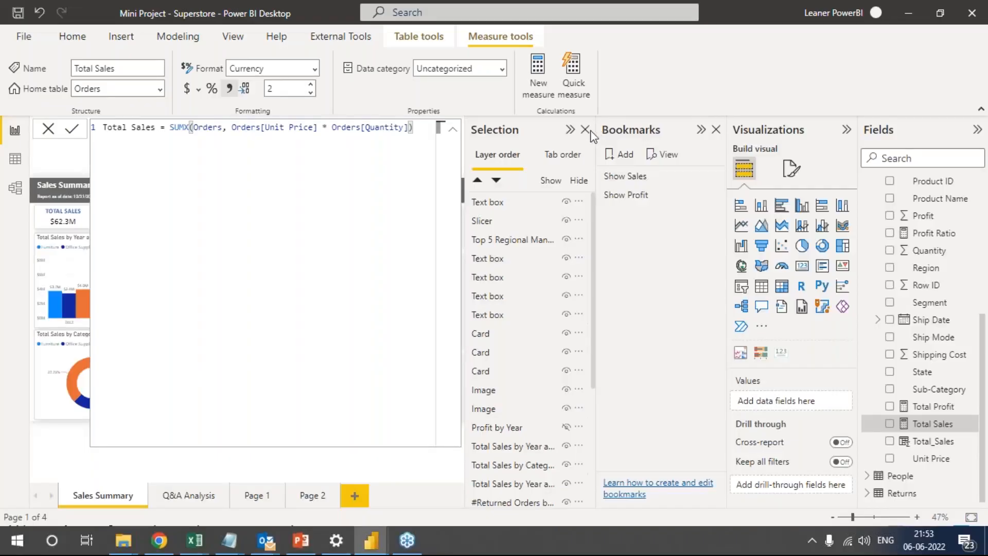
# Close the Selection and Bookmarks panes in the Mini Project - Superstore report.
pyautogui.click(585, 129)
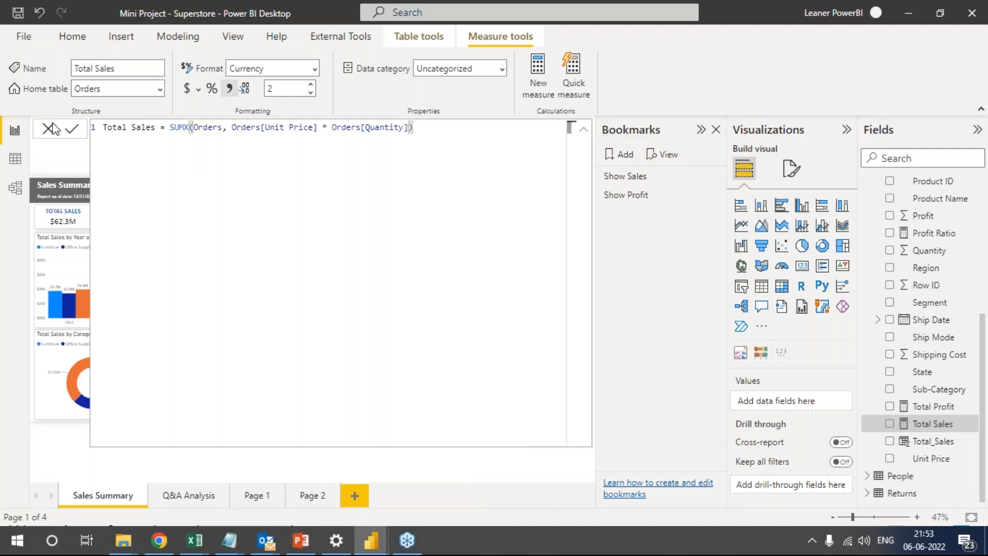
pyautogui.click(715, 130)
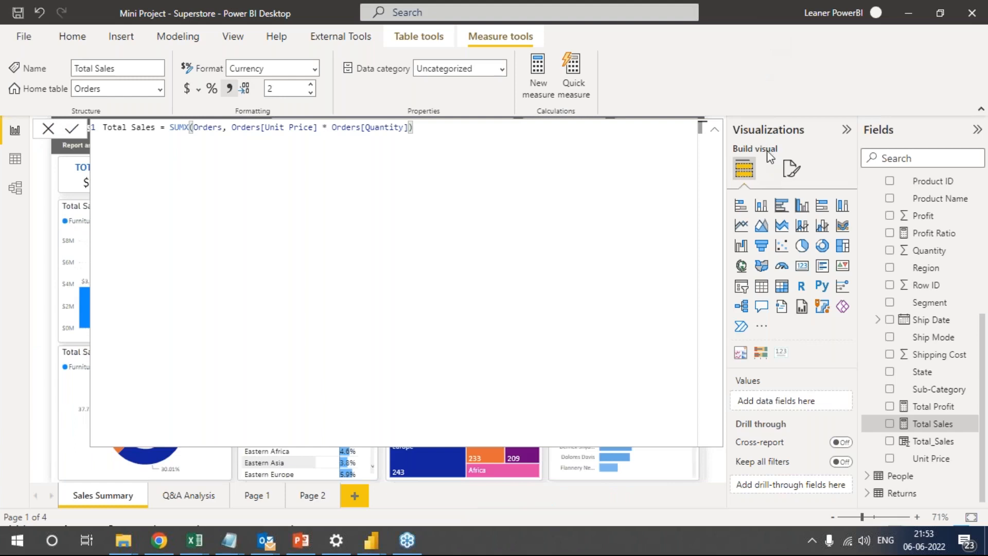
# Dismiss the Total Sales formula and check which Returns column and aggregation the #Returned Orders by Market treemap uses as its value.
pyautogui.click(48, 132)
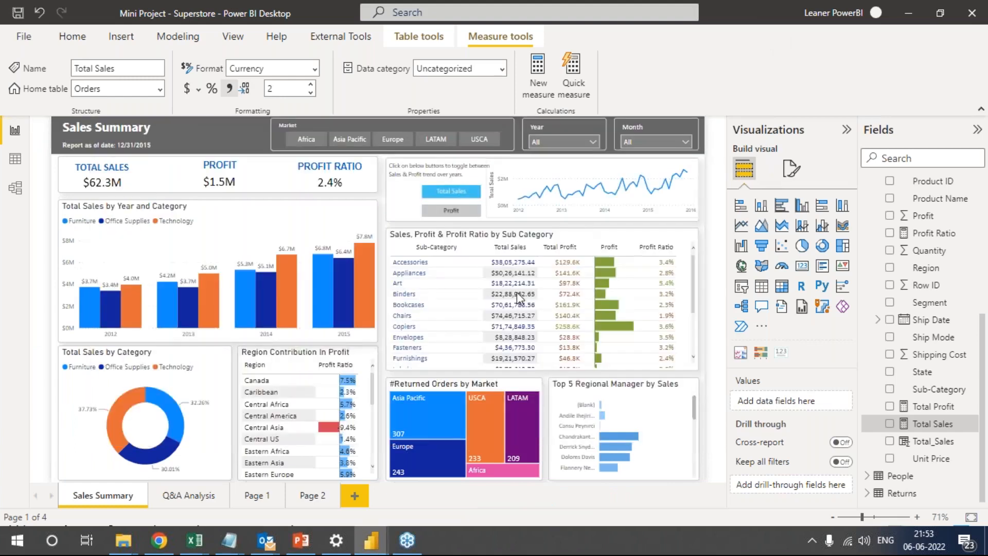
pyautogui.click(507, 387)
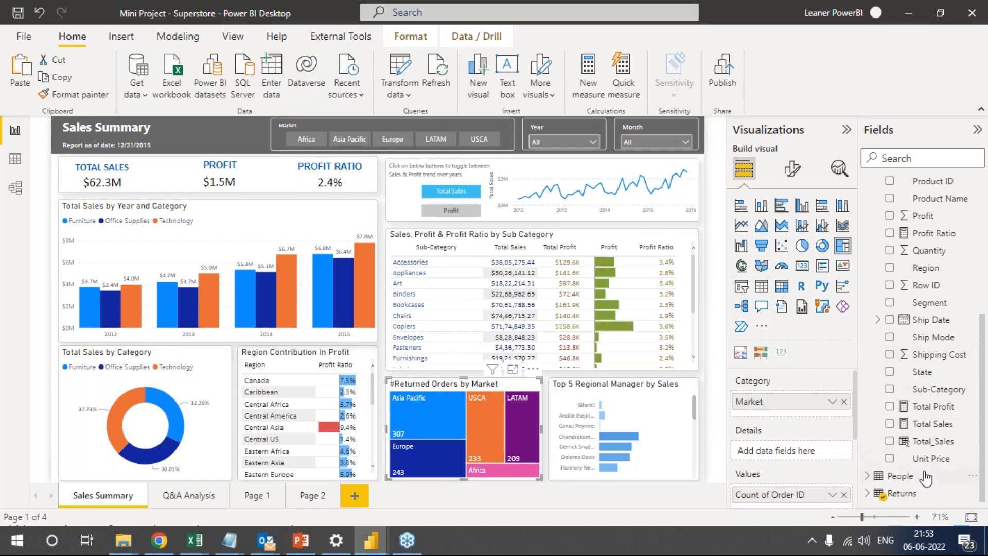
pyautogui.click(868, 493)
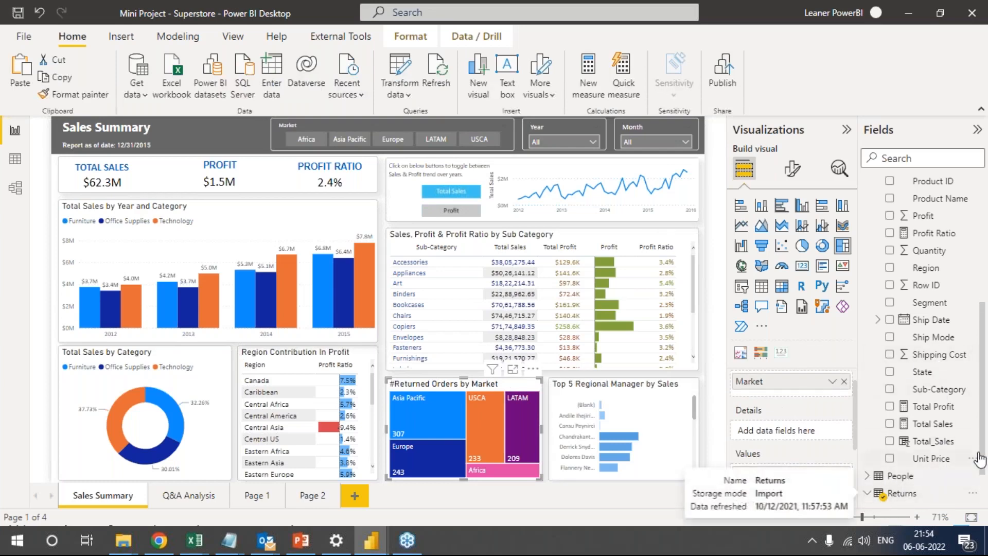
pyautogui.scroll(-1, 979, 460)
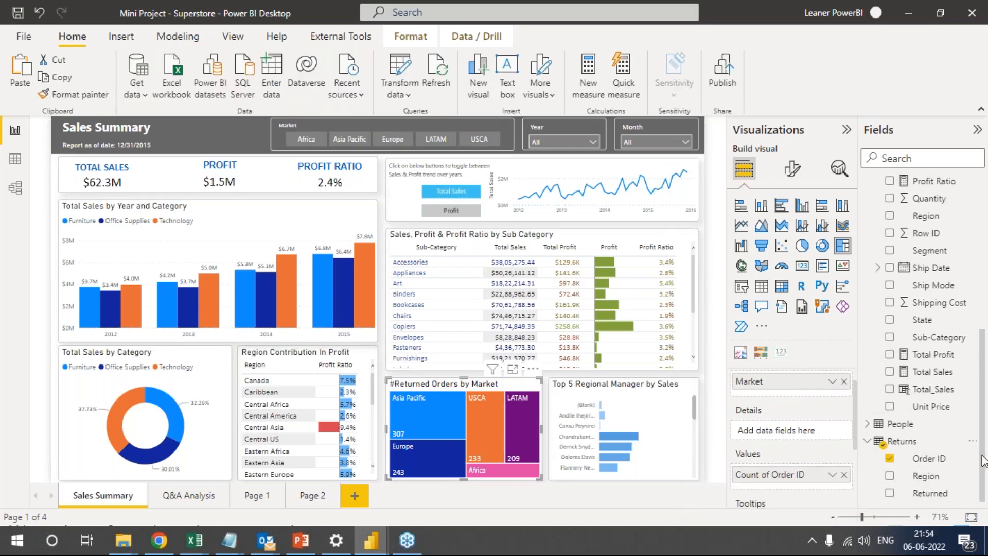
pyautogui.click(931, 460)
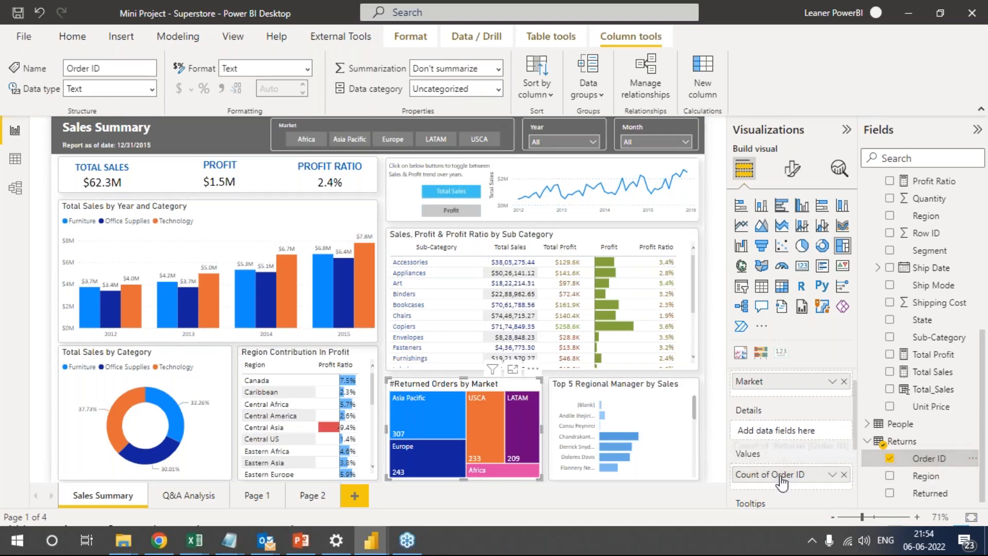
pyautogui.click(832, 475)
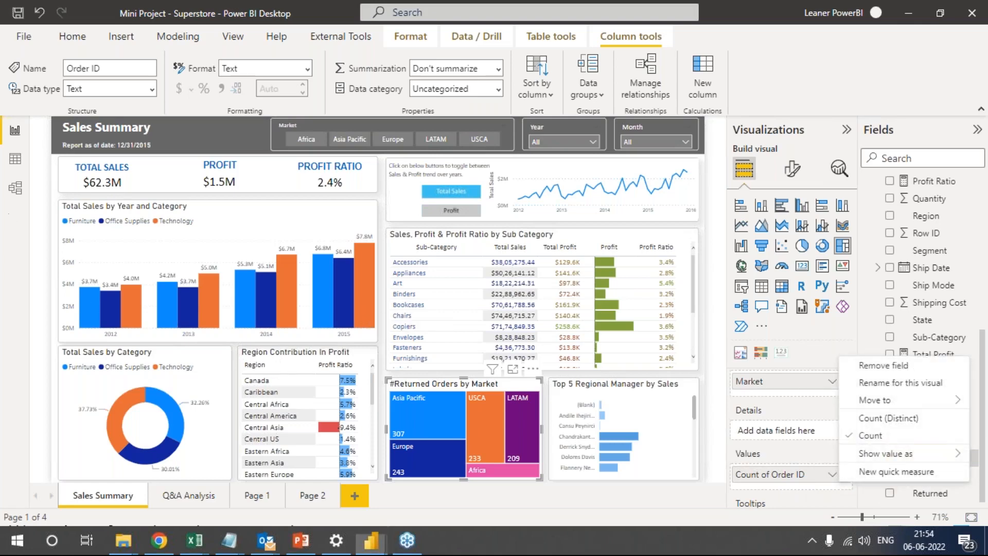
# Rearrange the Date Table, Orders and Returns tables in the relationship diagram, and review the diagram against the Sales Summary report.
pyautogui.click(15, 189)
pyautogui.moveTo(283, 290); pyautogui.dragTo(200, 151)
pyautogui.moveTo(503, 244); pyautogui.dragTo(473, 184)
pyautogui.moveTo(669, 226); pyautogui.dragTo(625, 172)
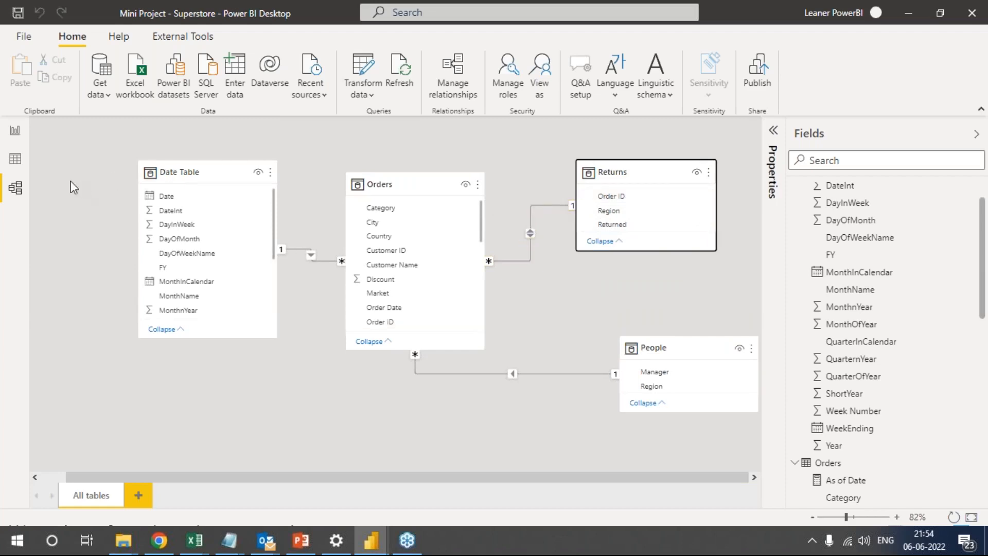
pyautogui.click(16, 130)
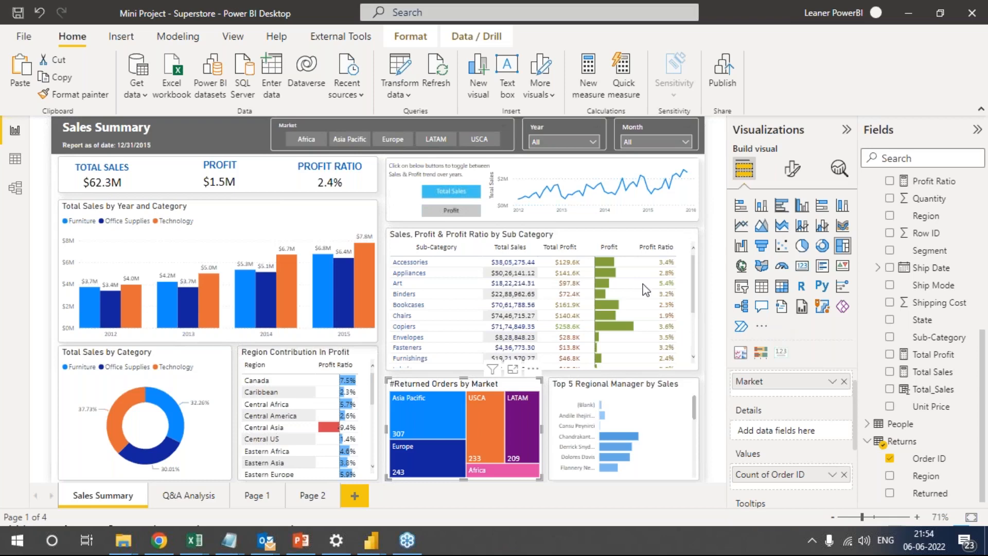
pyautogui.click(20, 185)
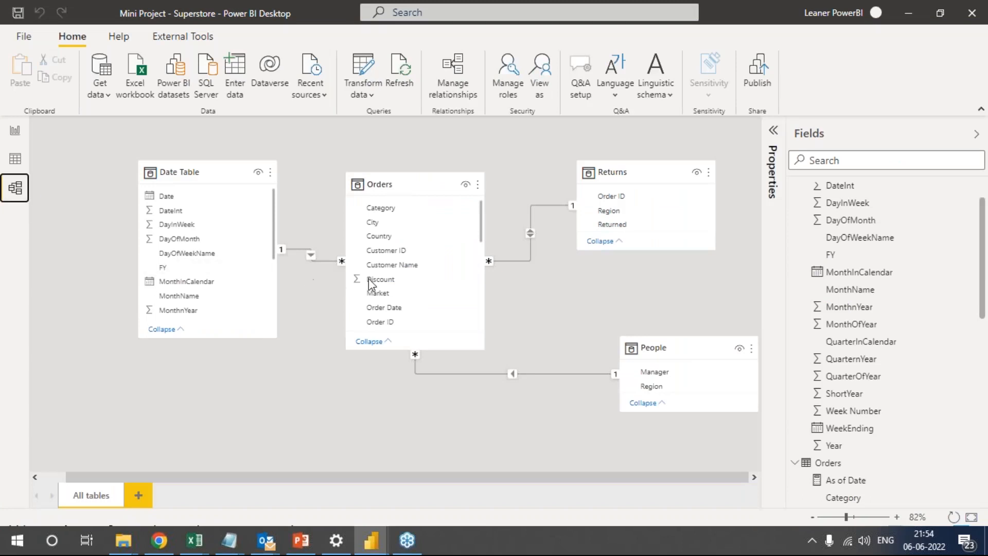
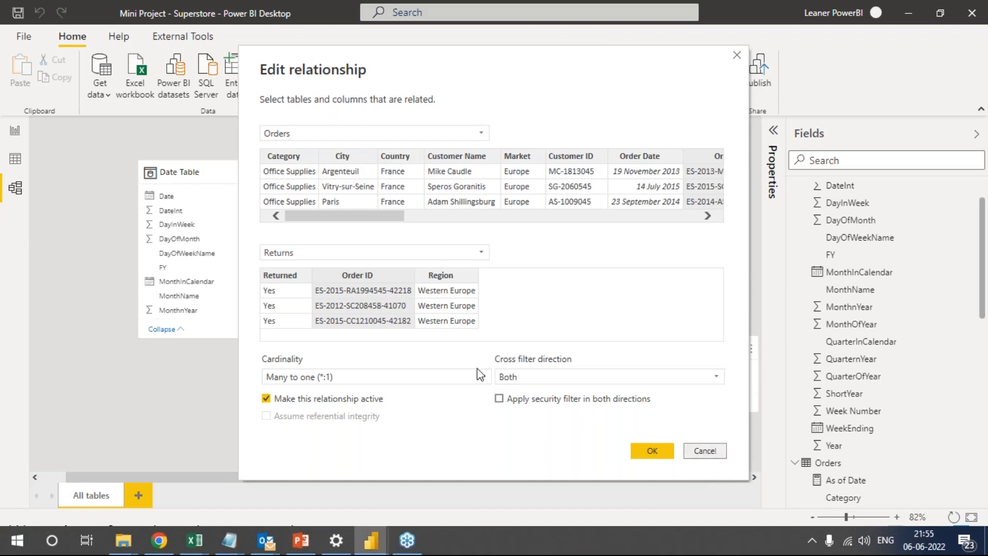
# Close the Orders to Returns relationship settings without changes, return to the report and open Page 2.
pyautogui.click(715, 453)
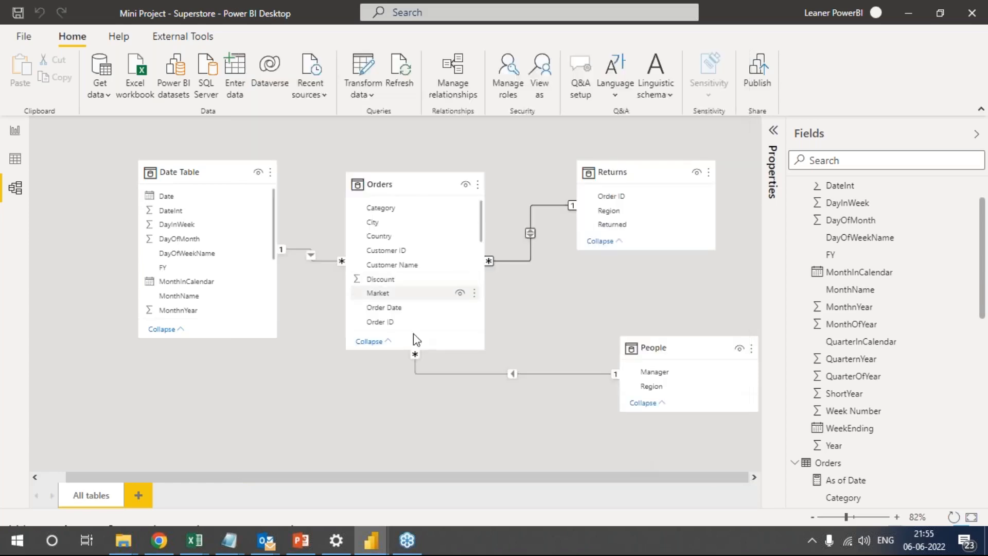
pyautogui.click(15, 130)
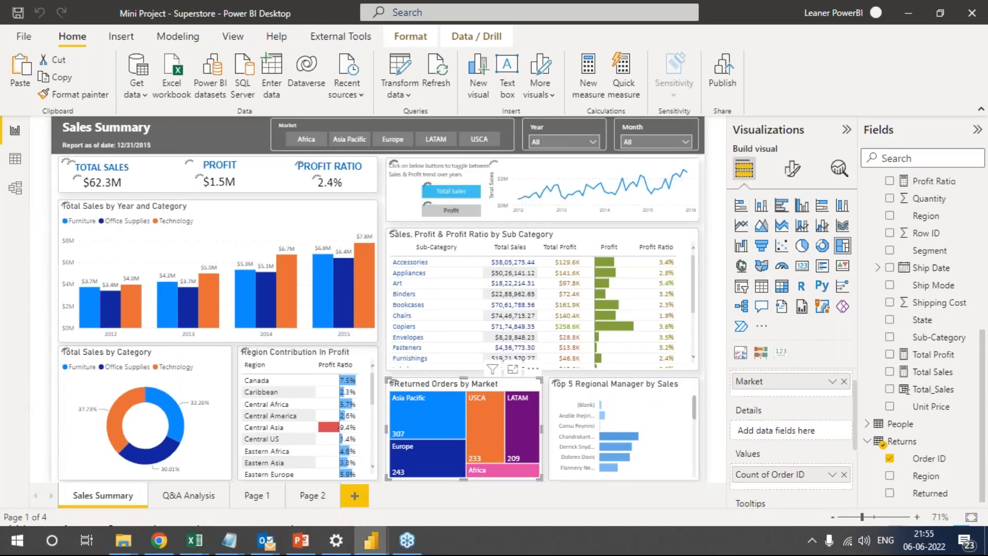
pyautogui.click(314, 496)
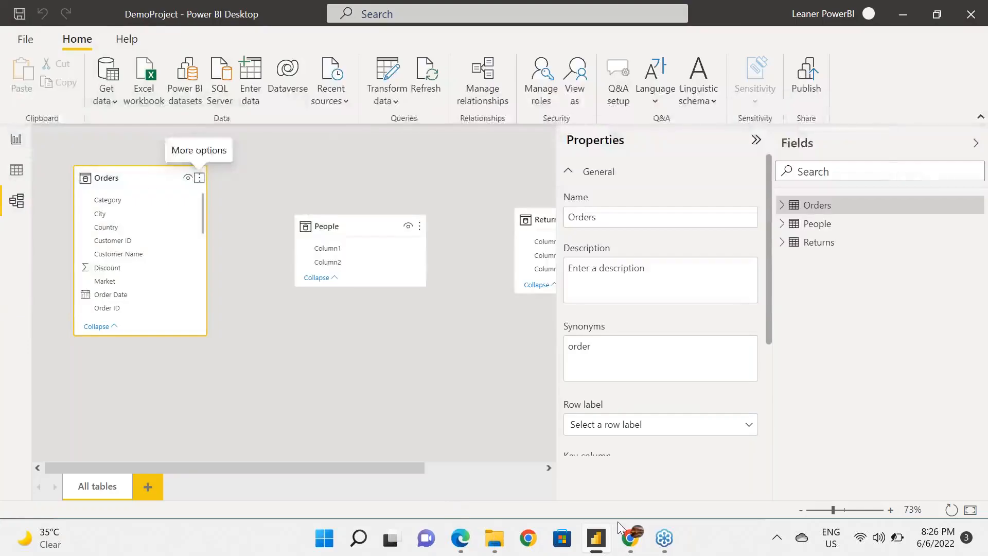
# Switch to the DemoProject file and open its Sales Summary report from the model diagram.
pyautogui.moveTo(662, 543)
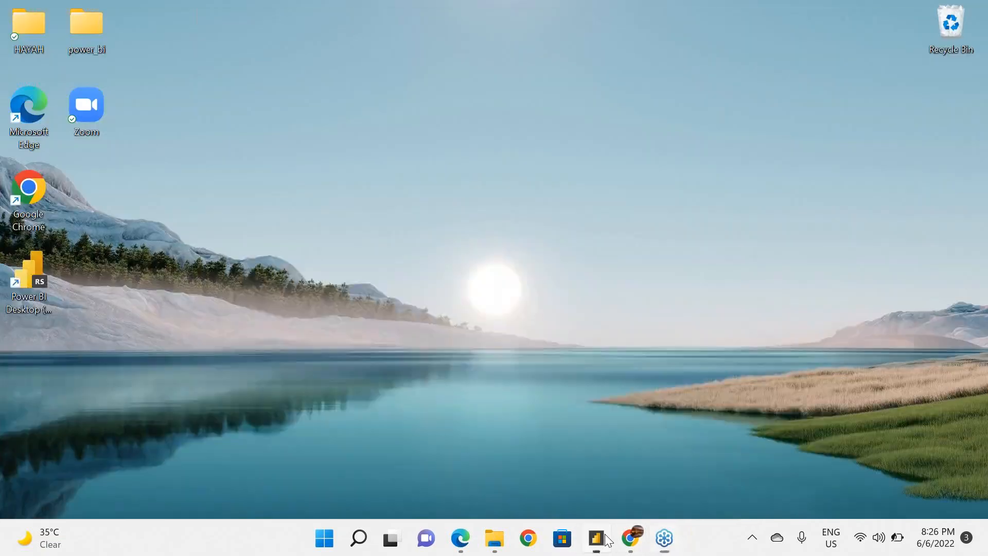
pyautogui.click(604, 537)
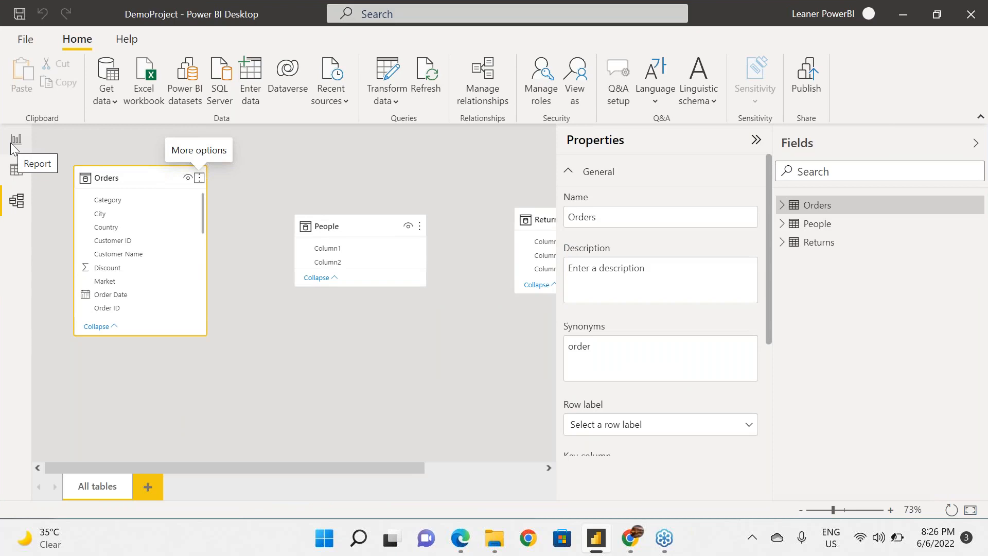
pyautogui.click(16, 140)
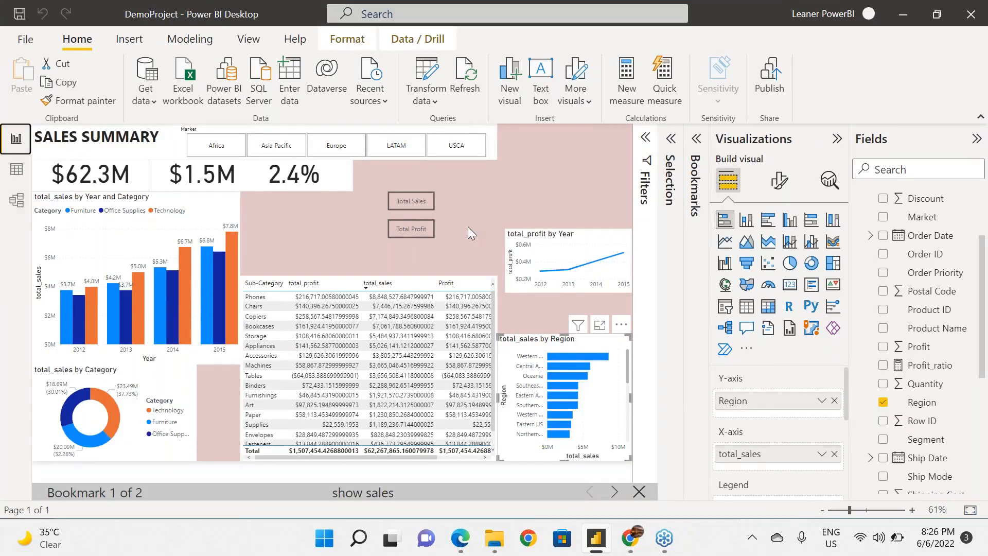
# Select the Total Sales button, expand the Selection and Bookmarks panes, and keep the Filters pane collapsed.
pyautogui.click(422, 202)
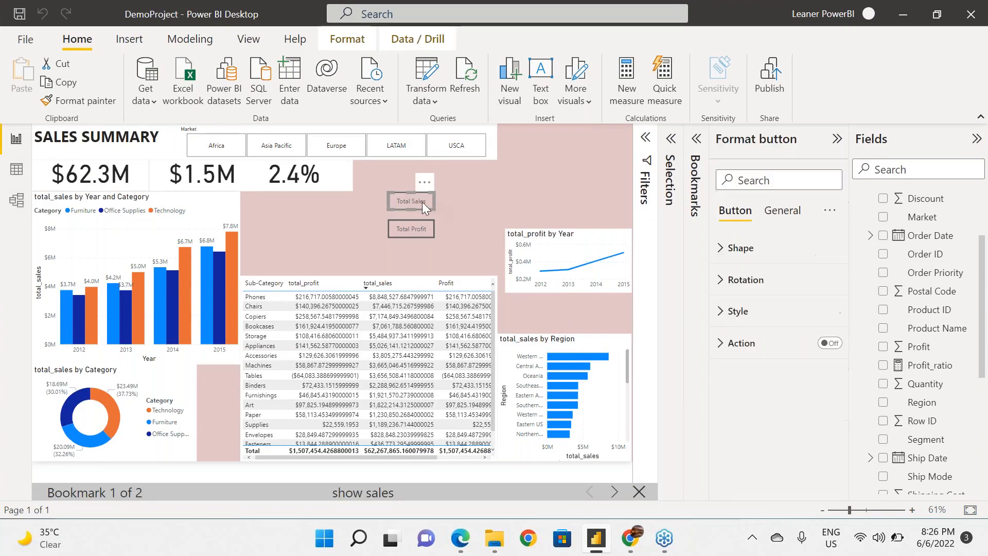
pyautogui.click(644, 139)
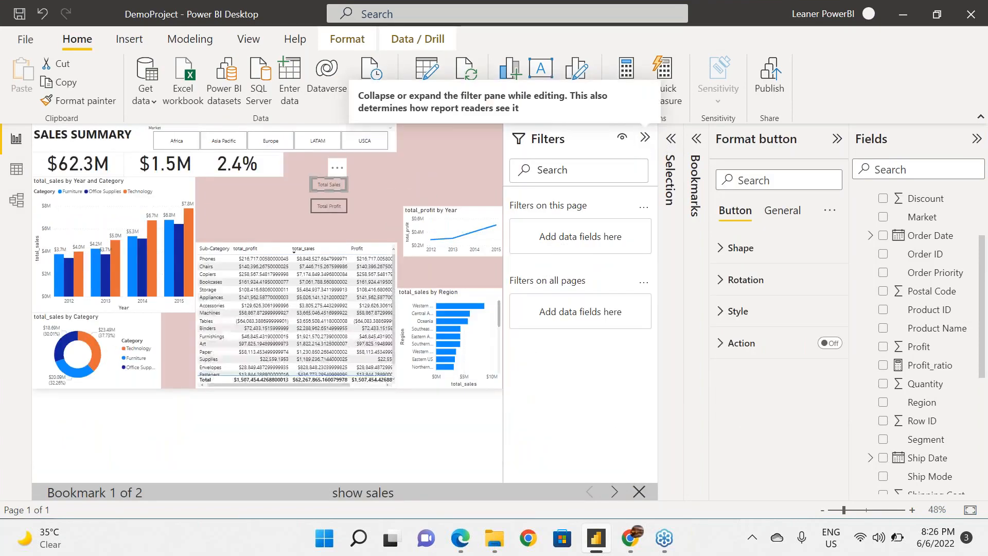
pyautogui.click(670, 146)
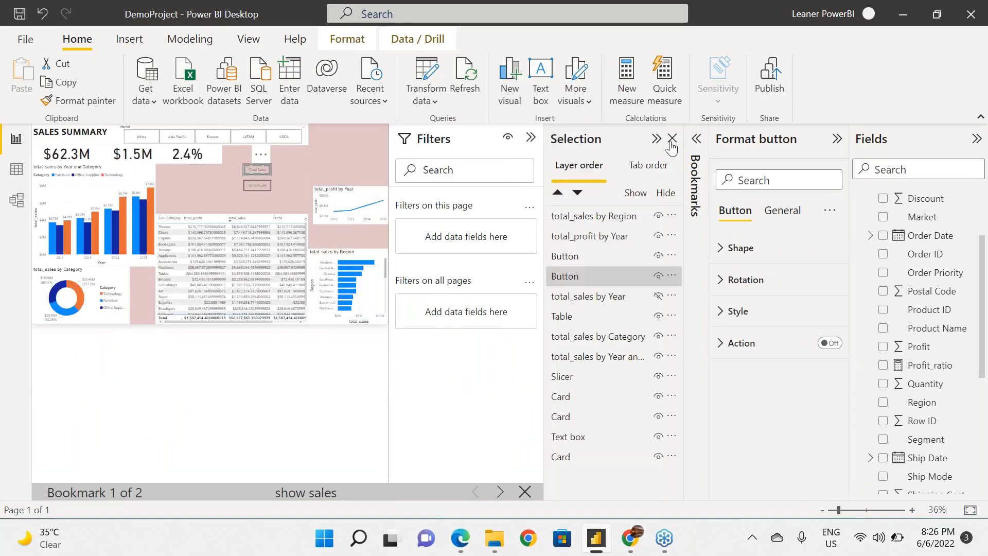
pyautogui.click(697, 143)
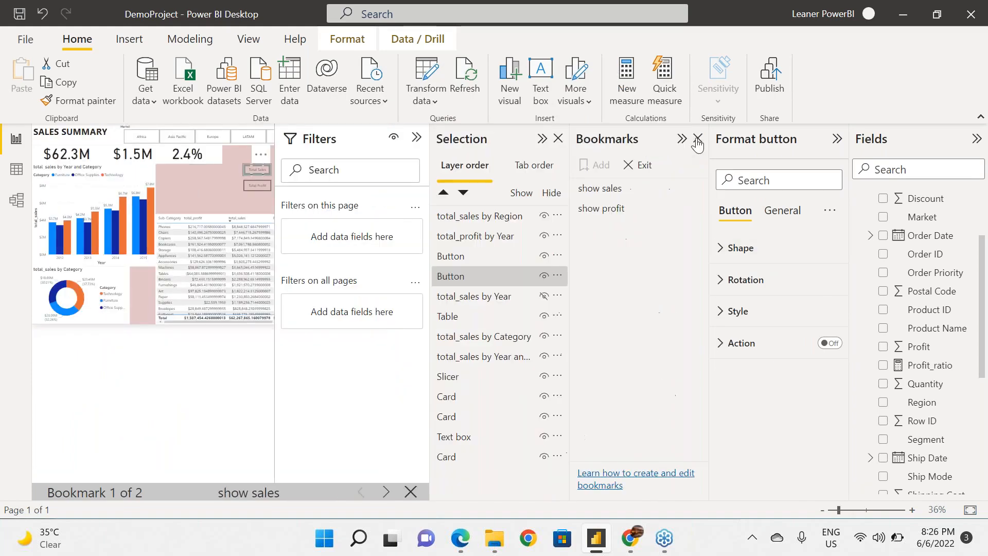
pyautogui.click(417, 137)
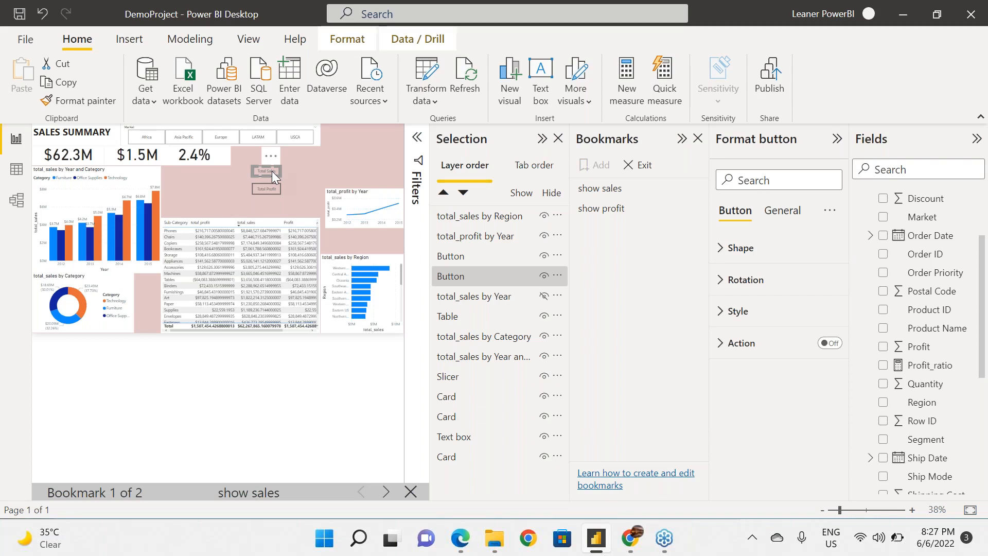
# Test the show sales and show profit bookmarks against the visuals' visibility, and exit the bookmark view.
pyautogui.click(625, 195)
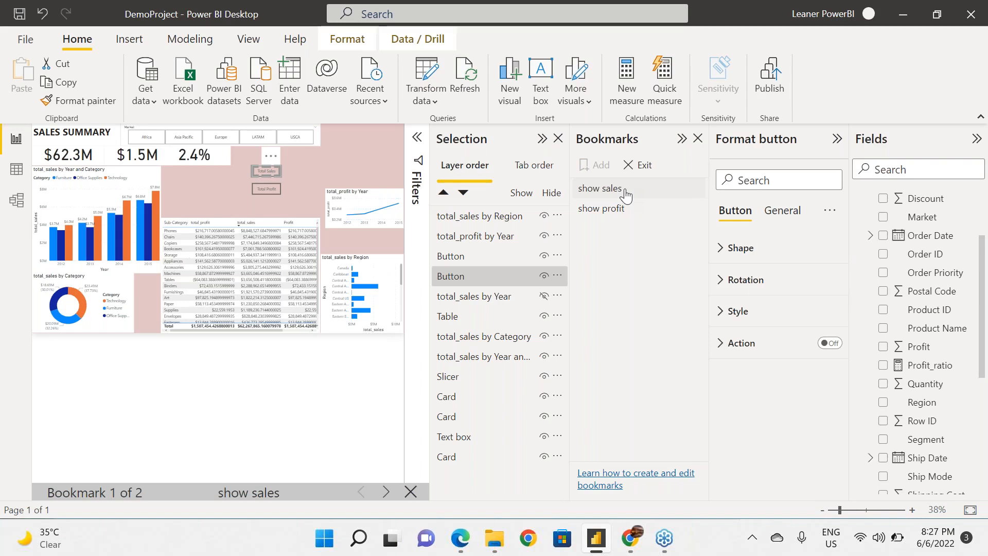
pyautogui.click(619, 214)
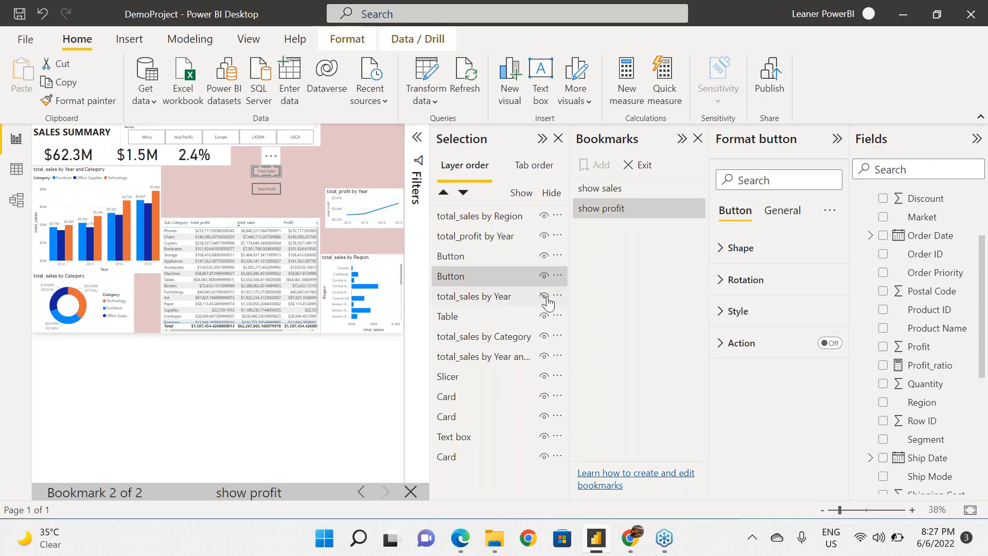
pyautogui.click(555, 279)
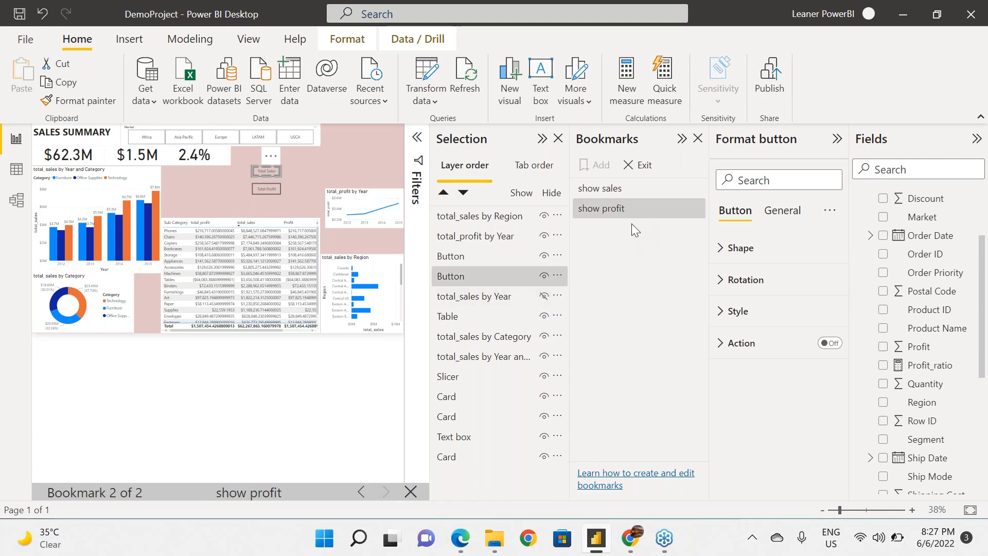
pyautogui.click(699, 191)
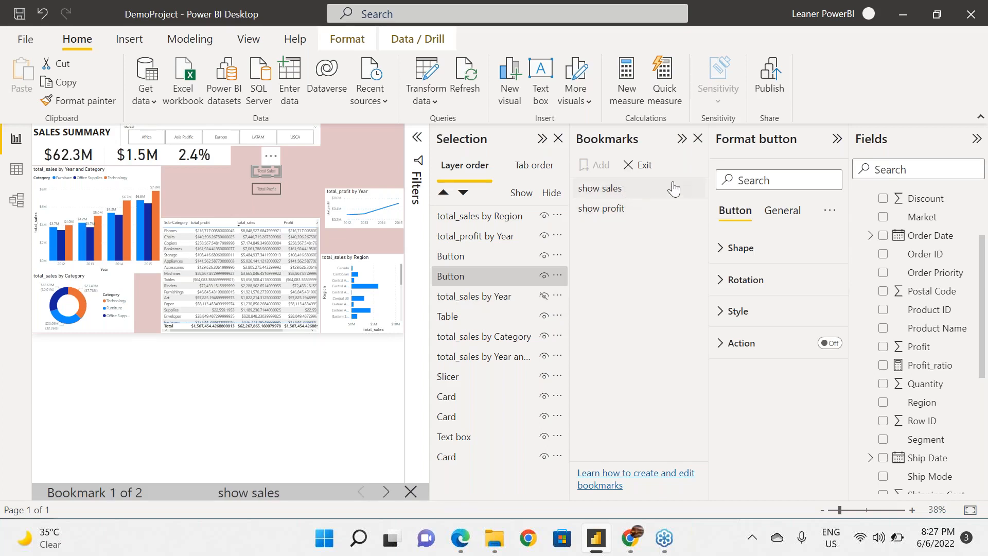
pyautogui.click(635, 170)
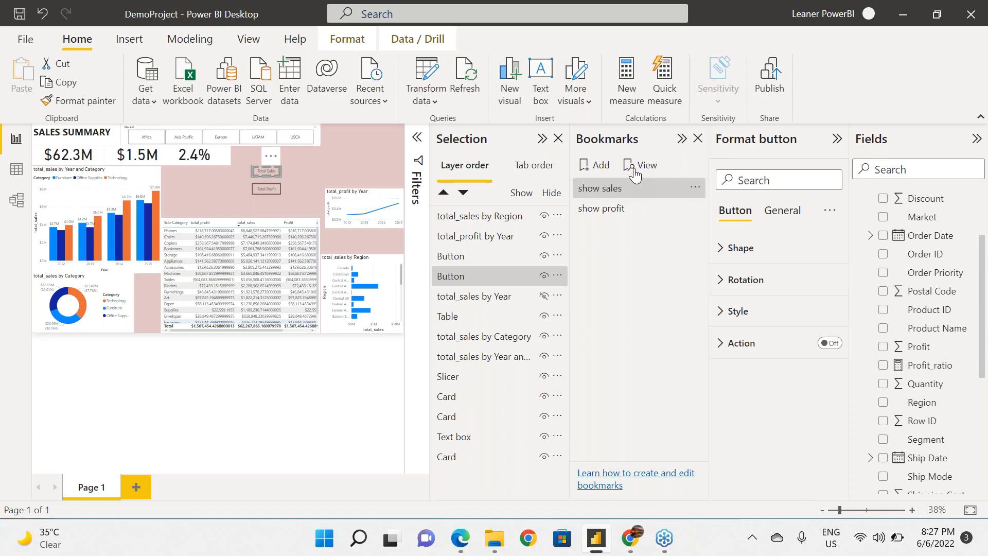
# Delete the existing show sales and show profit bookmarks.
pyautogui.click(695, 190)
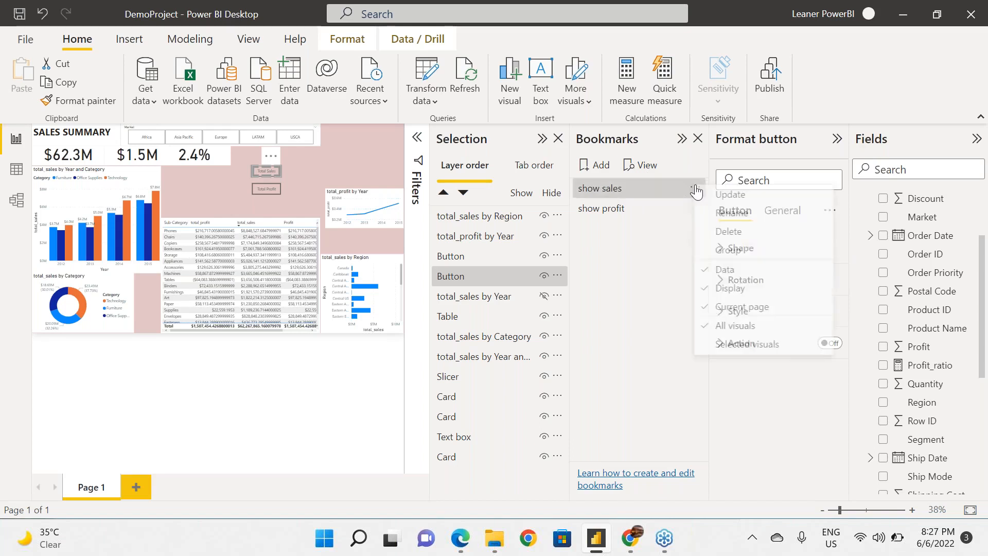
pyautogui.click(725, 233)
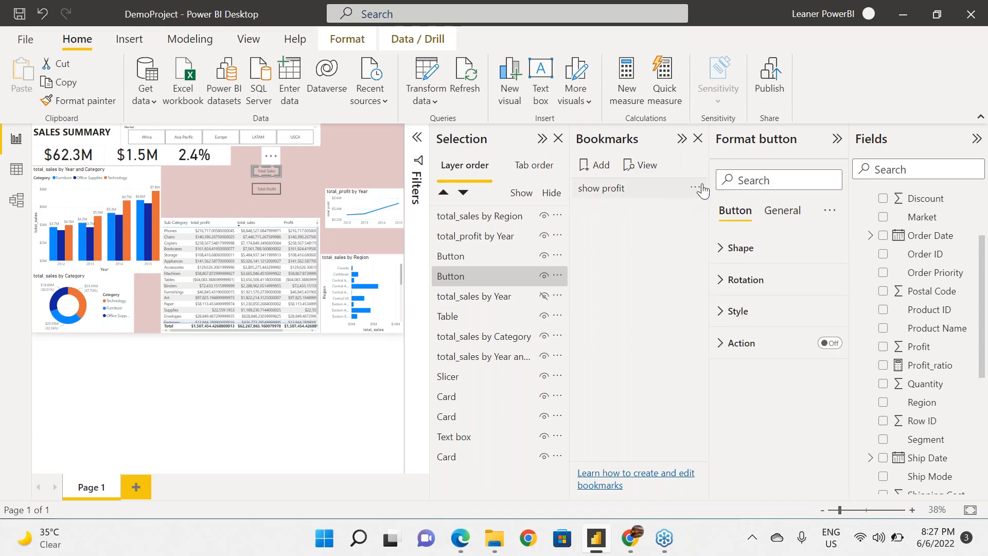
pyautogui.click(697, 188)
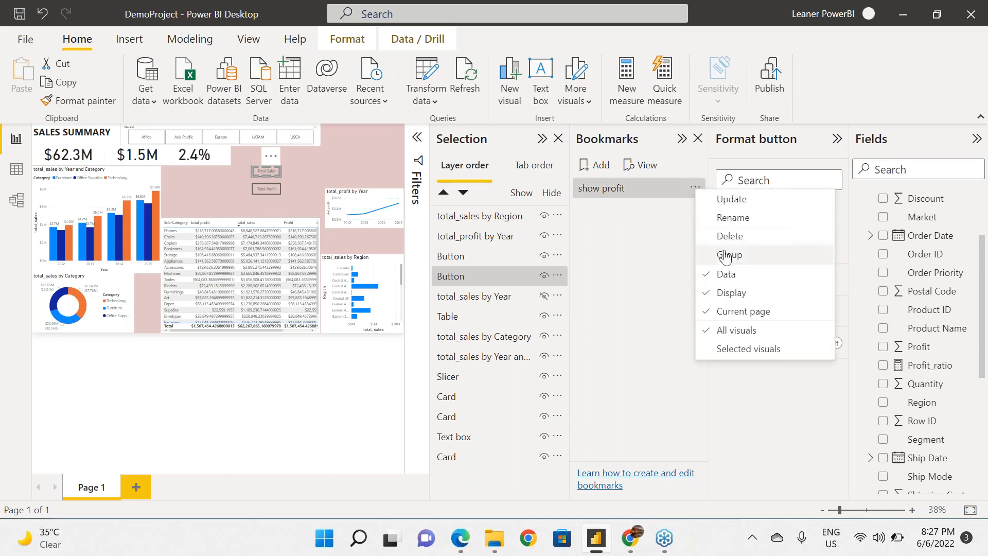
pyautogui.click(725, 235)
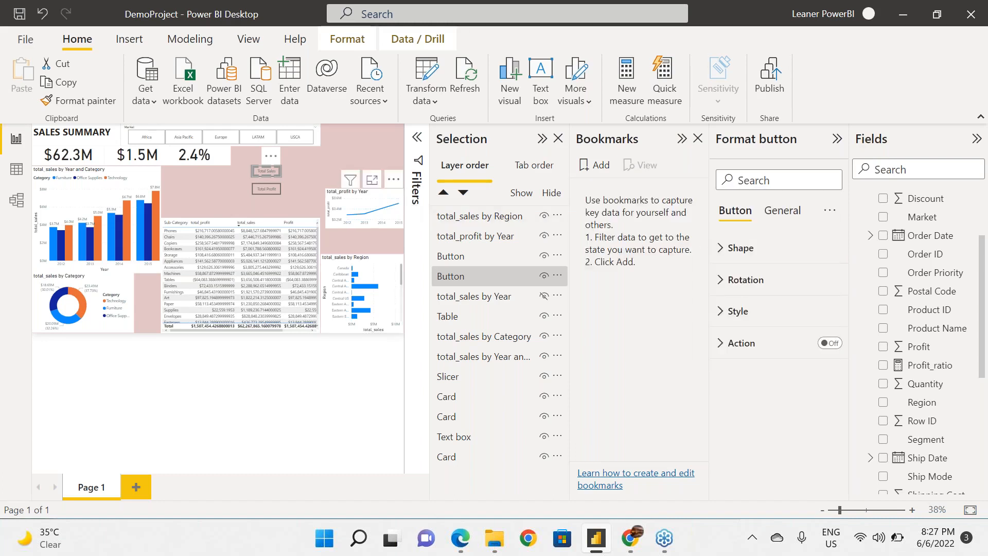
# Show the total_sales by Year line chart to identify it on the page, and hide it again.
pyautogui.click(544, 296)
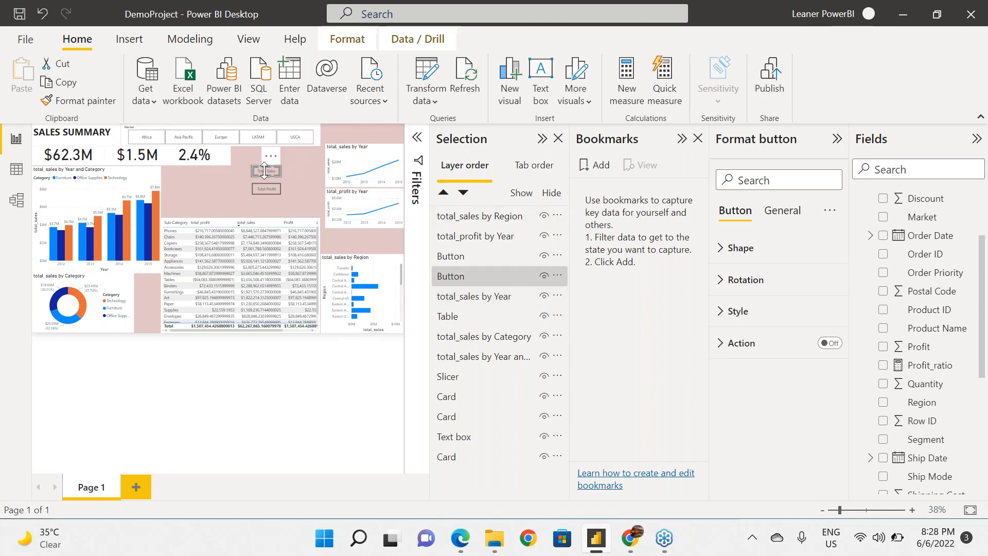
pyautogui.click(350, 164)
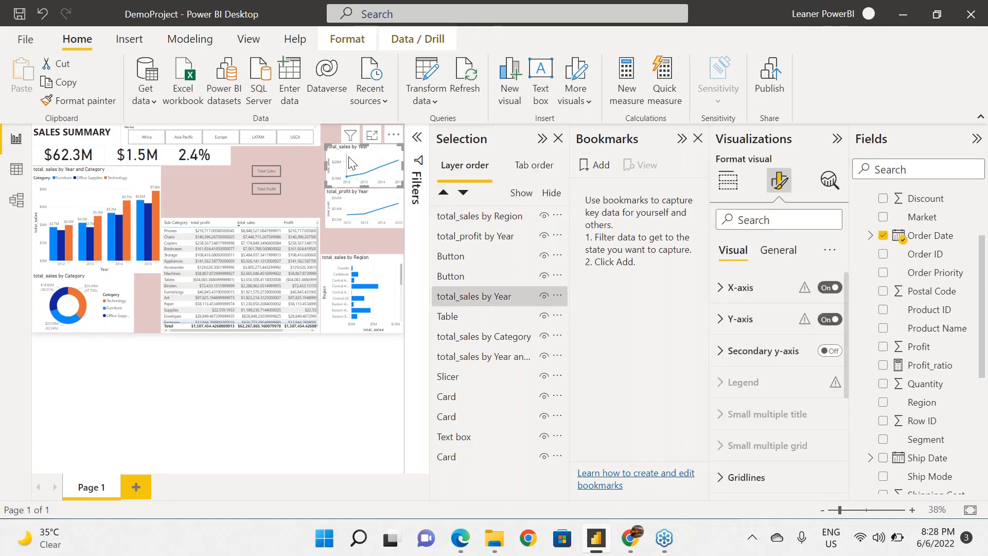
pyautogui.click(545, 297)
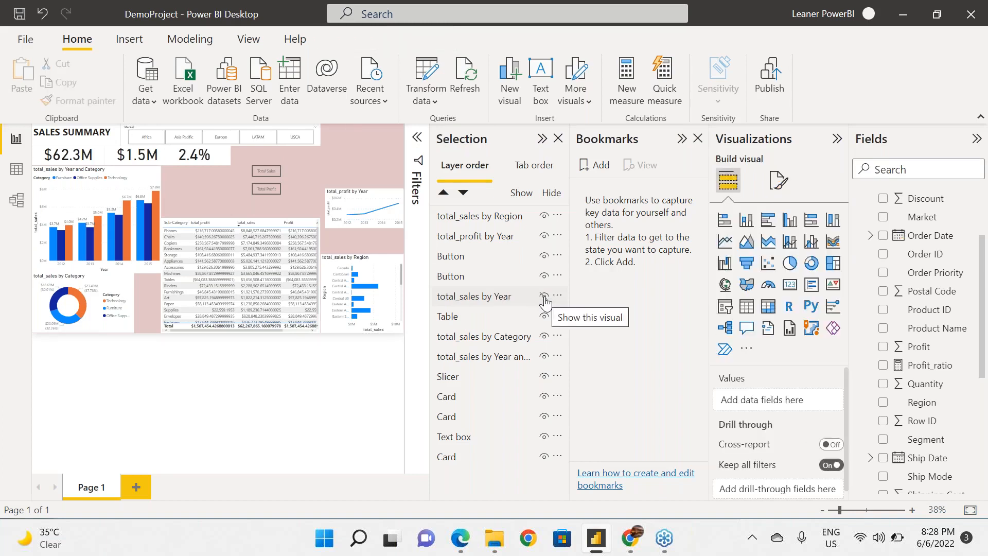
# Add a bookmark named "show profit" for the view with total_sales by Year hidden, and update it.
pyautogui.click(599, 176)
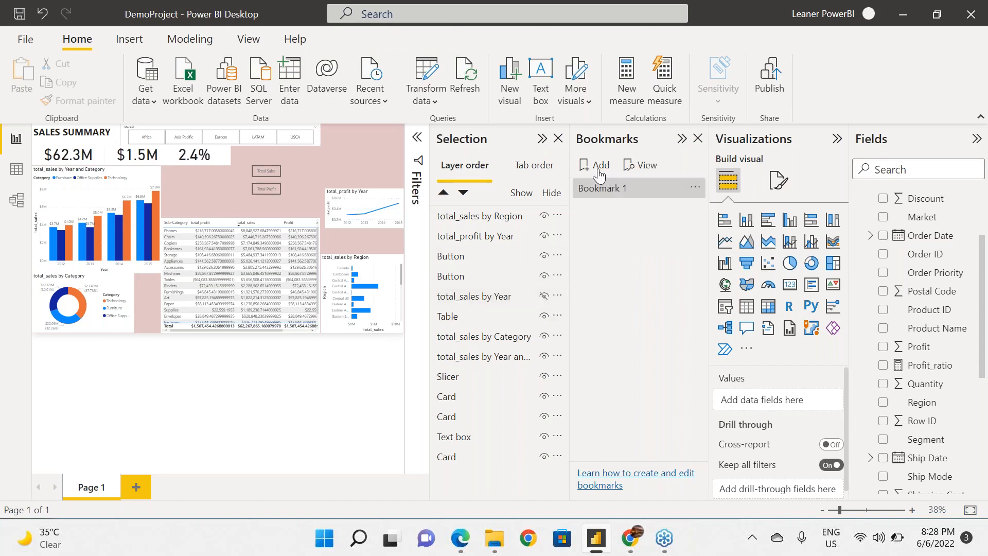
pyautogui.click(695, 187)
pyautogui.click(722, 213)
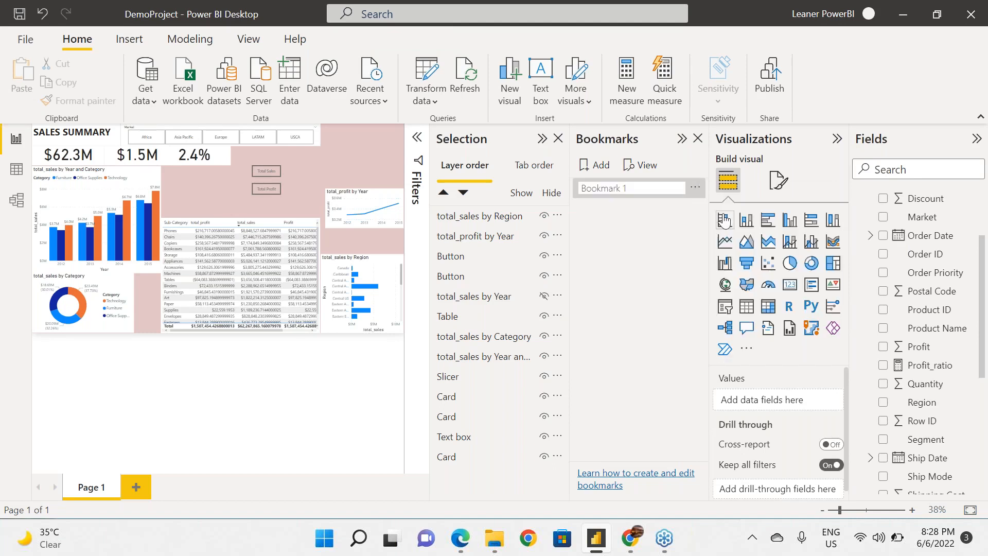
pyautogui.write('sho')
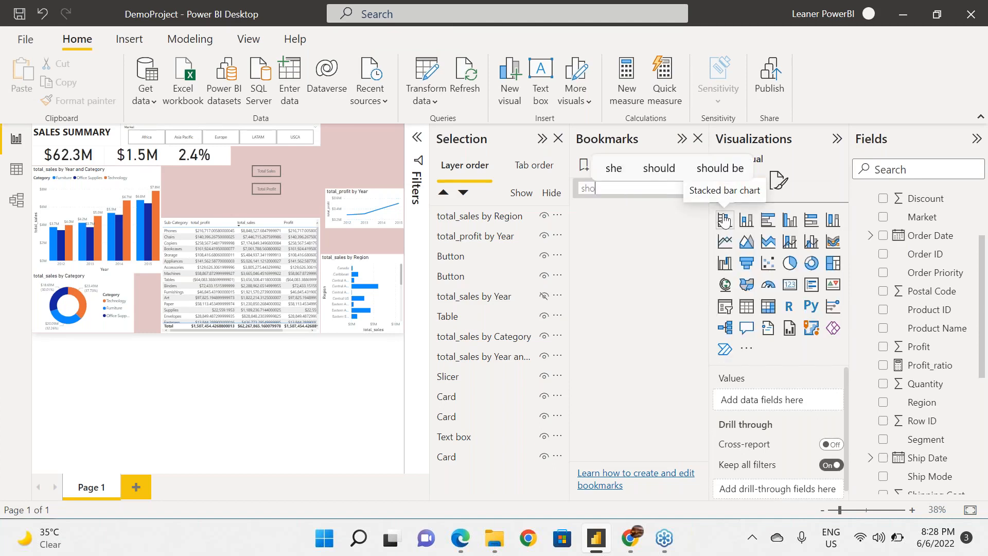
pyautogui.write('w profit')
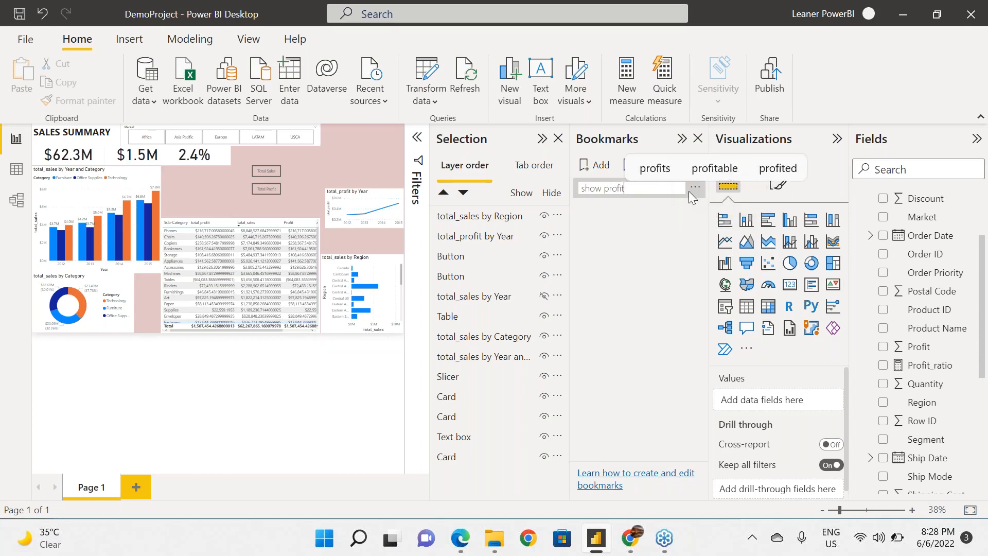
pyautogui.press('Return')
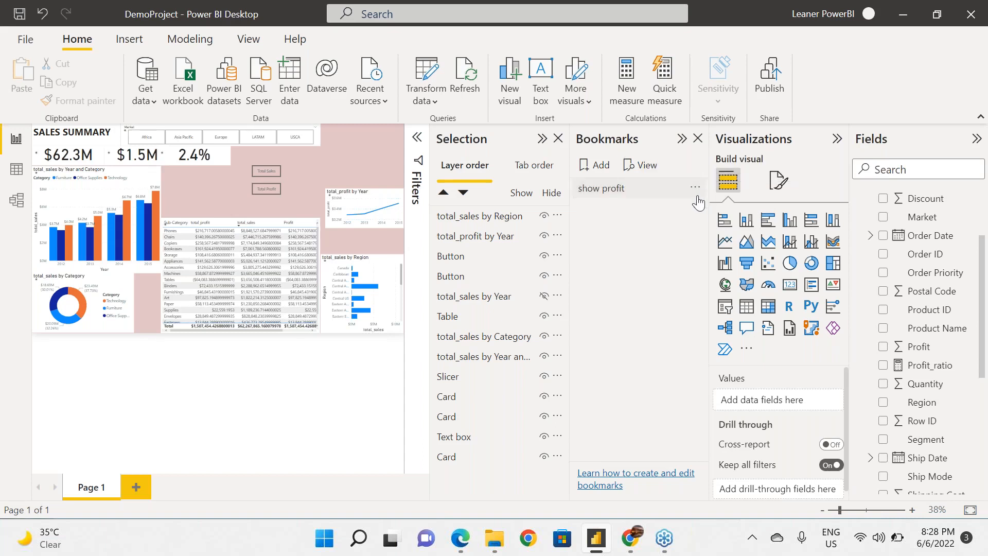
pyautogui.click(697, 190)
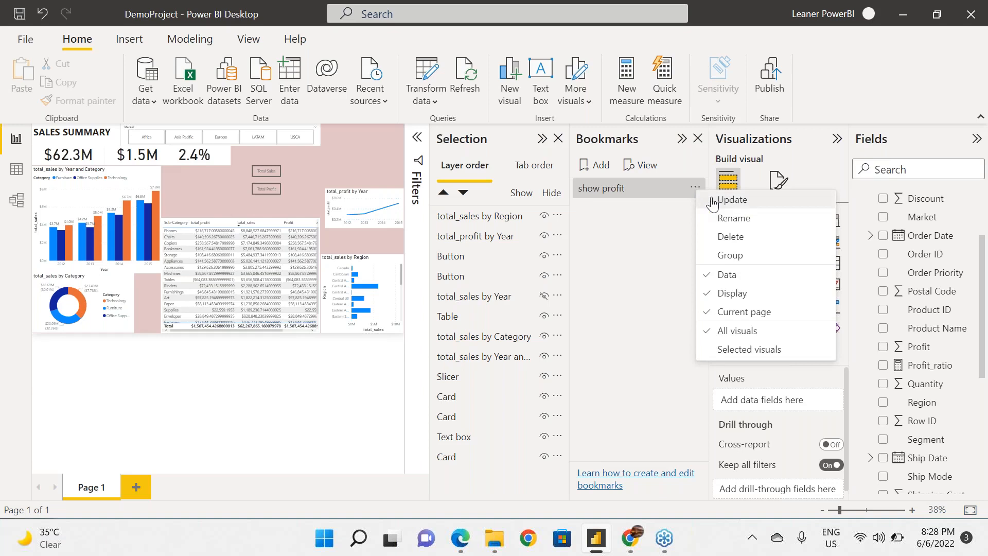
pyautogui.click(712, 198)
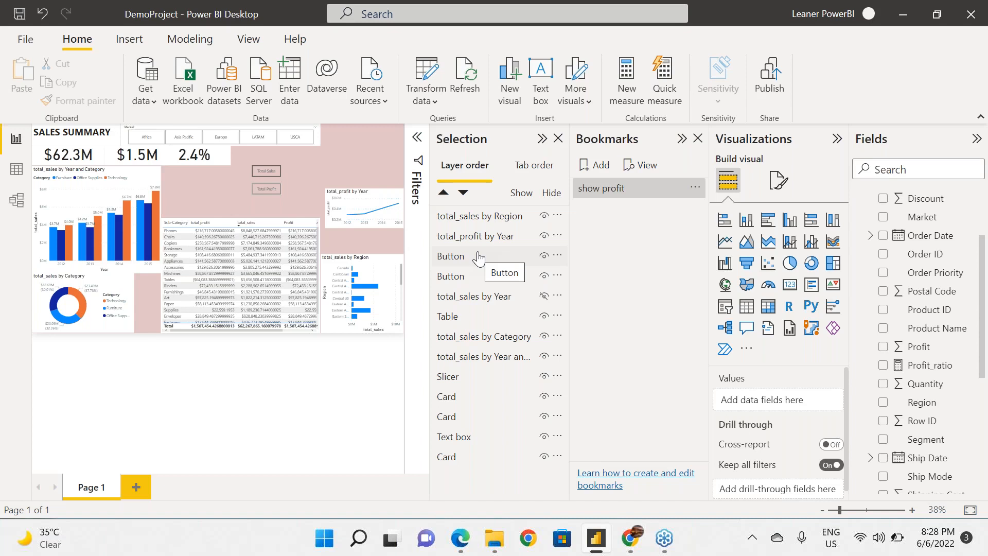
# Add a bookmark named "show sales" for the view with total_sales by Year shown and total_profit by Year hidden.
pyautogui.click(543, 297)
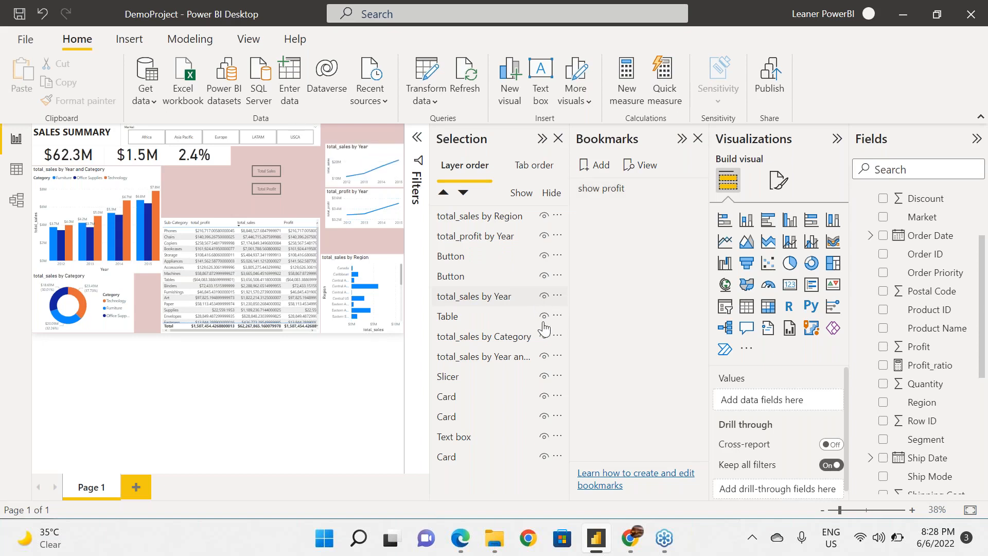
pyautogui.click(544, 237)
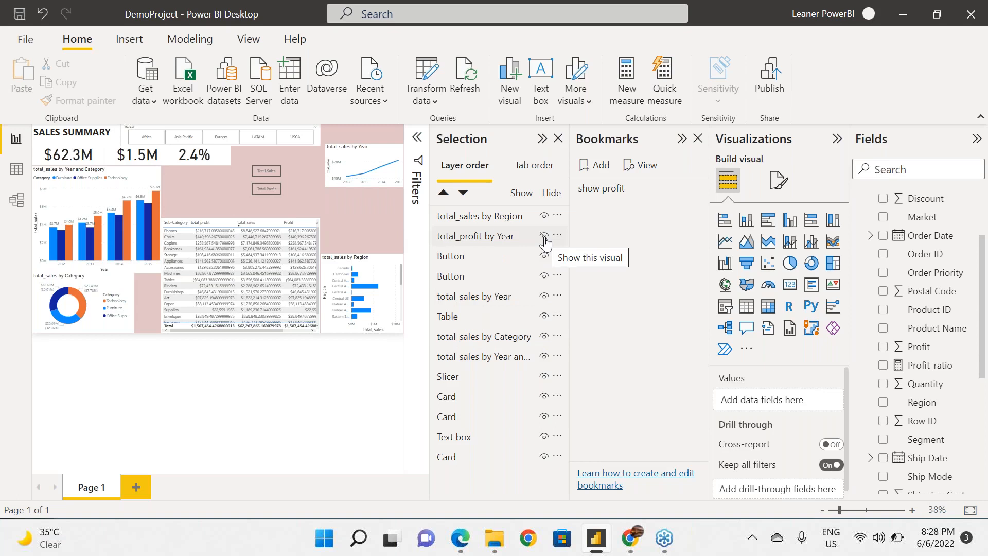
pyautogui.click(596, 164)
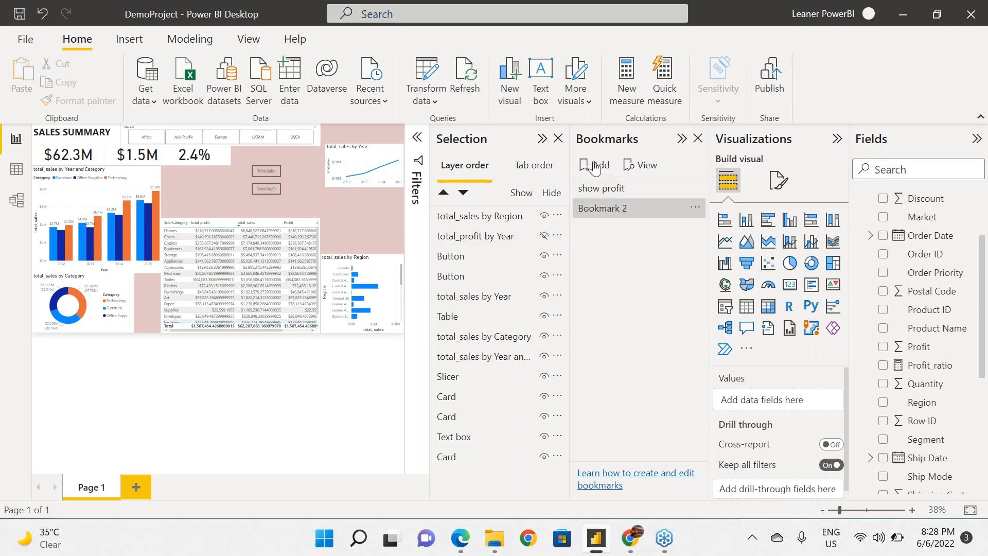
pyautogui.click(695, 207)
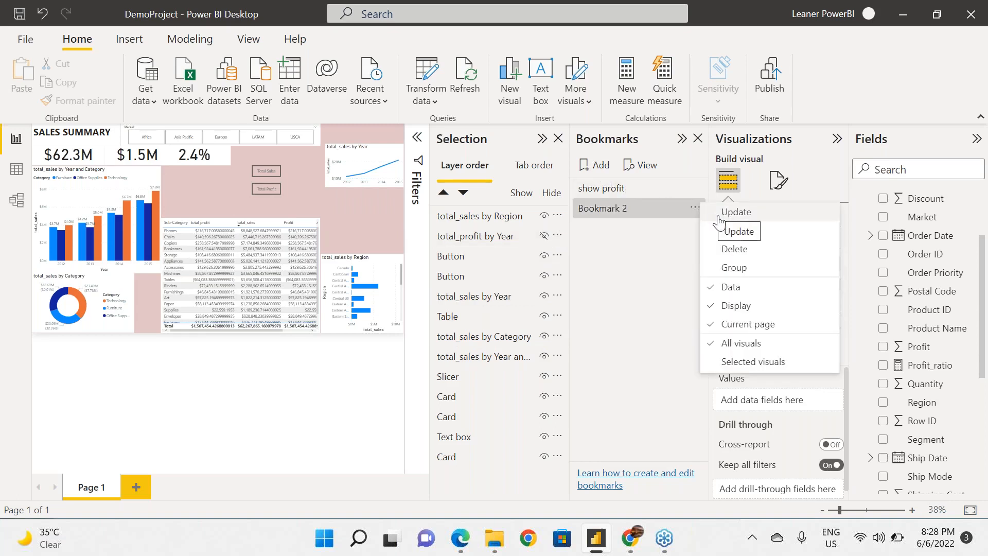
pyautogui.click(726, 231)
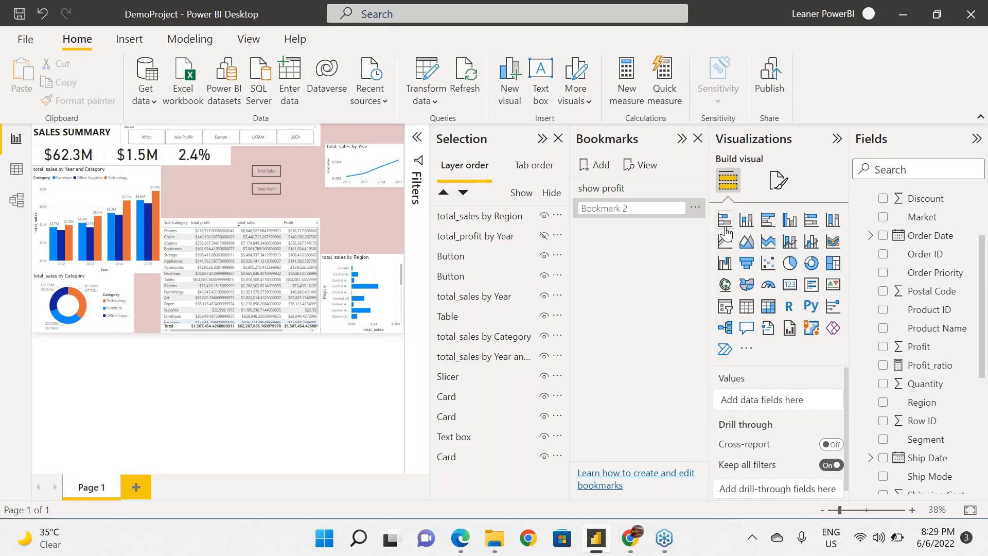
pyautogui.write('show sales')
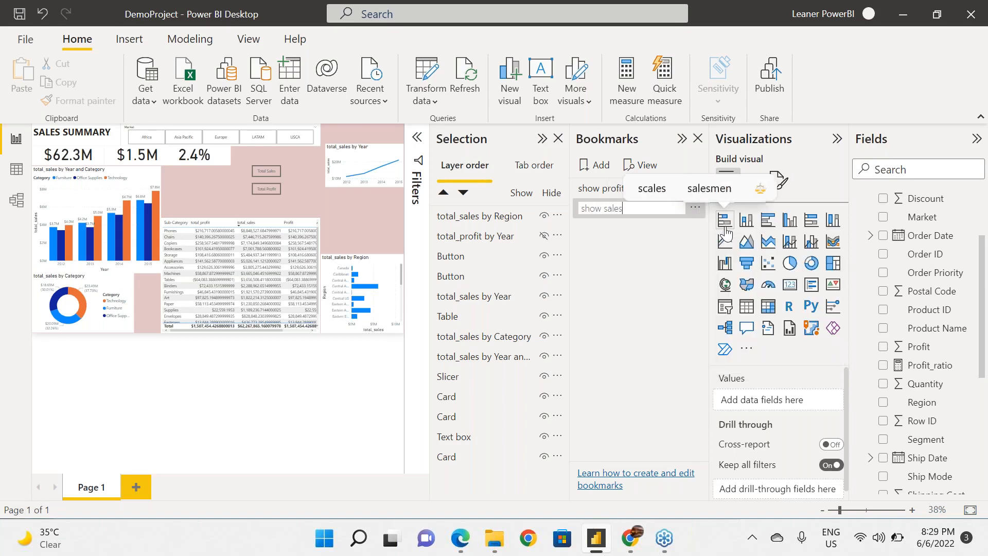
pyautogui.click(700, 217)
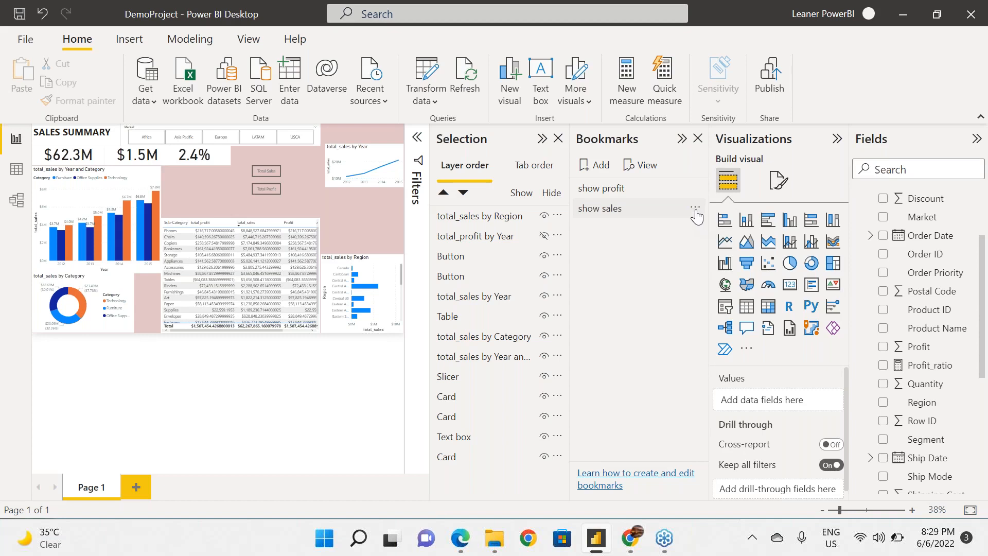
# Update the show sales bookmark with the current view, and show the total_profit by Year chart again.
pyautogui.click(695, 209)
pyautogui.click(716, 224)
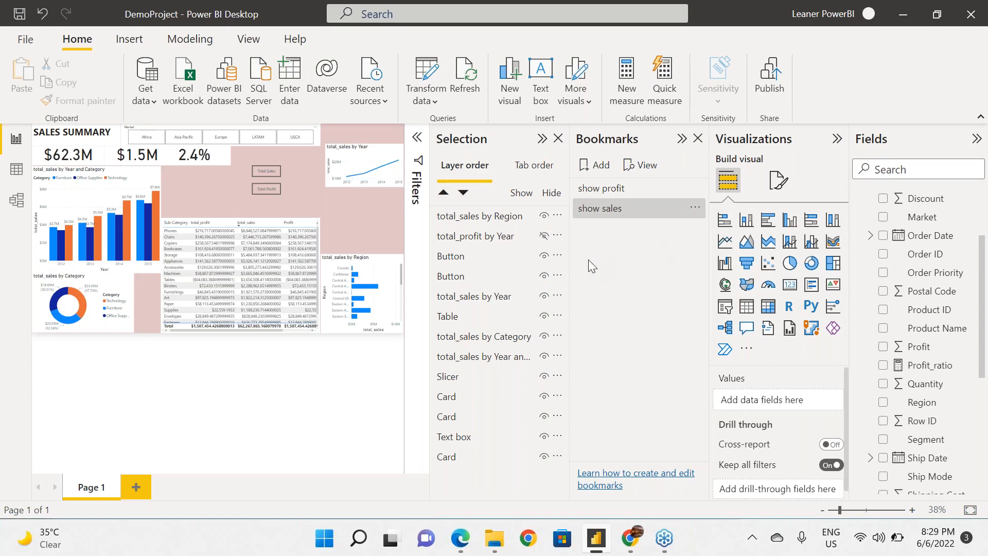
pyautogui.click(544, 236)
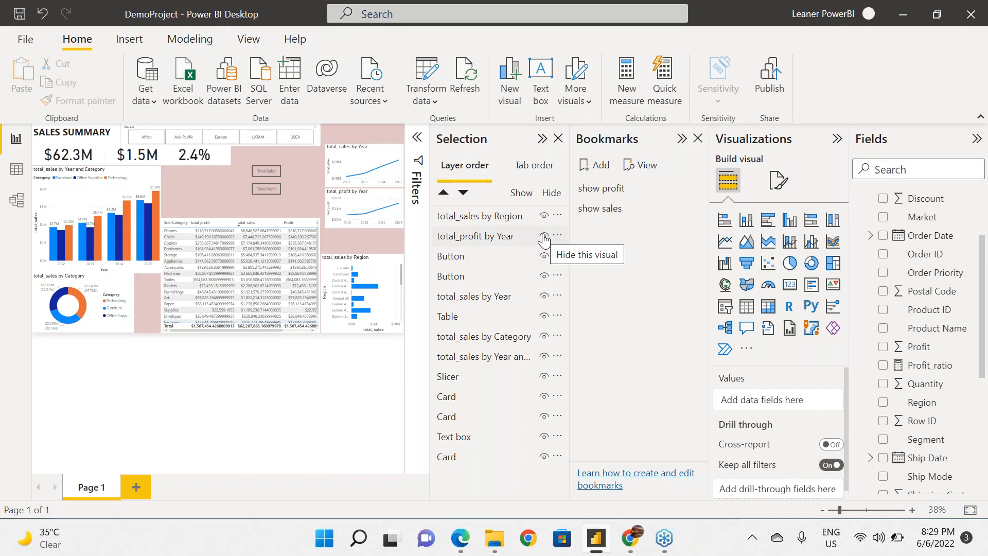
# Turn on the action of the Total Sales button and set its type to Bookmark.
pyautogui.click(269, 170)
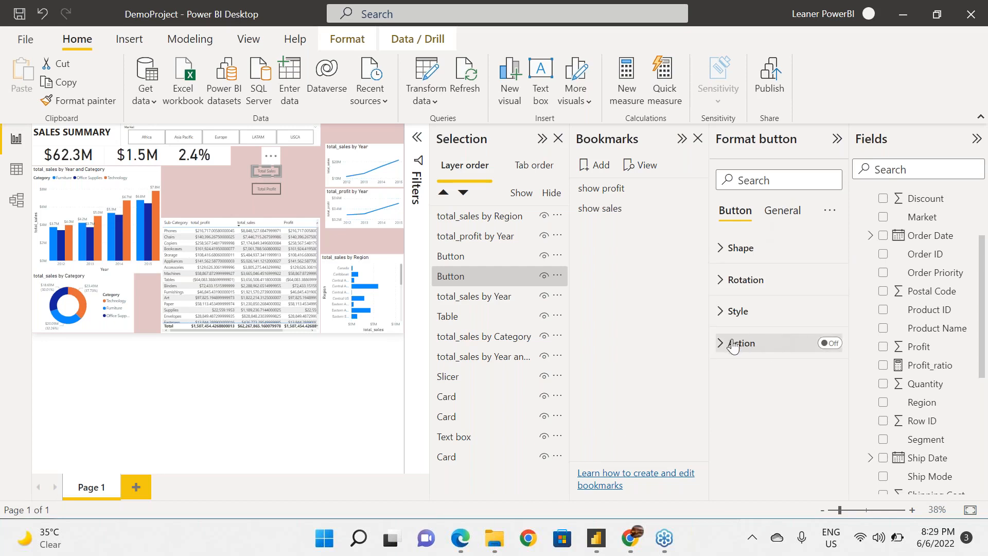
pyautogui.click(826, 344)
pyautogui.click(724, 345)
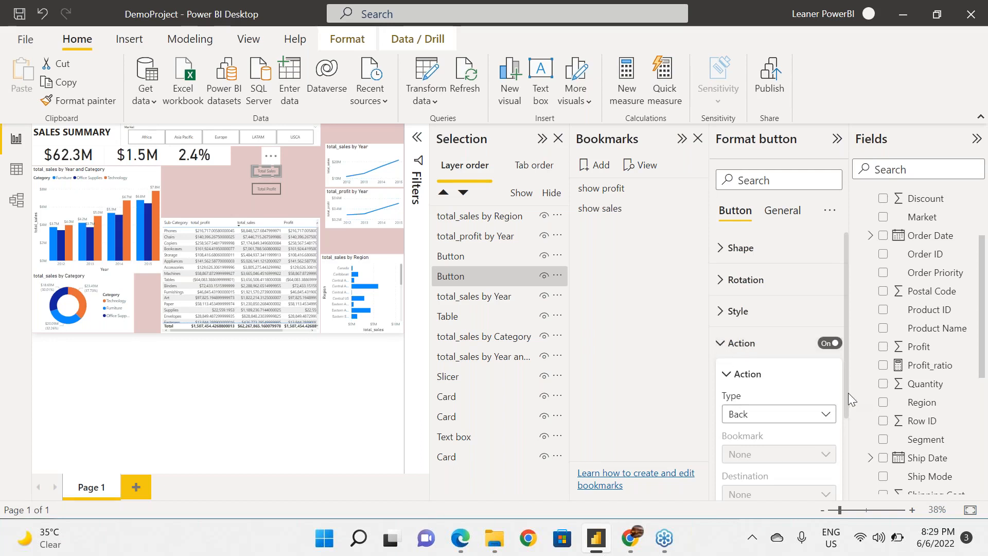
pyautogui.moveTo(848, 393); pyautogui.dragTo(866, 454)
pyautogui.click(824, 338)
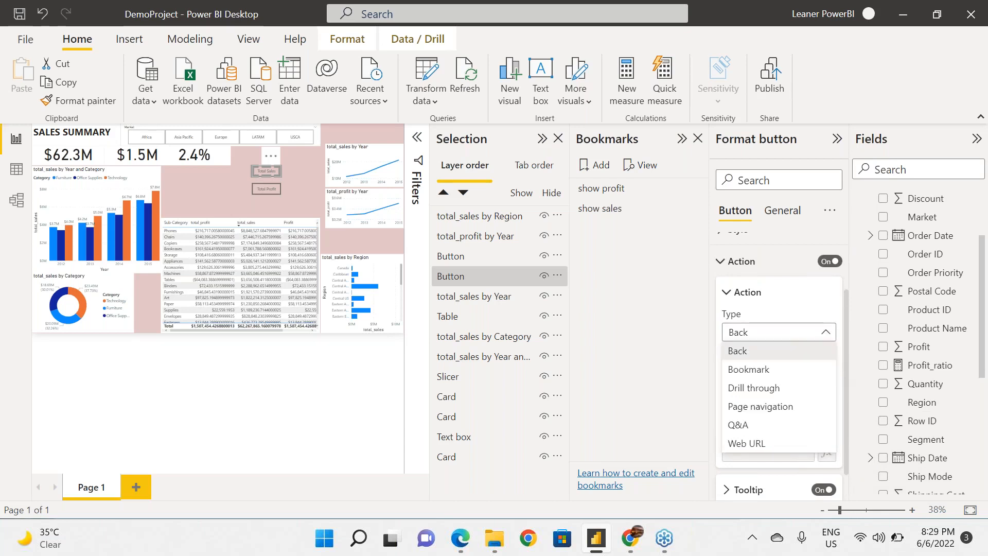
pyautogui.click(800, 354)
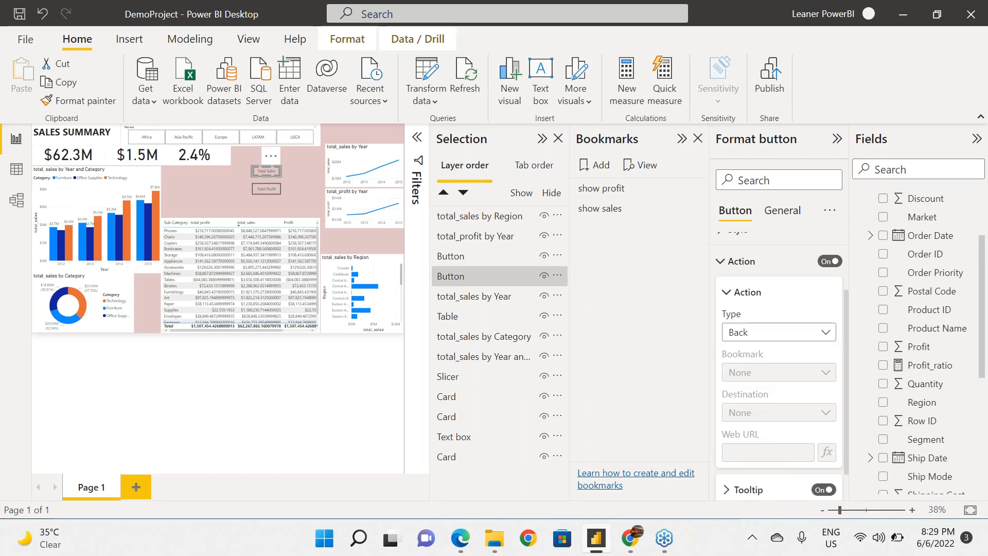
pyautogui.click(819, 335)
pyautogui.click(784, 370)
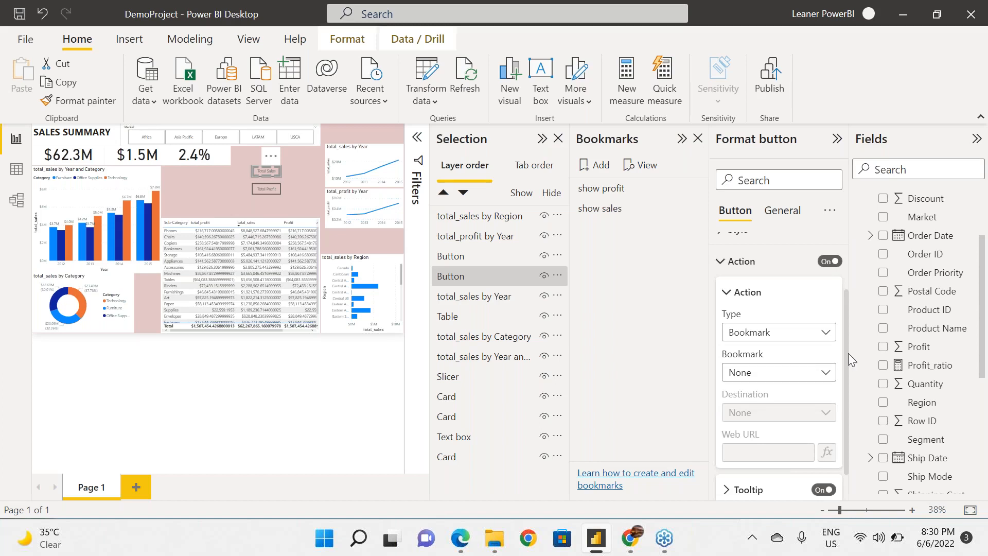
# Assign the show sales bookmark to the Total Sales button's action.
pyautogui.click(821, 374)
pyautogui.click(819, 379)
pyautogui.click(824, 375)
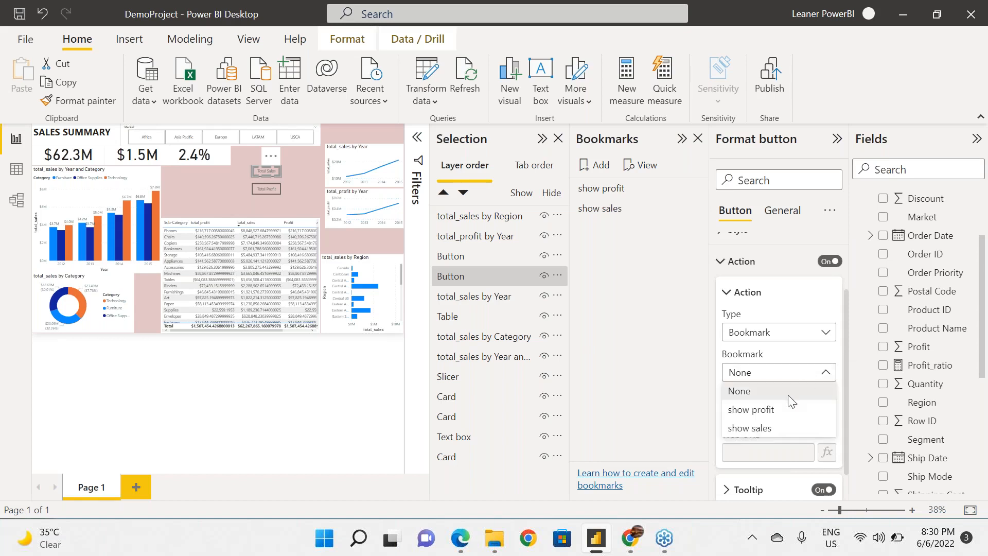
pyautogui.click(771, 429)
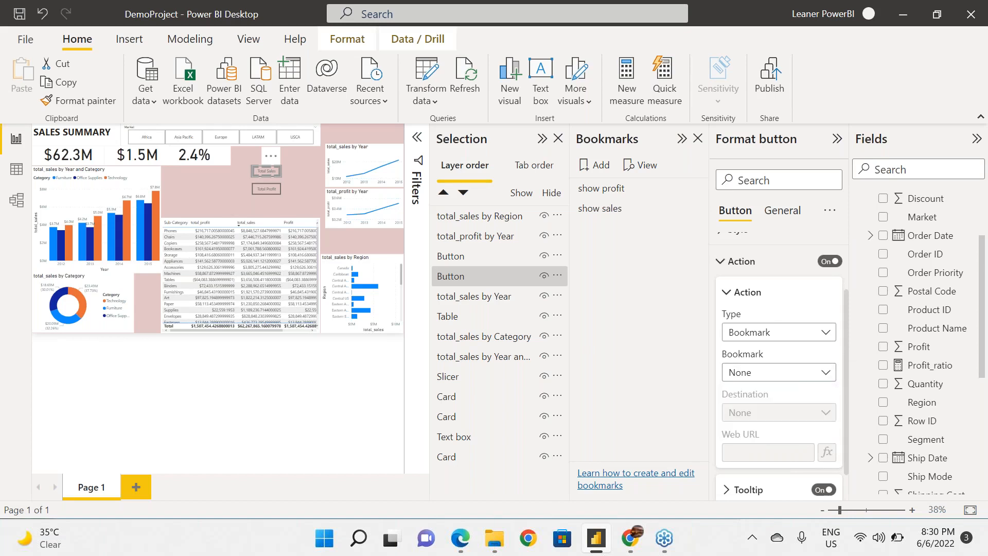
pyautogui.moveTo(845, 339); pyautogui.dragTo(853, 303)
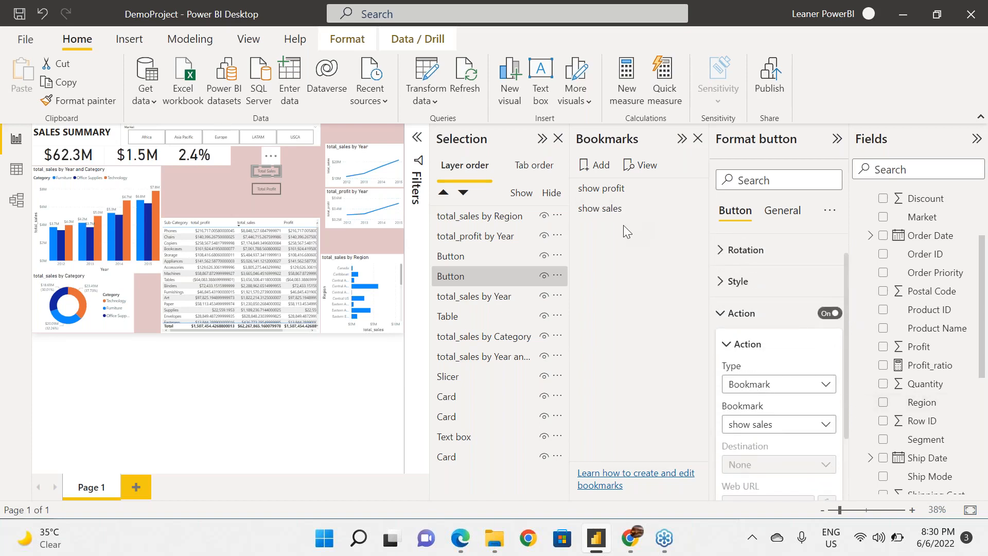
# Turn on the action of the Total Profit button and set its type to Bookmark.
pyautogui.click(262, 182)
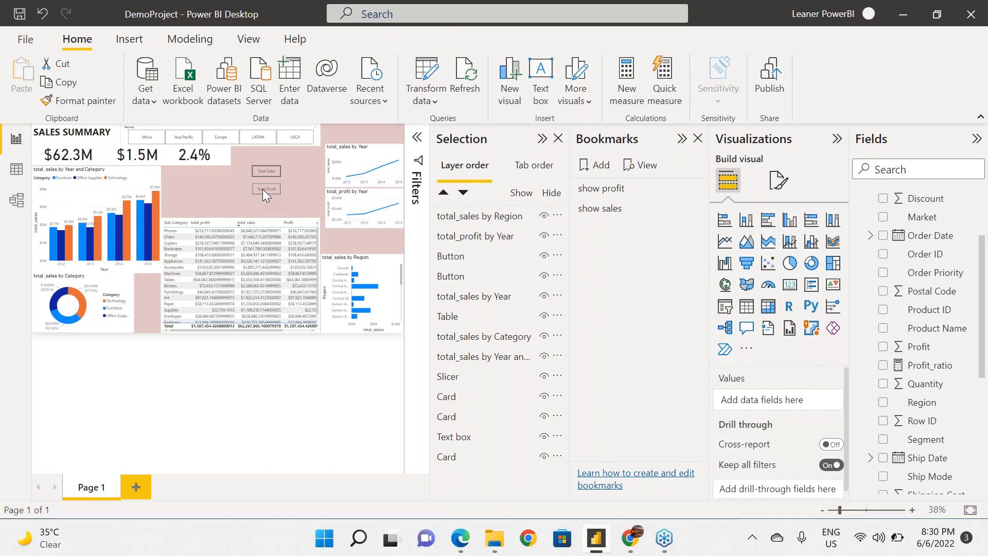
pyautogui.click(262, 190)
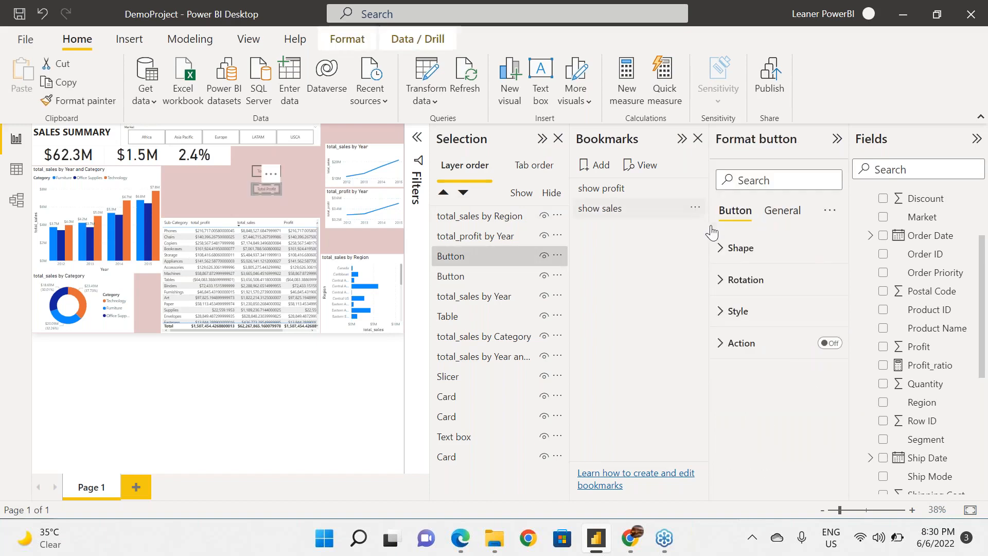
pyautogui.click(824, 344)
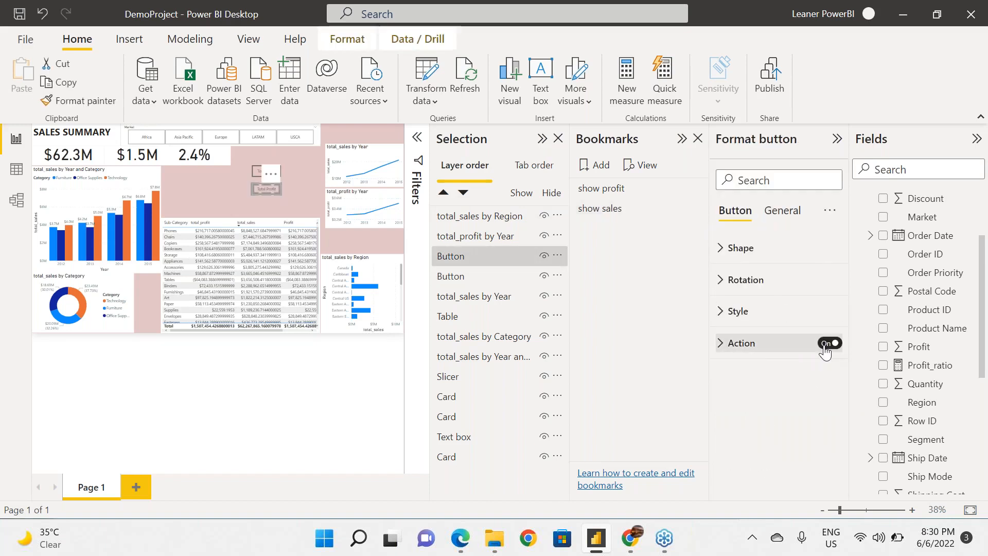
pyautogui.click(720, 344)
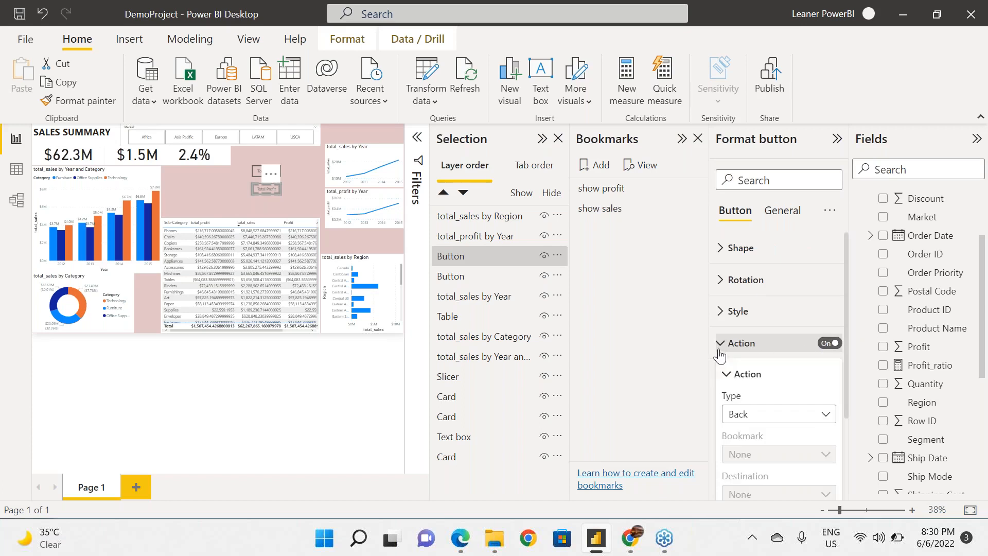
pyautogui.click(826, 416)
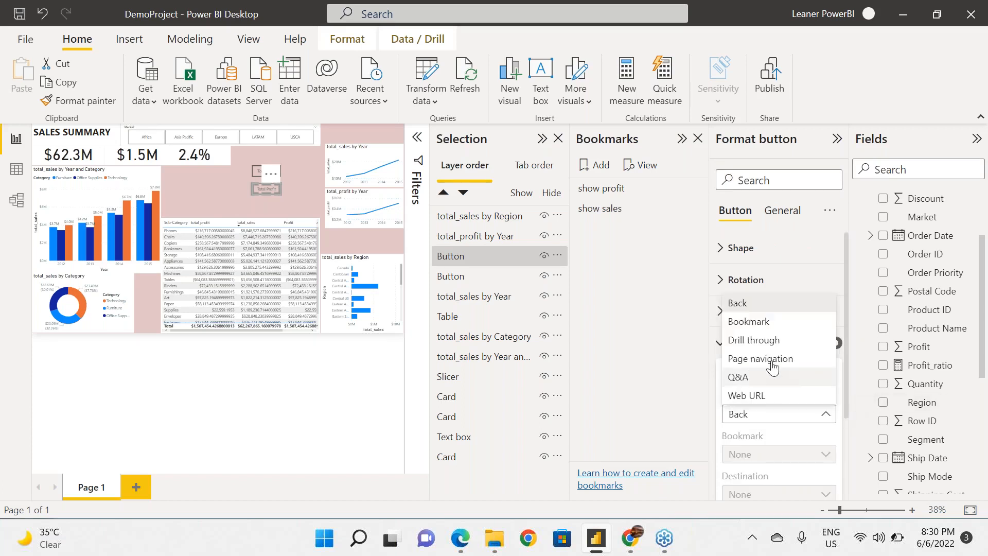
pyautogui.click(782, 323)
pyautogui.click(826, 416)
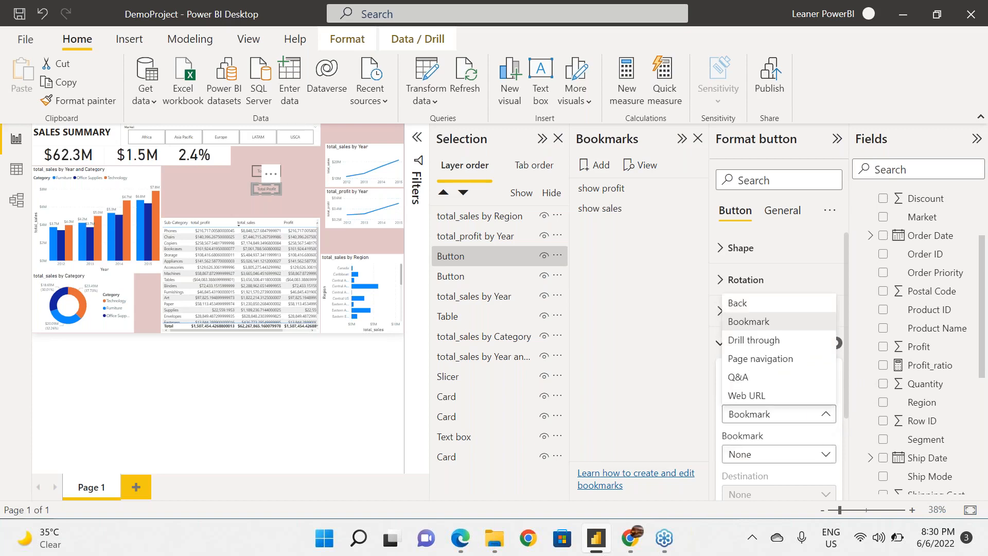
# Assign the show profit bookmark to the Total Profit button's action, and deselect the button.
pyautogui.click(826, 458)
pyautogui.click(825, 455)
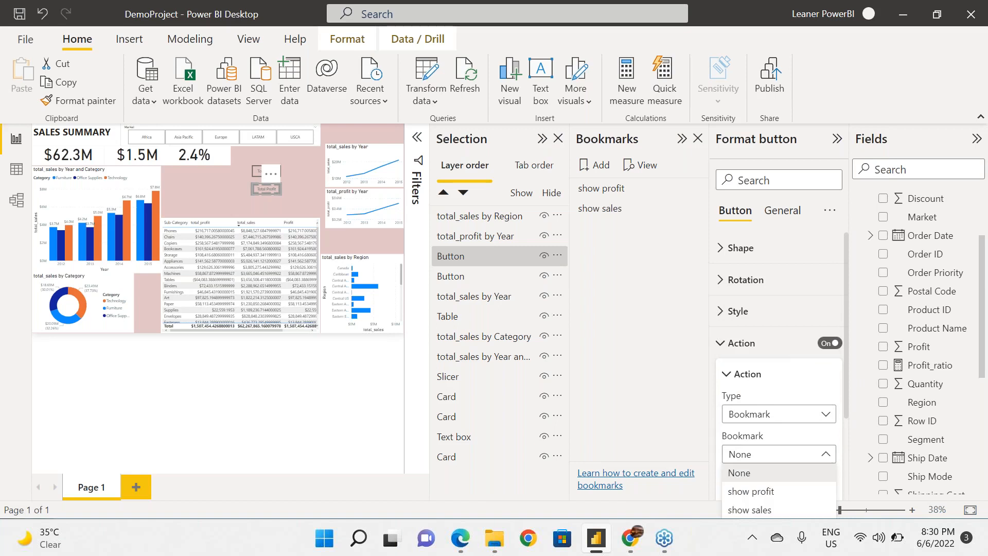
pyautogui.click(772, 492)
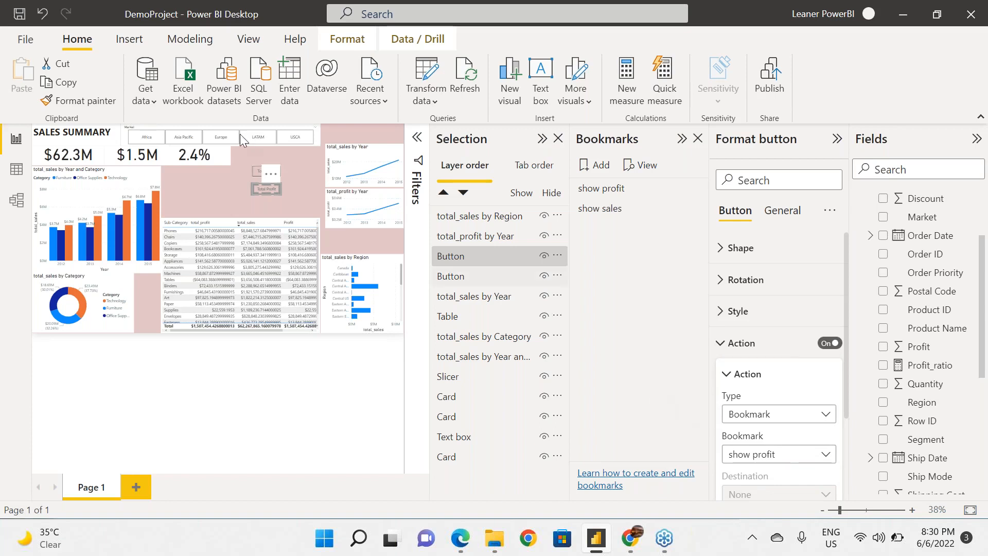
pyautogui.click(296, 190)
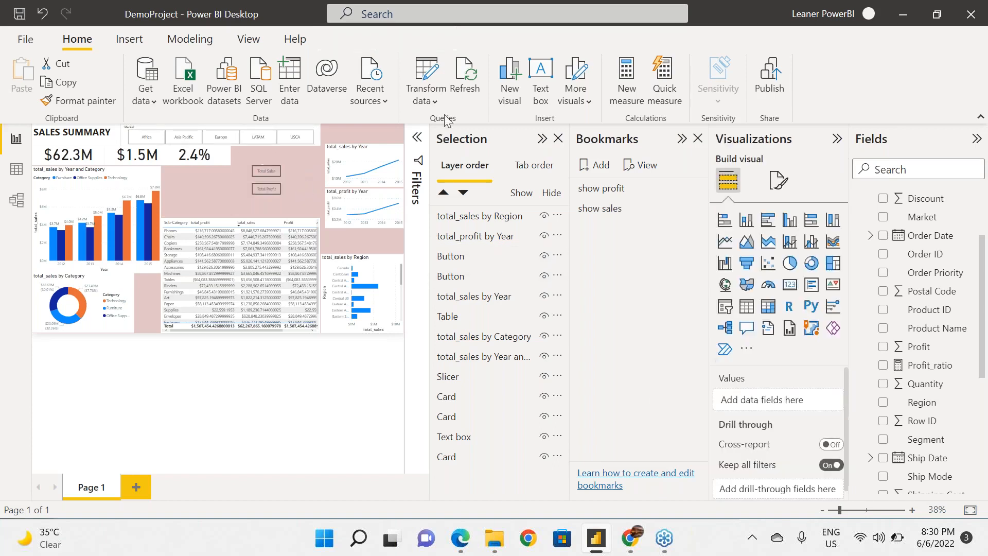
# Collapse the Bookmarks, Selection and Filters panes, and test the Total Sales and Total Profit buttons on the report page.
pyautogui.click(416, 138)
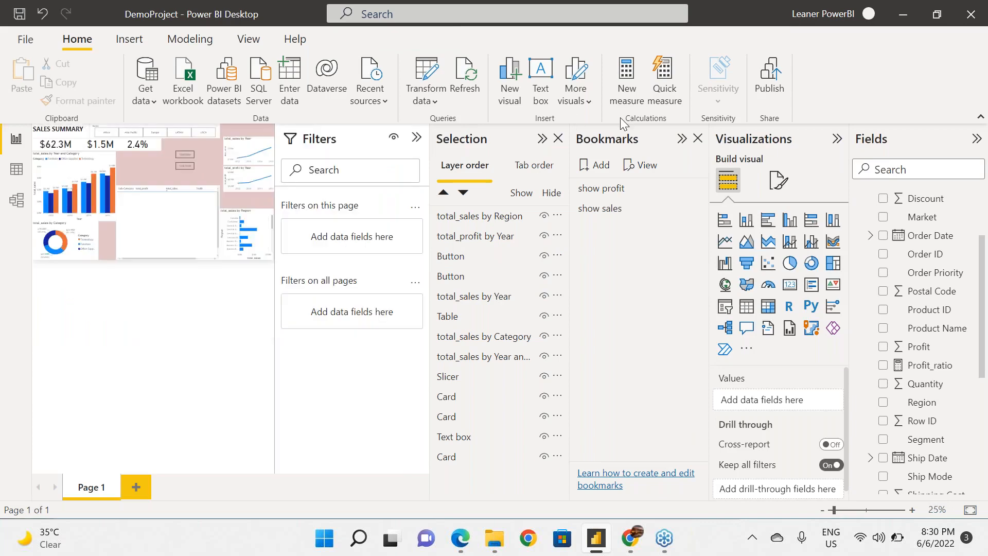
pyautogui.click(682, 138)
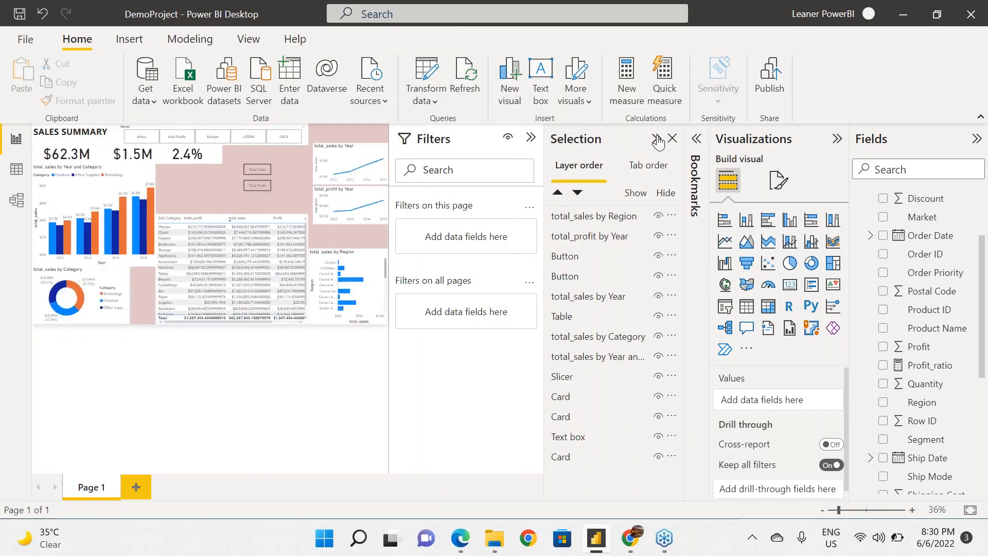
pyautogui.click(657, 139)
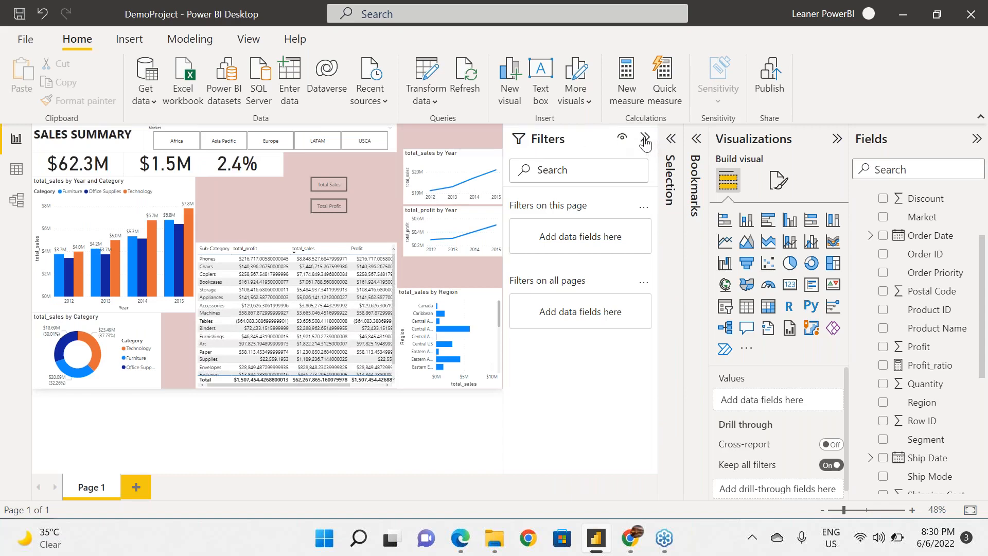
pyautogui.click(645, 140)
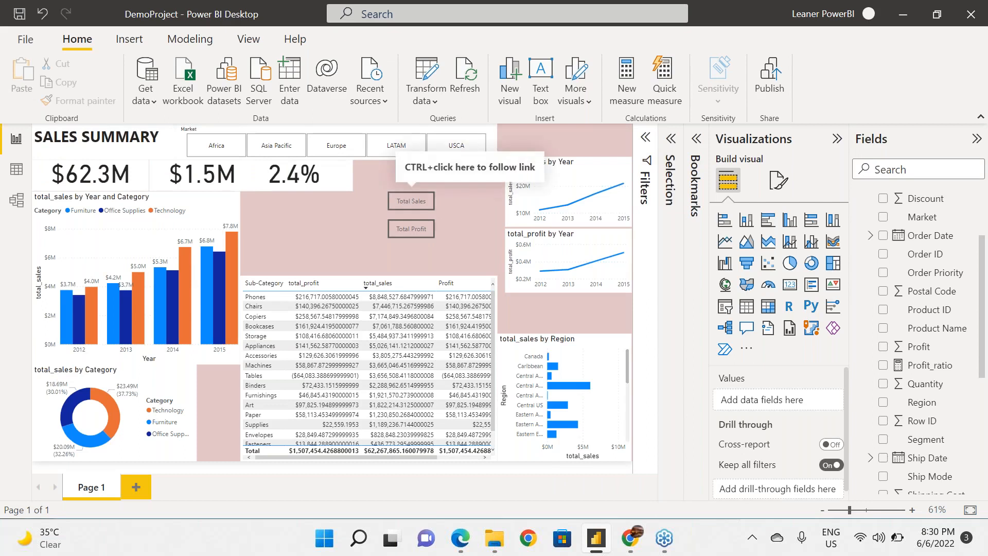
pyautogui.keyDown('ctrl'); pyautogui.click(408, 205); pyautogui.keyUp('ctrl')
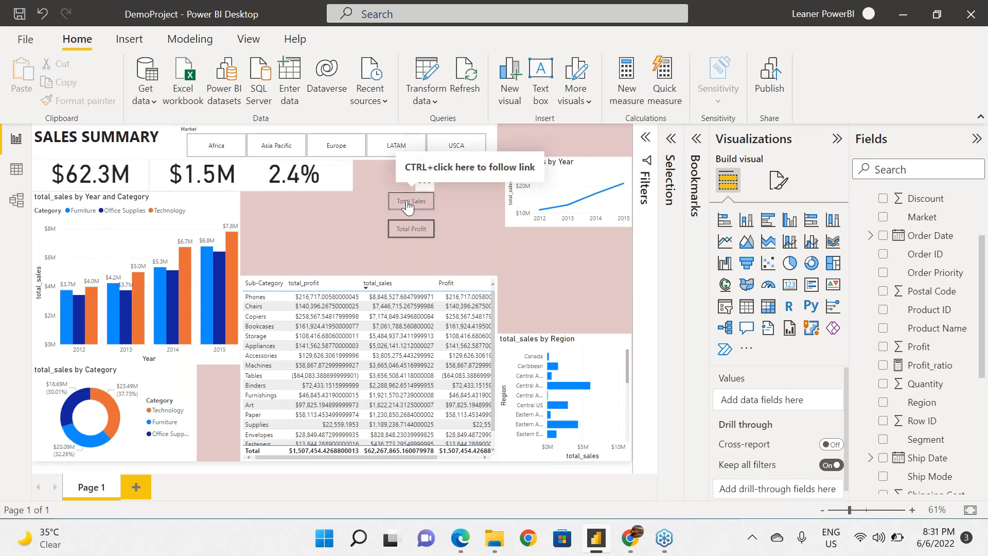
pyautogui.keyDown('ctrl'); pyautogui.click(416, 236); pyautogui.keyUp('ctrl')
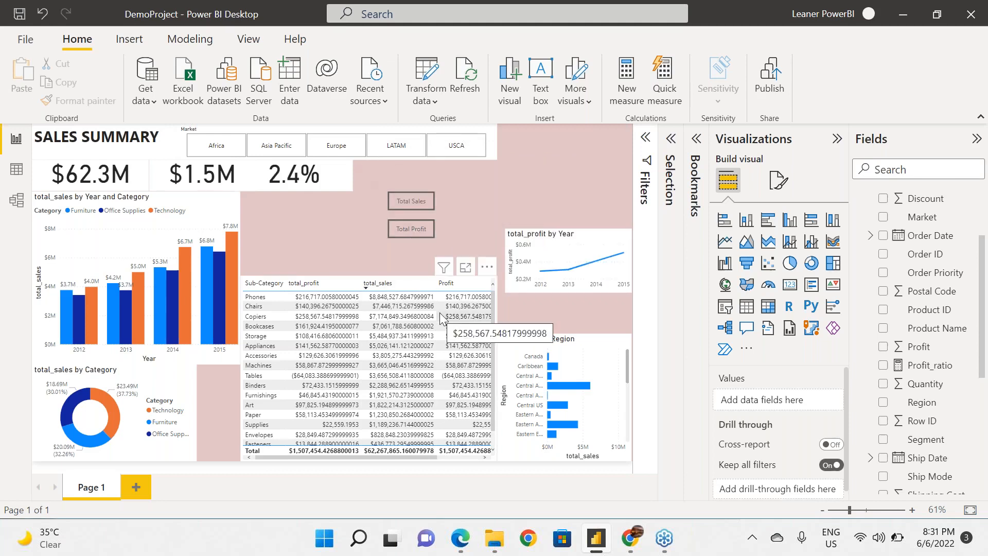
# Search the Sub-Category table's formatting options for "deci" and "form", and clear the search.
pyautogui.click(403, 302)
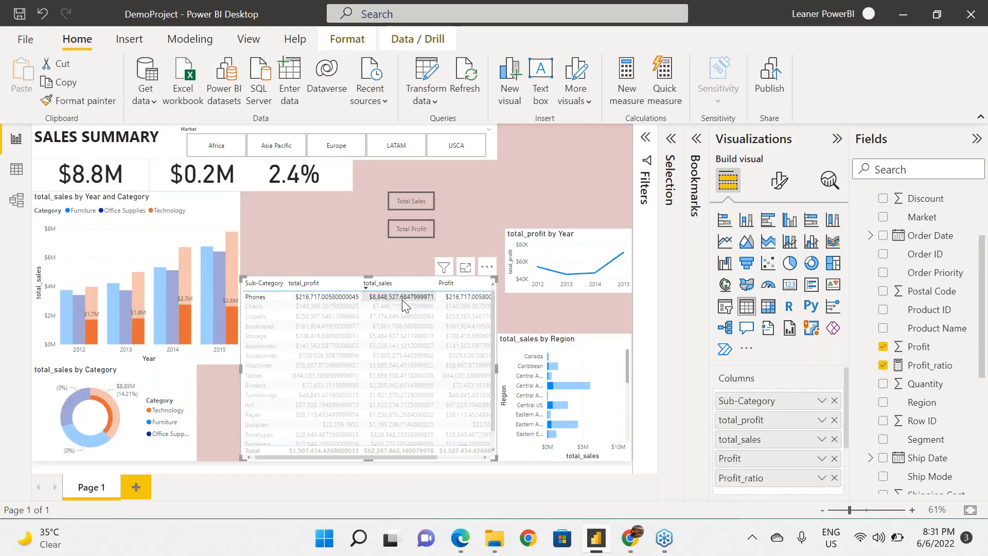
pyautogui.click(349, 44)
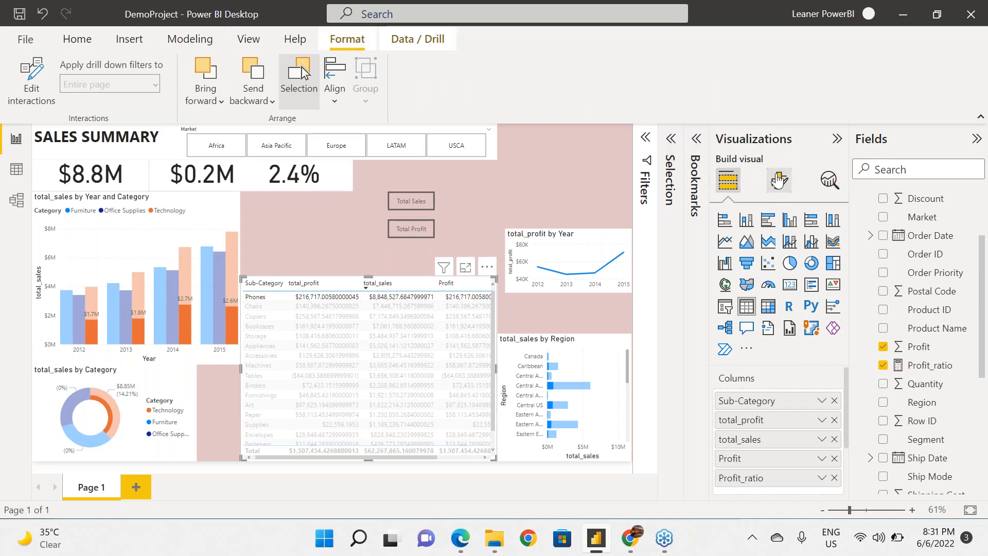
pyautogui.click(779, 180)
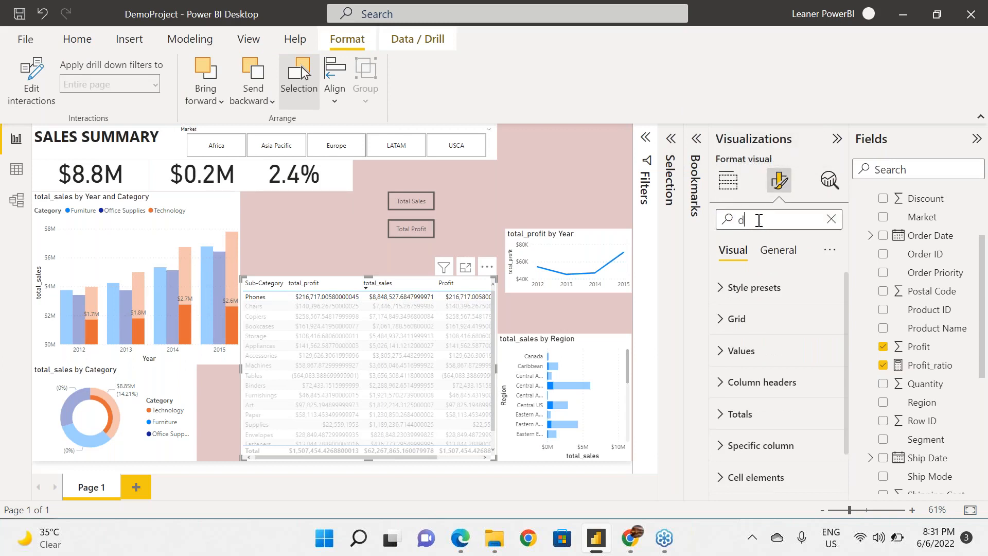
pyautogui.click(759, 220)
pyautogui.write('deci')
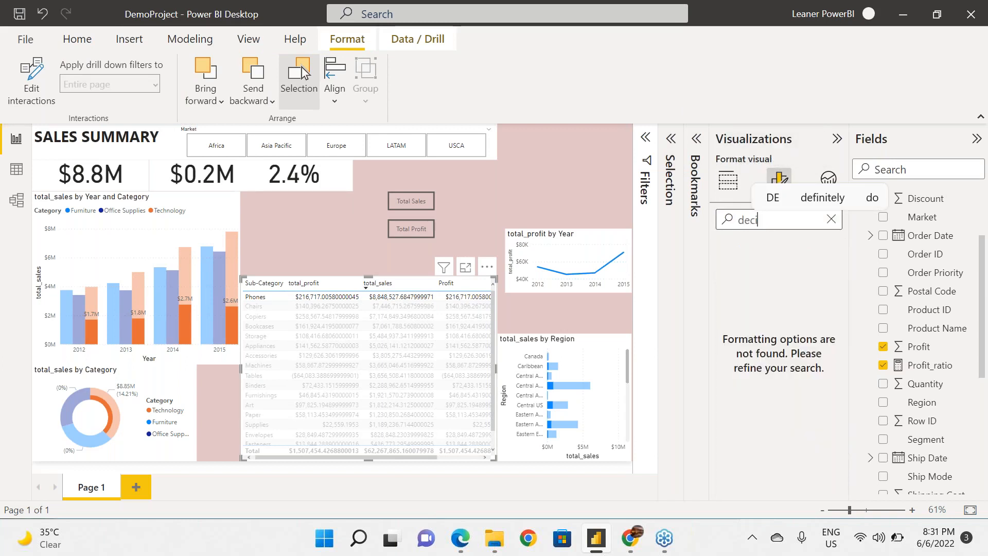
pyautogui.press('BackSpace')
pyautogui.press('BackSpace')
pyautogui.press('BackSpace')
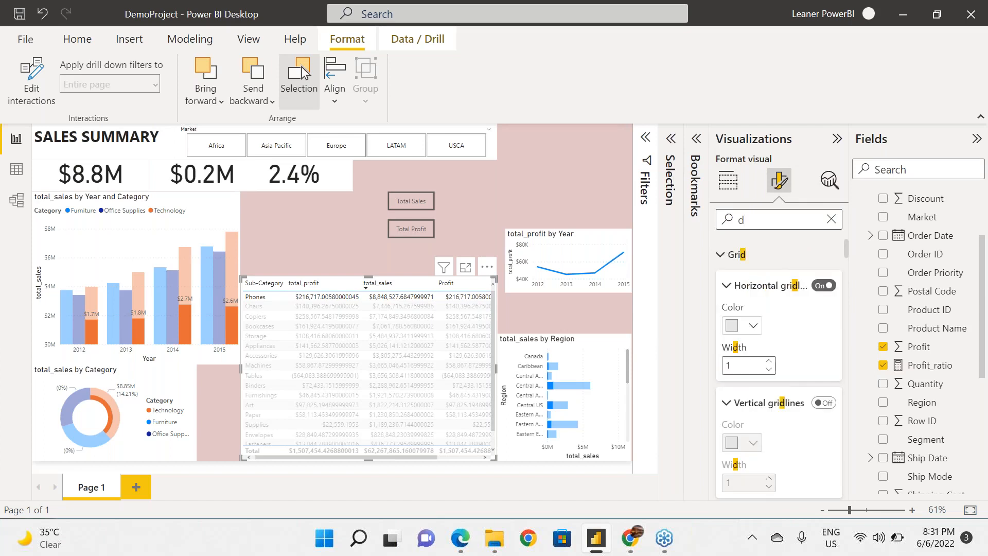
pyautogui.press('BackSpace')
pyautogui.write('form')
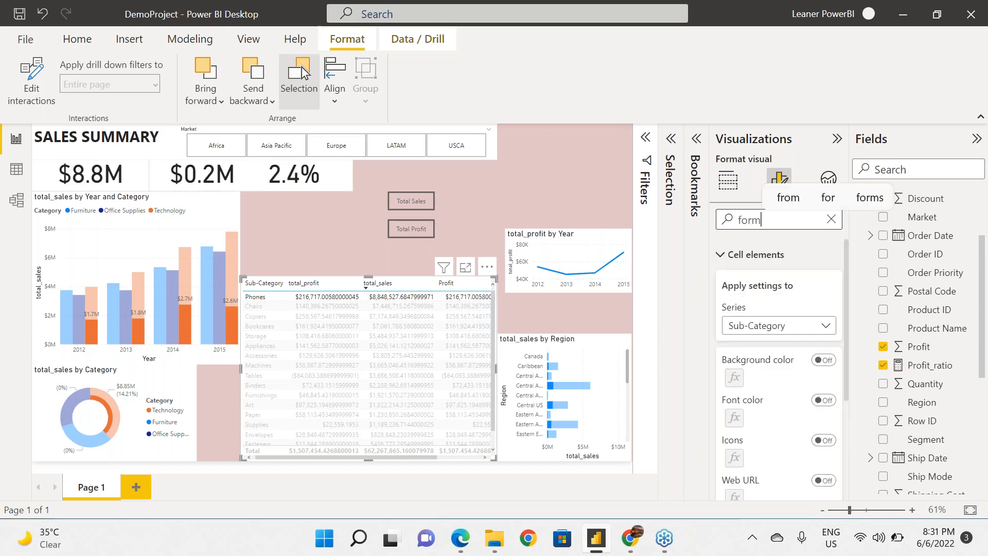
pyautogui.press('BackSpace')
pyautogui.press('BackSpace')
pyautogui.press('BackSpace')
pyautogui.press('BackSpace')
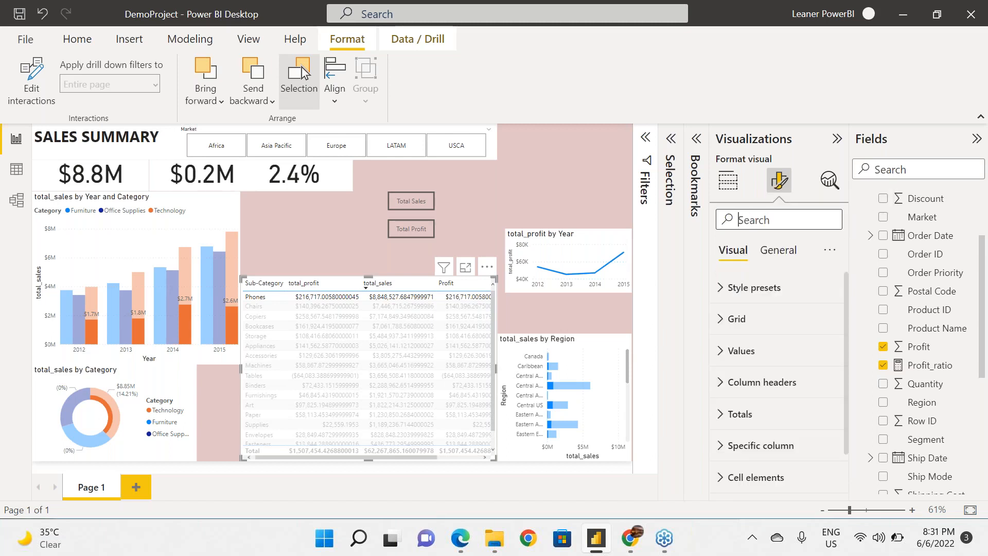
# Set the total_sales measure to 2 decimal places, and deselect the table.
pyautogui.moveTo(981, 369); pyautogui.dragTo(984, 476)
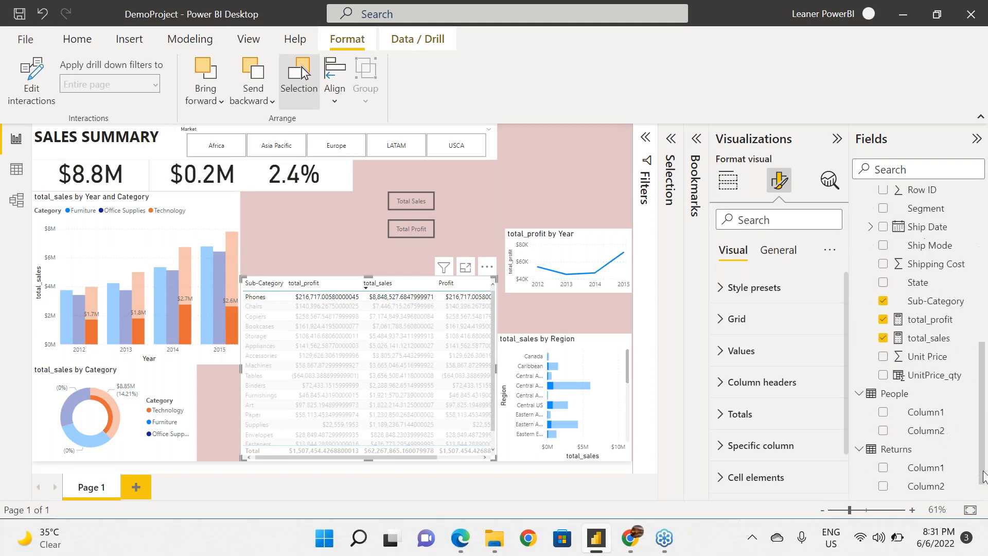
pyautogui.click(934, 339)
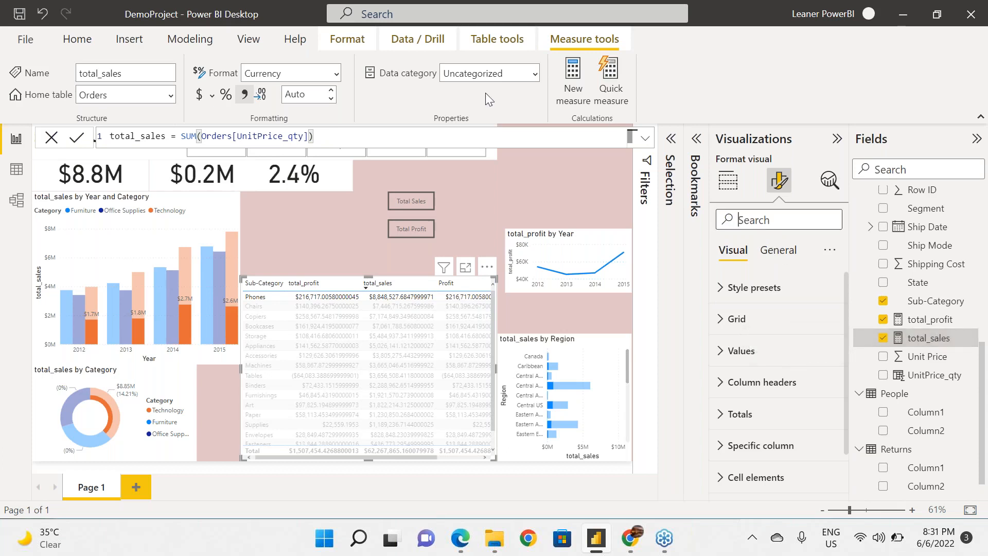
pyautogui.click(323, 92)
pyautogui.write('2')
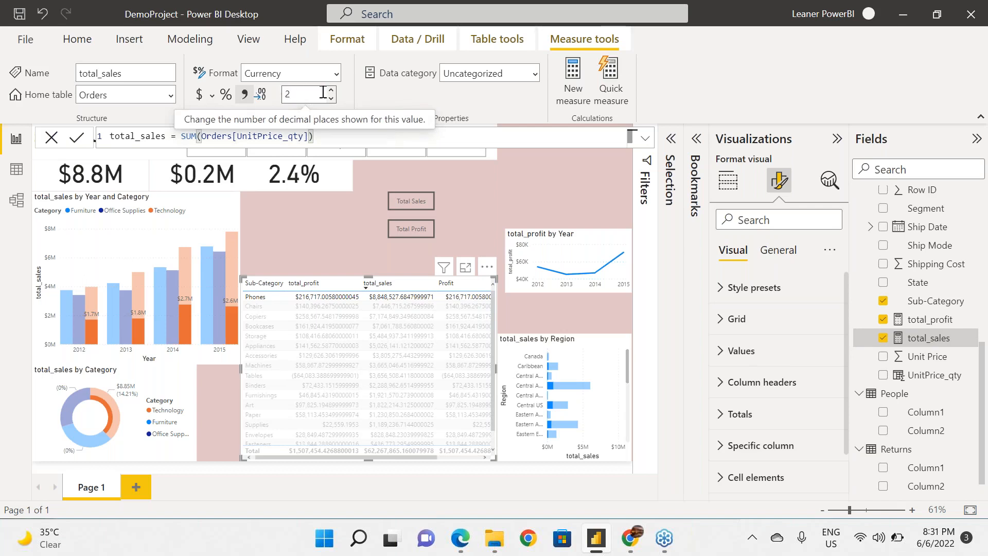
pyautogui.press('BackSpace')
pyautogui.write('Auto')
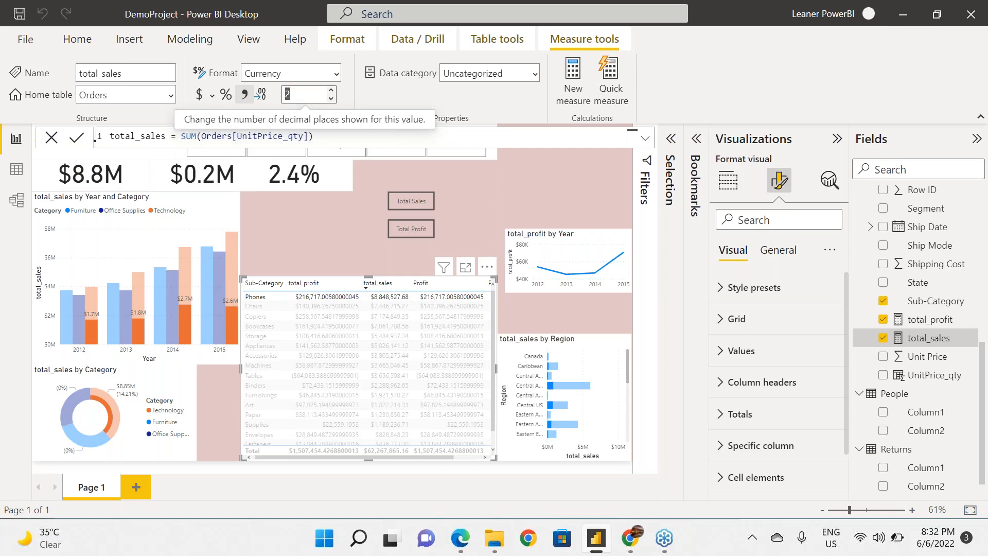
pyautogui.click(311, 210)
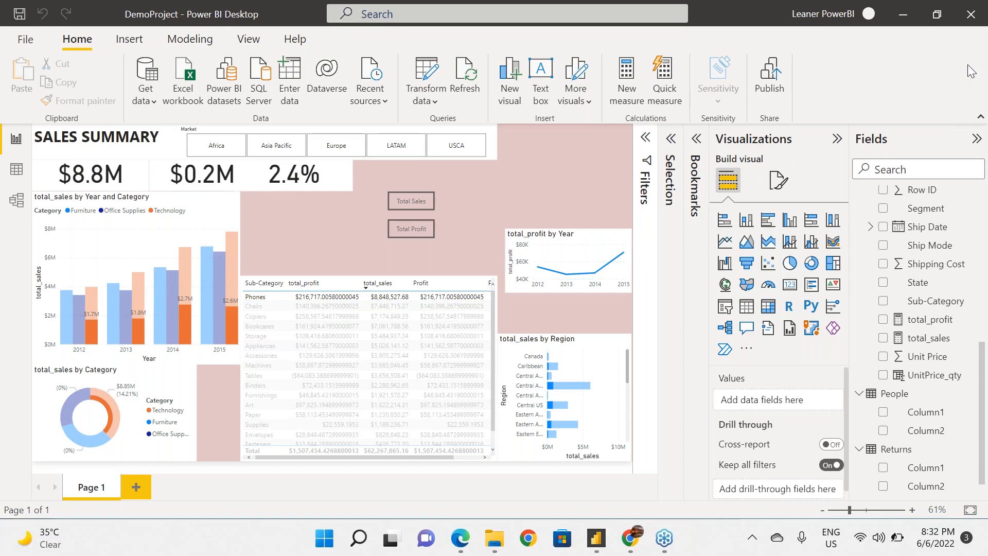
pyautogui.keyDown('ctrl'); pyautogui.click(416, 209); pyautogui.keyUp('ctrl')
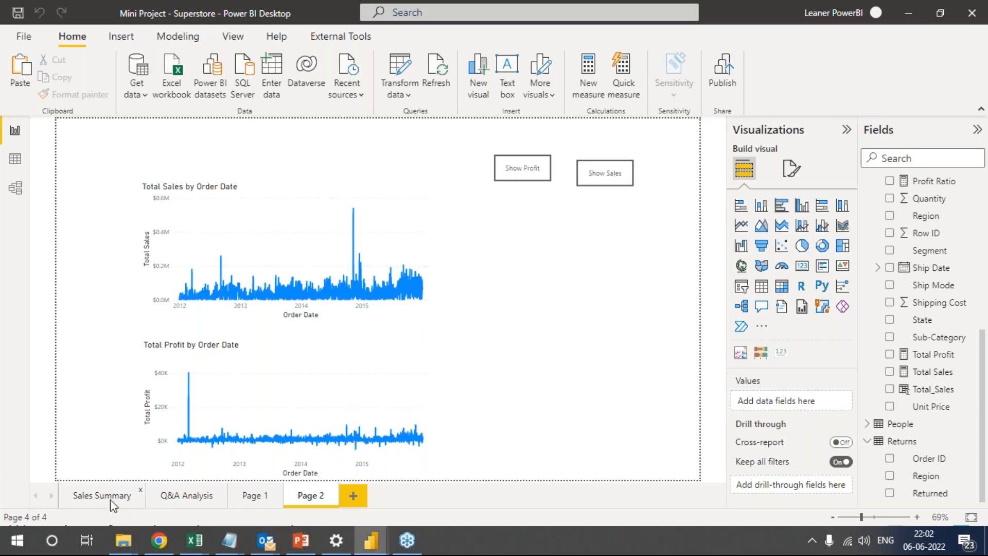
# Show the Sales Summary page of the Mini Project - Superstore report, select the Region Contribution In Profit table, and collapse the Fields pane.
pyautogui.click(112, 484)
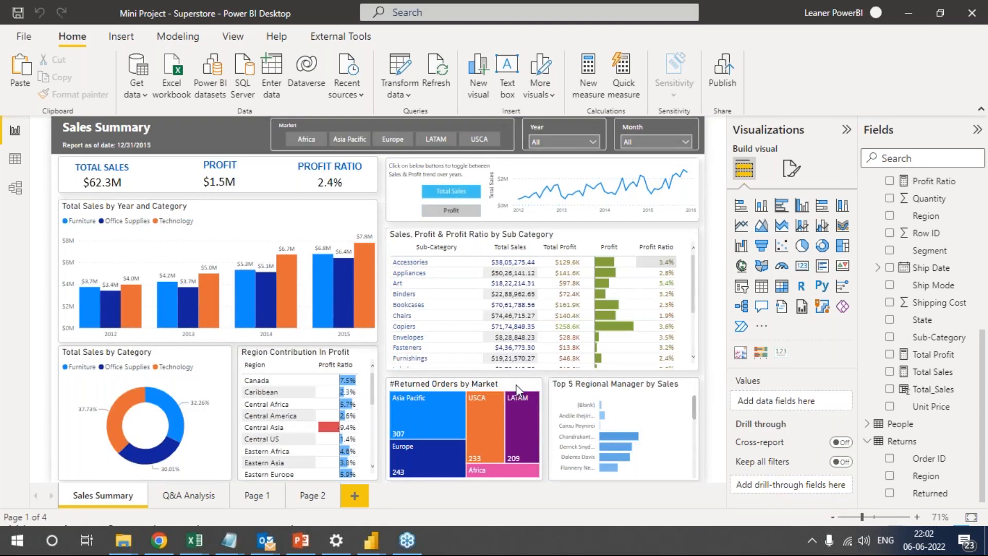
pyautogui.click(521, 387)
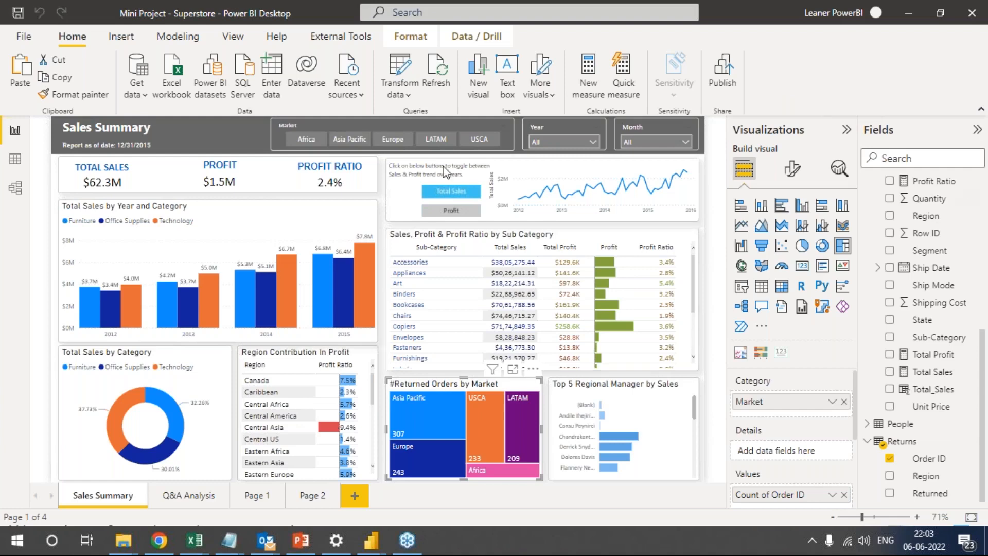
pyautogui.click(362, 352)
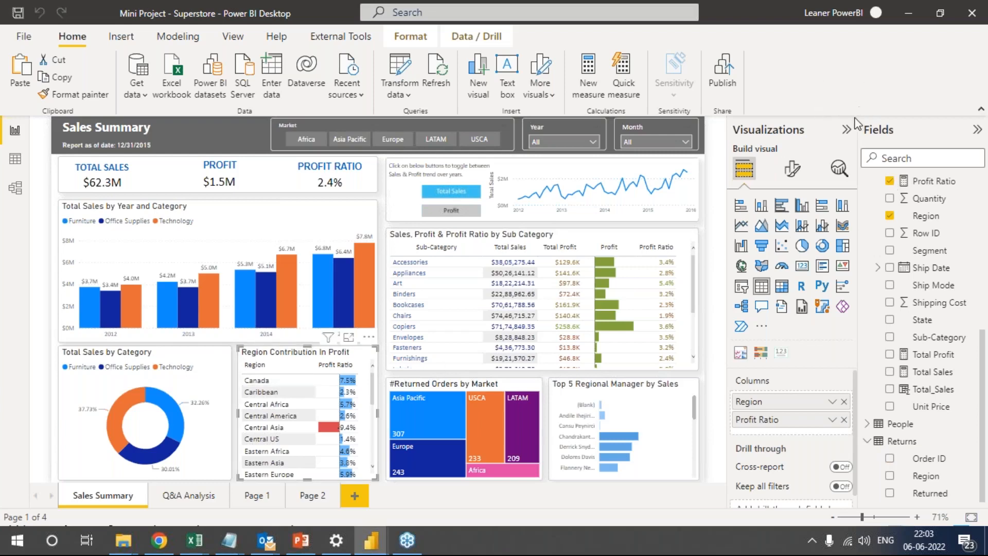
pyautogui.click(976, 130)
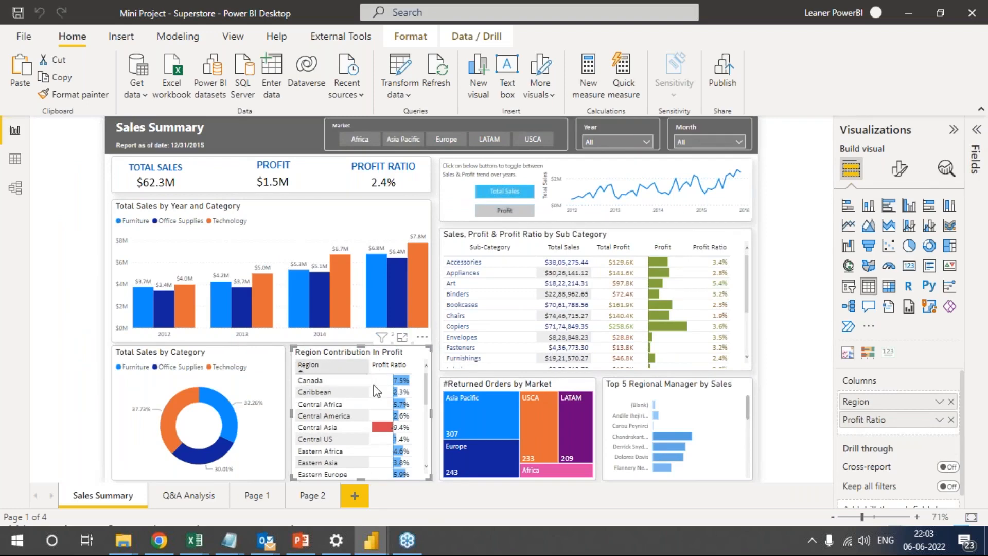
# Examine the data bars settings of the Region Contribution table's Profit Ratio column, and close the dialog without changes.
pyautogui.click(940, 419)
pyautogui.click(939, 420)
pyautogui.click(939, 420)
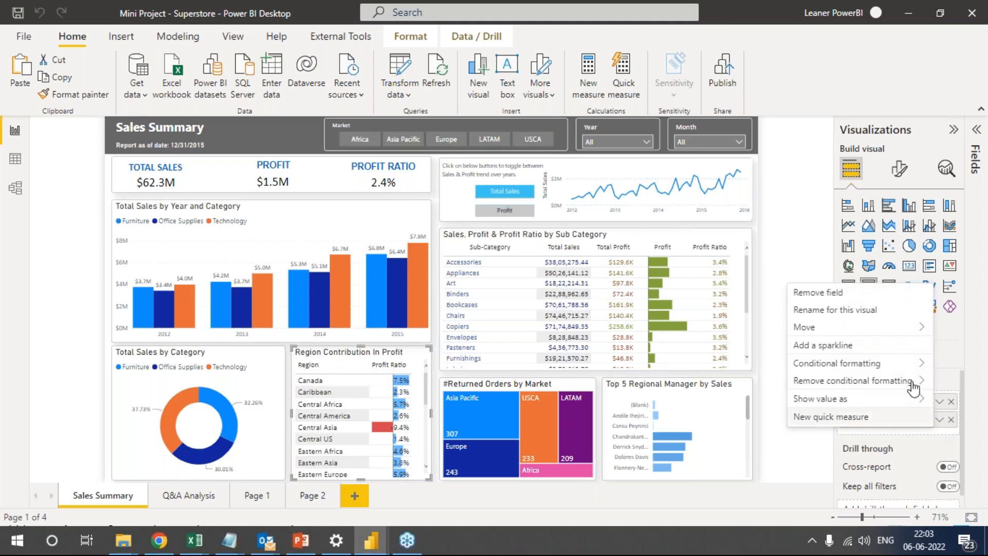
pyautogui.moveTo(914, 368)
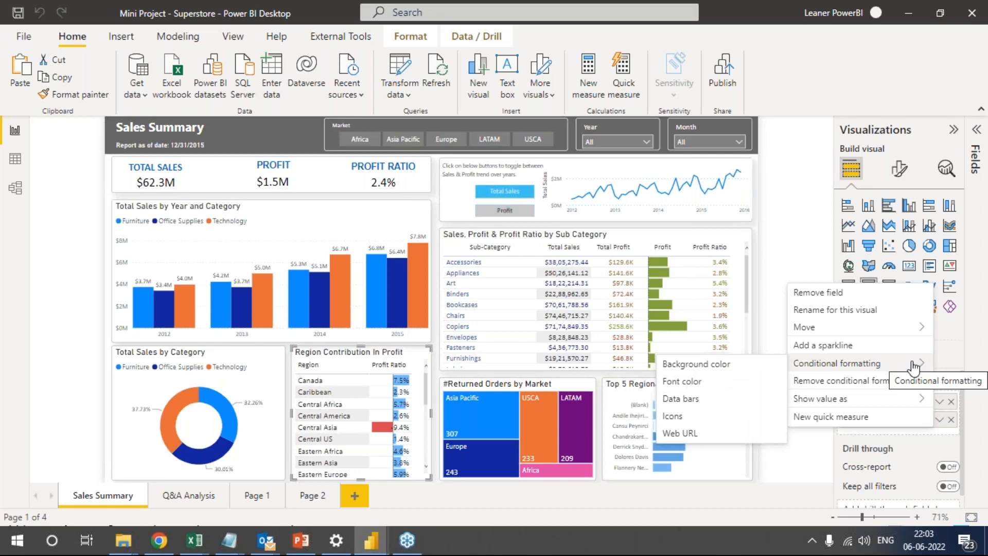
pyautogui.click(705, 399)
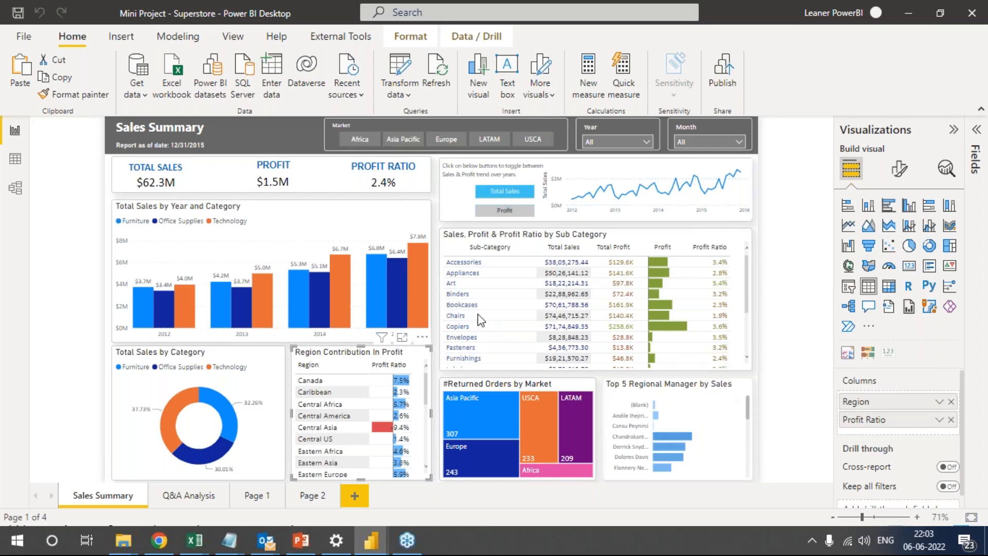
pyautogui.moveTo(449, 36); pyautogui.dragTo(710, 105)
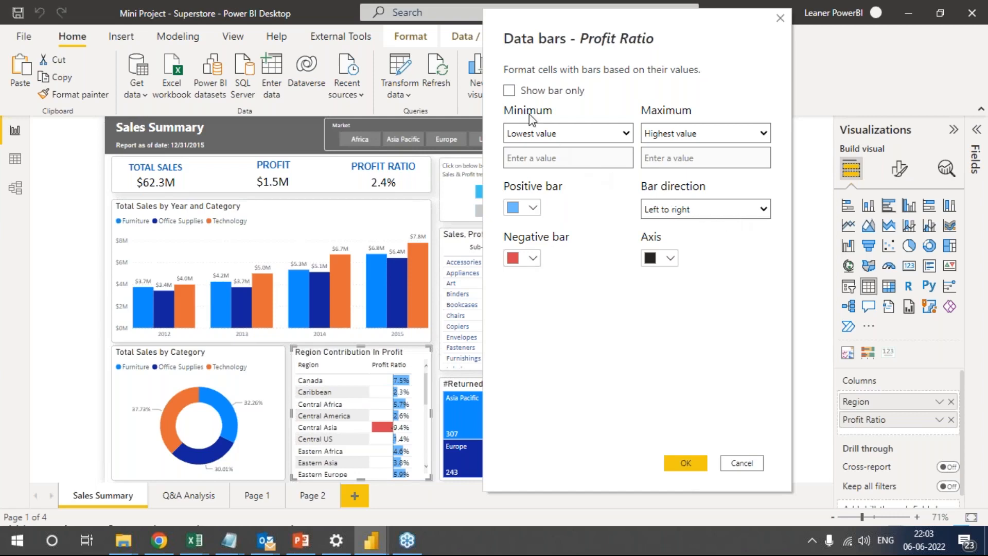
pyautogui.click(742, 463)
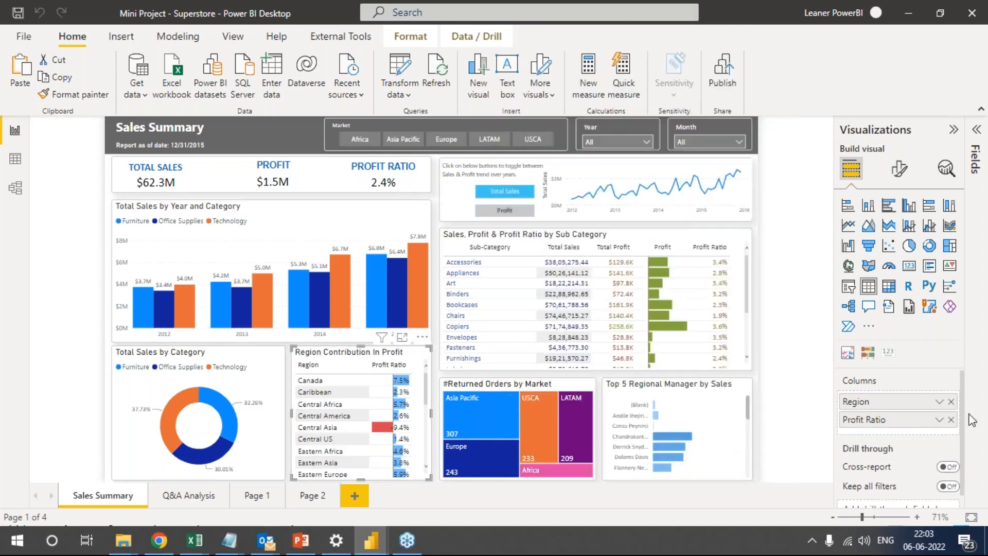
pyautogui.click(940, 419)
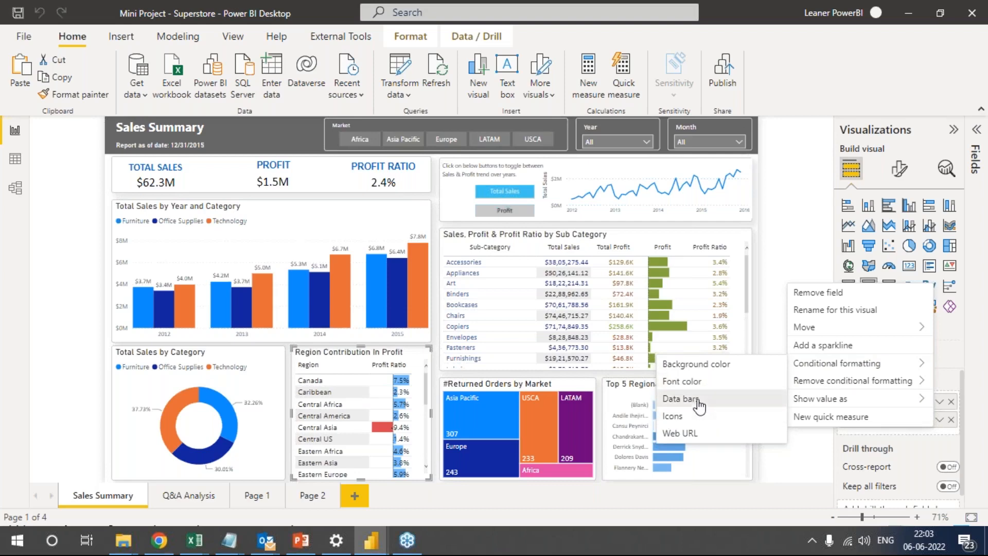
pyautogui.click(682, 399)
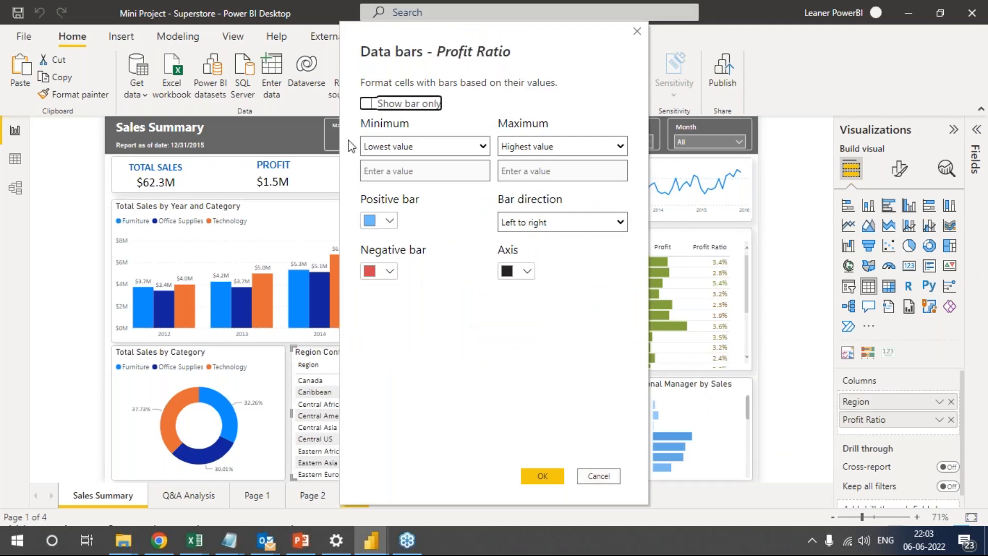
pyautogui.click(591, 474)
# Select the Sales, Profit & Profit Ratio by Sub Category table, and view the options of its Total Profit column.
pyautogui.click(690, 233)
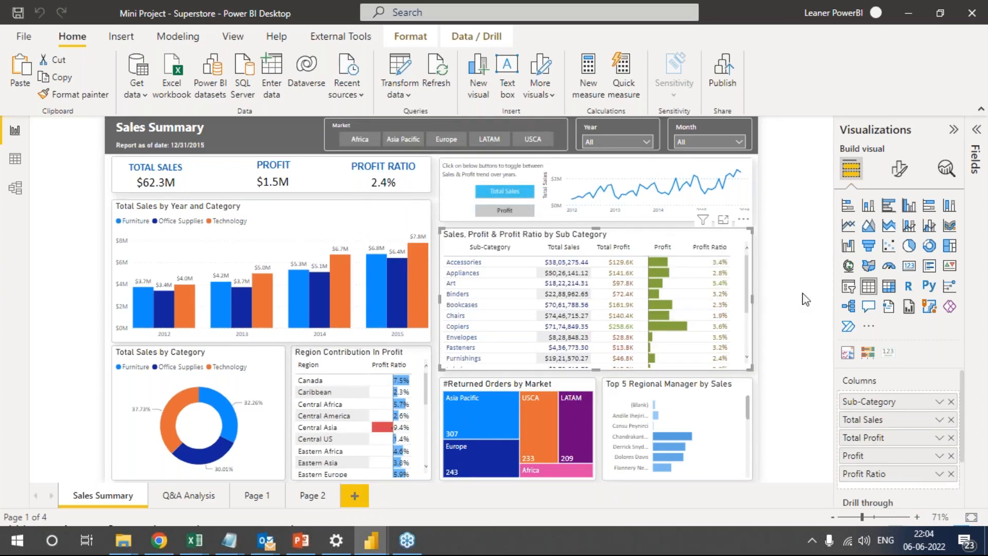
pyautogui.moveTo(898, 449); pyautogui.dragTo(906, 447)
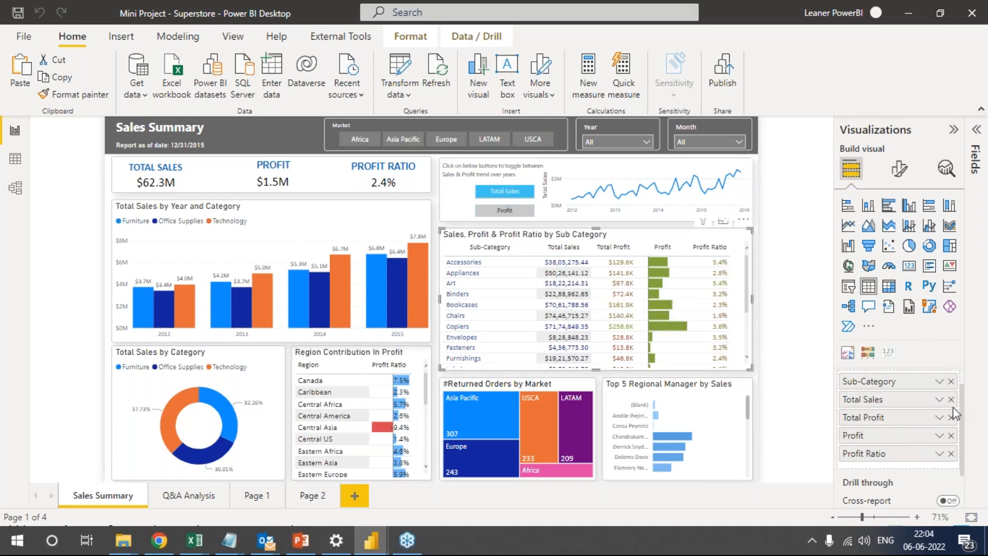
pyautogui.click(939, 418)
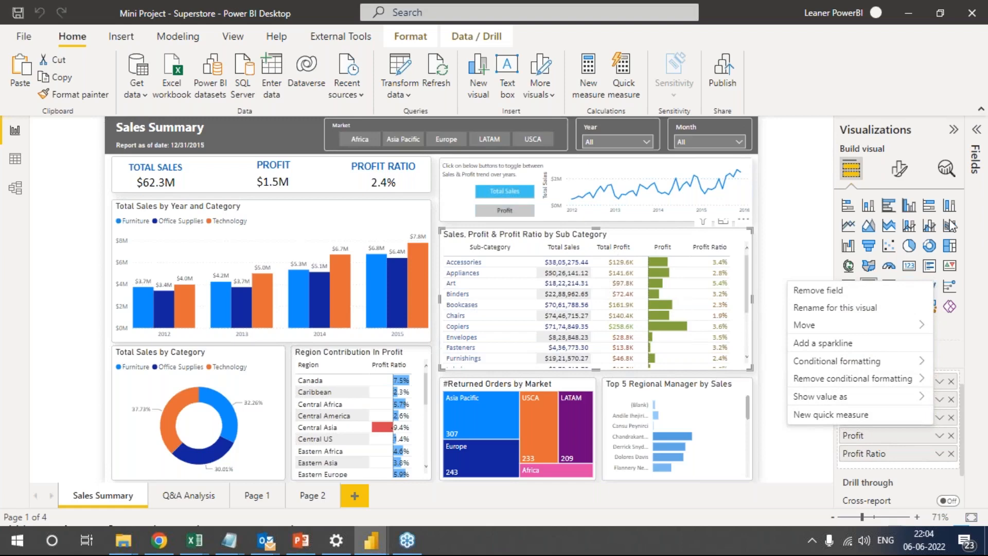
pyautogui.click(882, 255)
pyautogui.moveTo(595, 235)
pyautogui.mouseDown()
pyautogui.moveTo(606, 354)
pyautogui.moveTo(629, 361)
pyautogui.moveTo(638, 282)
pyautogui.moveTo(615, 236)
pyautogui.moveTo(601, 232)
pyautogui.mouseUp()
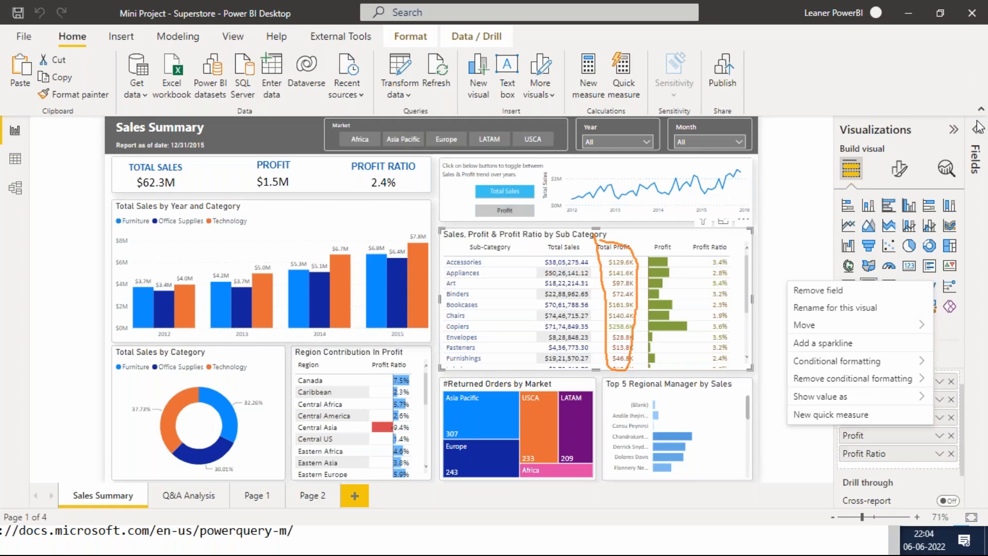
pyautogui.click(939, 352)
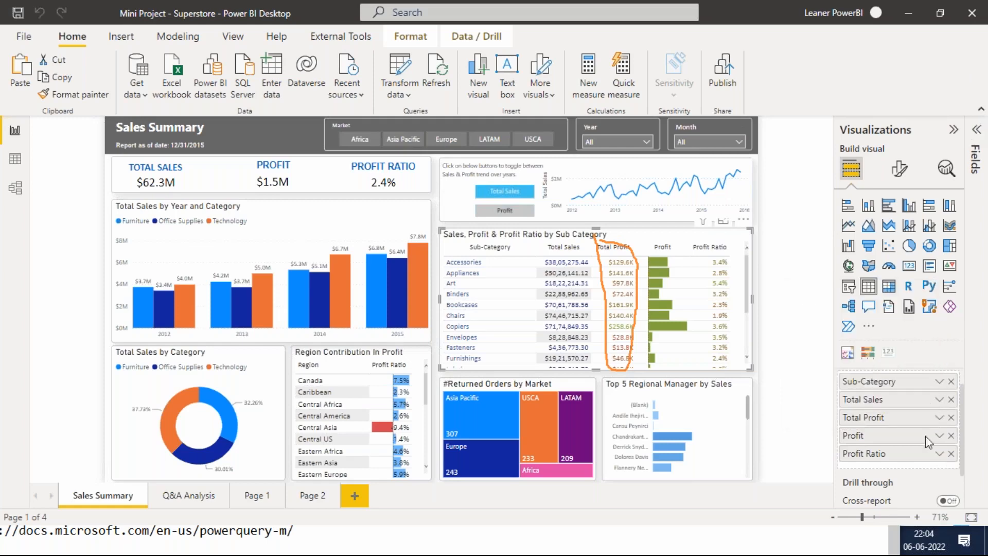
# Open the data bars settings of the Sub Category table's Profit column, move the dialog aside, and examine the Show bar only option.
pyautogui.click(939, 436)
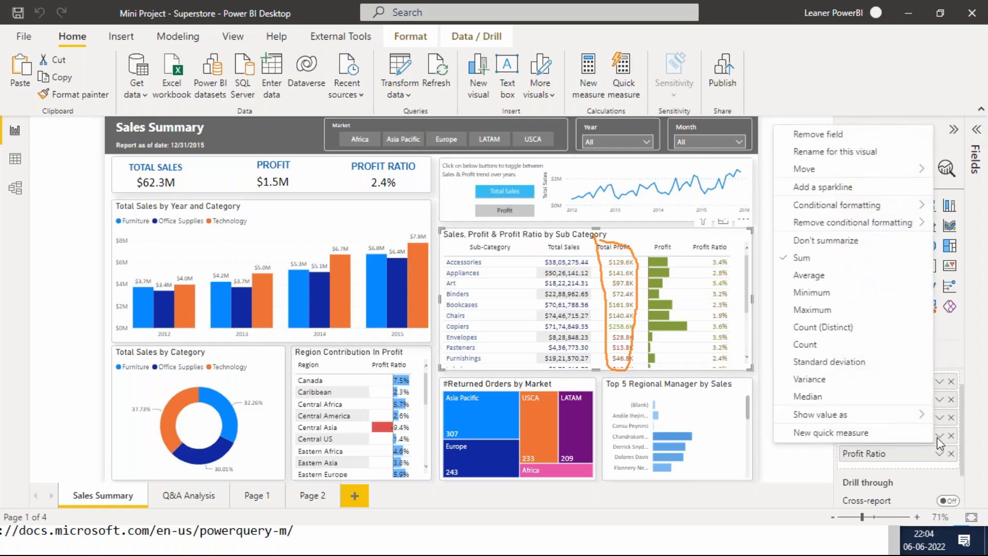
pyautogui.moveTo(824, 206)
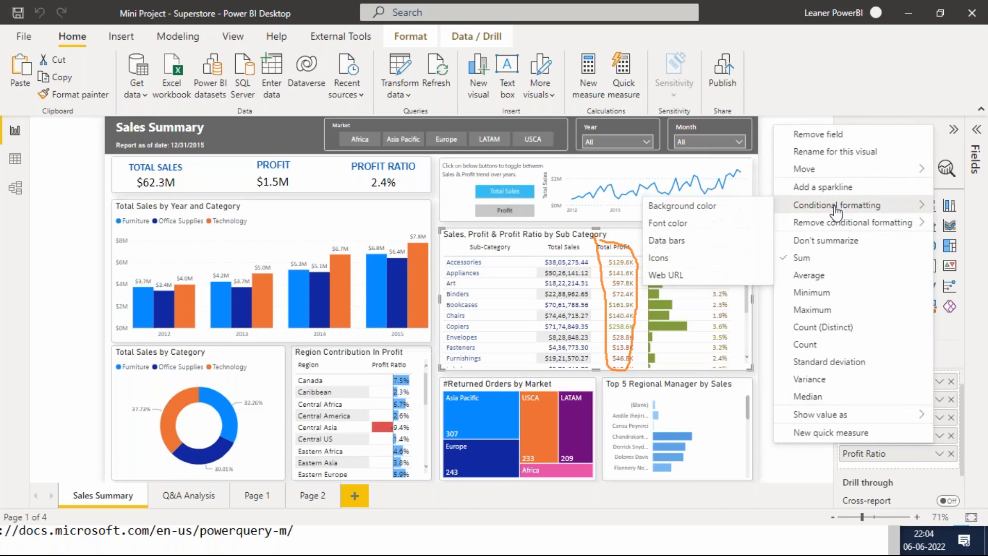
pyautogui.click(688, 250)
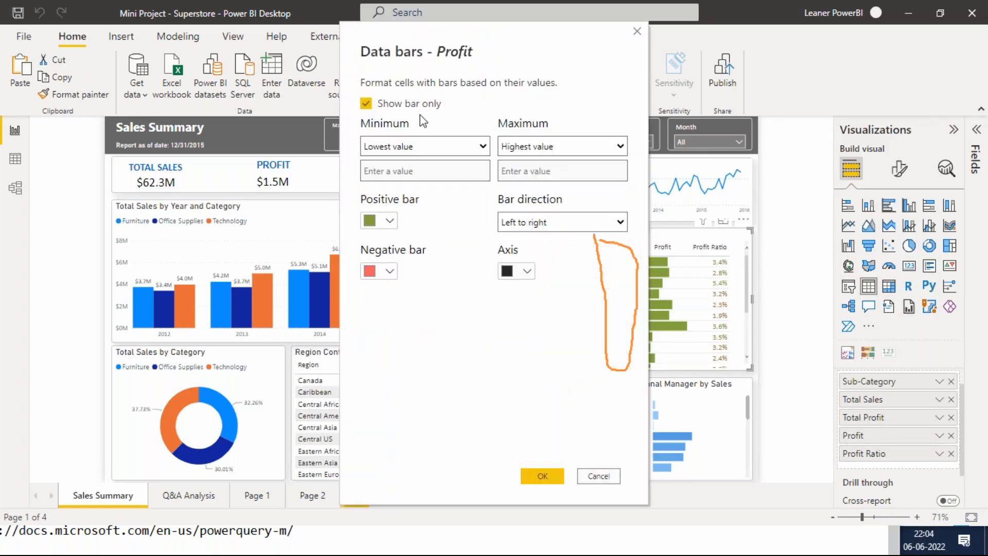
pyautogui.moveTo(475, 37); pyautogui.dragTo(361, 52)
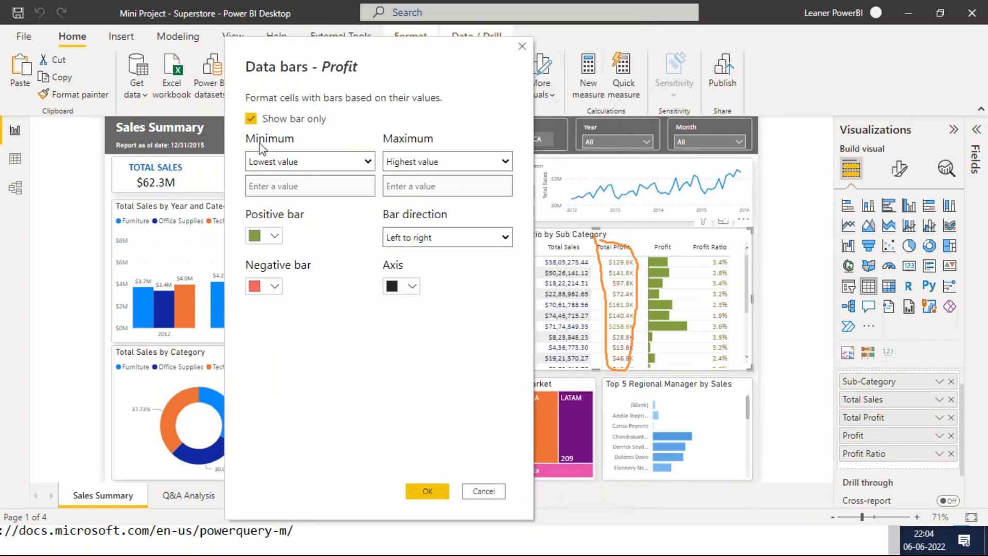
pyautogui.click(290, 123)
pyautogui.click(254, 122)
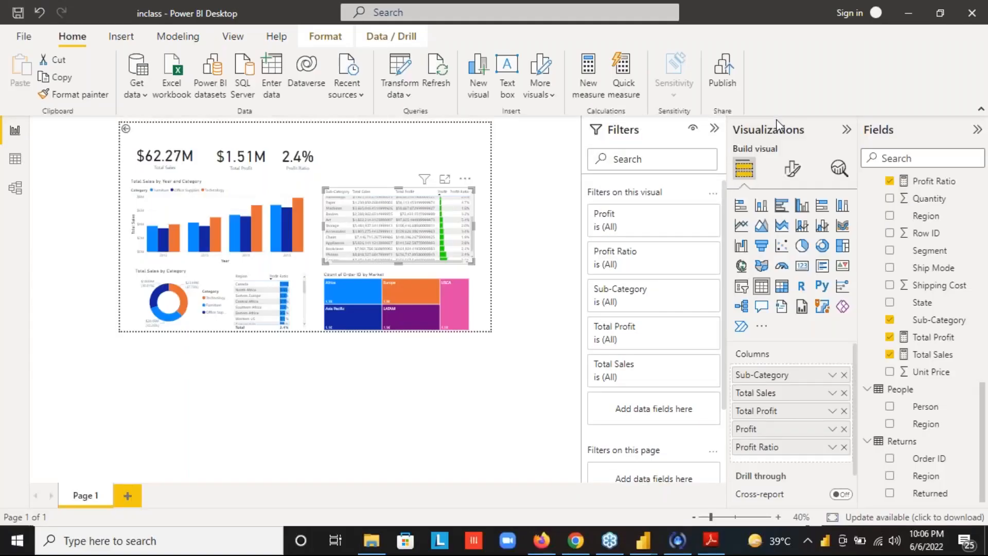
pyautogui.click(550, 213)
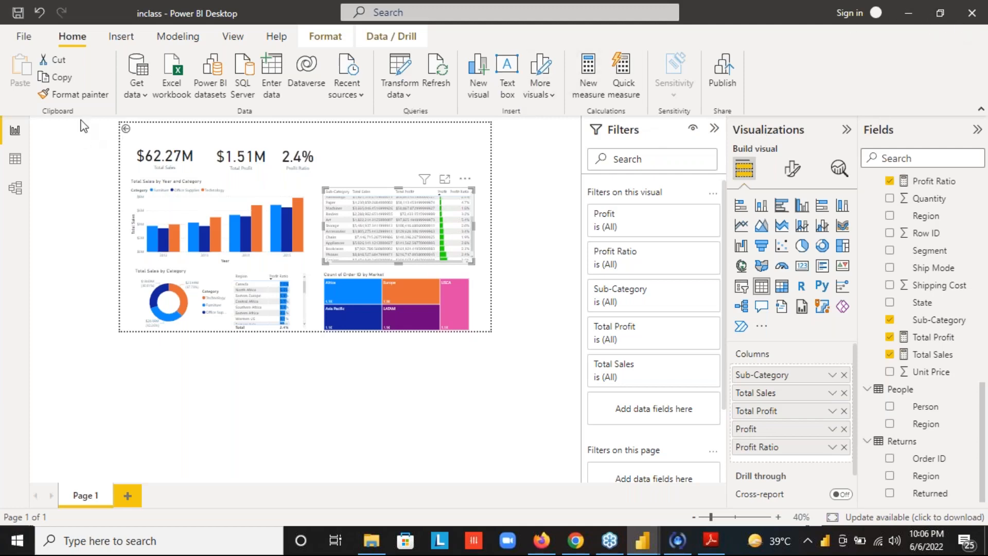
# Set the page view of the inclass report to Fit to page.
pyautogui.click(240, 40)
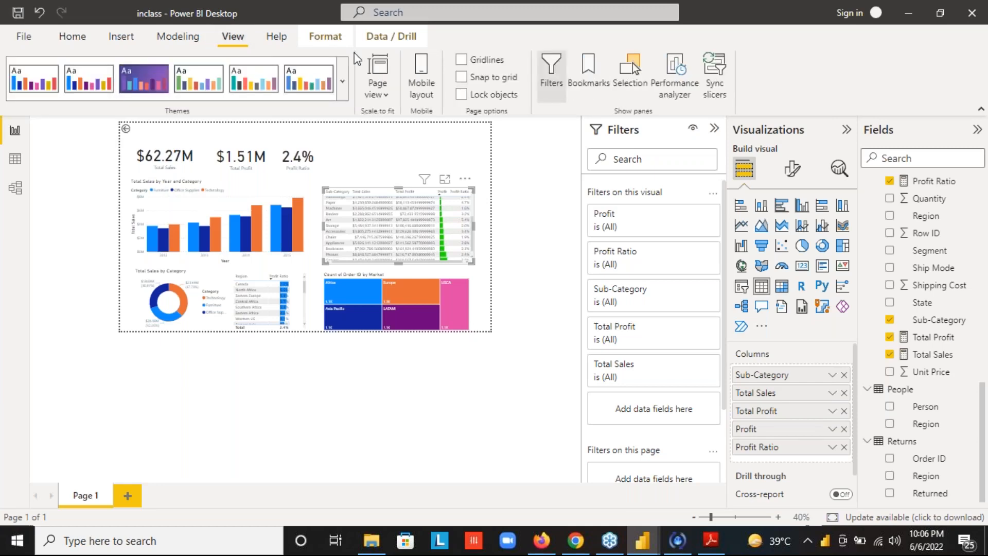
pyautogui.click(384, 93)
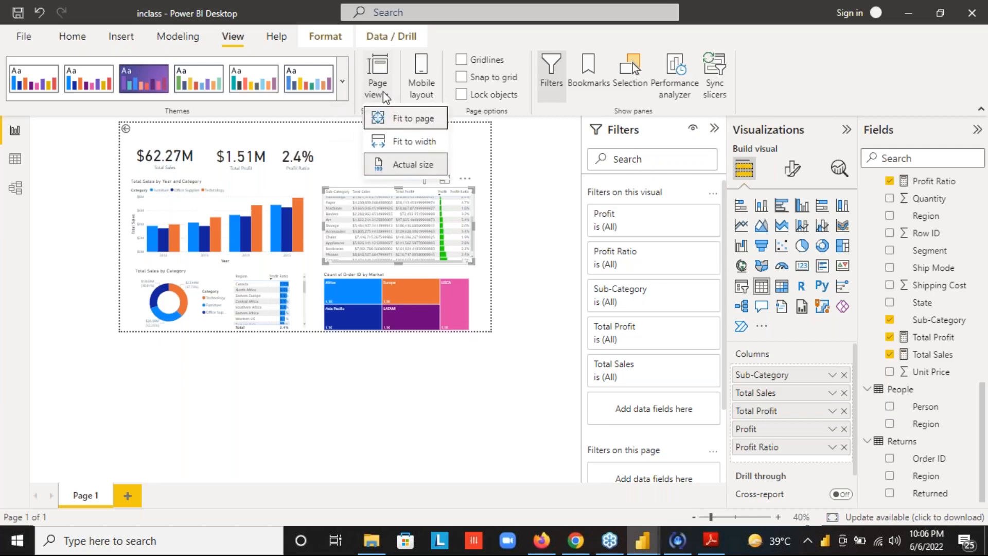
pyautogui.click(405, 122)
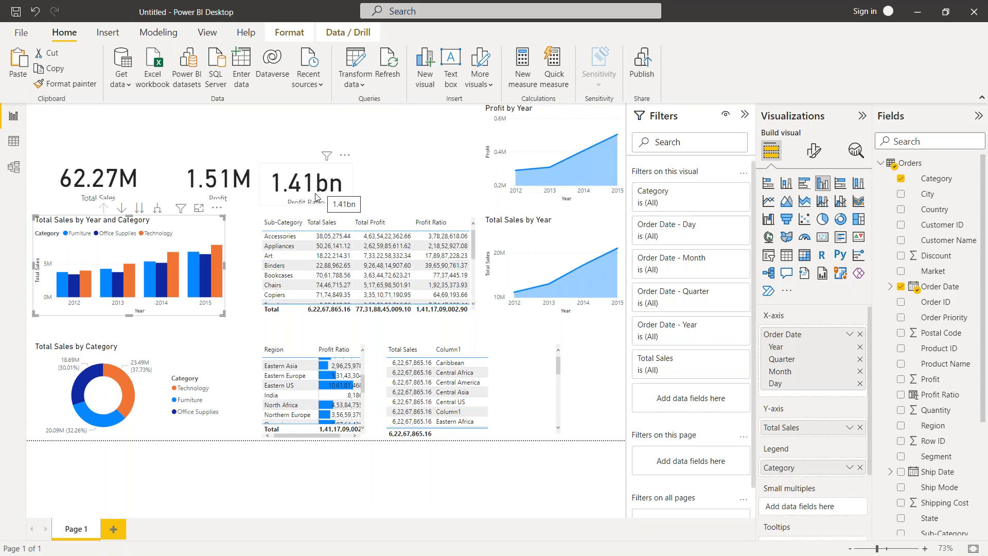
# In the Untitled report, shift the Profit card to the left, and raise the Profit Ratio card beside it.
pyautogui.click(250, 185)
pyautogui.moveTo(249, 185); pyautogui.dragTo(233, 174)
pyautogui.moveTo(233, 179); pyautogui.dragTo(235, 179)
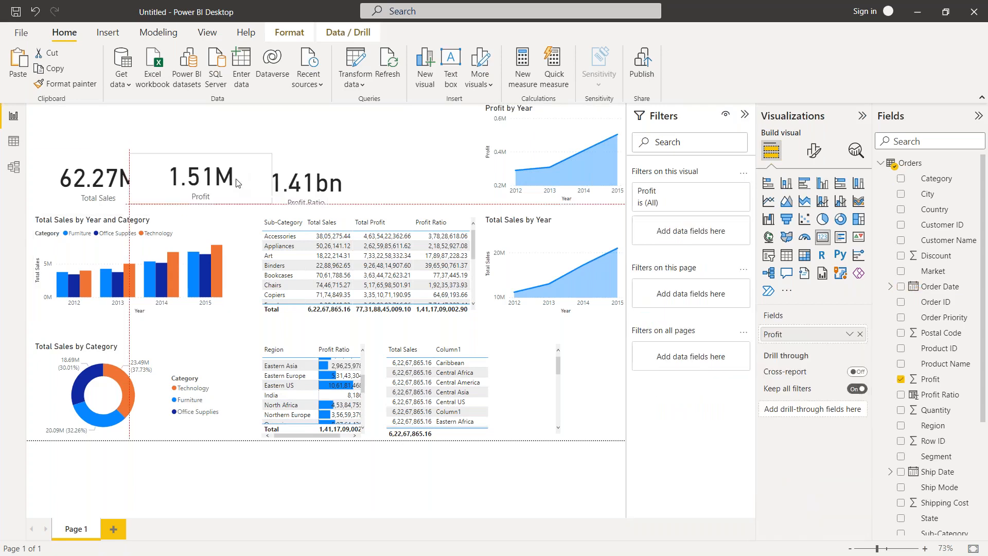
pyautogui.rightClick(235, 179)
pyautogui.click(337, 166)
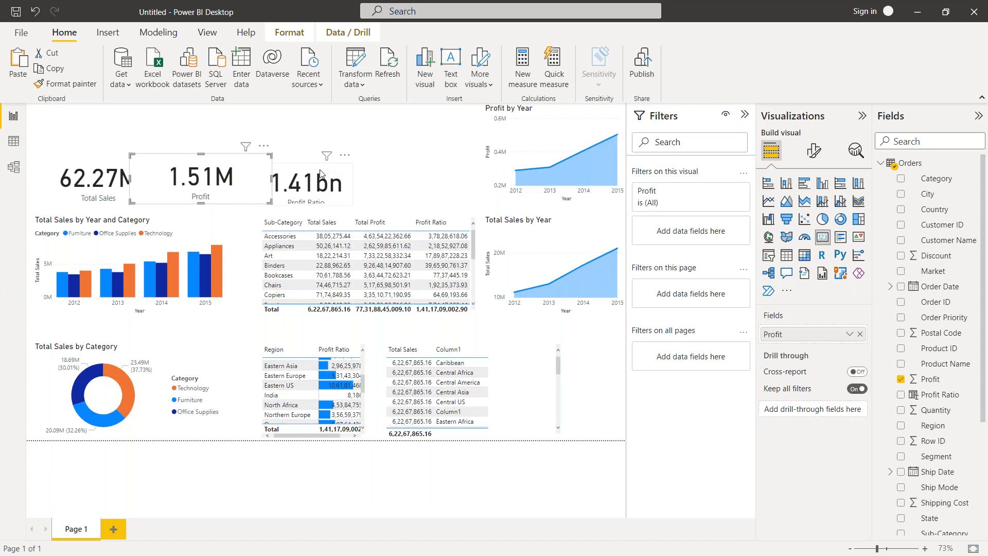
pyautogui.click(315, 169)
pyautogui.moveTo(314, 168); pyautogui.dragTo(309, 159)
pyautogui.rightClick(313, 165)
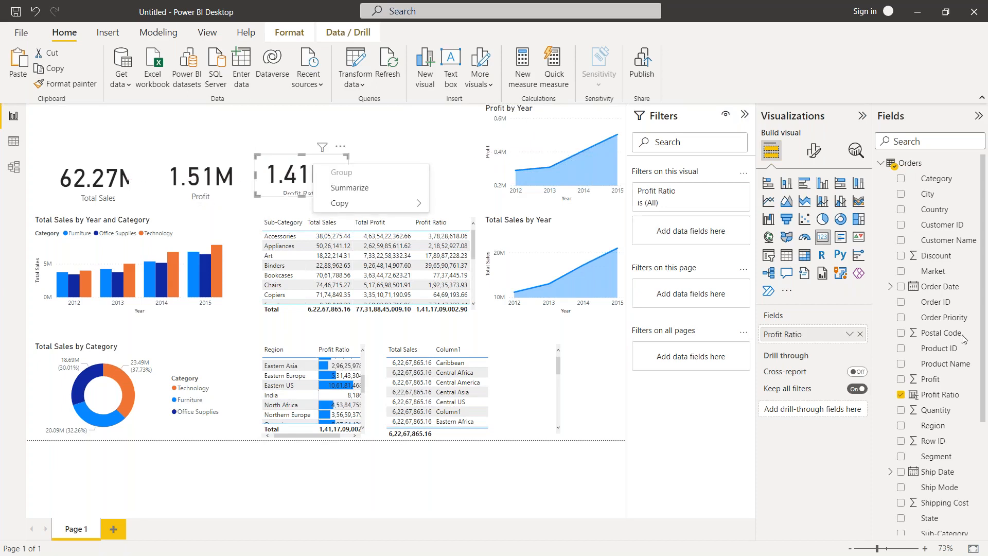
# Inspect the formula of the Profit Ratio column, and add a new measure to the Orders table.
pyautogui.click(932, 395)
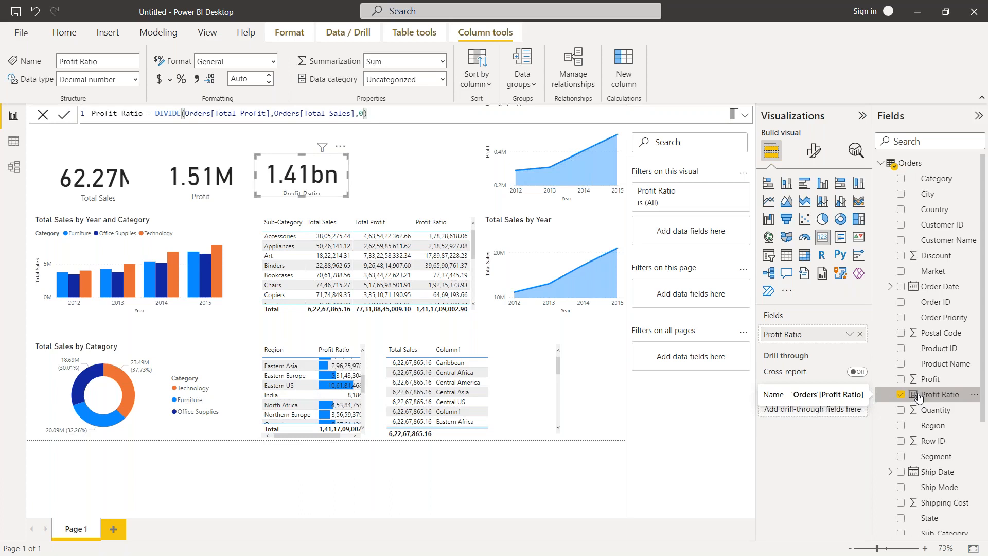
pyautogui.rightClick(984, 387)
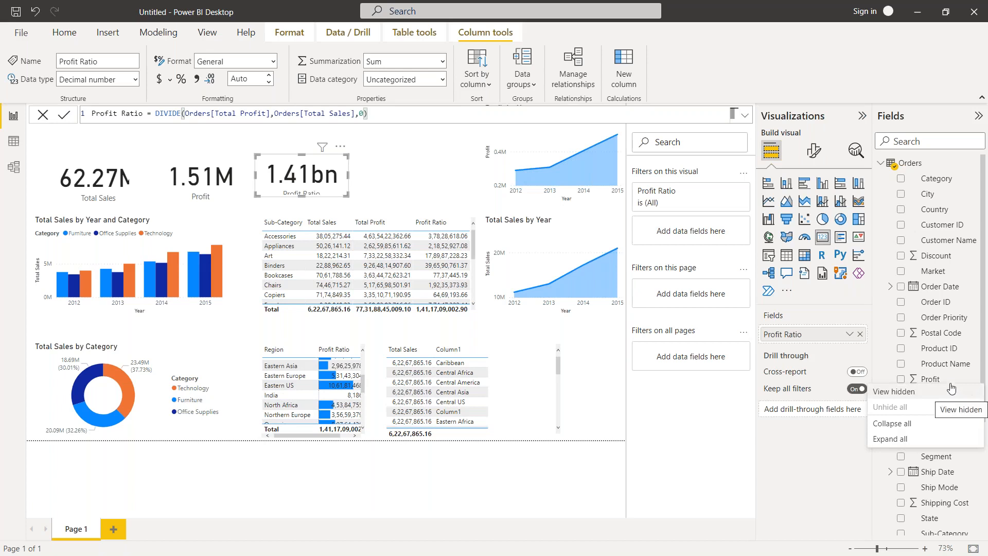
pyautogui.click(887, 382)
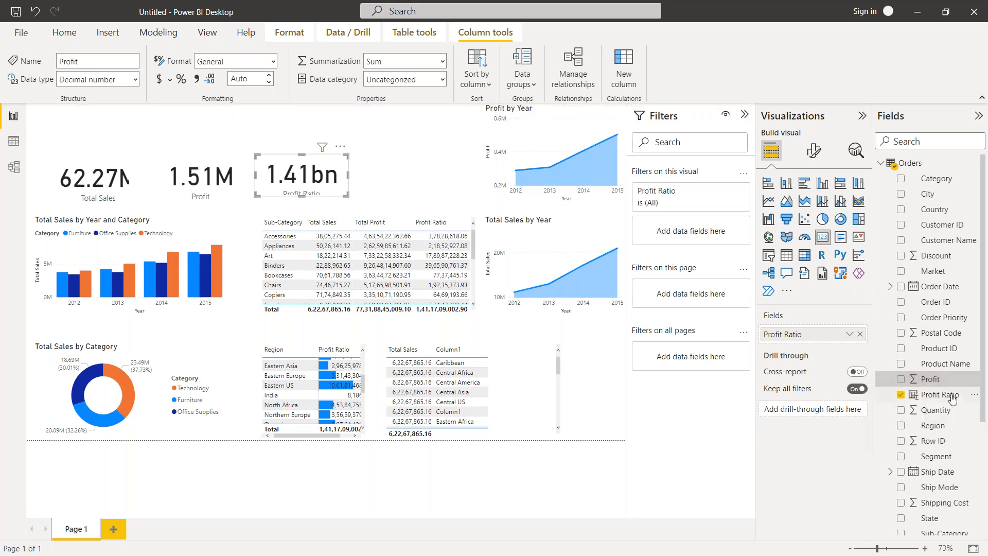
pyautogui.click(972, 379)
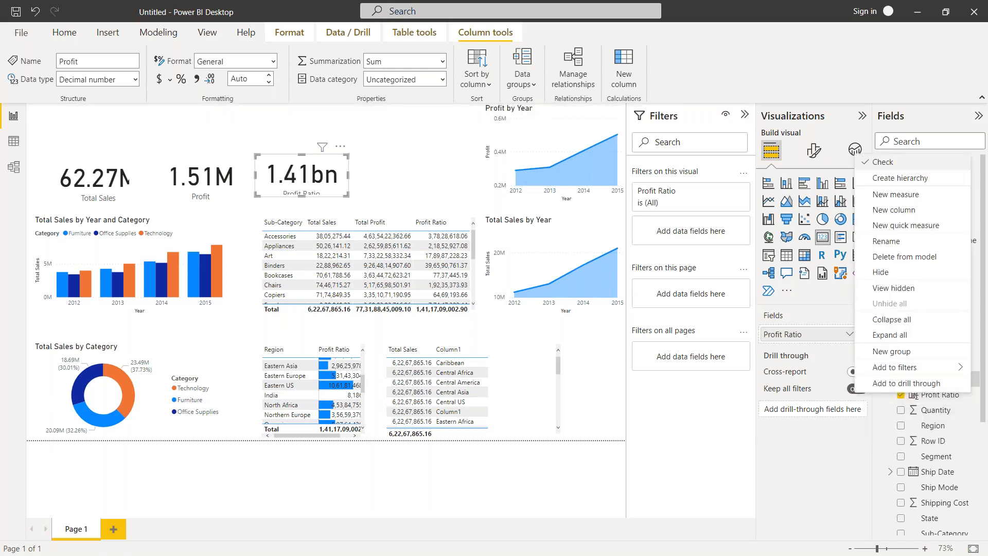
pyautogui.click(908, 199)
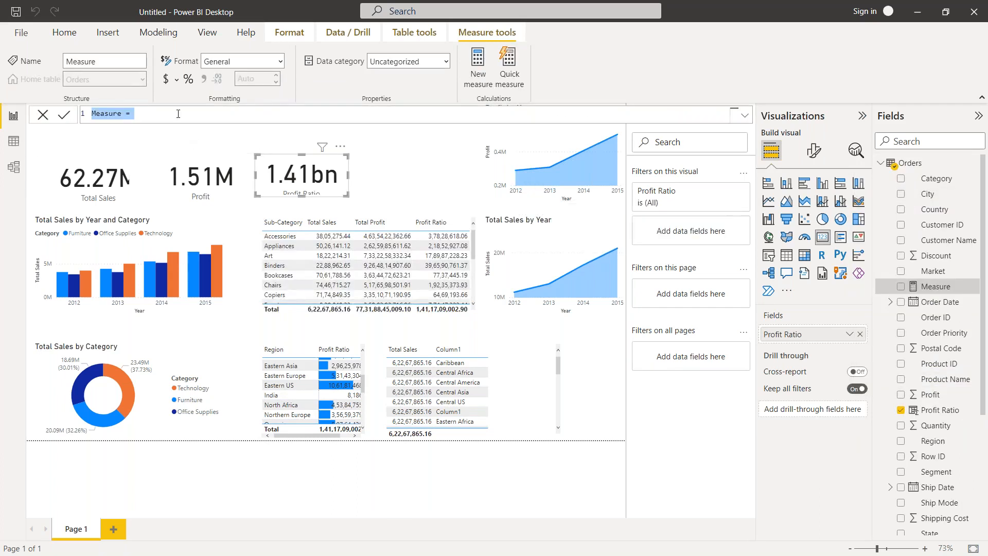
# Begin the new measure's formula with the DIVIDE function.
pyautogui.click(178, 114)
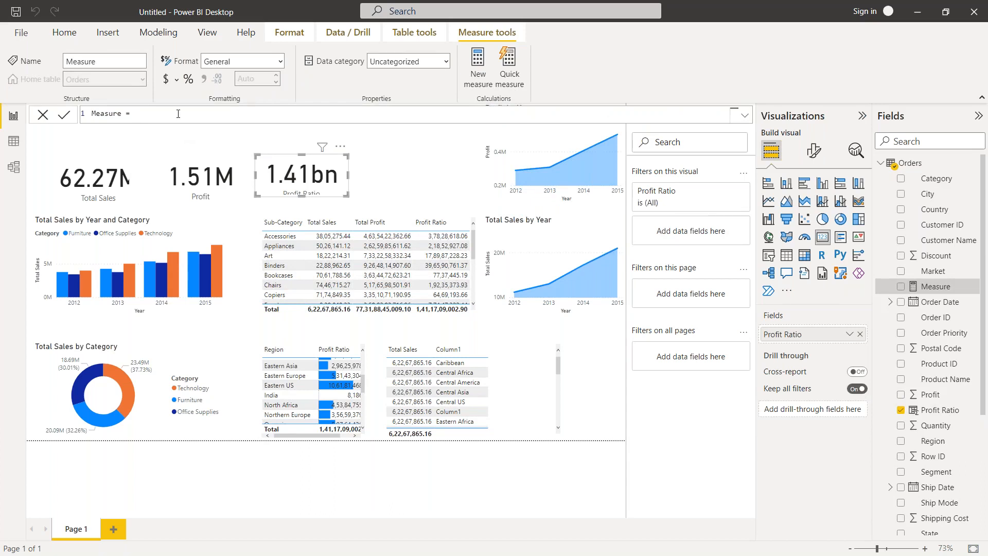
pyautogui.write('Divid')
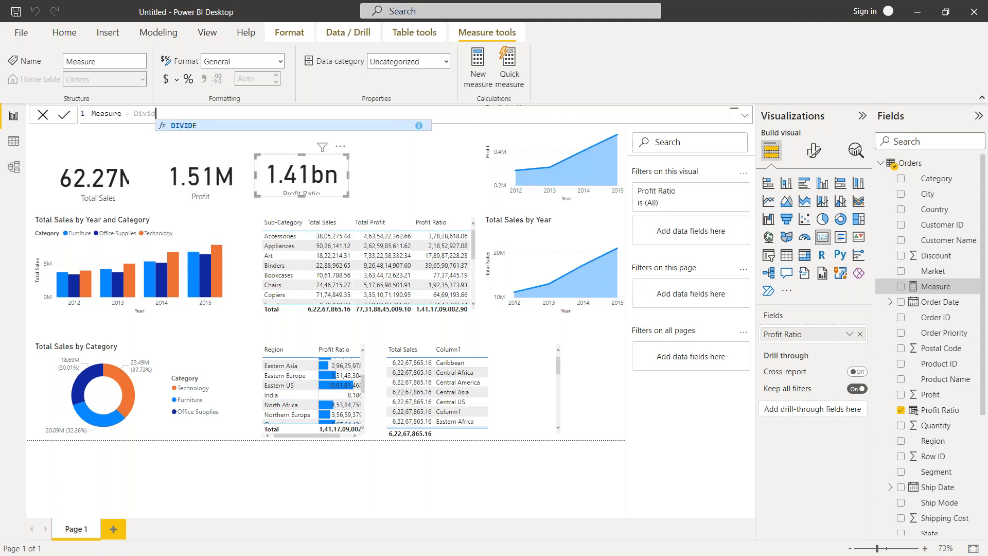
pyautogui.click(183, 127)
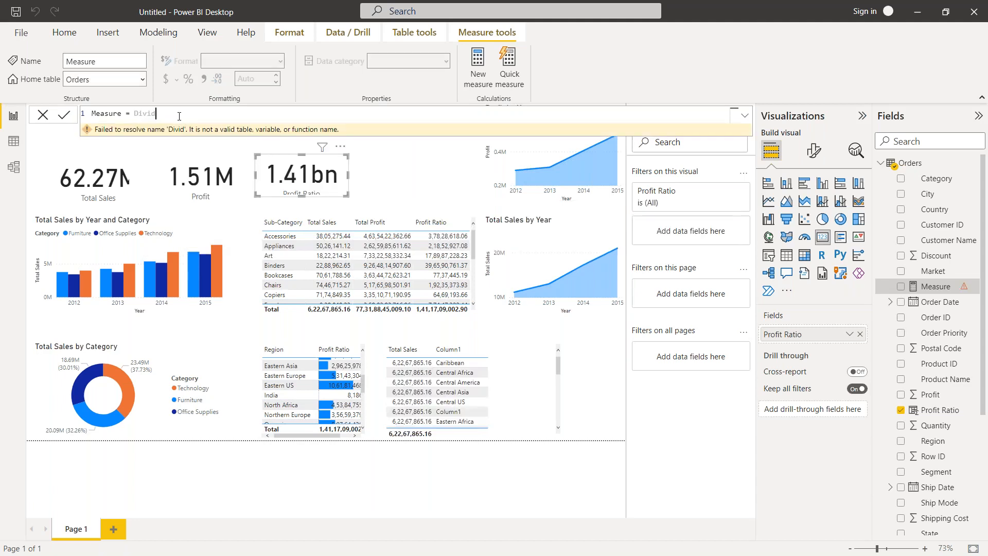
pyautogui.write('e')
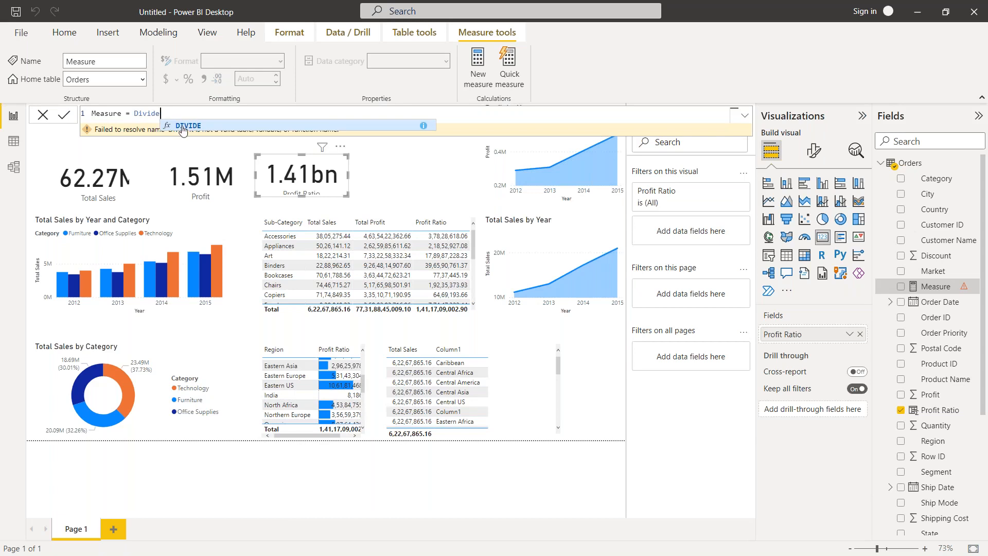
pyautogui.press('Tab')
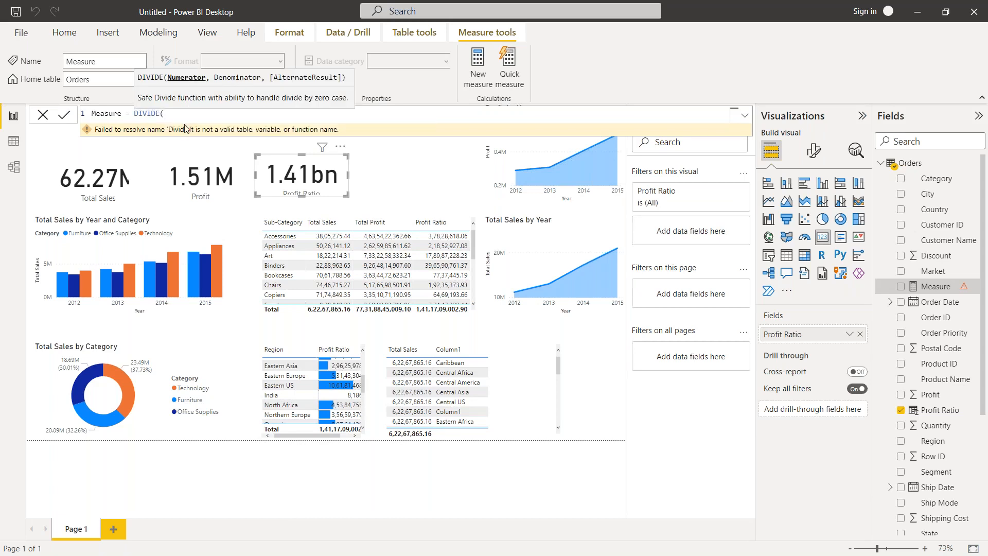
pyautogui.write('o')
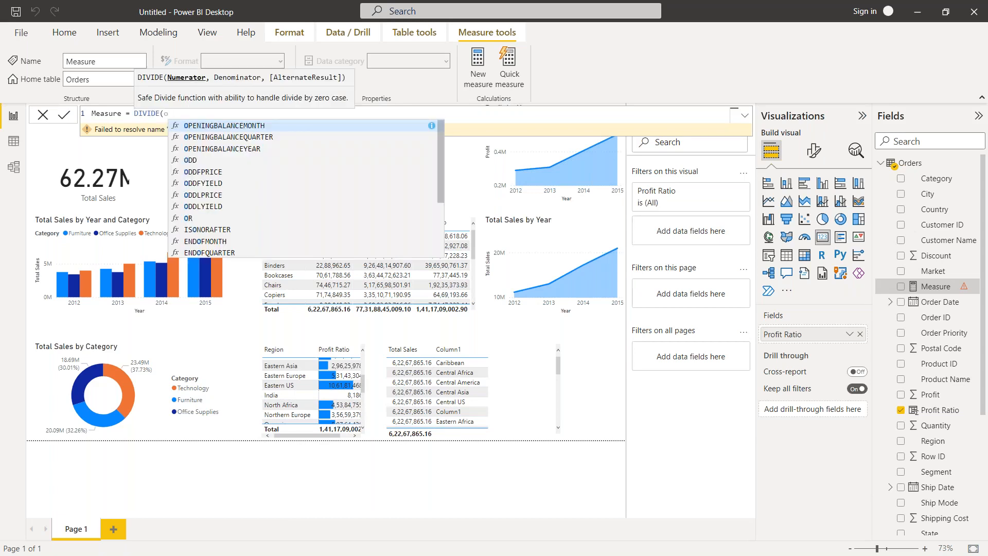
pyautogui.press('BackSpace')
pyautogui.write('tot')
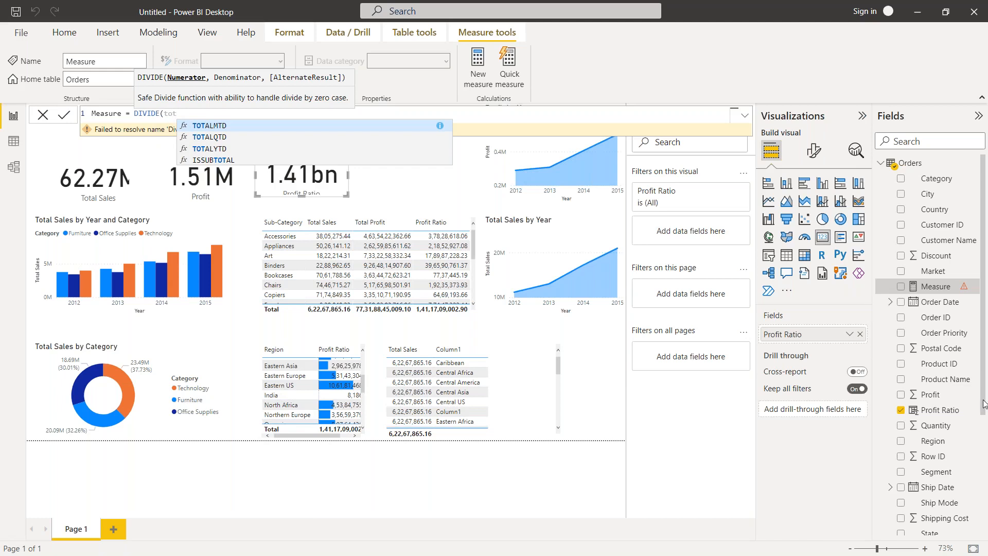
pyautogui.moveTo(984, 405); pyautogui.dragTo(984, 473)
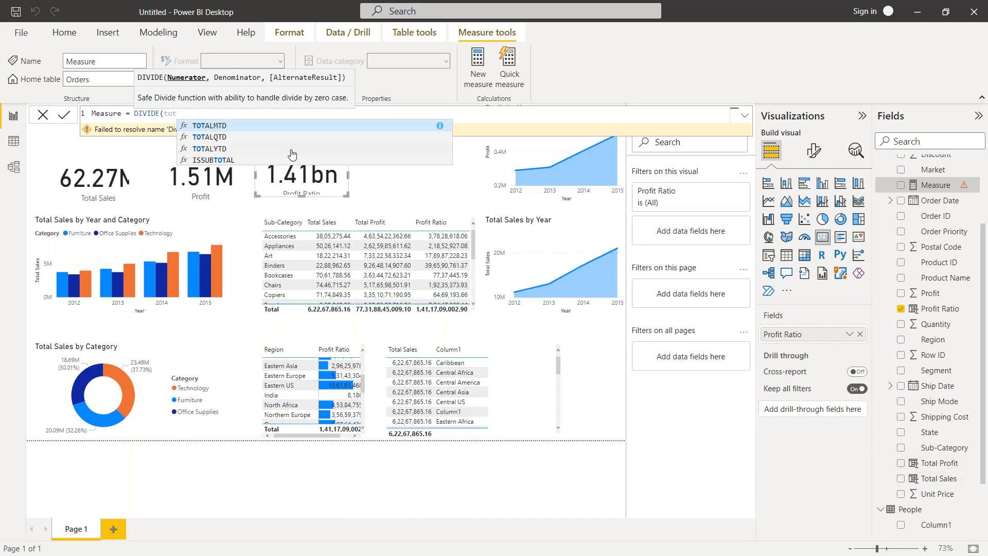
pyautogui.press('BackSpace')
pyautogui.press('BackSpace')
pyautogui.press('BackSpace')
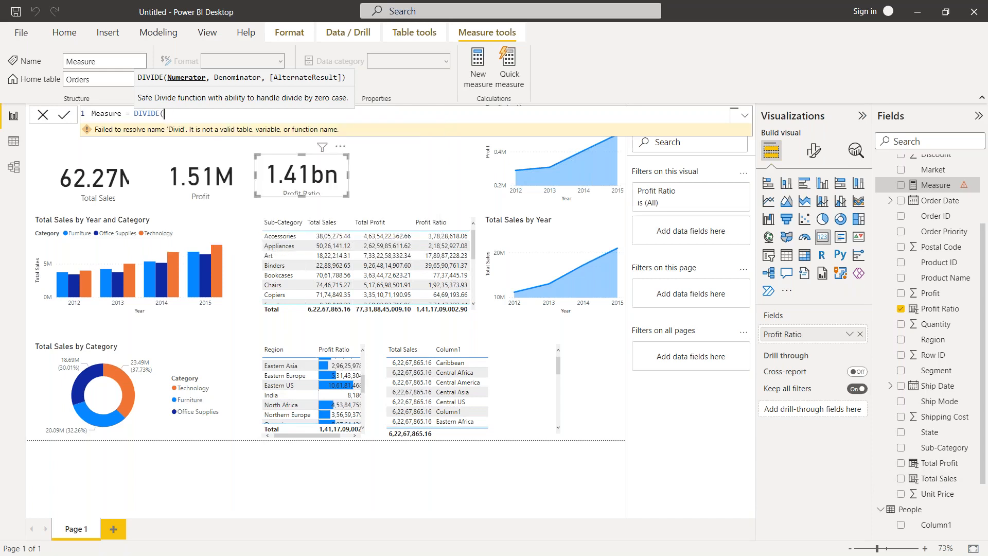
# Enter SUM(Orders[Profit]) as the numerator of the DIVIDE function.
pyautogui.write('sum')
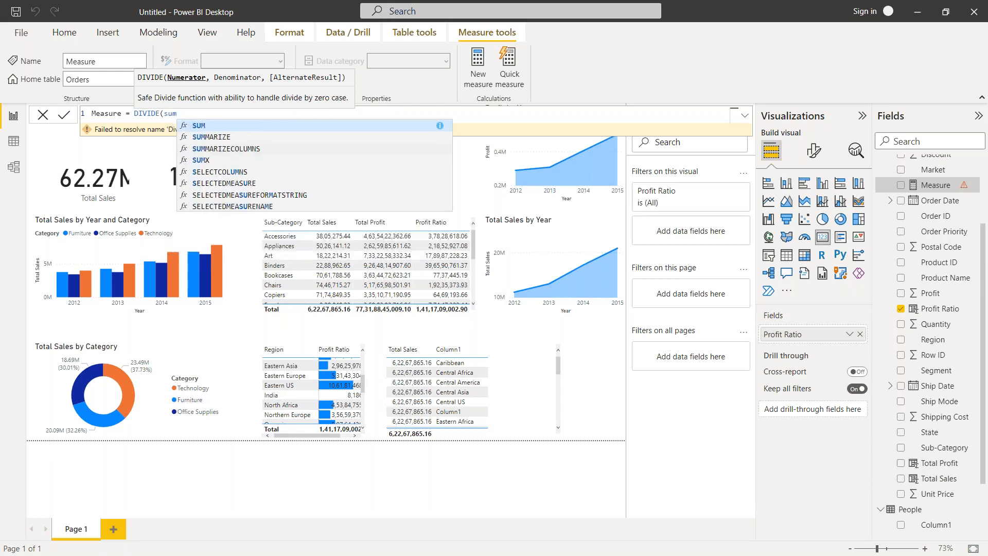
pyautogui.click(265, 129)
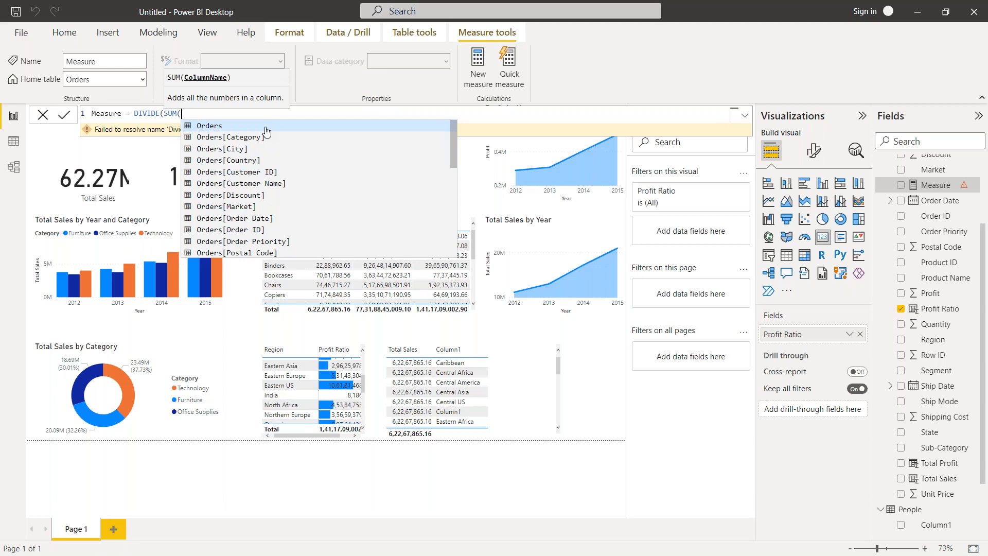
pyautogui.write('pro')
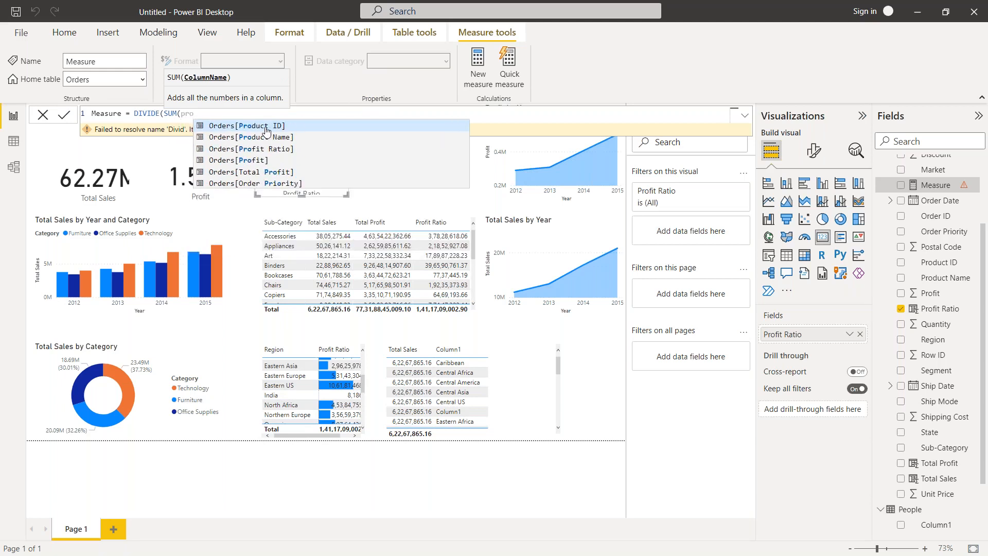
pyautogui.click(262, 161)
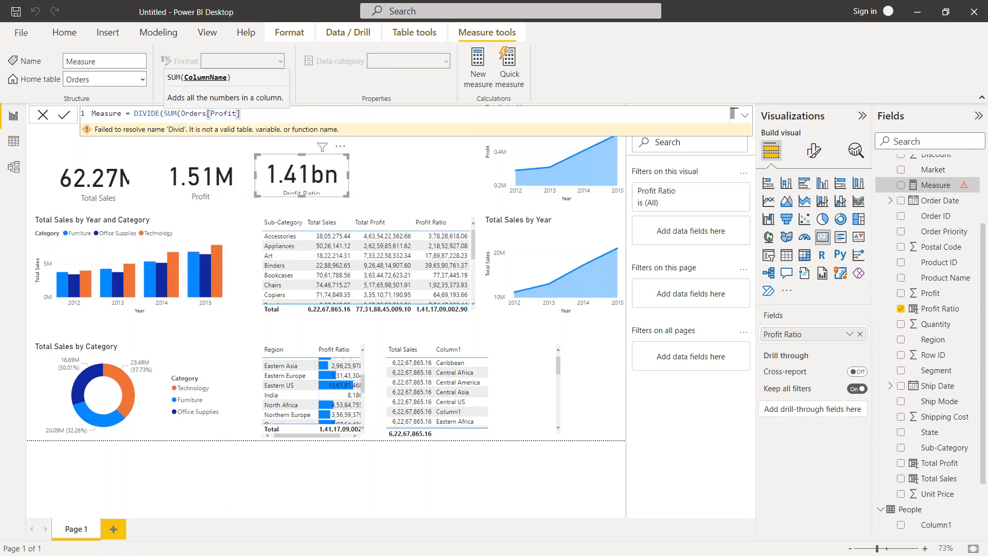
pyautogui.write(')')
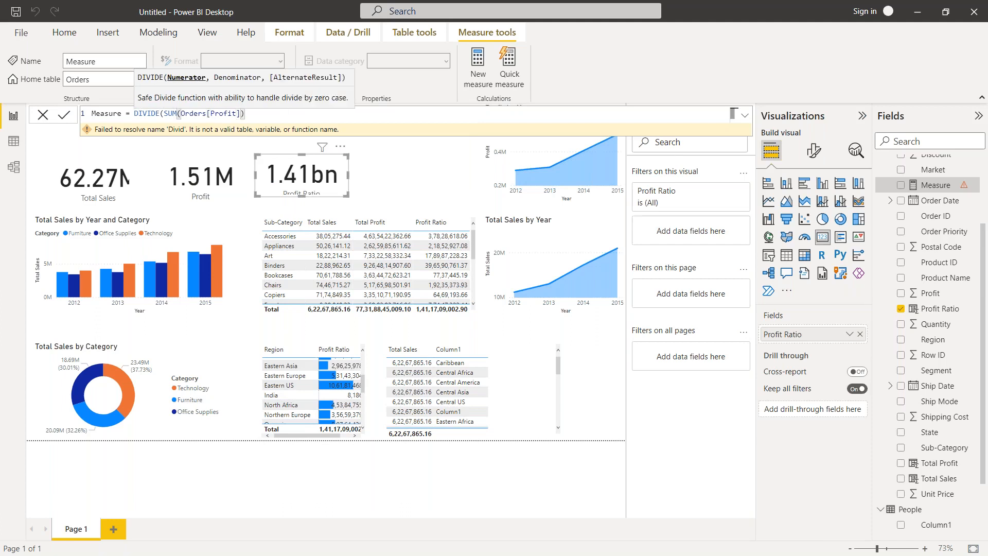
pyautogui.write(',')
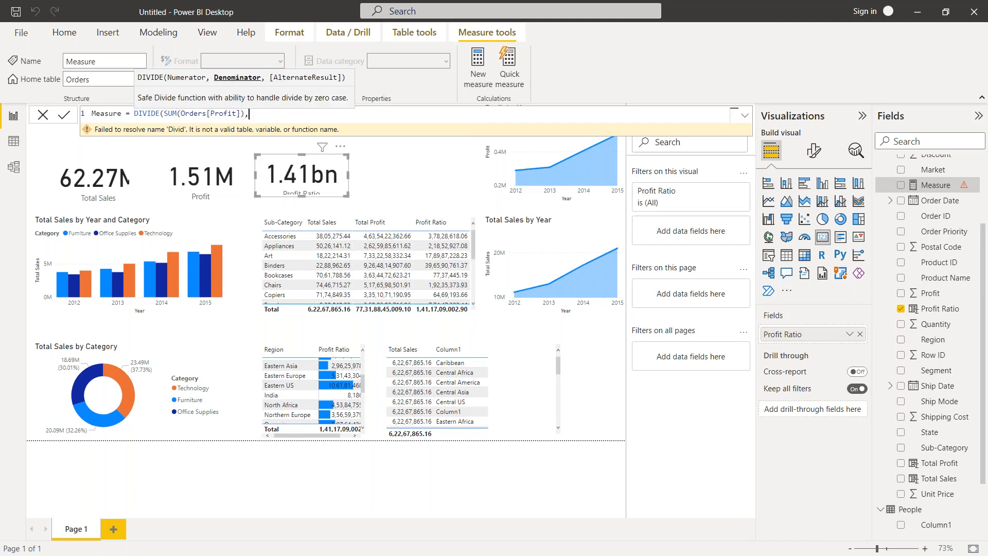
pyautogui.write('su')
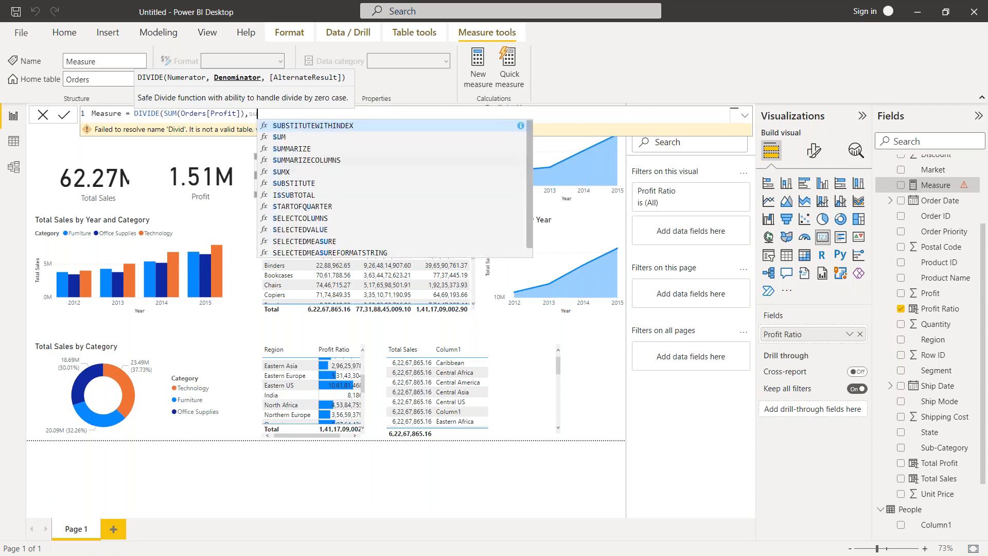
pyautogui.write('m(')
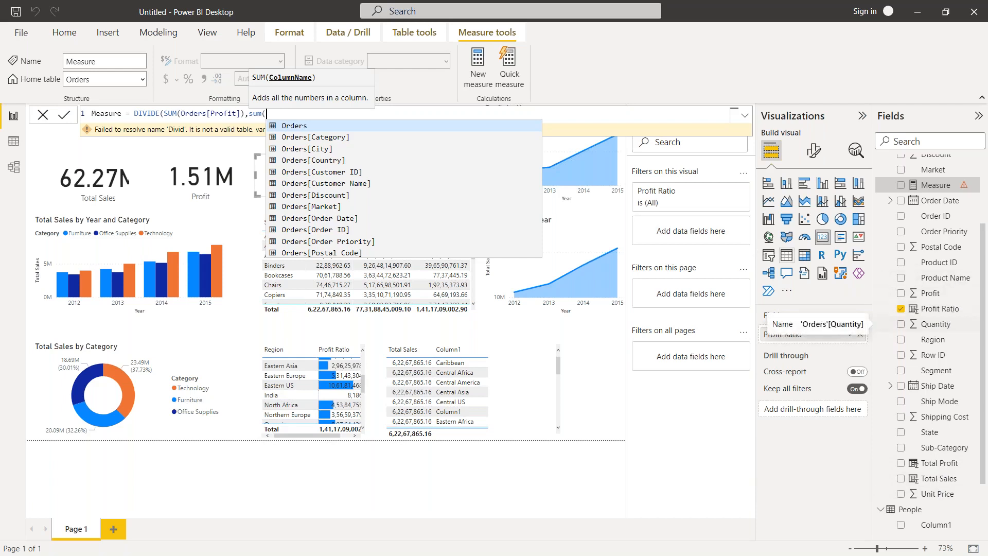
# Enter sum(Orders[Quantity]) as the denominator of the DIVIDE function, close the formula, and commit the measure.
pyautogui.write('order')
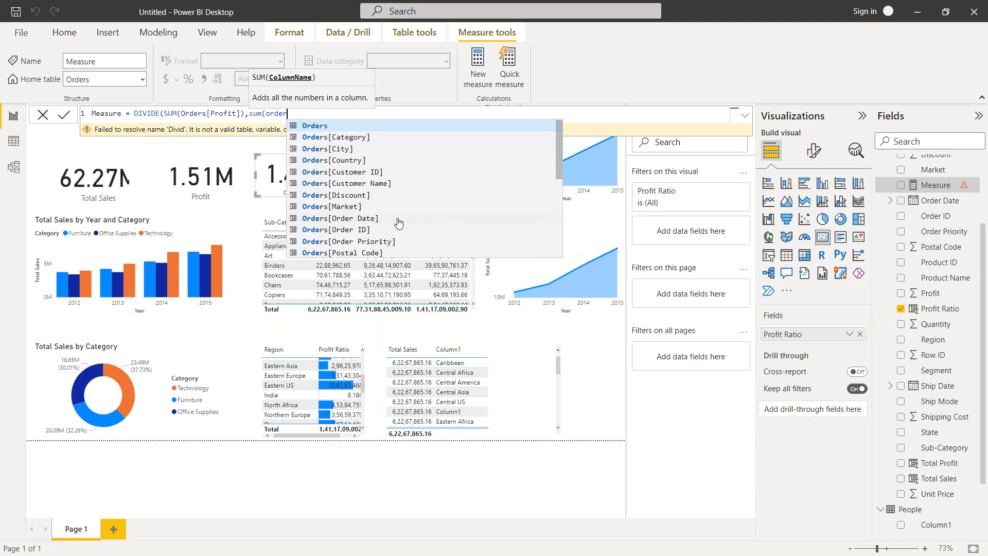
pyautogui.moveTo(558, 168); pyautogui.dragTo(562, 212)
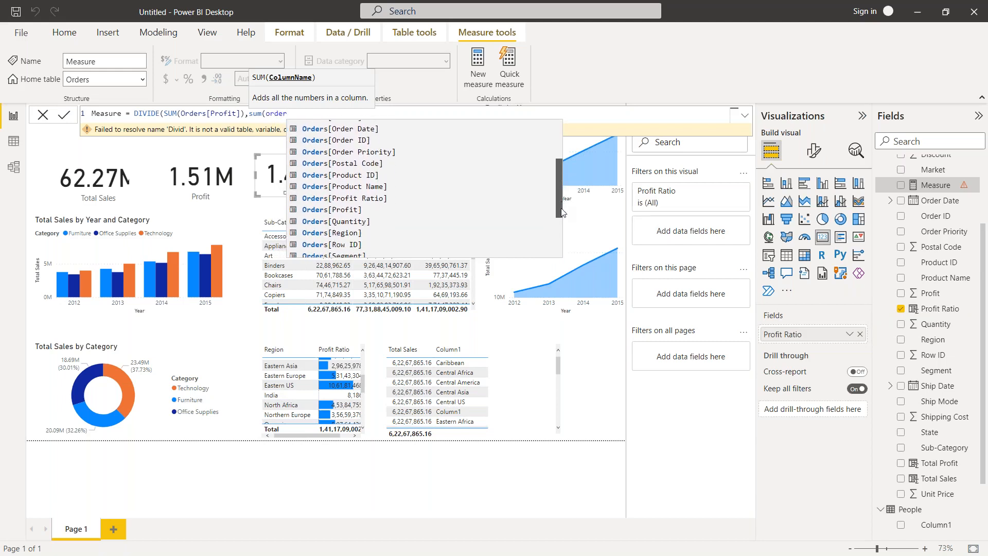
pyautogui.click(349, 209)
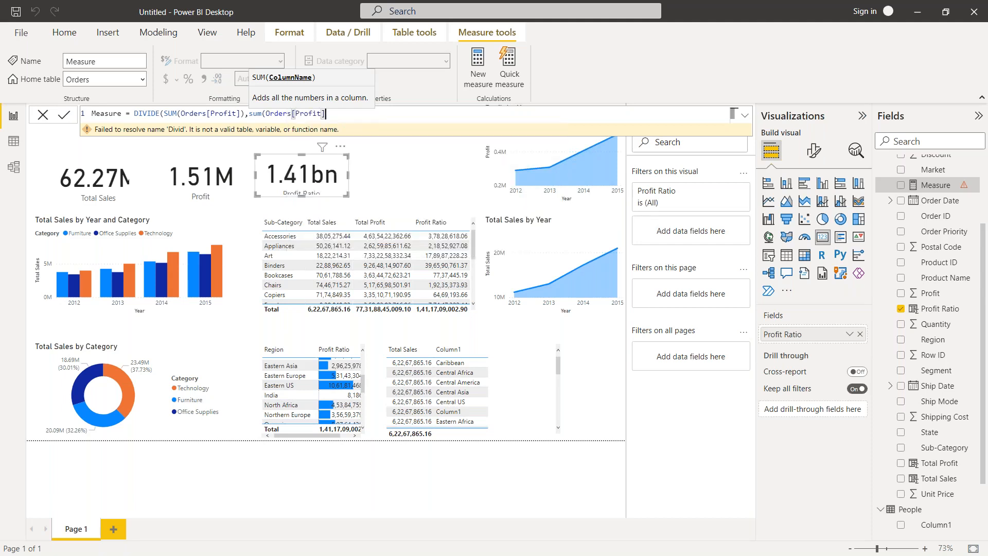
pyautogui.press('BackSpace')
pyautogui.press('BackSpace')
pyautogui.press('BackSpace')
pyautogui.press('BackSpace')
pyautogui.press('BackSpace')
pyautogui.press('BackSpace')
pyautogui.press('BackSpace')
pyautogui.write('Quant')
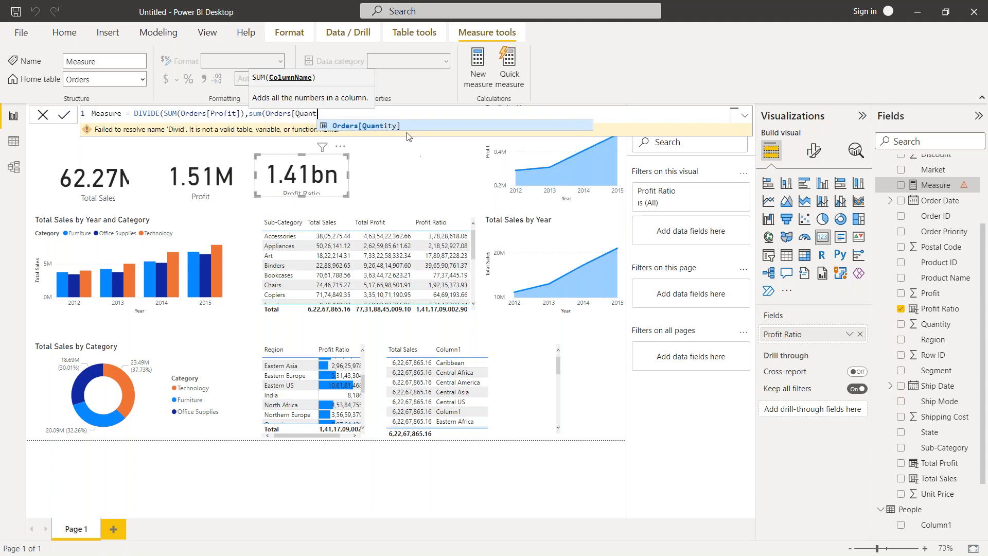
pyautogui.click(395, 126)
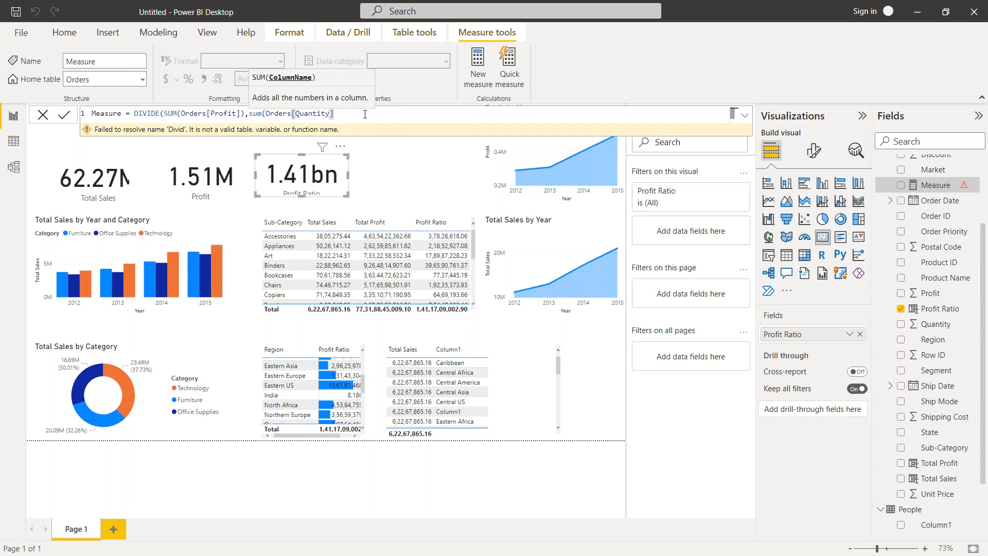
pyautogui.write('))')
pyautogui.press('Return')
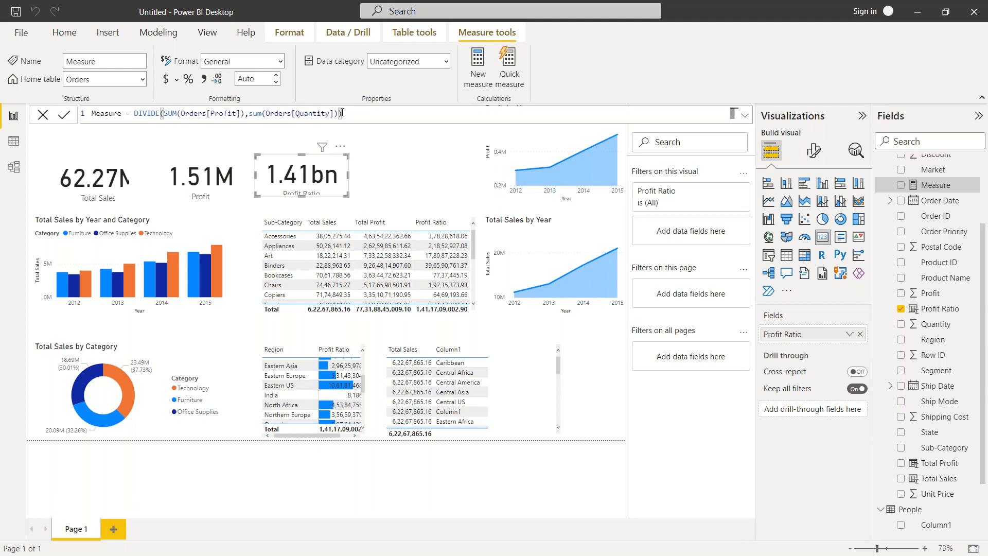
# Add 0 as the alternate result in the measure's DIVIDE function.
pyautogui.click(341, 114)
pyautogui.write(',0')
pyautogui.click(389, 114)
# Rename the DIVIDE measure to Profit Ratio % and commit its formula.
pyautogui.doubleClick(123, 114)
pyautogui.press('BackSpace')
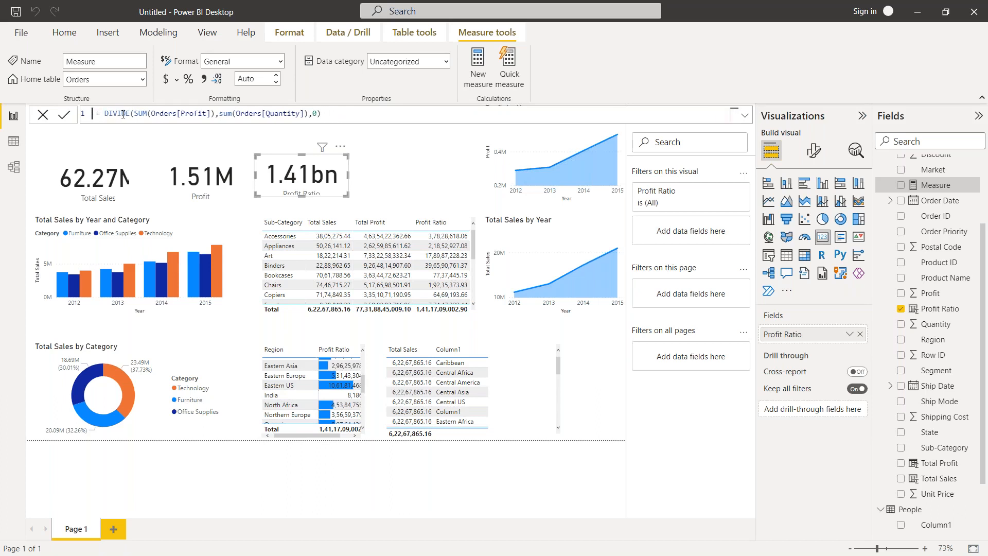
pyautogui.write('Profit ')
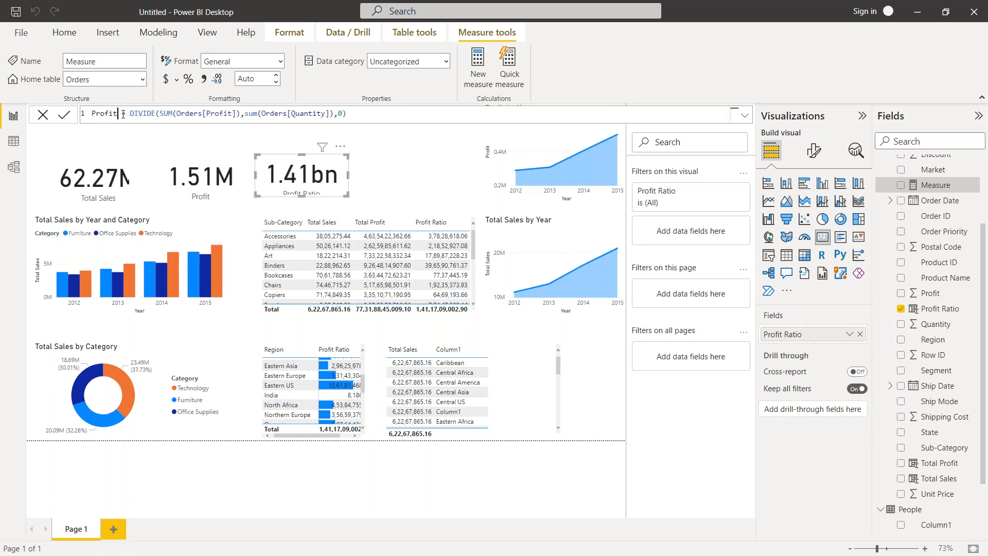
pyautogui.write('Ratio ')
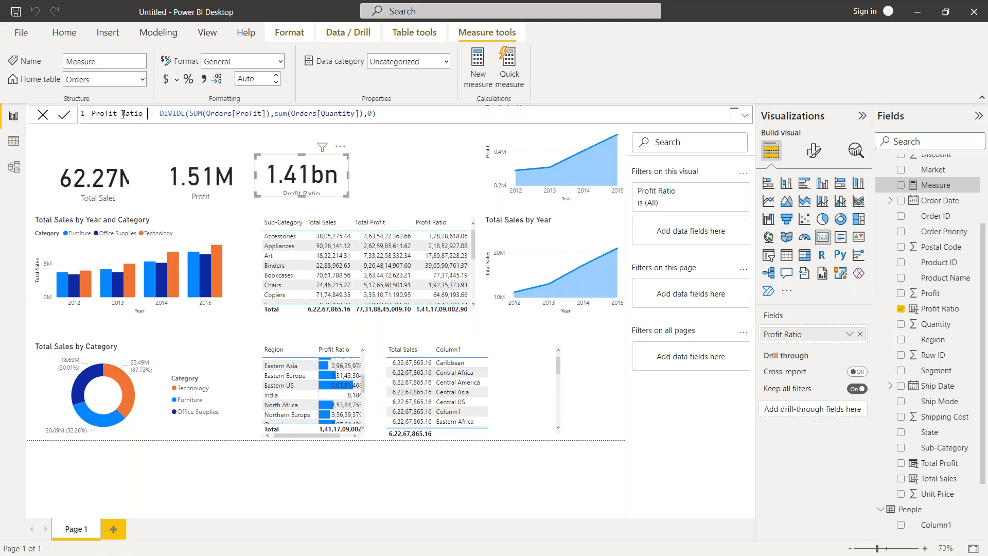
pyautogui.write('%')
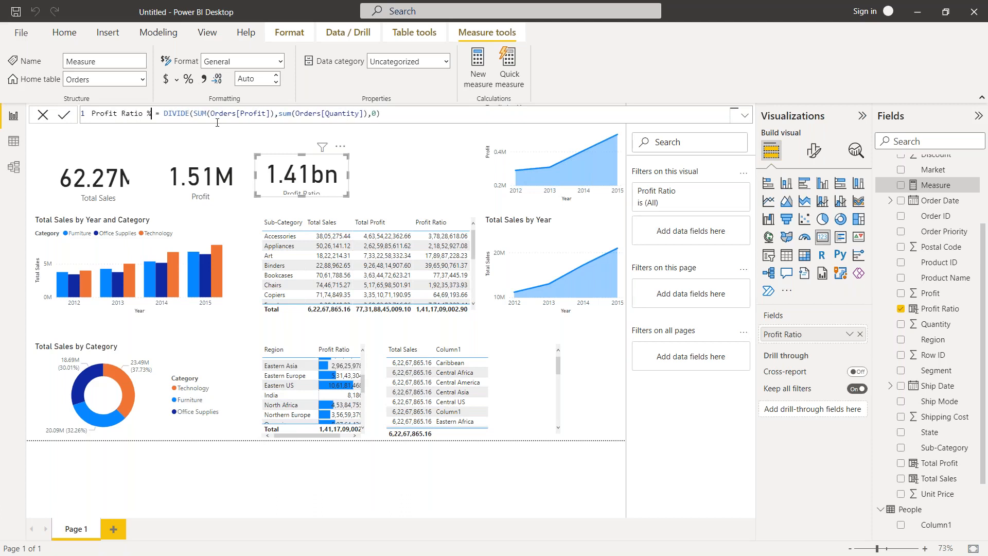
pyautogui.doubleClick(327, 115)
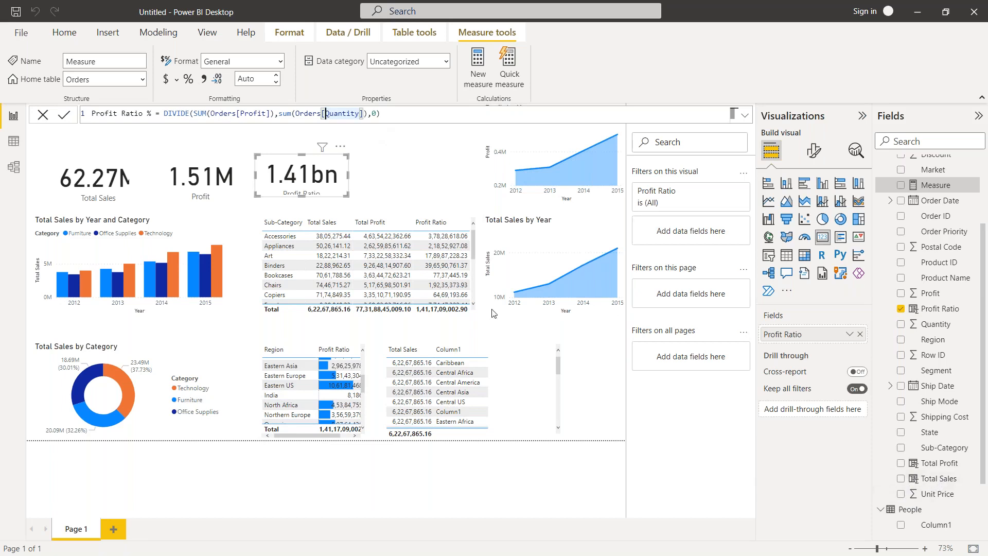
pyautogui.click(69, 117)
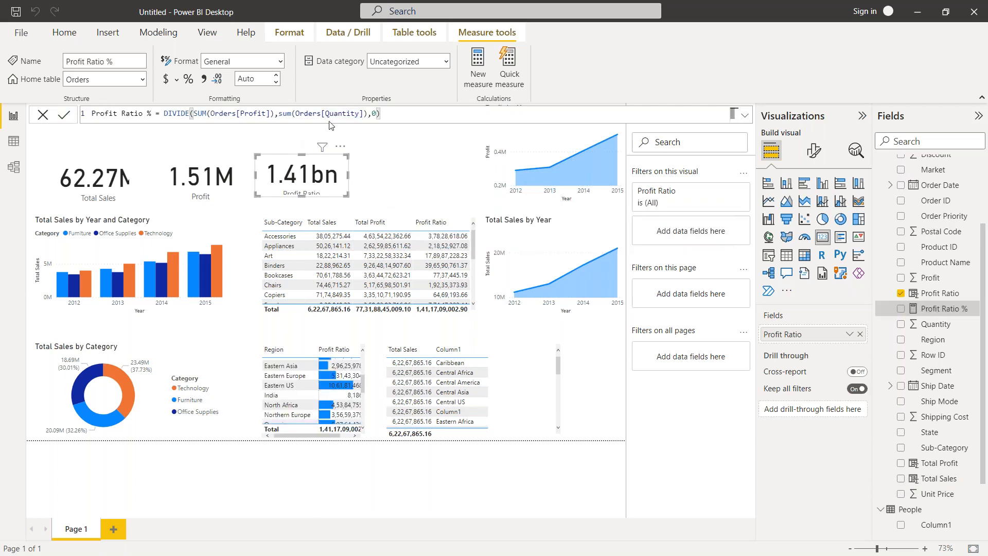
# Replace Orders[Quantity] with Orders[Total Sales] in the denominator of the Profit Ratio % measure.
pyautogui.click(358, 113)
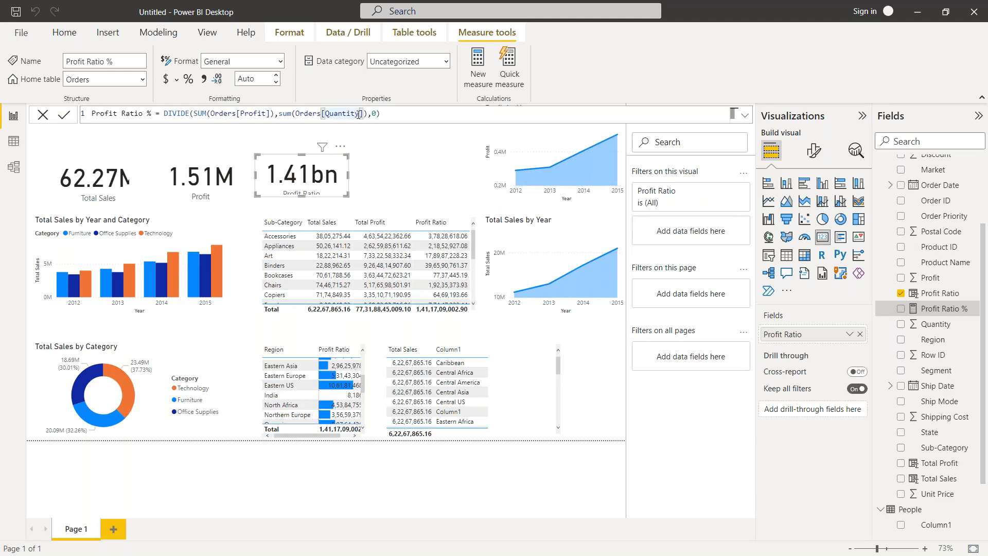
pyautogui.press('BackSpace')
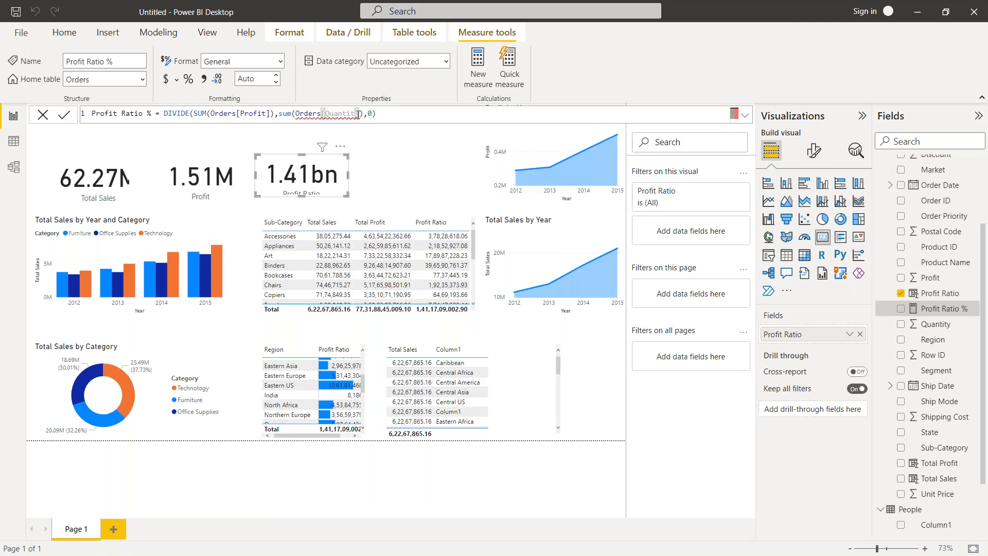
pyautogui.press('BackSpace')
pyautogui.press('BackSpace')
pyautogui.press('BackSpace')
pyautogui.press('BackSpace')
pyautogui.press('BackSpace')
pyautogui.press('BackSpace')
pyautogui.press('BackSpace')
pyautogui.press('BackSpace')
pyautogui.press('BackSpace')
pyautogui.press('BackSpace')
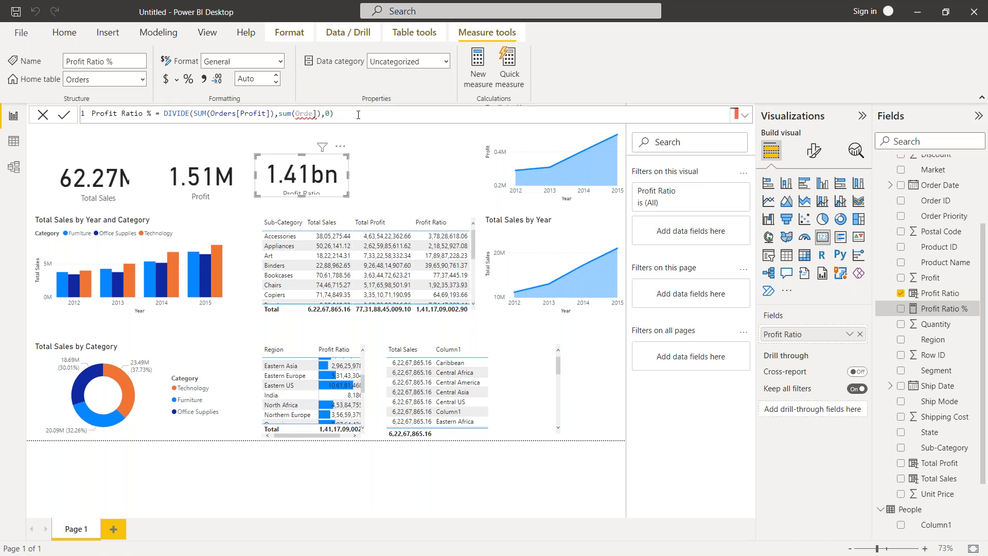
pyautogui.press('Delete')
pyautogui.press('BackSpace')
pyautogui.press('BackSpace')
pyautogui.press('BackSpace')
pyautogui.write('Toa')
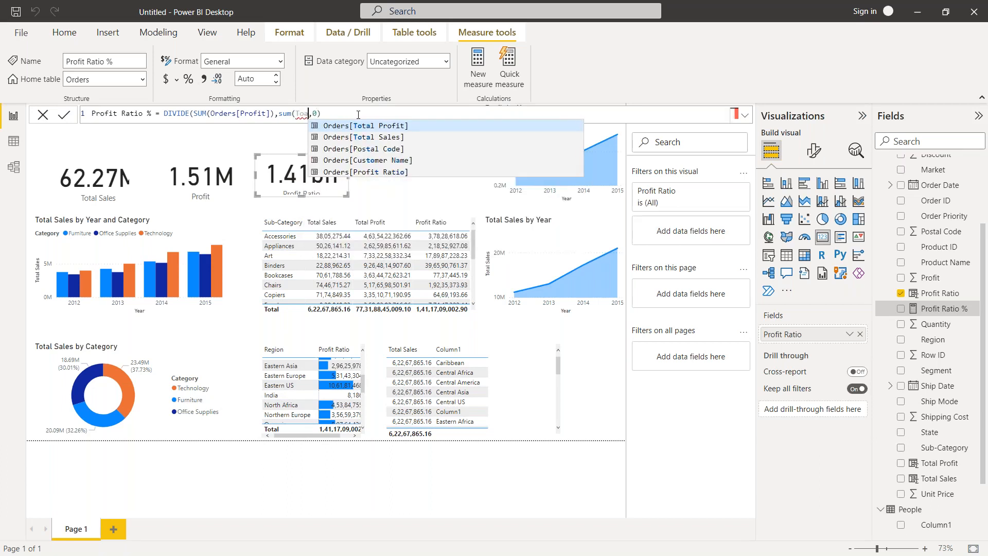
pyautogui.press('BackSpace')
pyautogui.click(371, 137)
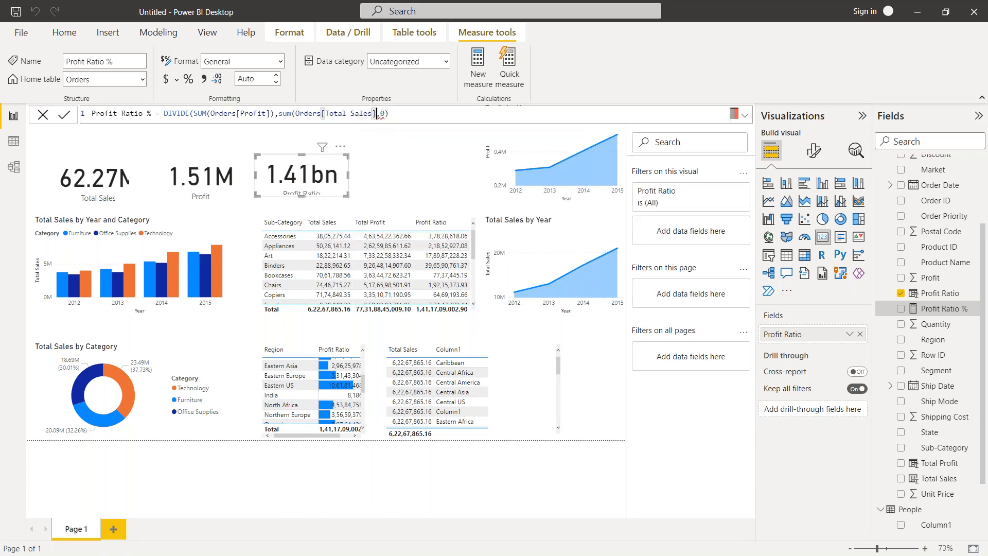
# Remove the sum function in front of Orders[Total Sales] in the Profit Ratio % formula.
pyautogui.click(390, 119)
pyautogui.click(376, 114)
pyautogui.click(293, 117)
pyautogui.press('BackSpace')
pyautogui.press('BackSpace')
pyautogui.press('BackSpace')
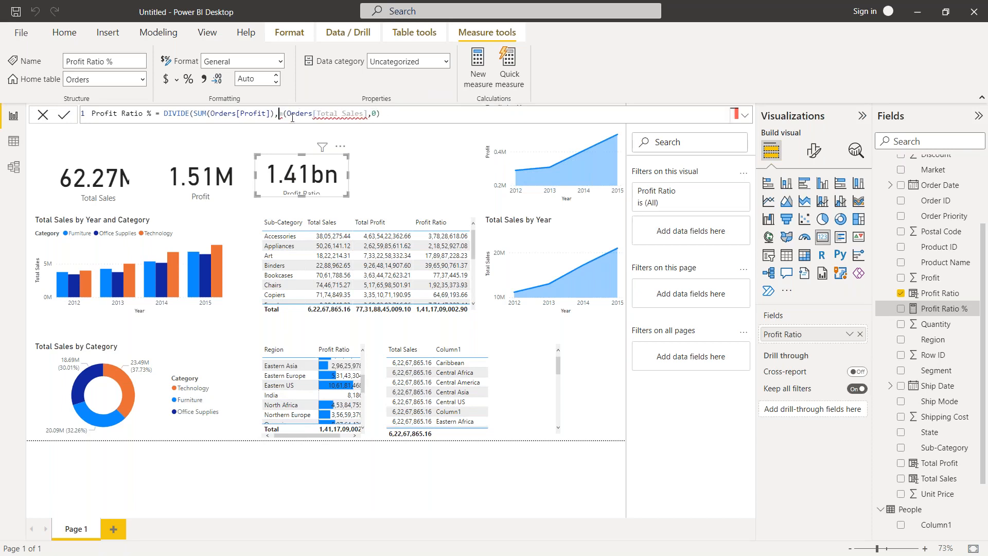
pyautogui.press('BackSpace')
pyautogui.click(363, 113)
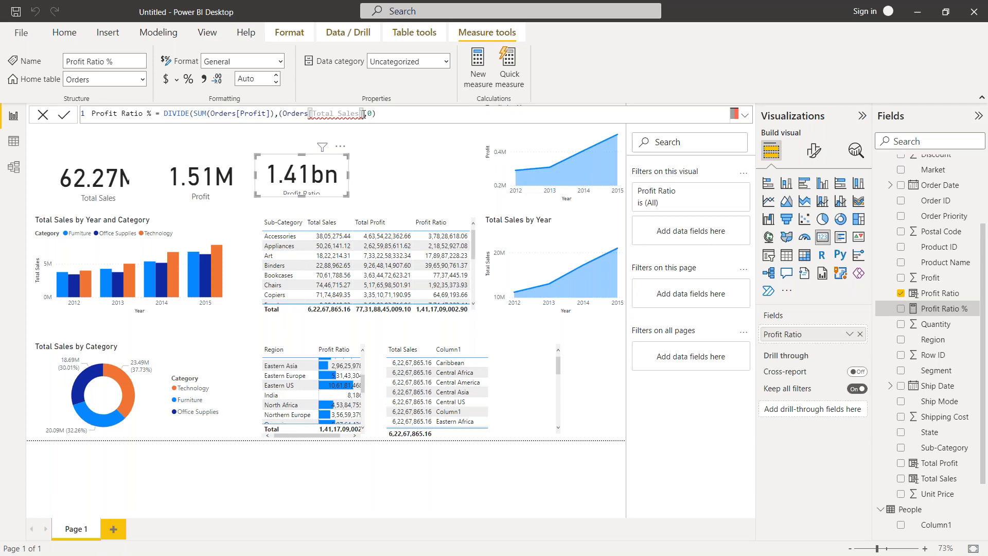
pyautogui.write(')')
pyautogui.press('BackSpace')
# Switch to the Mini Project - Superstore report, close the Profit Ratio formula, and view the Total Profit measure's formula.
pyautogui.moveTo(637, 552)
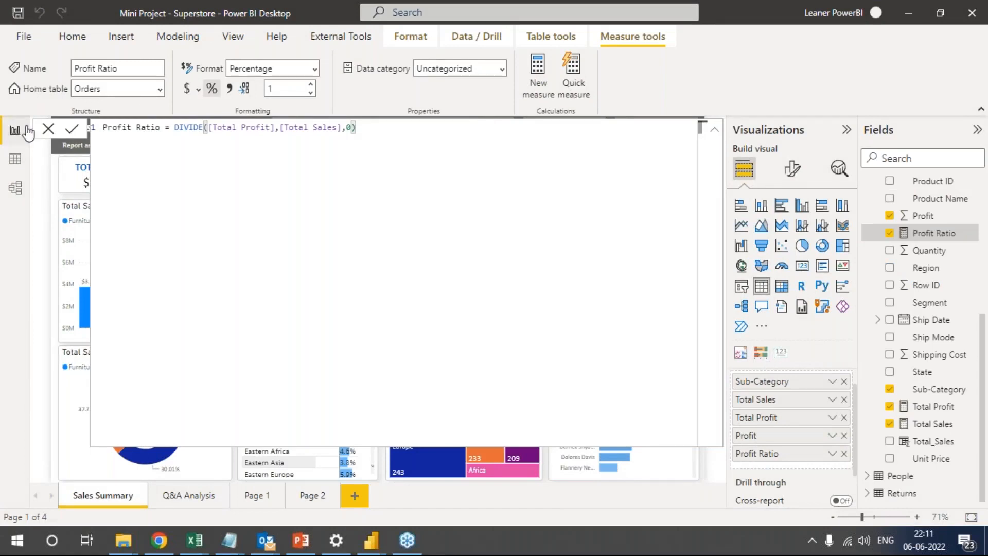
pyautogui.click(46, 129)
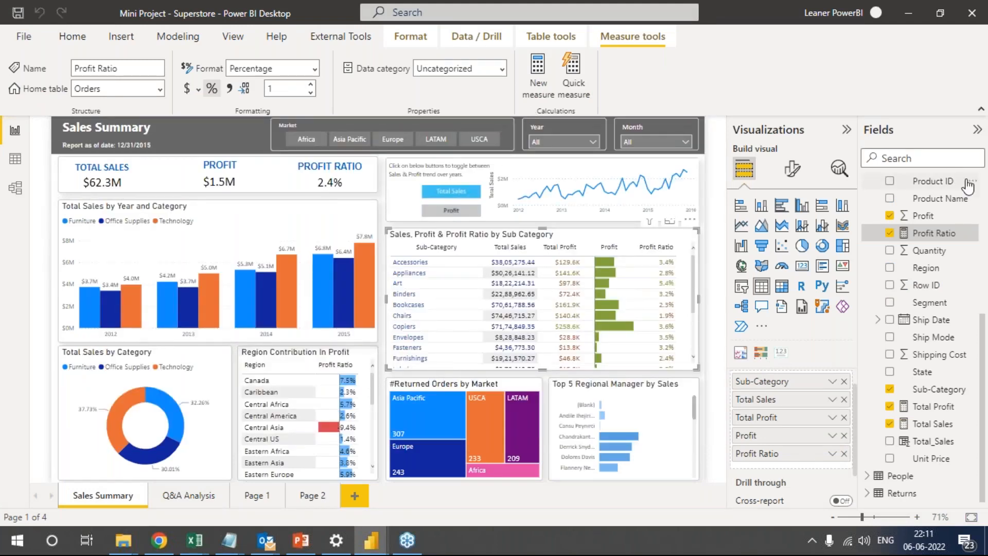
pyautogui.click(932, 408)
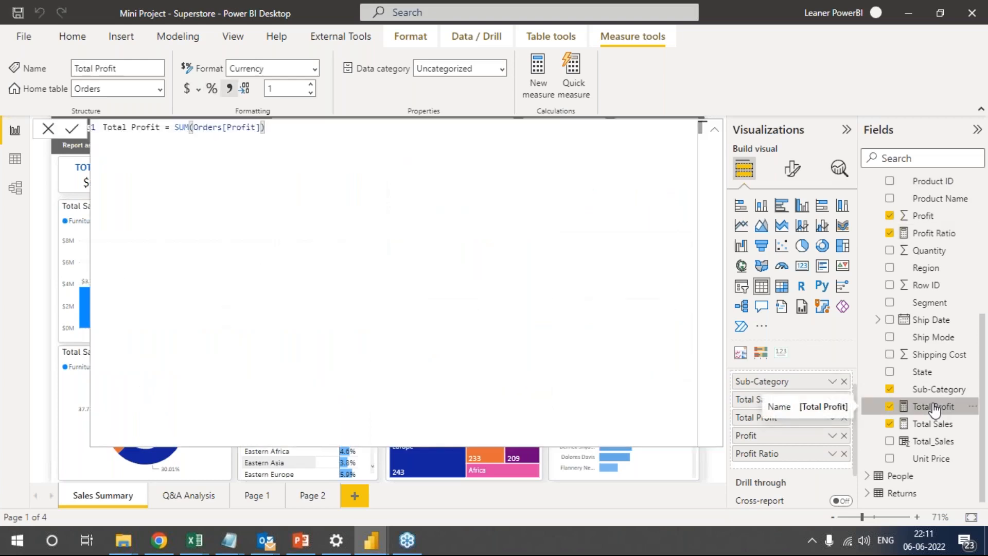
# Examine the Total Sales measure's SUMX formula in the Mini Project - Superstore report.
pyautogui.click(944, 426)
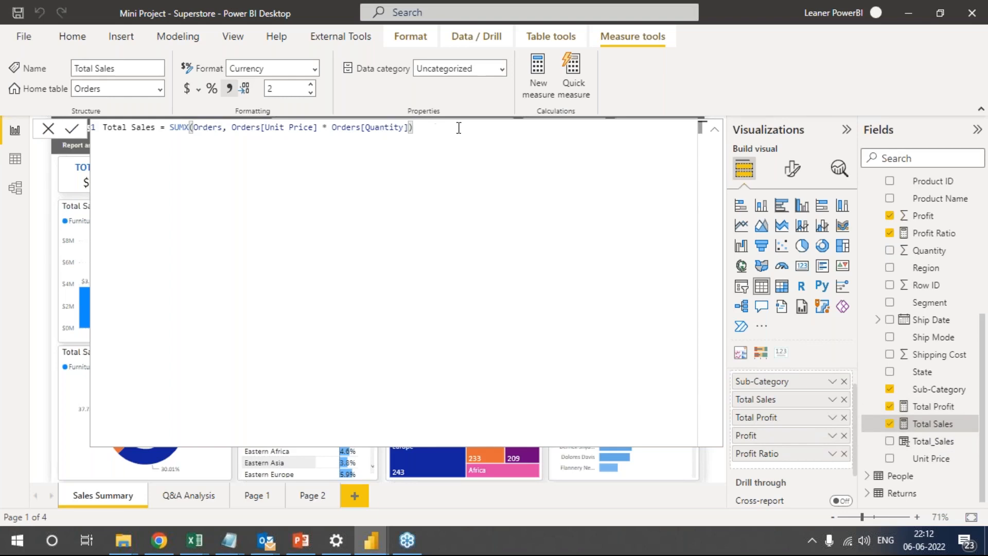
pyautogui.moveTo(433, 128); pyautogui.dragTo(160, 130)
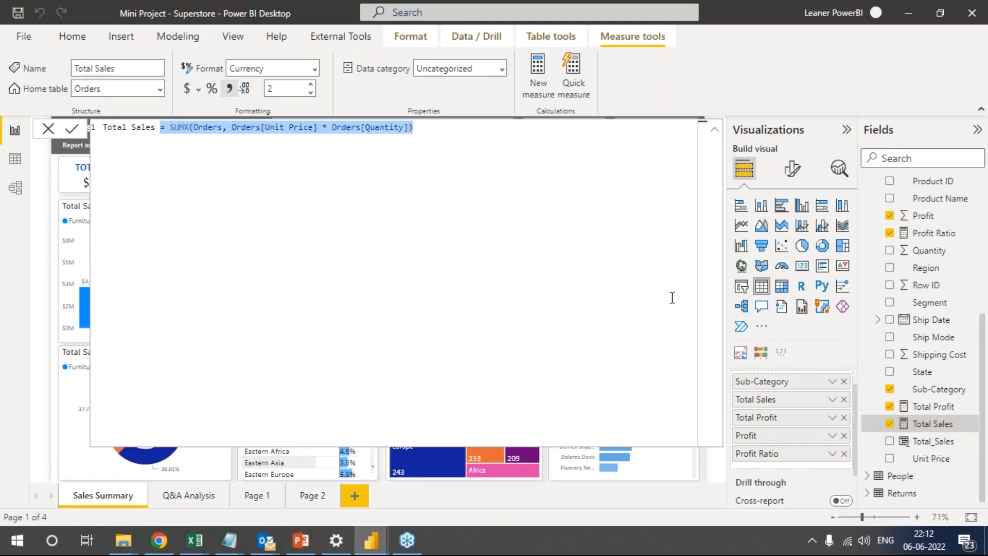
pyautogui.click(299, 170)
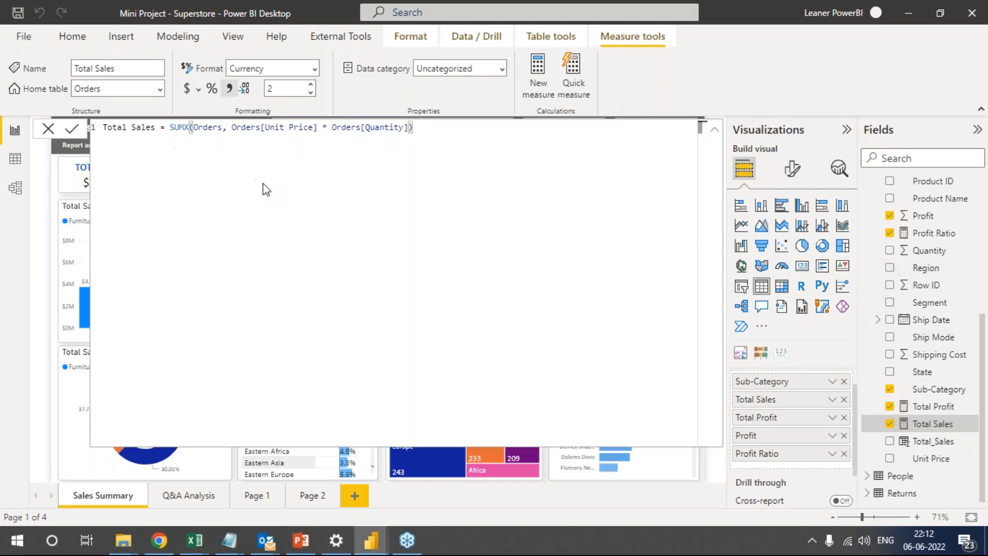
pyautogui.keyDown('shift'); pyautogui.click(163, 127); pyautogui.keyUp('shift')
pyautogui.moveTo(125, 132); pyautogui.dragTo(124, 132)
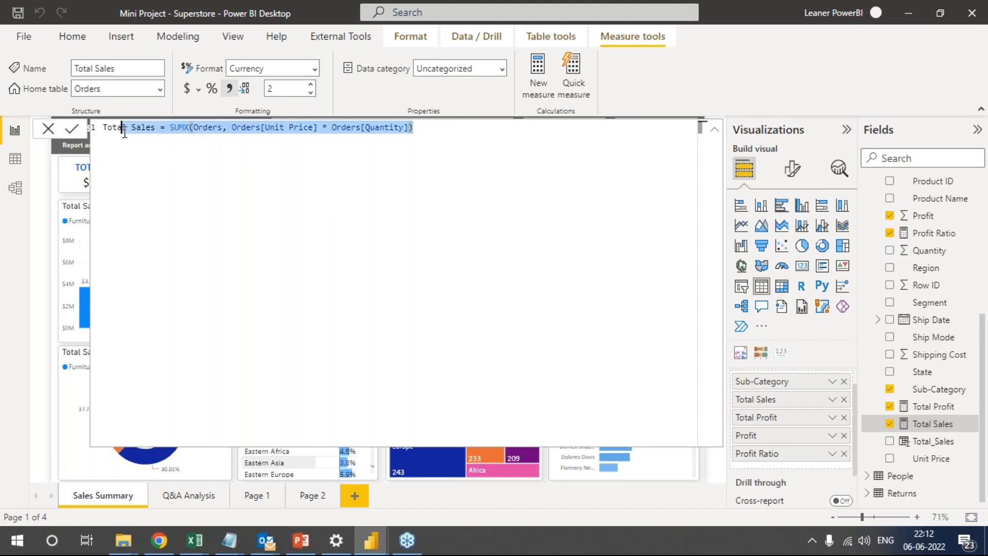
pyautogui.click(778, 227)
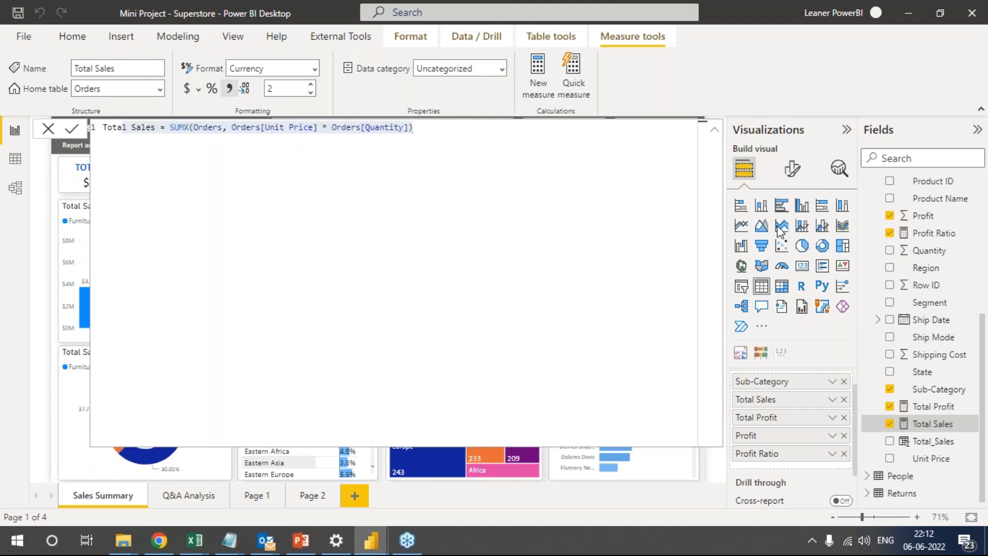
pyautogui.moveTo(197, 208)
pyautogui.mouseDown()
pyautogui.moveTo(213, 229)
pyautogui.moveTo(239, 216)
pyautogui.moveTo(307, 226)
pyautogui.moveTo(360, 212)
pyautogui.moveTo(430, 212)
pyautogui.moveTo(403, 233)
pyautogui.mouseUp()
pyautogui.moveTo(422, 198)
pyautogui.mouseDown()
pyautogui.moveTo(425, 223)
pyautogui.moveTo(430, 205)
pyautogui.mouseUp()
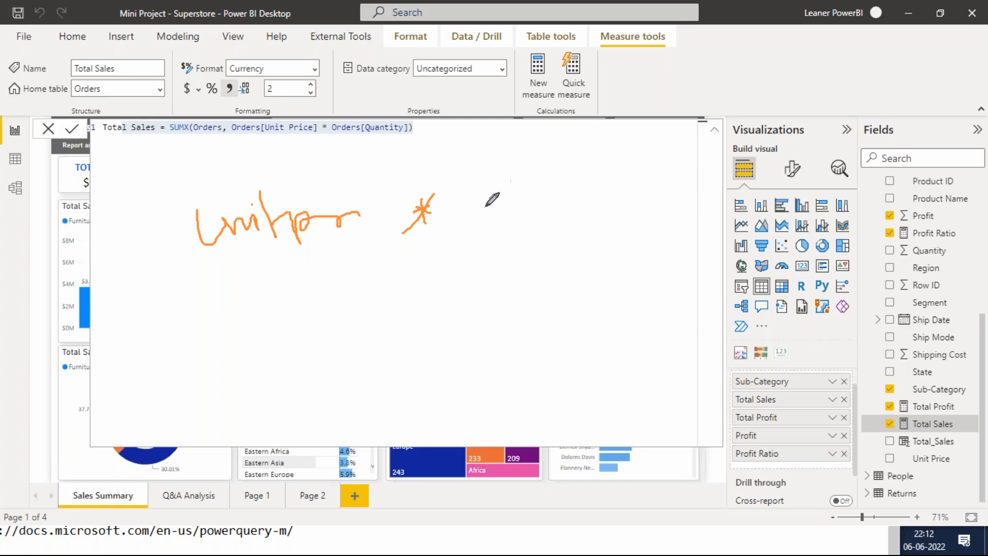
pyautogui.moveTo(467, 186)
pyautogui.mouseDown()
pyautogui.moveTo(473, 202)
pyautogui.moveTo(535, 188)
pyautogui.moveTo(548, 174)
pyautogui.mouseUp()
pyautogui.moveTo(548, 156); pyautogui.dragTo(571, 196)
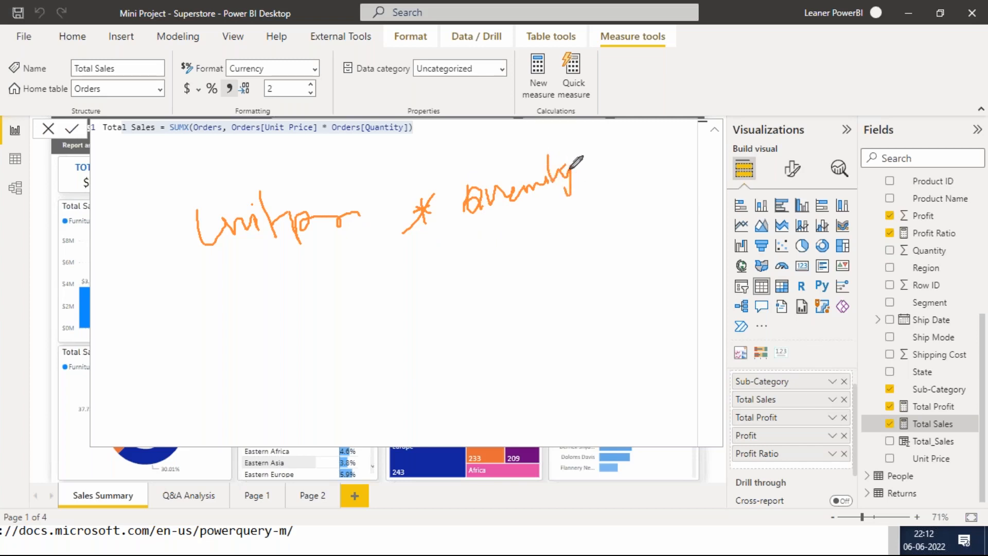
pyautogui.moveTo(197, 185)
pyautogui.mouseDown()
pyautogui.moveTo(680, 155)
pyautogui.moveTo(620, 366)
pyautogui.mouseUp()
pyautogui.moveTo(197, 184); pyautogui.dragTo(164, 418)
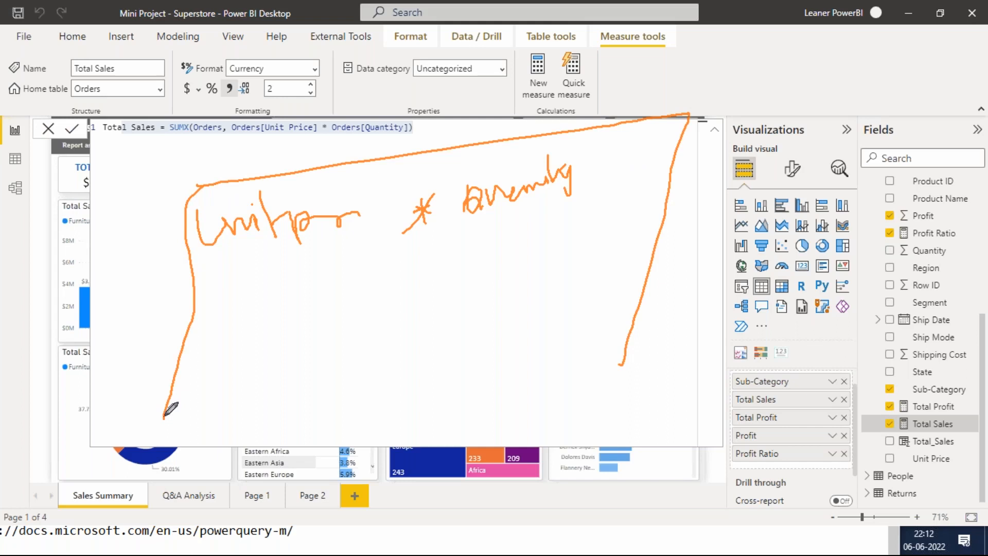
pyautogui.moveTo(178, 302); pyautogui.dragTo(709, 238)
pyautogui.moveTo(25, 149)
pyautogui.mouseDown()
pyautogui.moveTo(4, 161)
pyautogui.moveTo(30, 155)
pyautogui.mouseUp()
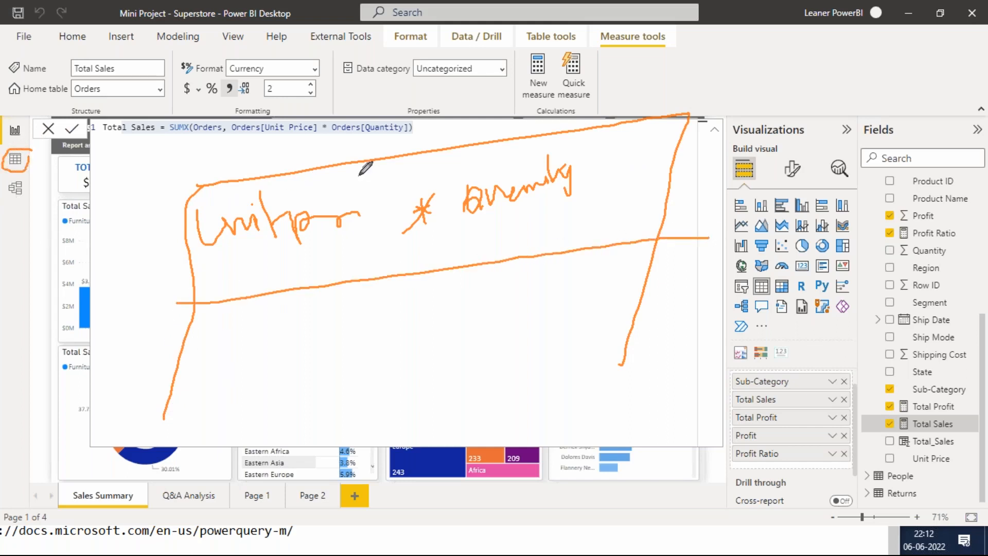
pyautogui.moveTo(227, 339)
pyautogui.mouseDown()
pyautogui.moveTo(208, 370)
pyautogui.moveTo(299, 343)
pyautogui.mouseUp()
pyautogui.moveTo(335, 302)
pyautogui.mouseDown()
pyautogui.moveTo(353, 379)
pyautogui.moveTo(512, 330)
pyautogui.mouseUp()
pyautogui.moveTo(523, 283)
pyautogui.mouseDown()
pyautogui.moveTo(535, 316)
pyautogui.moveTo(483, 358)
pyautogui.mouseUp()
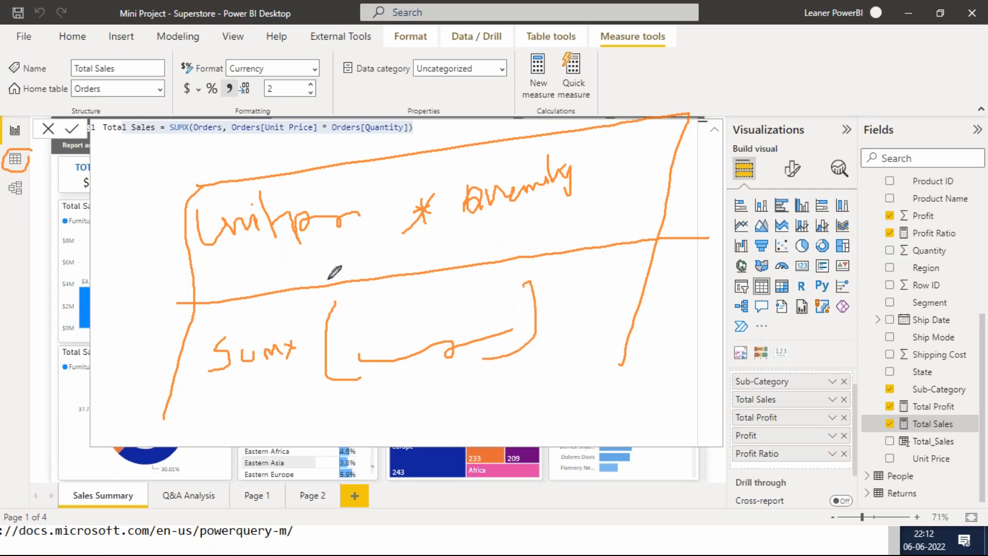
pyautogui.moveTo(149, 251)
pyautogui.mouseDown()
pyautogui.moveTo(160, 264)
pyautogui.moveTo(230, 191)
pyautogui.mouseUp()
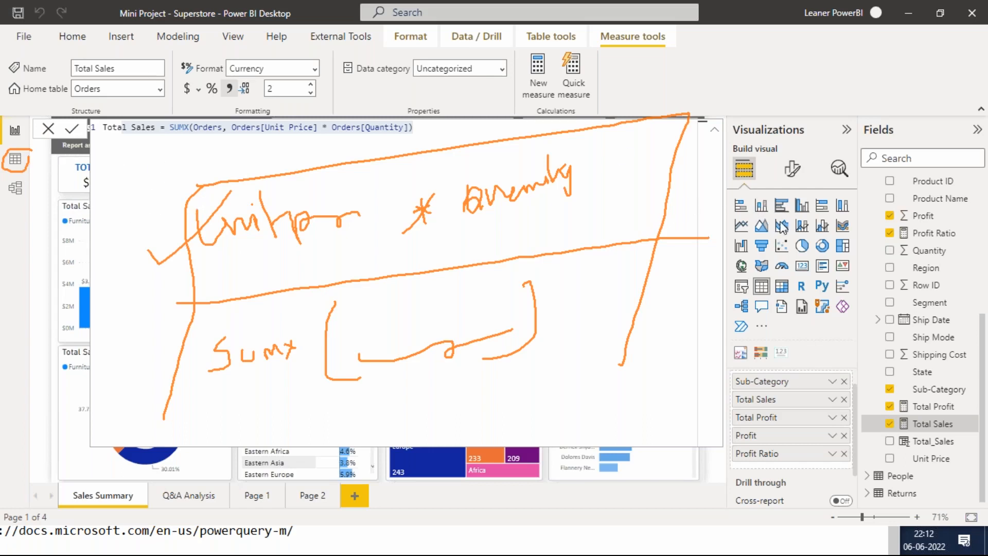
pyautogui.click(806, 328)
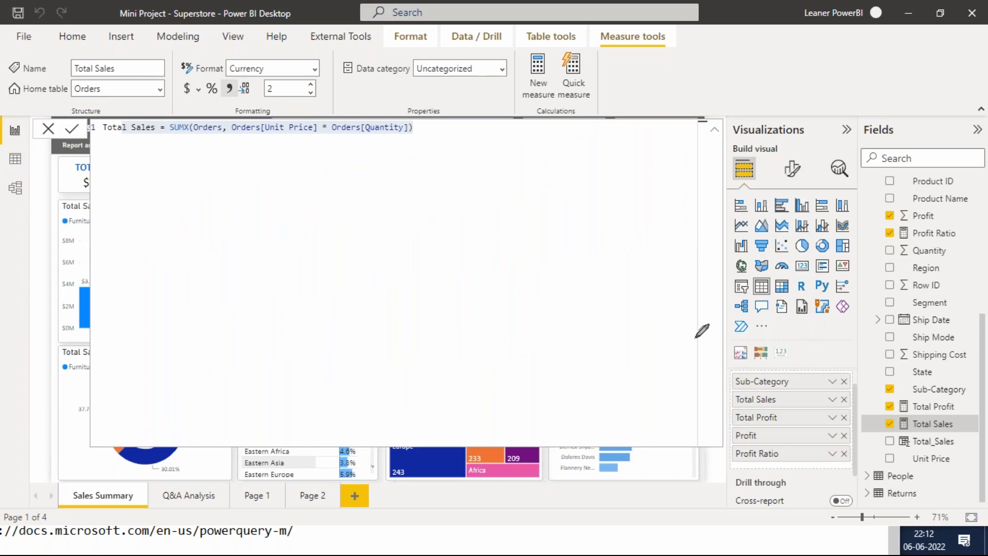
pyautogui.press('Escape')
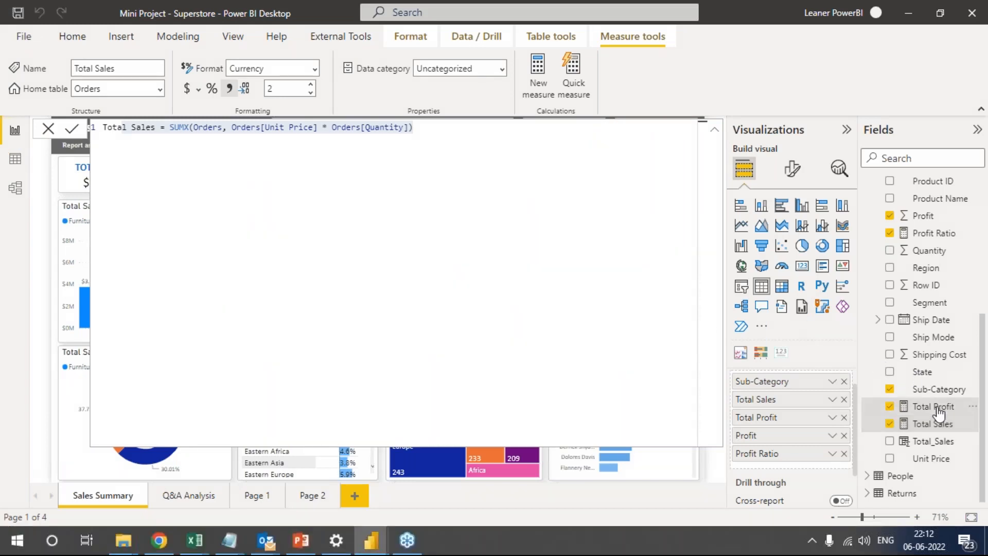
# Examine how the Total Profit measure sums the profit column of Orders.
pyautogui.click(937, 407)
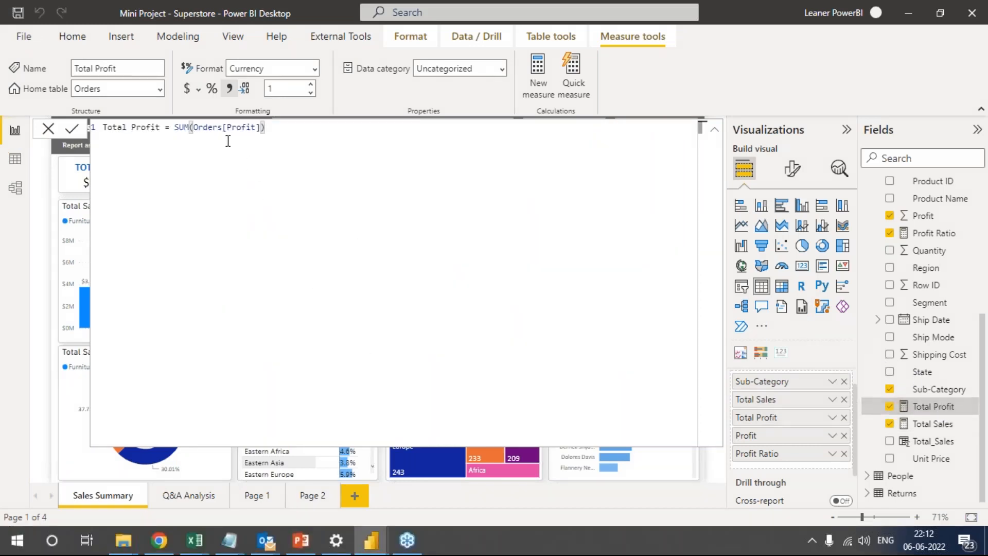
pyautogui.moveTo(292, 130); pyautogui.dragTo(179, 129)
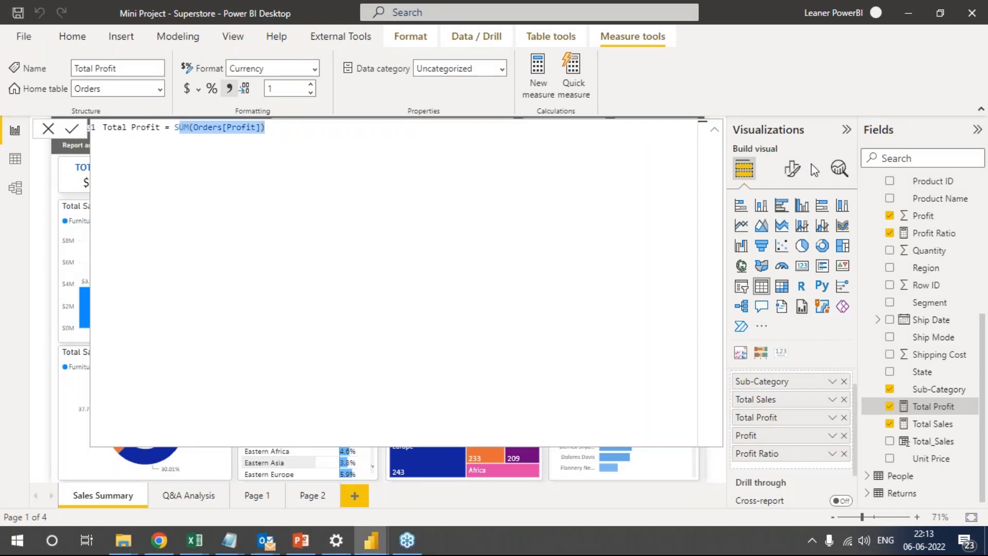
pyautogui.click(779, 225)
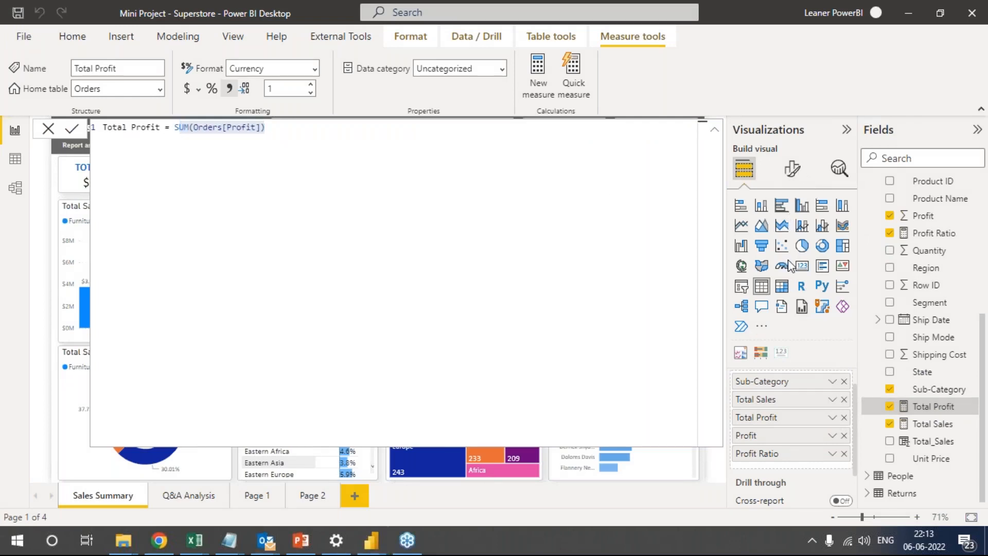
pyautogui.moveTo(252, 171)
pyautogui.mouseDown()
pyautogui.moveTo(276, 116)
pyautogui.moveTo(179, 102)
pyautogui.moveTo(149, 128)
pyautogui.moveTo(248, 157)
pyautogui.mouseUp()
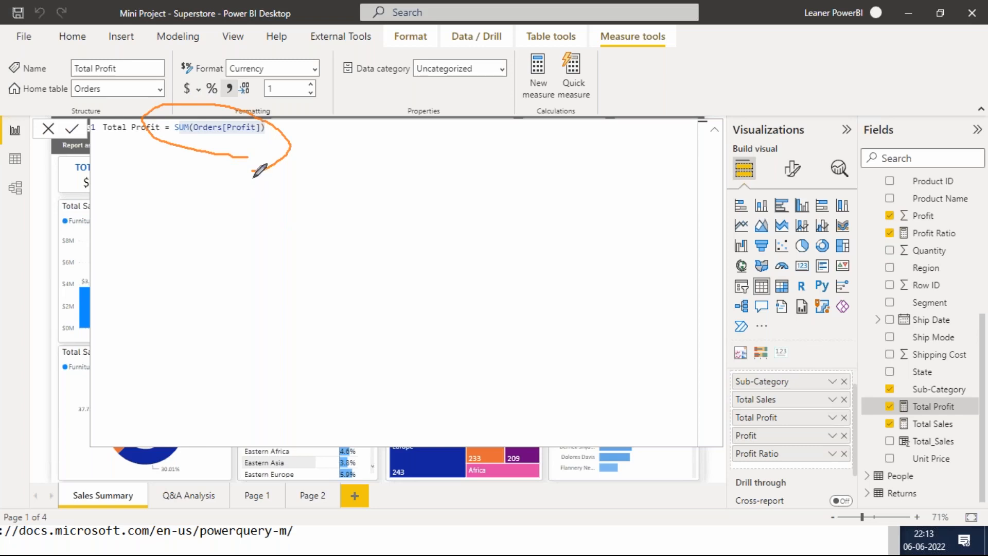
pyautogui.moveTo(248, 143); pyautogui.dragTo(307, 119)
pyautogui.moveTo(118, 284)
pyautogui.mouseDown()
pyautogui.moveTo(146, 225)
pyautogui.moveTo(134, 243)
pyautogui.moveTo(183, 229)
pyautogui.moveTo(196, 256)
pyautogui.moveTo(221, 213)
pyautogui.moveTo(247, 226)
pyautogui.mouseUp()
pyautogui.moveTo(340, 182); pyautogui.dragTo(321, 265)
pyautogui.moveTo(344, 228)
pyautogui.mouseDown()
pyautogui.moveTo(379, 237)
pyautogui.moveTo(424, 210)
pyautogui.moveTo(437, 246)
pyautogui.moveTo(474, 210)
pyautogui.mouseUp()
pyautogui.moveTo(510, 176); pyautogui.dragTo(478, 273)
pyautogui.moveTo(522, 211)
pyautogui.mouseDown()
pyautogui.moveTo(498, 233)
pyautogui.moveTo(545, 210)
pyautogui.moveTo(570, 210)
pyautogui.moveTo(566, 236)
pyautogui.mouseUp()
pyautogui.moveTo(595, 194); pyautogui.dragTo(481, 290)
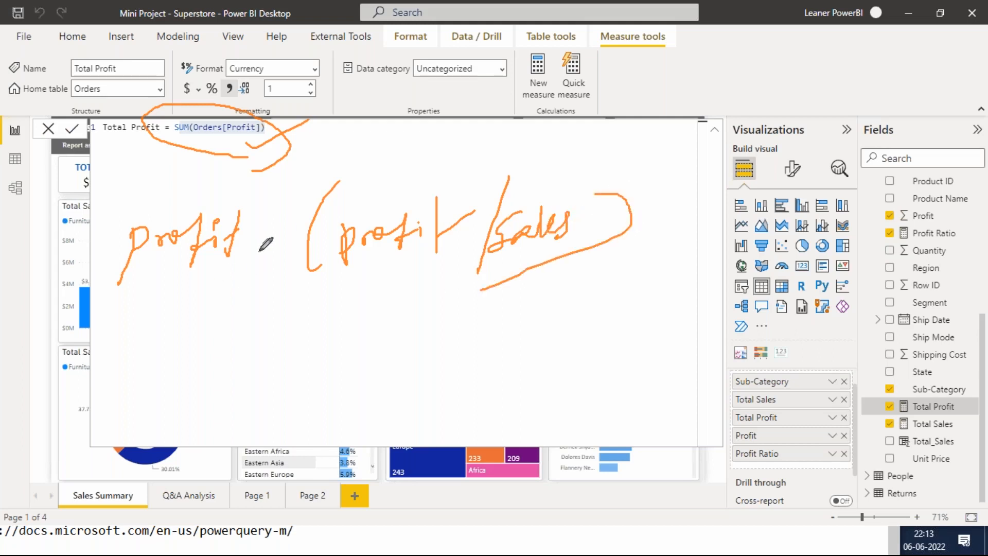
pyautogui.moveTo(156, 294)
pyautogui.mouseDown()
pyautogui.moveTo(157, 325)
pyautogui.moveTo(189, 327)
pyautogui.moveTo(213, 304)
pyautogui.moveTo(236, 304)
pyautogui.mouseUp()
pyautogui.click(226, 293)
pyautogui.moveTo(124, 300)
pyautogui.mouseDown()
pyautogui.moveTo(155, 286)
pyautogui.moveTo(260, 331)
pyautogui.moveTo(114, 301)
pyautogui.moveTo(163, 284)
pyautogui.mouseUp()
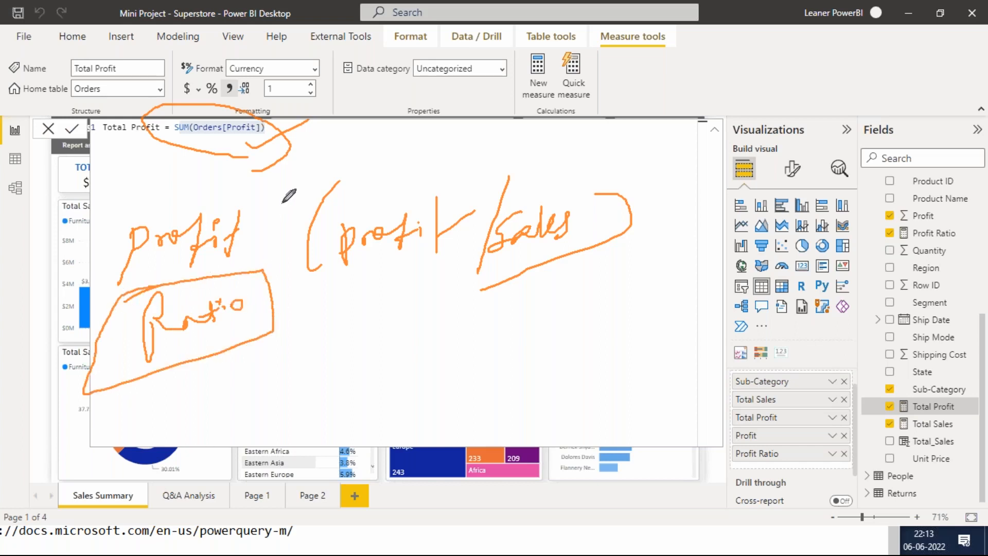
pyautogui.moveTo(282, 188); pyautogui.dragTo(271, 246)
pyautogui.moveTo(263, 205)
pyautogui.mouseDown()
pyautogui.moveTo(260, 220)
pyautogui.moveTo(284, 242)
pyautogui.mouseUp()
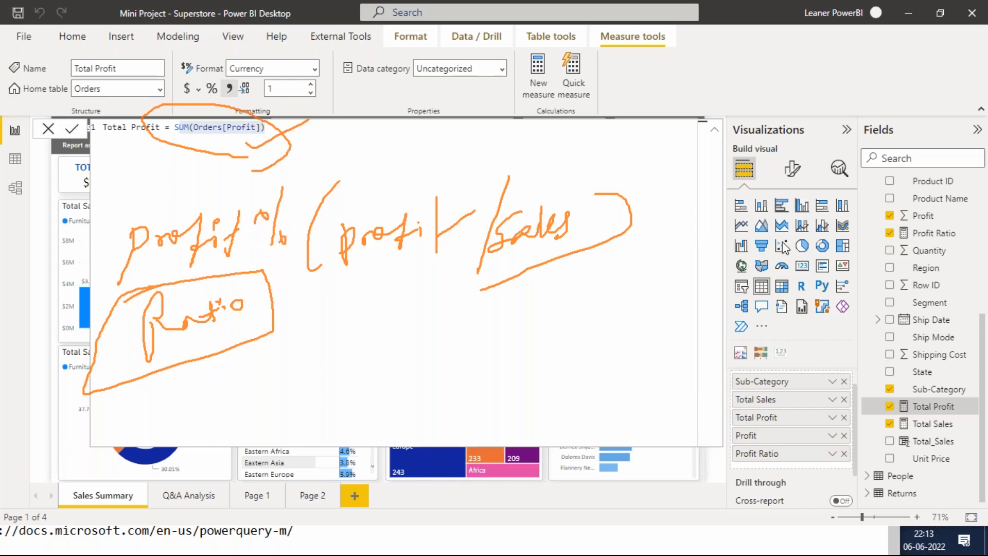
pyautogui.click(822, 322)
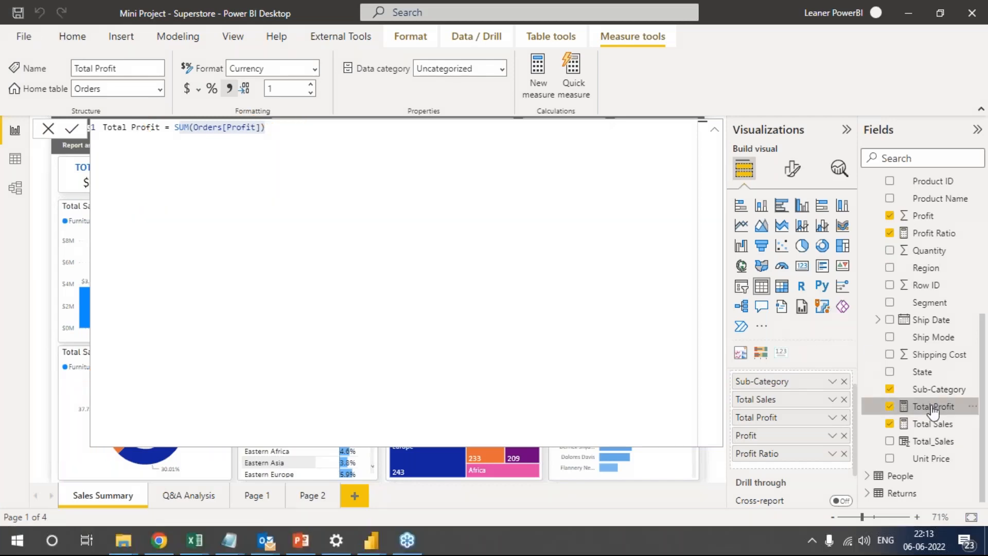
# Examine how the Profit Ratio measure divides Total Profit by Total Sales, and close its formula without changes.
pyautogui.scroll(3, 951, 337)
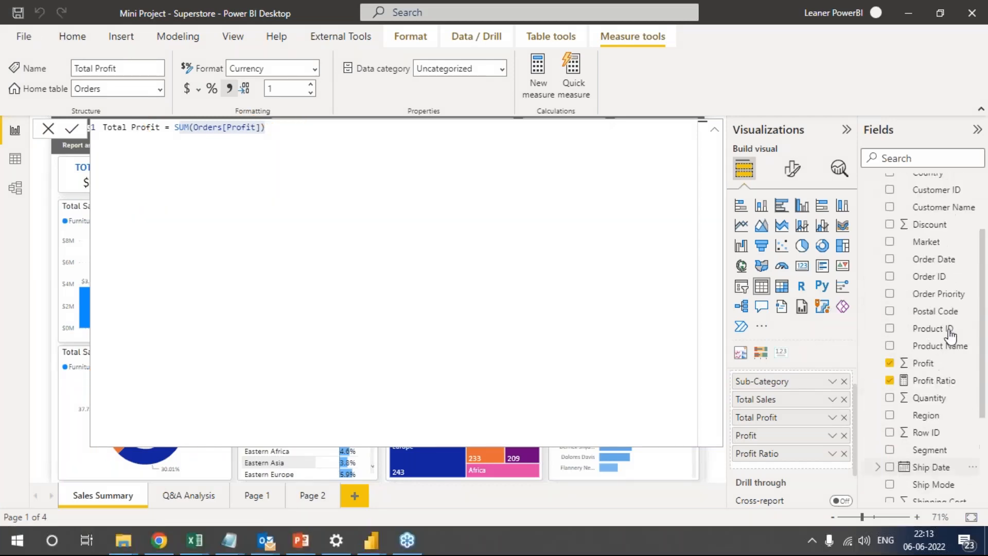
pyautogui.click(929, 384)
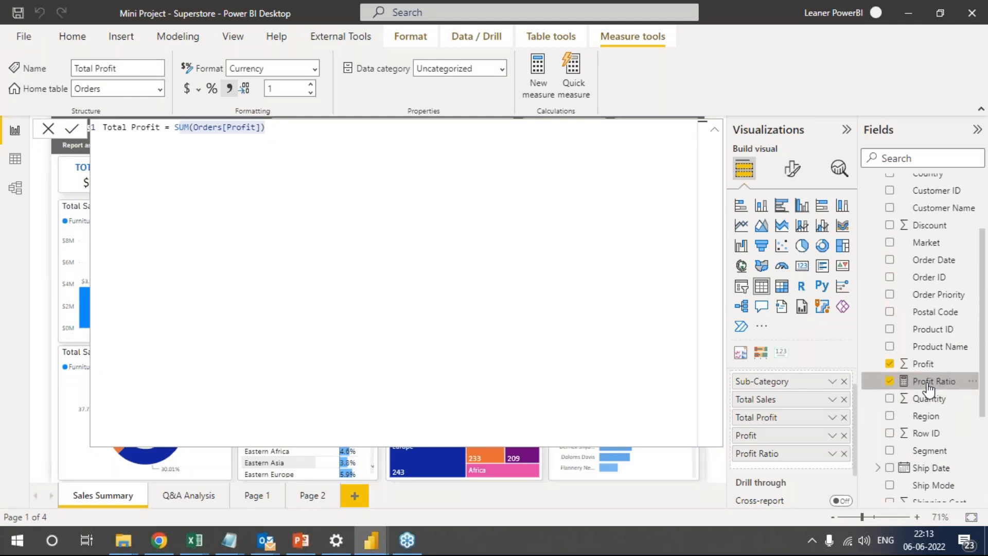
pyautogui.moveTo(213, 129); pyautogui.dragTo(337, 128)
pyautogui.moveTo(216, 127); pyautogui.dragTo(274, 128)
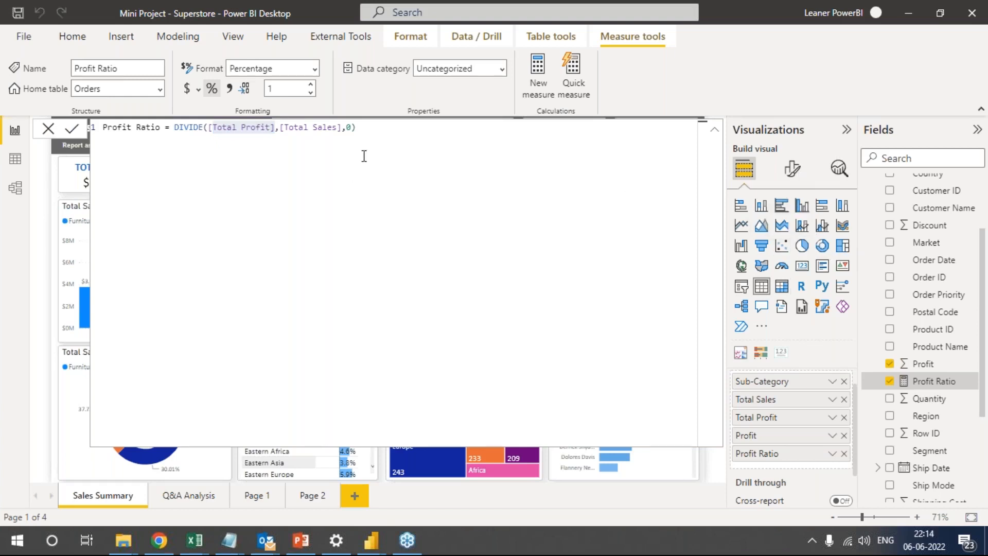
pyautogui.click(378, 128)
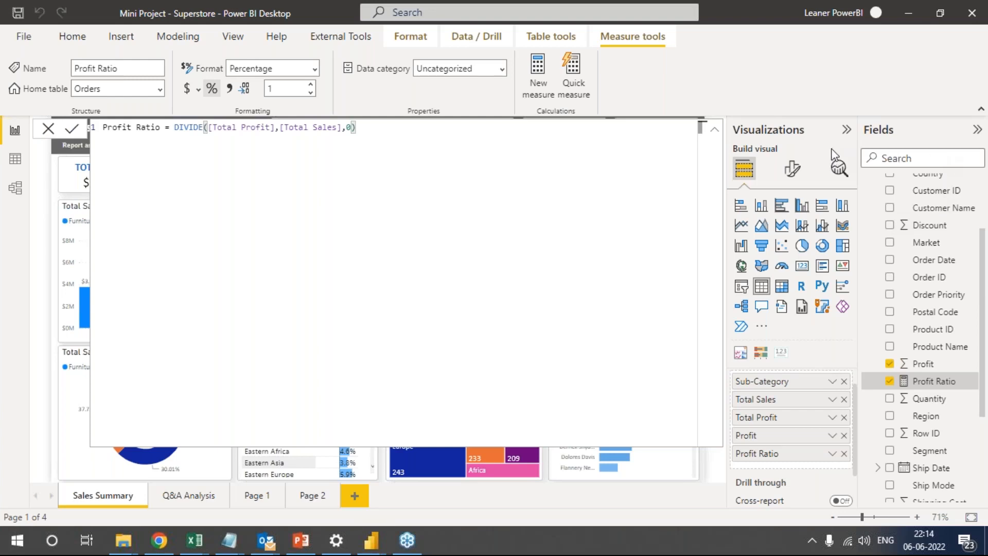
pyautogui.click(48, 129)
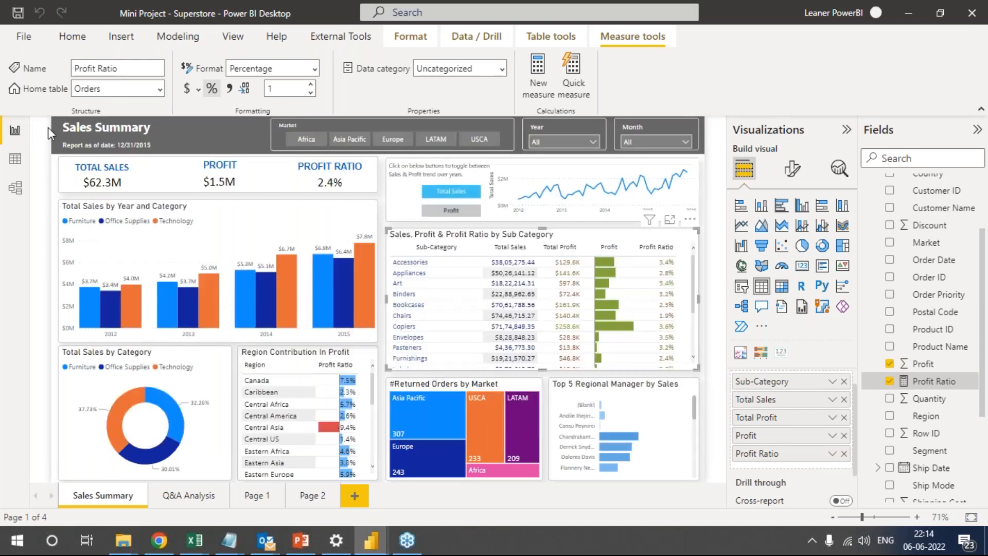
# Open Page 2 of the report and move the Total Sales by Order Date chart up and slightly to the left.
pyautogui.click(311, 495)
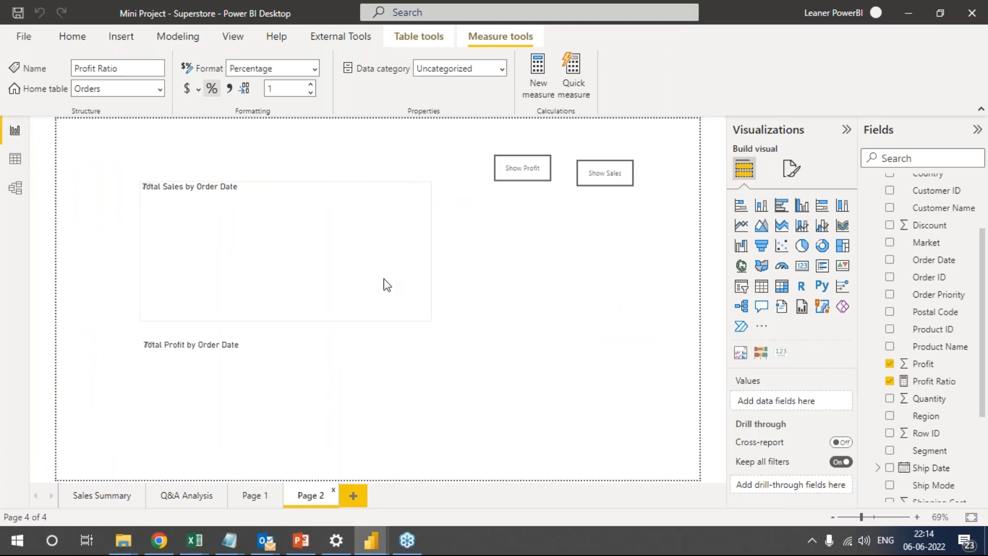
pyautogui.moveTo(366, 264); pyautogui.dragTo(337, 237)
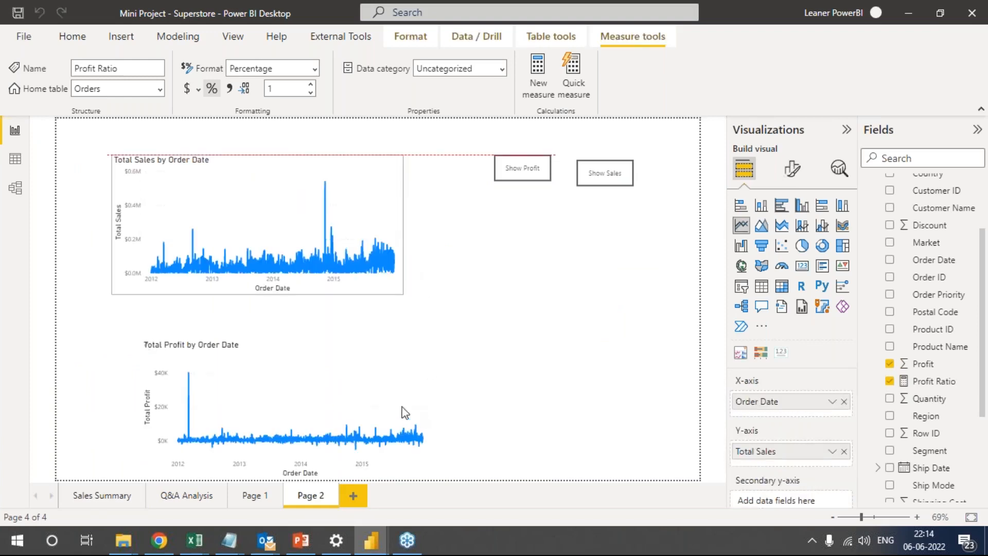
pyautogui.click(404, 358)
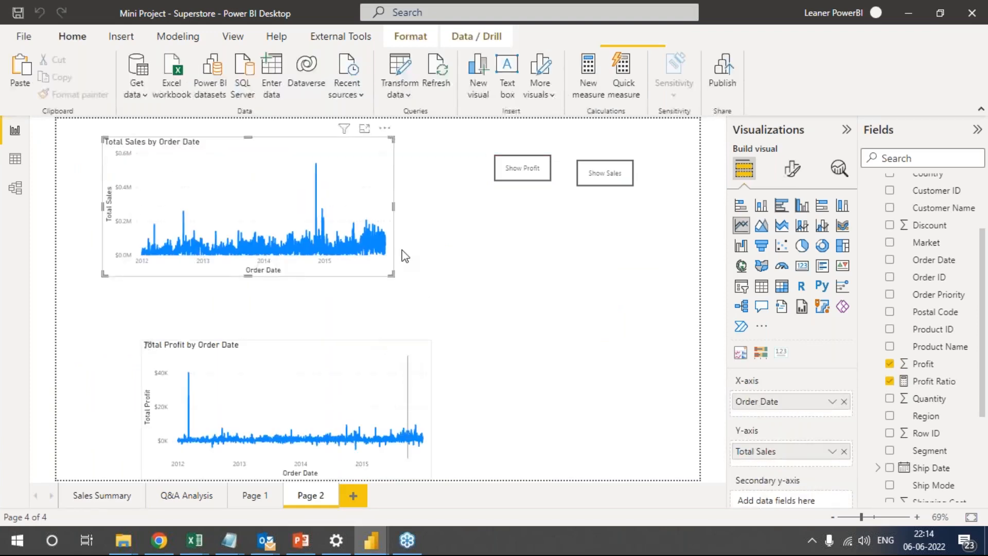
pyautogui.click(605, 184)
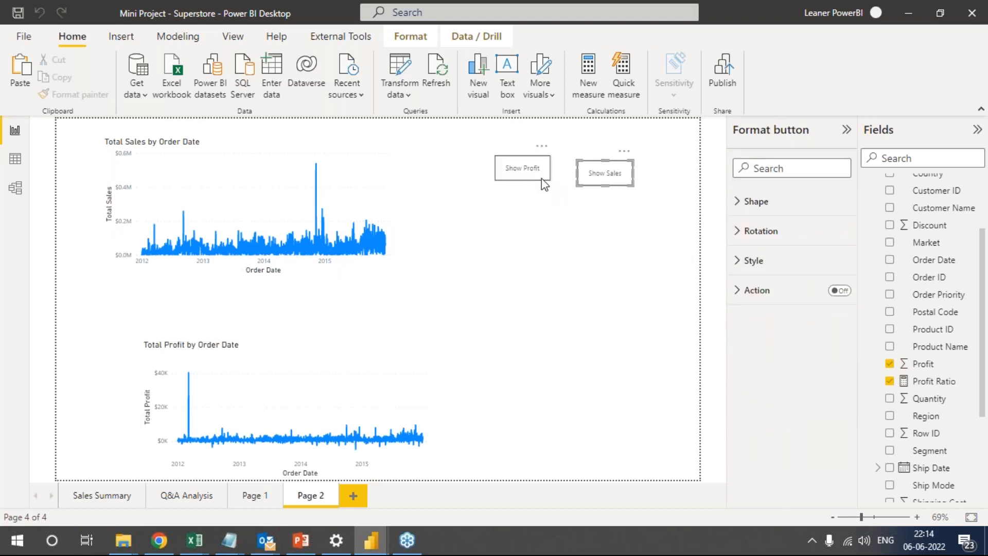
pyautogui.click(541, 178)
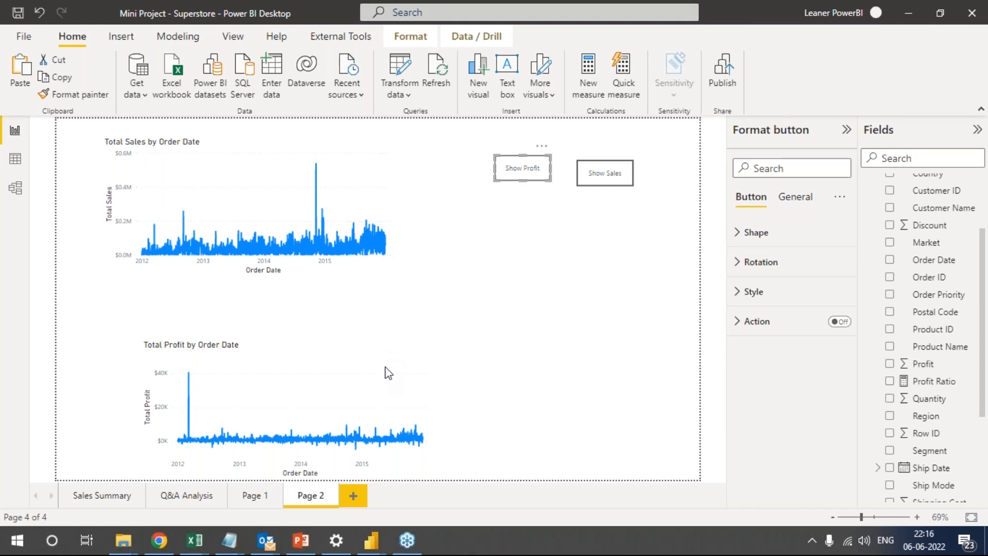
# Insert a blank button on Page 2 and place it below the Show Profit and Show Sales buttons.
pyautogui.click(304, 124)
pyautogui.click(126, 39)
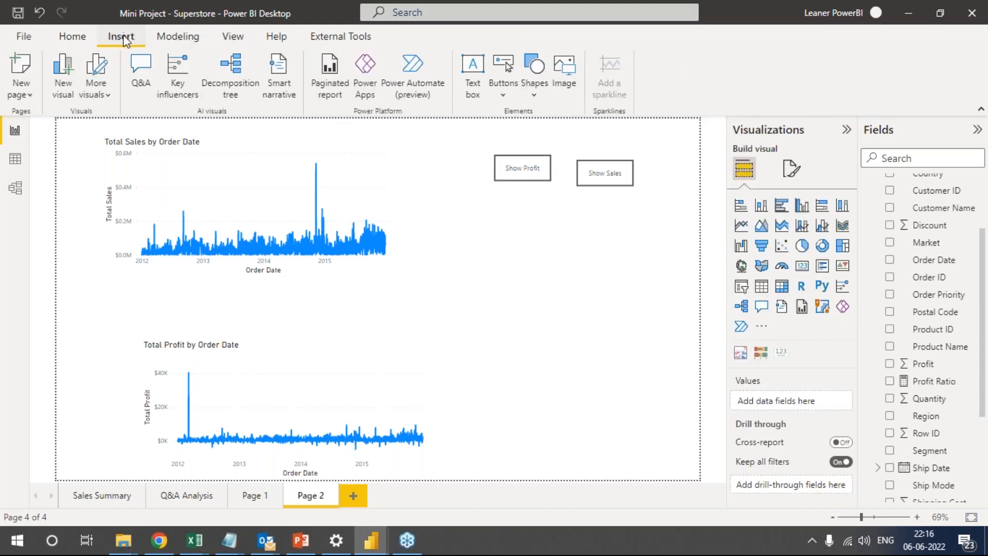
pyautogui.click(504, 91)
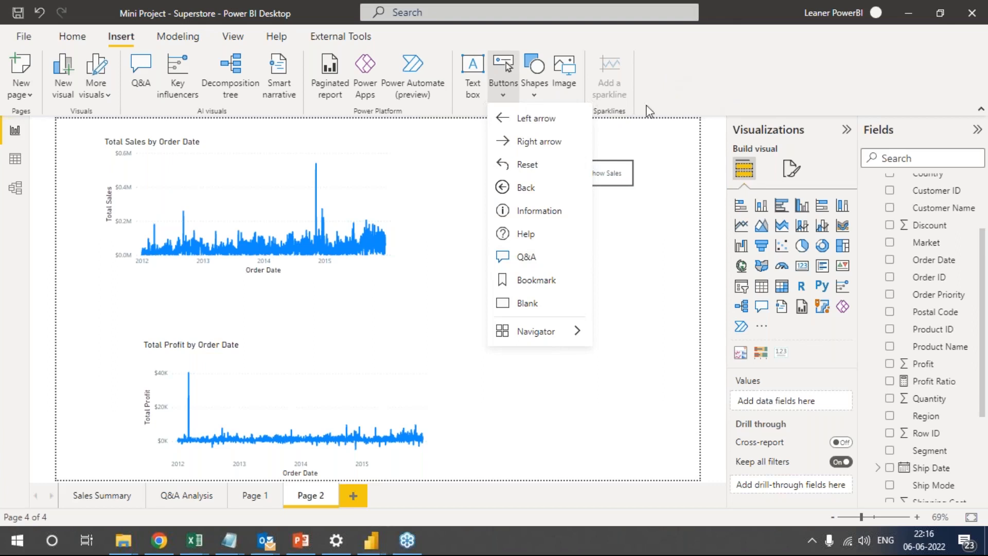
pyautogui.click(539, 306)
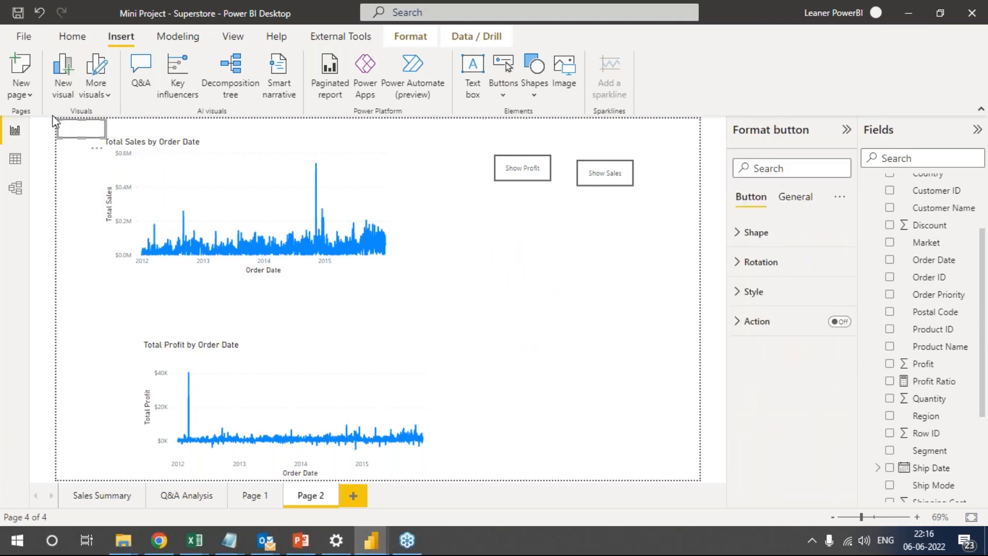
pyautogui.moveTo(79, 136); pyautogui.dragTo(559, 272)
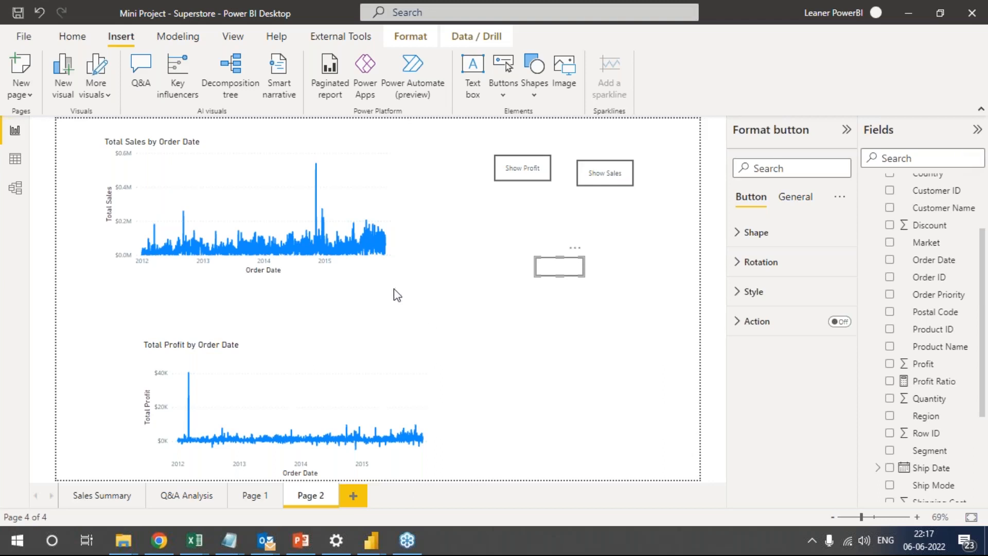
# Switch to Chrome, open the bookmarked "Trigger dataflows and Power BI datasets sequentially" article in a new tab, and select its web address.
pyautogui.click(150, 540)
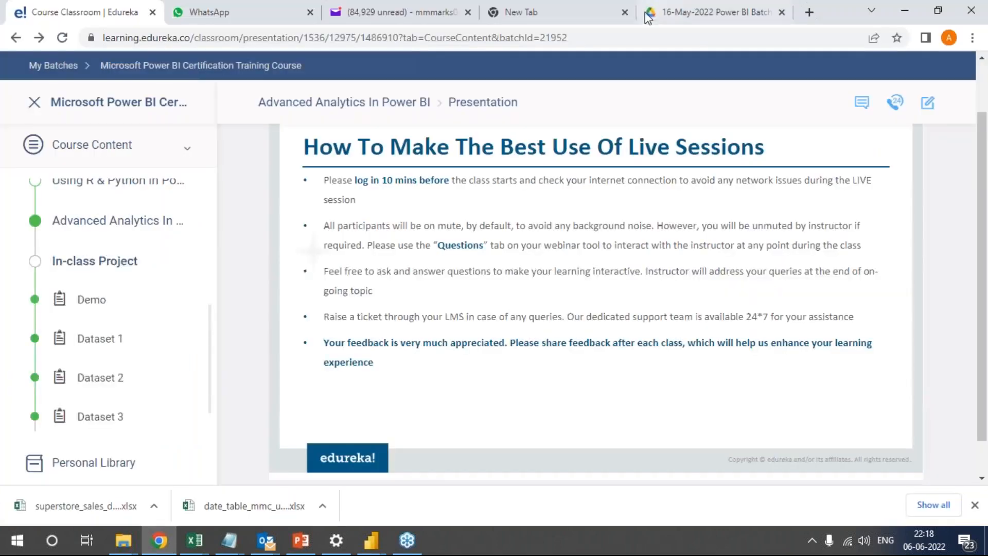
pyautogui.click(551, 6)
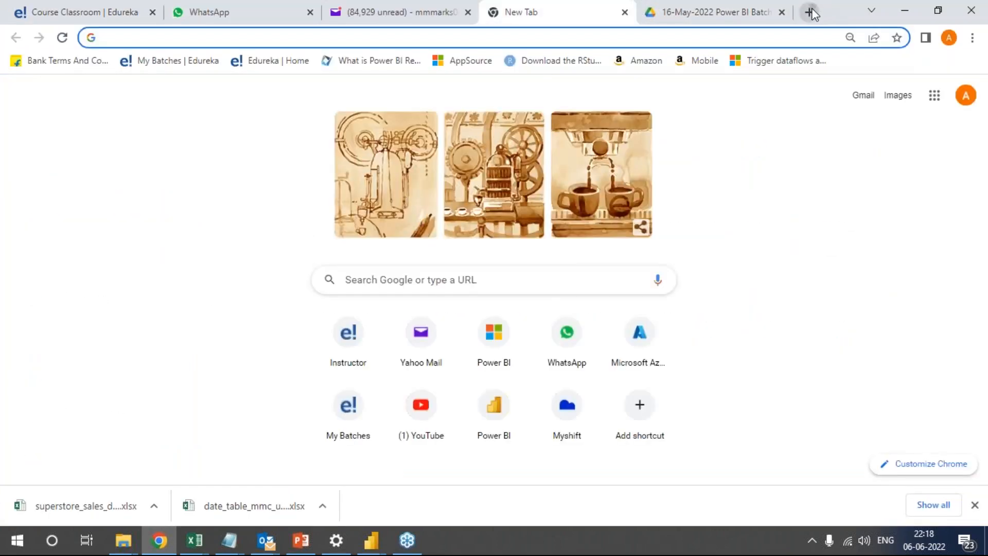
pyautogui.click(809, 12)
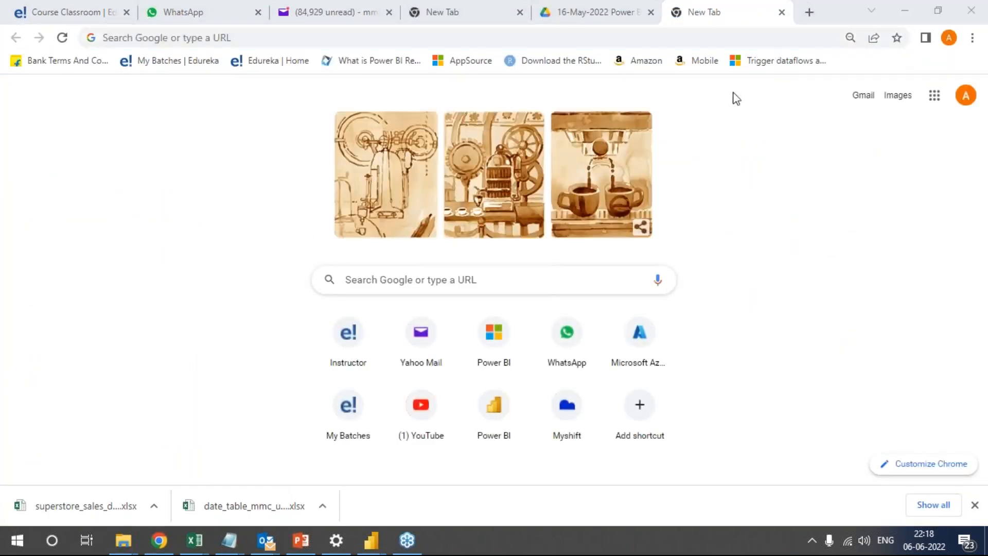
pyautogui.click(753, 62)
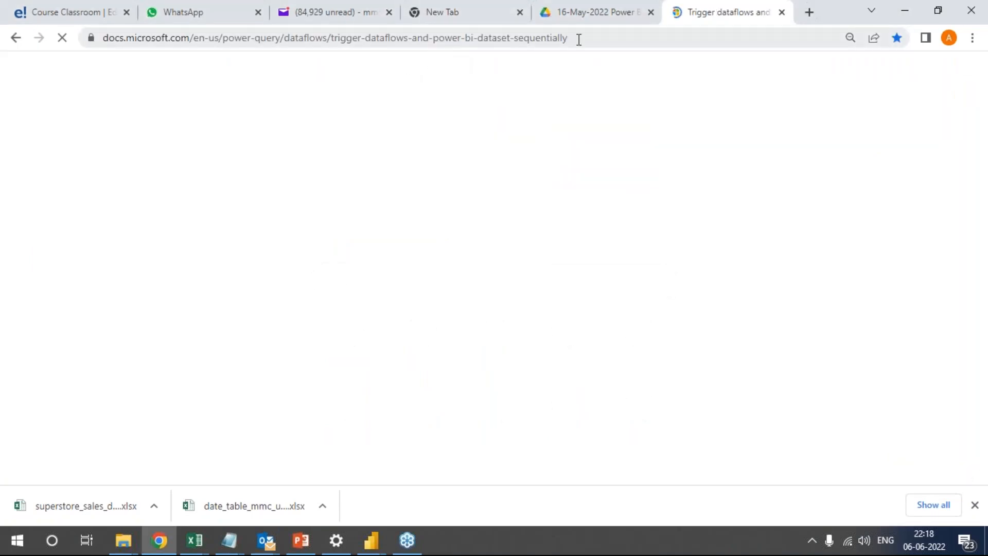
pyautogui.click(600, 35)
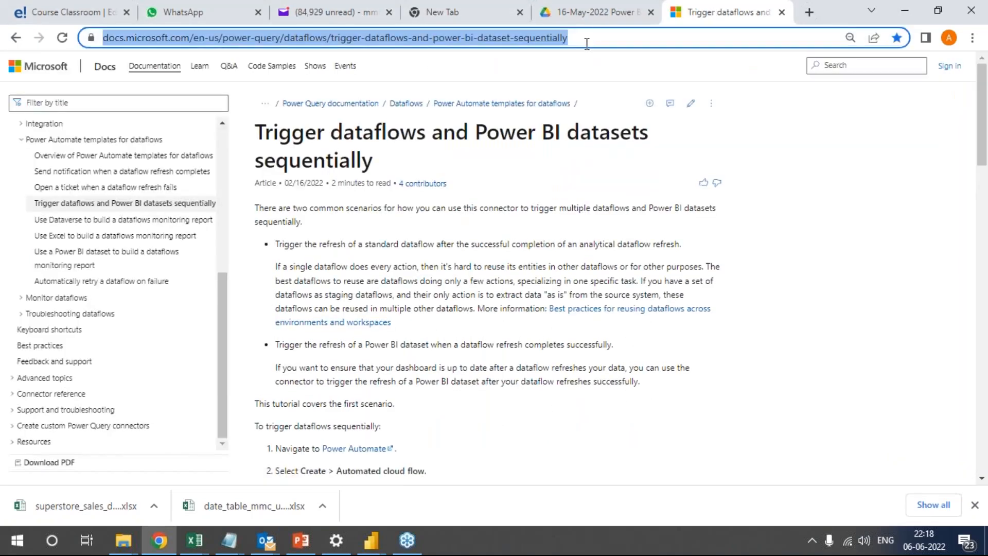
pyautogui.click(456, 467)
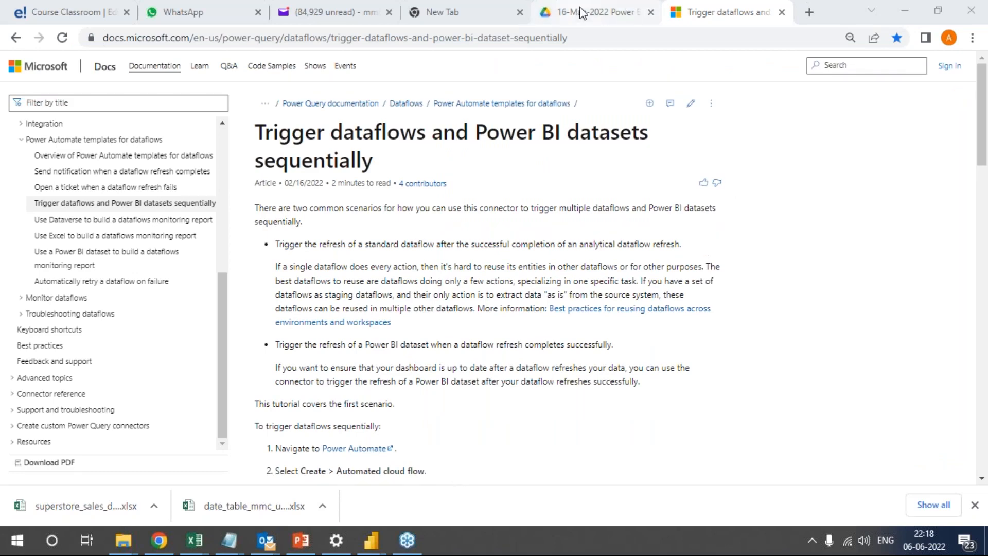
# Open another new browser tab and preview the Links file among the open Notepad windows.
pyautogui.click(603, 12)
pyautogui.click(720, 10)
pyautogui.click(809, 12)
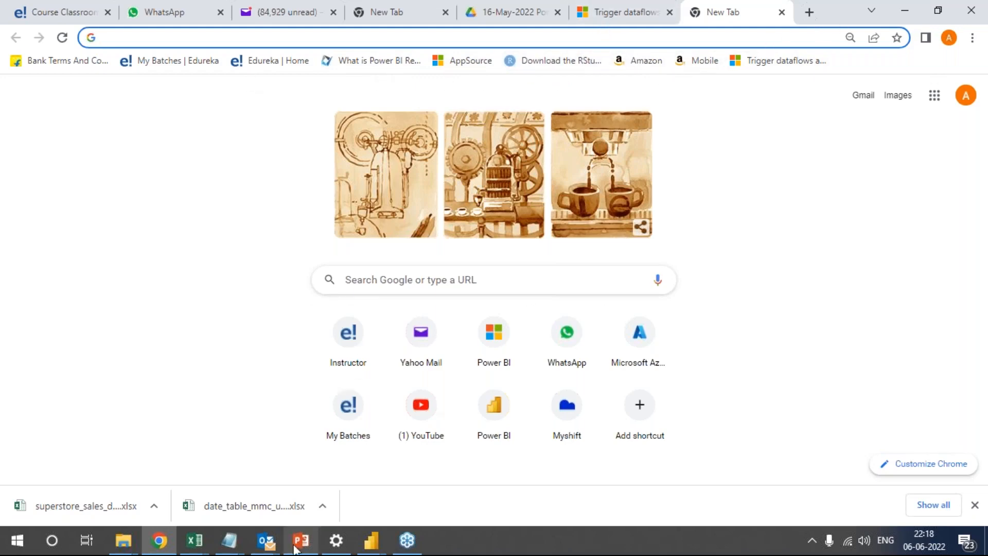
pyautogui.click(231, 541)
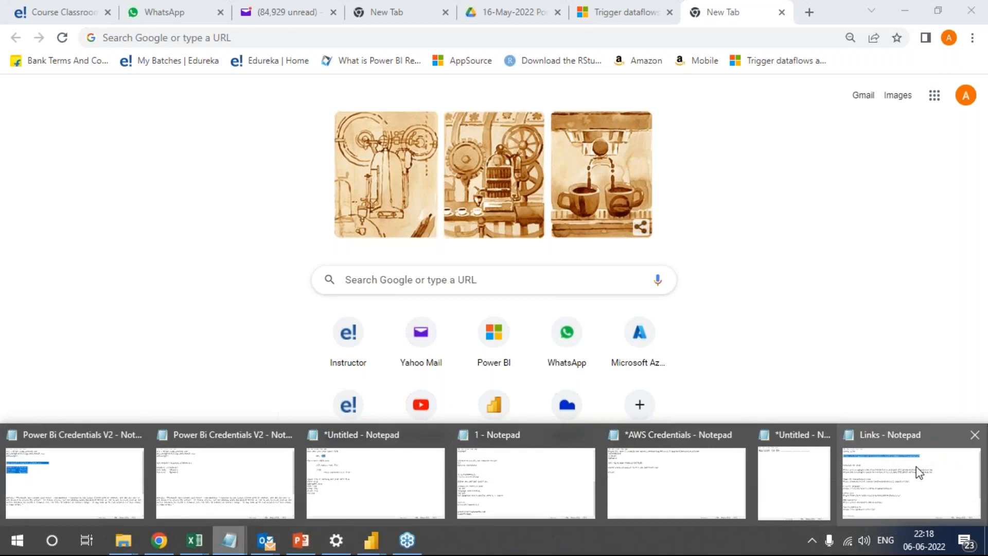
pyautogui.moveTo(916, 466)
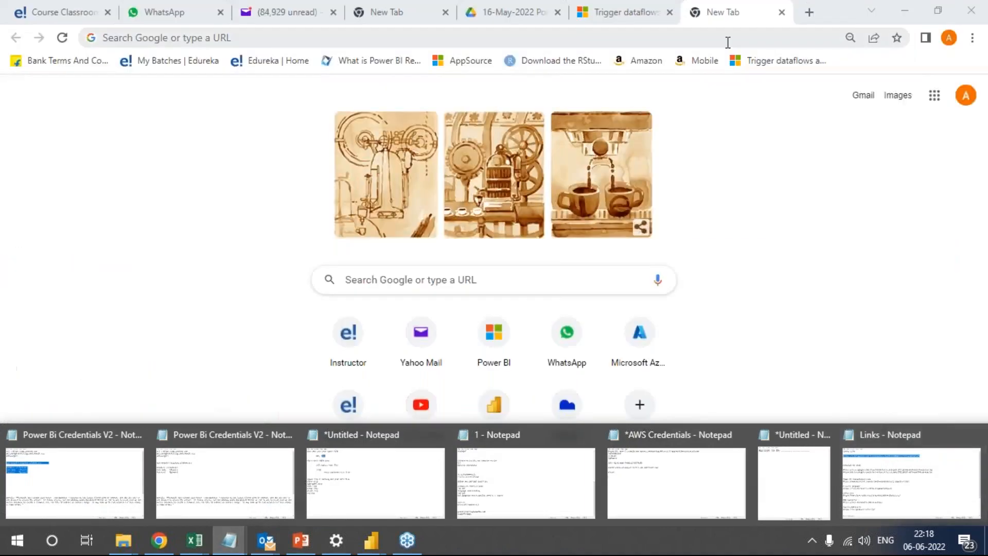
# Search Google for "power bi api" and open Microsoft's Power BI REST APIs for embedded analytics and automation result.
pyautogui.click(710, 40)
pyautogui.write('api b')
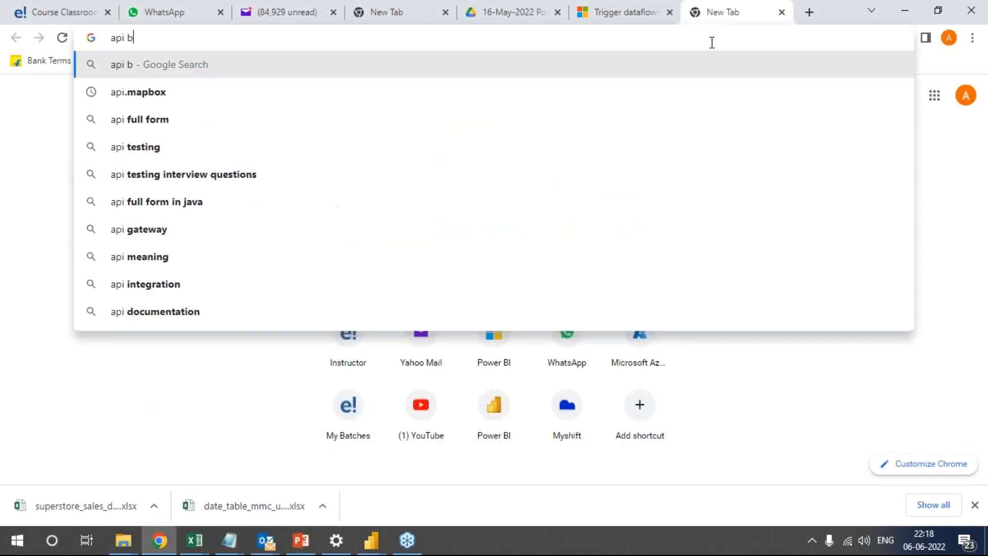
pyautogui.press('BackSpace')
pyautogui.write('power b')
pyautogui.press('BackSpace')
pyautogui.press('BackSpace')
pyautogui.press('BackSpace')
pyautogui.press('BackSpace')
pyautogui.press('BackSpace')
pyautogui.press('BackSpace')
pyautogui.press('BackSpace')
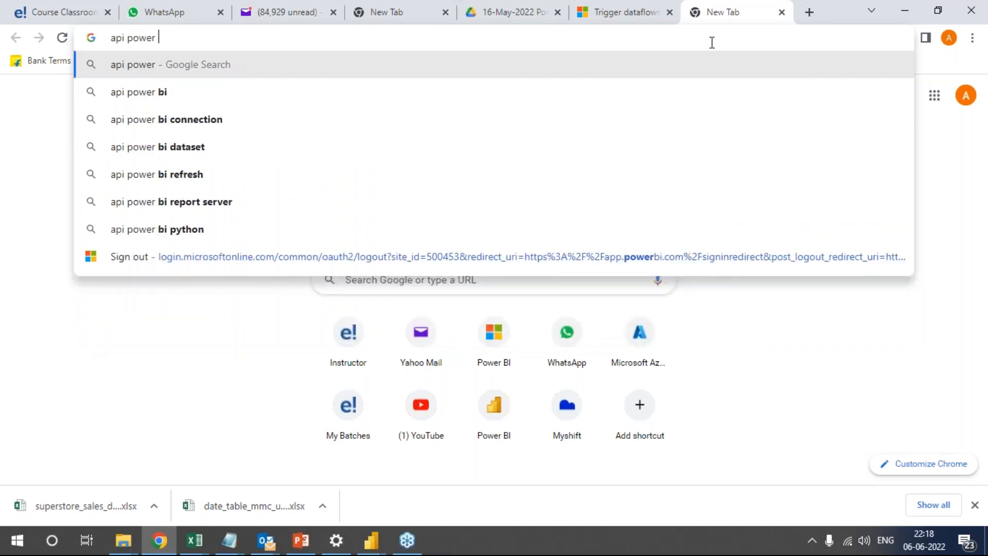
pyautogui.press('BackSpace')
pyautogui.press('BackSpace')
pyautogui.press('BackSpace')
pyautogui.press('BackSpace')
pyautogui.write('power bi api')
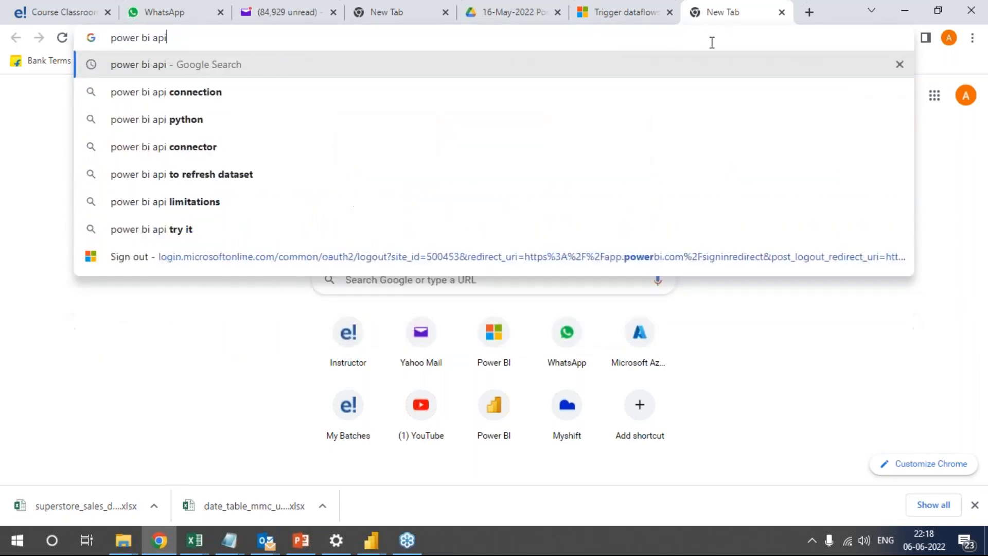
pyautogui.press('Return')
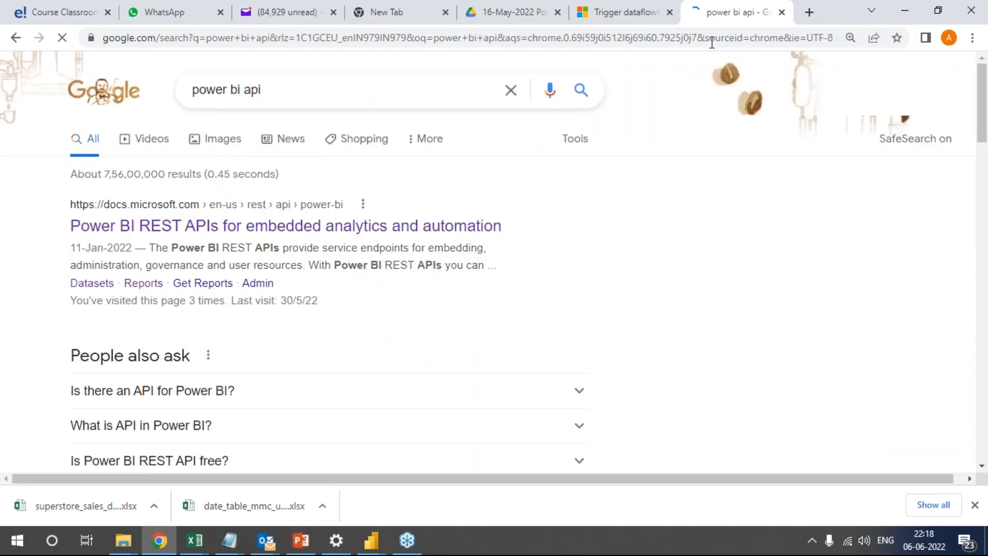
pyautogui.click(254, 229)
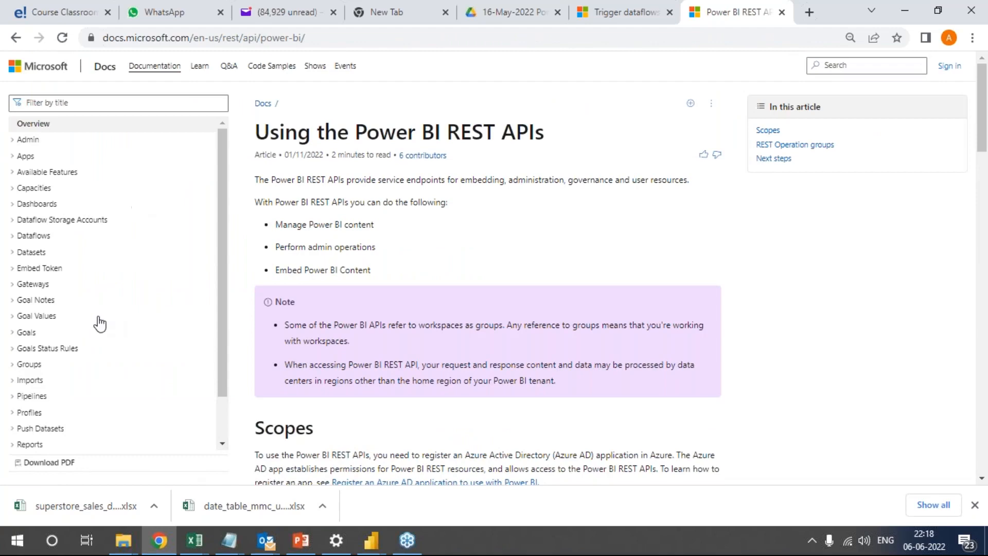
# Skim the Using the Power BI REST APIs article and select the page's web address.
pyautogui.scroll(-5, 154, 355)
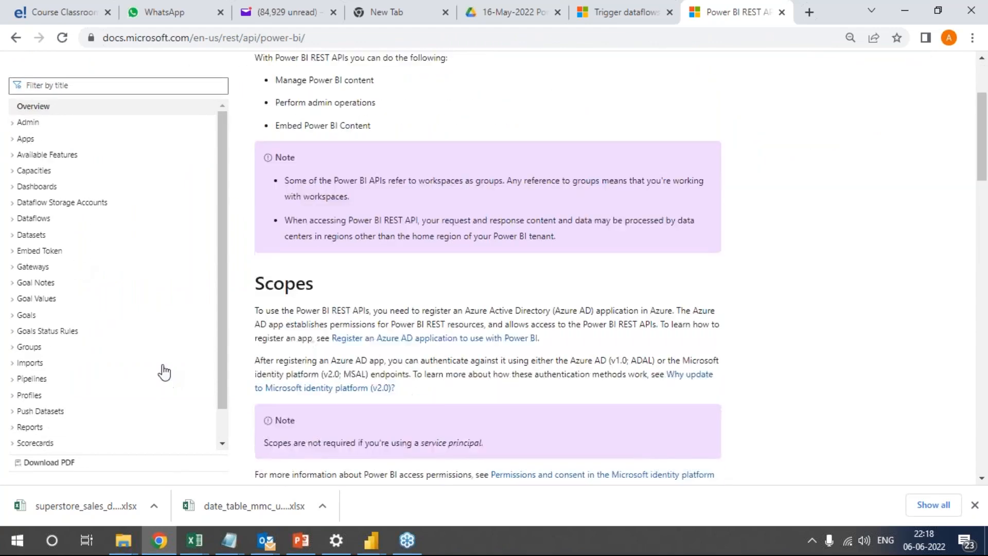
pyautogui.scroll(-4, 175, 354)
pyautogui.scroll(8, 163, 352)
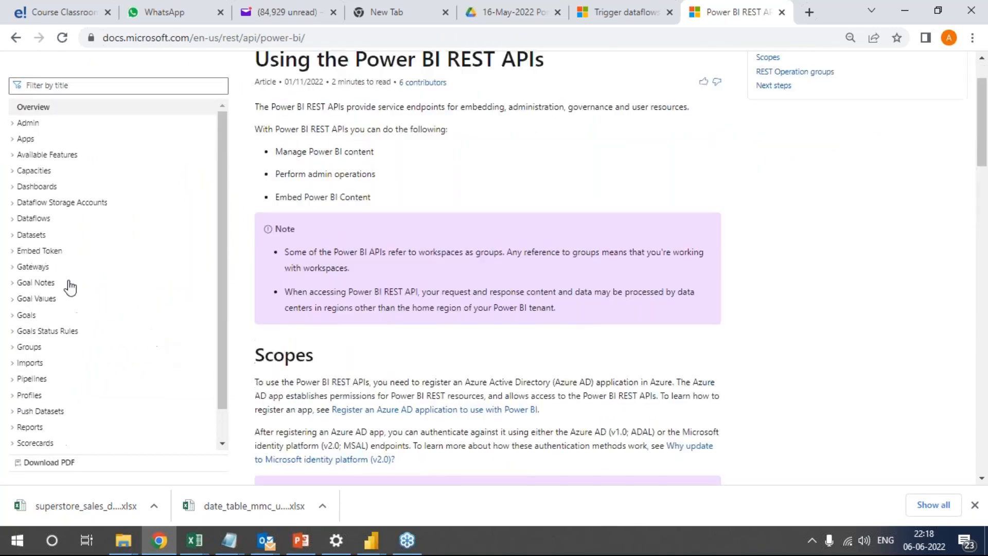
pyautogui.hotkey('ctrl', 'l')
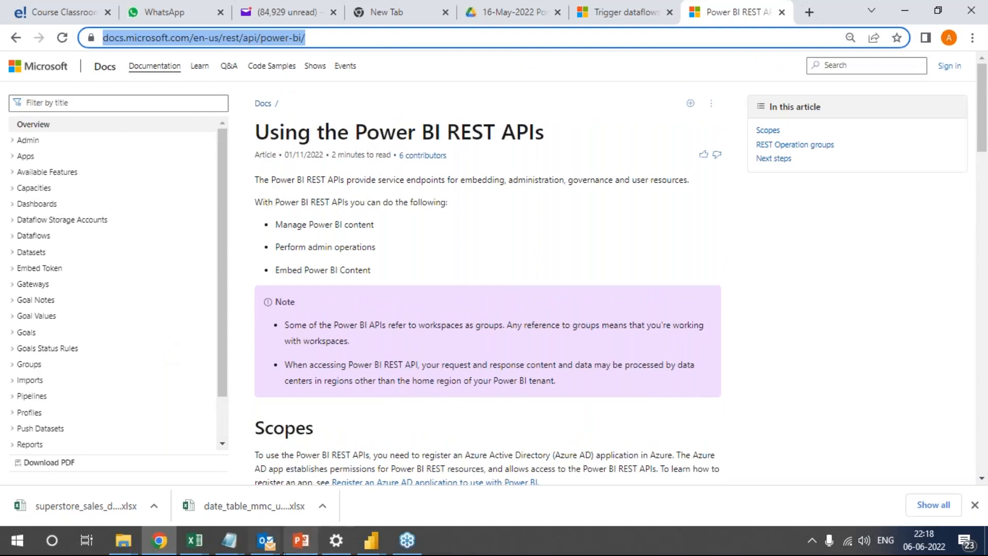
pyautogui.click(973, 246)
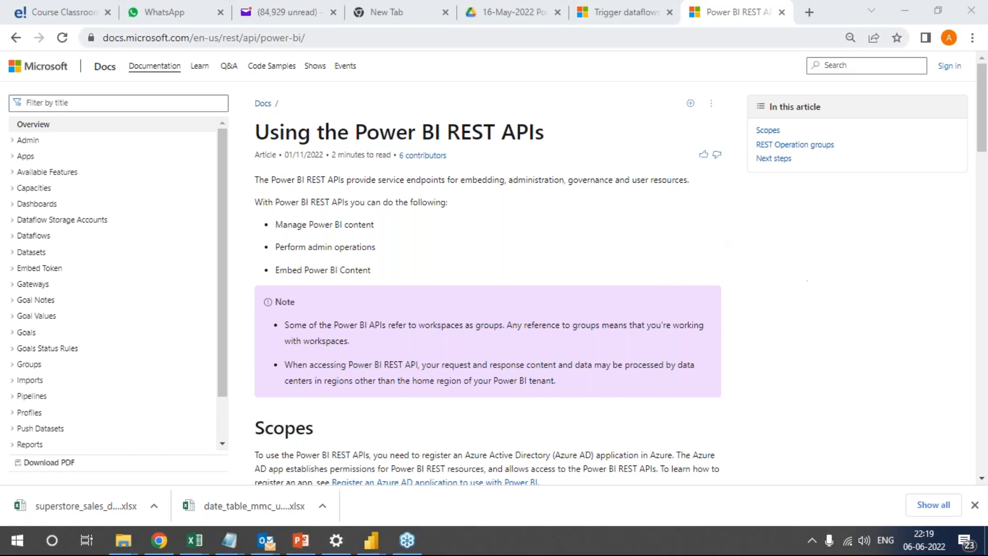
# Check the open Drive and Power BI REST APIs pages, returning to the Trigger dataflows and Power BI datasets sequentially article.
pyautogui.click(520, 12)
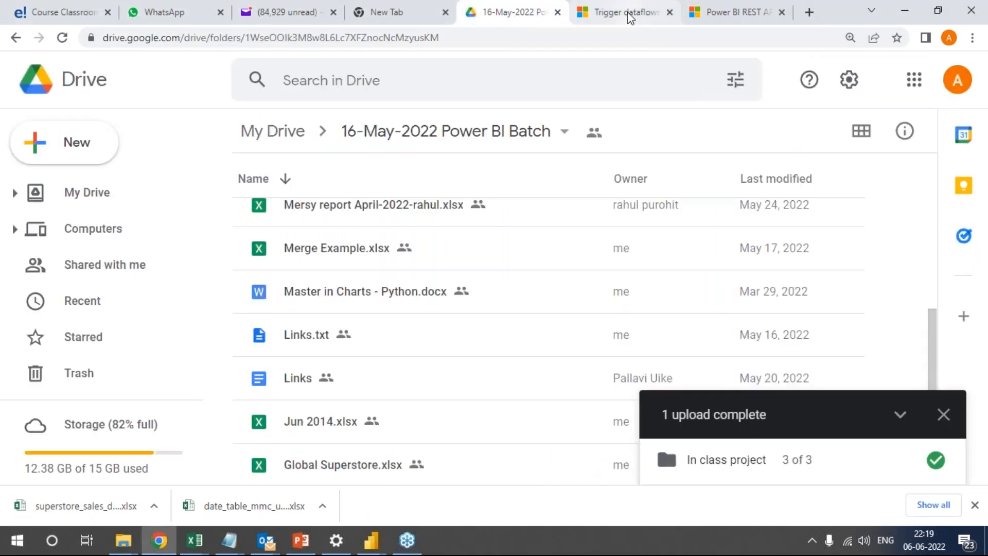
pyautogui.click(622, 11)
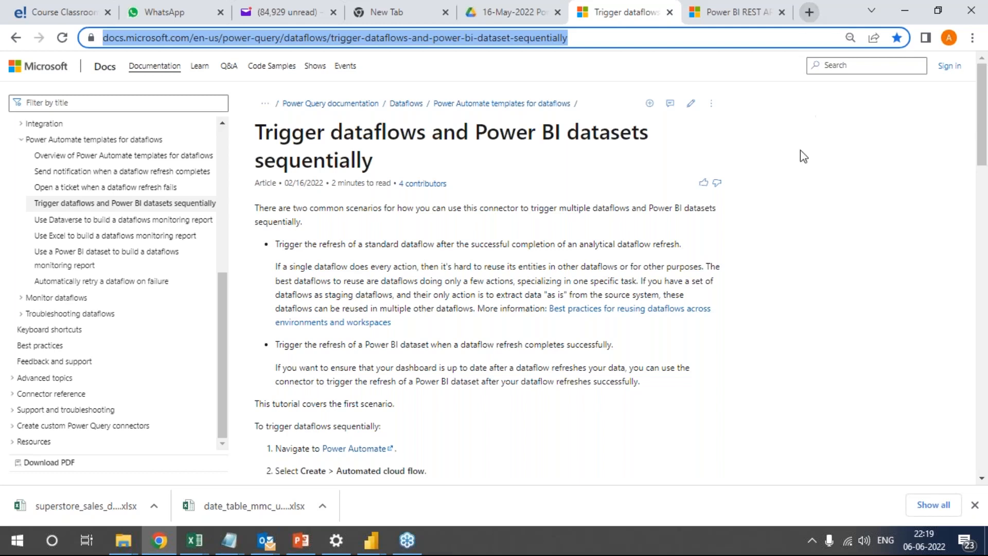
pyautogui.click(771, 243)
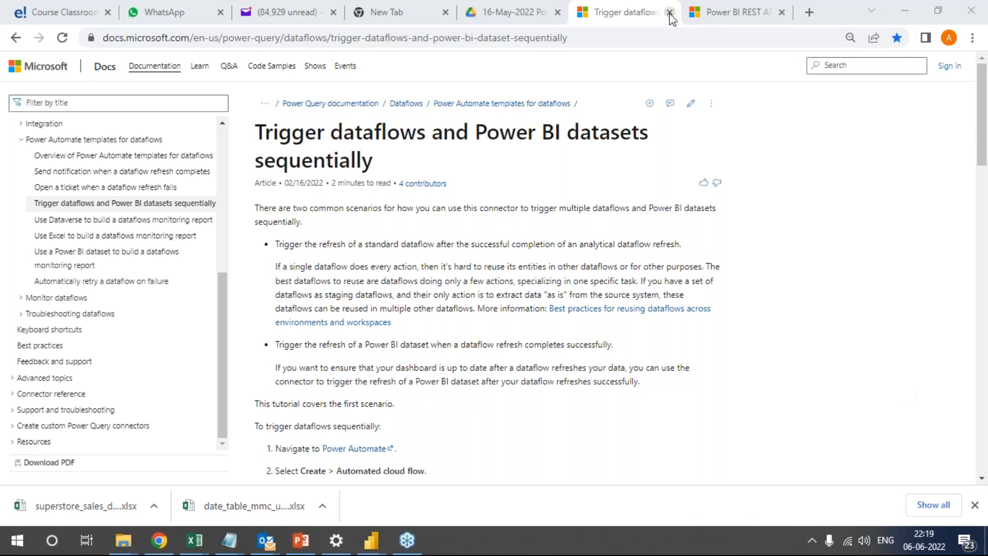
pyautogui.click(727, 10)
pyautogui.click(637, 12)
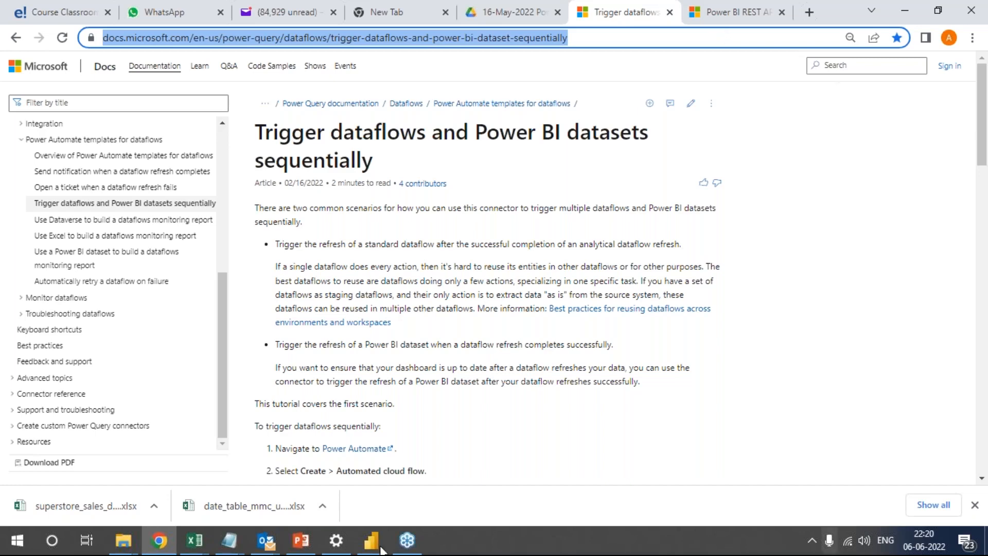
# In Google Drive, leave the 16-May-2022 Power BI Batch folder for My Drive and look inside the Power BI Material folder.
pyautogui.click(506, 12)
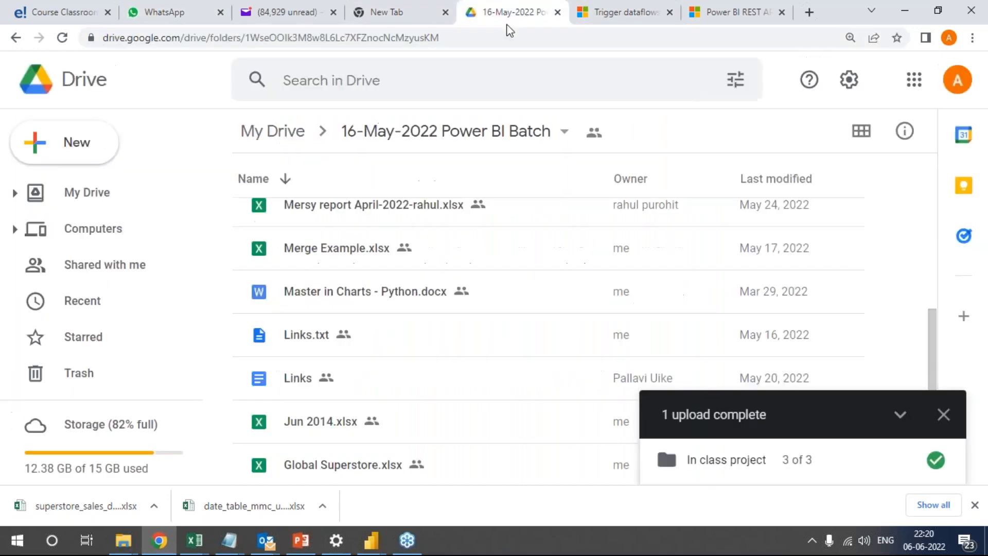
pyautogui.scroll(7, 322, 374)
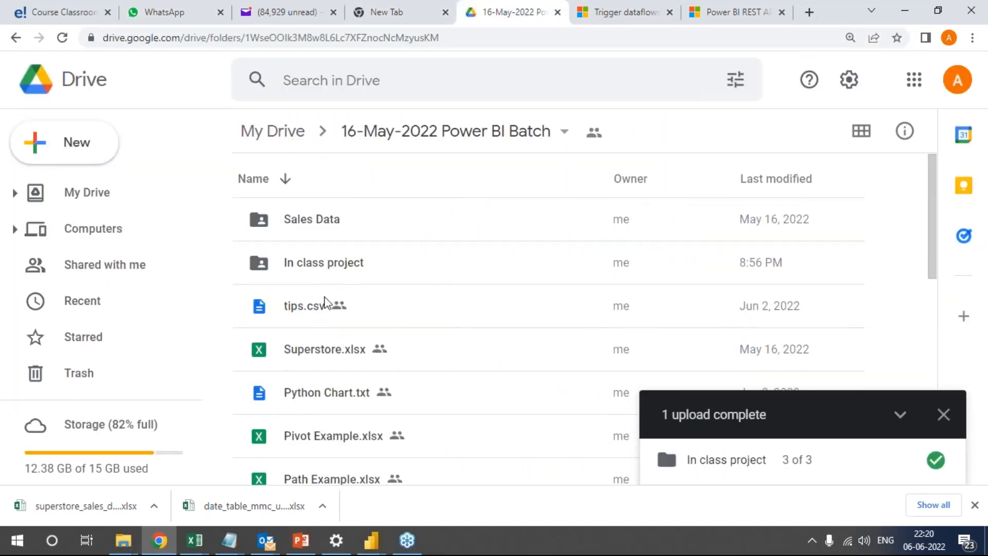
pyautogui.click(278, 133)
pyautogui.scroll(-4, 423, 252)
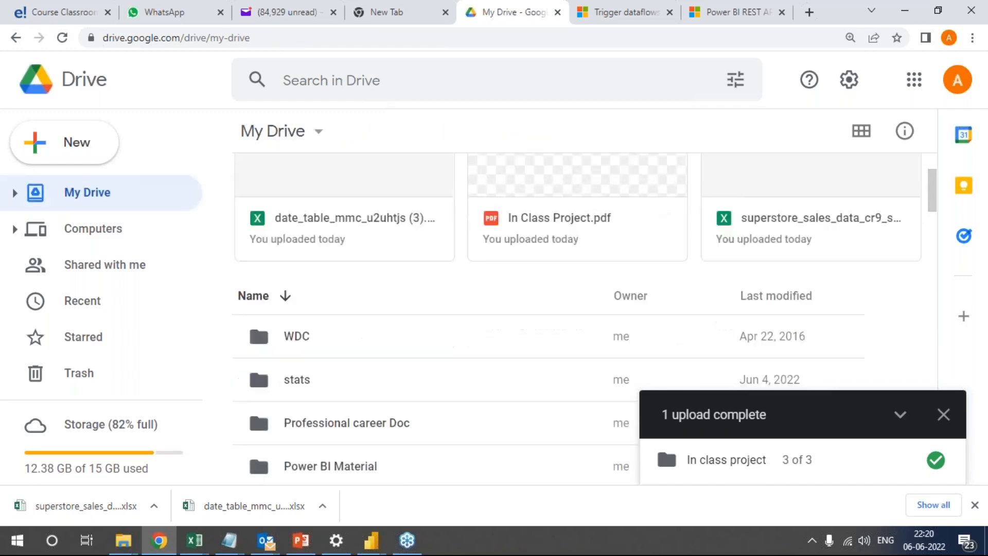
pyautogui.doubleClick(346, 371)
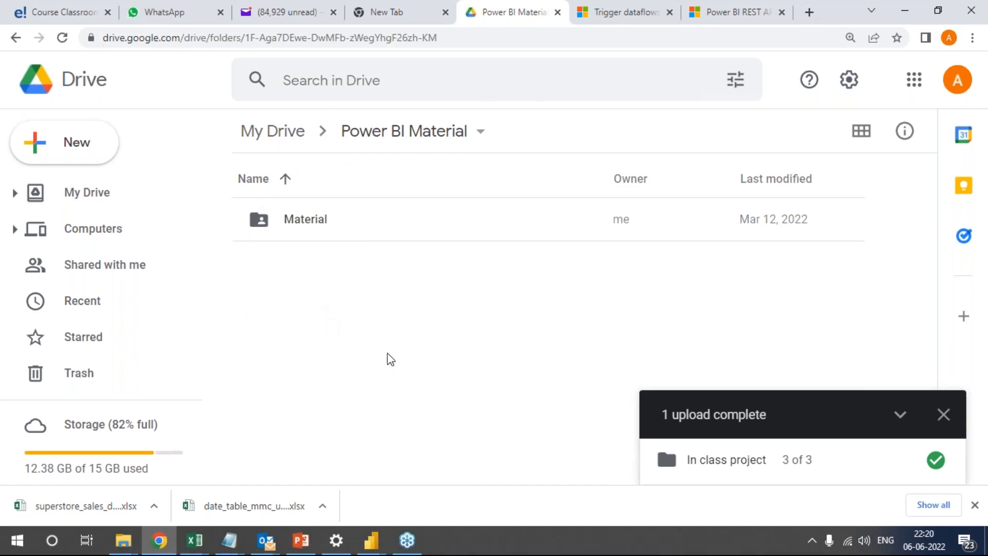
pyautogui.click(265, 187)
pyautogui.click(16, 34)
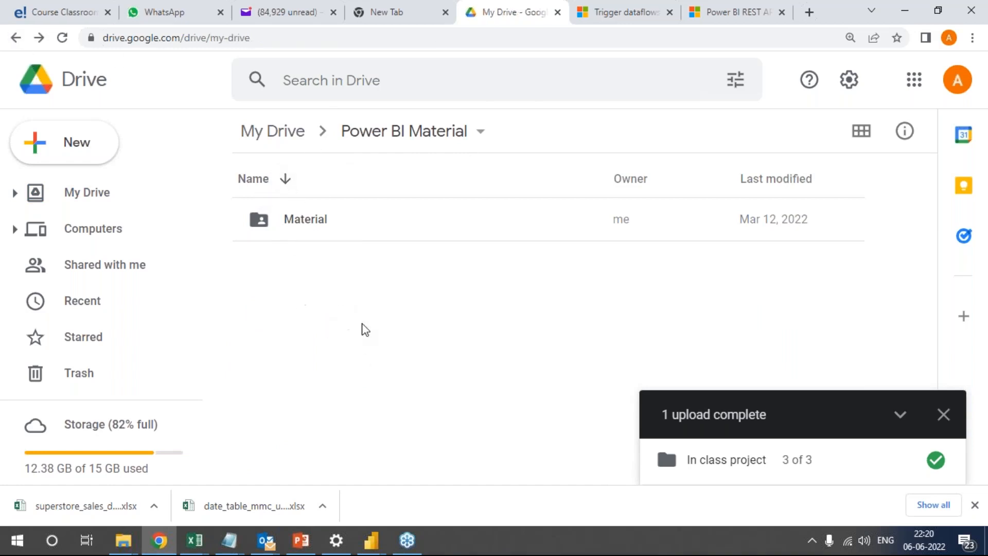
# Open the PBIX Files subfolder inside My Drive's Pbix Files folder and browse its .pbix files.
pyautogui.scroll(-3, 354, 365)
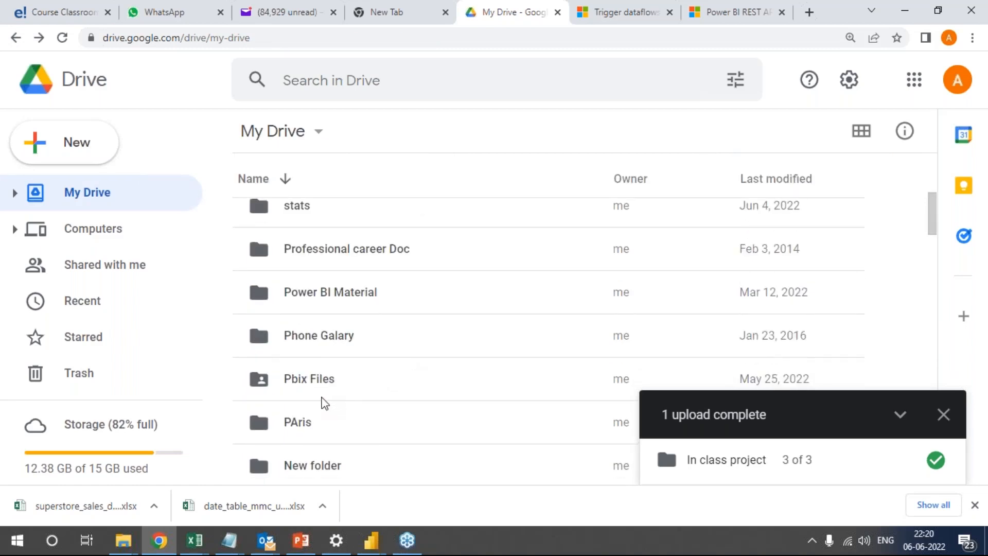
pyautogui.click(311, 390)
pyautogui.doubleClick(311, 390)
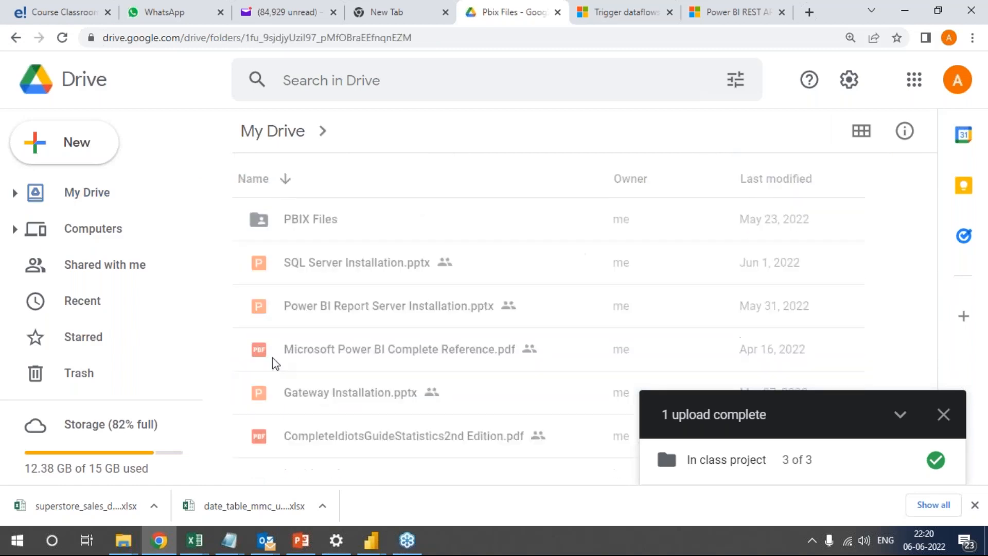
pyautogui.doubleClick(326, 222)
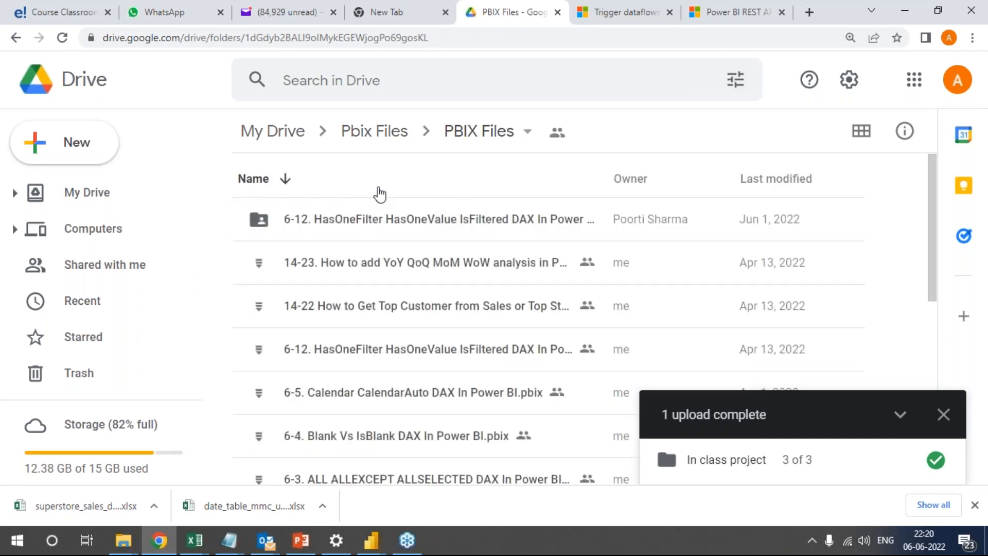
pyautogui.scroll(-2, 473, 303)
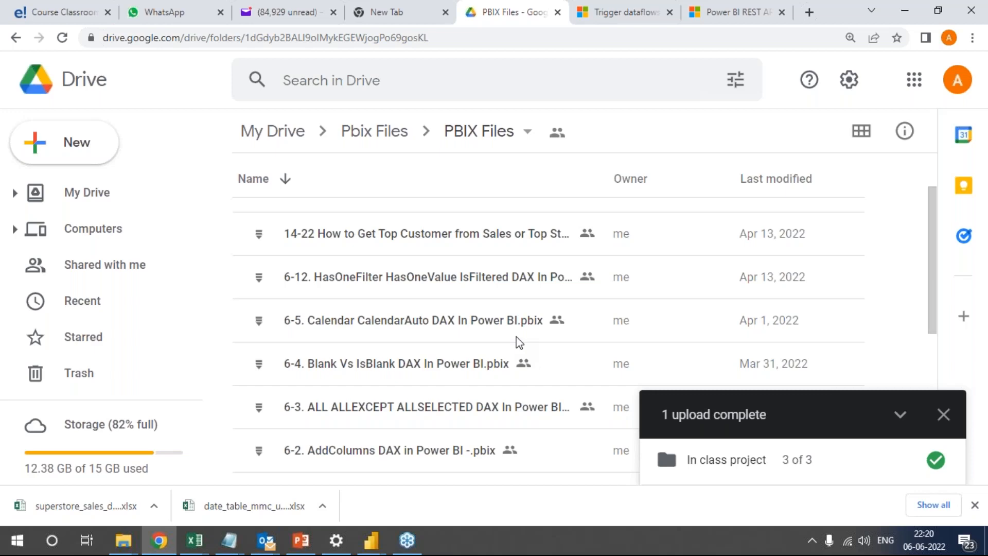
pyautogui.scroll(-3, 510, 336)
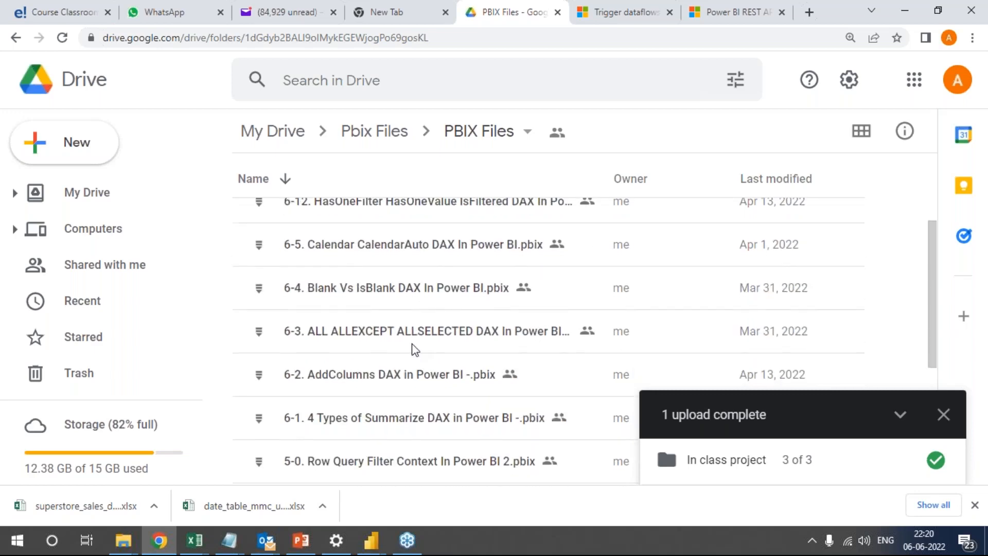
pyautogui.scroll(-1, 425, 345)
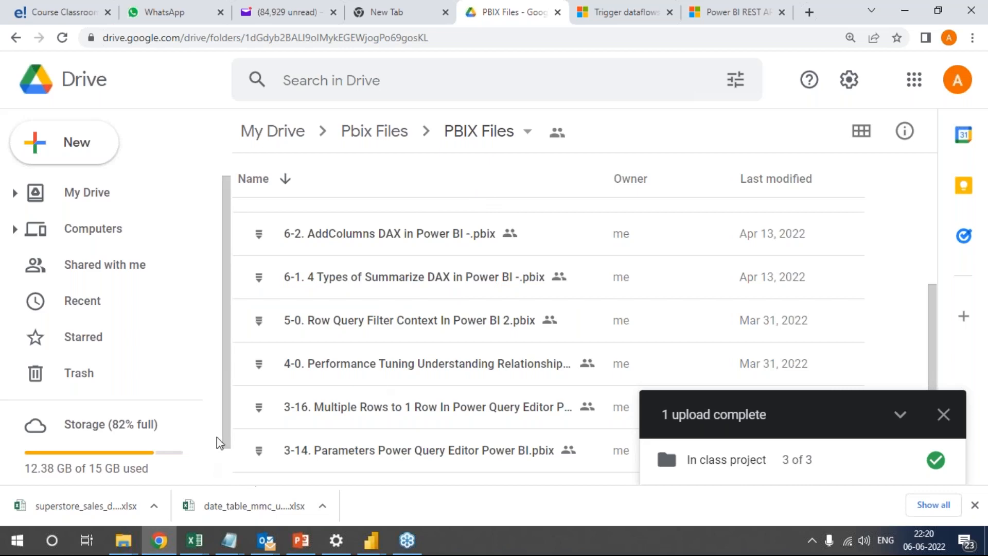
# Switch to File Explorer's Batch 2 window, go up to the Power BI folder, and open Batch 1 inside Edureka.
pyautogui.click(123, 541)
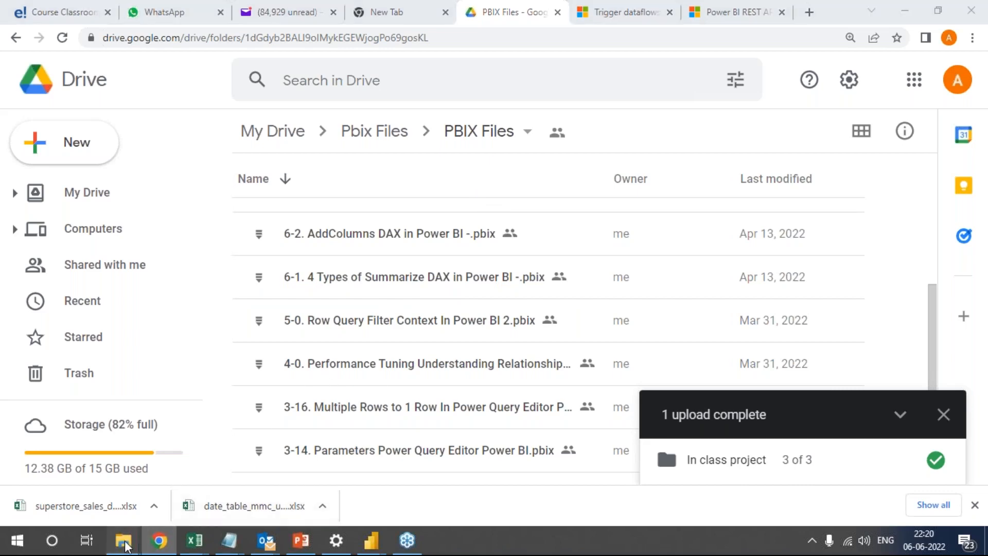
pyautogui.click(101, 484)
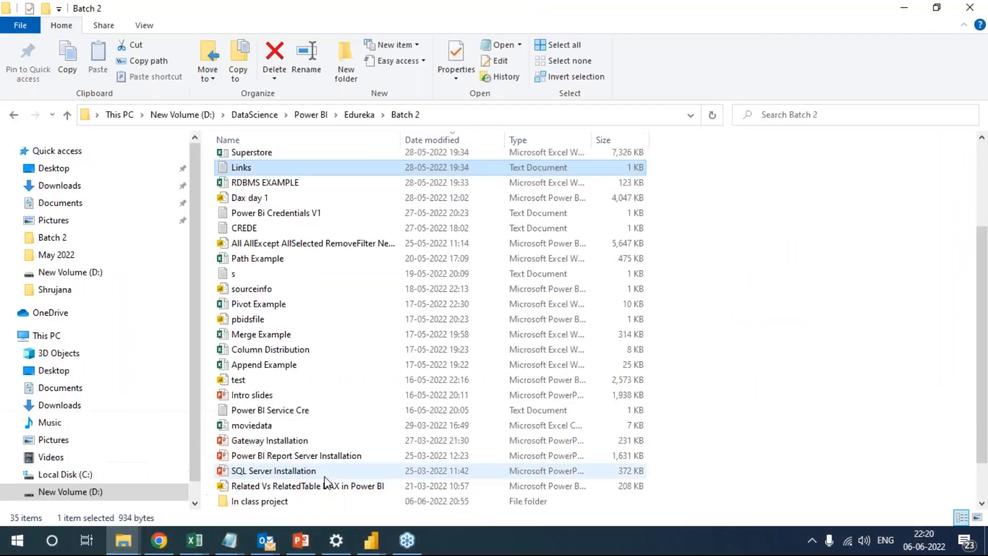
pyautogui.click(315, 114)
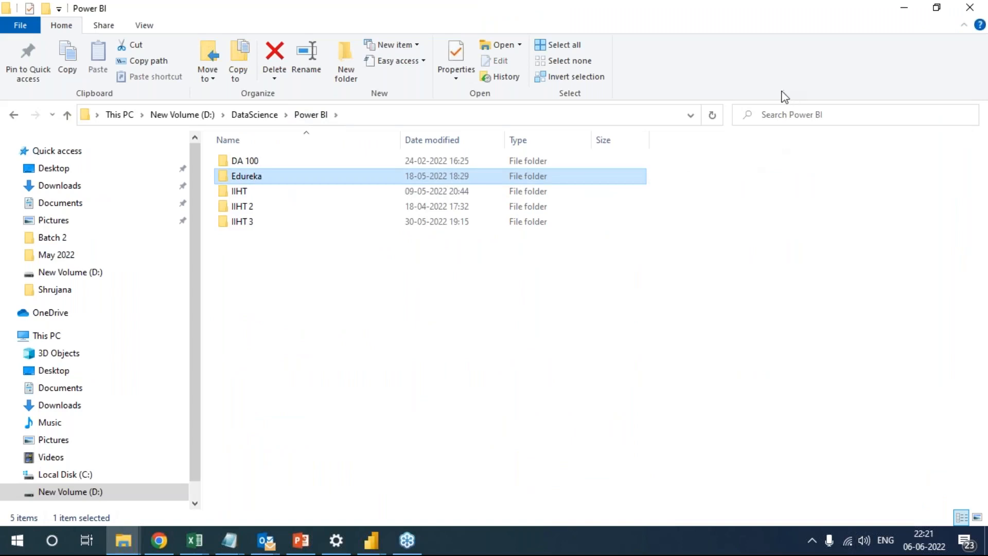
pyautogui.click(771, 76)
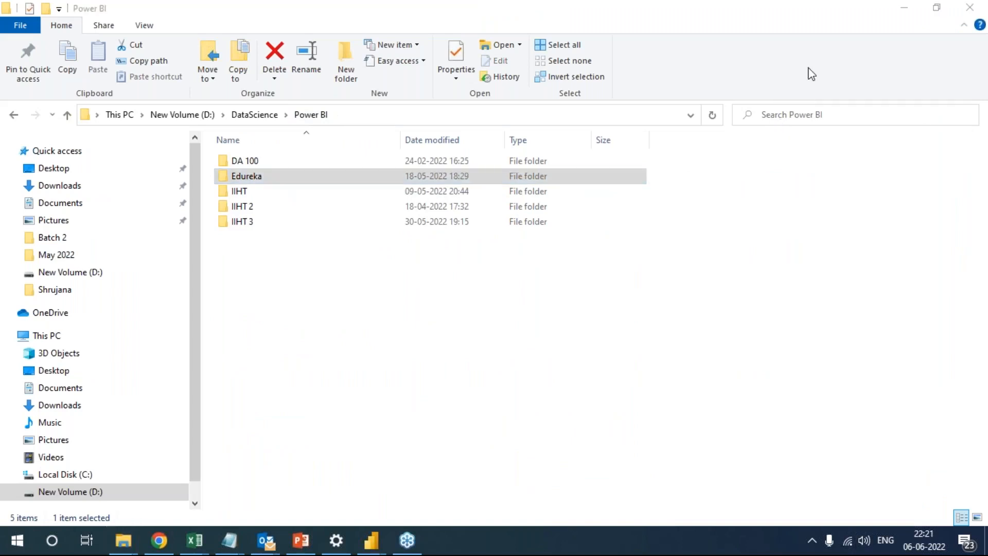
pyautogui.click(241, 177)
pyautogui.doubleClick(241, 176)
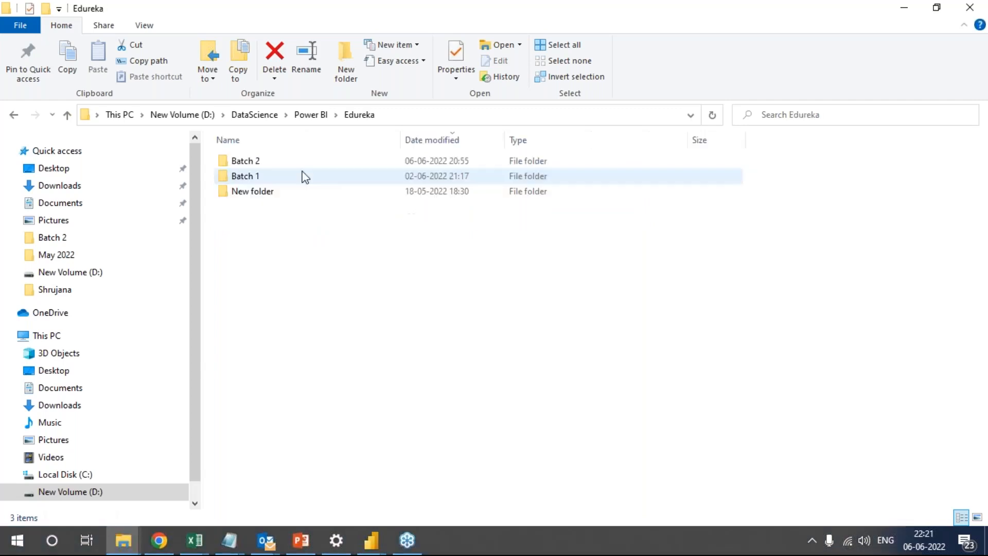
pyautogui.doubleClick(234, 180)
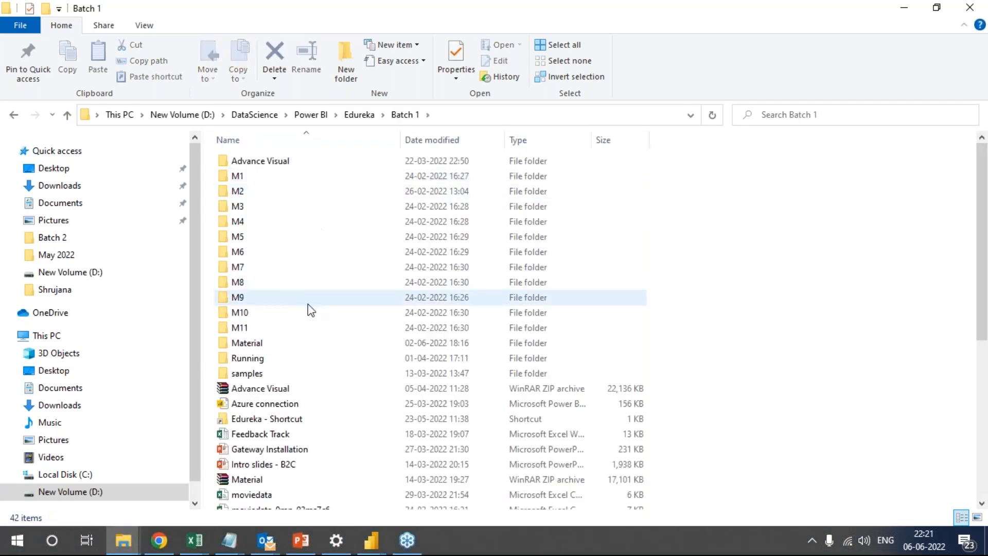
# Look through the Power BI Samples folder inside samples and return to Batch 1.
pyautogui.scroll(-1, 311, 319)
pyautogui.doubleClick(249, 337)
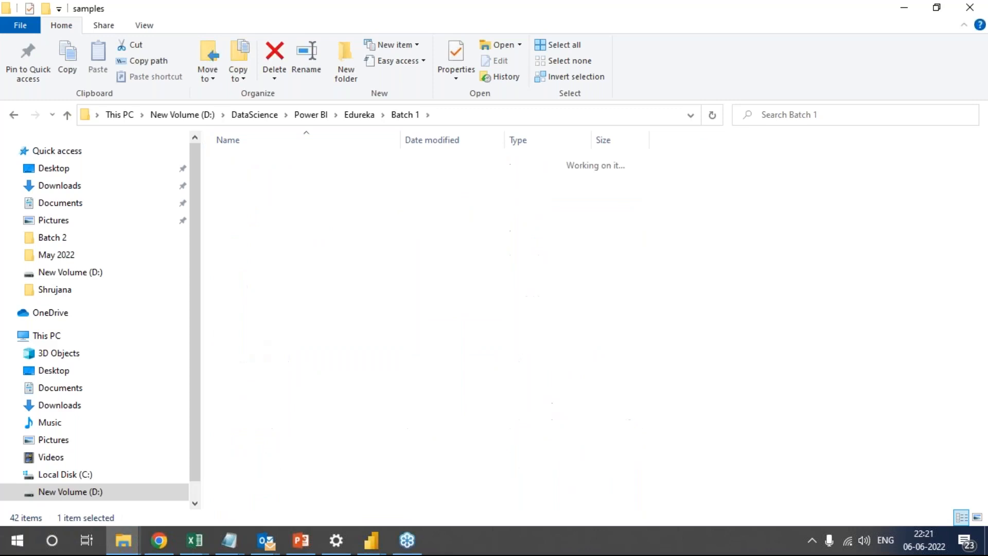
pyautogui.doubleClick(277, 164)
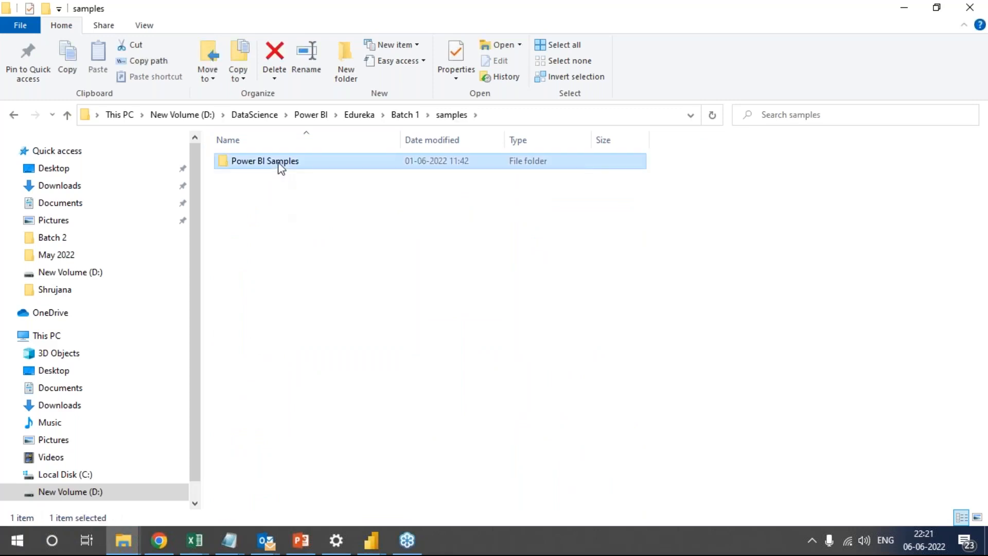
pyautogui.click(417, 116)
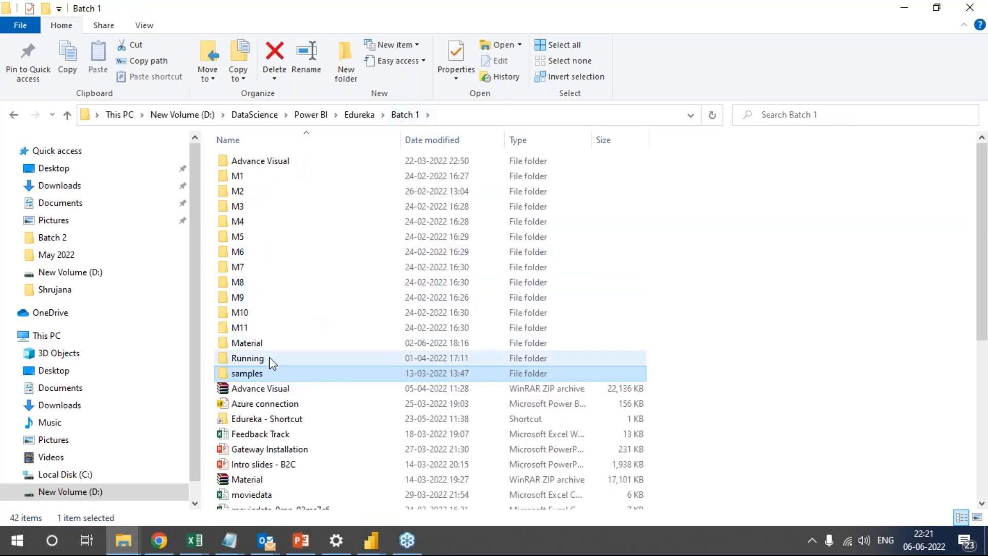
# Check the Material and Sales Data folders in Batch 1, then go back up to Power BI and minimize File Explorer.
pyautogui.doubleClick(271, 342)
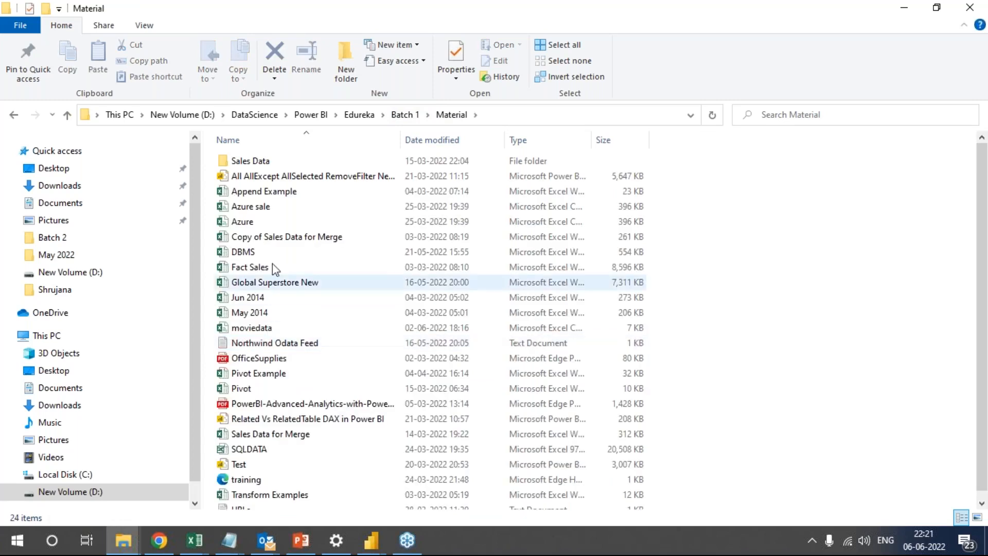
pyautogui.doubleClick(250, 160)
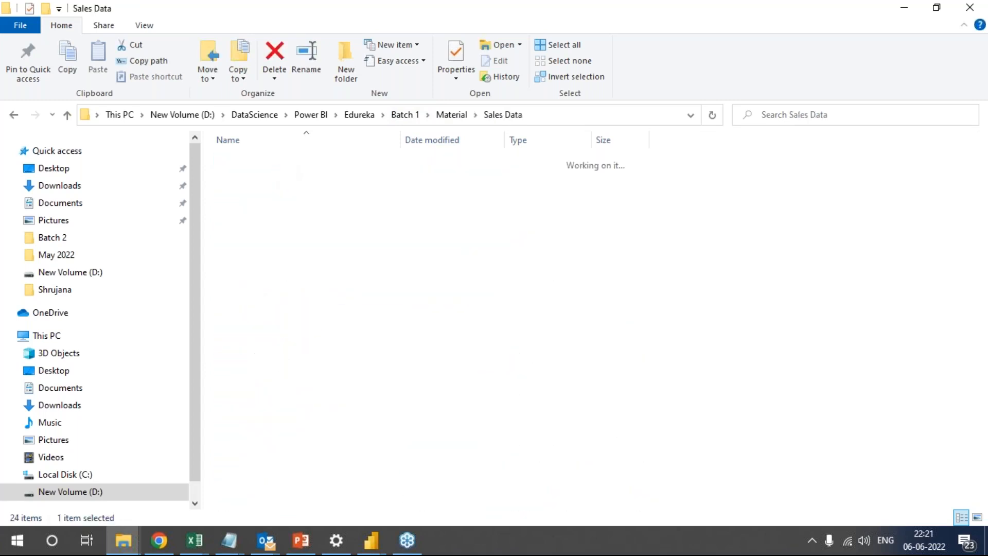
pyautogui.click(409, 113)
pyautogui.click(360, 114)
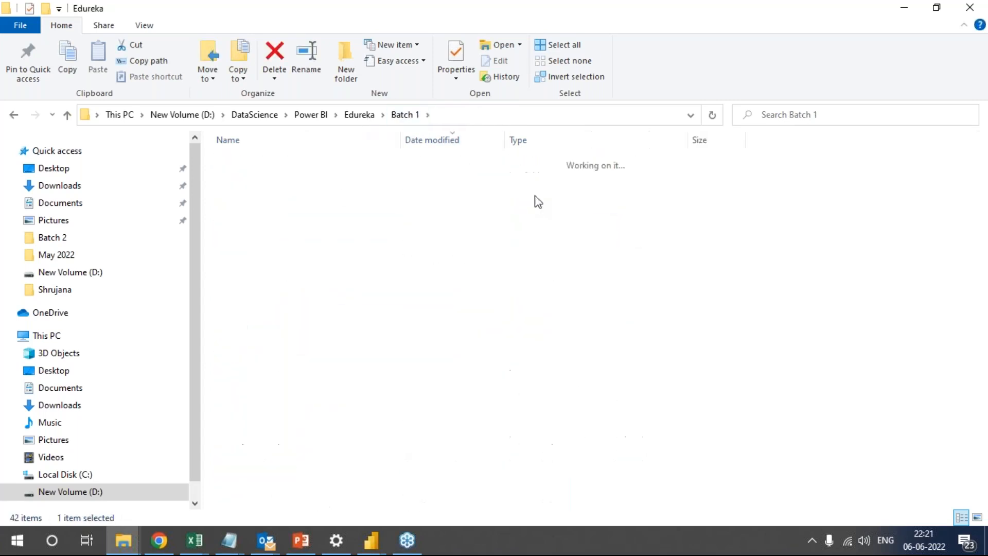
pyautogui.click(320, 120)
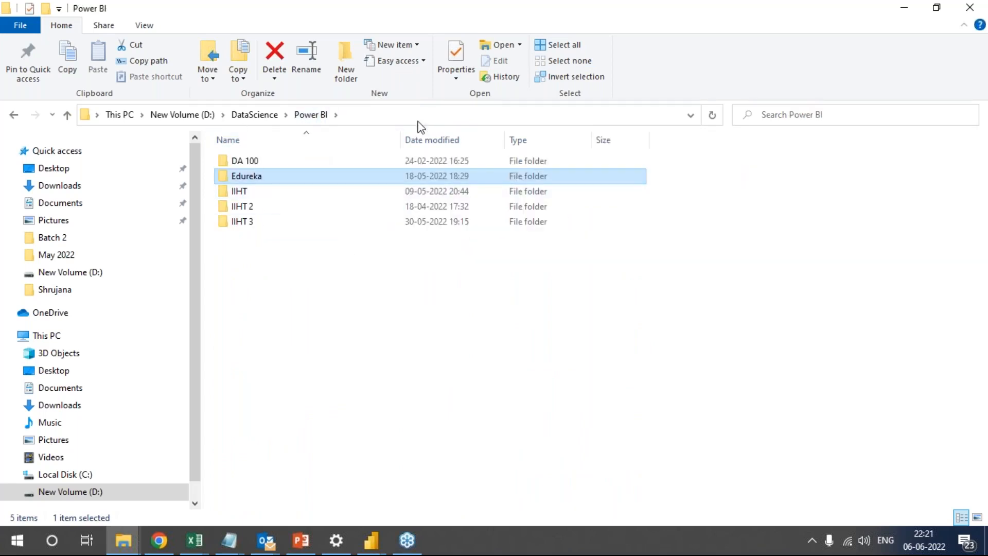
pyautogui.click(904, 8)
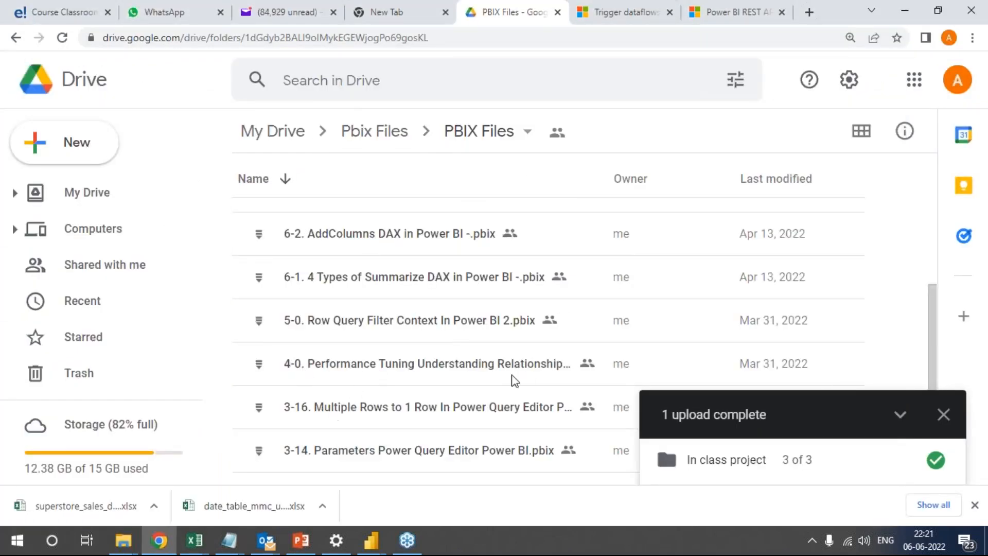
# Skim the rest of the PBIX Files list in Google Drive and return to its beginning.
pyautogui.click(931, 549)
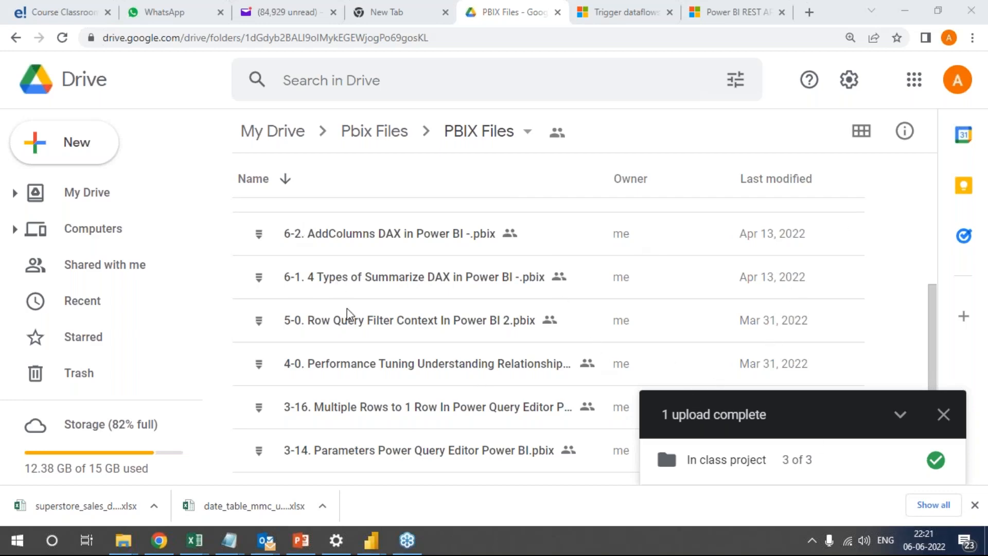
pyautogui.scroll(-2, 391, 350)
pyautogui.scroll(8, 452, 370)
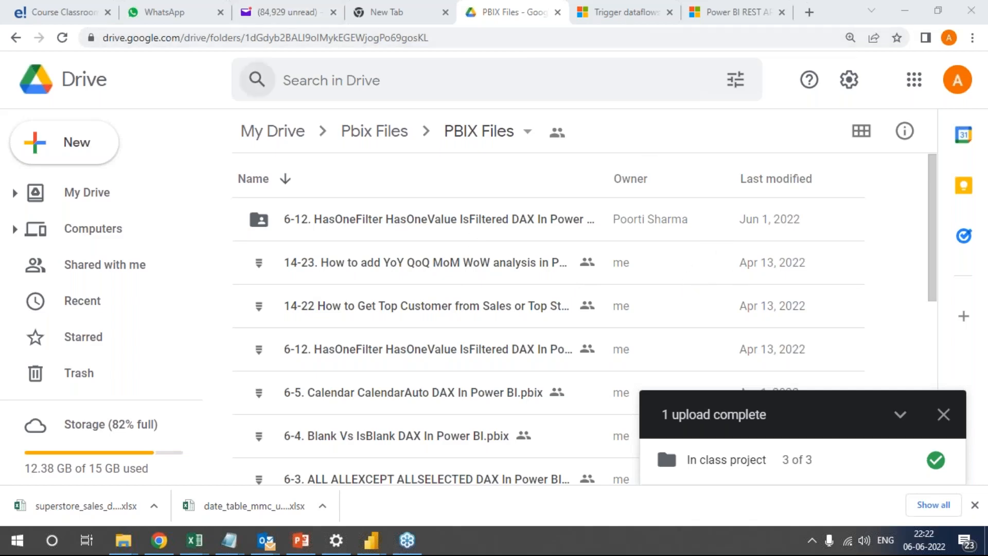
# In the course classroom, open the Certification Project's Project document and go to its second page.
pyautogui.click(68, 7)
pyautogui.scroll(-3, 82, 370)
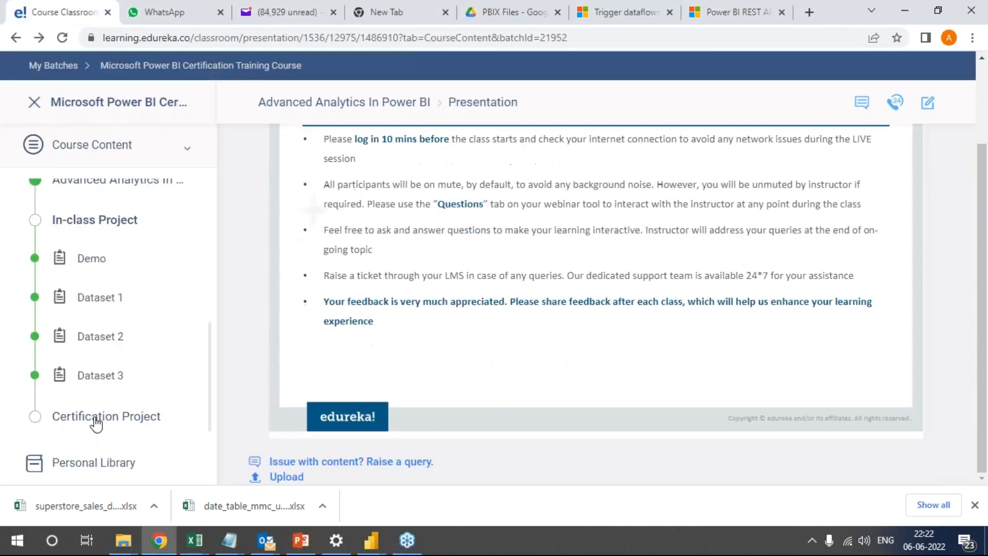
pyautogui.click(93, 424)
pyautogui.click(96, 368)
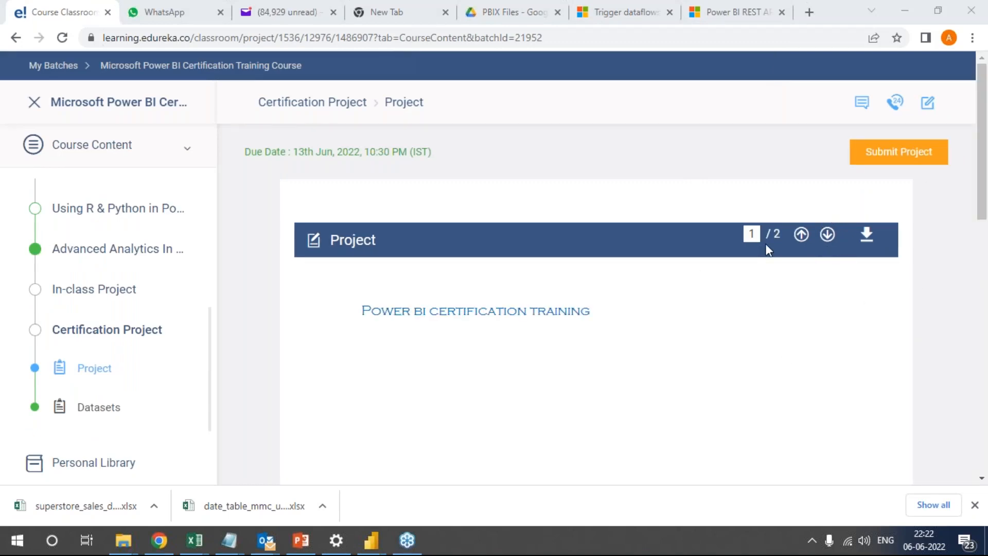
pyautogui.click(825, 235)
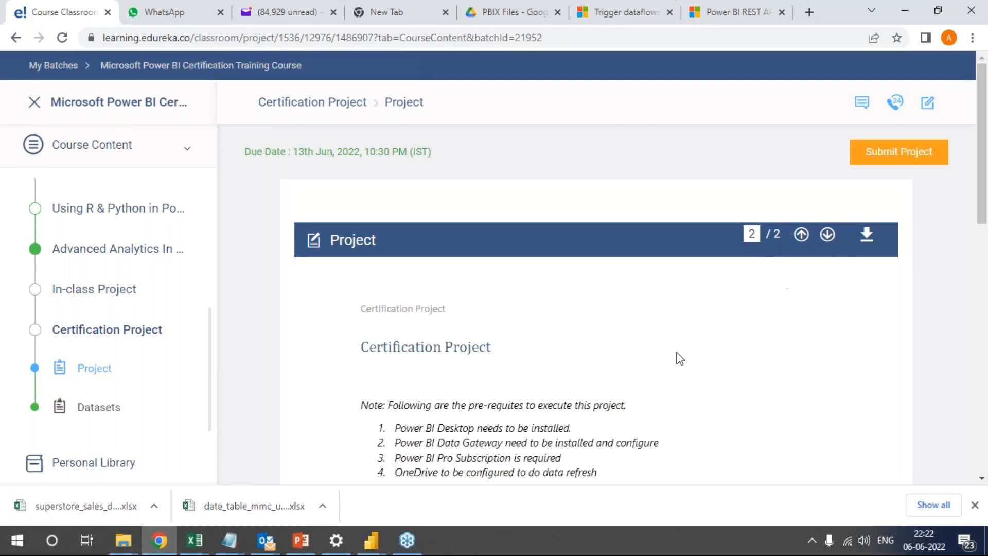
# Read the Certification Project's prerequisites, focusing on the Power BI Desktop and Power BI Data Gateway installation lines.
pyautogui.scroll(-1, 674, 360)
pyautogui.scroll(-3, 673, 373)
pyautogui.moveTo(426, 283); pyautogui.dragTo(668, 303)
pyautogui.click(459, 302)
pyautogui.click(663, 302)
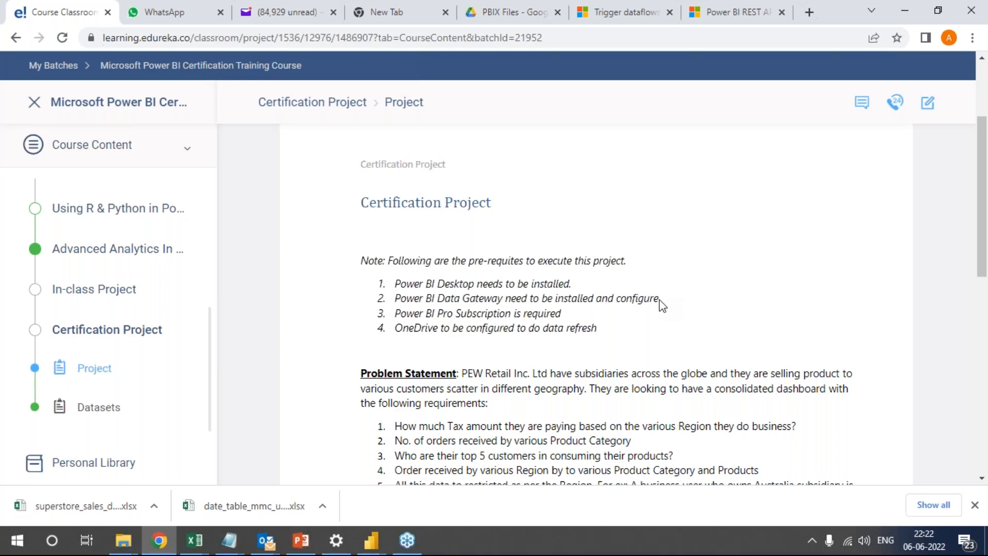
# Read the Certification Project's remaining prerequisites, highlighting the lines on the Power BI Pro subscription and OneDrive data refresh.
pyautogui.moveTo(653, 301); pyautogui.dragTo(483, 323)
pyautogui.click(495, 323)
pyautogui.moveTo(563, 316); pyautogui.dragTo(584, 331)
pyautogui.click(487, 330)
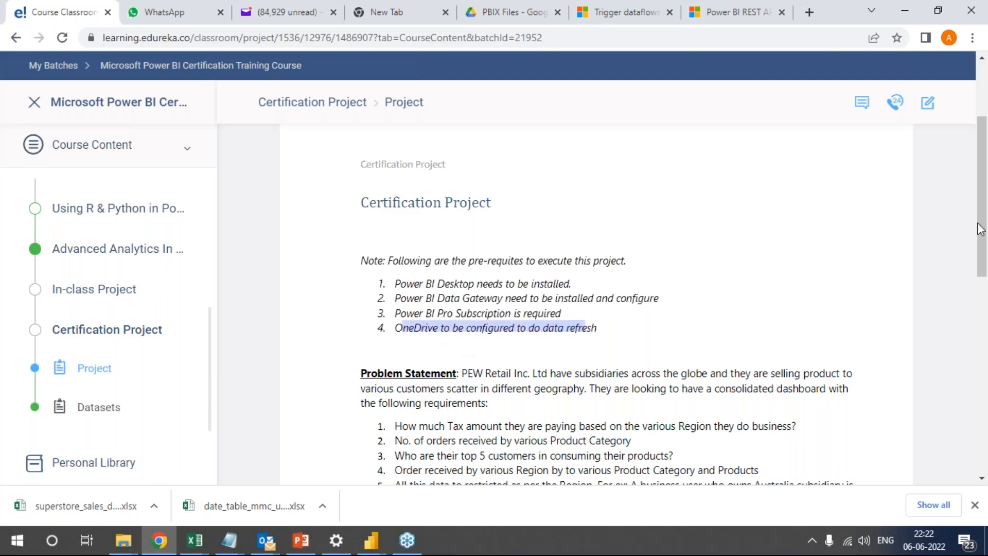
# Annotate the page with a boxed "SQL" and a tick below the OneDrive prerequisite, then clear the drawing.
pyautogui.click(885, 258)
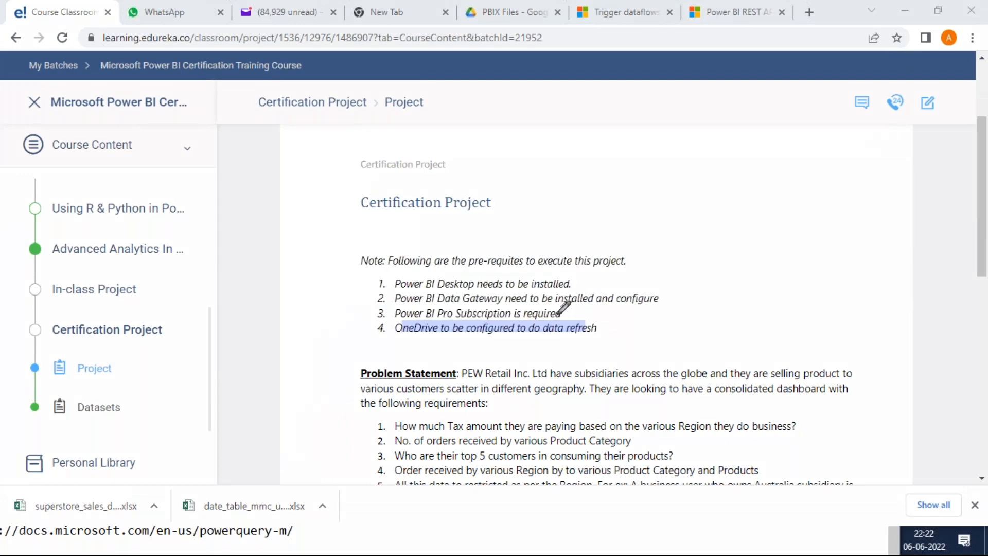
pyautogui.moveTo(701, 244)
pyautogui.mouseDown()
pyautogui.moveTo(670, 285)
pyautogui.moveTo(727, 216)
pyautogui.moveTo(762, 279)
pyautogui.mouseUp()
pyautogui.moveTo(771, 227); pyautogui.dragTo(812, 252)
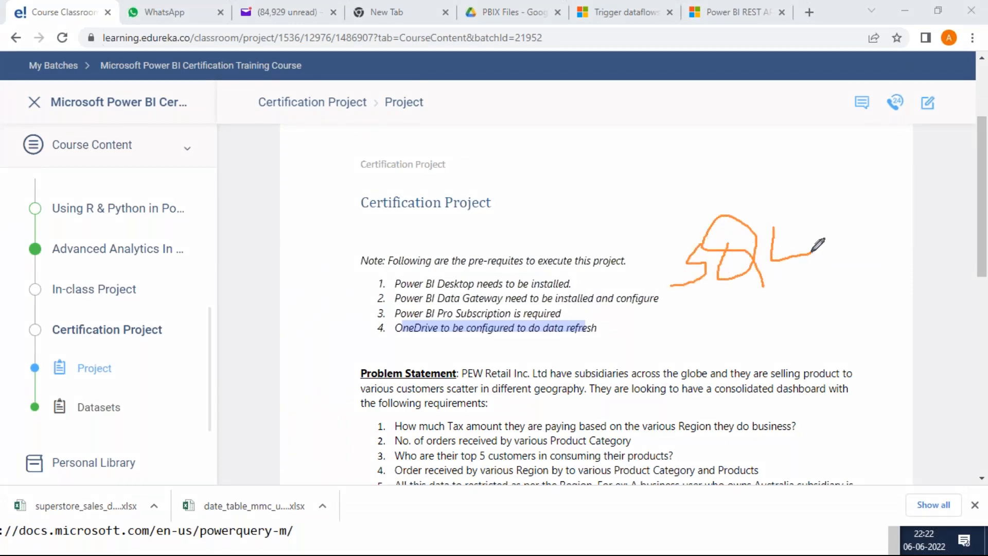
pyautogui.moveTo(681, 221)
pyautogui.mouseDown()
pyautogui.moveTo(837, 286)
pyautogui.moveTo(674, 222)
pyautogui.mouseUp()
pyautogui.moveTo(414, 346)
pyautogui.mouseDown()
pyautogui.moveTo(430, 352)
pyautogui.moveTo(463, 327)
pyautogui.mouseUp()
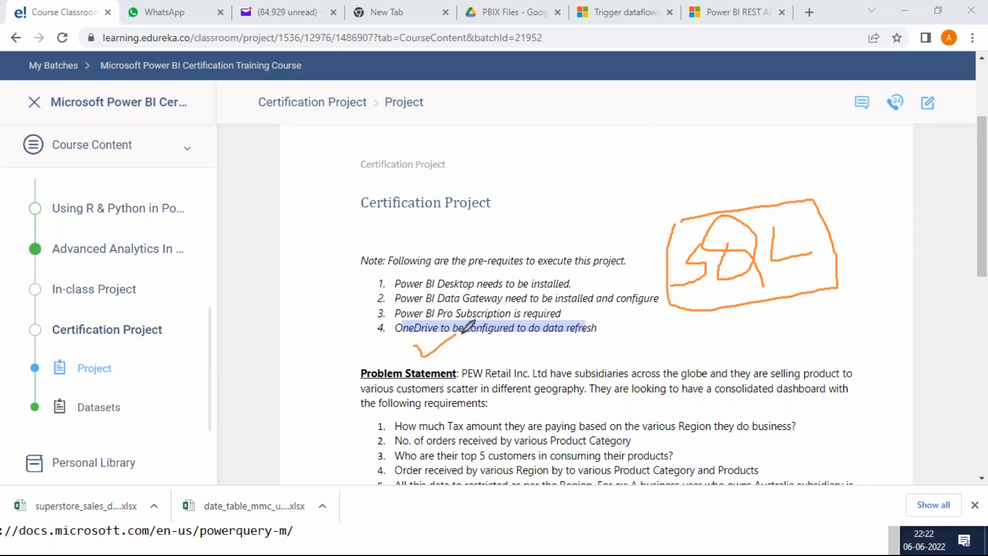
pyautogui.moveTo(781, 233); pyautogui.dragTo(826, 217)
pyautogui.moveTo(486, 308); pyautogui.dragTo(515, 295)
pyautogui.press('Escape')
# Read the Problem Statement's requirements, highlighting the tax by region, top 5 customers and orders by region and product category.
pyautogui.scroll(-3, 763, 331)
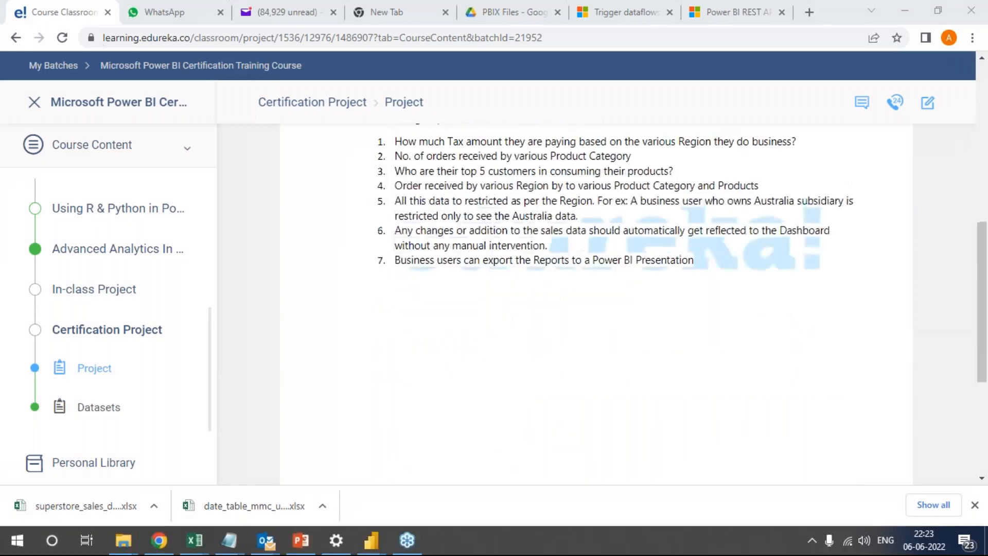
pyautogui.scroll(1, 586, 293)
pyautogui.scroll(-3, 589, 316)
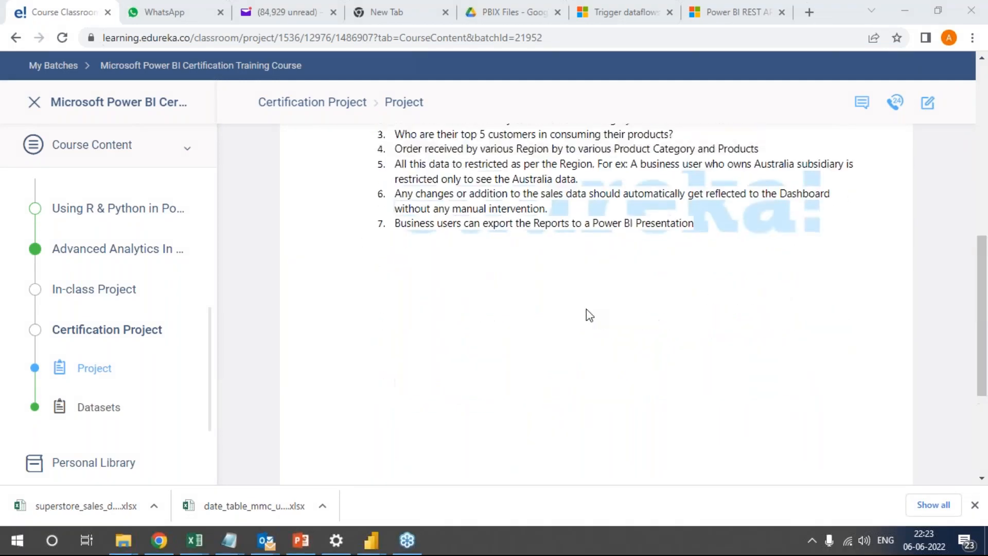
pyautogui.scroll(3, 589, 315)
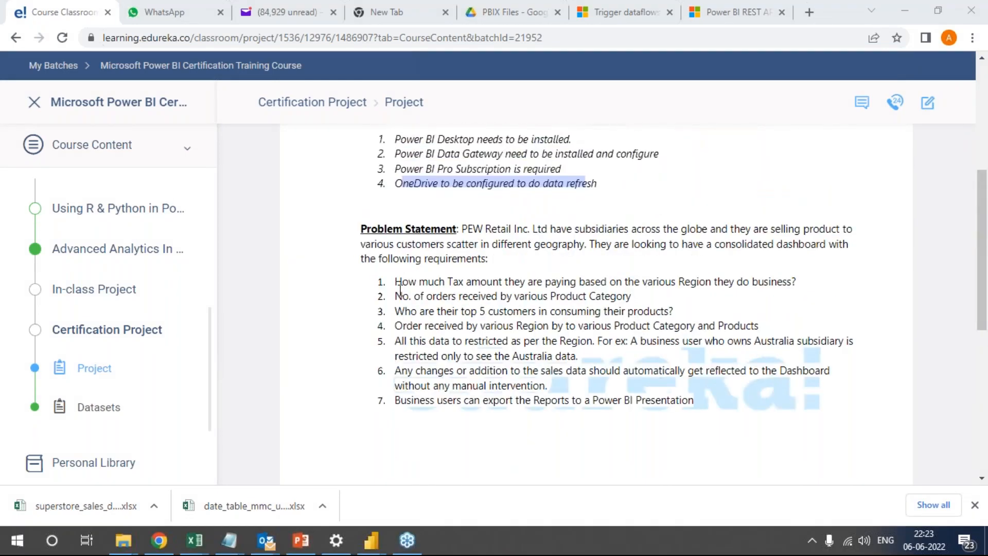
pyautogui.moveTo(398, 283); pyautogui.dragTo(568, 287)
pyautogui.click(452, 304)
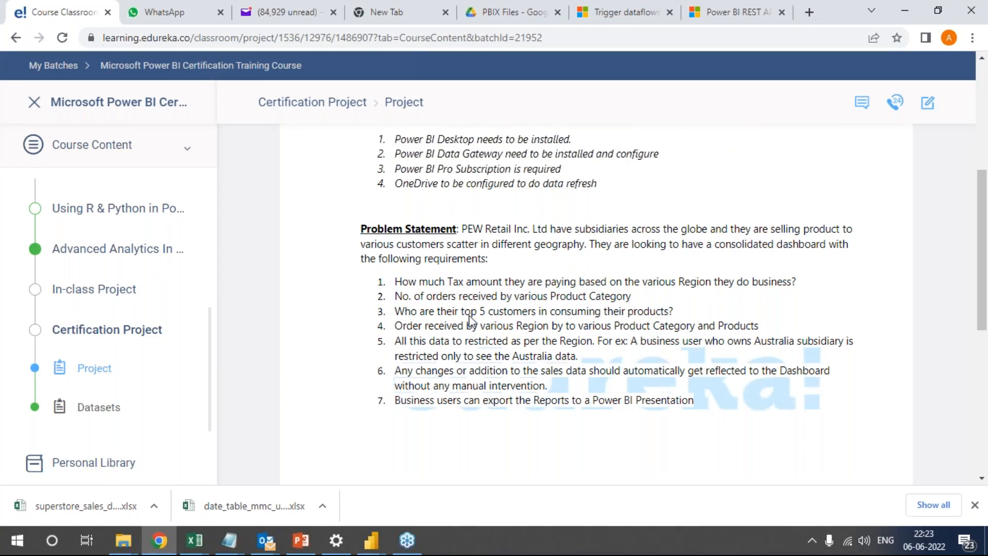
pyautogui.moveTo(479, 312); pyautogui.dragTo(548, 308)
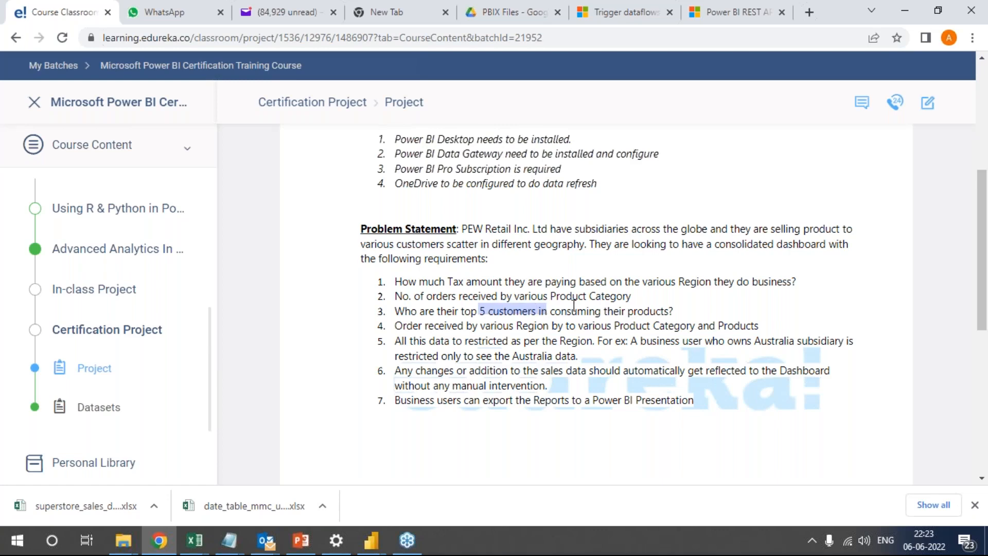
pyautogui.moveTo(430, 331); pyautogui.dragTo(712, 327)
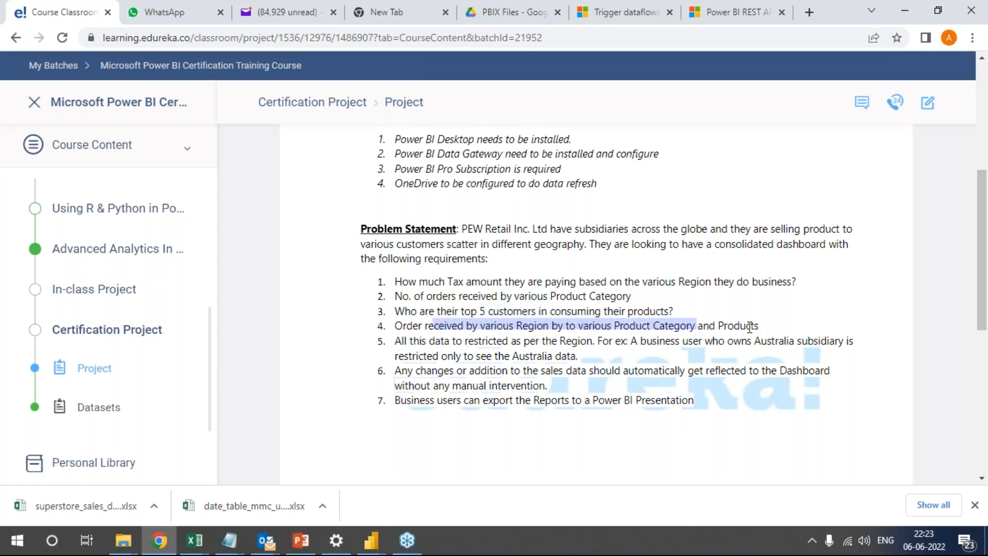
pyautogui.click(750, 327)
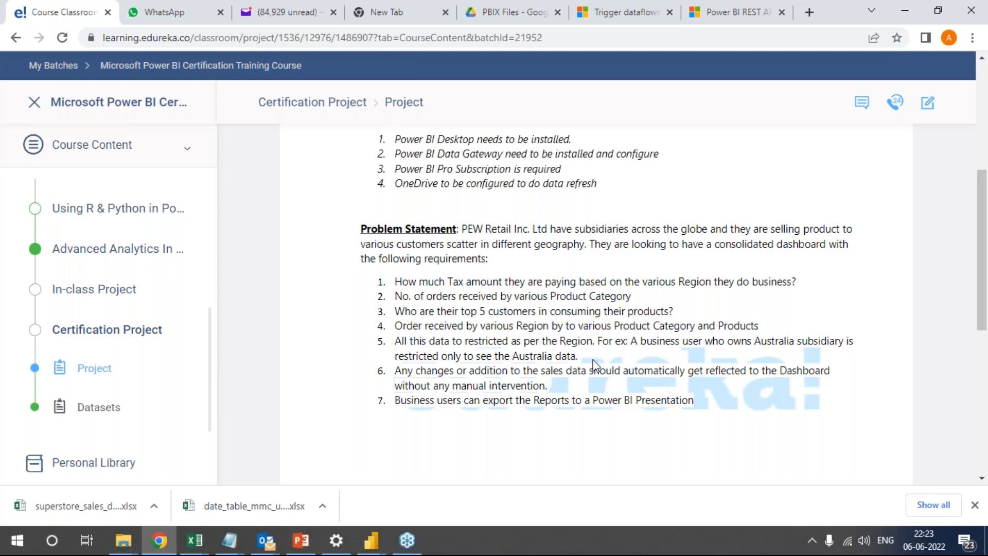
# Check the rest of the Project document and download the Certification Project's datasets from the course content.
pyautogui.scroll(-10, 596, 367)
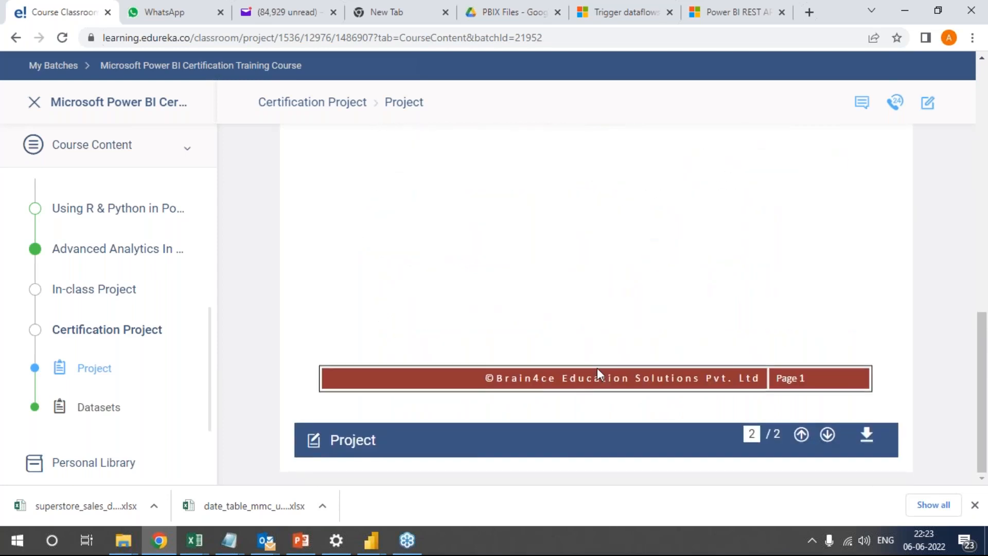
pyautogui.scroll(10, 598, 368)
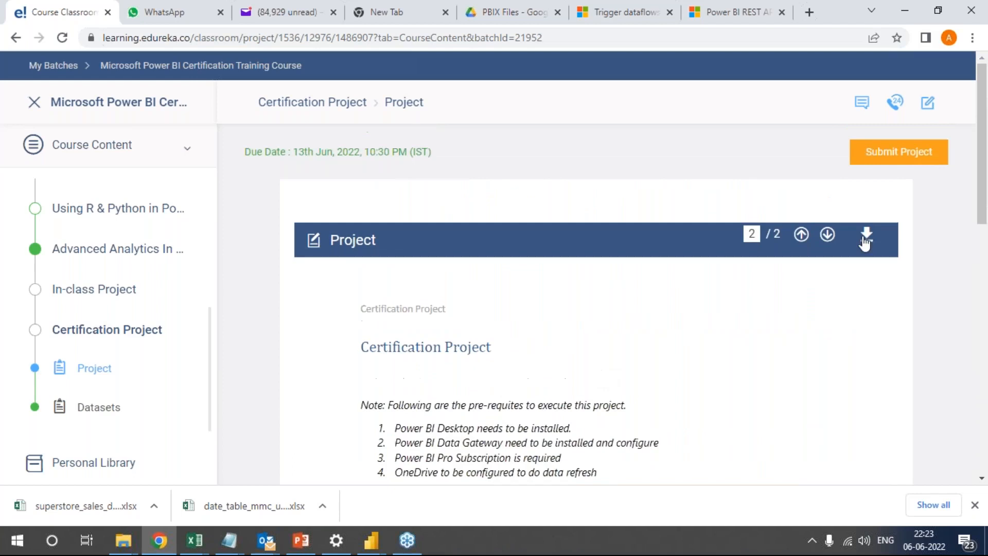
pyautogui.click(103, 410)
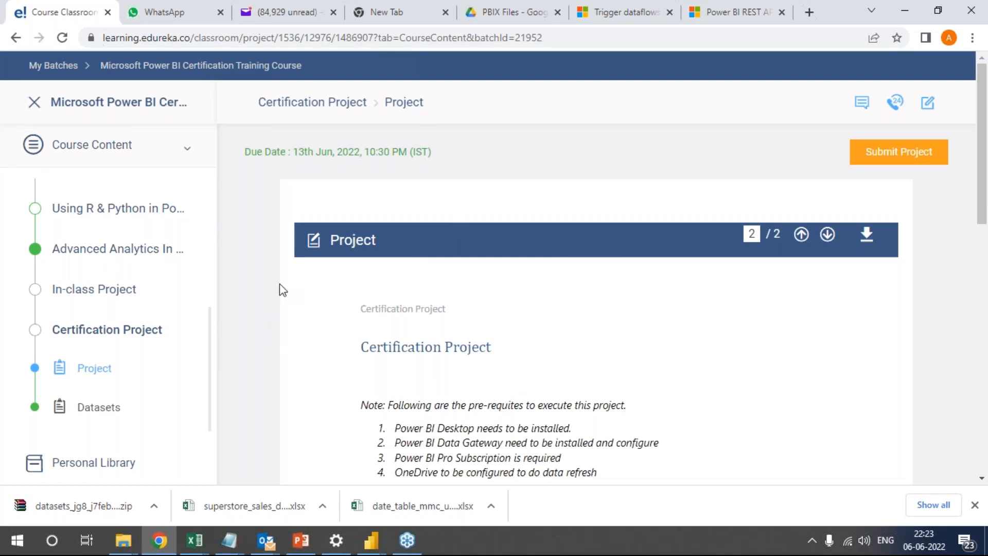
pyautogui.click(980, 58)
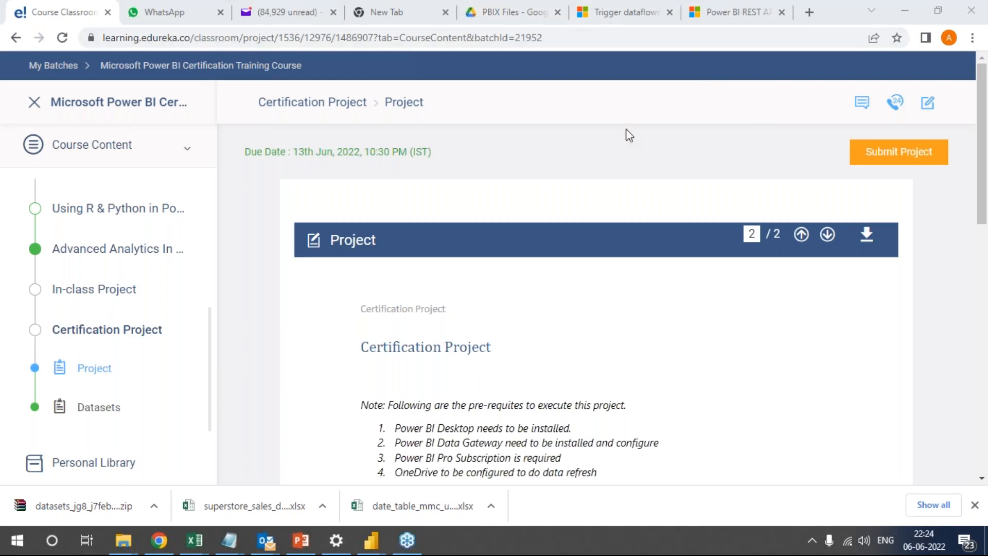
# Search the web for "community power bi" and browse the forum categories on the Microsoft Power BI Community home page.
pyautogui.click(810, 12)
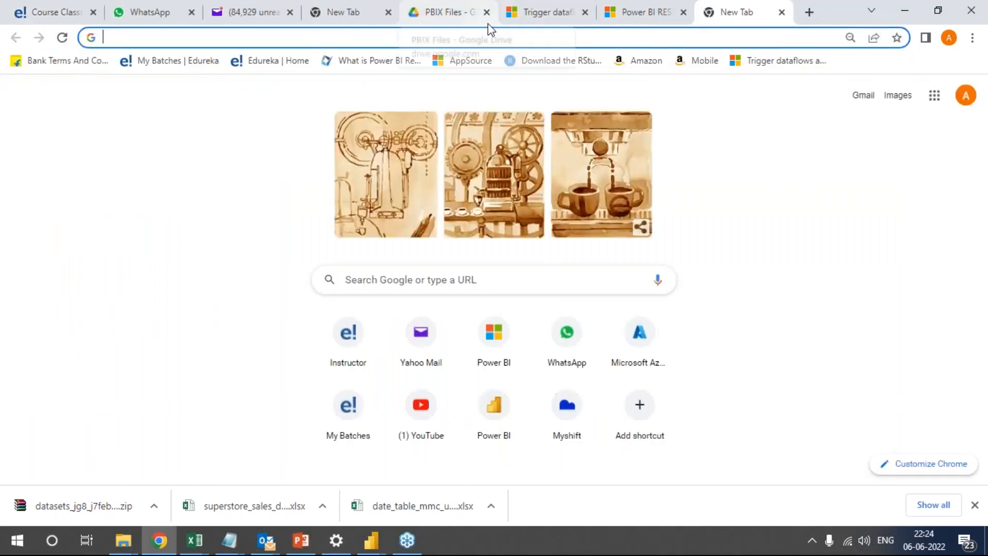
pyautogui.write('comm')
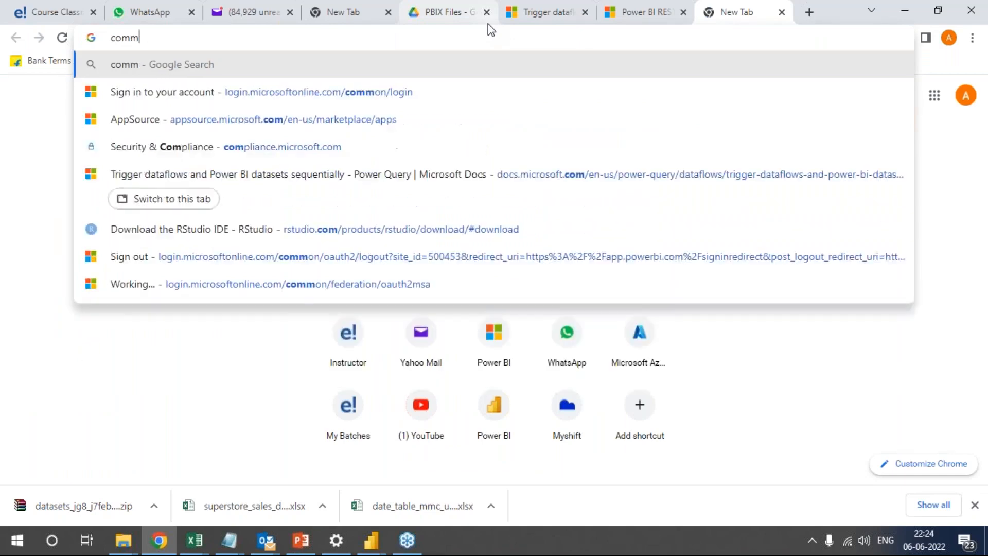
pyautogui.write('unity power ')
pyautogui.write('bi')
pyautogui.press('Return')
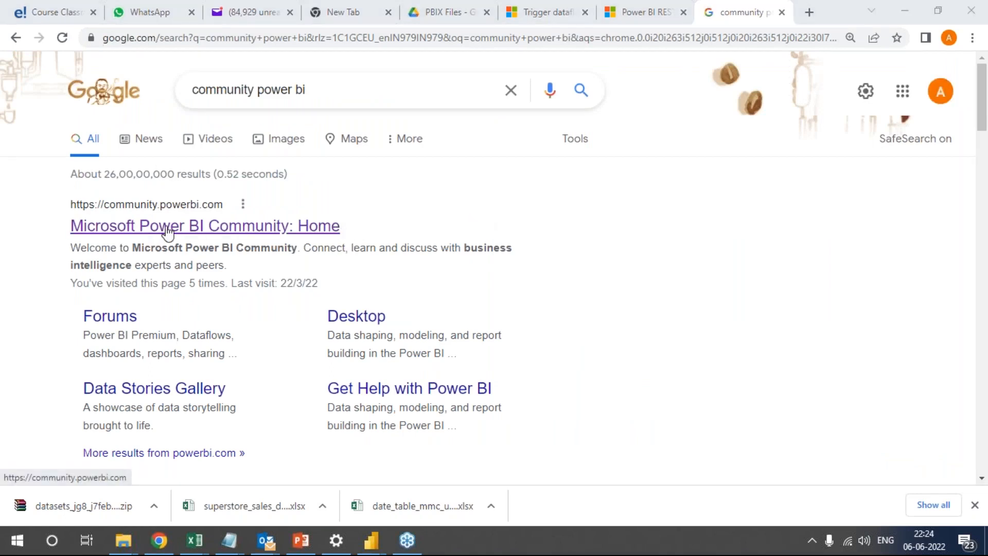
pyautogui.click(147, 227)
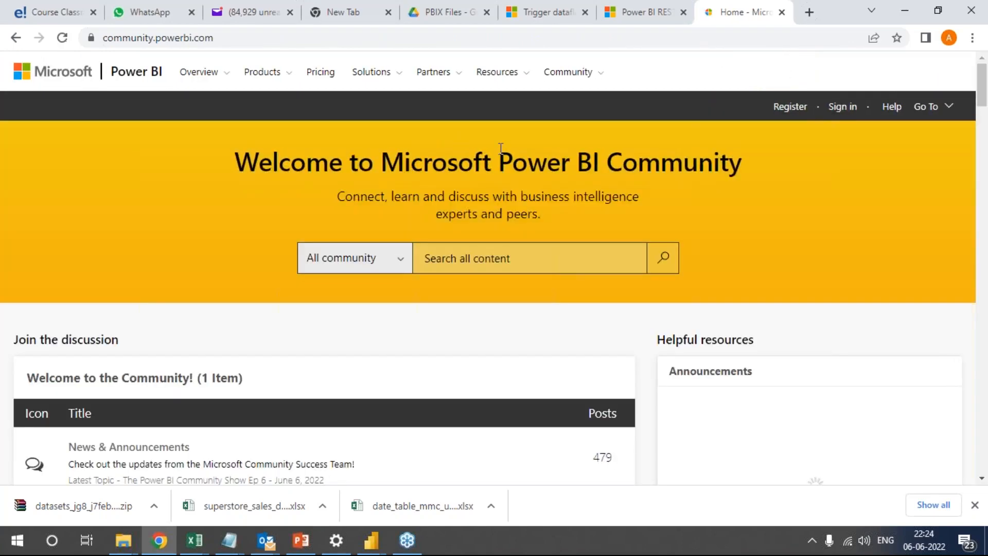
pyautogui.scroll(-7, 347, 218)
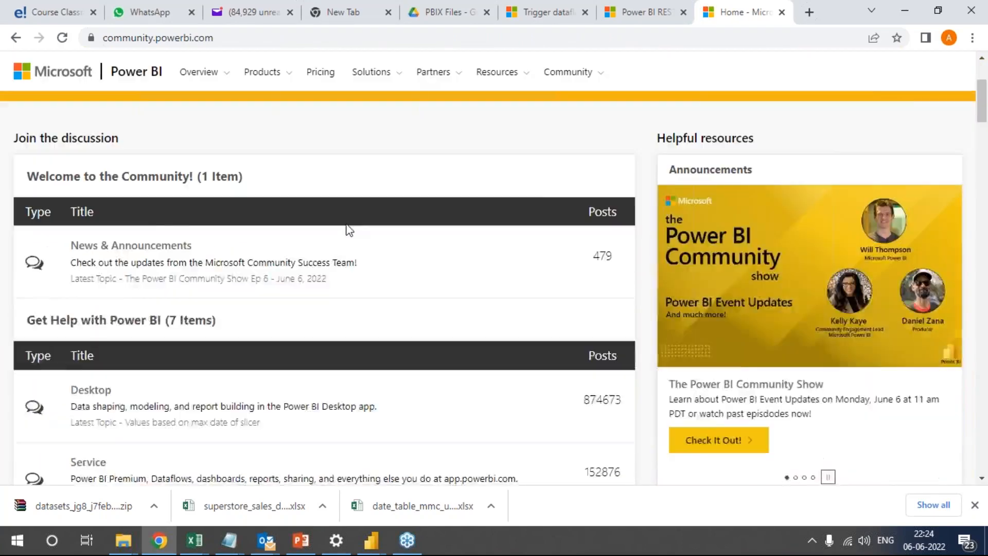
pyautogui.scroll(-3, 349, 229)
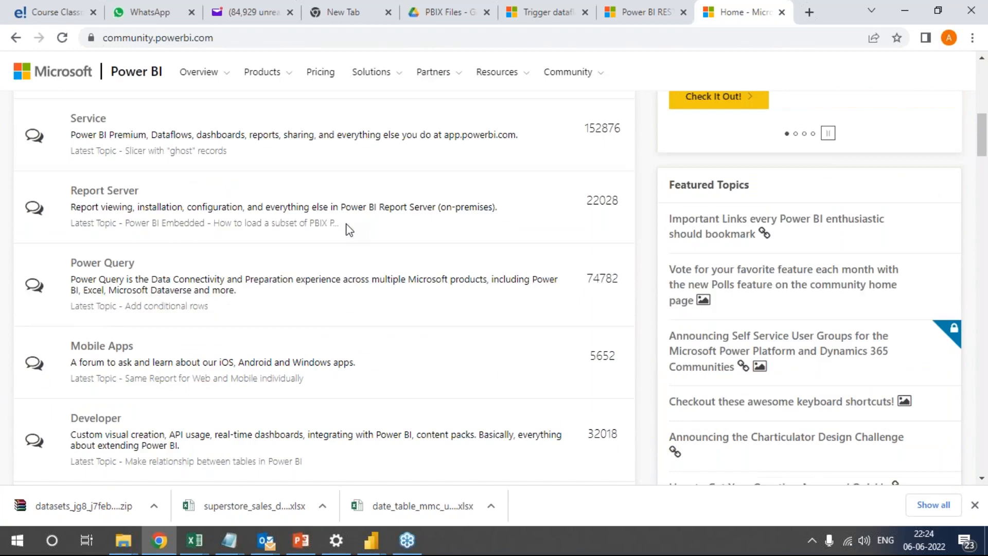
pyautogui.scroll(4, 242, 256)
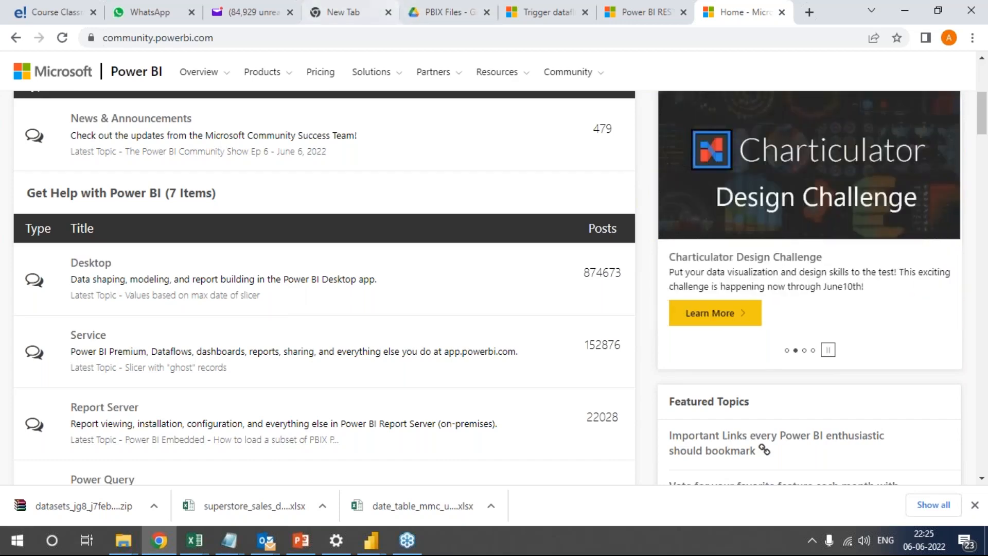
# Glance at the Mini Project - Superstore report, and open New folder inside the Edureka folder in File Explorer.
pyautogui.click(371, 540)
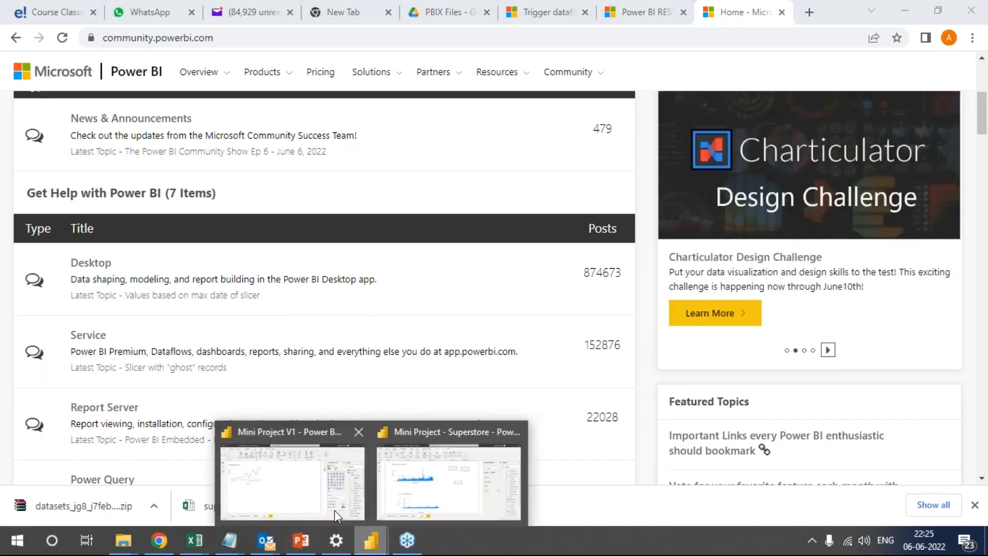
pyautogui.click(425, 492)
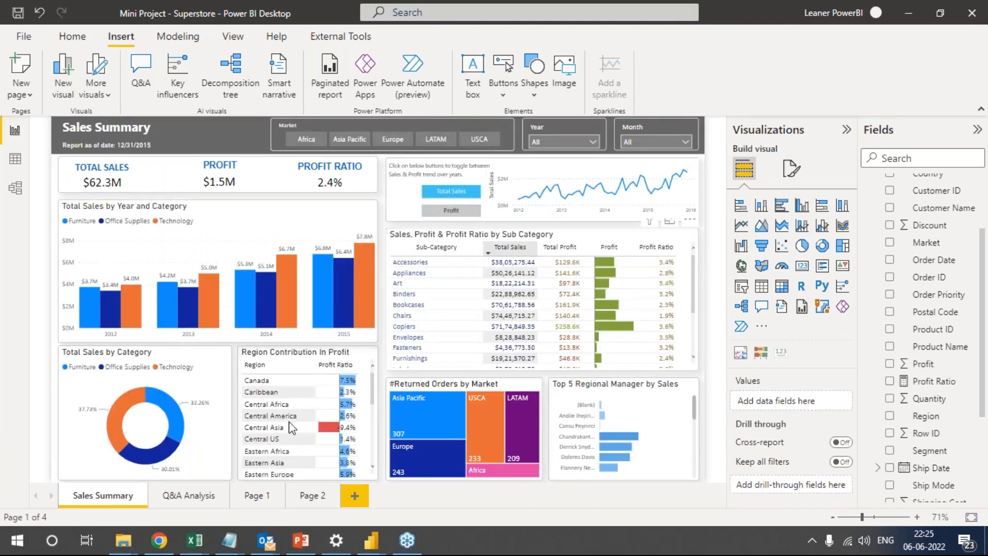
pyautogui.moveTo(123, 540)
pyautogui.click(131, 504)
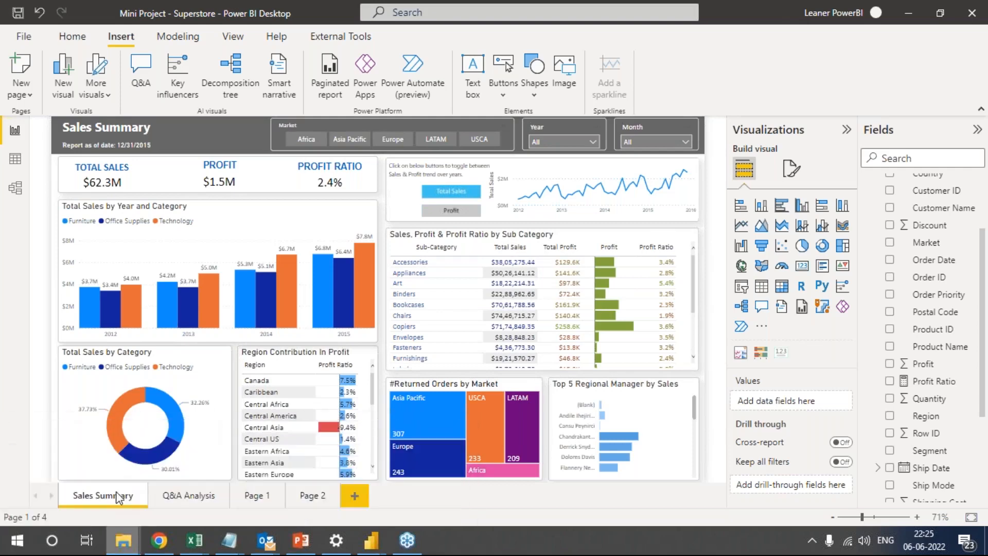
pyautogui.doubleClick(251, 184)
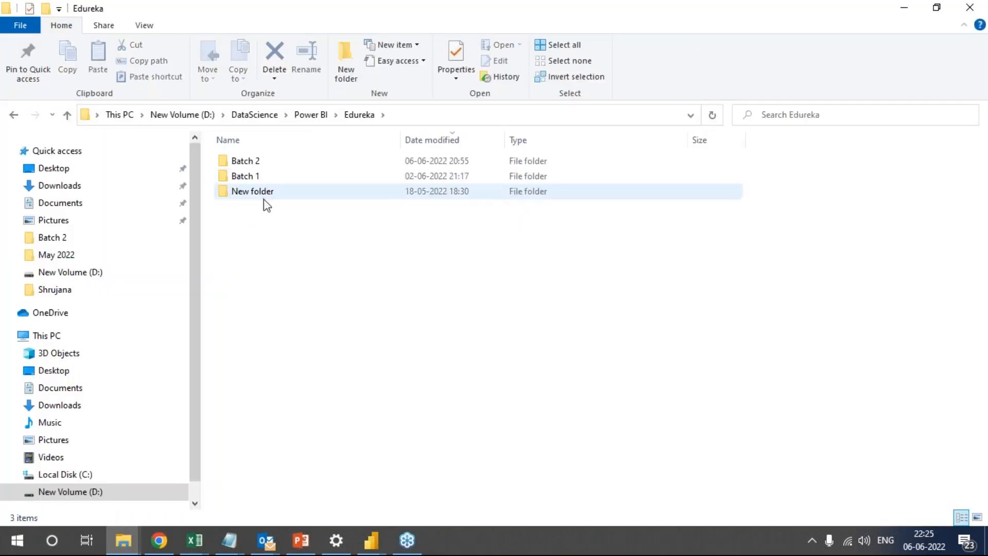
pyautogui.doubleClick(261, 192)
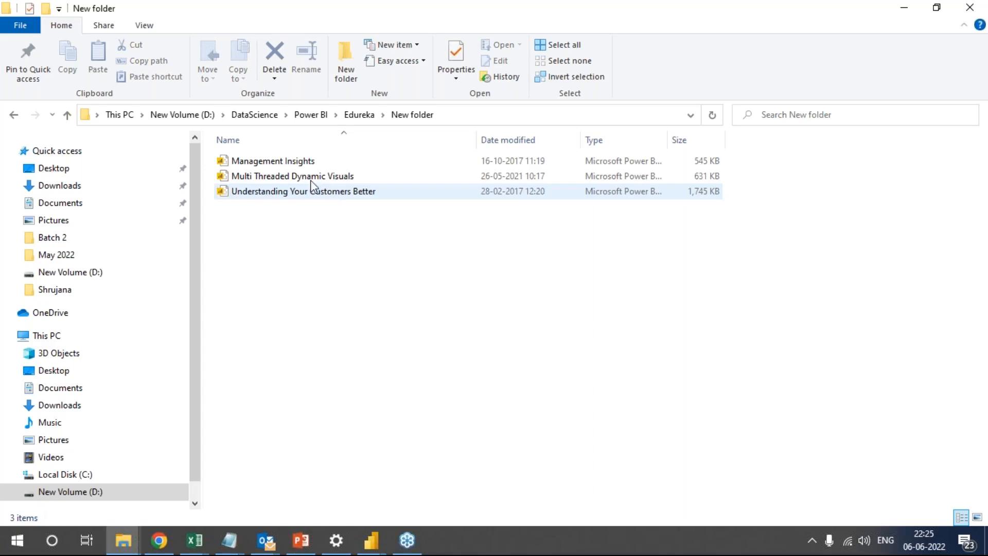
# Upload the Management Insights, Multi Threaded Dynamic Visuals and Understanding Your Customers Better reports to the PBIX Files folder in Google Drive.
pyautogui.click(294, 163)
pyautogui.click(326, 177)
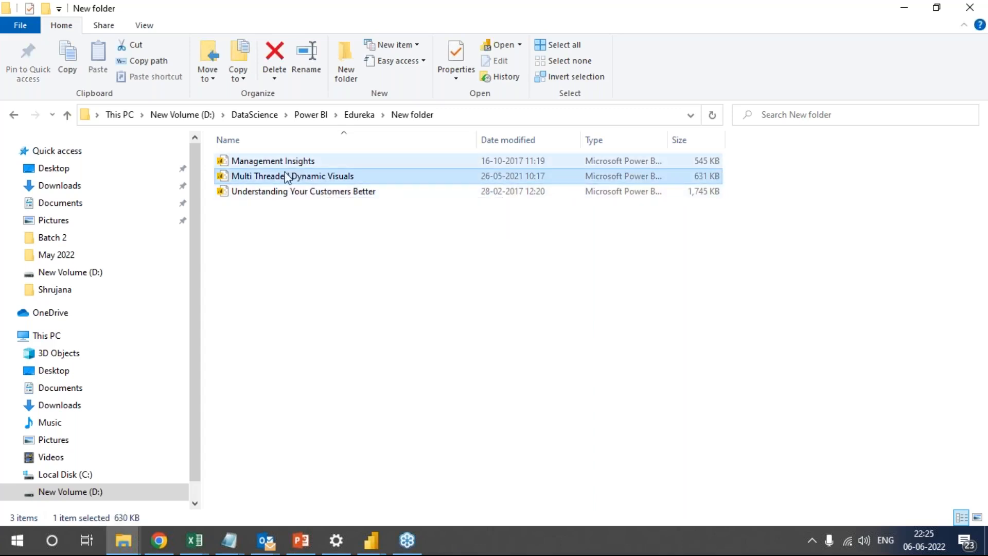
pyautogui.click(368, 232)
pyautogui.click(296, 163)
pyautogui.keyDown('ctrl'); pyautogui.click(299, 177); pyautogui.keyUp('ctrl')
pyautogui.keyDown('ctrl'); pyautogui.click(302, 197); pyautogui.keyUp('ctrl')
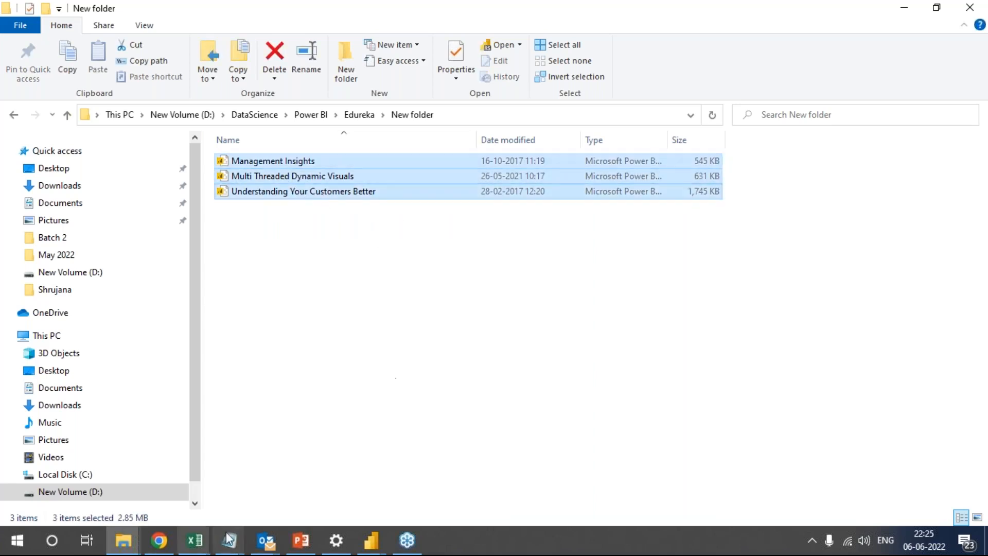
pyautogui.click(159, 541)
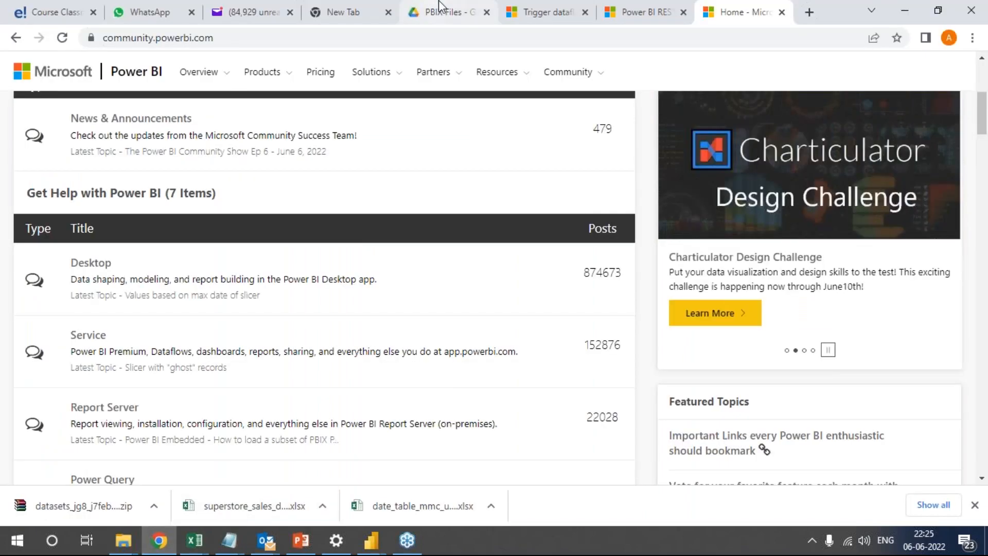
pyautogui.click(445, 12)
pyautogui.click(943, 415)
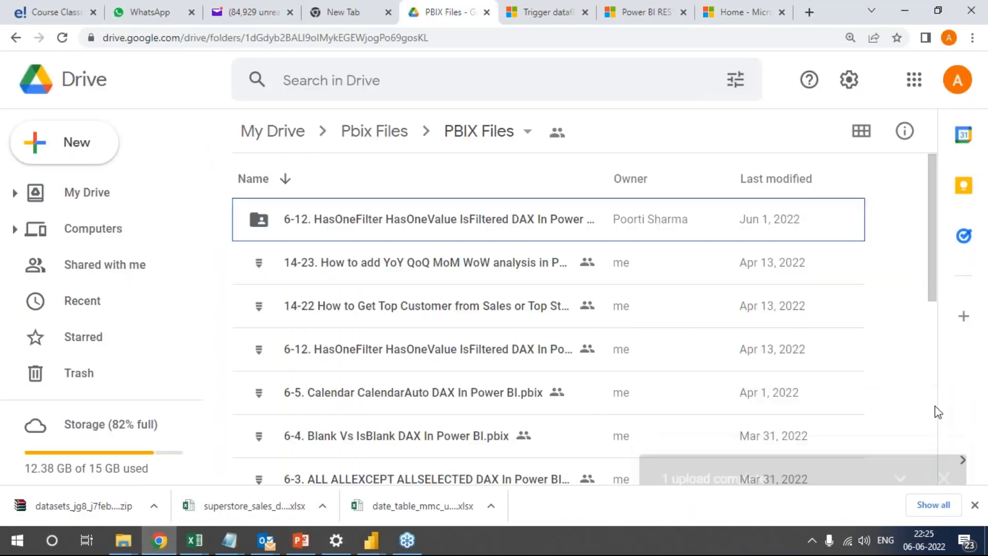
pyautogui.hotkey('alt', 'Tab')
pyautogui.doubleClick(368, 5)
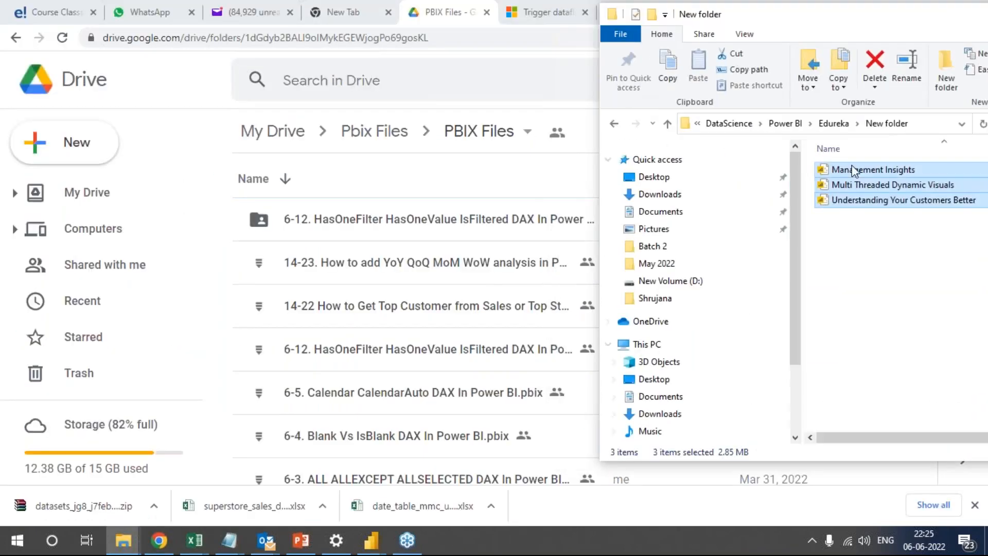
pyautogui.moveTo(852, 170); pyautogui.dragTo(446, 283)
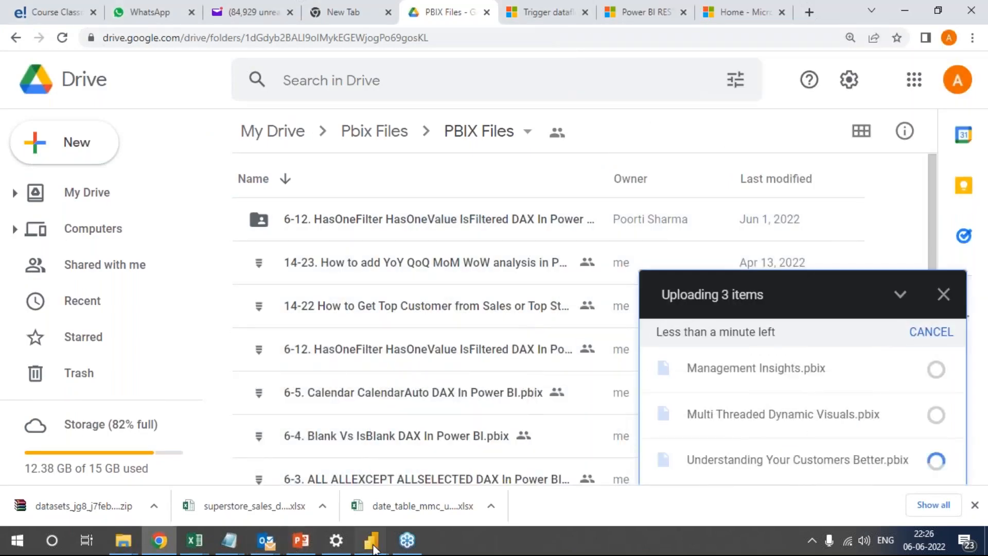
# Switch to the Mini Project - Superstore report in Power BI Desktop and review the fields used by the Total Sales trend line chart.
pyautogui.moveTo(371, 541)
pyautogui.click(434, 479)
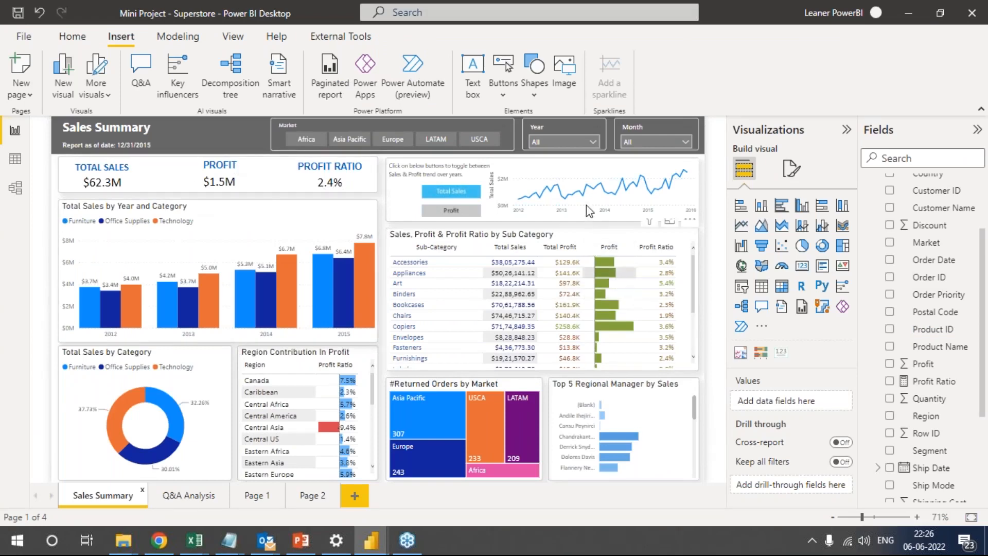
pyautogui.click(688, 211)
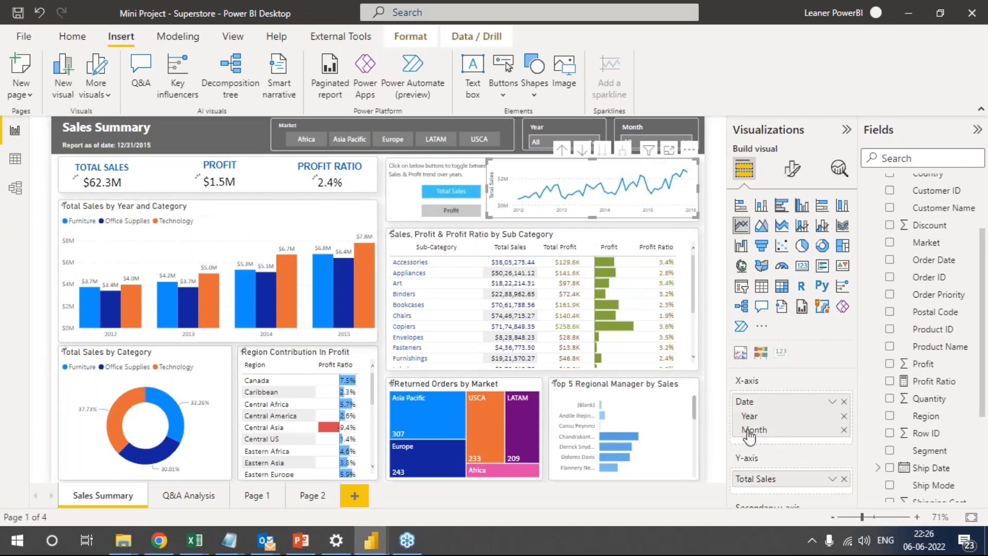
pyautogui.scroll(-3, 787, 431)
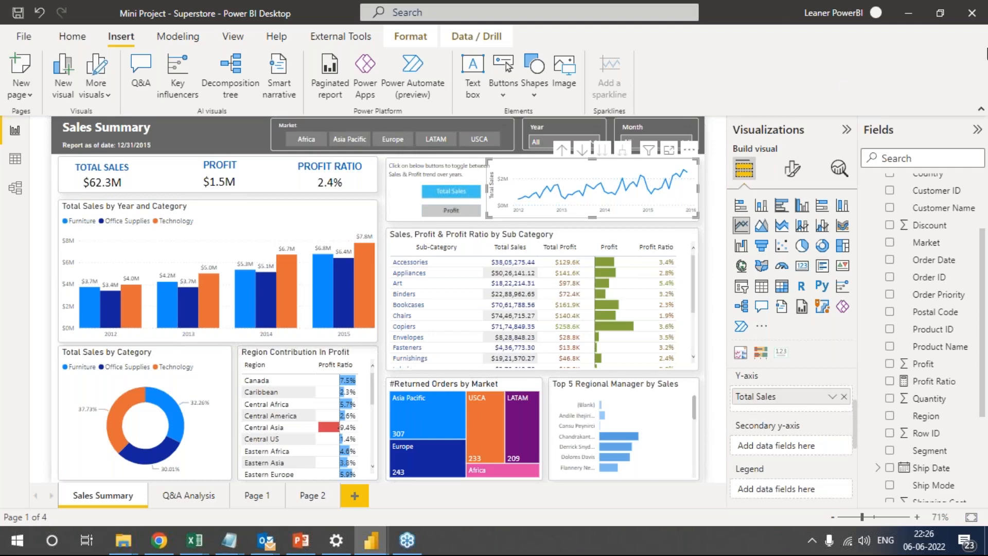
# Minimise the ribbon and collapse the Fields and Visualizations panes to enlarge the Sales Summary page.
pyautogui.click(980, 109)
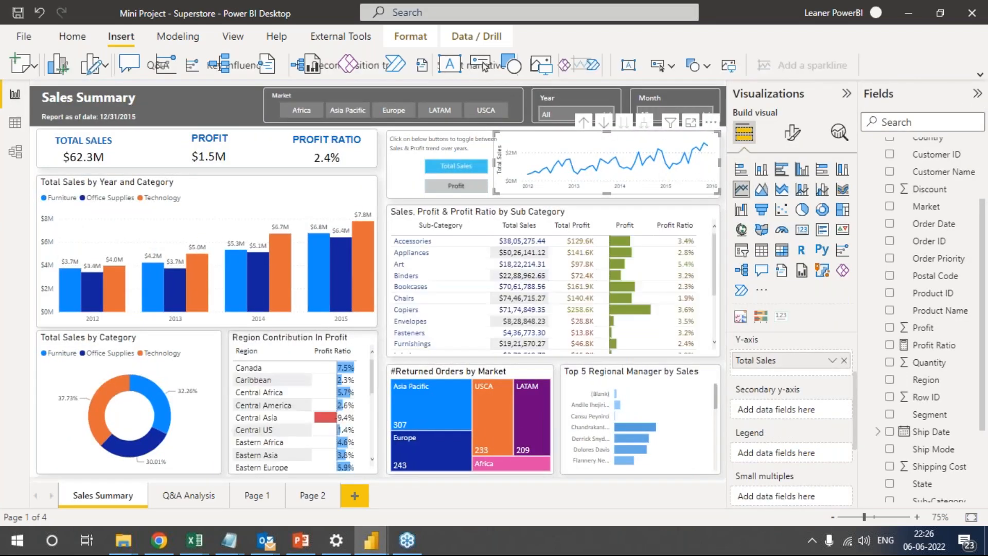
pyautogui.click(977, 93)
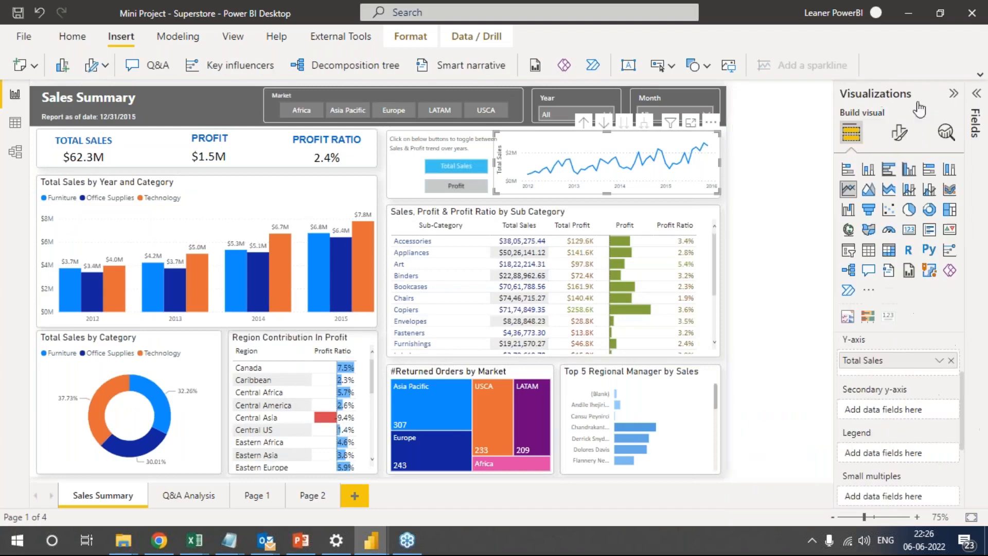
pyautogui.click(953, 95)
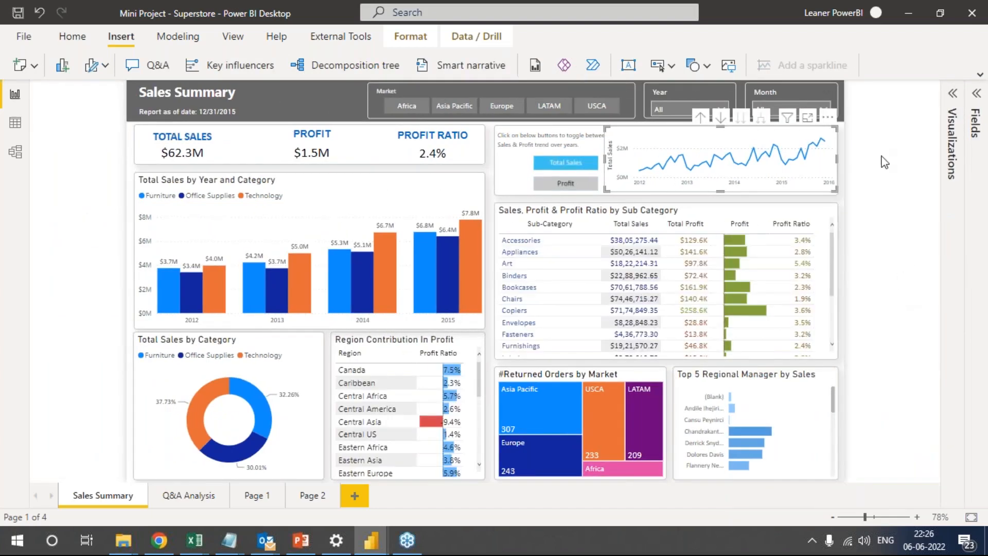
# Move the Total Sales and Profit toggle images aside to expose the ones stacked beneath, and place them back near the trend chart.
pyautogui.click(571, 164)
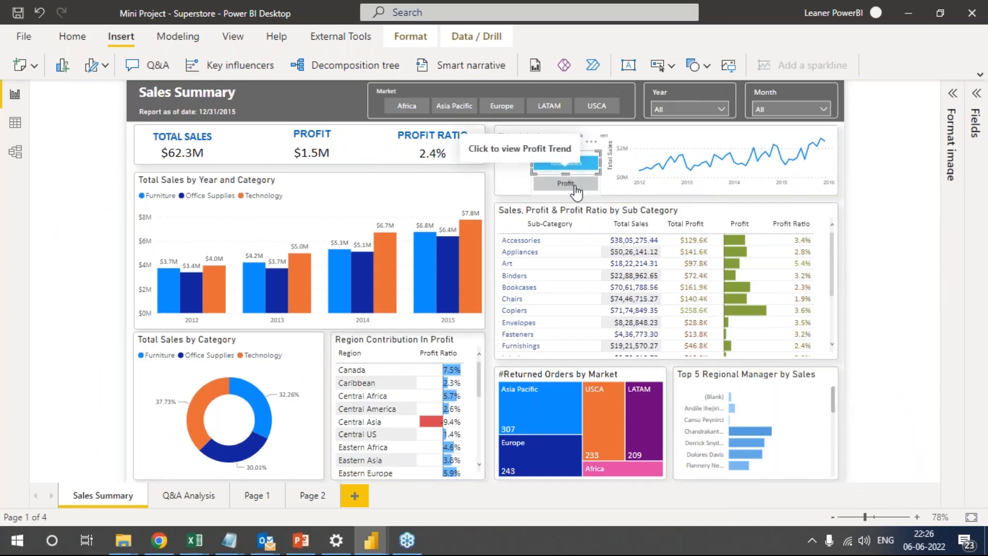
pyautogui.keyDown('ctrl'); pyautogui.click(567, 169); pyautogui.keyUp('ctrl')
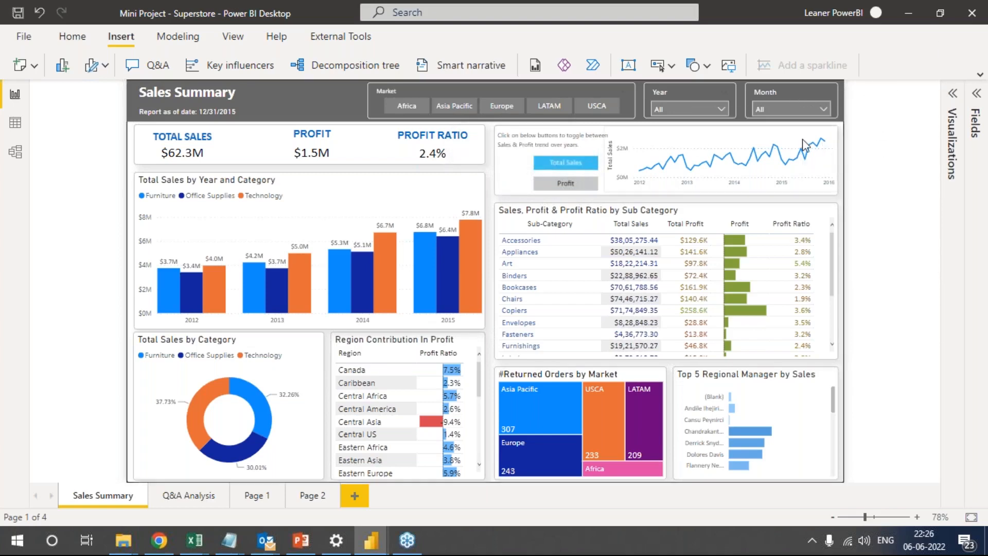
pyautogui.moveTo(565, 168); pyautogui.dragTo(495, 197)
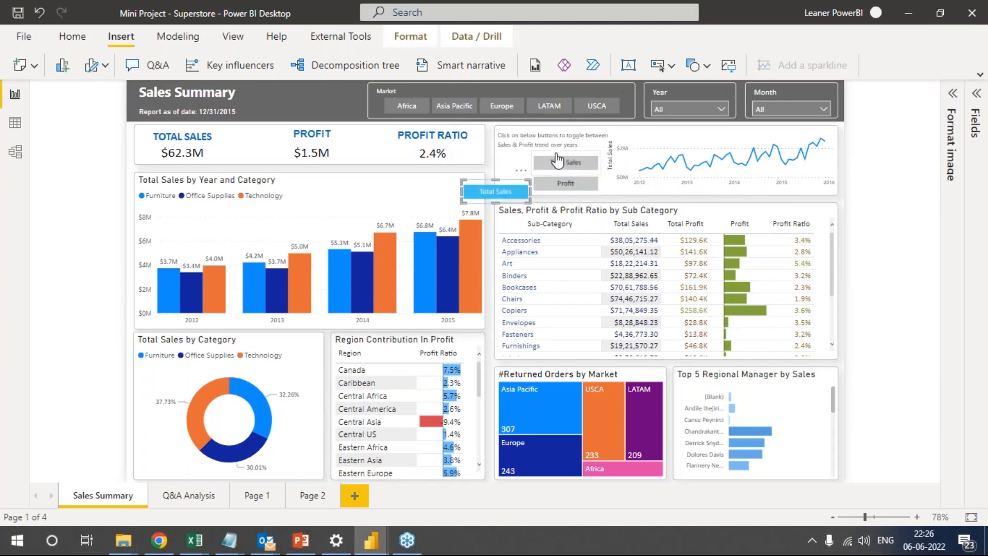
pyautogui.moveTo(566, 188); pyautogui.dragTo(632, 243)
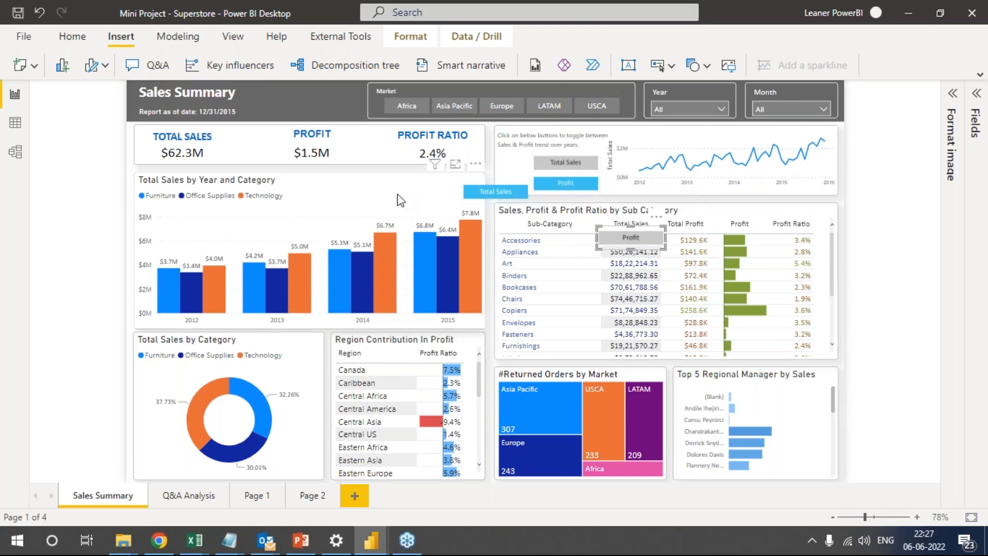
pyautogui.moveTo(514, 190); pyautogui.dragTo(574, 158)
pyautogui.moveTo(653, 252); pyautogui.dragTo(590, 198)
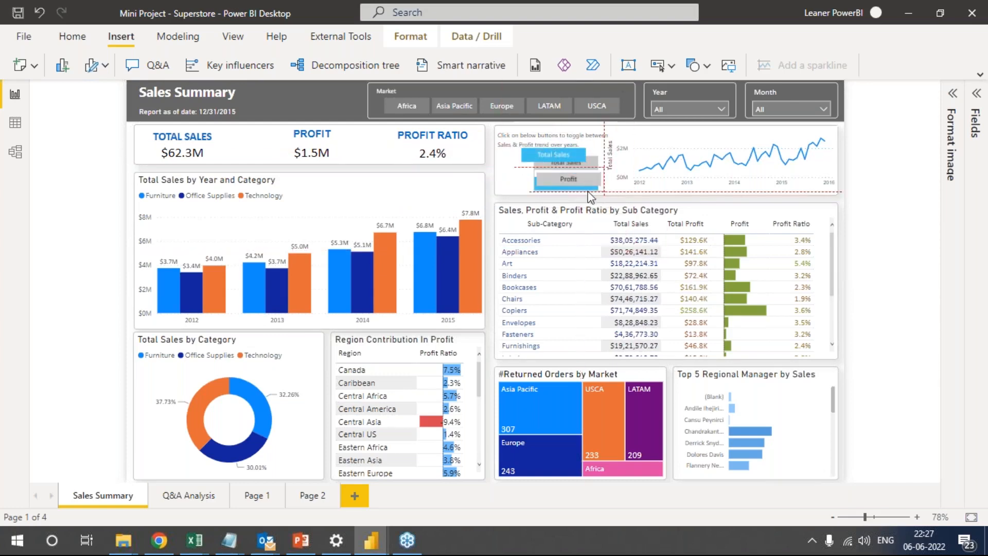
# Inspect the fields of the Region Contribution In Profit table and select its Profit Ratio measure in the Orders table.
pyautogui.click(465, 344)
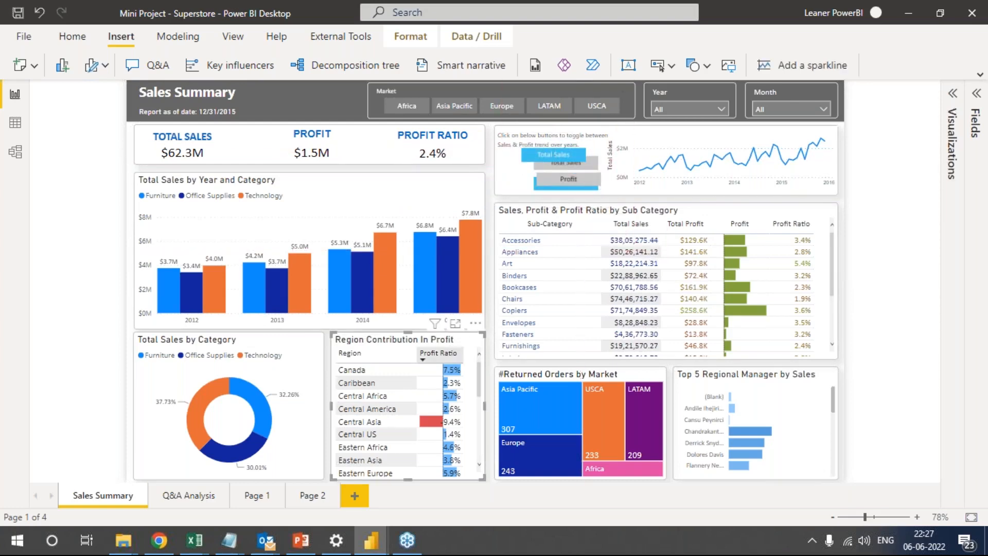
pyautogui.click(953, 93)
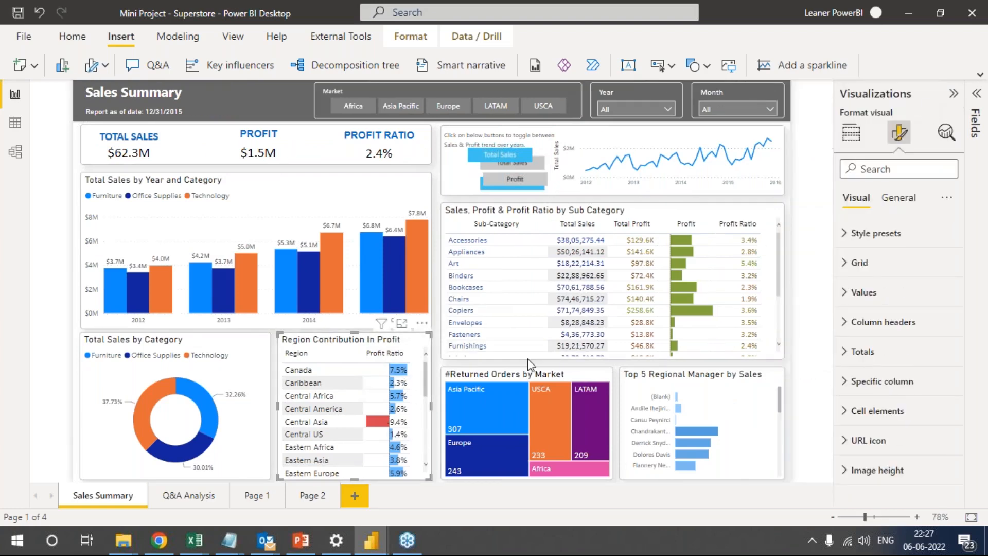
pyautogui.click(976, 93)
pyautogui.click(741, 133)
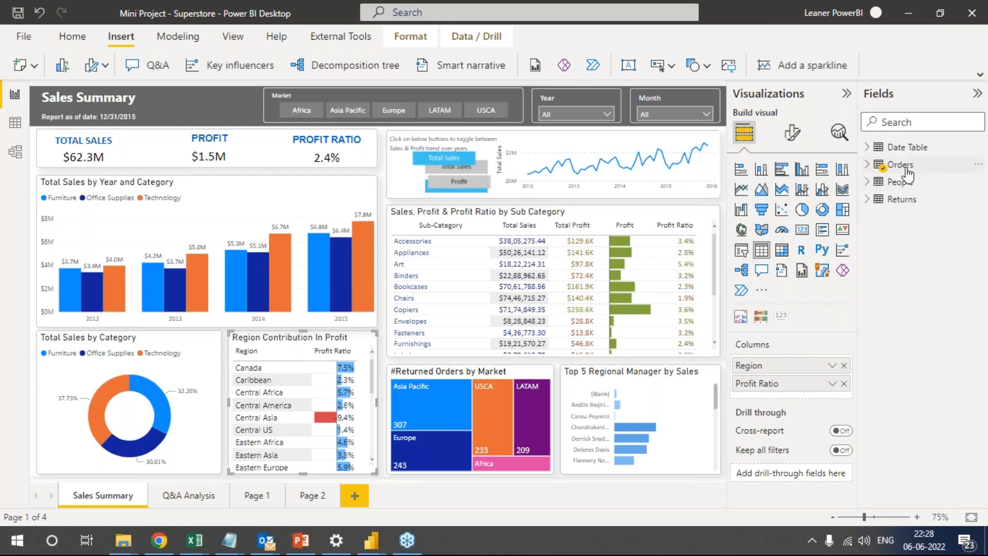
pyautogui.click(871, 165)
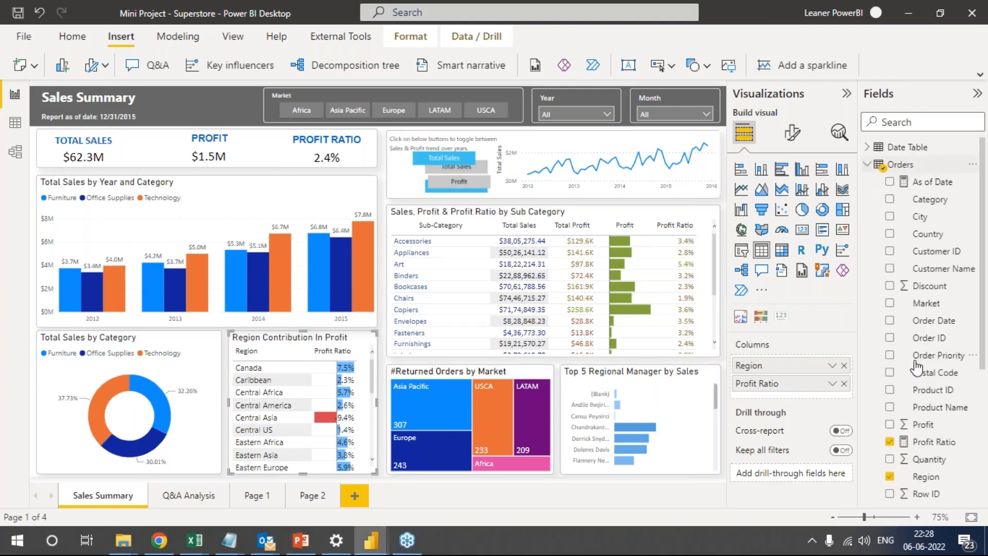
pyautogui.scroll(-4, 921, 411)
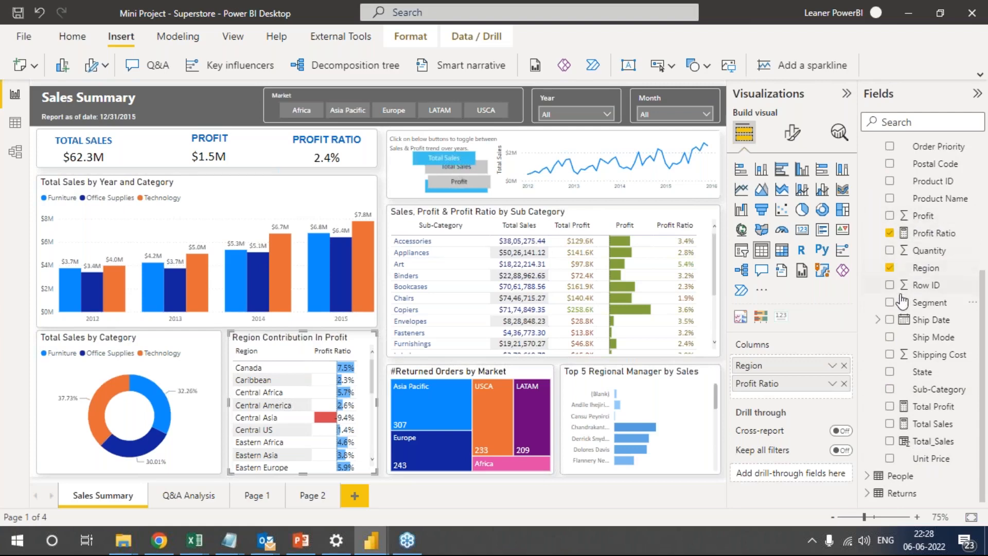
pyautogui.click(933, 233)
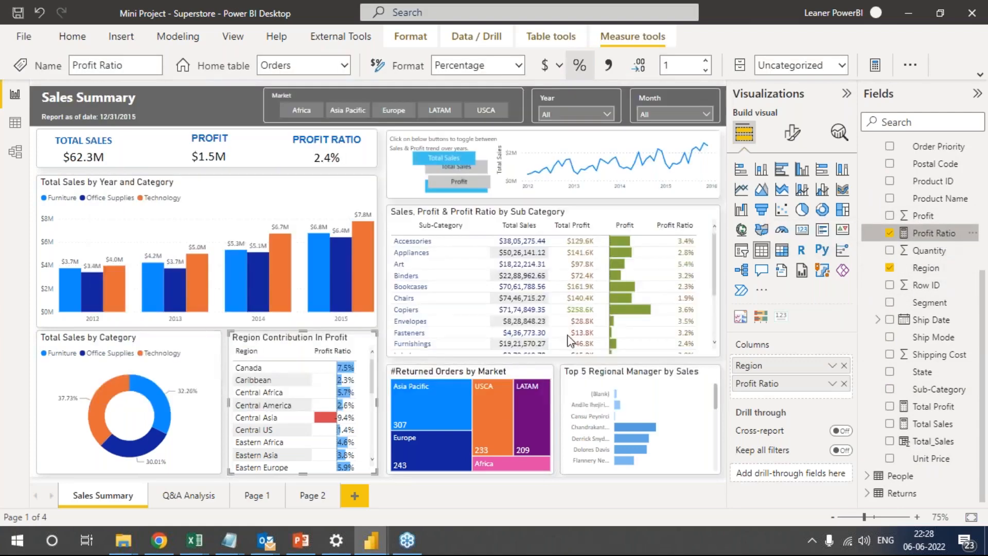
# Review the data bars conditional formatting settings for Profit Ratio in the Region Contribution In Profit table without changing them.
pyautogui.click(521, 363)
pyautogui.click(839, 387)
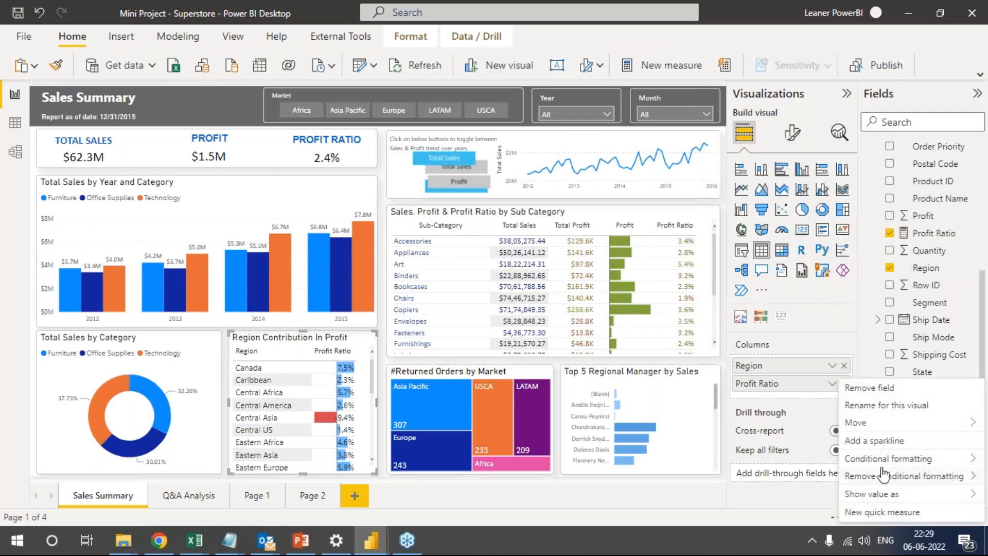
pyautogui.moveTo(886, 463)
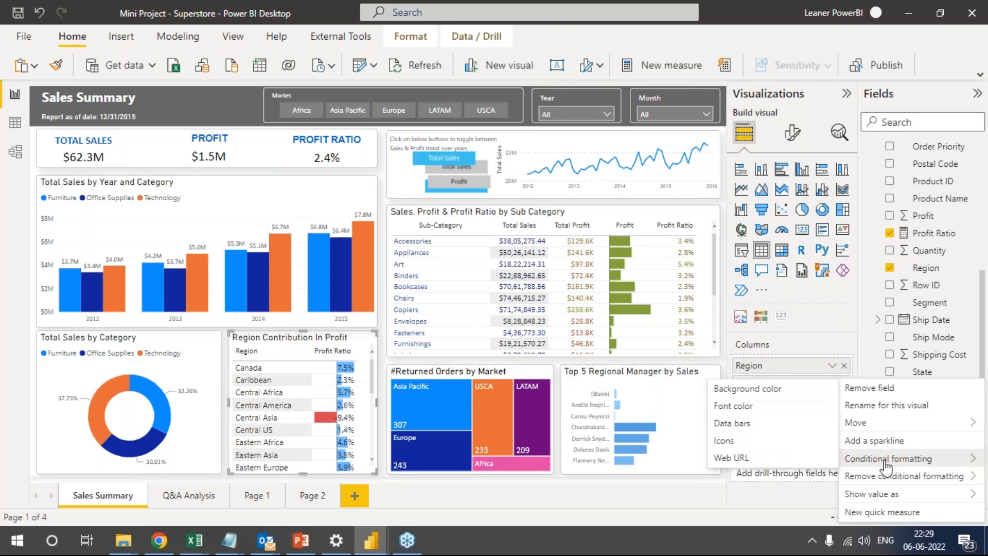
pyautogui.click(748, 425)
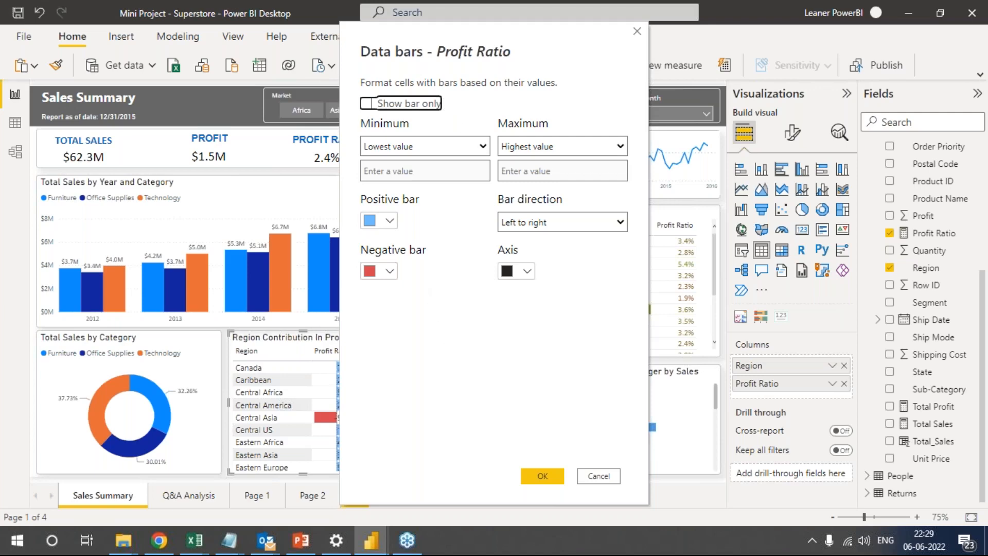
pyautogui.click(592, 475)
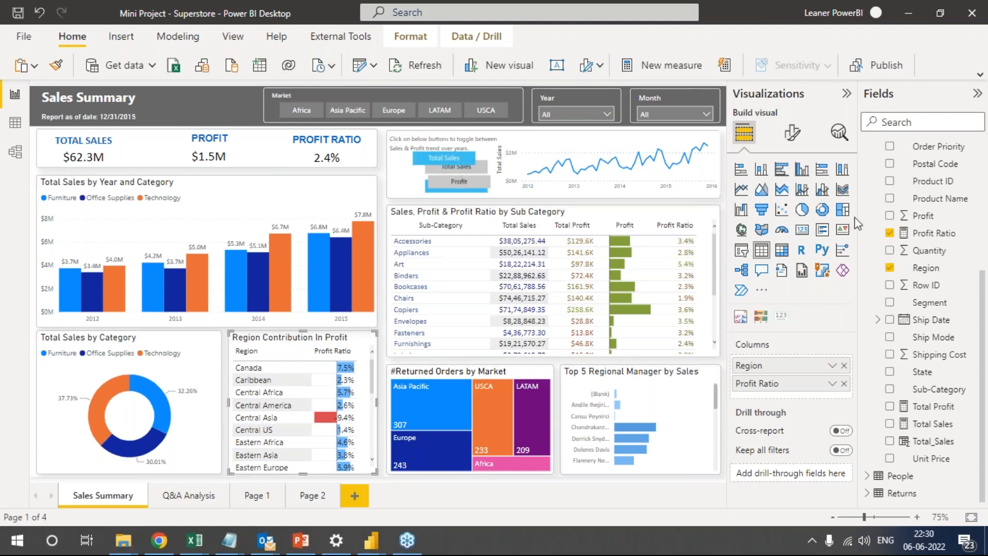
# Select the Top 5 Regional Manager by Sales chart and show its filters in an expanded Filters pane.
pyautogui.click(671, 411)
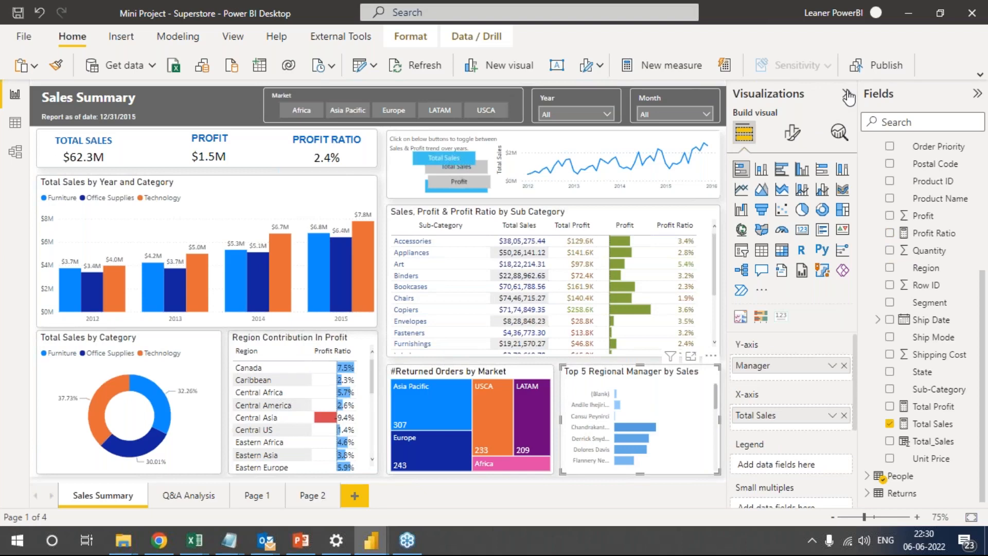
pyautogui.click(229, 38)
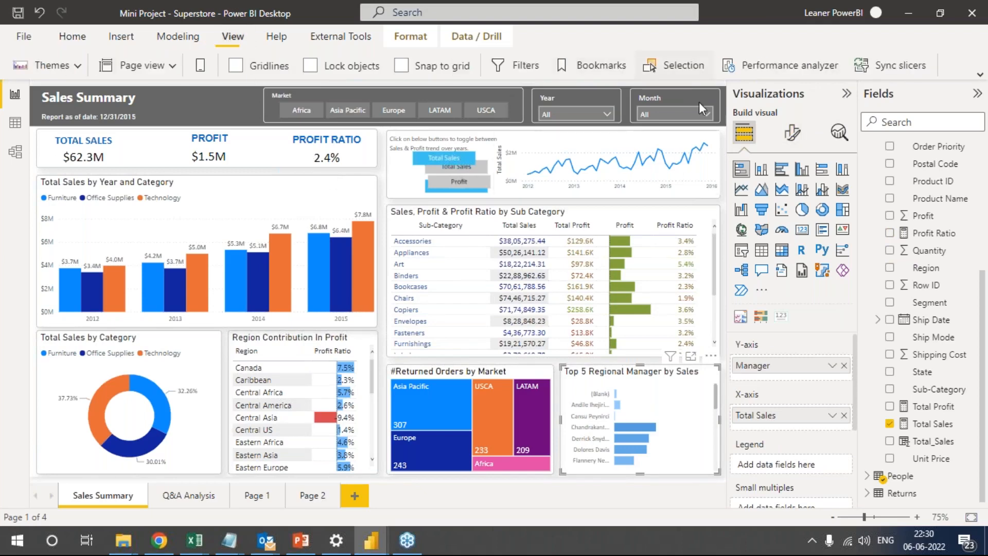
pyautogui.click(513, 68)
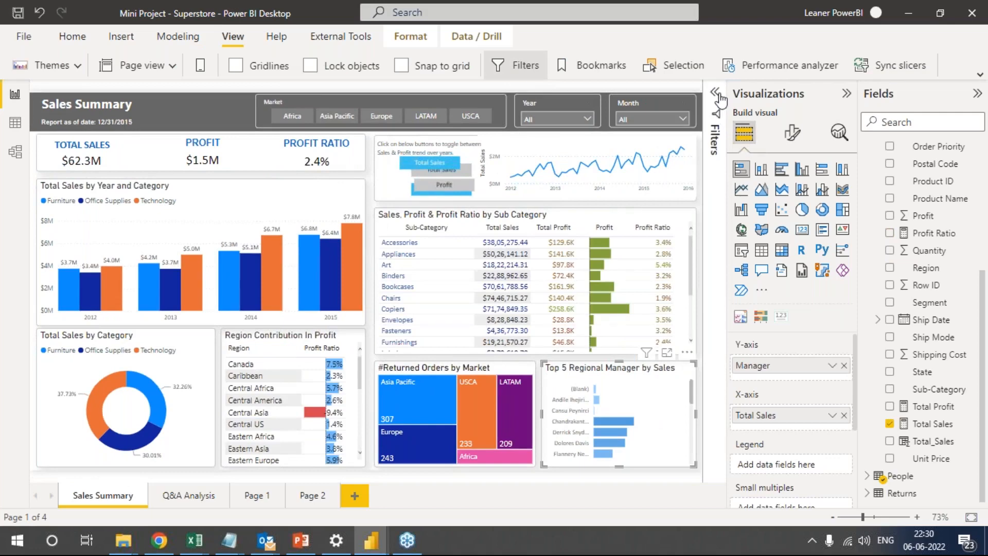
pyautogui.click(716, 93)
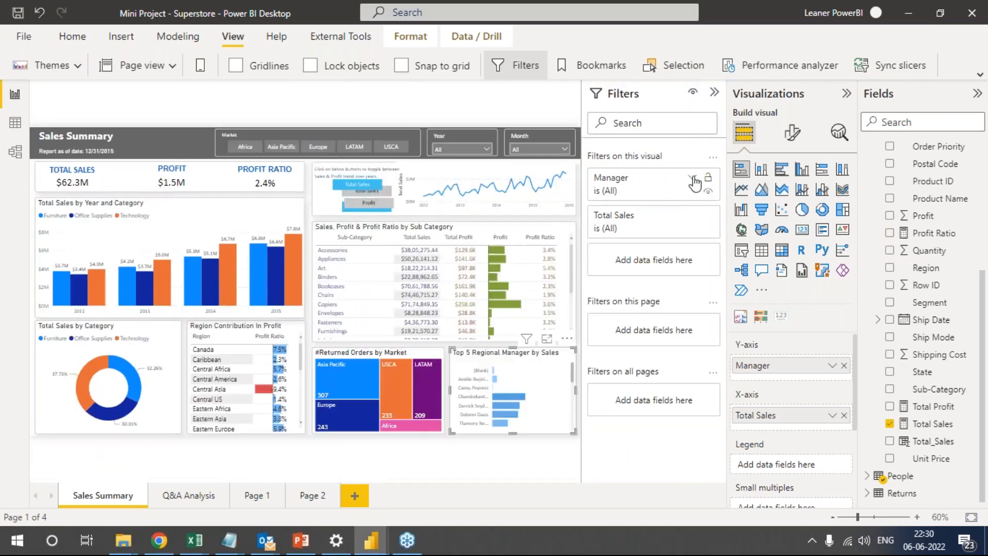
# Apply a Top N filter on Manager so the chart shows the top 5 by Total Sales.
pyautogui.click(692, 179)
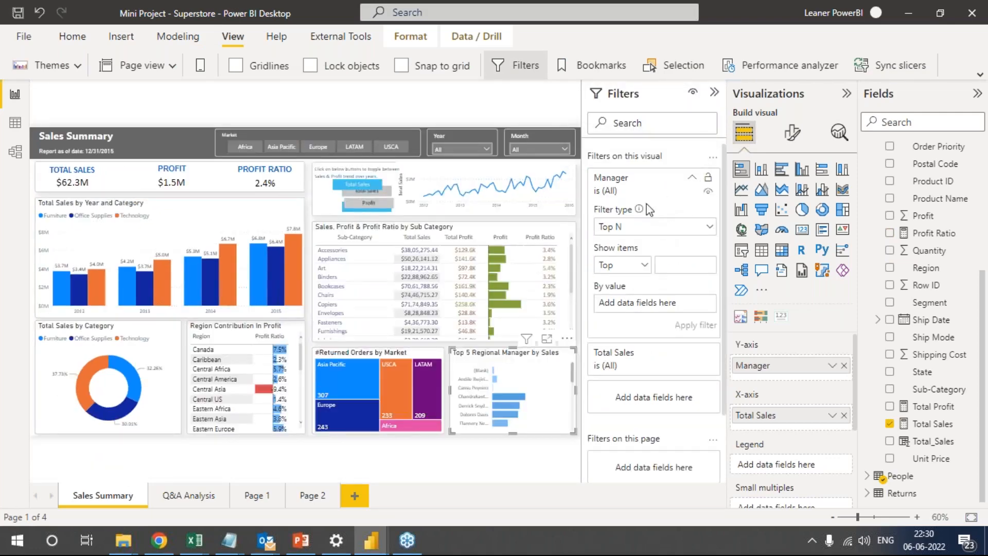
pyautogui.click(711, 230)
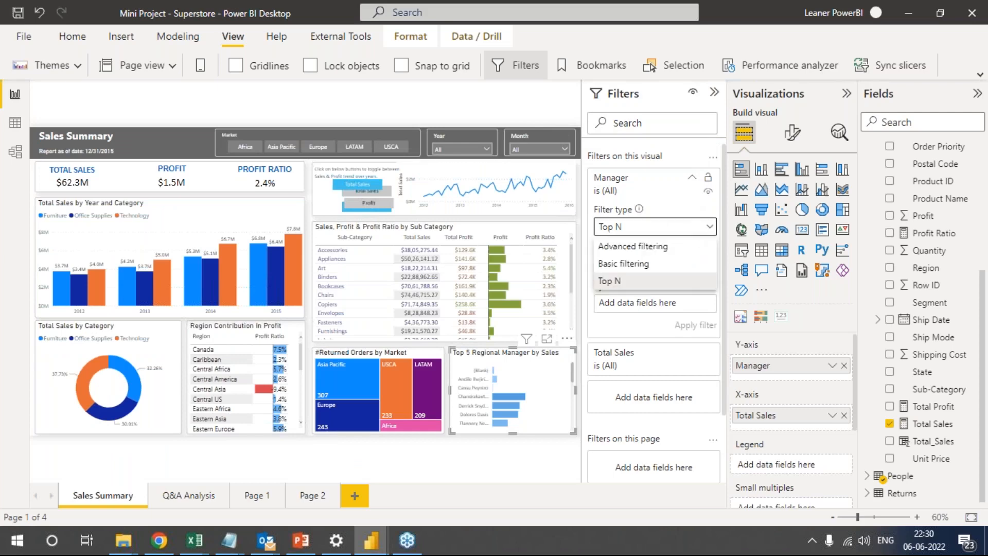
pyautogui.click(624, 284)
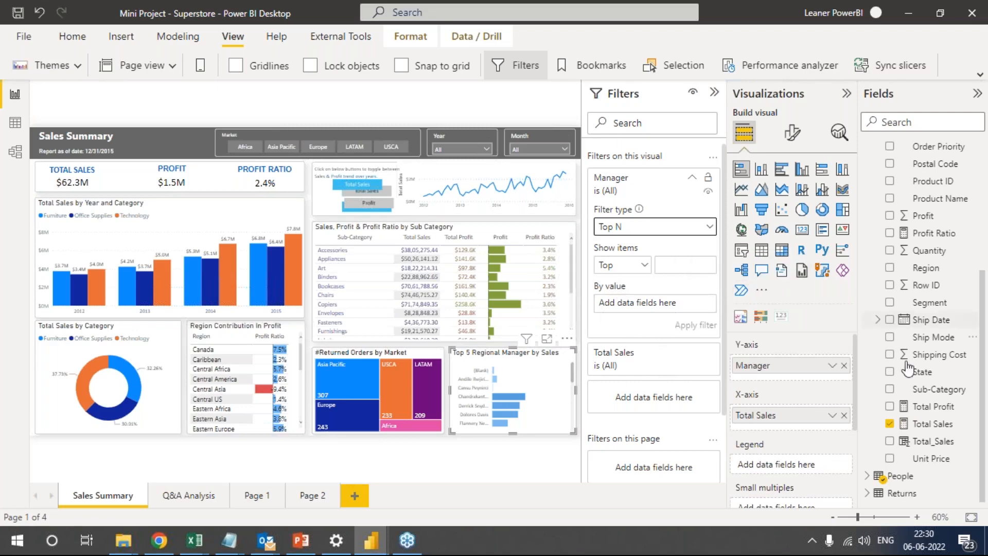
pyautogui.moveTo(933, 424); pyautogui.dragTo(669, 303)
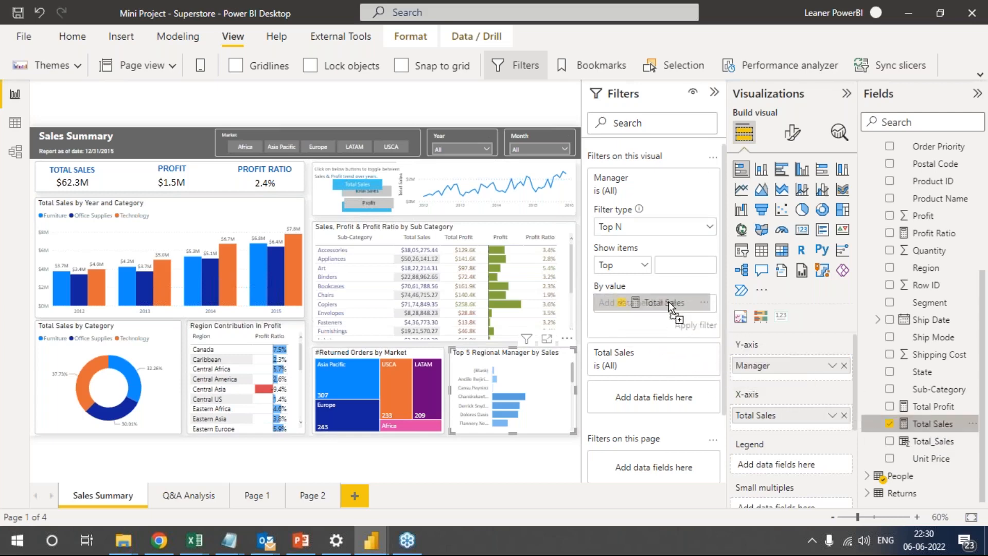
pyautogui.moveTo(668, 301); pyautogui.dragTo(669, 301)
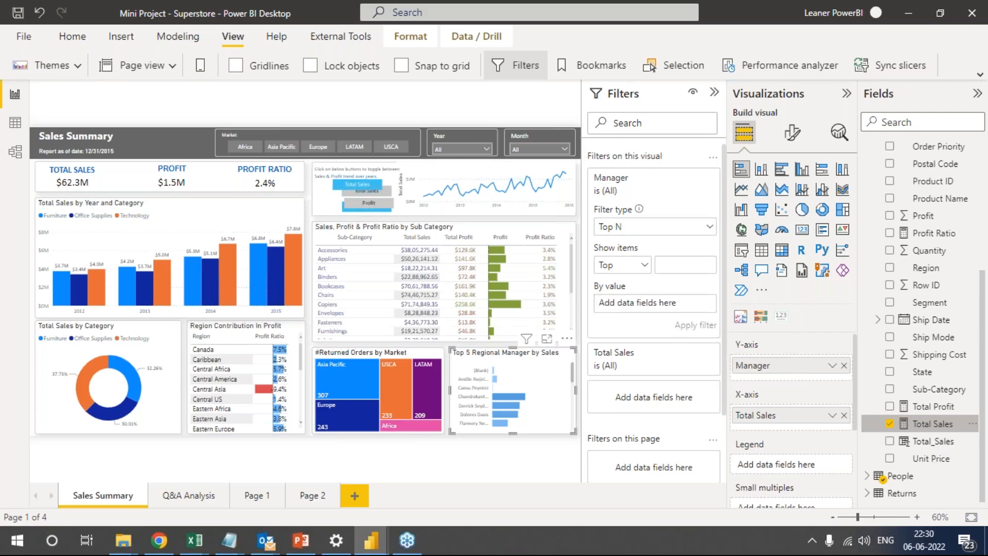
pyautogui.click(692, 264)
pyautogui.write('5')
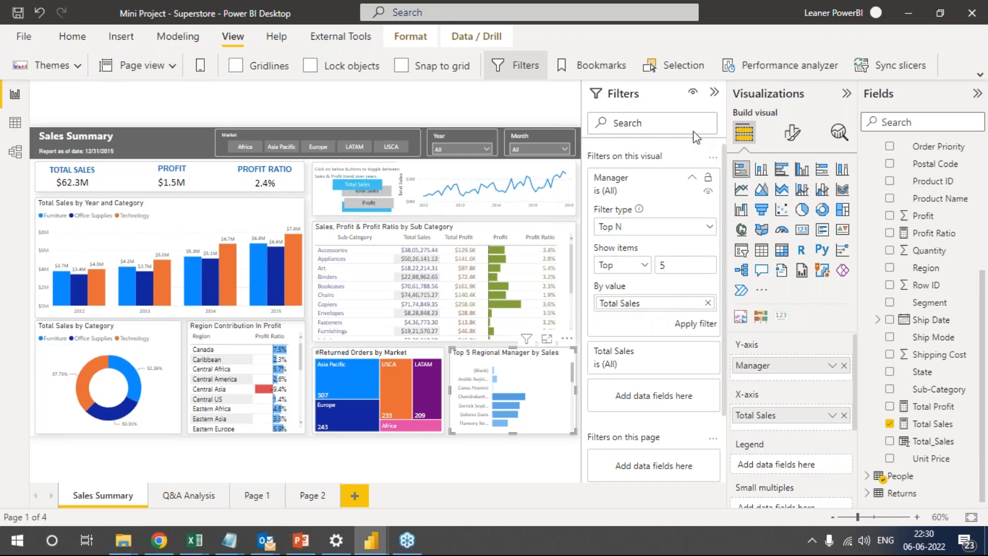
pyautogui.click(690, 326)
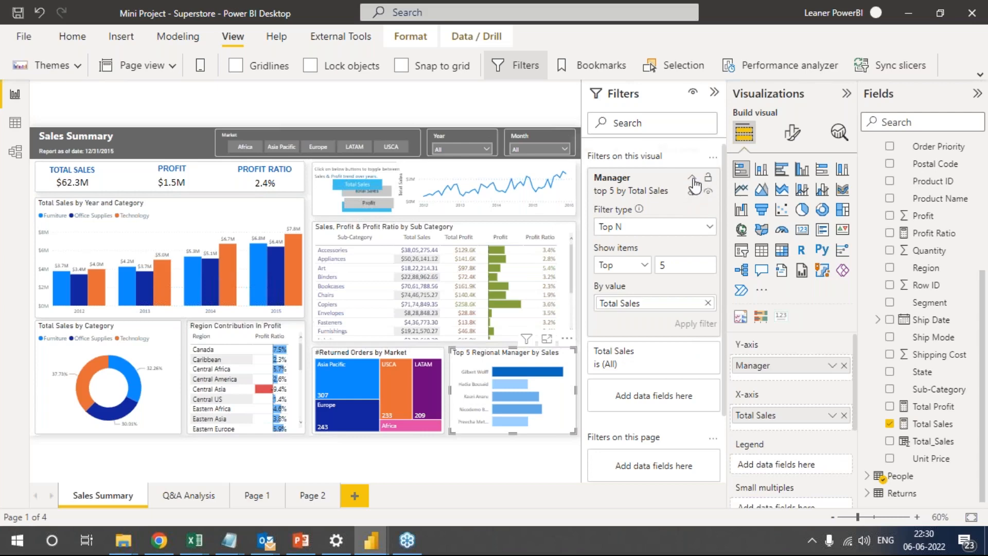
pyautogui.click(693, 177)
pyautogui.click(693, 177)
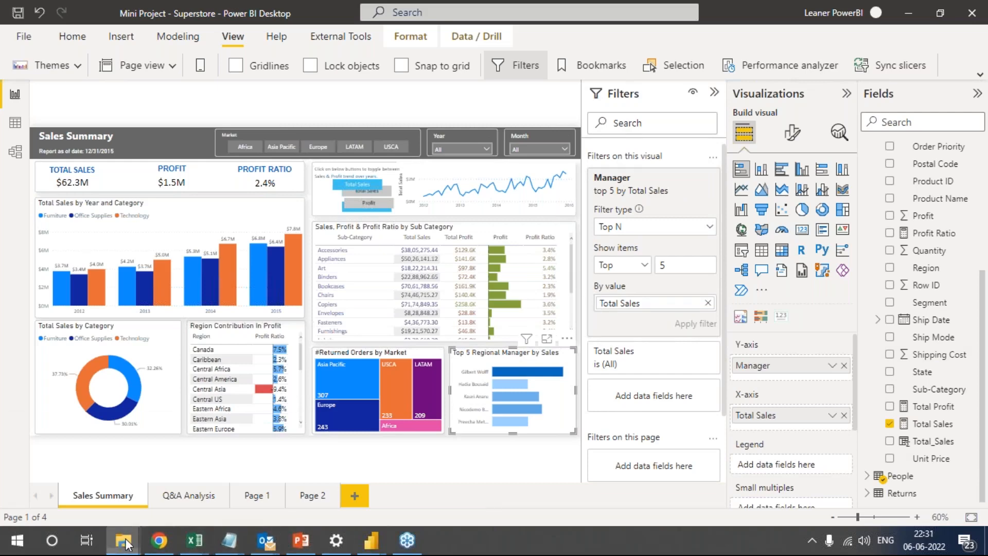
# Switch to Google Drive in Chrome and look through the report files in the shared PBIX Files folder.
pyautogui.moveTo(126, 543)
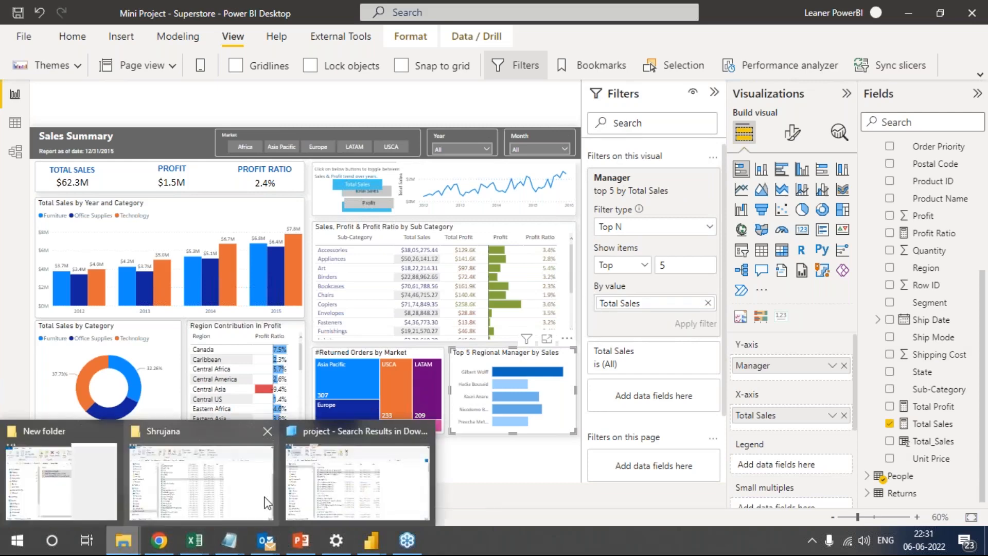
pyautogui.click(161, 541)
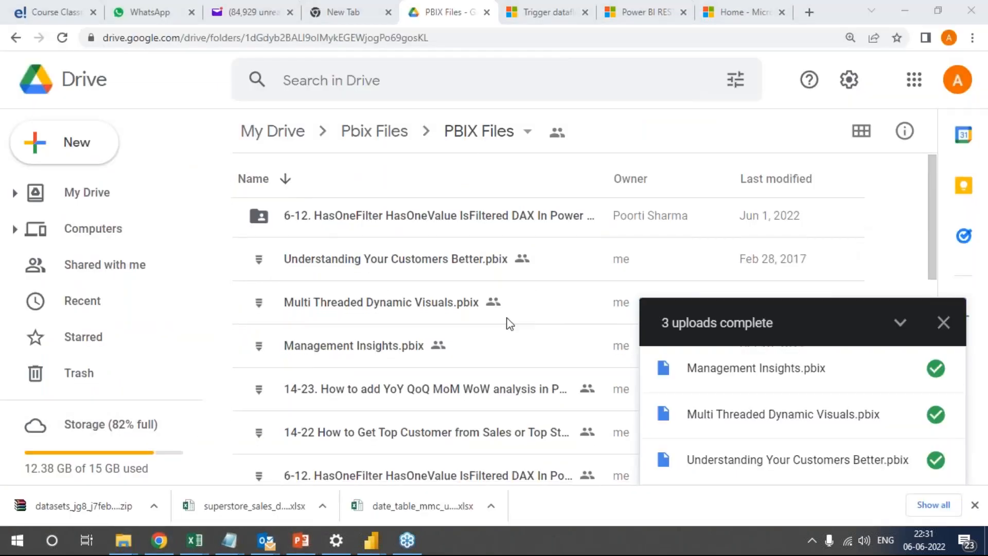
pyautogui.scroll(-3, 505, 320)
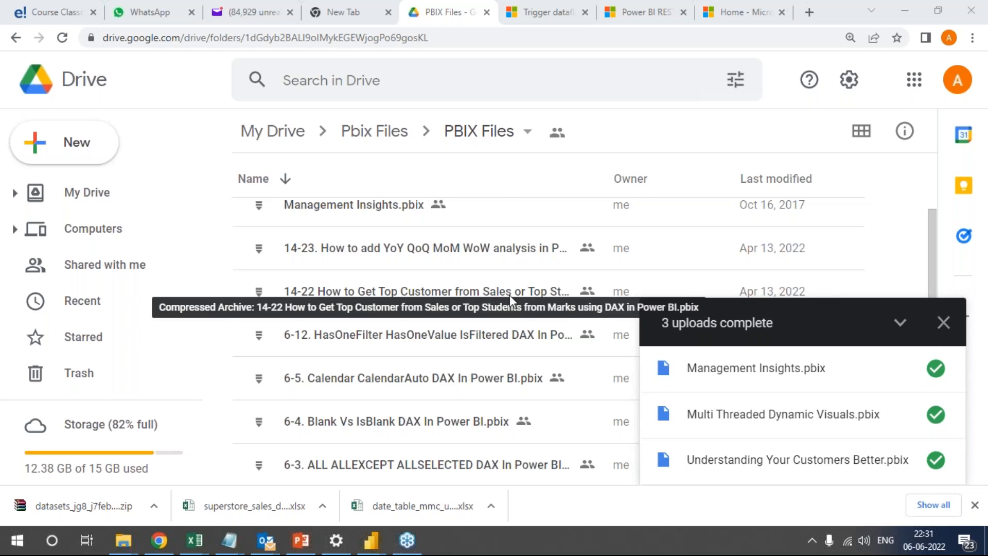
pyautogui.scroll(-3, 510, 295)
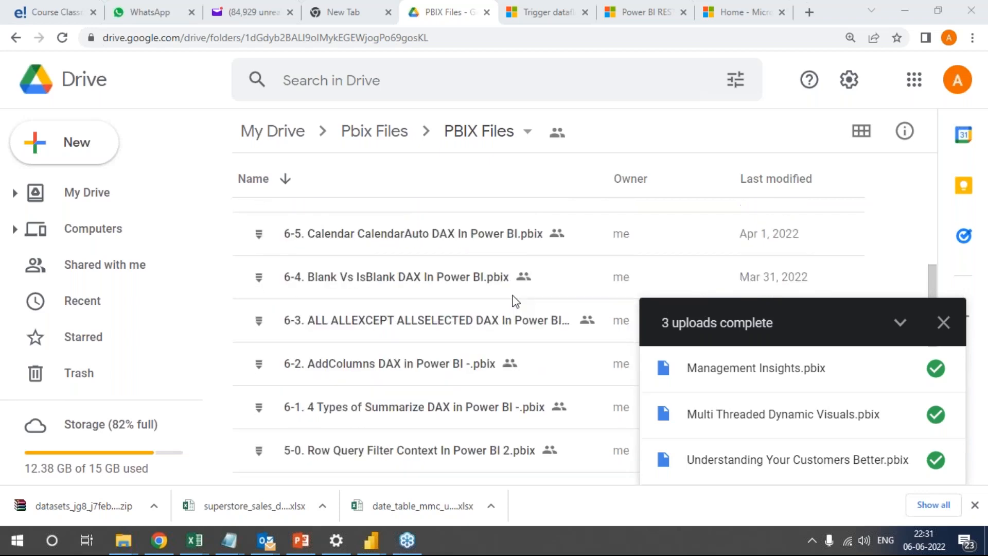
pyautogui.scroll(-5, 515, 301)
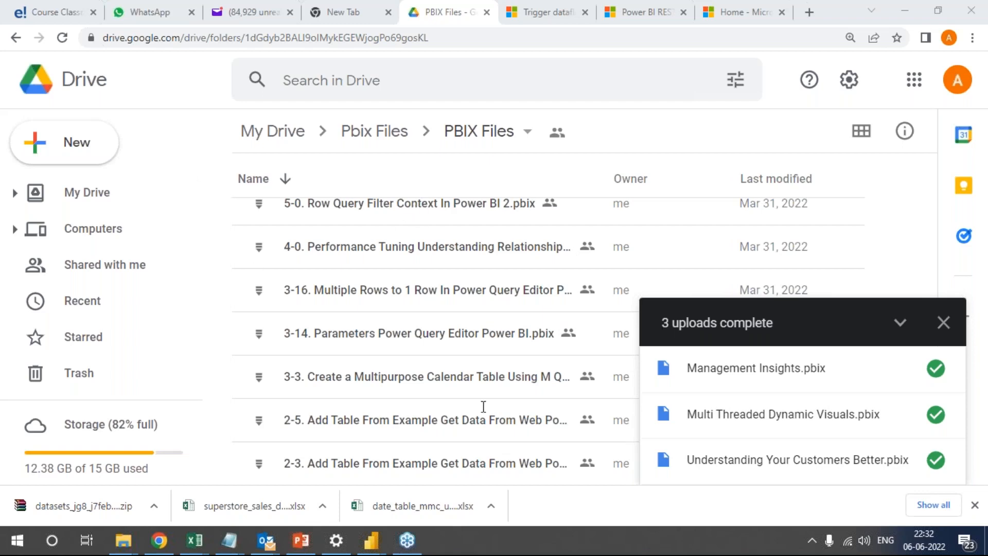
# Bring up the Links file in Notepad, maximise it and select the second Material to Study link.
pyautogui.moveTo(230, 540)
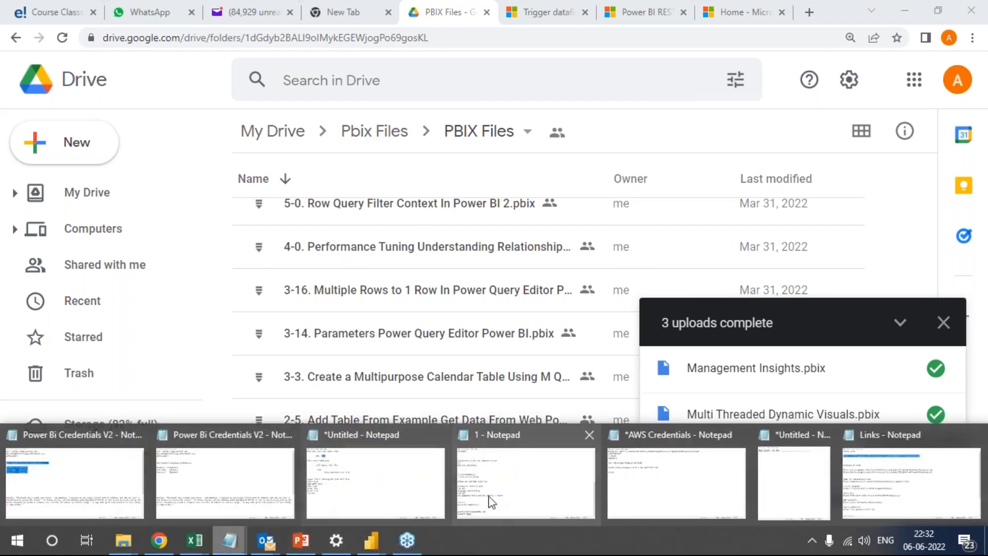
pyautogui.click(895, 469)
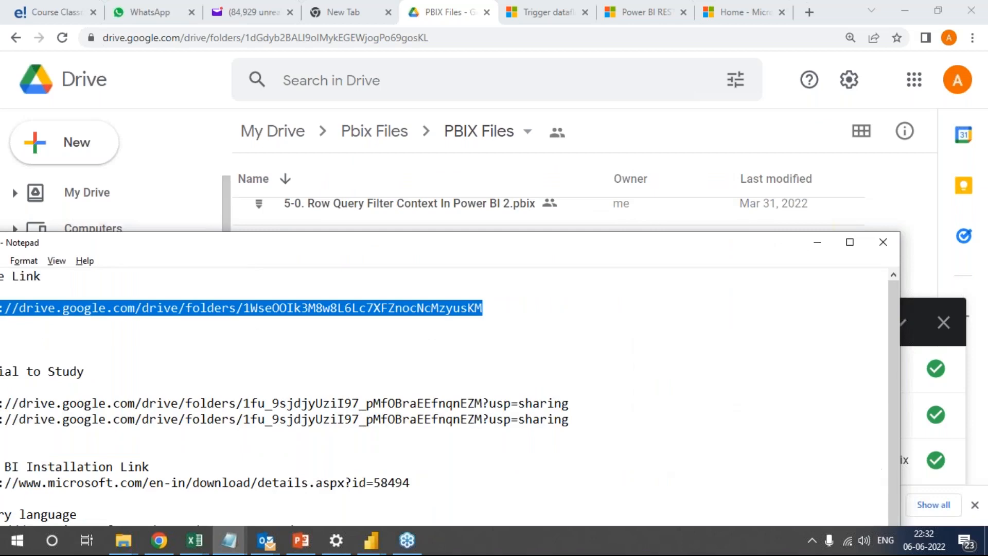
pyautogui.moveTo(241, 253); pyautogui.dragTo(396, 11)
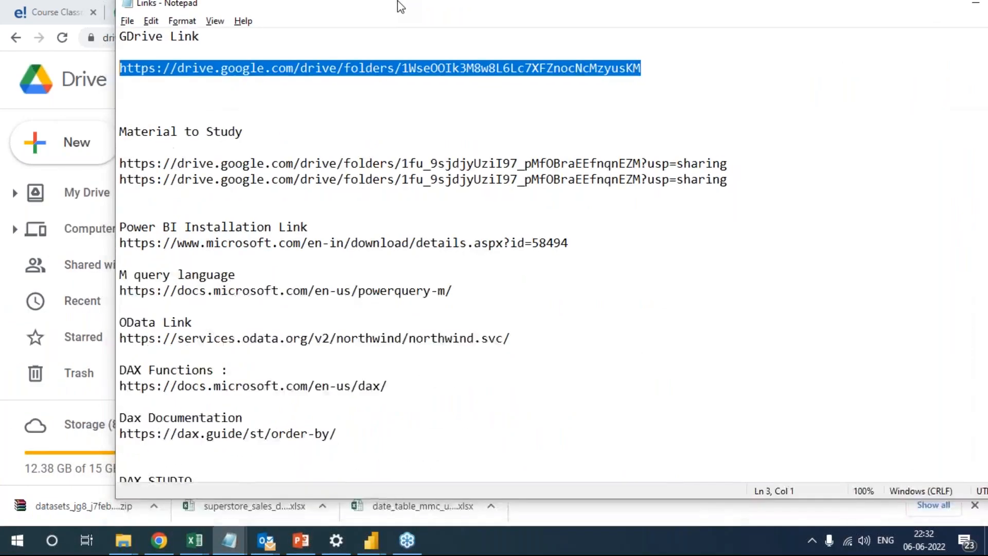
pyautogui.click(353, 193)
pyautogui.moveTo(353, 193); pyautogui.dragTo(6, 184)
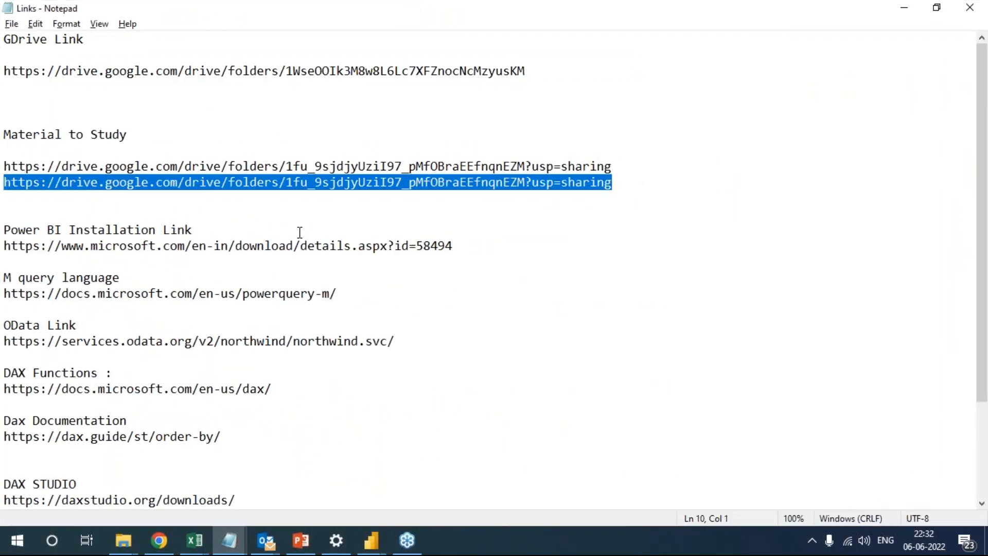
pyautogui.click(462, 440)
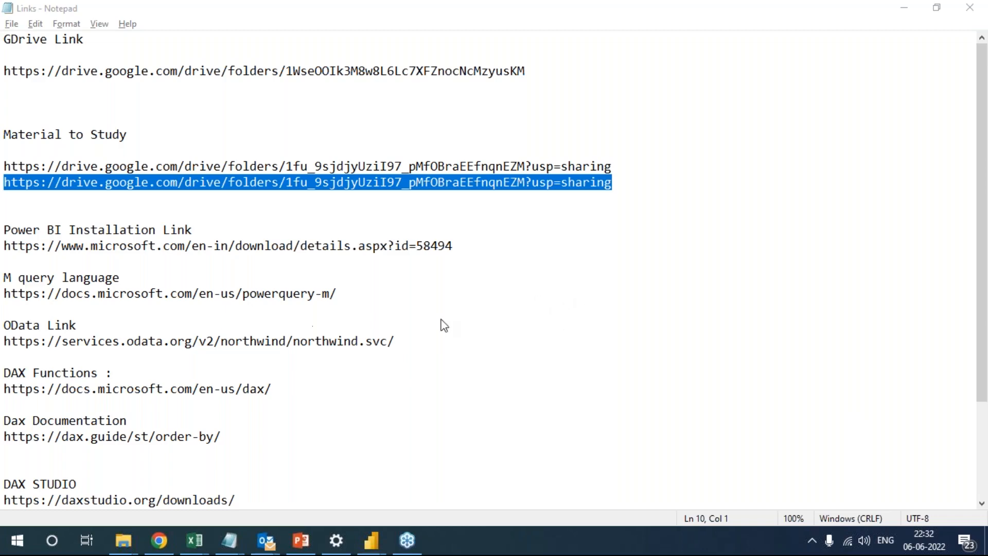
# Switch back to the Mini Project - Superstore report in Power BI Desktop and show the options for getting more visuals.
pyautogui.hotkey('alt', 'Tab')
pyautogui.hotkey('alt', 'Tab')
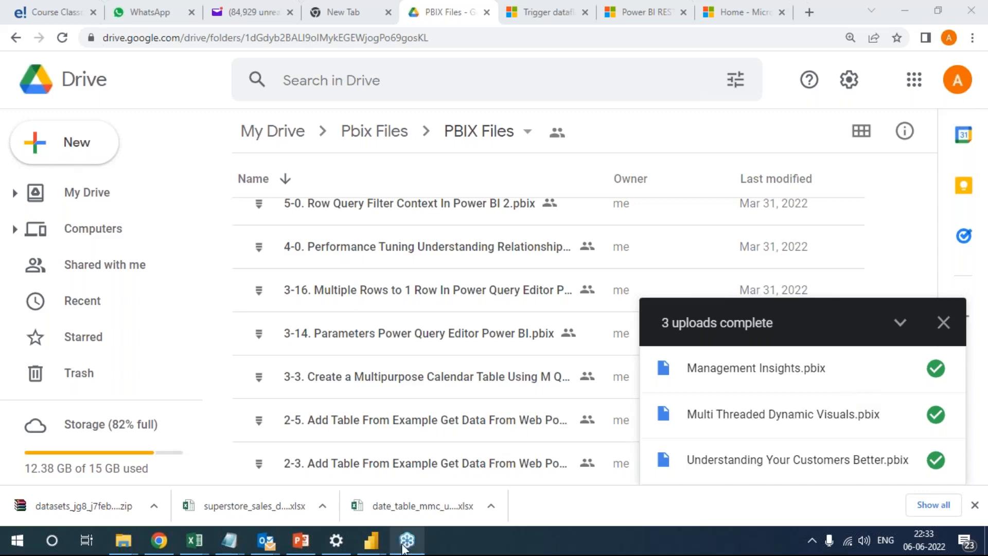
pyautogui.moveTo(371, 540)
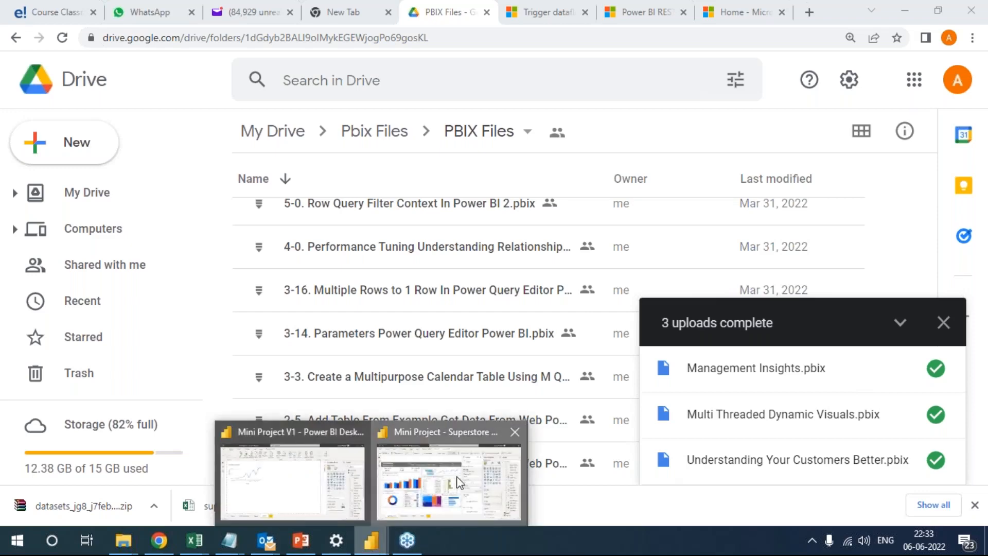
pyautogui.click(411, 494)
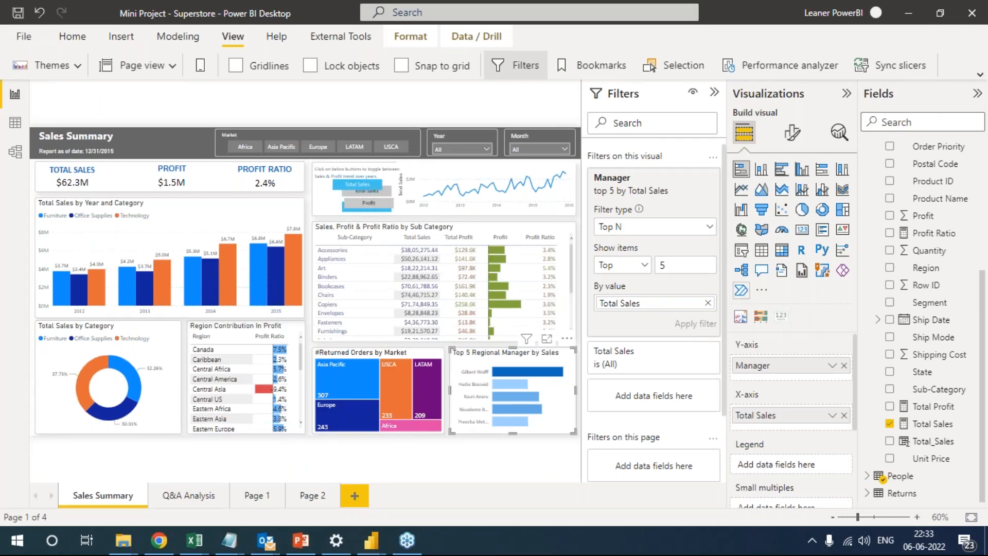
pyautogui.click(761, 289)
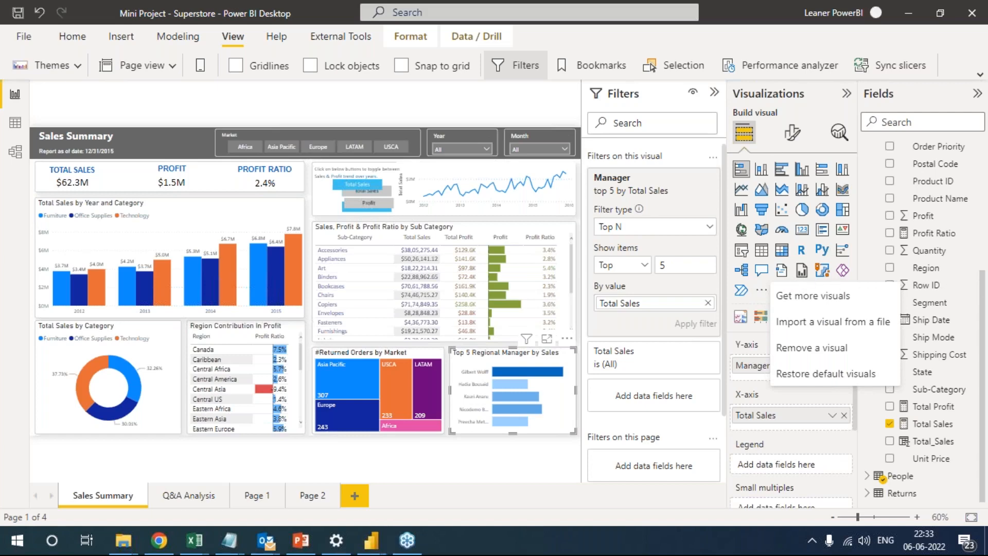
# Switch to the New folder window in File Explorer, maximise it and open the Batch 2 folder within Edureka.
pyautogui.moveTo(129, 539)
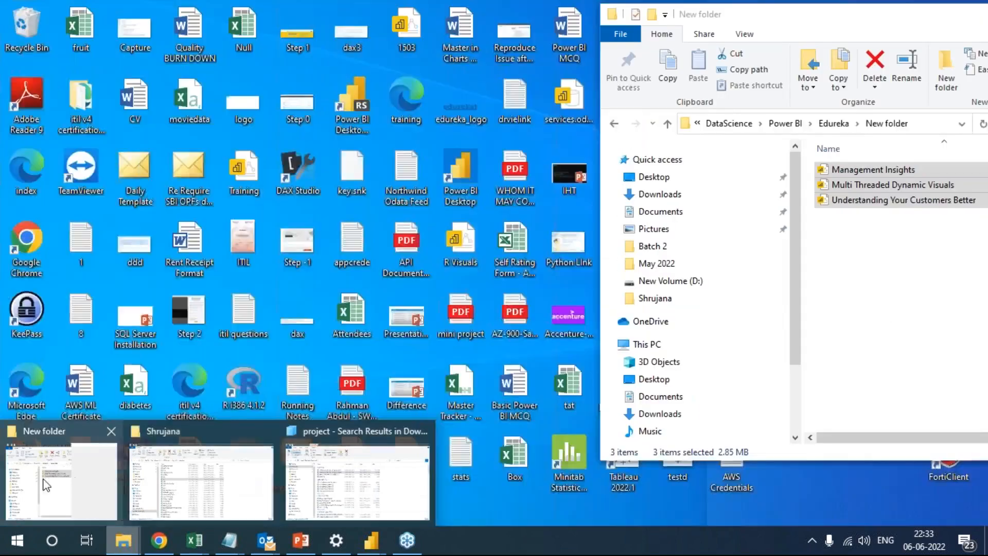
pyautogui.click(184, 482)
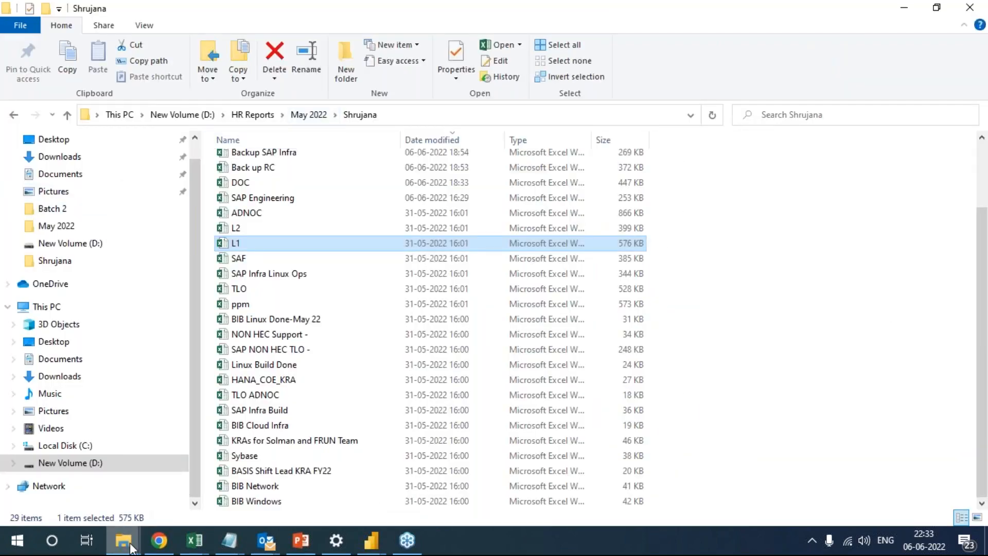
pyautogui.moveTo(130, 545)
pyautogui.click(48, 468)
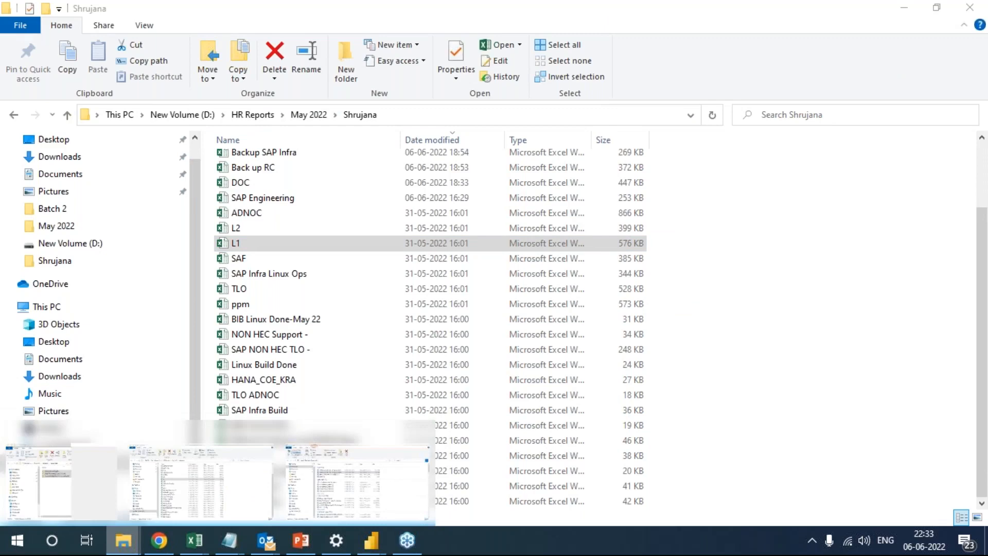
pyautogui.doubleClick(777, 20)
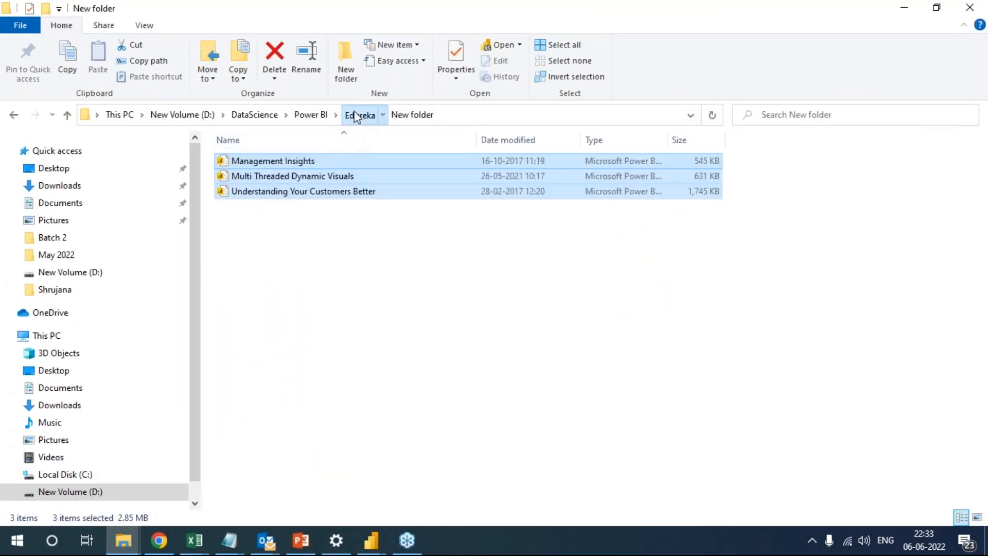
pyautogui.click(357, 115)
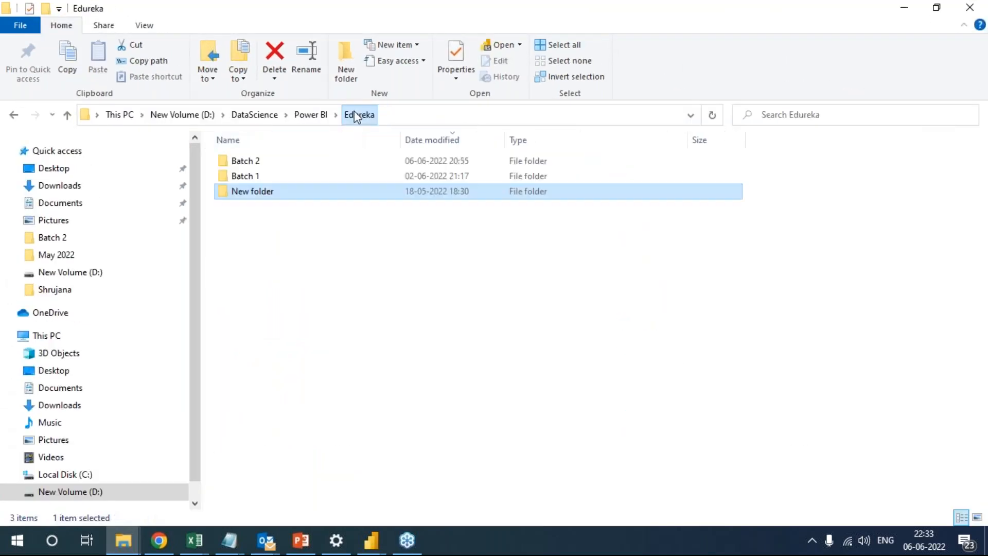
pyautogui.click(259, 163)
pyautogui.doubleClick(259, 163)
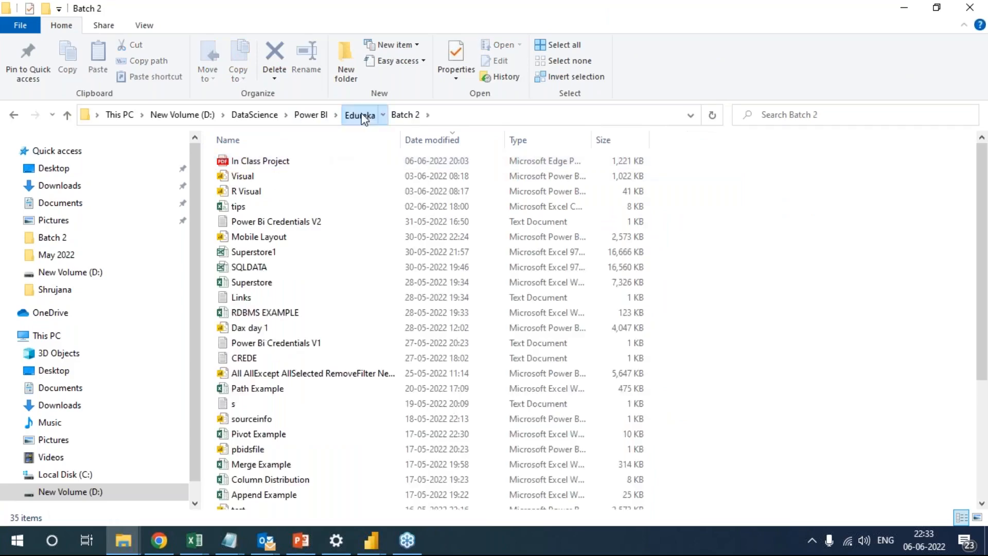
# Go to the Batch 1 folder within Edureka and look over all the files in its Advance Visual subfolder.
pyautogui.click(359, 114)
pyautogui.doubleClick(239, 177)
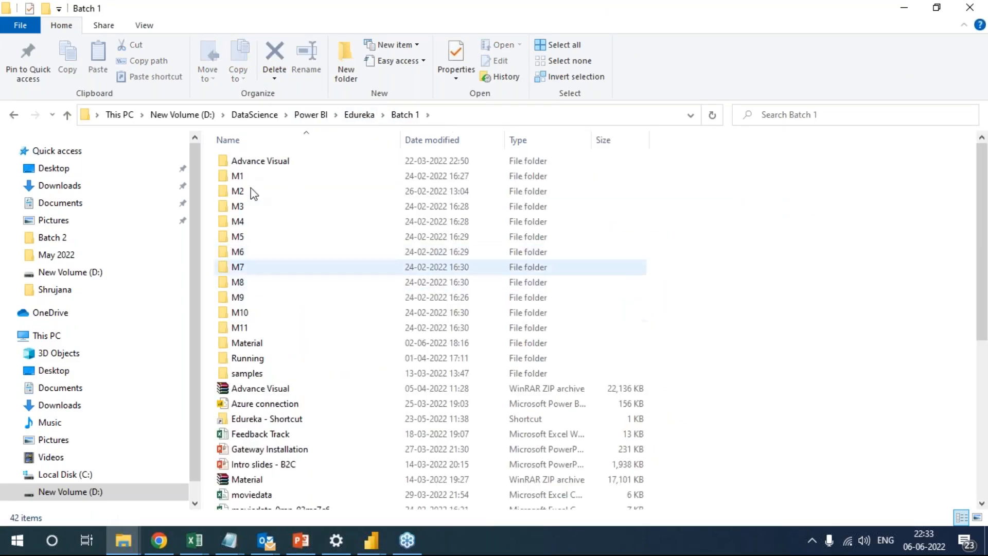
pyautogui.doubleClick(261, 161)
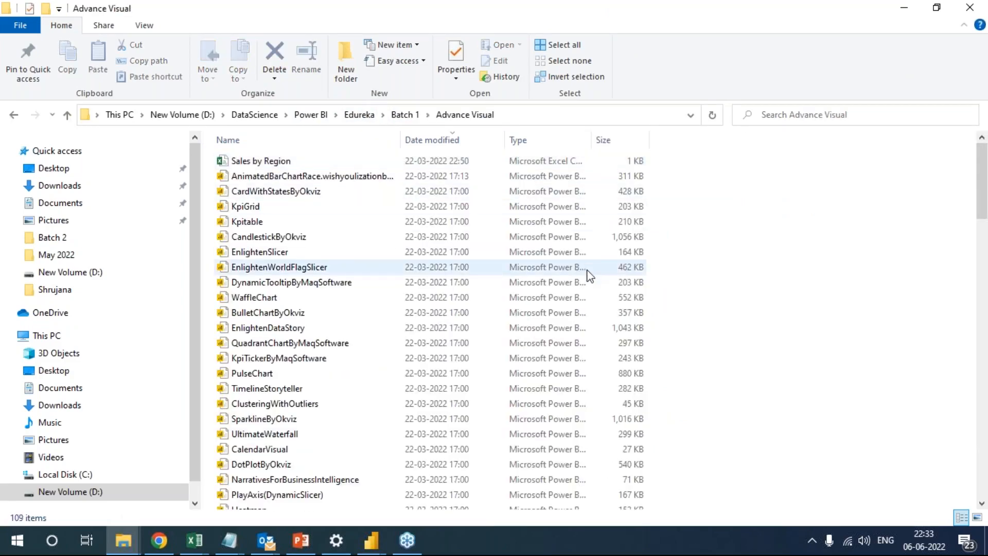
pyautogui.hotkey('ctrl', 'a')
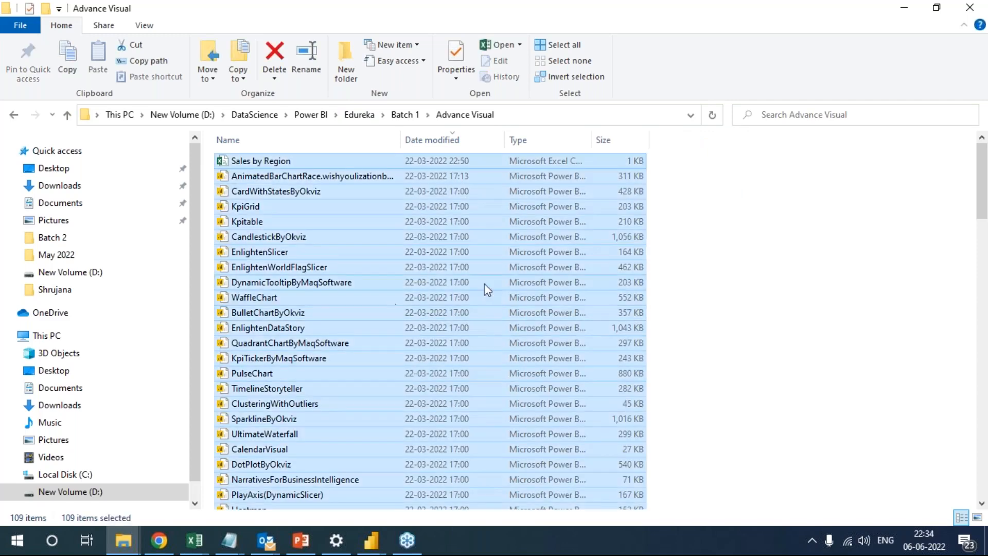
pyautogui.click(704, 252)
pyautogui.click(404, 114)
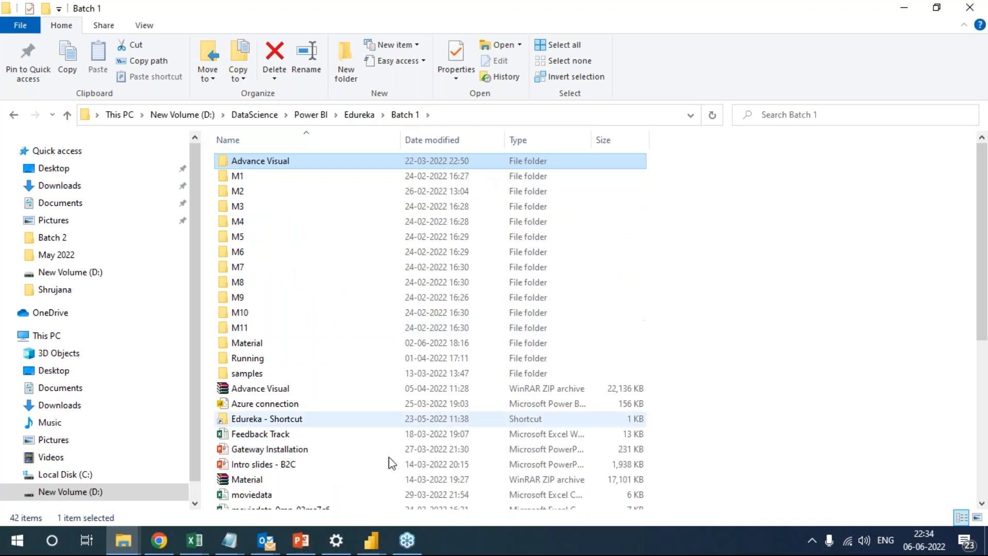
# Upload the Advance Visual folder from Batch 1 in File Explorer to the PBIX Files folder in Google Drive.
pyautogui.click(371, 545)
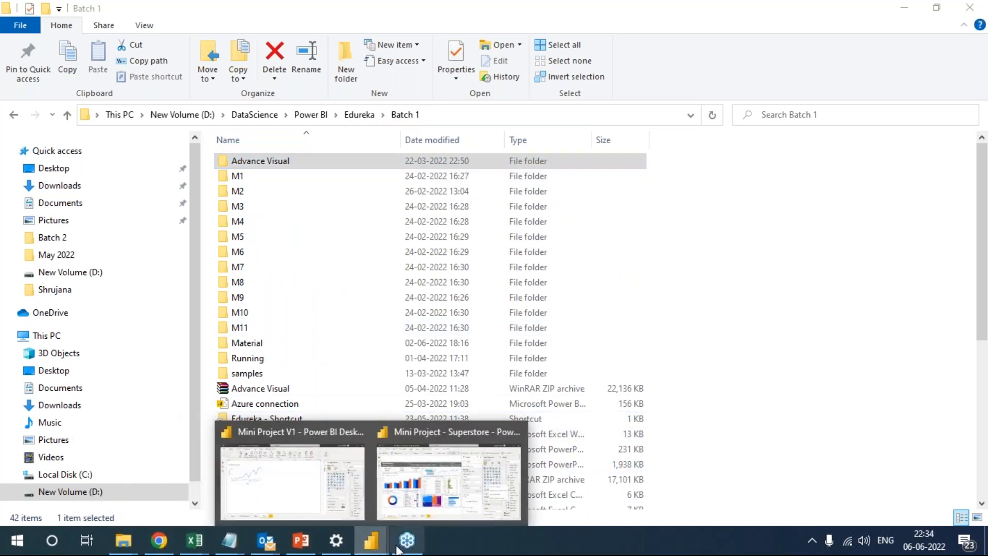
pyautogui.click(158, 545)
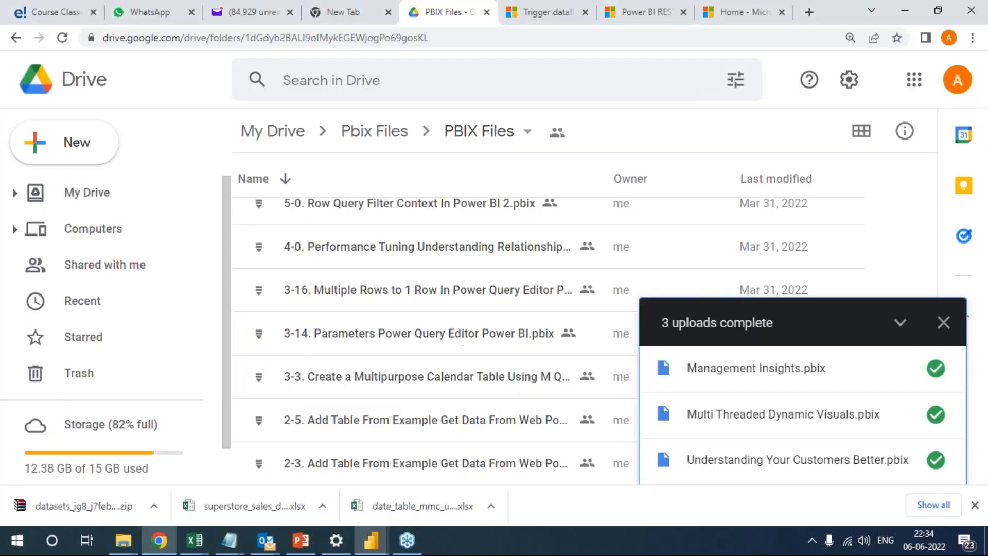
pyautogui.hotkey('alt', 'Tab')
pyautogui.click(363, 116)
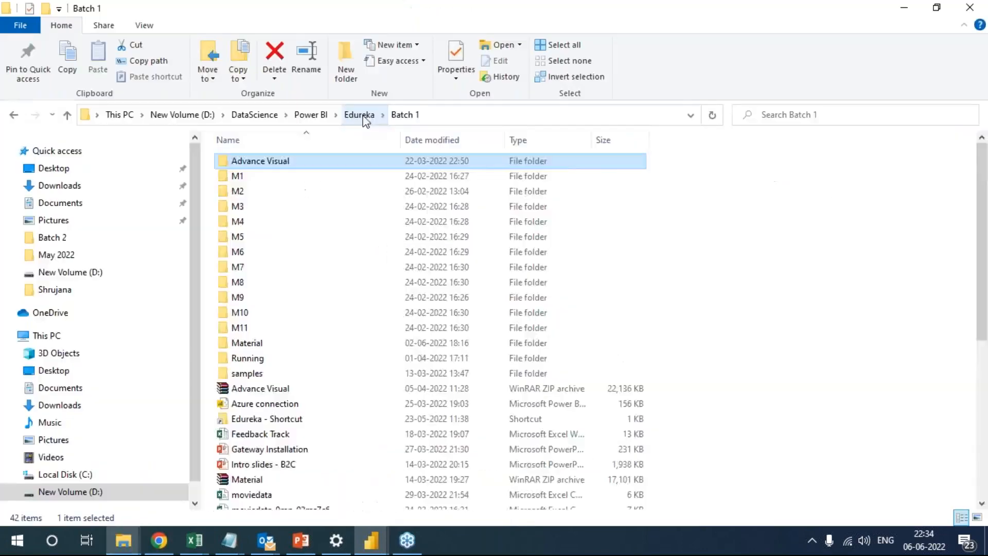
pyautogui.doubleClick(262, 179)
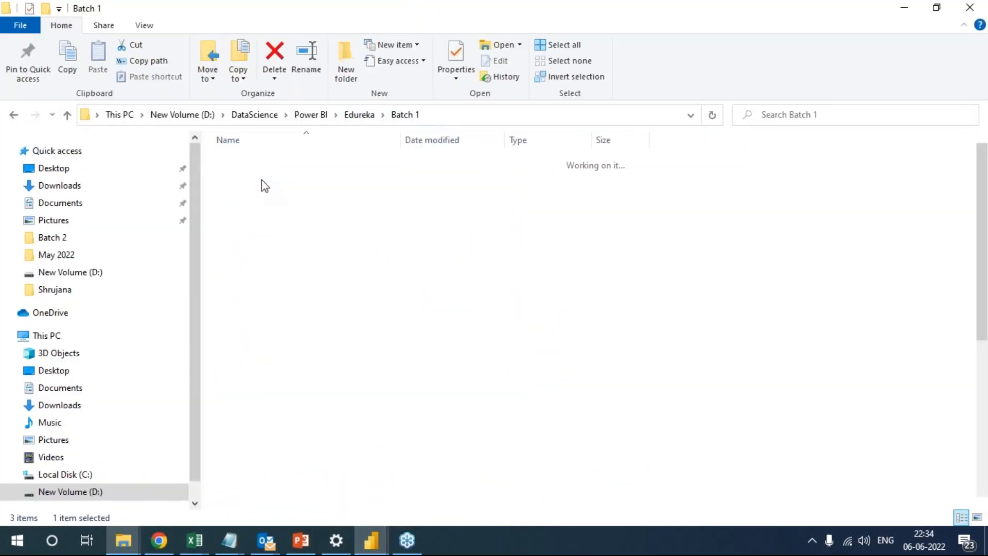
pyautogui.hotkey('alt', 'Tab')
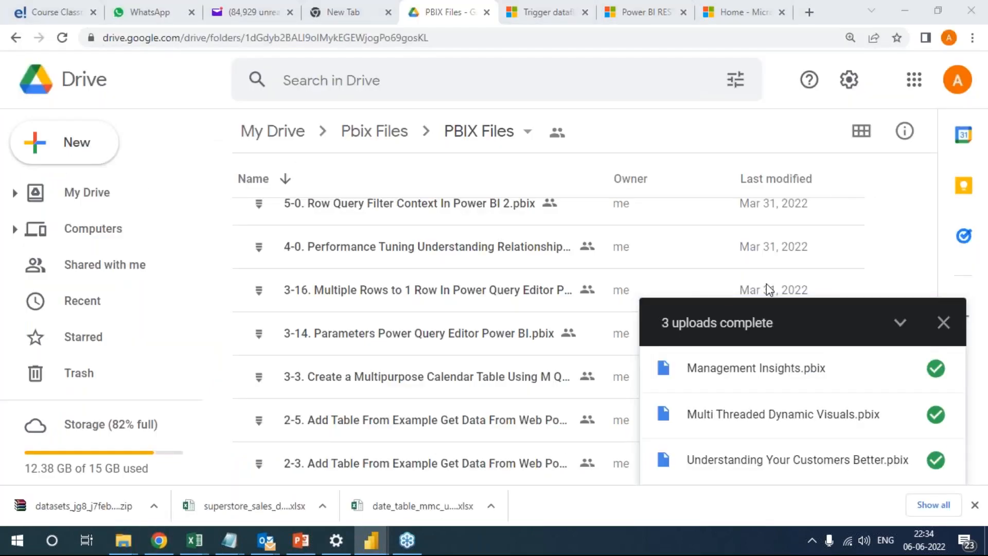
pyautogui.click(943, 322)
pyautogui.hotkey('alt', 'Tab')
pyautogui.doubleClick(476, 16)
pyautogui.moveTo(829, 170); pyautogui.dragTo(446, 341)
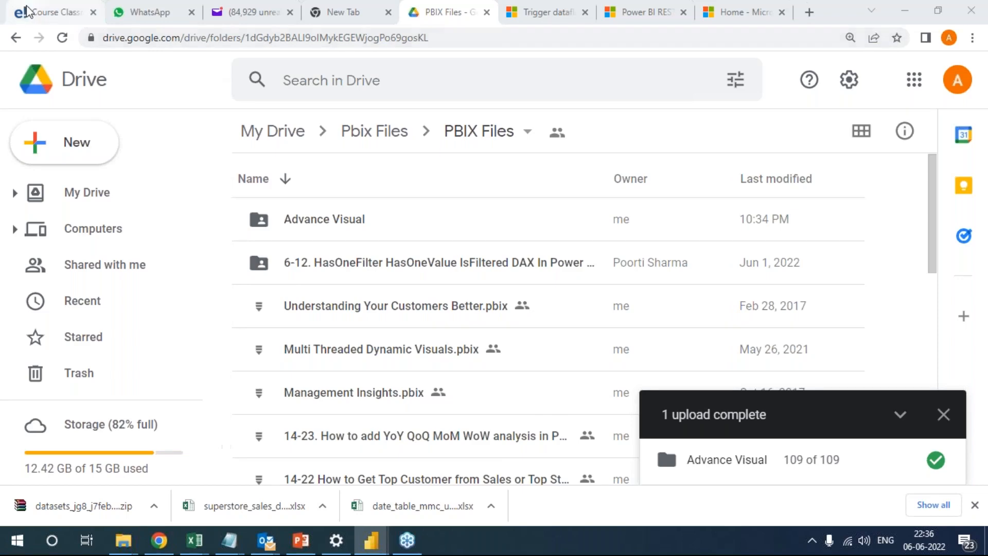
# View the Certification Project page of the Edureka course and return to the PBIX Files folder in Google Drive.
pyautogui.click(57, 13)
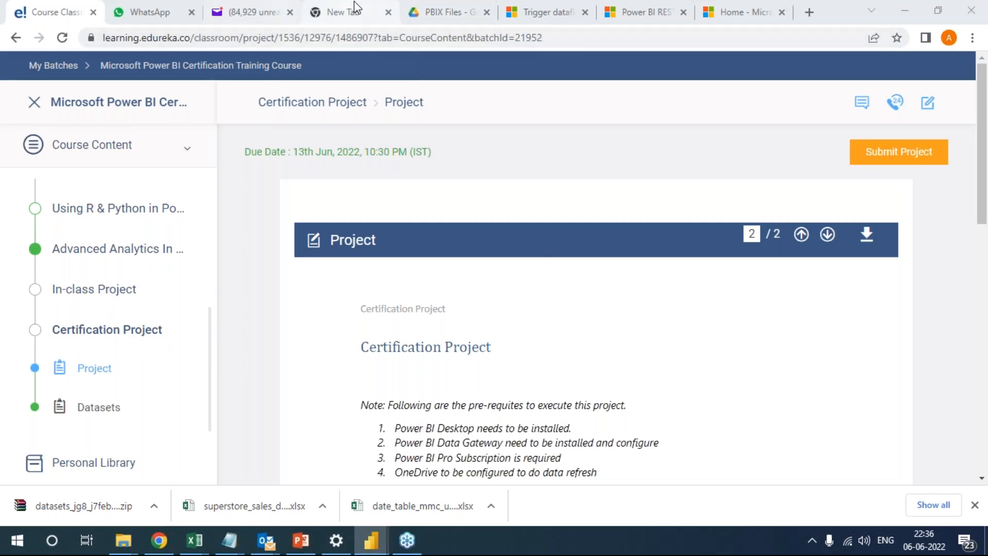
pyautogui.click(344, 13)
pyautogui.click(446, 11)
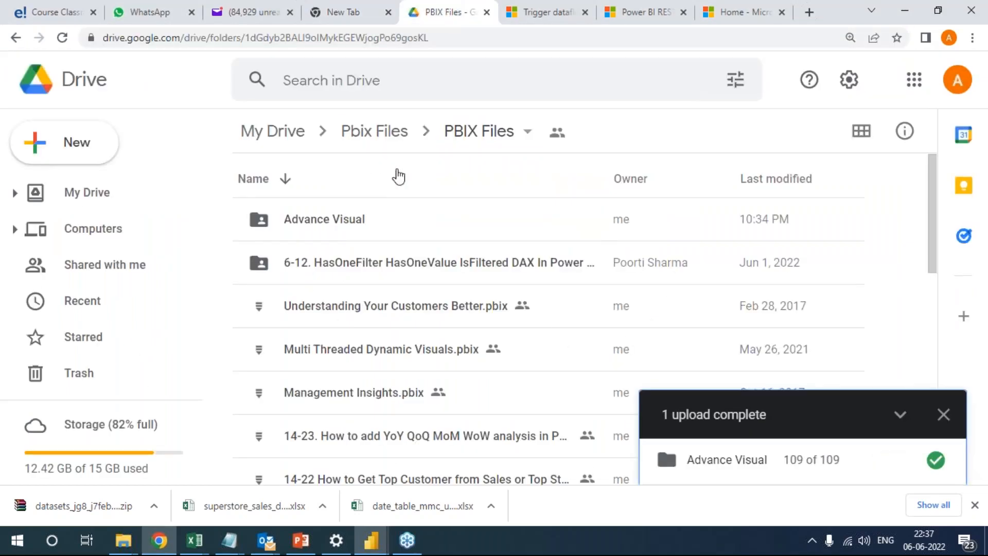
# Dismiss the upload notice, reload the PBIX Files folder and select its web address.
pyautogui.click(943, 414)
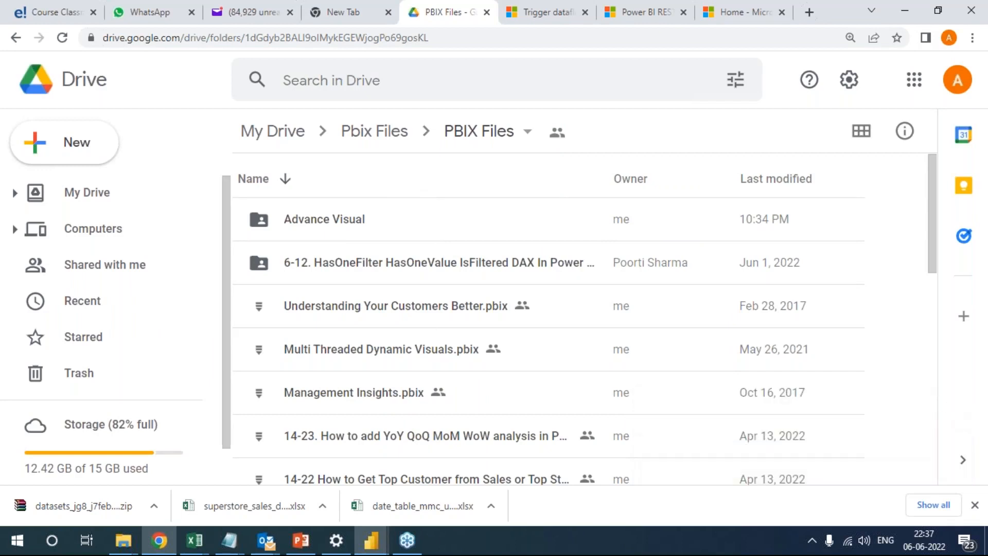
pyautogui.click(62, 39)
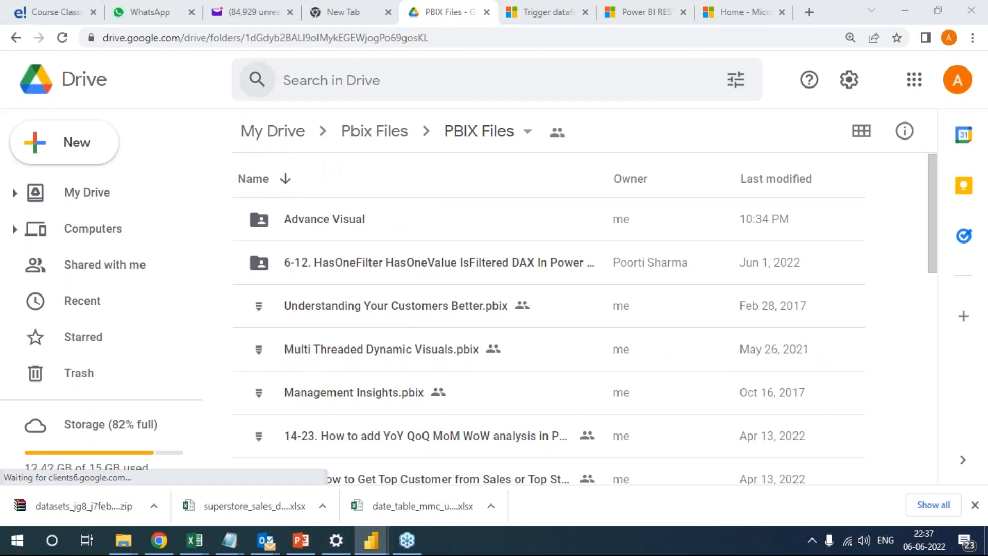
pyautogui.click(478, 36)
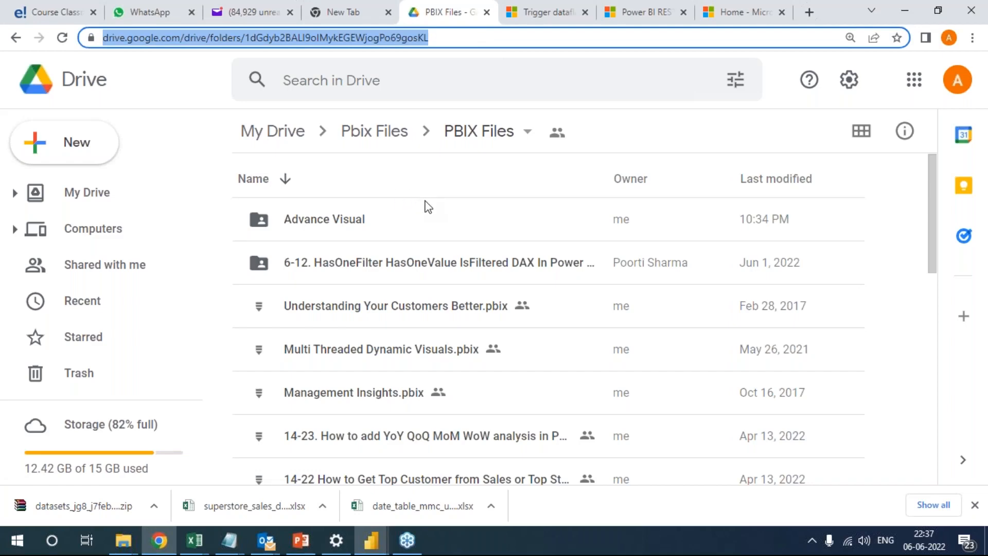
# Open a new browser tab and enter "exam" as the search text.
pyautogui.click(813, 13)
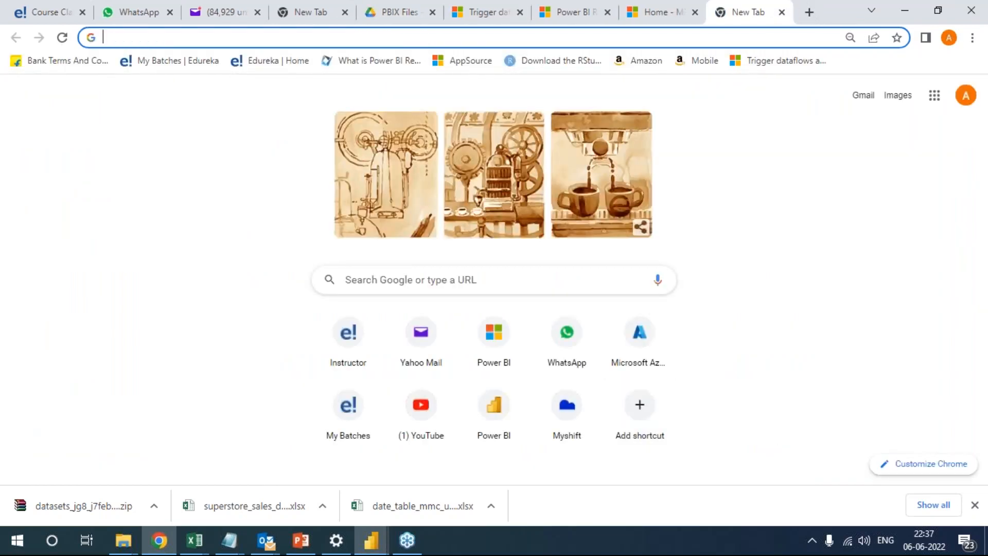
pyautogui.write('g')
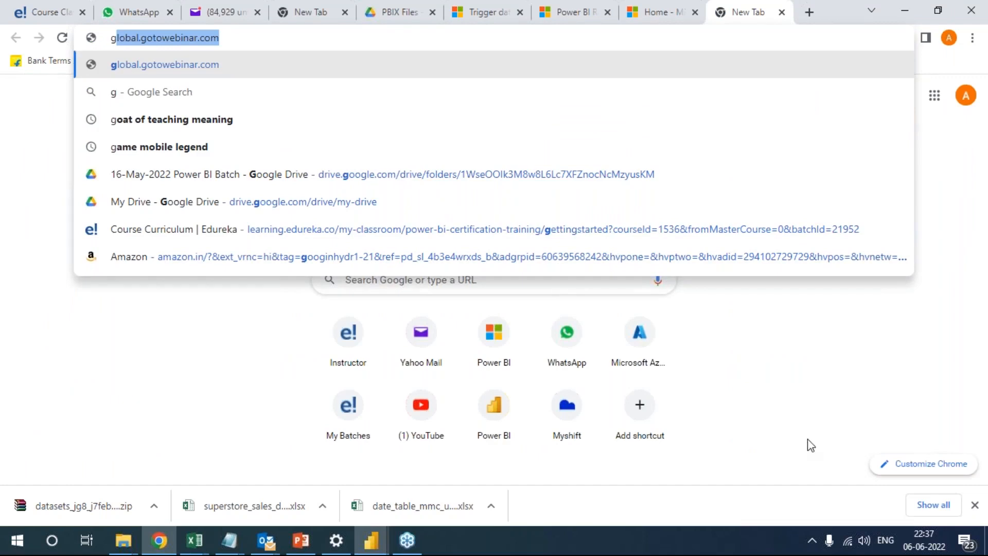
pyautogui.write('r')
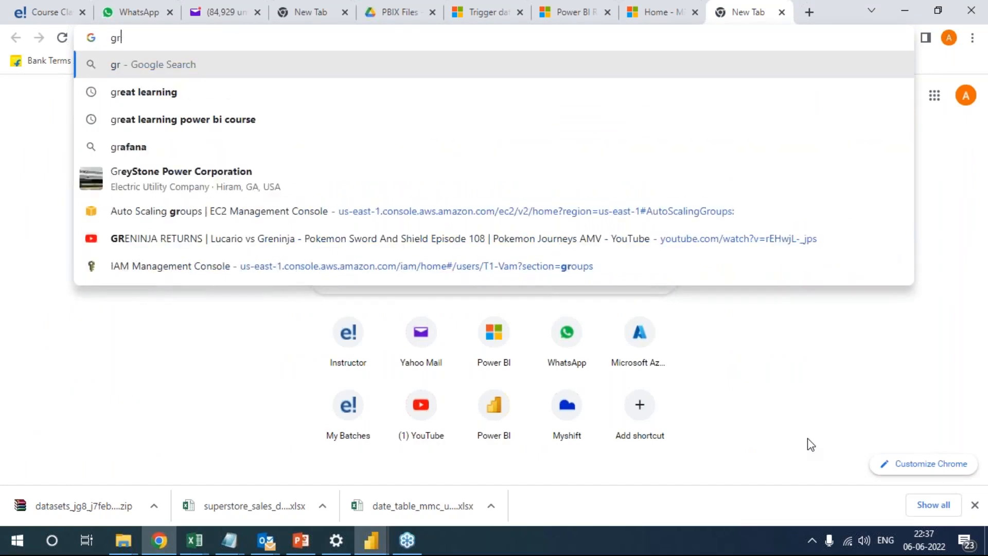
pyautogui.press('BackSpace')
pyautogui.press('BackSpace')
pyautogui.write('gr')
pyautogui.press('BackSpace')
pyautogui.press('BackSpace')
pyautogui.write('gr')
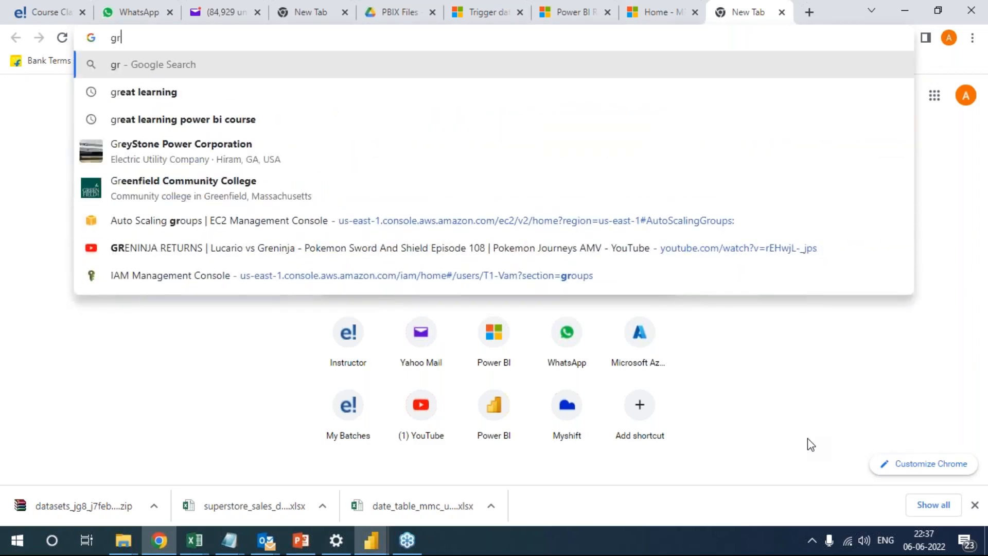
pyautogui.press('BackSpace')
pyautogui.press('BackSpace')
pyautogui.write('exam')
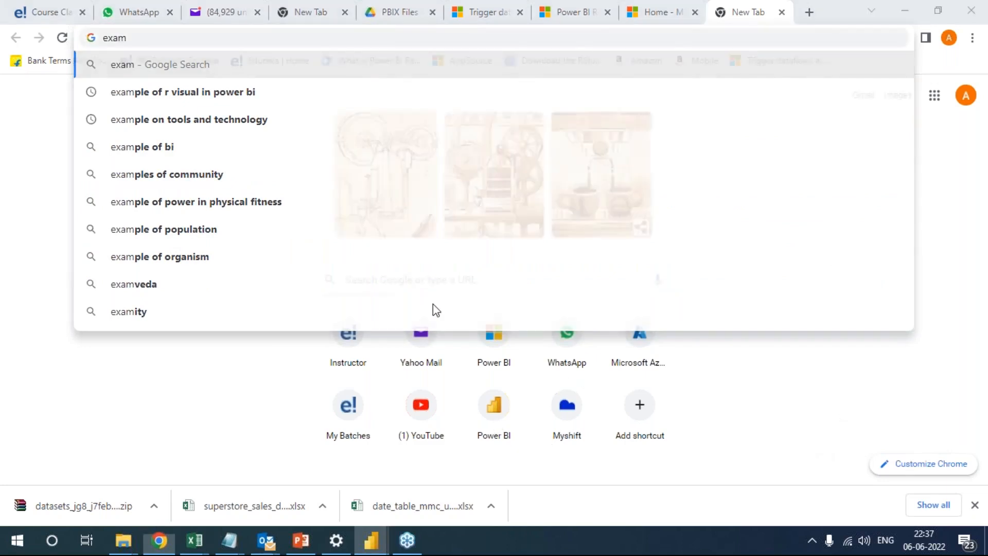
# Look at the Power BI REST APIs documentation page and return to the PBIX Files folder in Google Drive.
pyautogui.click(653, 12)
pyautogui.hotkey('ctrl', 'pageup')
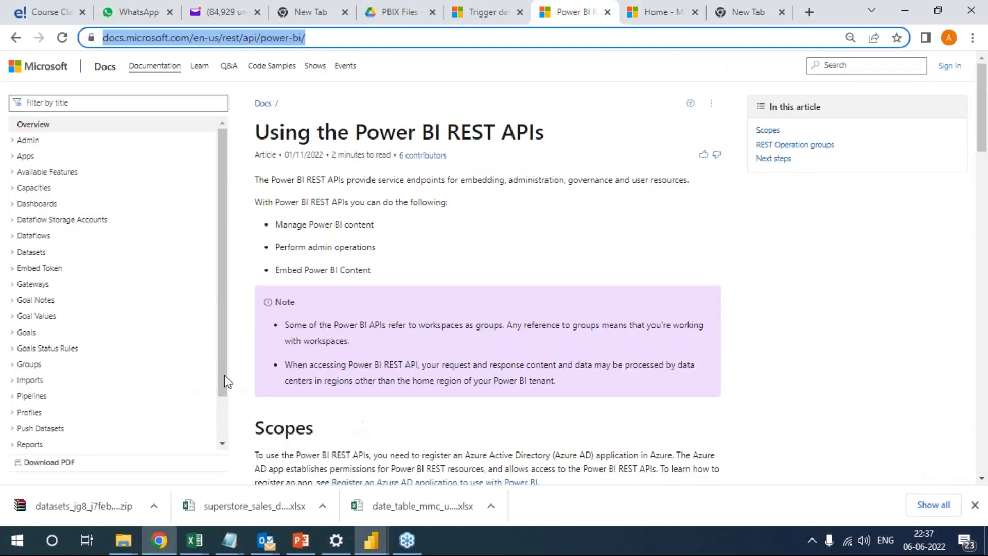
pyautogui.click(388, 11)
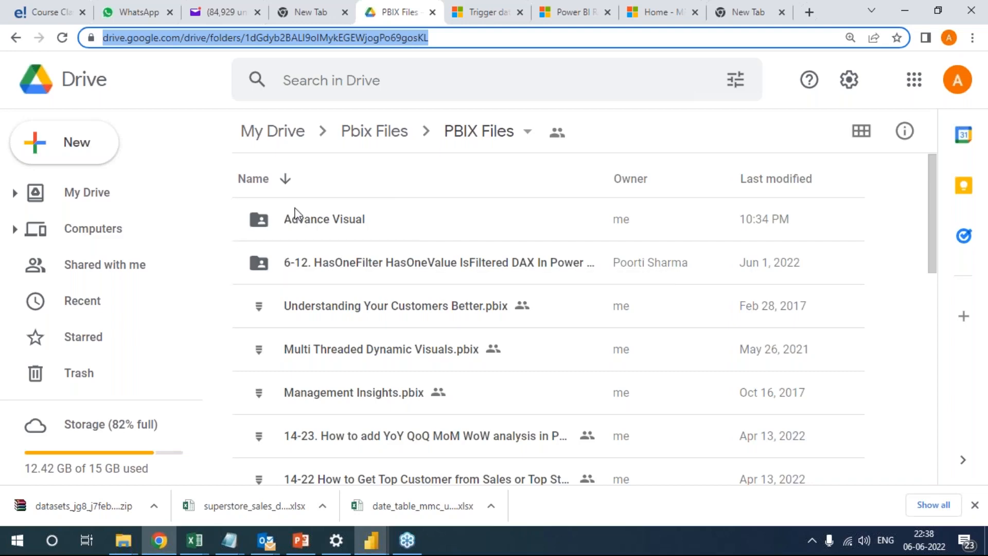
pyautogui.click(983, 288)
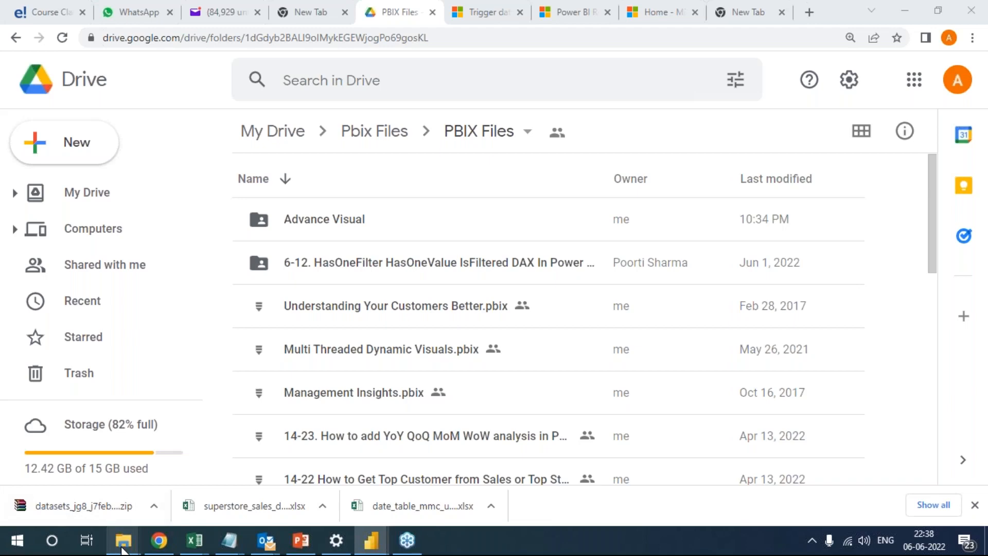
# Bring up the File Explorer window with the May 2022 HR Reports workbooks, check its files and minimise it.
pyautogui.moveTo(122, 546)
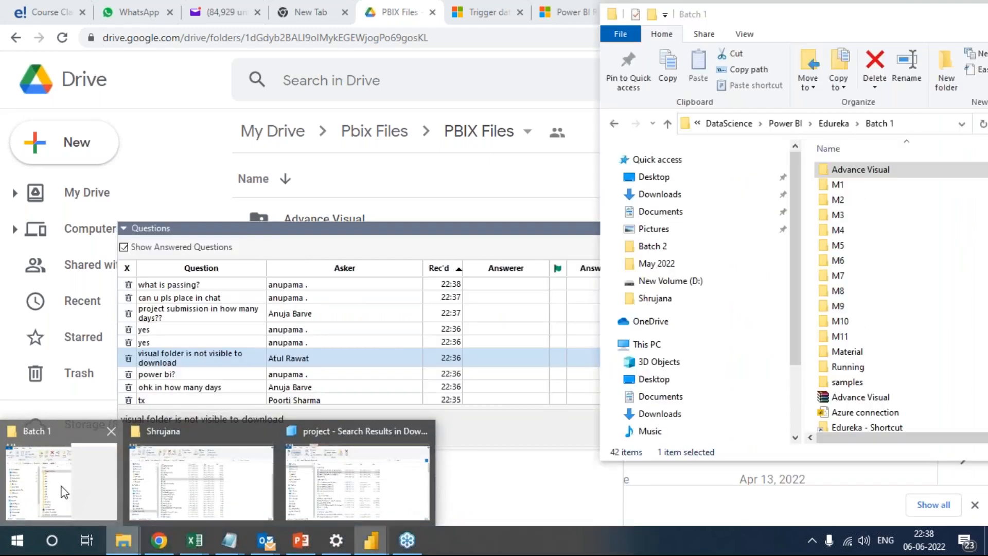
pyautogui.click(64, 492)
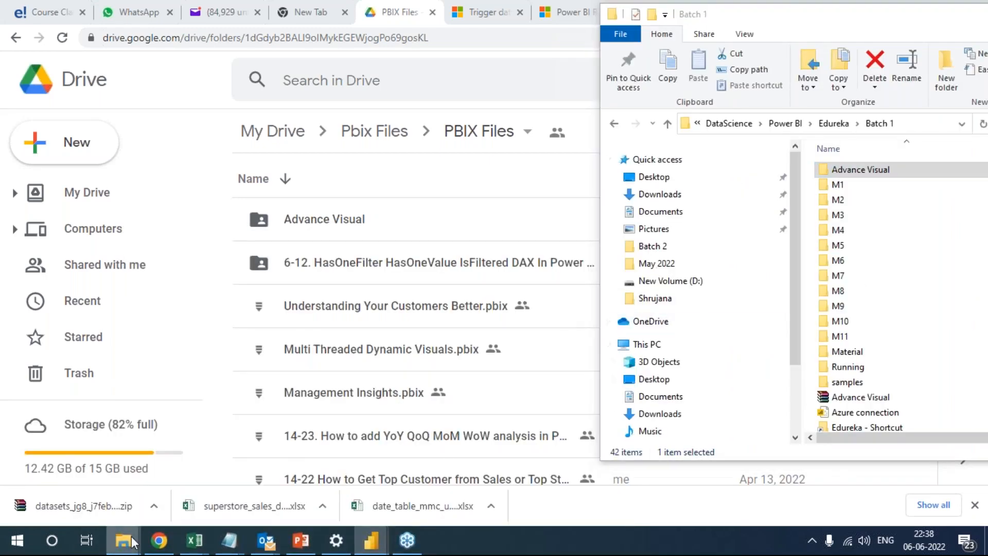
pyautogui.moveTo(123, 540)
pyautogui.click(249, 470)
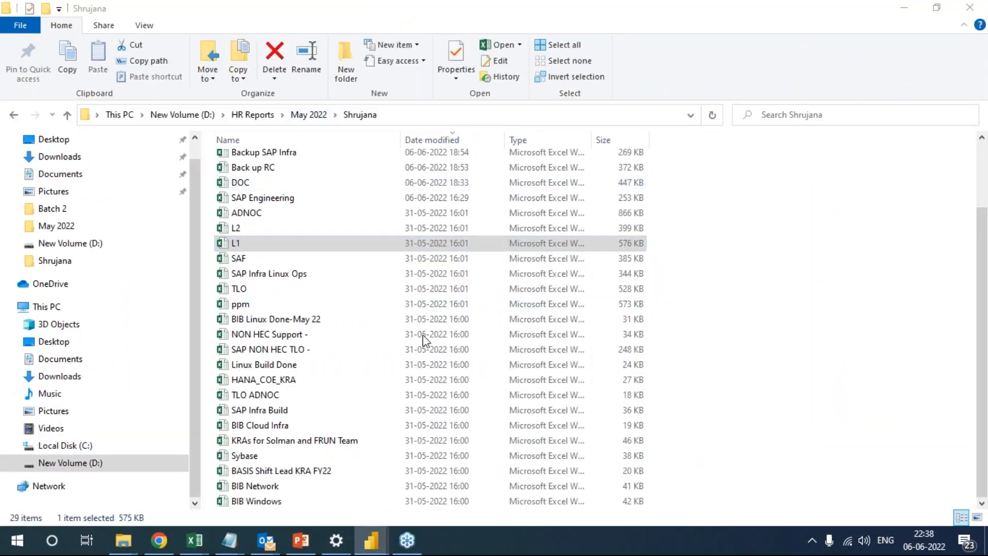
pyautogui.click(725, 219)
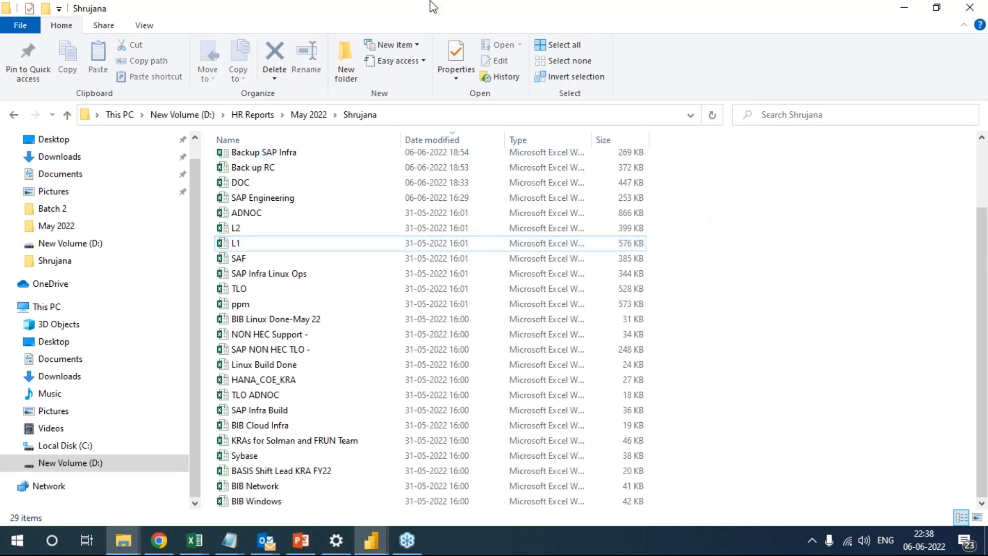
pyautogui.click(904, 8)
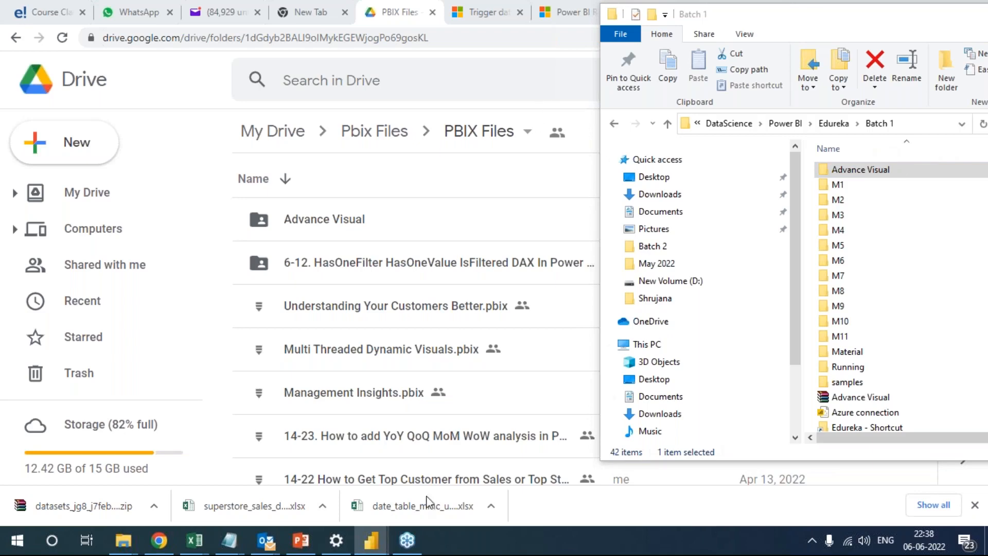
# Switch to the Mini Project - Superstore report in Power BI Desktop and show Page 2.
pyautogui.moveTo(371, 535)
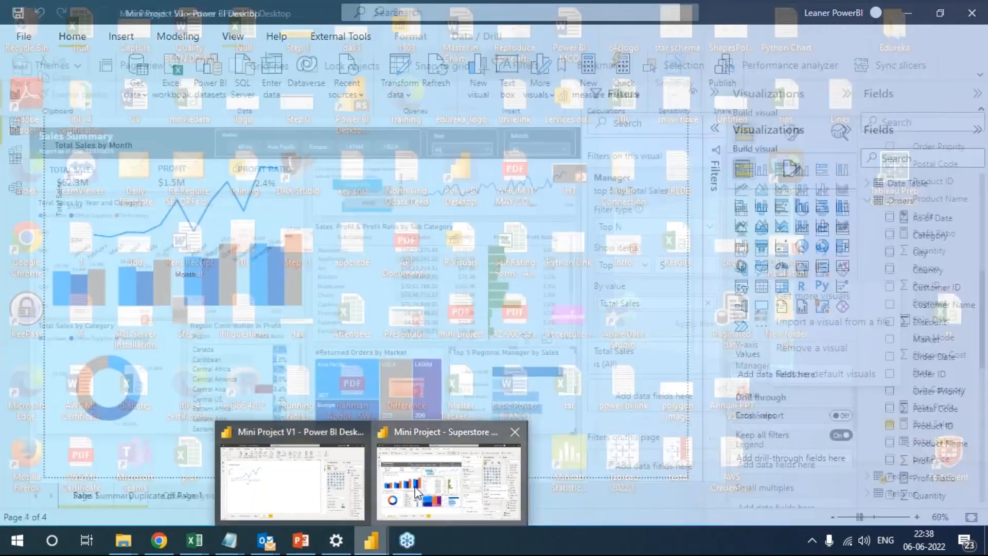
pyautogui.click(394, 486)
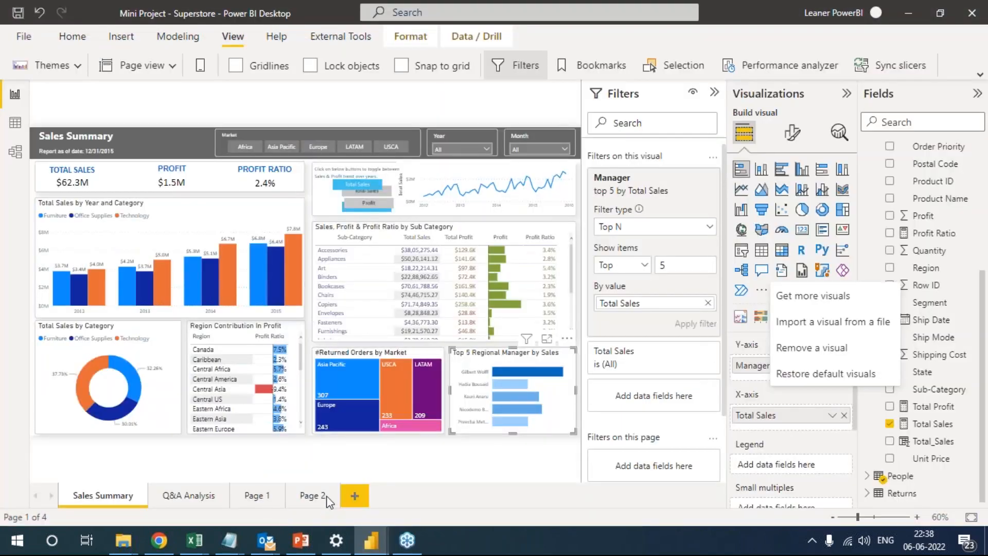
pyautogui.click(315, 496)
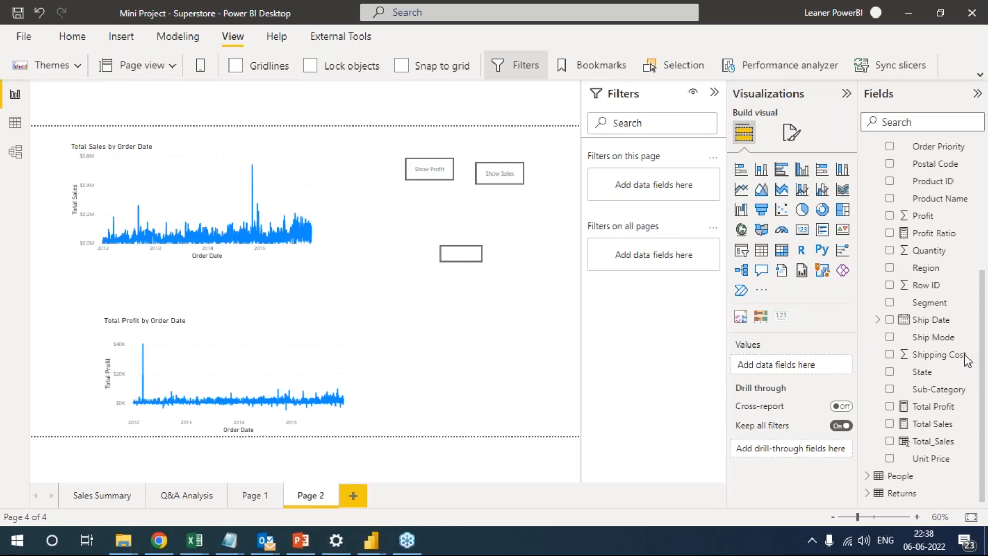
# Switch to the Batch 1 window in File Explorer, maximise it and open DA-100T00A-ENU-PowerPoint within the DA 100 folder of Power BI.
pyautogui.moveTo(123, 540)
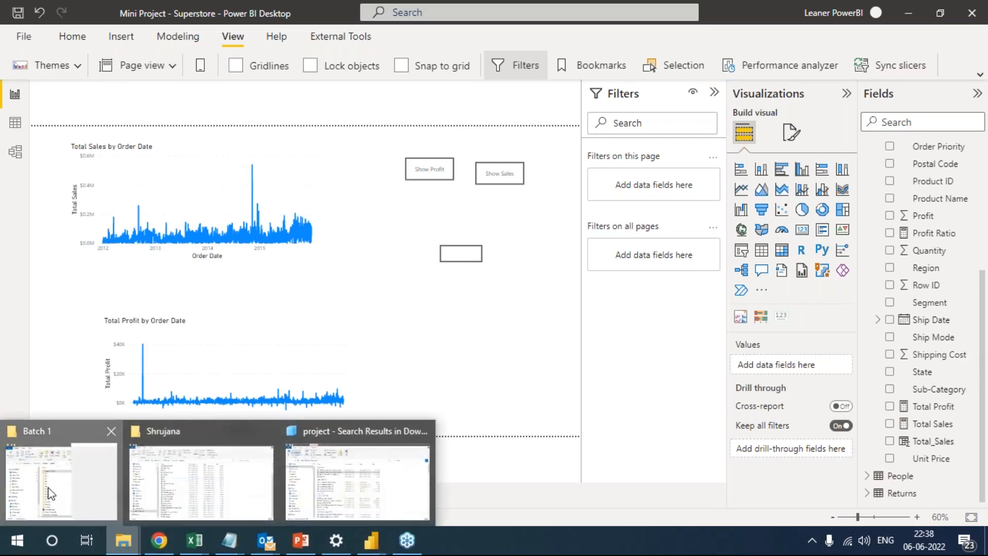
pyautogui.click(49, 493)
pyautogui.doubleClick(811, 15)
pyautogui.click(310, 115)
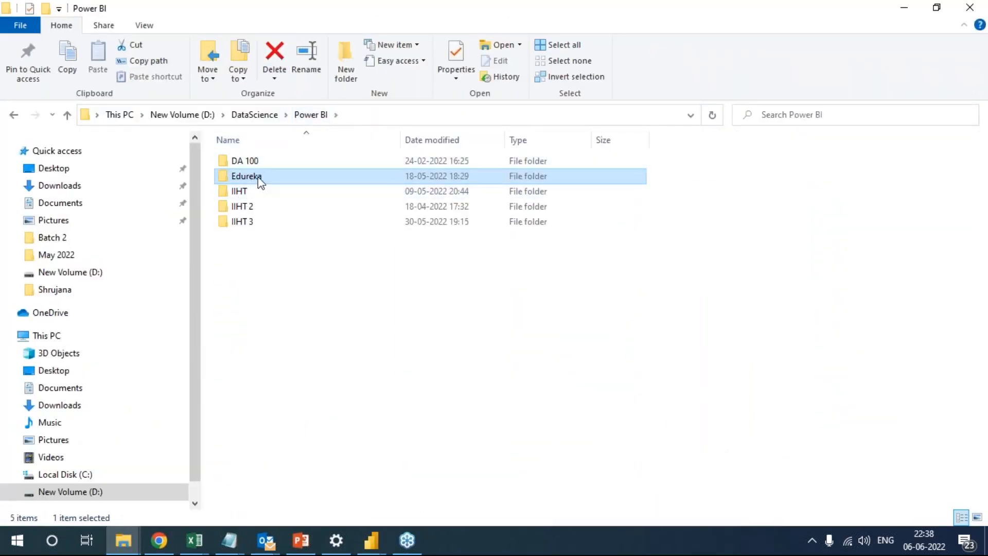
pyautogui.doubleClick(252, 161)
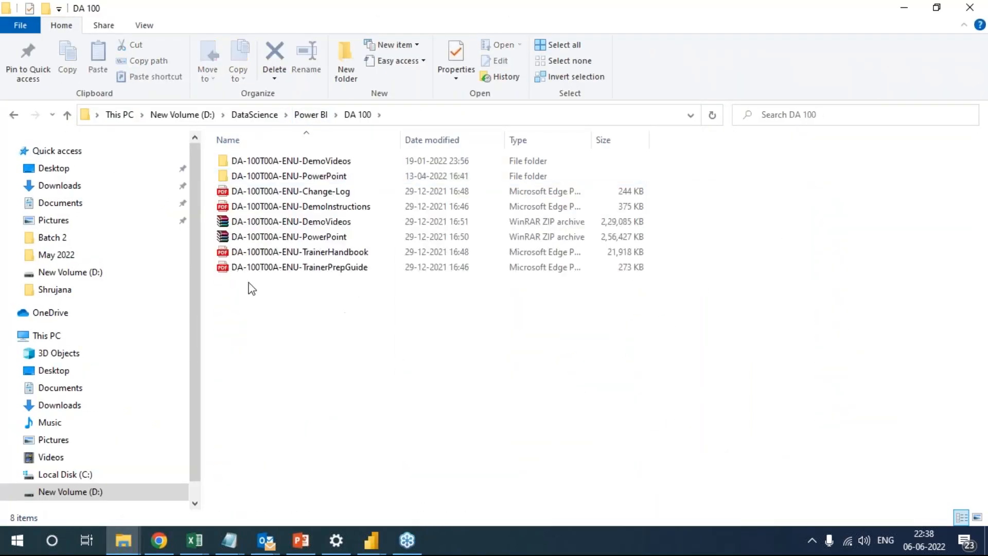
pyautogui.doubleClick(310, 177)
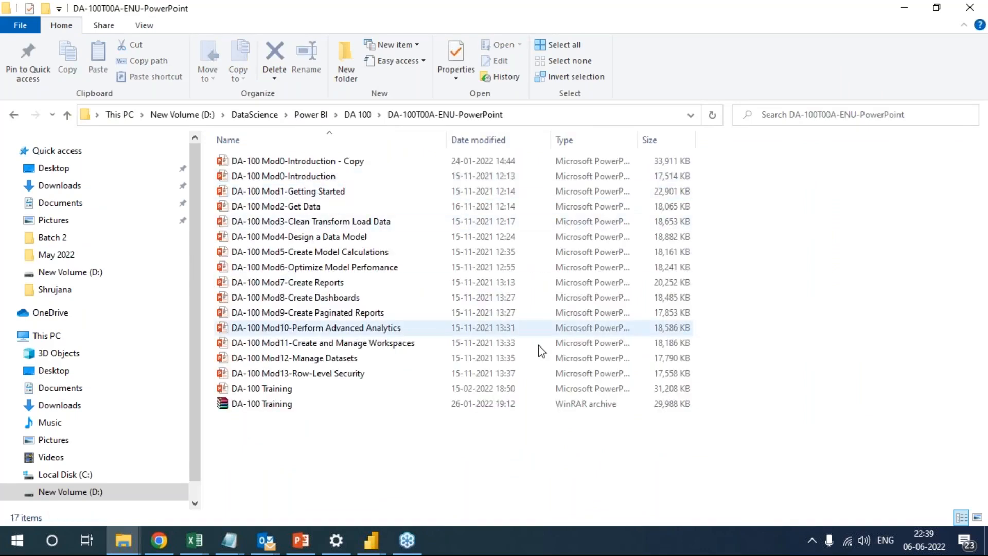
# Open the DA-100 Mod0-Introduction presentation in PowerPoint and select the DA-100 Analyzing Data with Power BI slide.
pyautogui.click(349, 181)
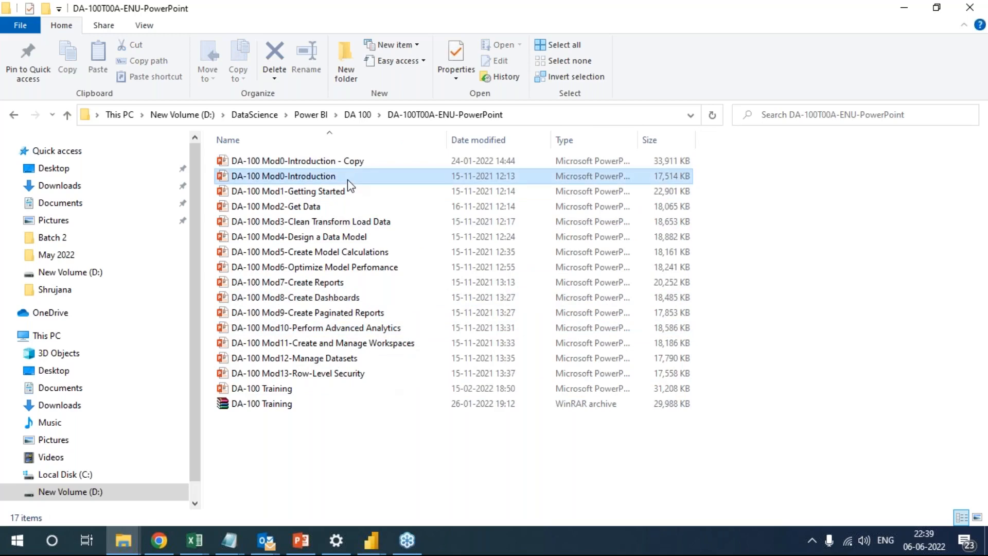
pyautogui.doubleClick(348, 180)
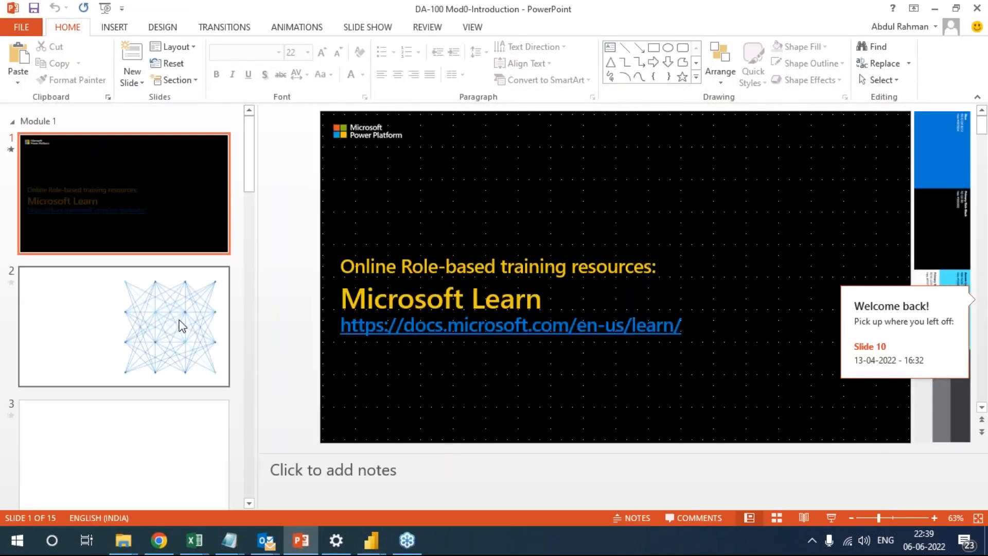
pyautogui.click(182, 322)
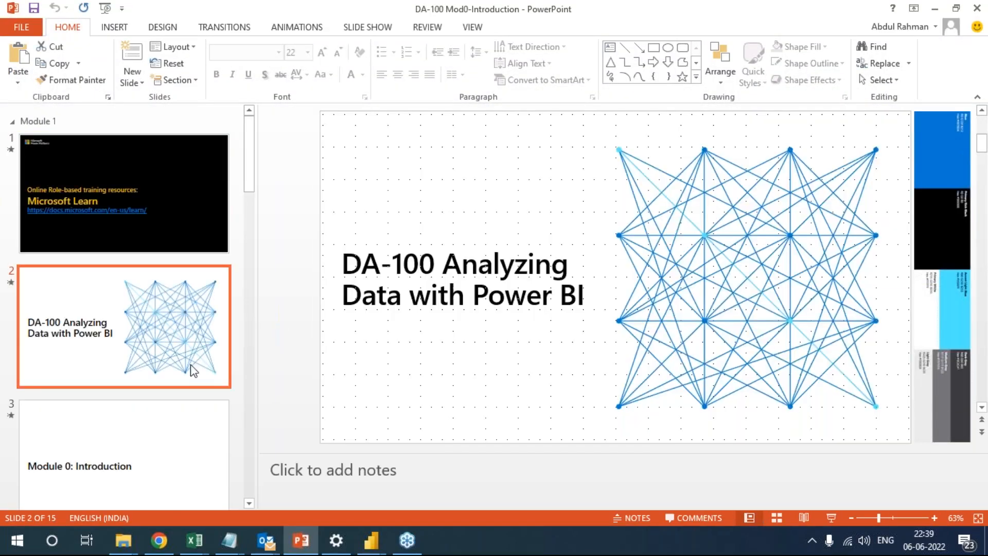
# Go through the slides to Certification Areas (DA-100) and start the slide show from that slide.
pyautogui.click(184, 412)
pyautogui.click(186, 411)
pyautogui.press('Down')
pyautogui.press('Down')
pyautogui.press('Down')
pyautogui.press('Down')
pyautogui.press('Down')
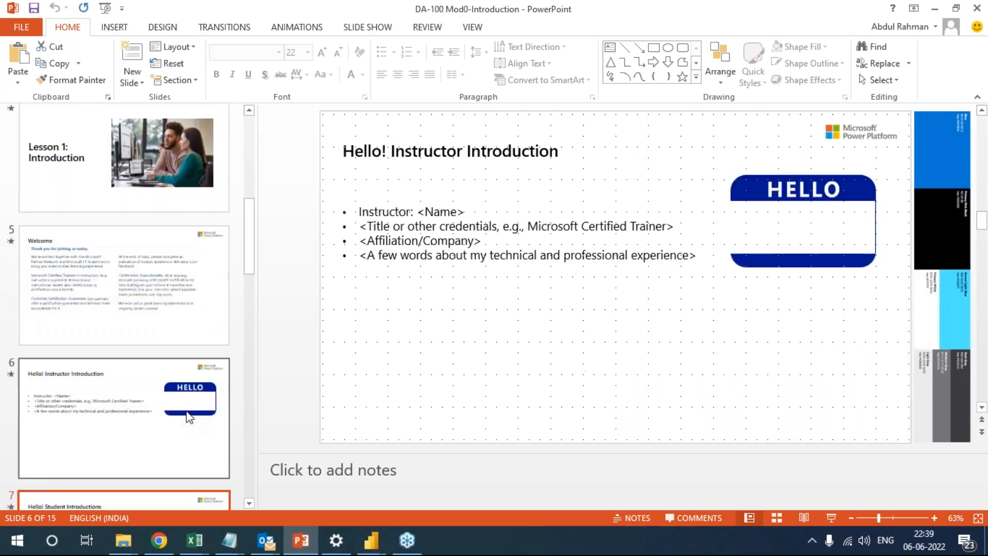
pyautogui.press('Down')
pyautogui.press('Down')
pyautogui.press('Down')
pyautogui.press('Down')
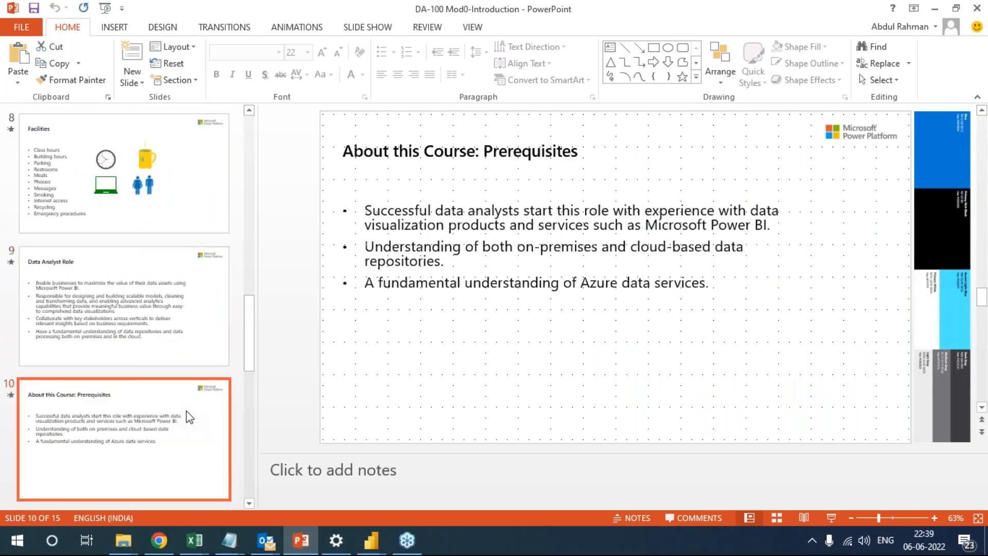
pyautogui.press('Down')
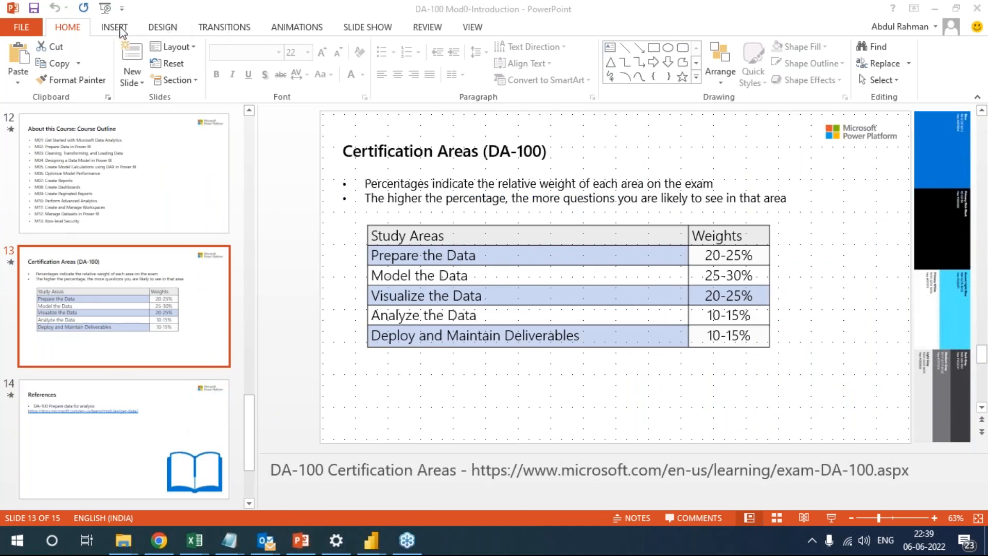
pyautogui.click(367, 26)
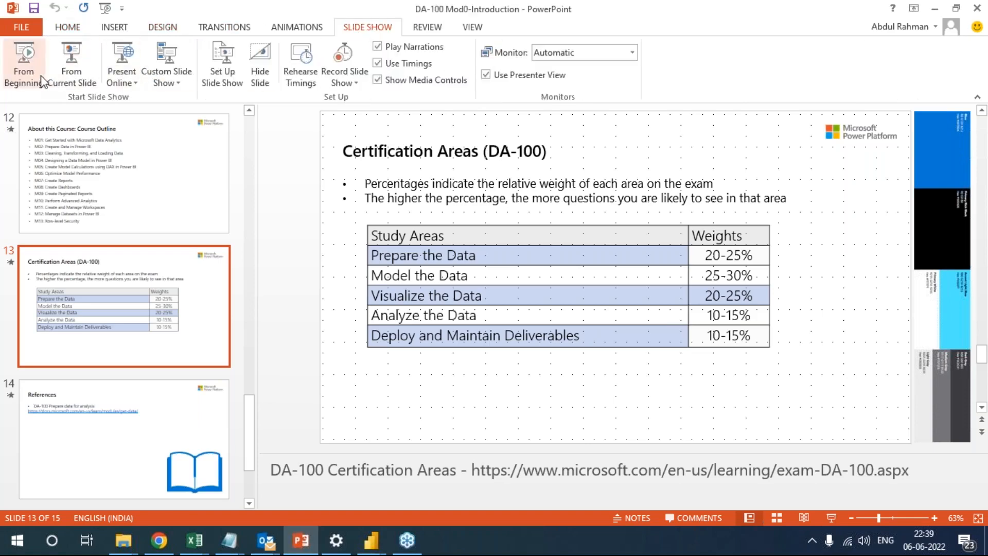
pyautogui.click(71, 72)
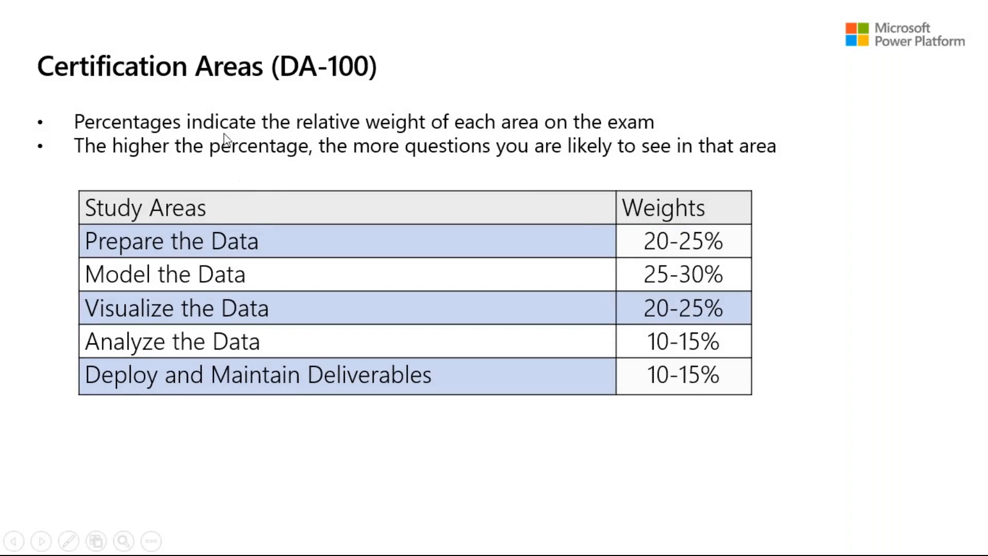
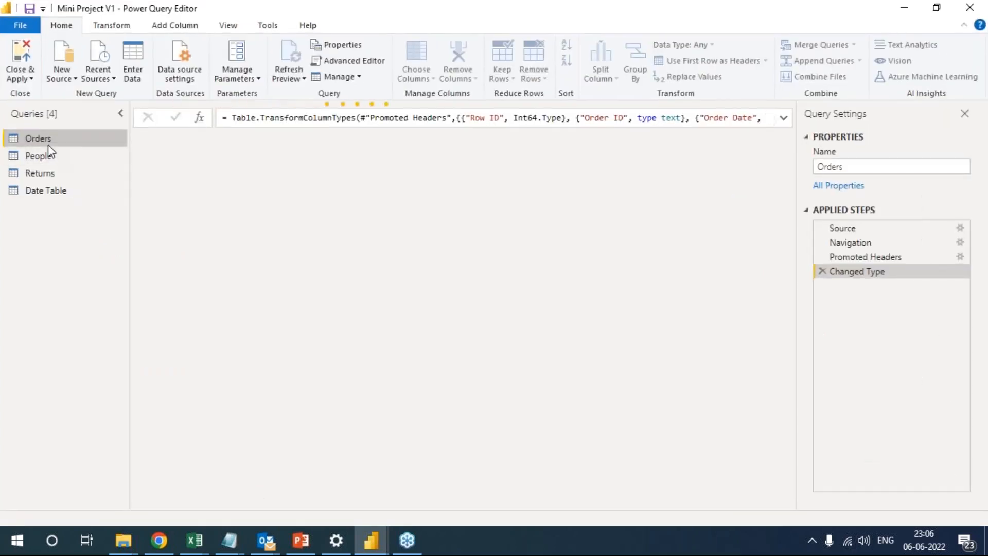
# Show the Date Table query in Power Query Editor, refresh its preview and select the DateInt column.
pyautogui.click(51, 191)
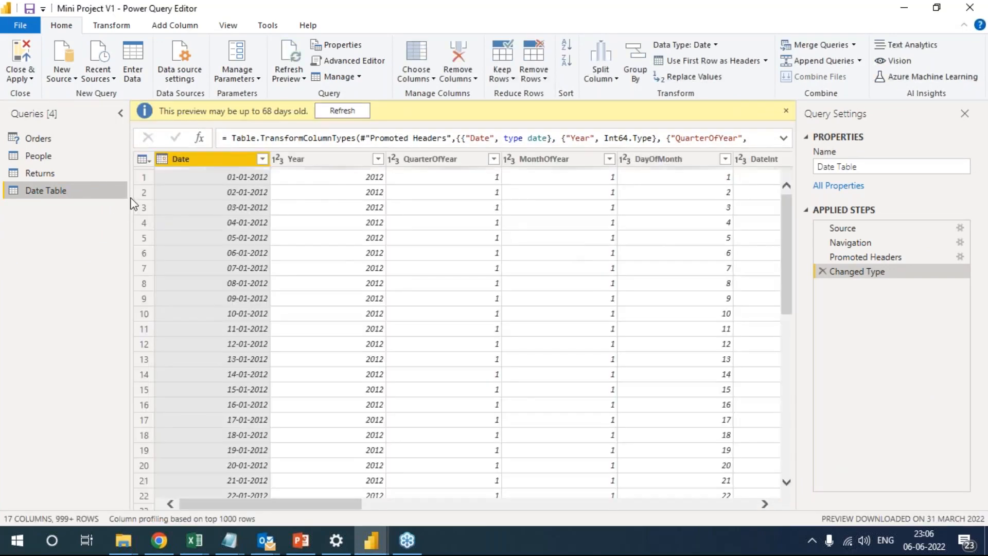
pyautogui.click(347, 110)
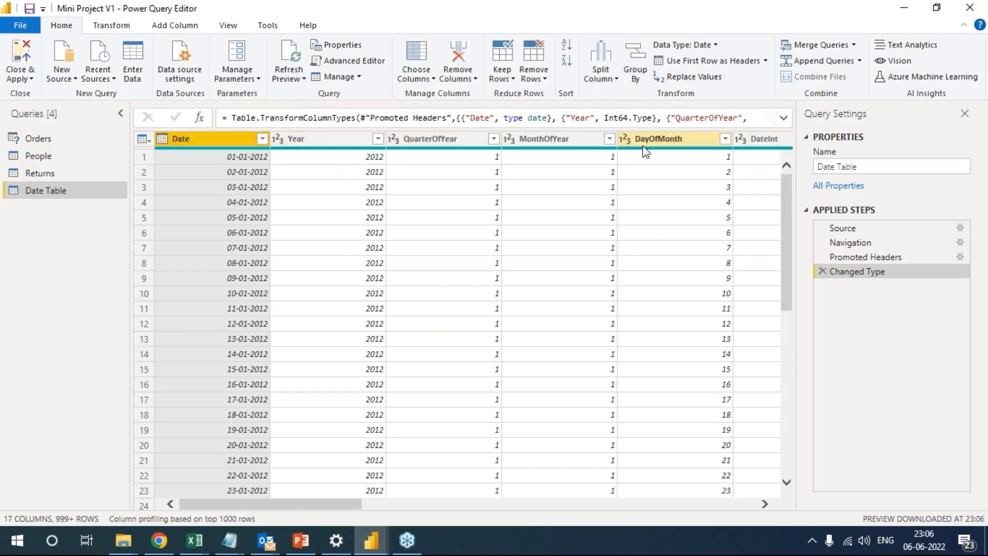
pyautogui.rightClick(756, 136)
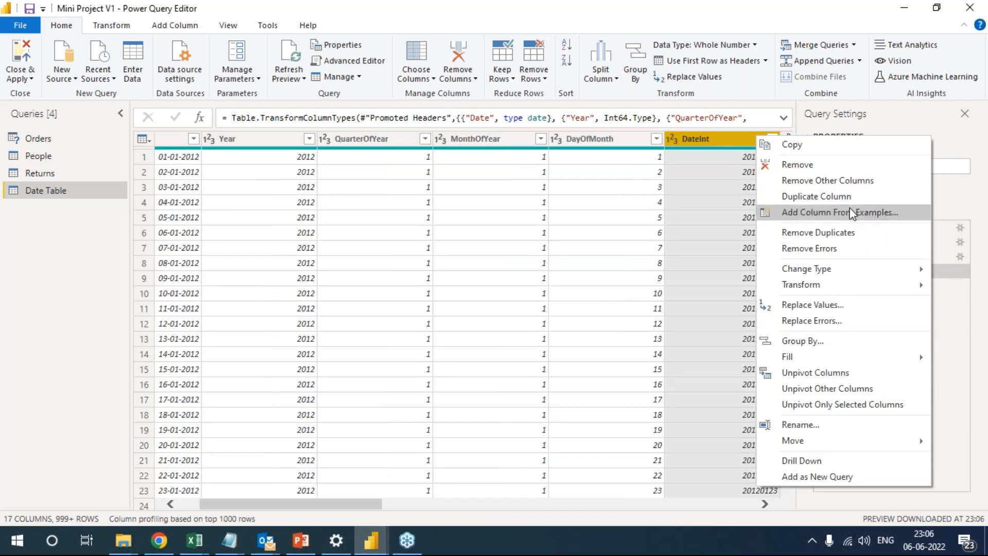
# Review the data source settings of the current file and close them.
pyautogui.click(199, 77)
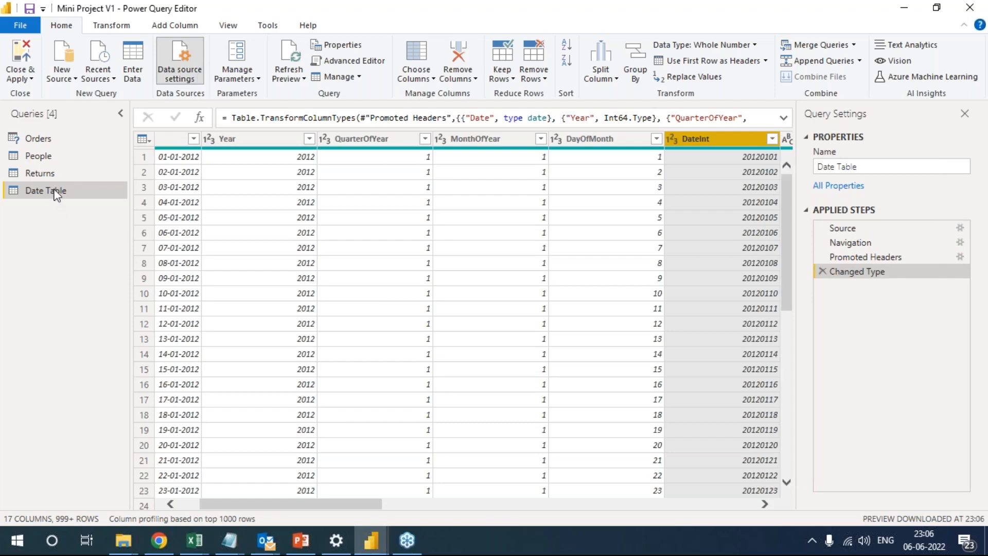
pyautogui.hotkey('alt', 'Tab')
pyautogui.hotkey('alt', 'Tab')
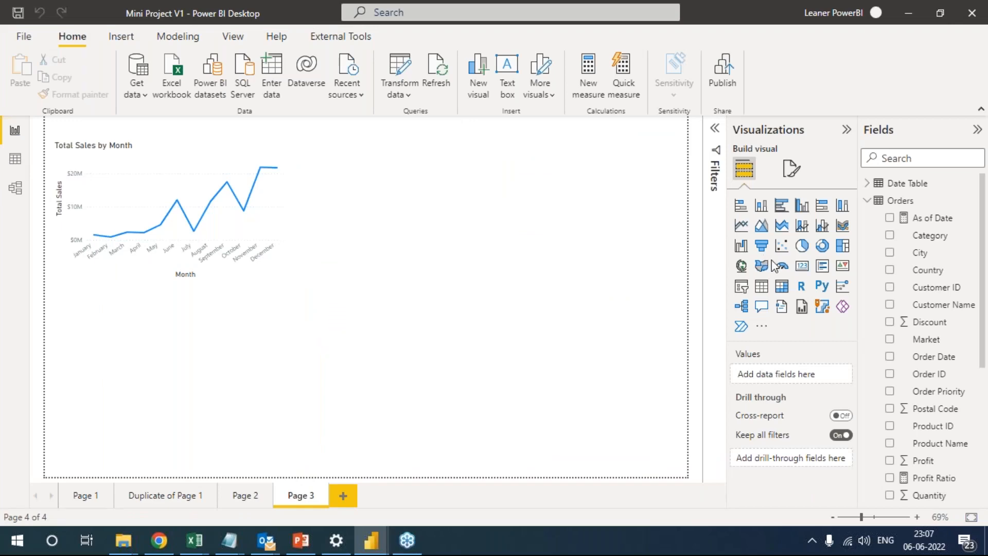
pyautogui.click(371, 540)
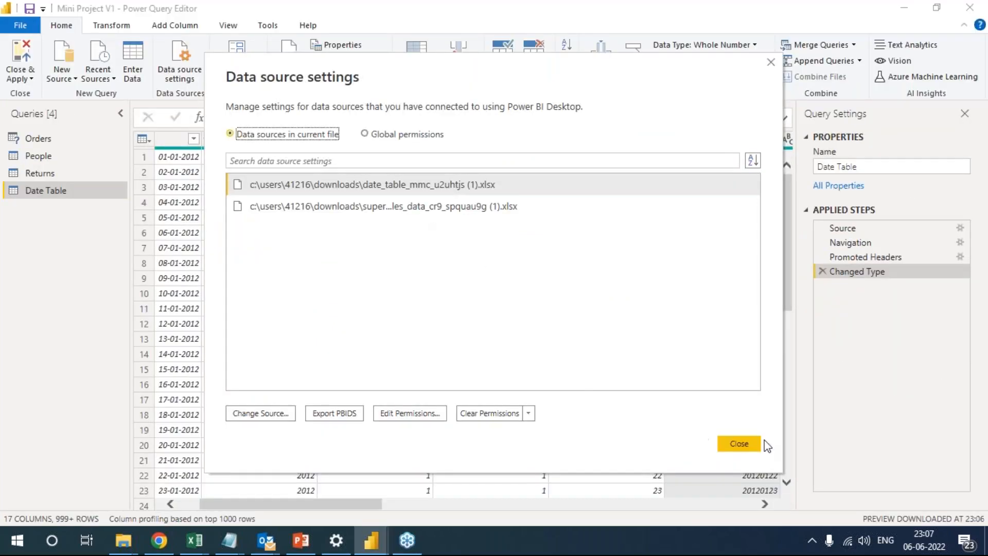
pyautogui.click(739, 444)
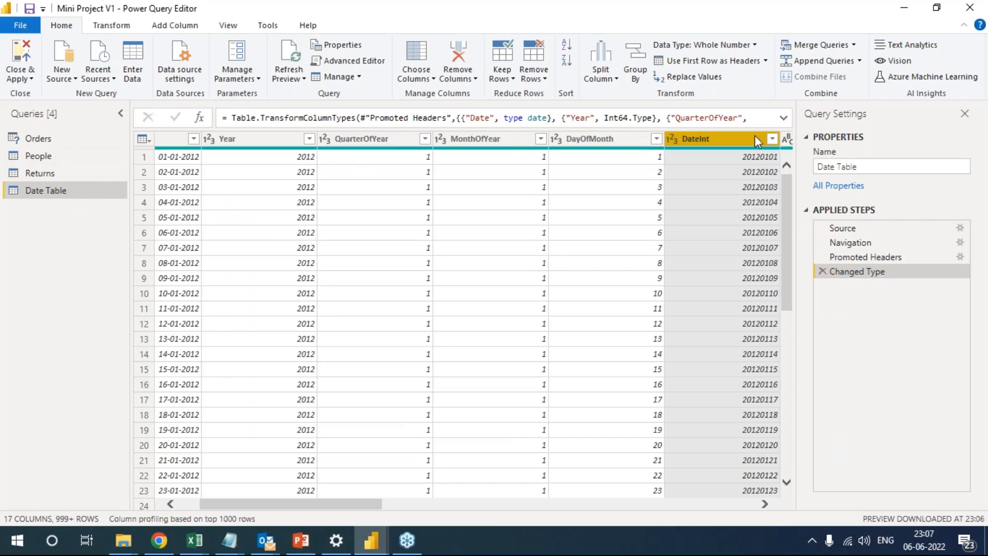
# Switch to the Mini Project V1 report, show the Orders table's data and add a new calculated column.
pyautogui.hotkey('alt', 'Tab')
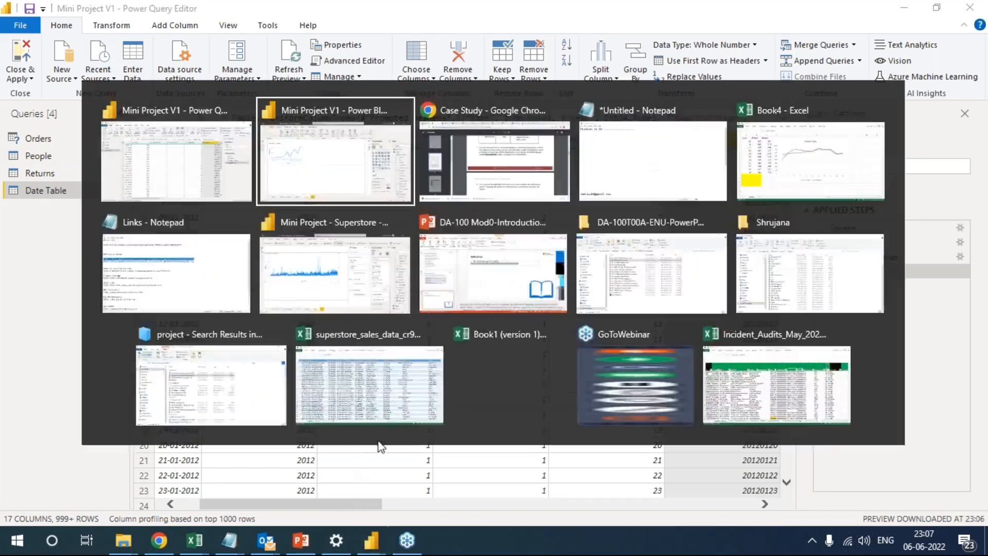
pyautogui.click(19, 160)
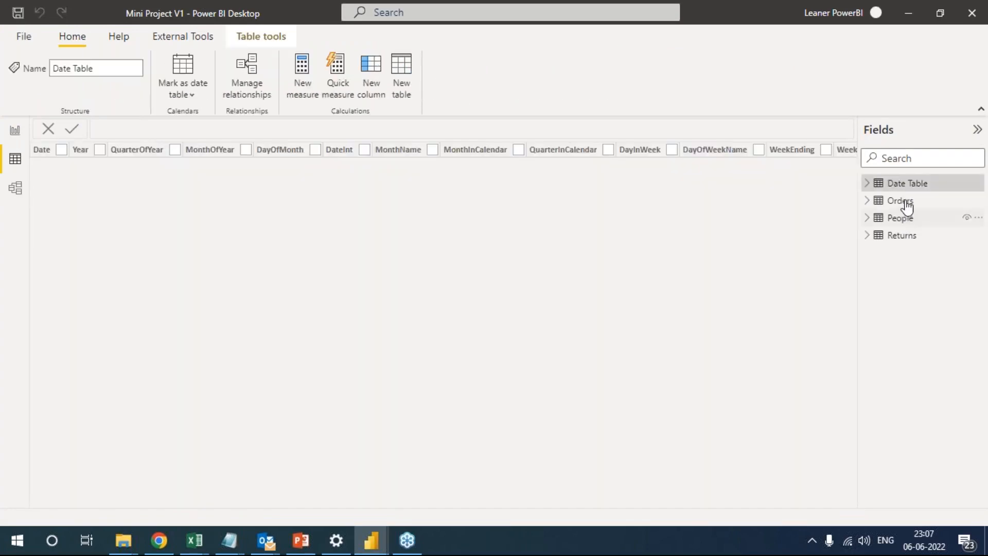
pyautogui.click(905, 204)
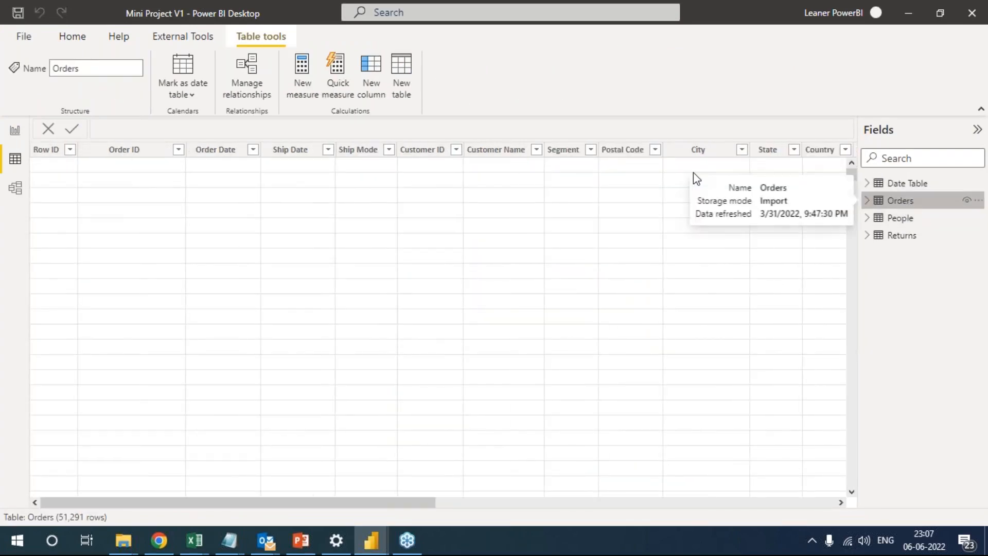
pyautogui.rightClick(767, 150)
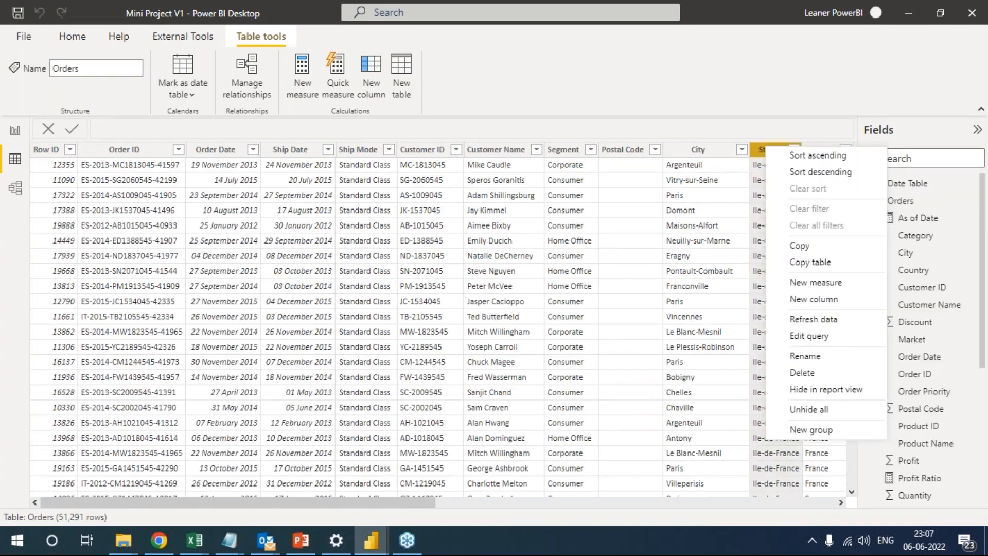
pyautogui.click(832, 298)
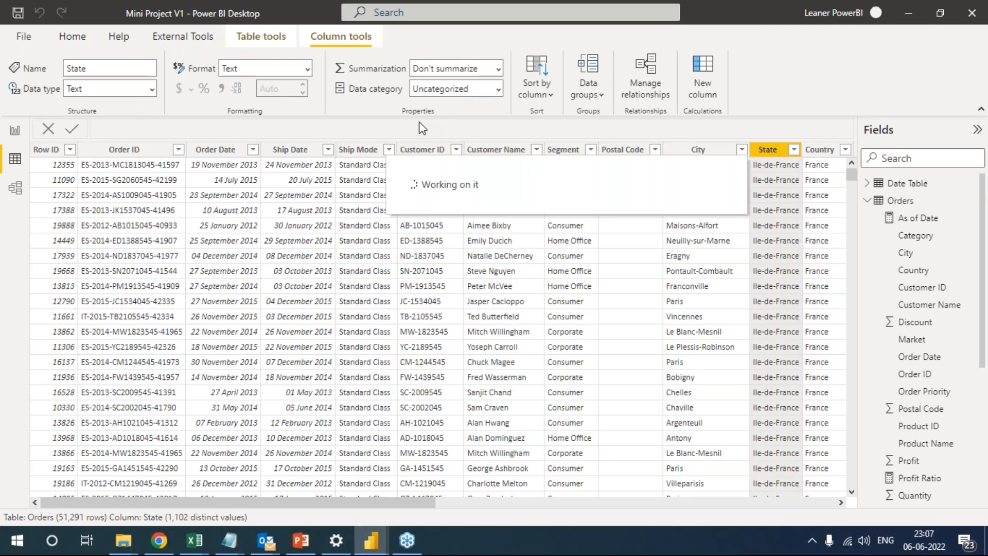
# Check the date function named in the Case Study PDF in Chrome and return to the new Orders column.
pyautogui.hotkey('alt', 'Tab')
pyautogui.hotkey('alt', 'Tab')
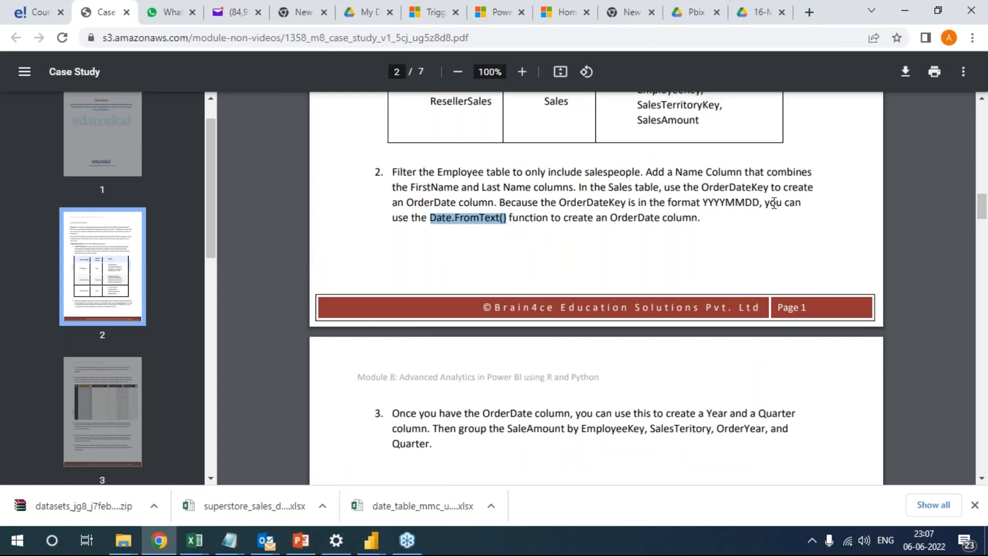
pyautogui.hotkey('alt', 'Tab')
pyautogui.hotkey('alt', 'Tab')
pyautogui.hotkey('alt', 'Tab')
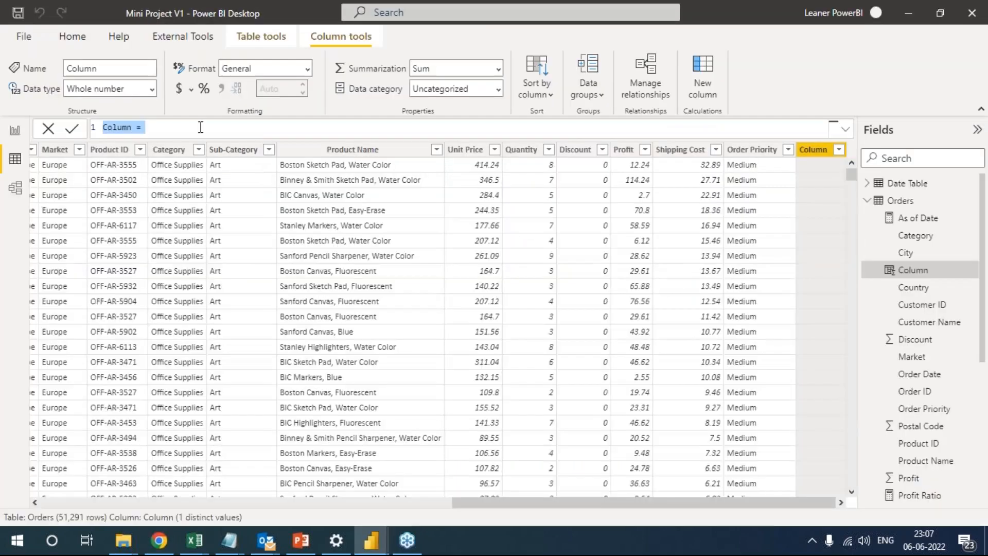
# Try to enter the date.from function as the new column's formula, and clear the attempt.
pyautogui.write('date')
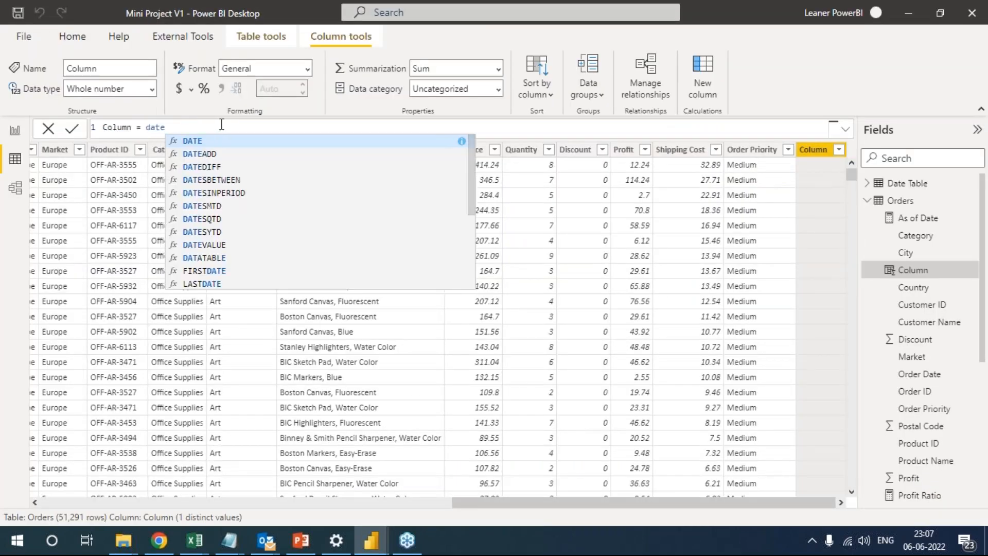
pyautogui.write('.diff')
pyautogui.press('BackSpace')
pyautogui.press('BackSpace')
pyautogui.press('BackSpace')
pyautogui.press('BackSpace')
pyautogui.press('BackSpace')
pyautogui.press('BackSpace')
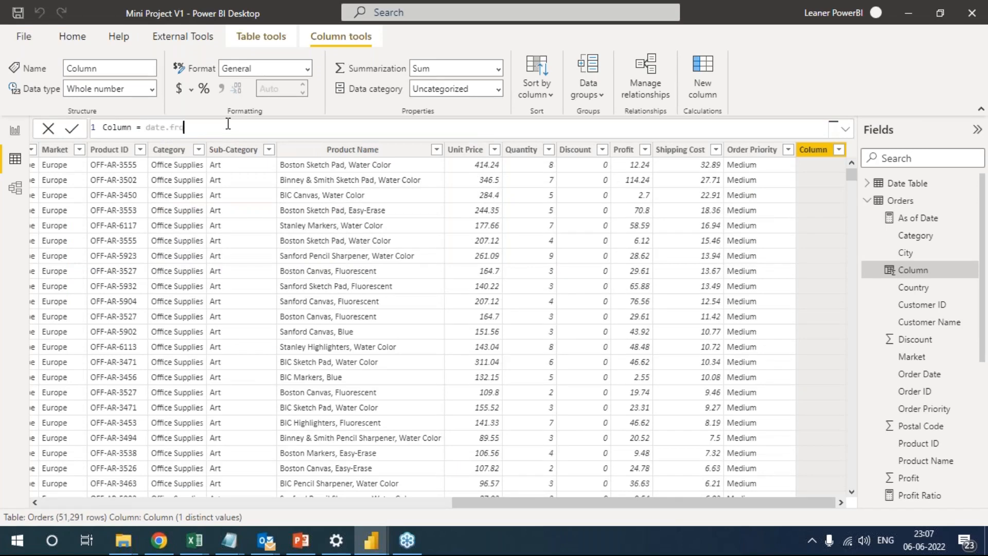
pyautogui.press('BackSpace')
pyautogui.press('BackSpace')
pyautogui.press('BackSpace')
pyautogui.press('BackSpace')
pyautogui.press('BackSpace')
pyautogui.press('BackSpace')
pyautogui.press('BackSpace')
pyautogui.press('BackSpace')
pyautogui.press('BackSpace')
pyautogui.press('BackSpace')
pyautogui.press('BackSpace')
pyautogui.press('BackSpace')
pyautogui.press('Return')
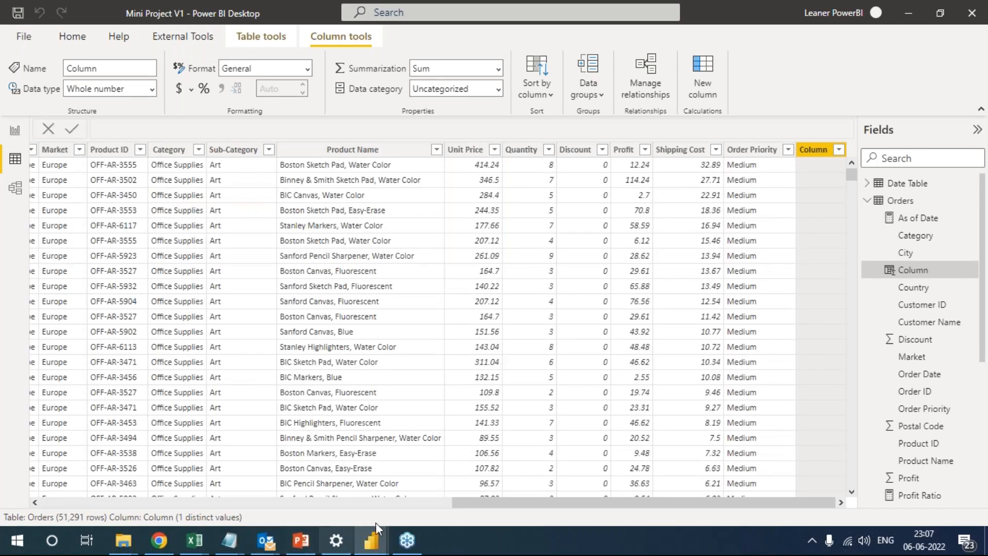
# Switch to Power Query Editor and start a custom column in the Date Table query, ready for its formula.
pyautogui.moveTo(363, 551)
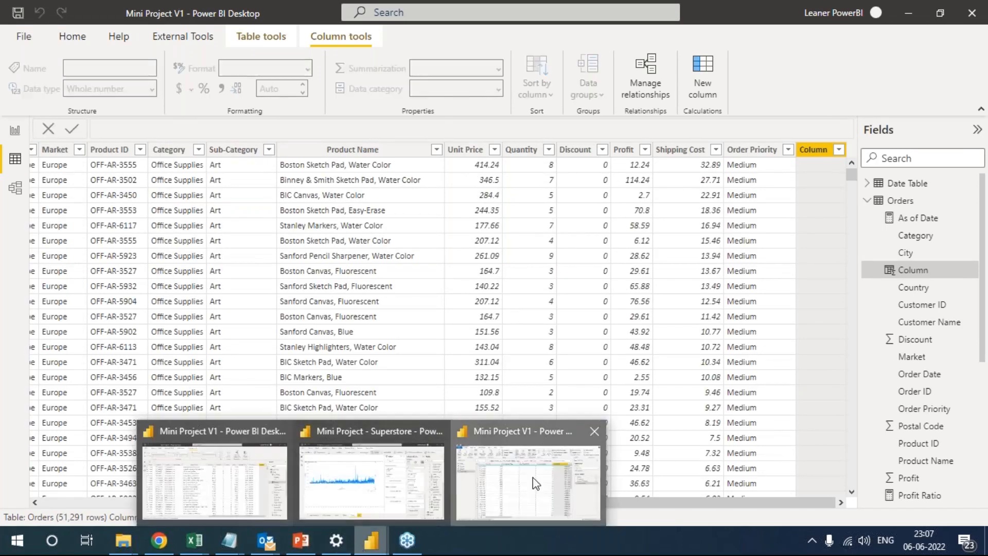
pyautogui.click(533, 477)
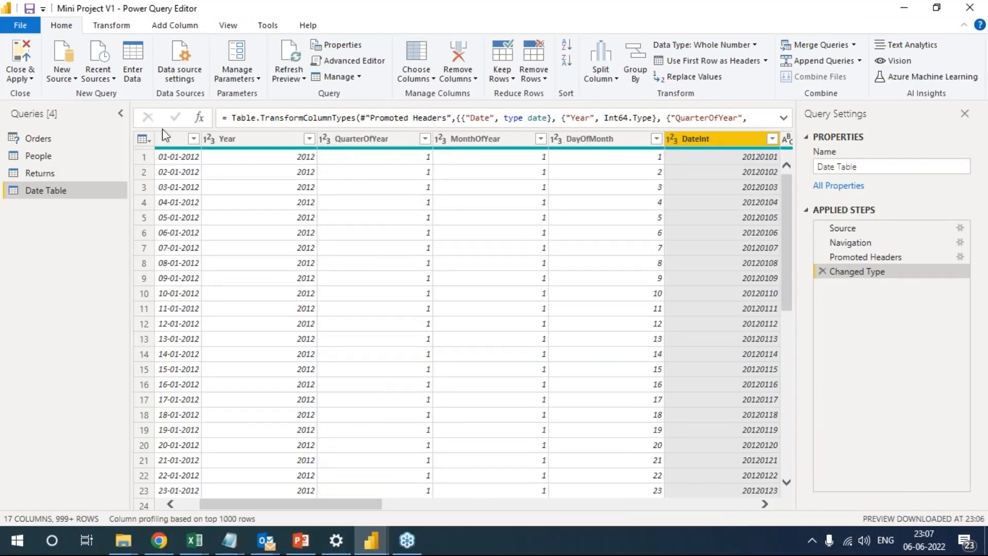
pyautogui.click(108, 26)
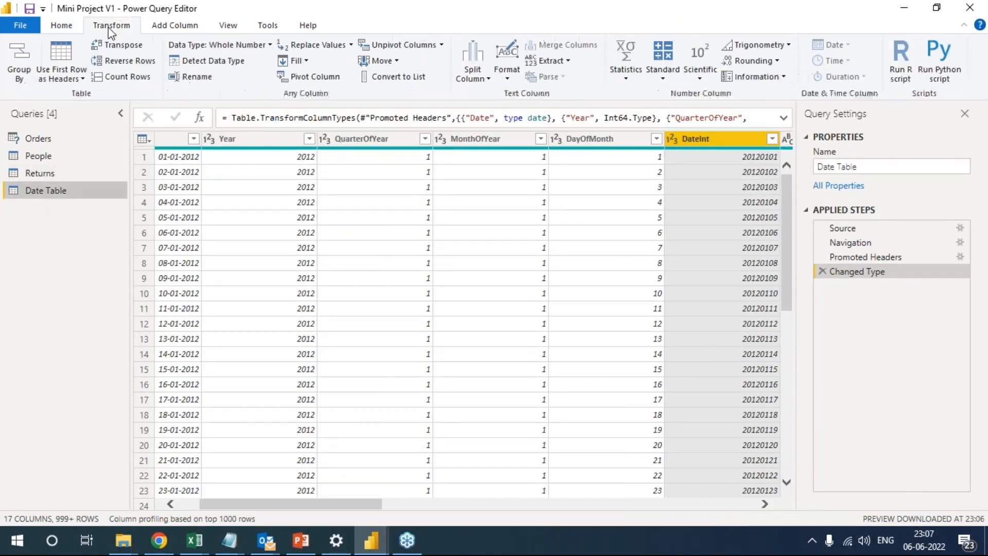
pyautogui.click(173, 27)
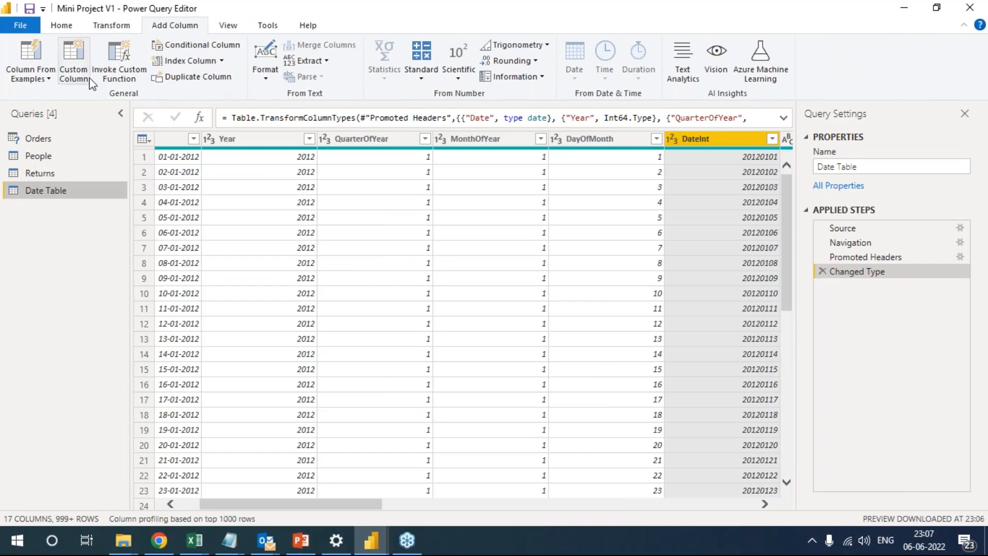
pyautogui.click(73, 76)
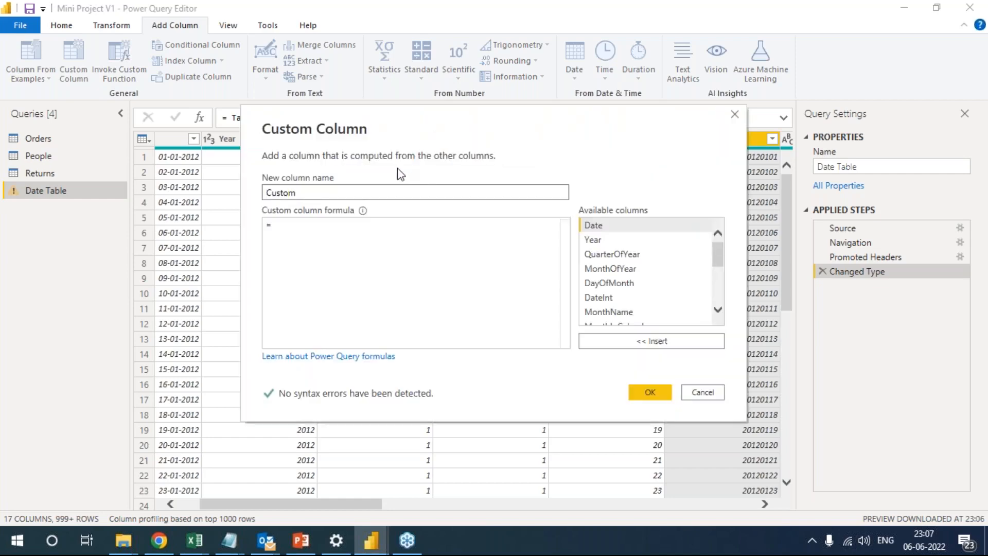
pyautogui.click(309, 226)
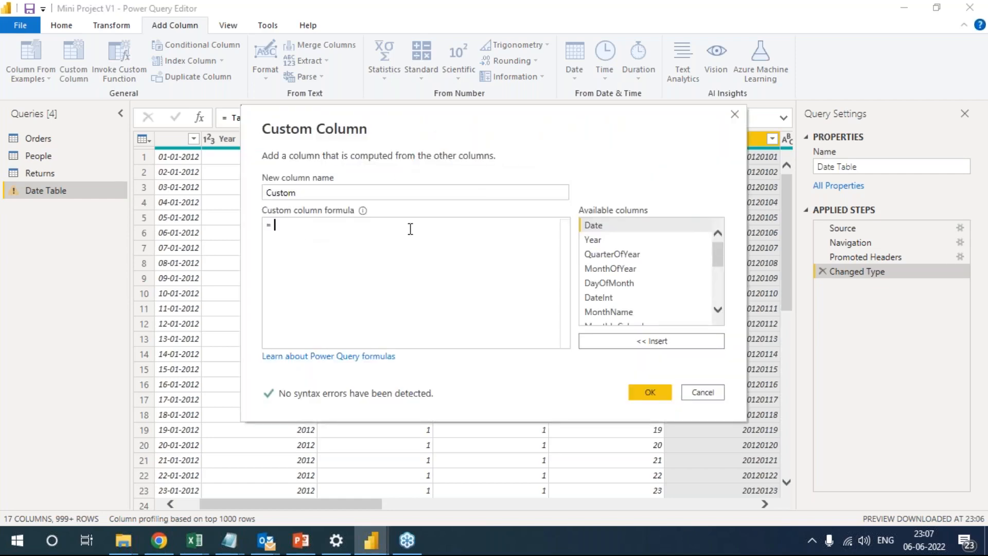
# Recheck the function in the Case Study PDF and begin the custom column formula with "date.".
pyautogui.hotkey('alt', 'Tab')
pyautogui.press('Tab')
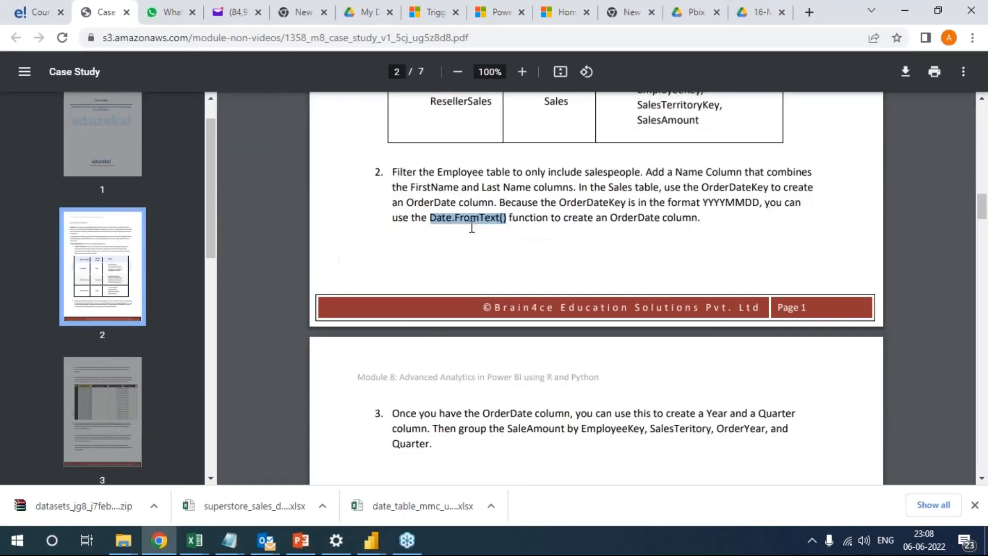
pyautogui.hotkey('alt', 'Tab')
pyautogui.write('Date.FromText()')
pyautogui.press('Left')
pyautogui.click(329, 194)
pyautogui.moveTo(360, 231); pyautogui.dragTo(241, 229)
pyautogui.press('BackSpace')
pyautogui.write('date.')
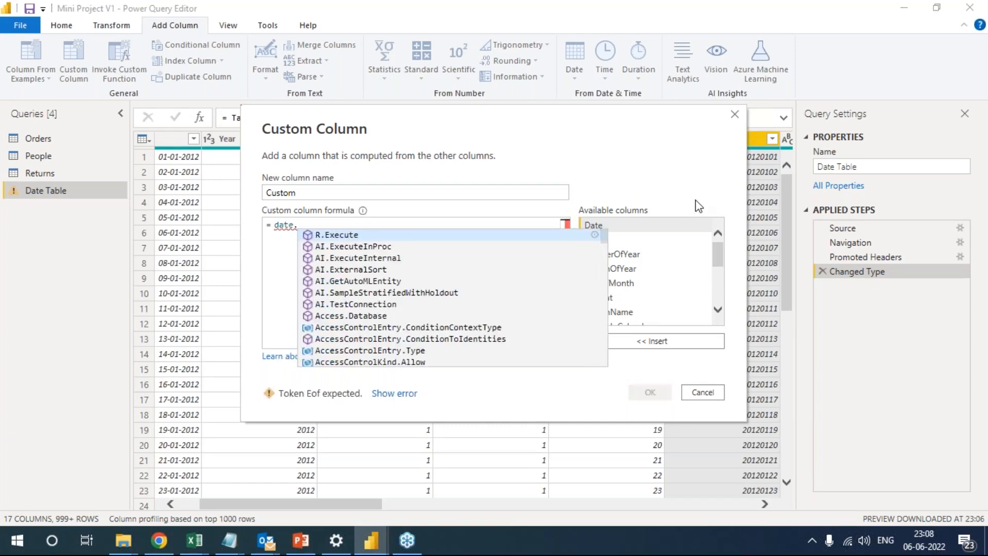
# Complete the custom column formula with the suggested Date.FromText function and move the Custom Column dialog slightly lower.
pyautogui.hotkey('alt', 'Tab')
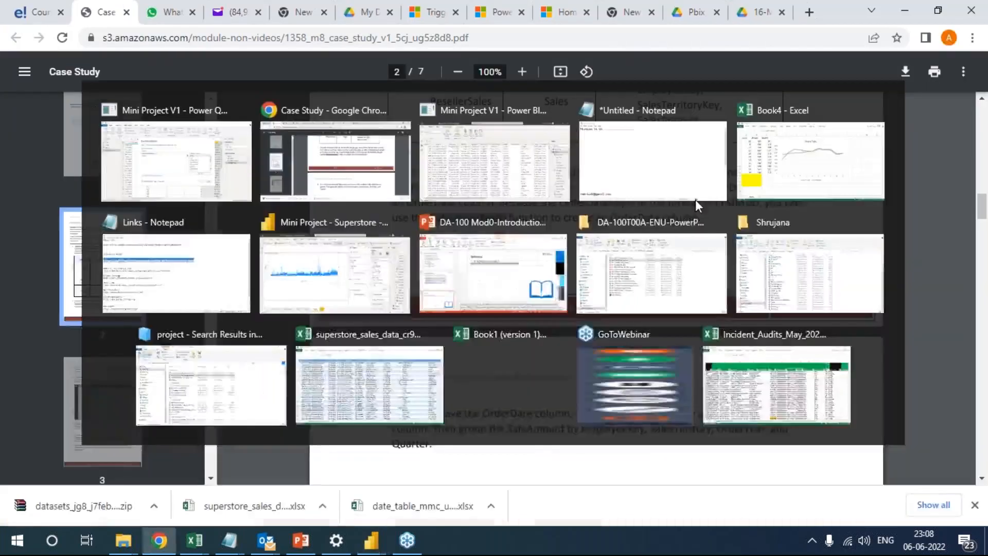
pyautogui.hotkey('alt', 'Tab')
pyautogui.click(345, 225)
pyautogui.write('fro')
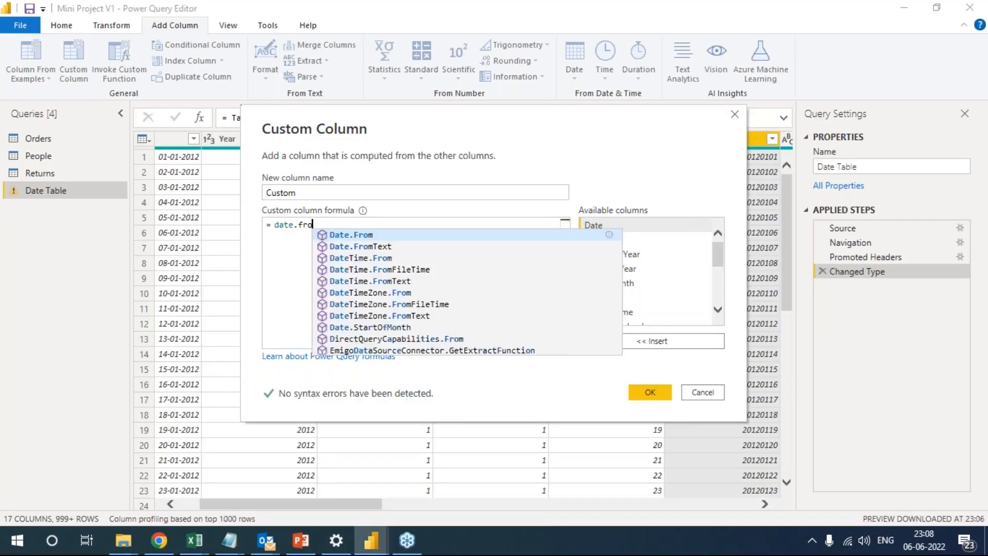
pyautogui.write('m')
pyautogui.press('Up')
pyautogui.press('Down')
pyautogui.press('Up')
pyautogui.press('Up')
pyautogui.press('Up')
pyautogui.press('Up')
pyautogui.press('Up')
pyautogui.press('Up')
pyautogui.press('Up')
pyautogui.press('Up')
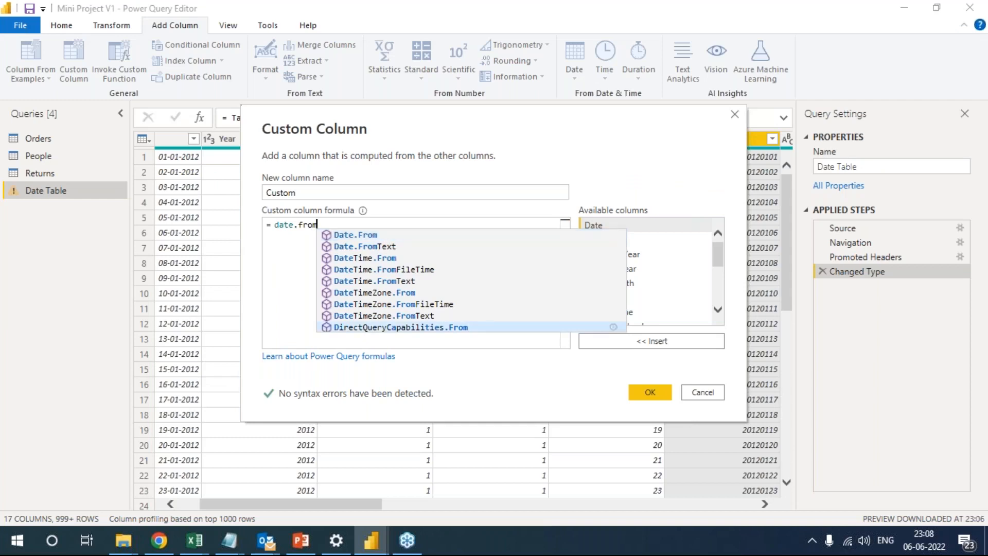
pyautogui.press('Tab')
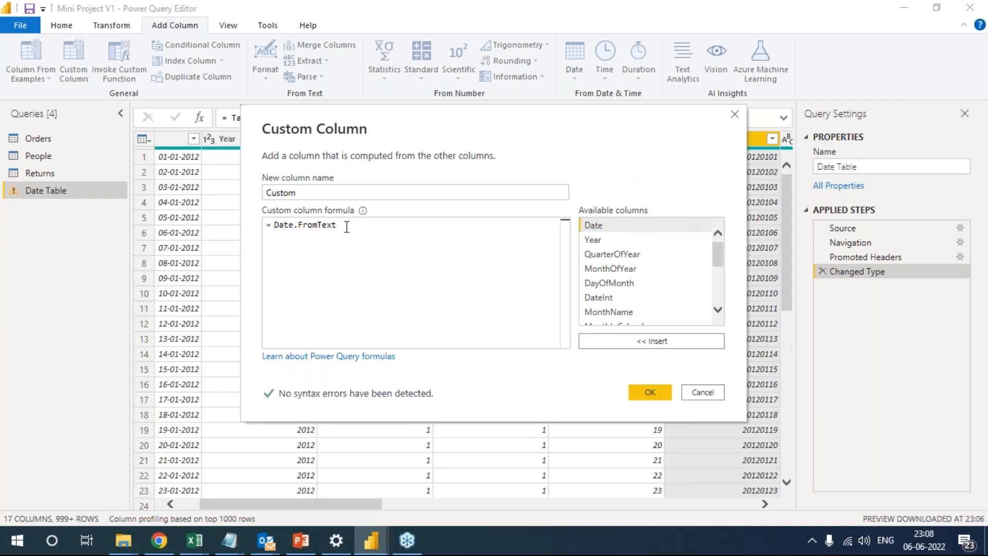
pyautogui.moveTo(482, 123); pyautogui.dragTo(489, 154)
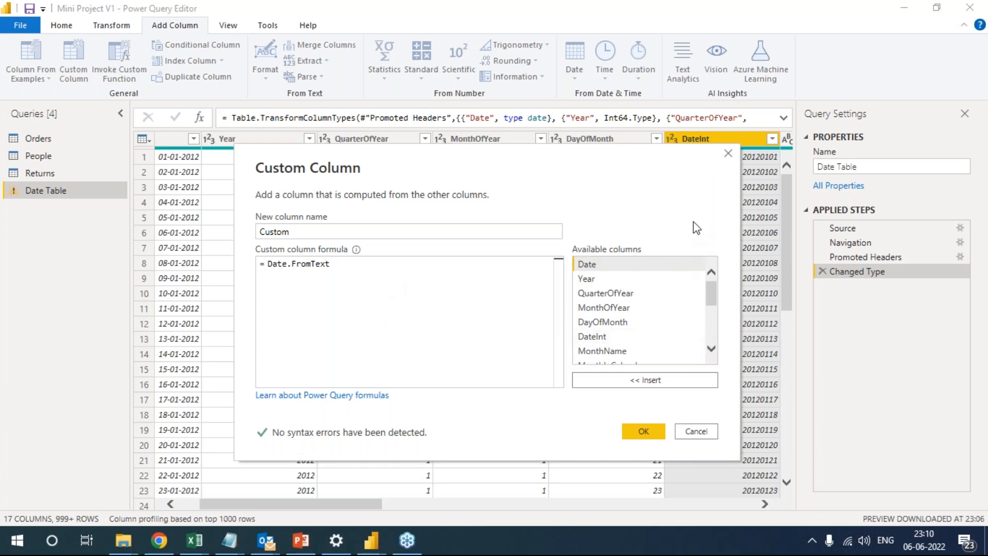
# Switch to the course page in Chrome and look at the Project and Datasets items of the Certification Project.
pyautogui.click(159, 540)
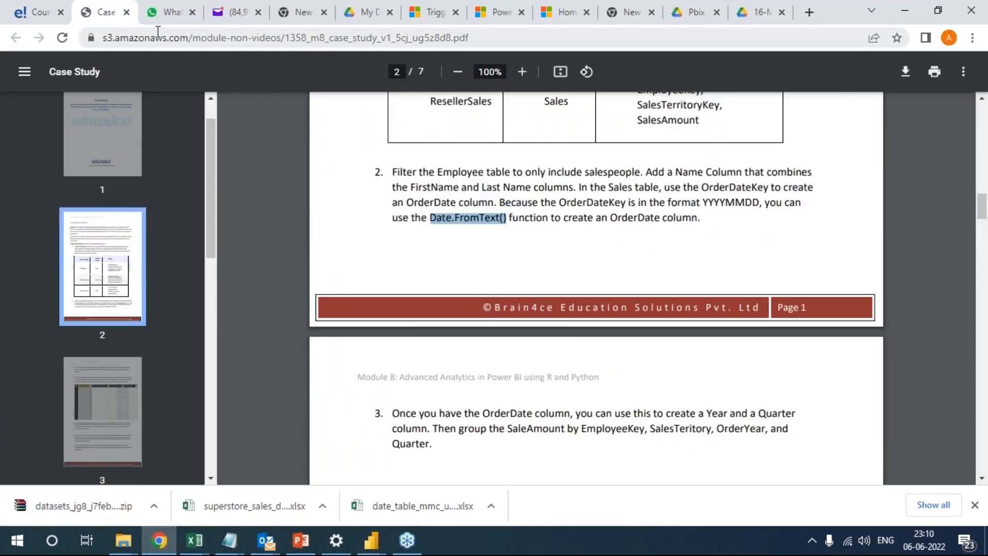
pyautogui.click(37, 12)
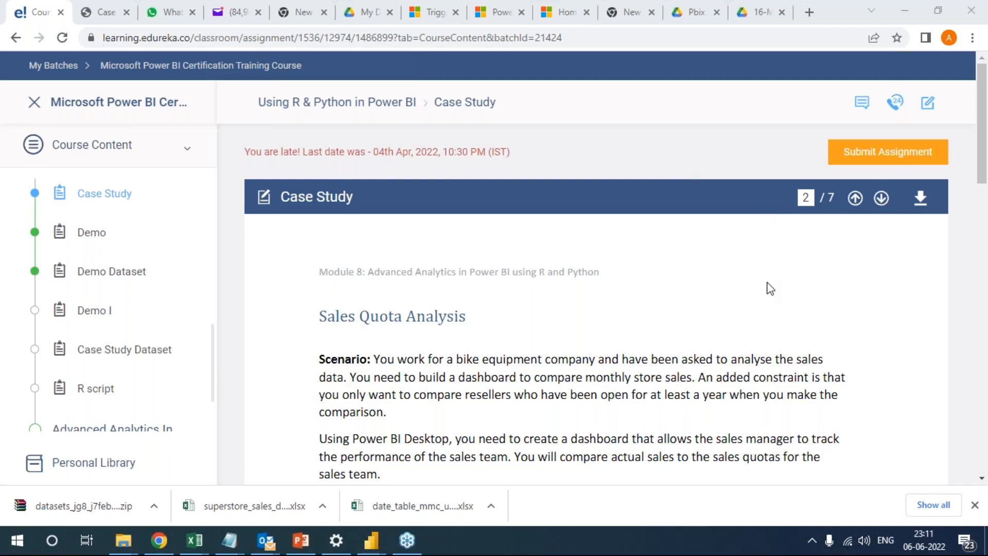
pyautogui.scroll(-5, 126, 406)
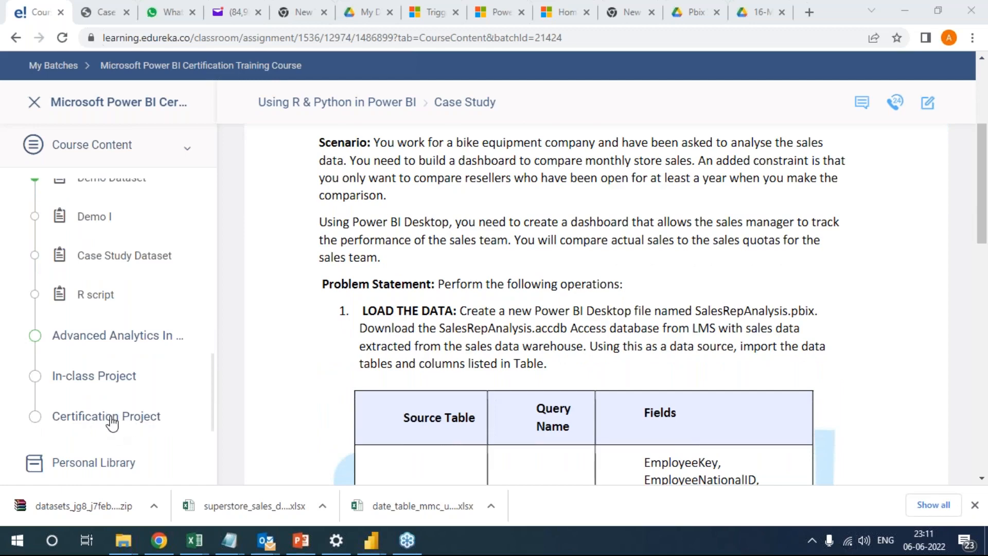
pyautogui.click(104, 418)
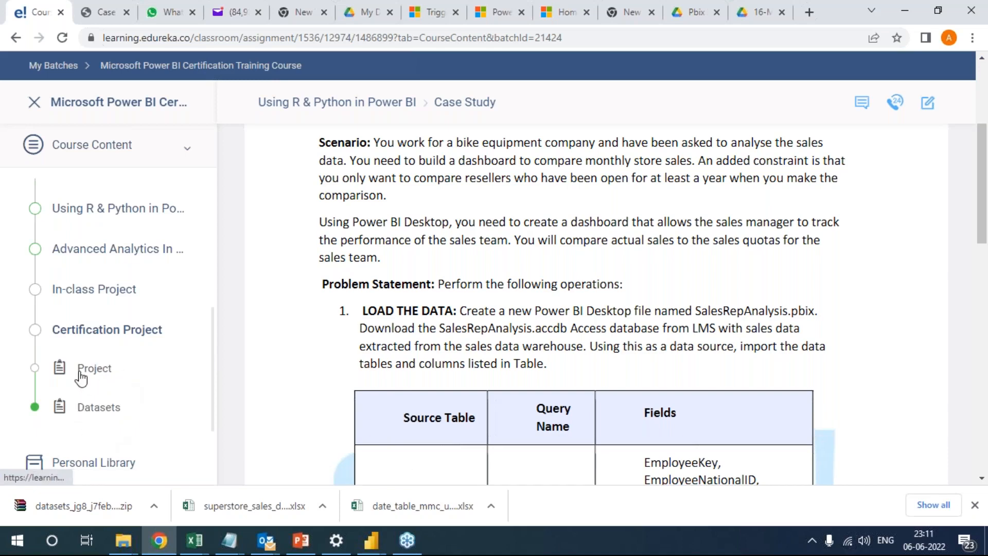
pyautogui.scroll(2, 119, 337)
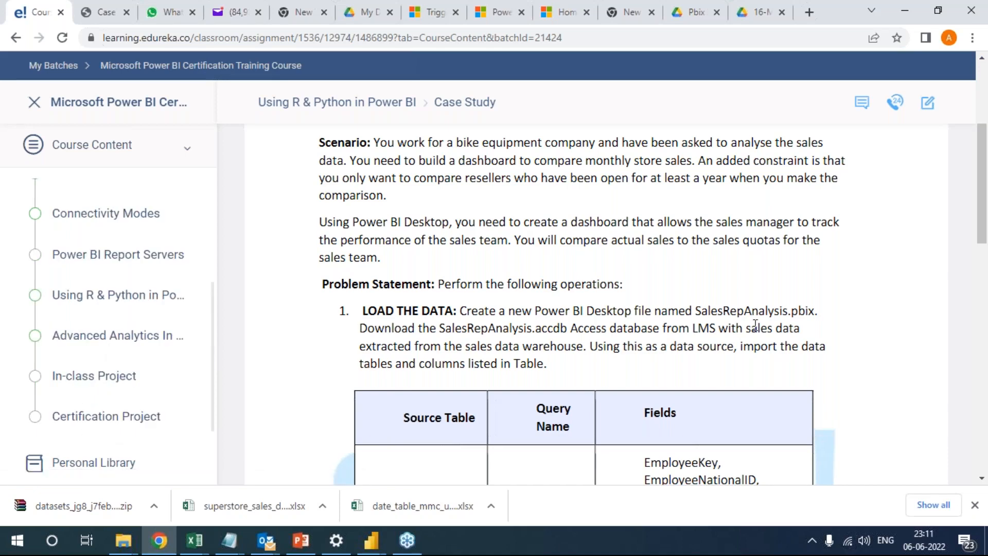
# Switch to the Mini Project V1 Power Query Editor and discard the unfinished custom column in the Date Table query.
pyautogui.scroll(4, 860, 294)
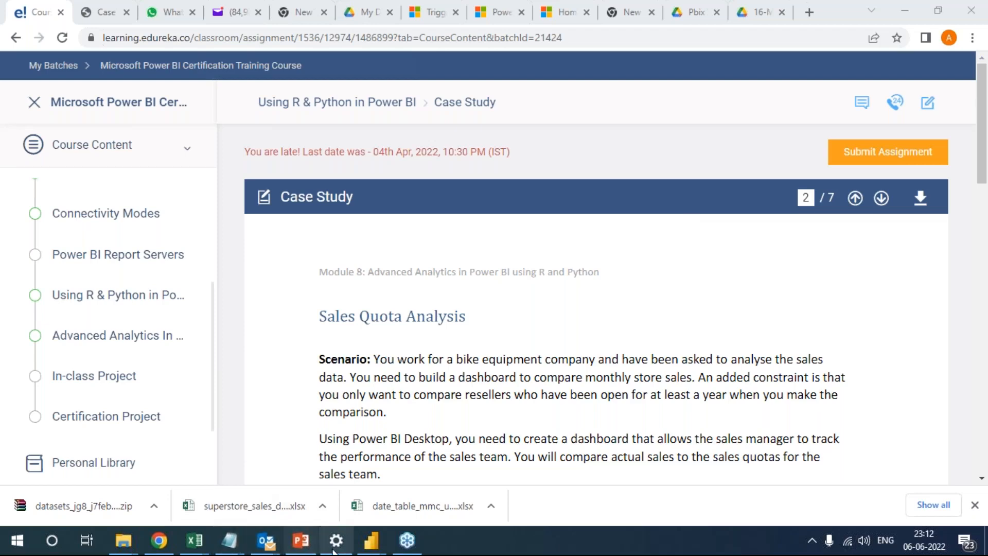
pyautogui.moveTo(373, 545)
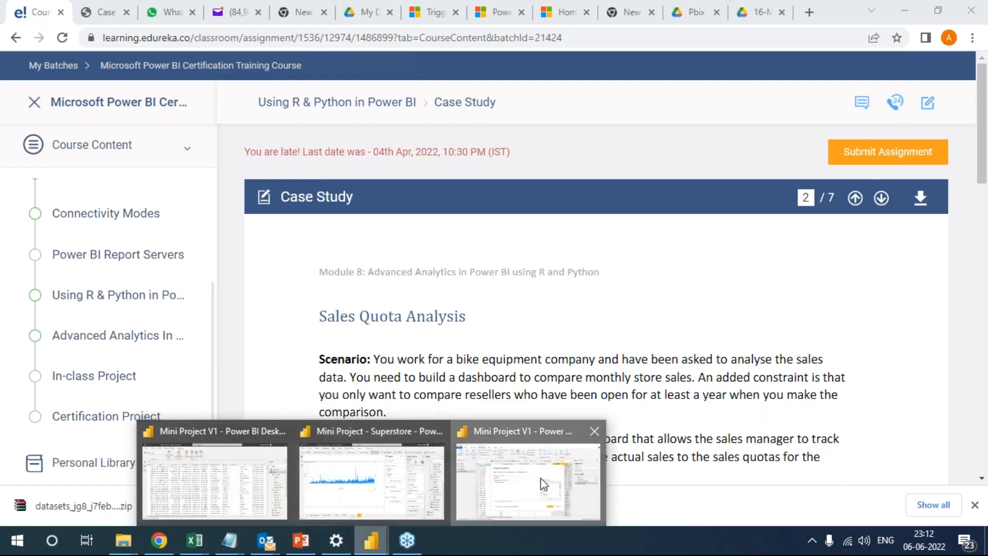
pyautogui.click(587, 501)
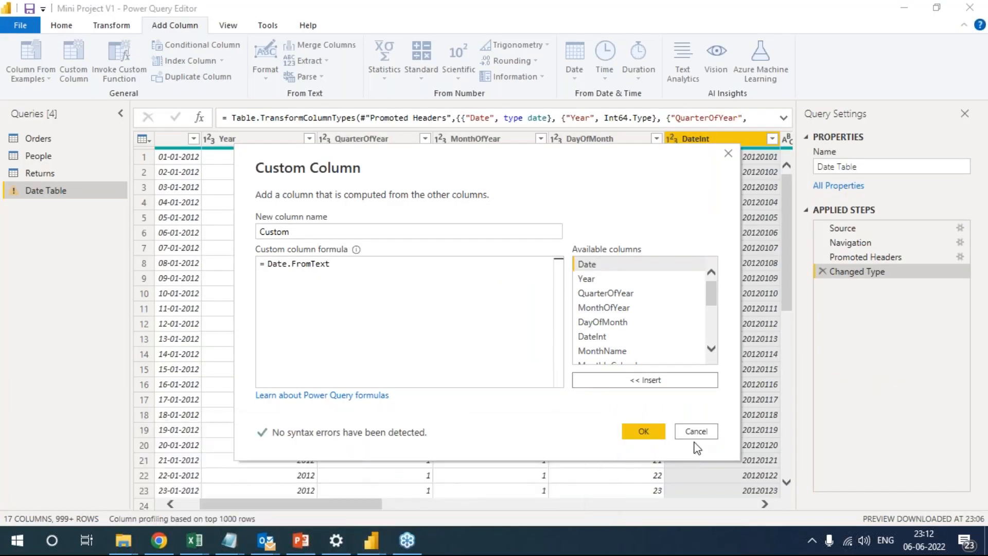
pyautogui.click(695, 431)
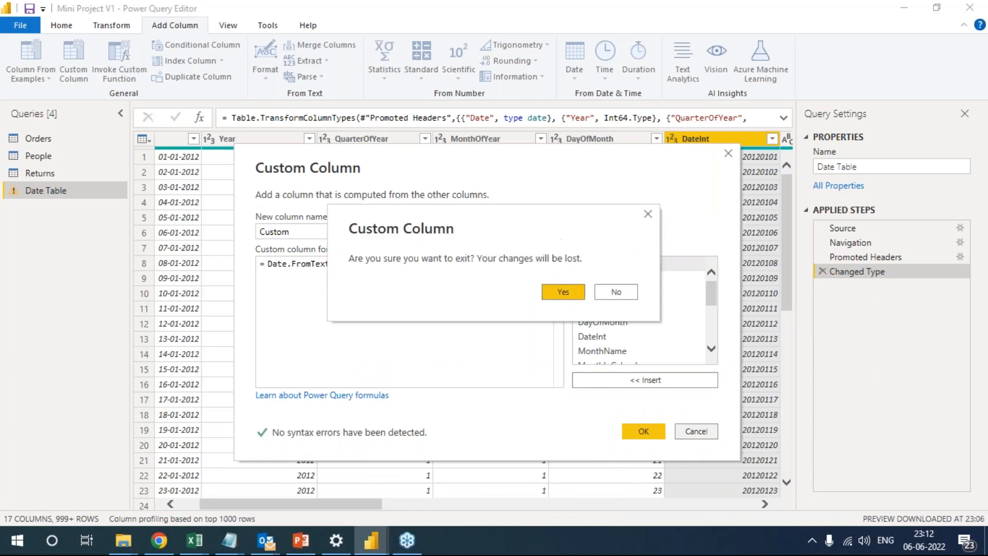
pyautogui.click(628, 292)
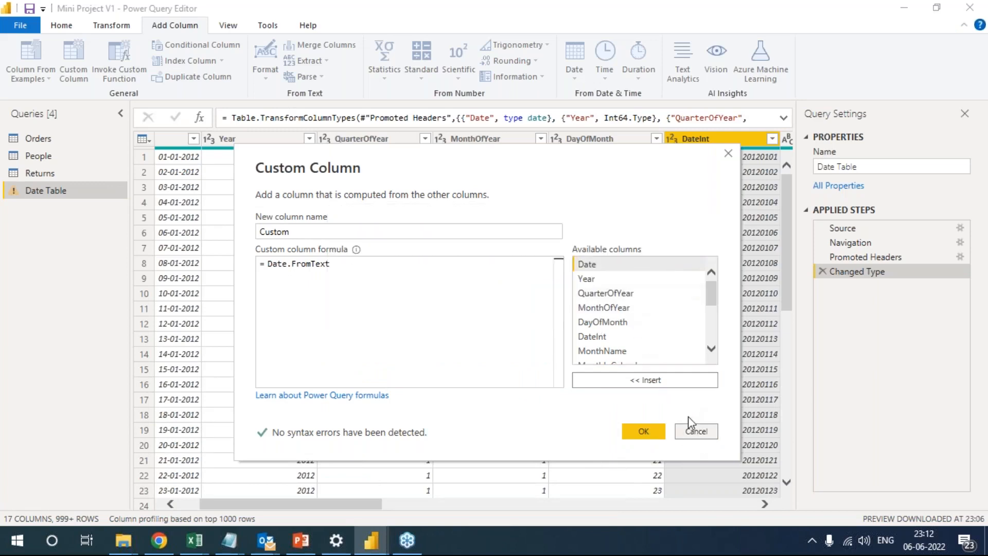
pyautogui.click(696, 432)
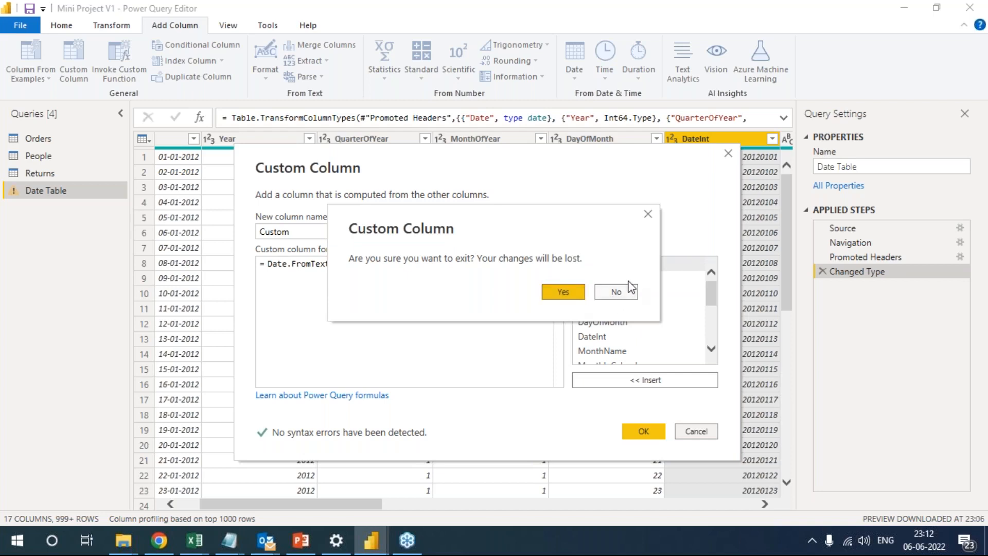
pyautogui.click(563, 292)
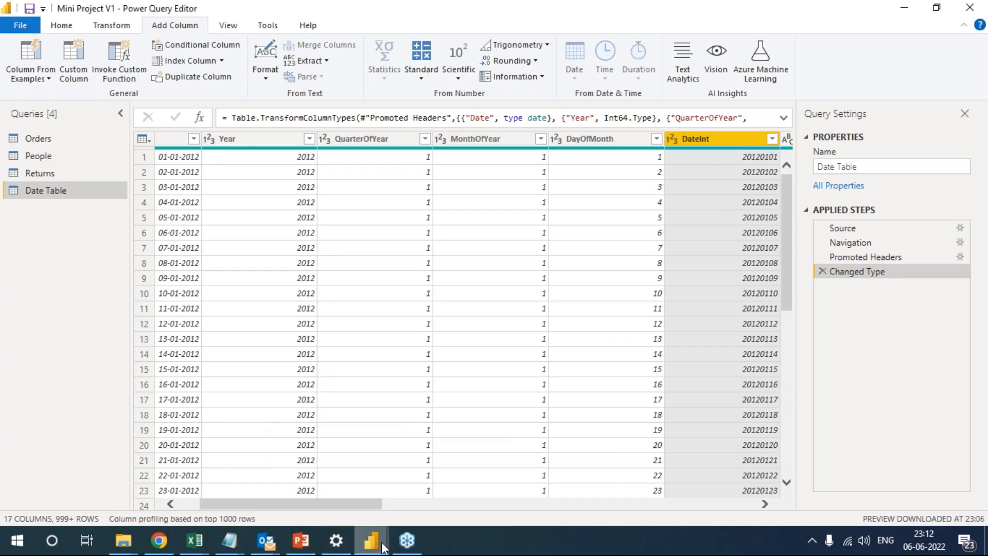
# Switch to the Mini Project - Superstore report and place a small blank button below the Total Sales chart on Page 3.
pyautogui.moveTo(384, 547)
pyautogui.click(312, 498)
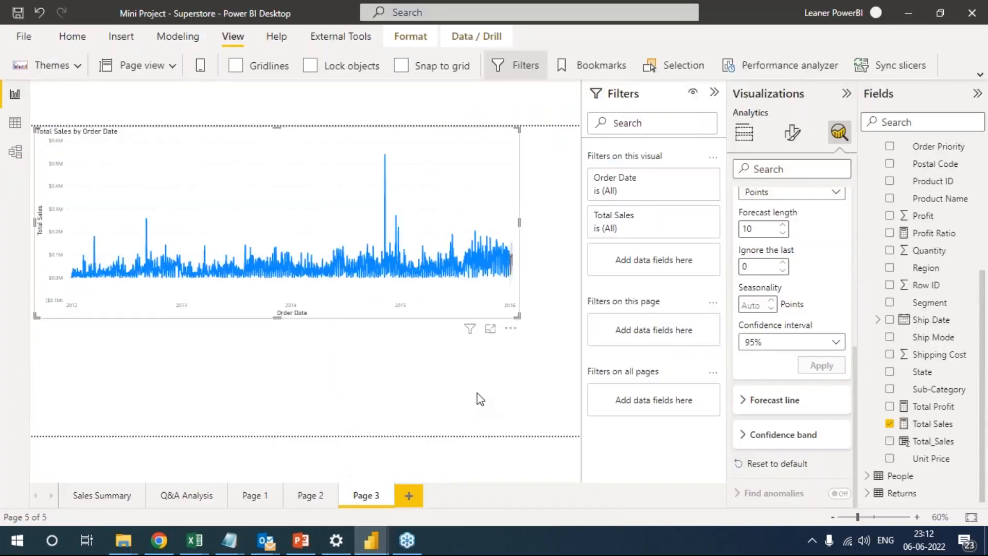
pyautogui.click(481, 401)
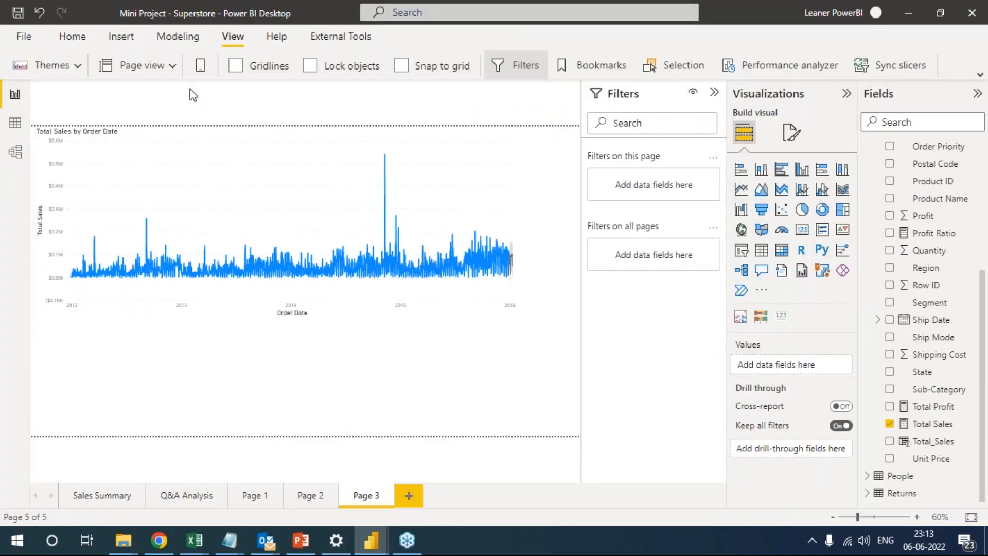
pyautogui.click(121, 37)
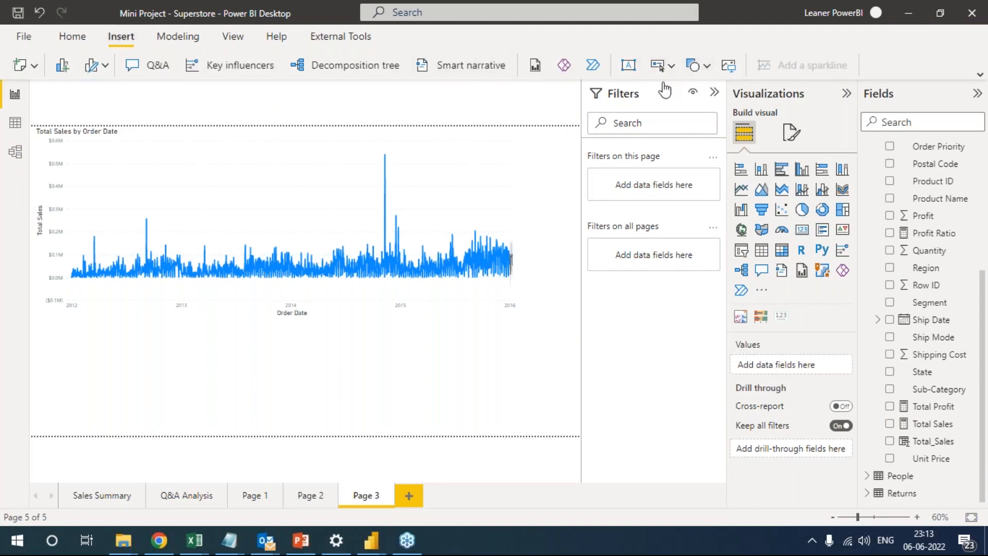
pyautogui.click(661, 66)
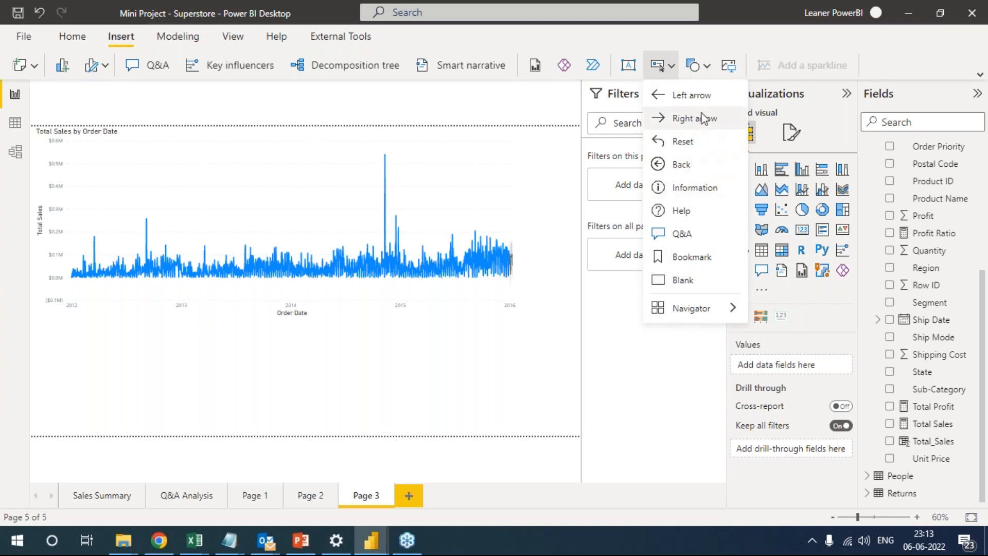
pyautogui.click(697, 281)
pyautogui.moveTo(63, 142); pyautogui.dragTo(137, 383)
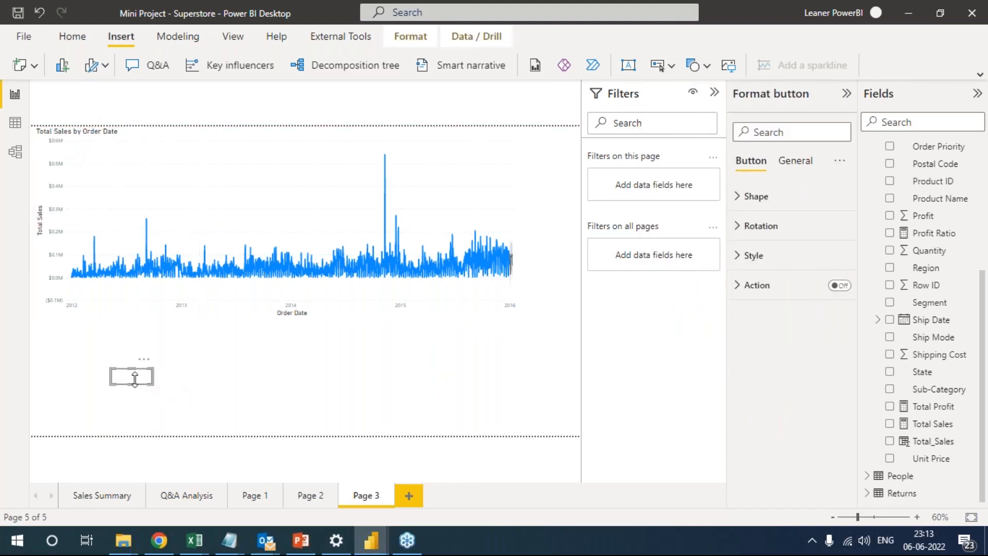
# Enable the blank button's action with type Page navigation, and look over the available destinations and action types without choosing a destination.
pyautogui.click(739, 284)
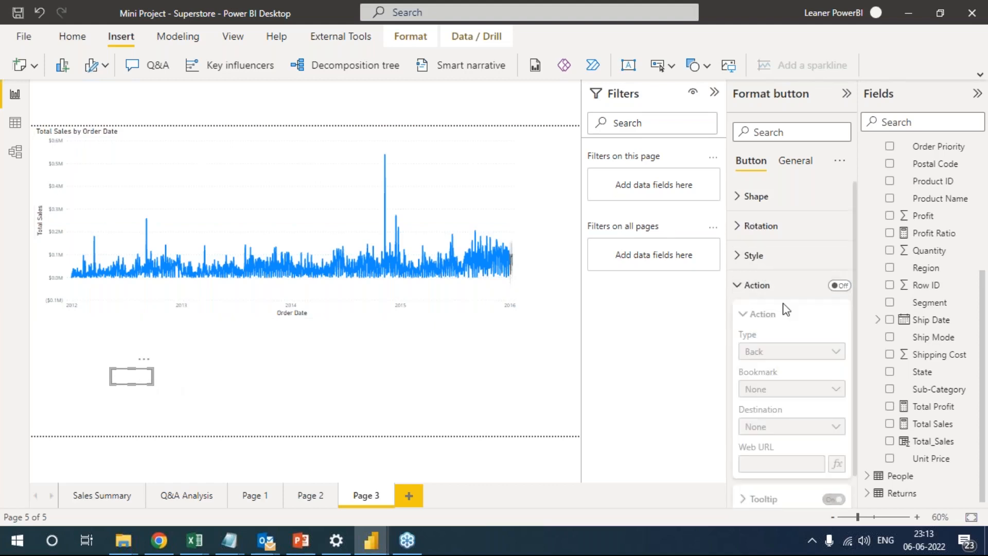
pyautogui.click(840, 285)
pyautogui.click(828, 354)
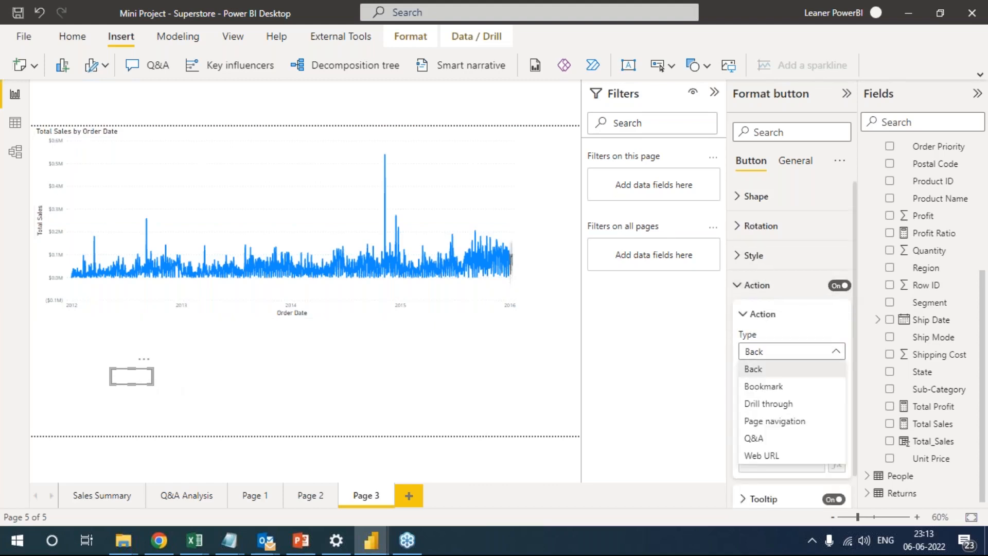
pyautogui.click(787, 422)
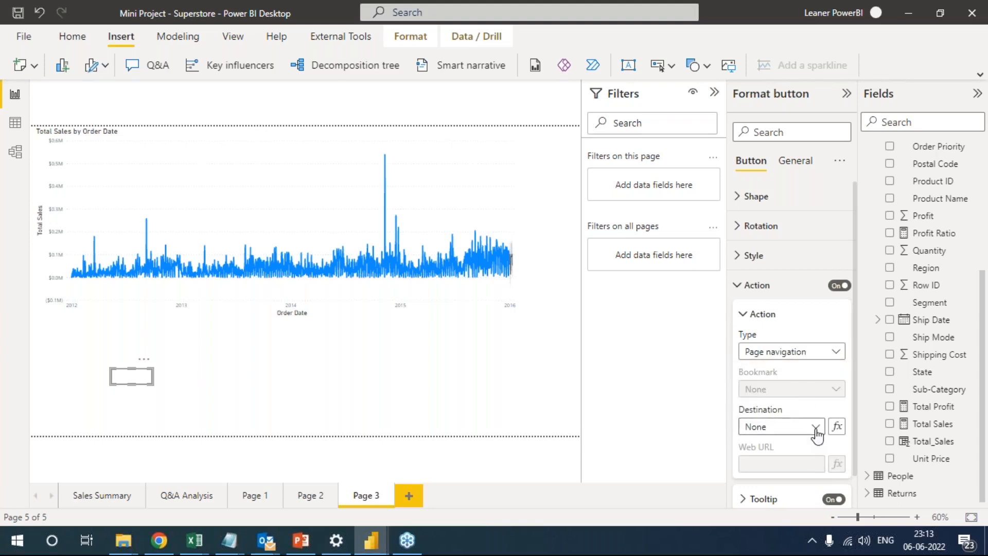
pyautogui.click(817, 426)
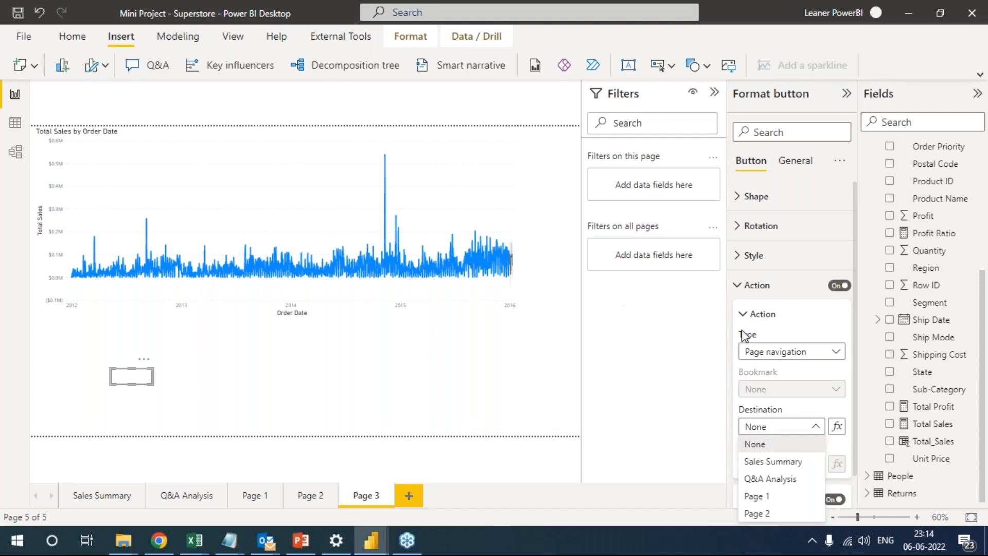
pyautogui.click(790, 354)
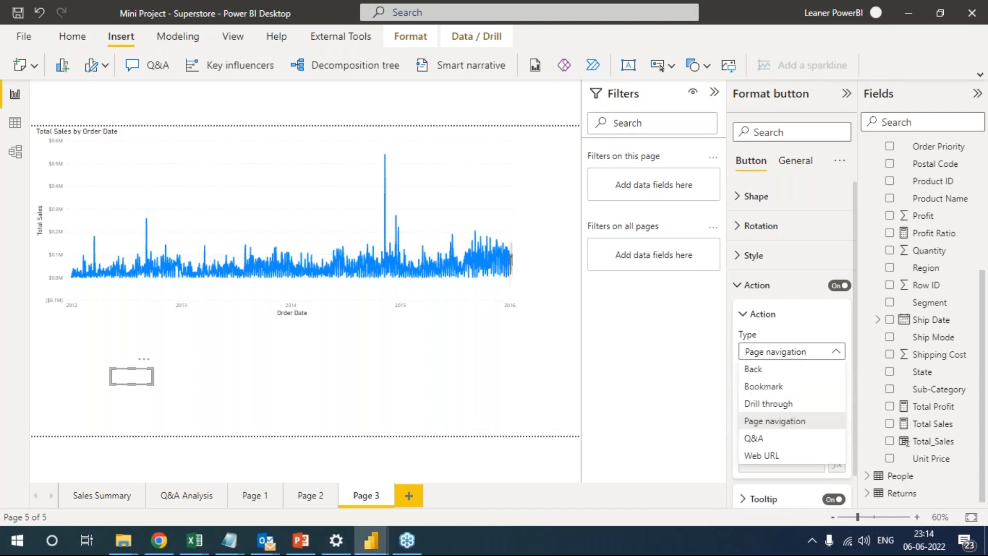
pyautogui.click(792, 353)
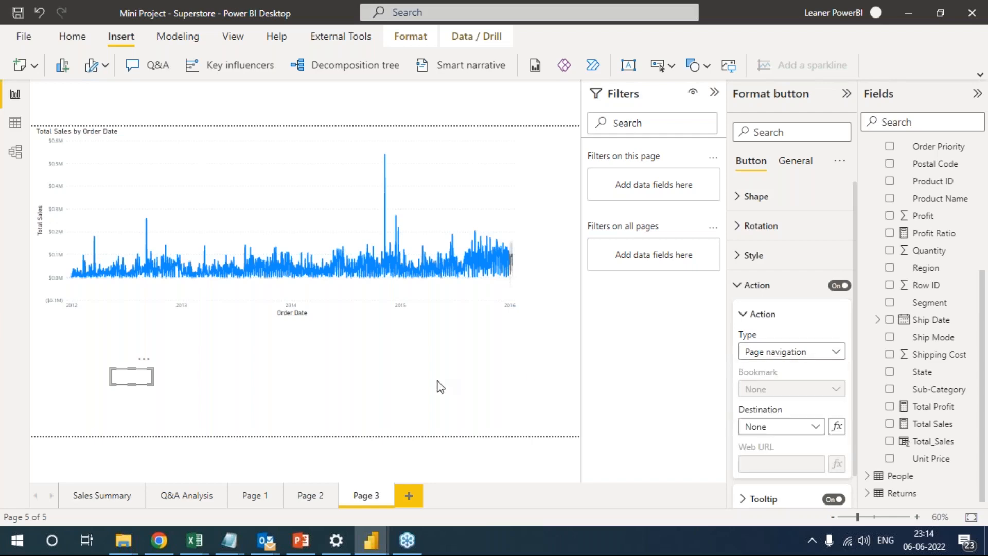
pyautogui.click(436, 377)
# Expand the collapsed ribbon to full size and look through the home, insert, modeling and view commands.
pyautogui.click(78, 28)
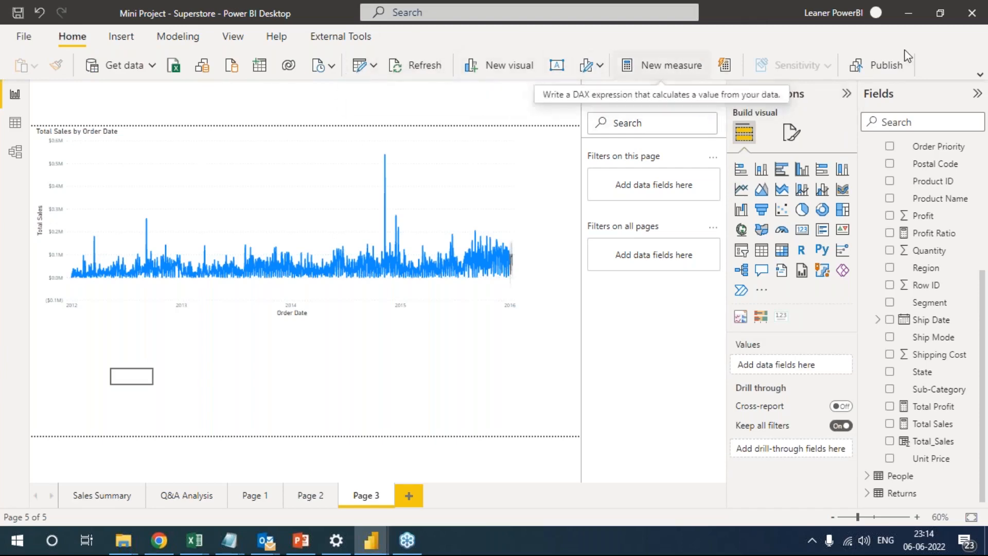
pyautogui.click(977, 77)
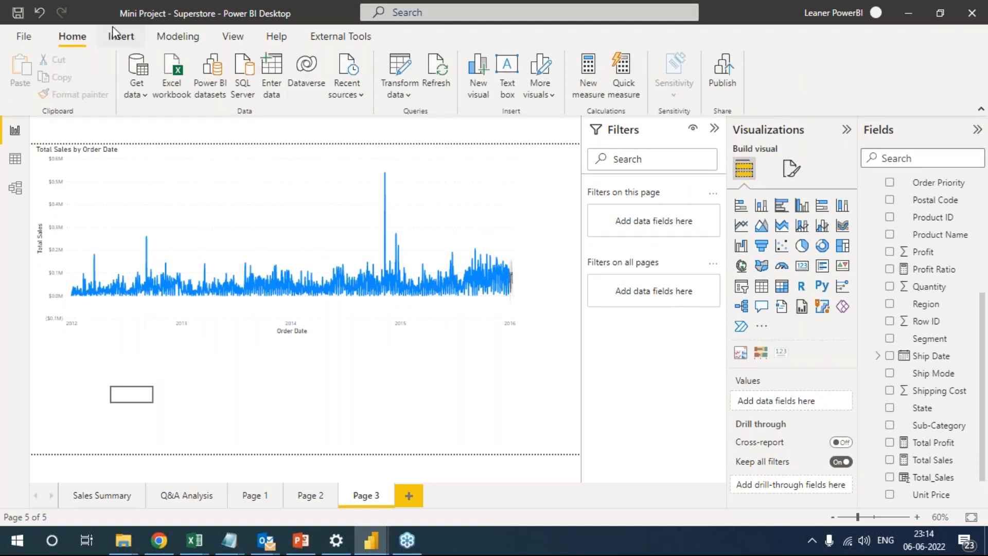
pyautogui.click(122, 40)
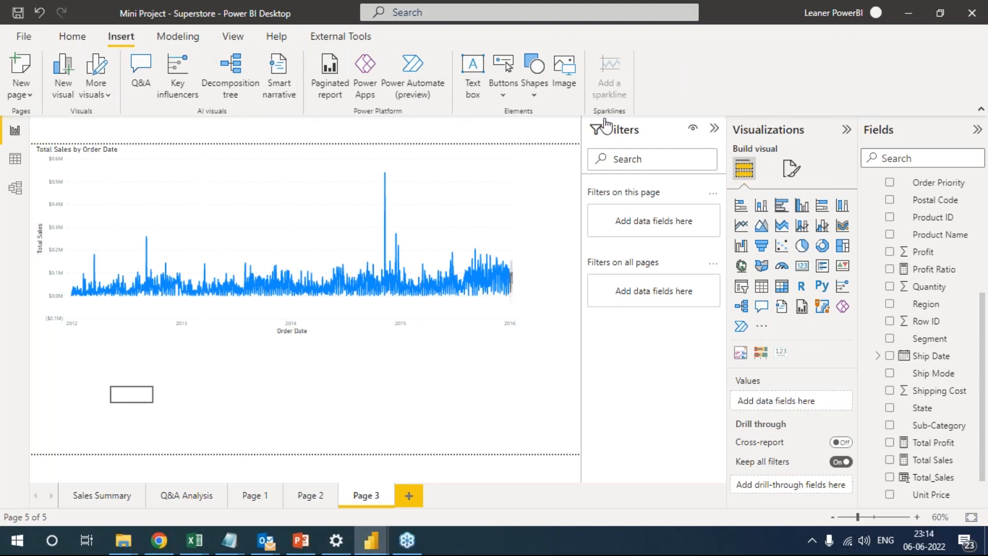
pyautogui.click(190, 42)
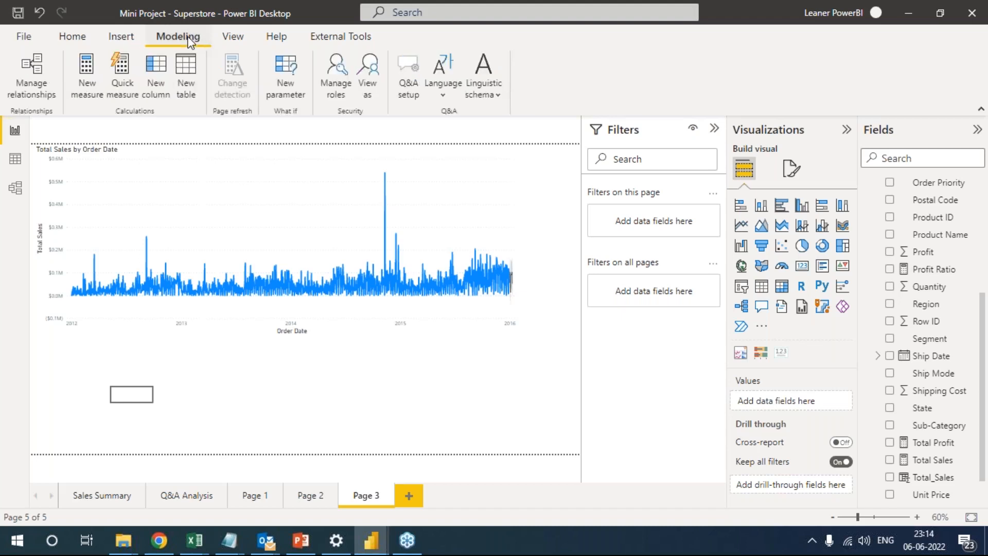
pyautogui.click(229, 38)
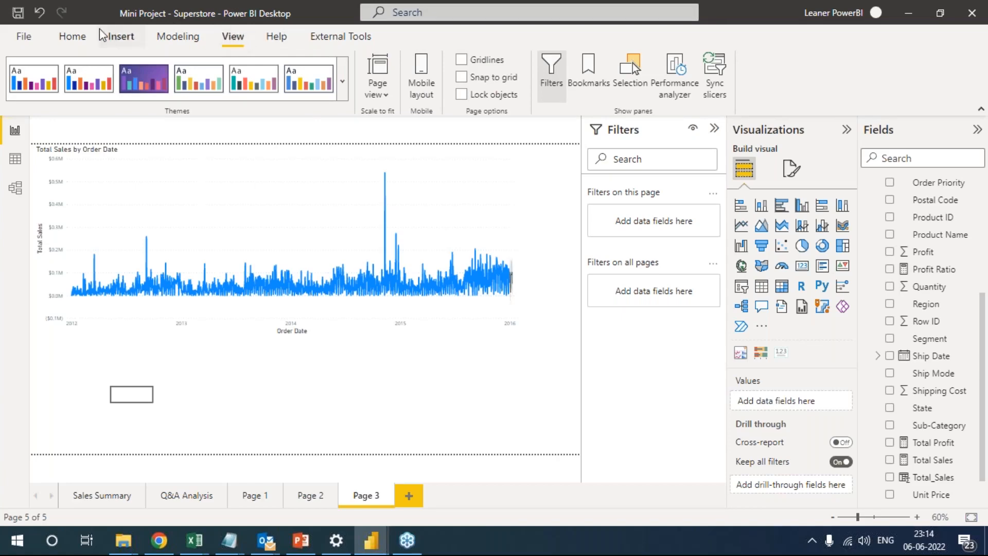
pyautogui.click(23, 42)
pyautogui.press('Escape')
pyautogui.click(72, 39)
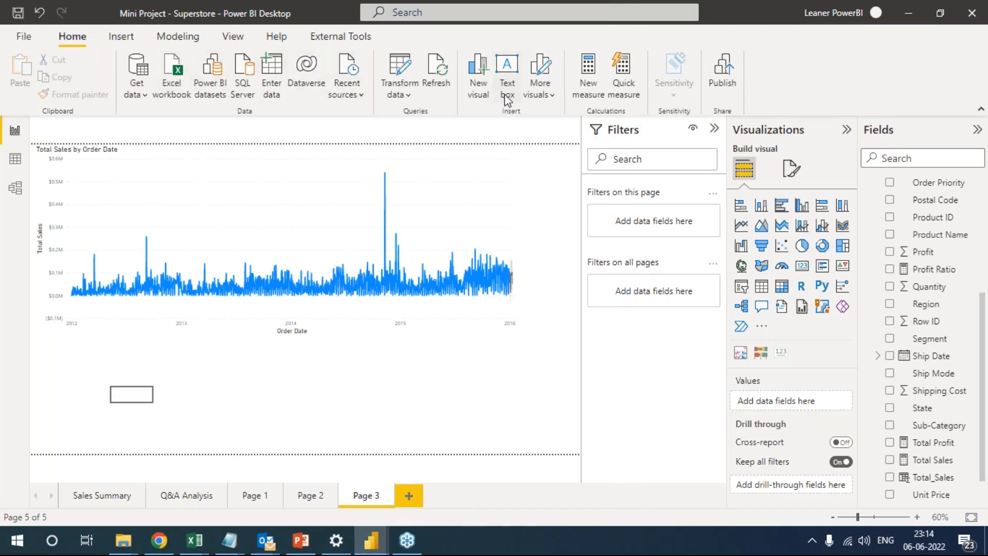
pyautogui.click(551, 96)
pyautogui.click(550, 97)
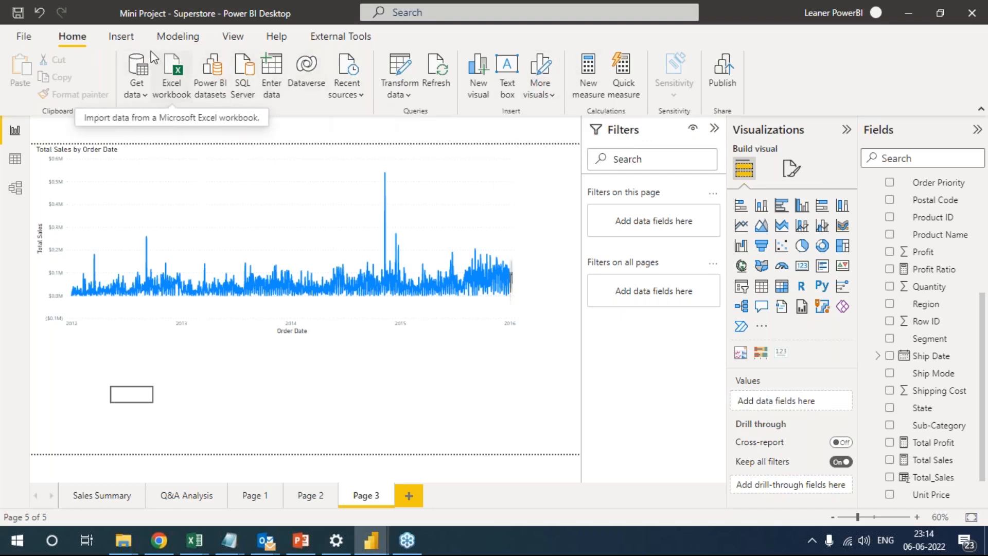
pyautogui.click(110, 41)
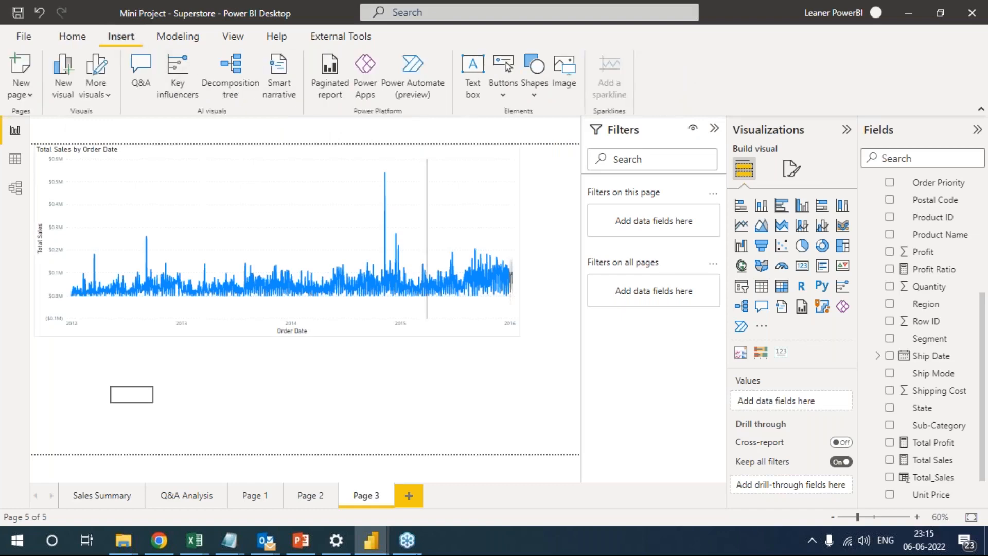
# Switch to the Case Study PDF in Chrome and review pages 3 to 6, covering the time period tables, model column renaming and table relationships.
pyautogui.click(159, 540)
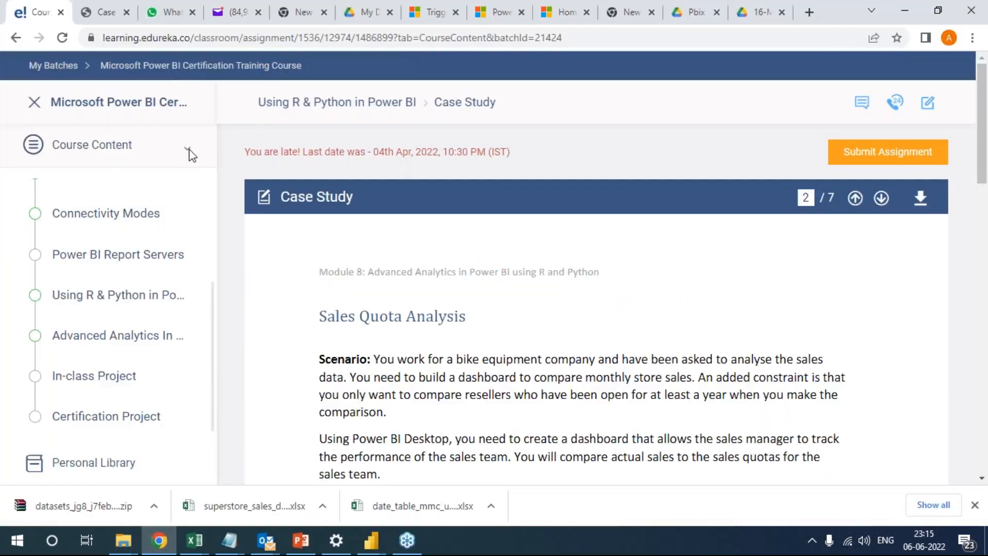
pyautogui.click(98, 13)
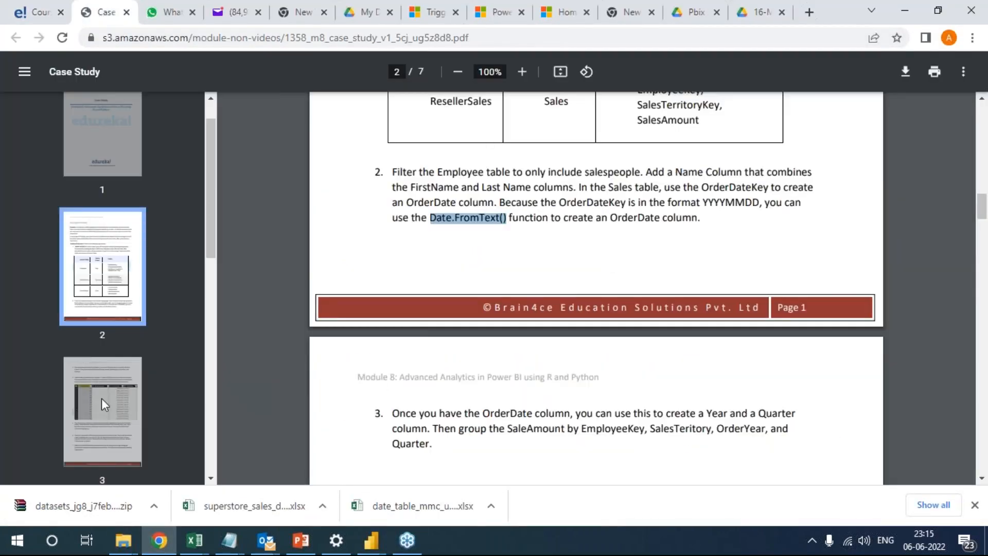
pyautogui.click(109, 412)
pyautogui.click(124, 409)
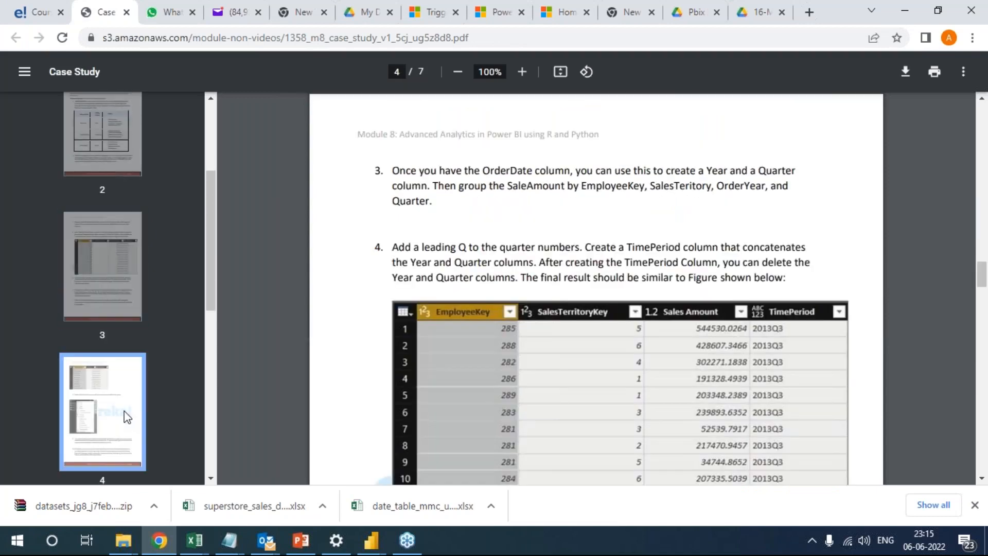
pyautogui.click(116, 396)
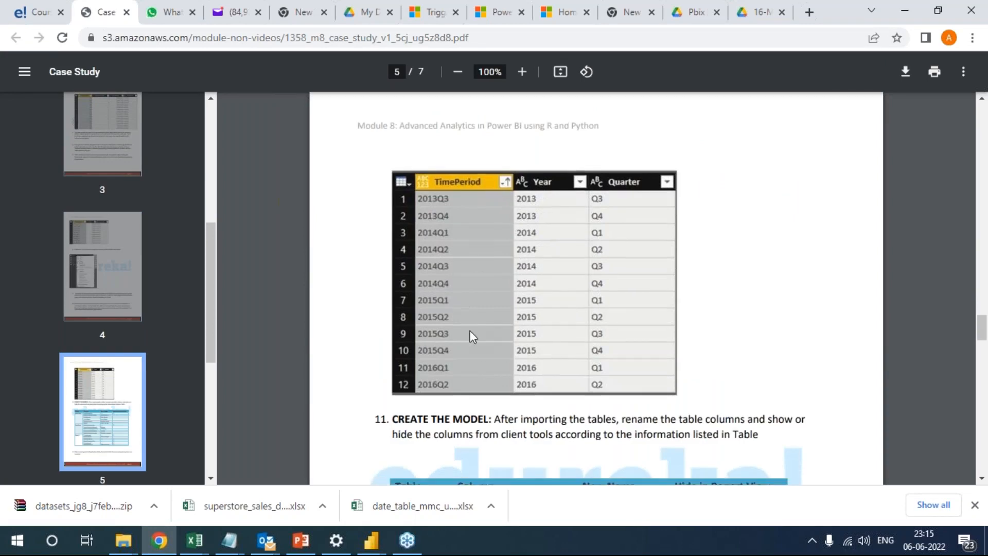
pyautogui.scroll(-2, 440, 290)
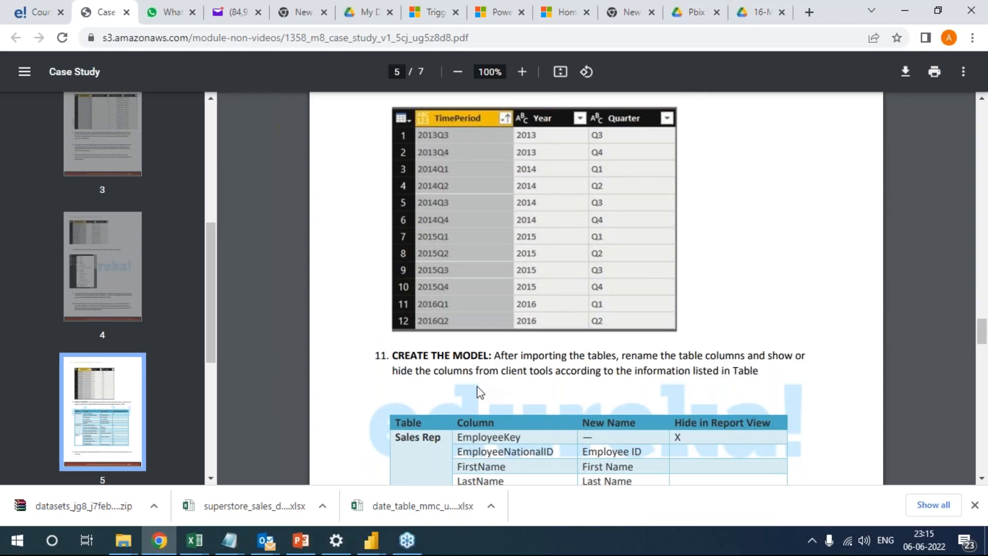
pyautogui.scroll(-2, 501, 397)
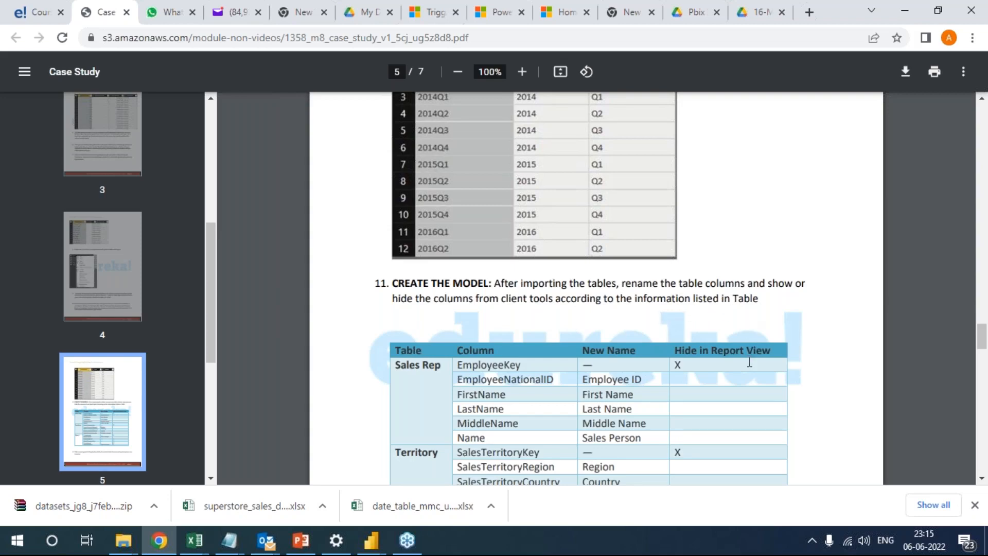
pyautogui.scroll(-3, 749, 330)
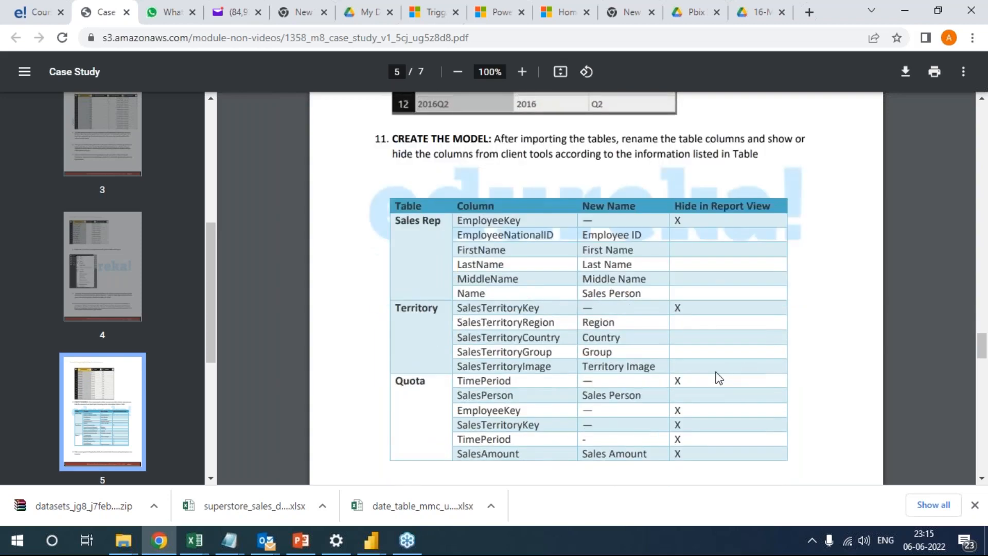
pyautogui.scroll(-4, 717, 376)
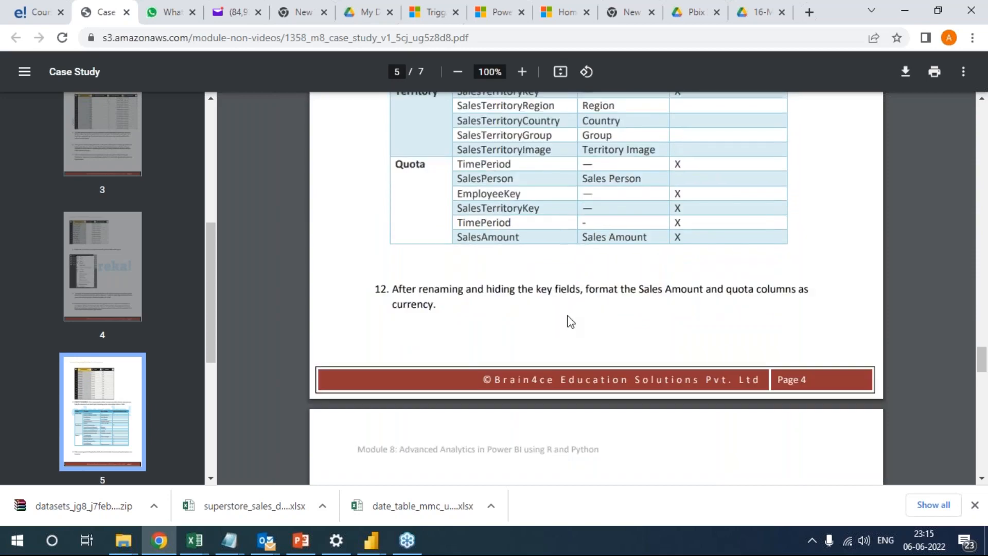
pyautogui.scroll(-8, 754, 308)
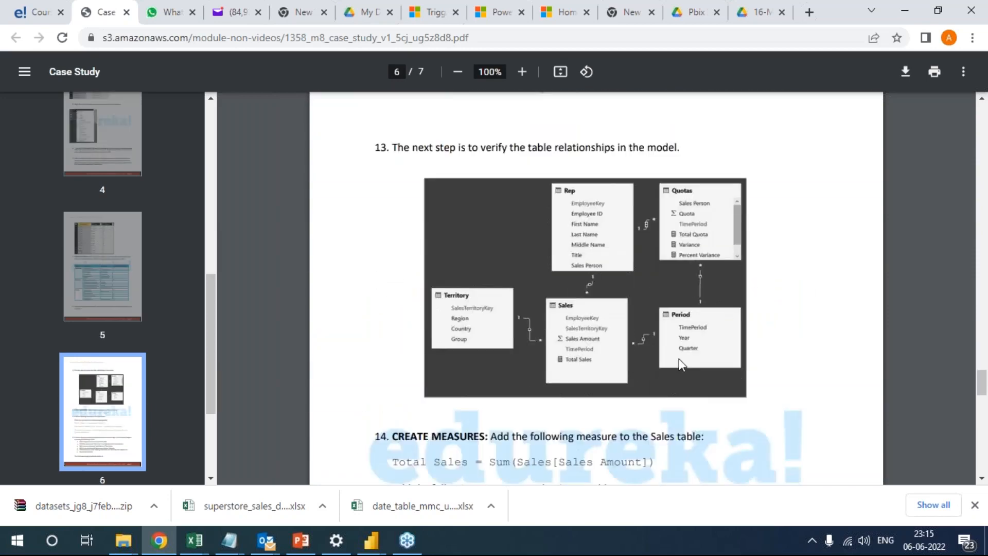
# Switch to the Mini Project V1 Power Query Editor and open the Orders query.
pyautogui.hotkey('alt', 'Tab')
pyautogui.hotkey('alt', 'Tab')
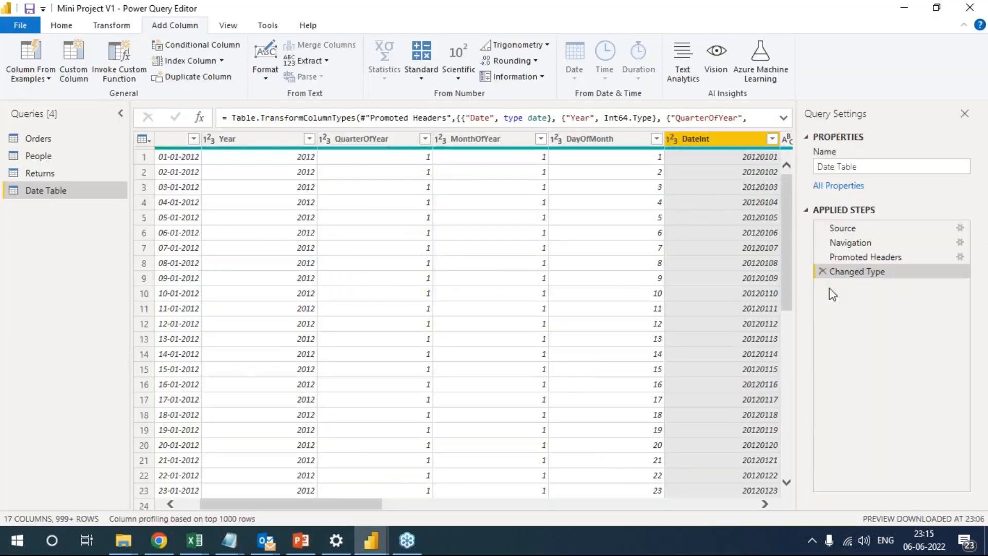
pyautogui.click(50, 141)
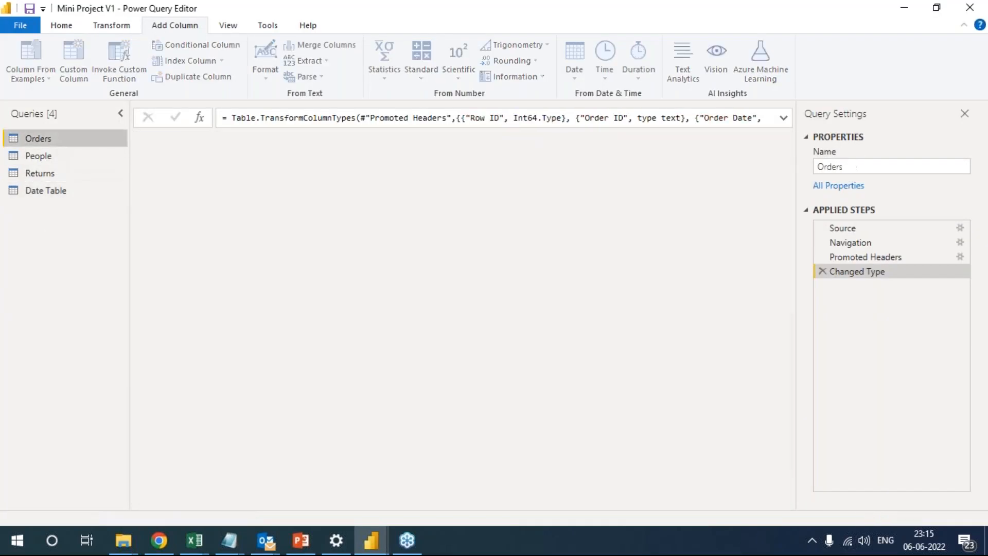
# Return to the Case Study PDF in Chrome and look over the time period and column renaming tables on page 5.
pyautogui.hotkey('alt', 'Tab')
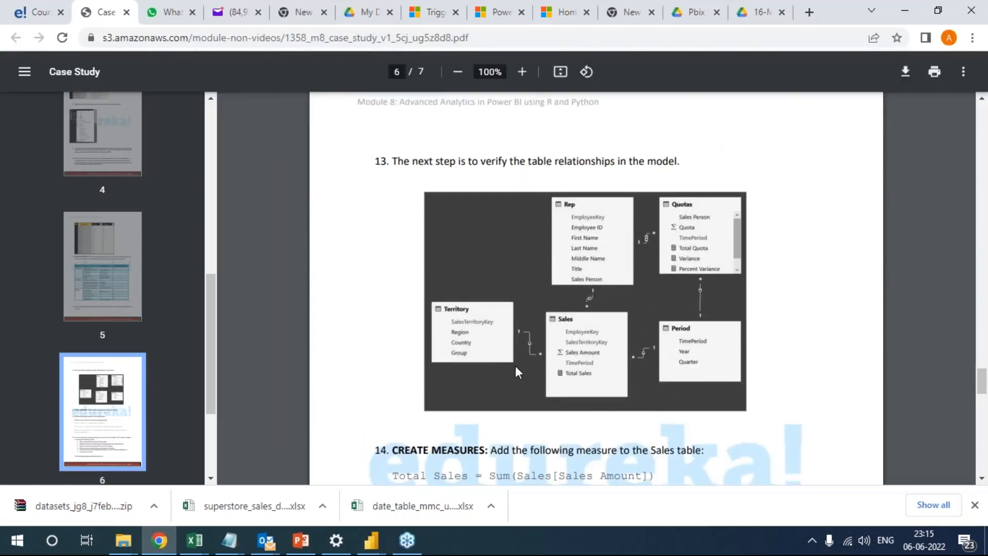
pyautogui.scroll(10, 514, 366)
pyautogui.scroll(1, 517, 370)
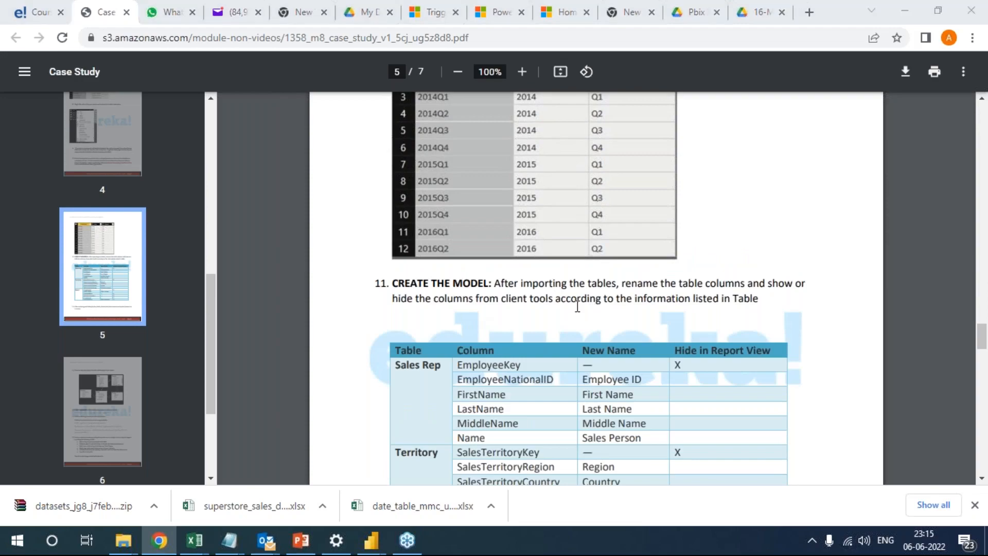
# Switch to the Mini Project - Superstore report, examine the table relationships in the model view, and return to the report view.
pyautogui.hotkey('alt', 'Tab')
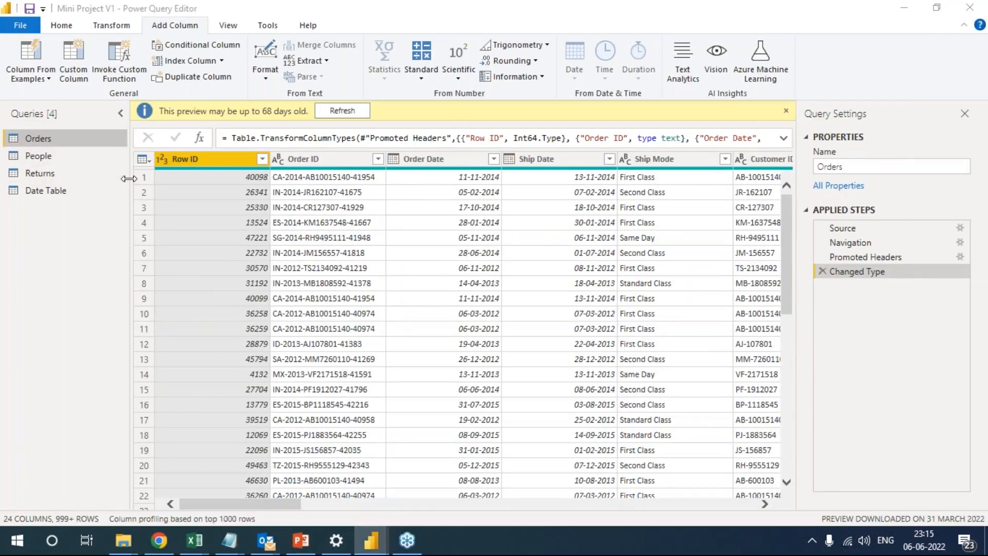
pyautogui.hotkey('alt', 'Tab')
pyautogui.press('Tab')
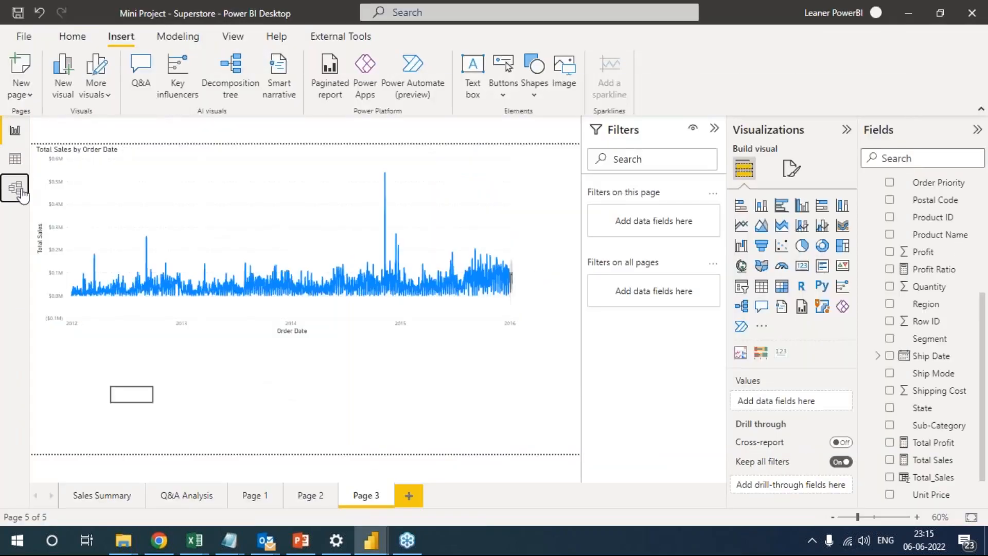
pyautogui.click(15, 188)
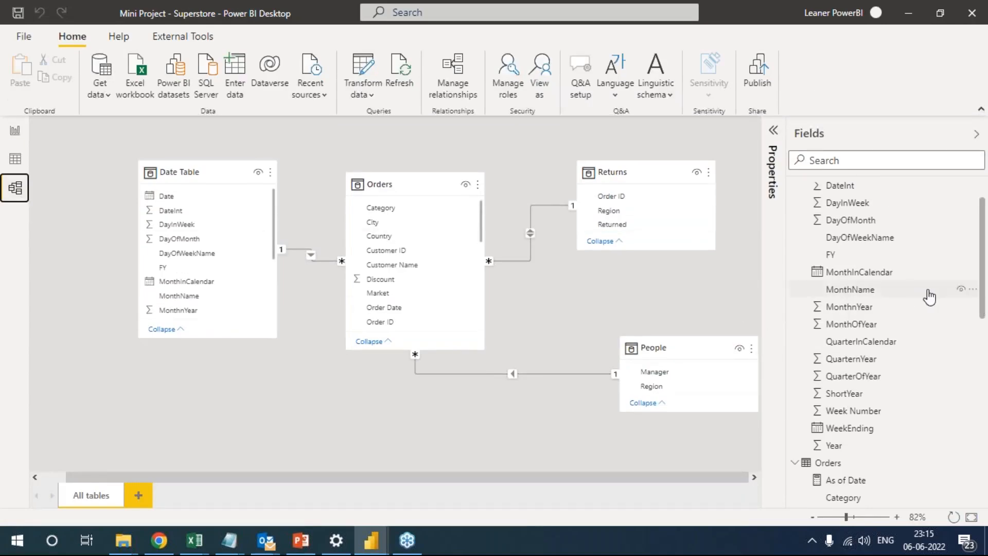
pyautogui.click(15, 132)
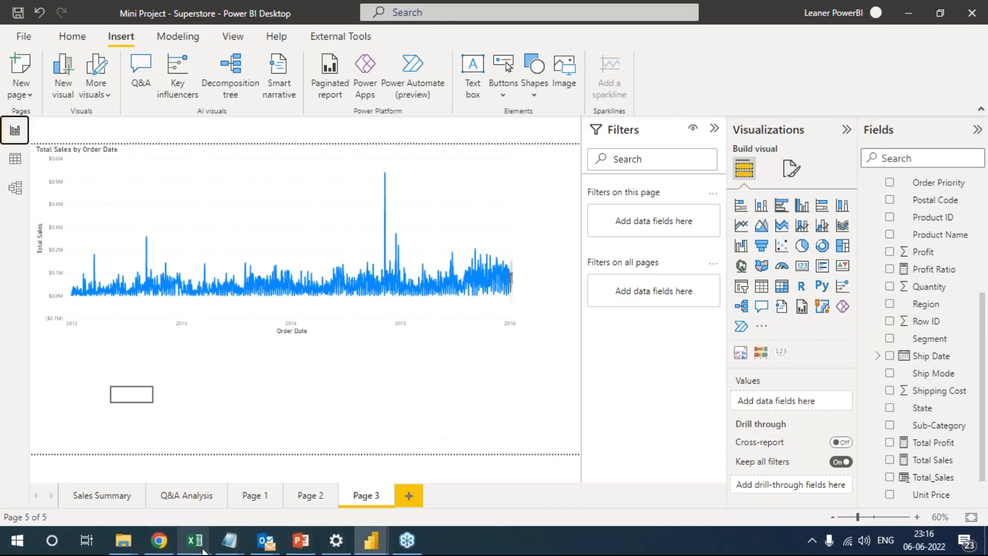
# Switch to the Case Study PDF in Chrome and compare the column renaming table on page 5 with the relationship diagram on page 6.
pyautogui.click(164, 542)
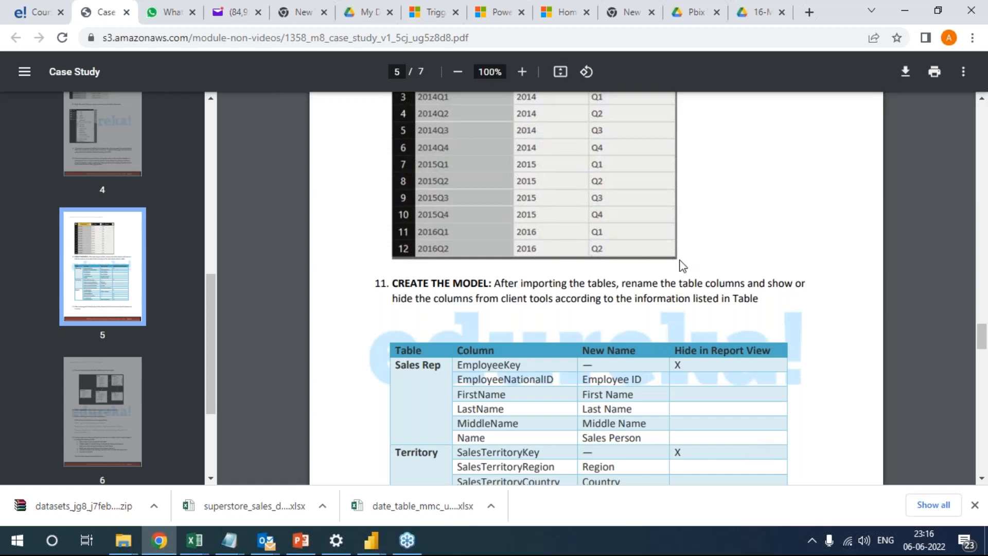
pyautogui.scroll(-5, 669, 294)
pyautogui.scroll(-7, 664, 329)
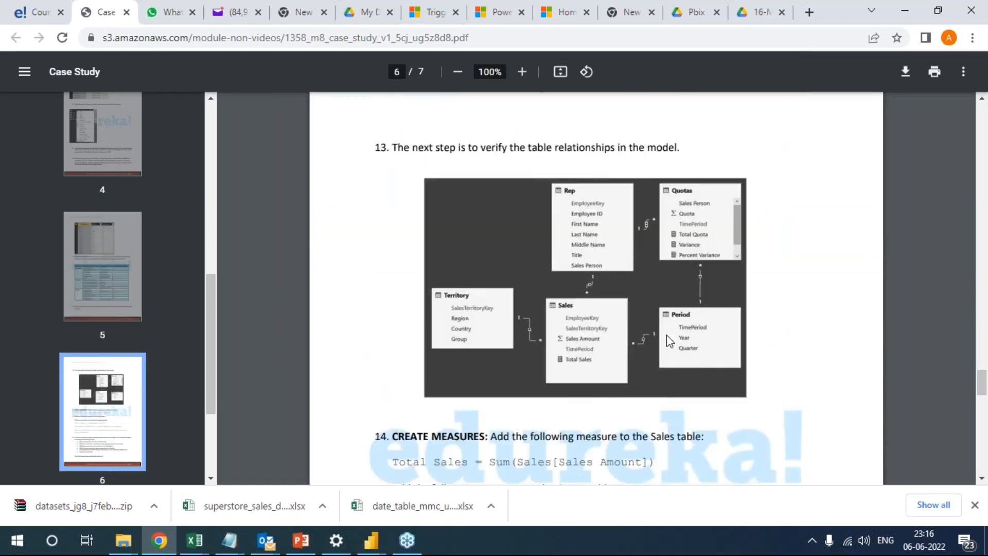
pyautogui.scroll(7, 669, 341)
pyautogui.scroll(-12, 666, 339)
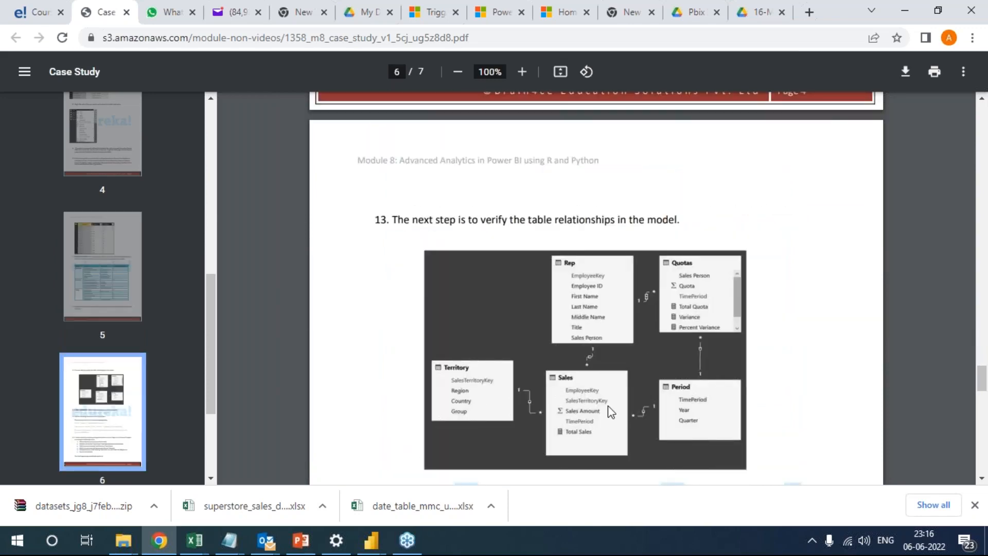
pyautogui.scroll(2, 653, 344)
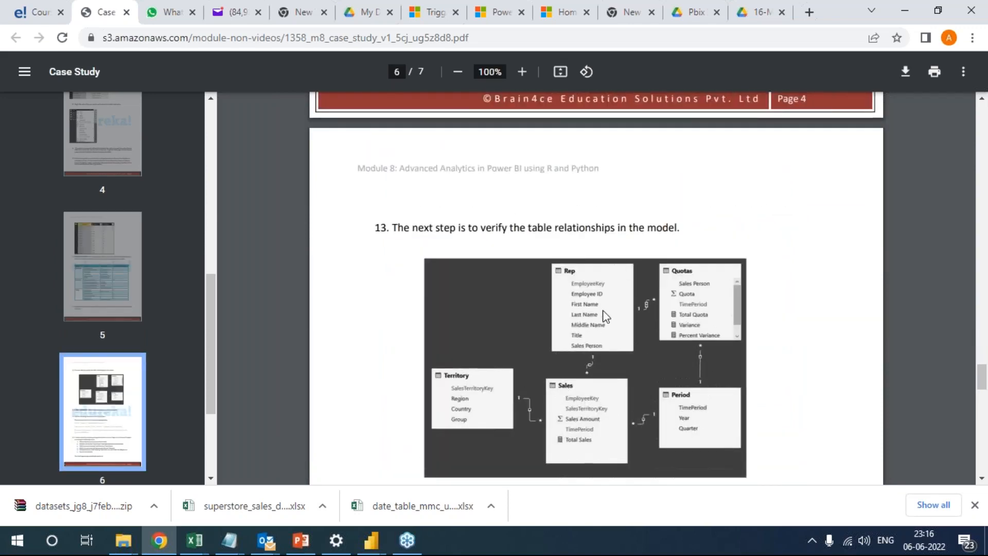
pyautogui.scroll(7, 653, 342)
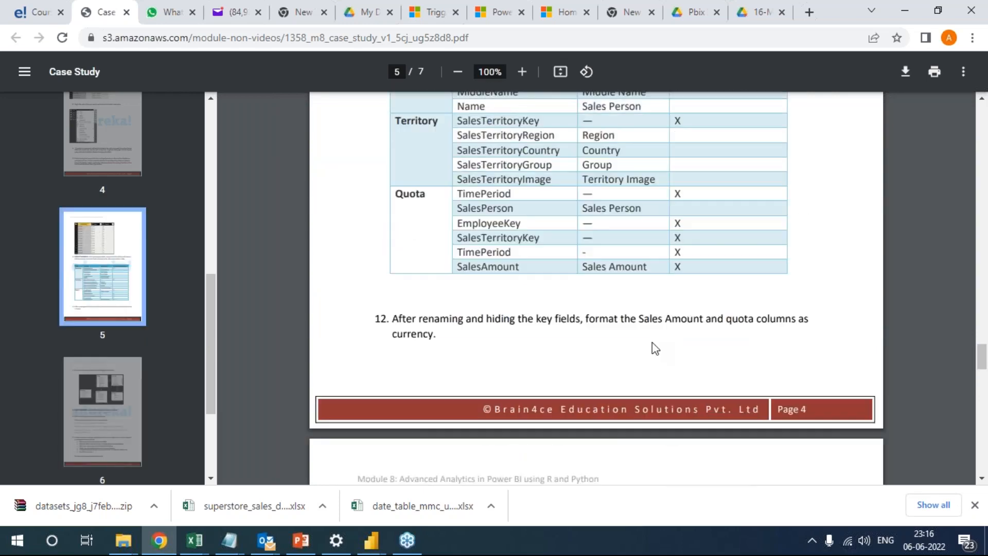
pyautogui.scroll(-7, 653, 342)
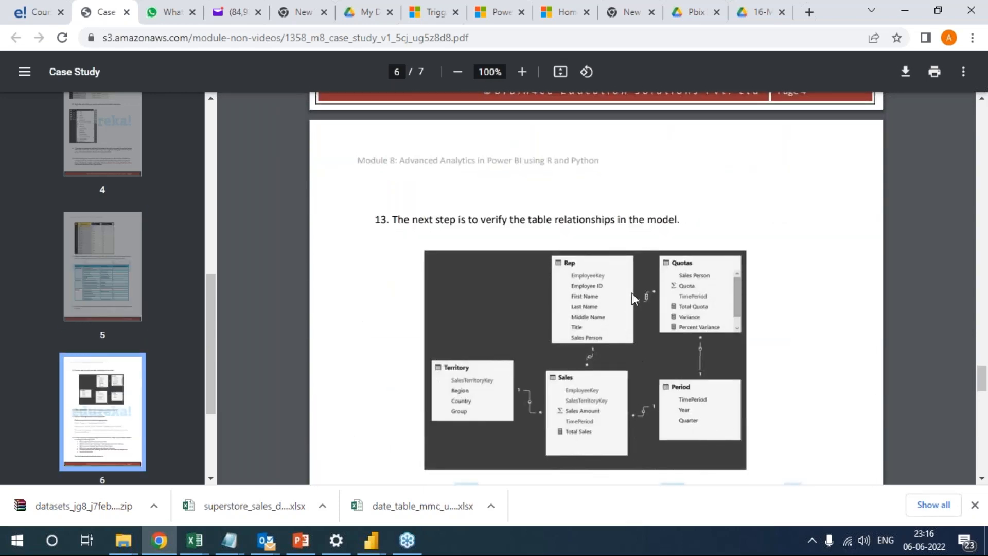
pyautogui.scroll(7, 646, 272)
pyautogui.scroll(-7, 647, 277)
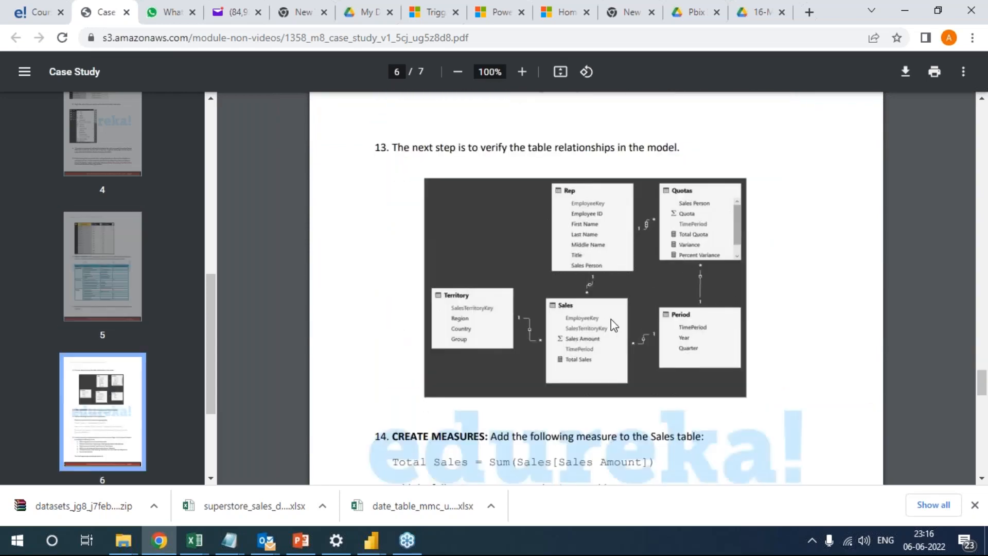
pyautogui.scroll(7, 561, 314)
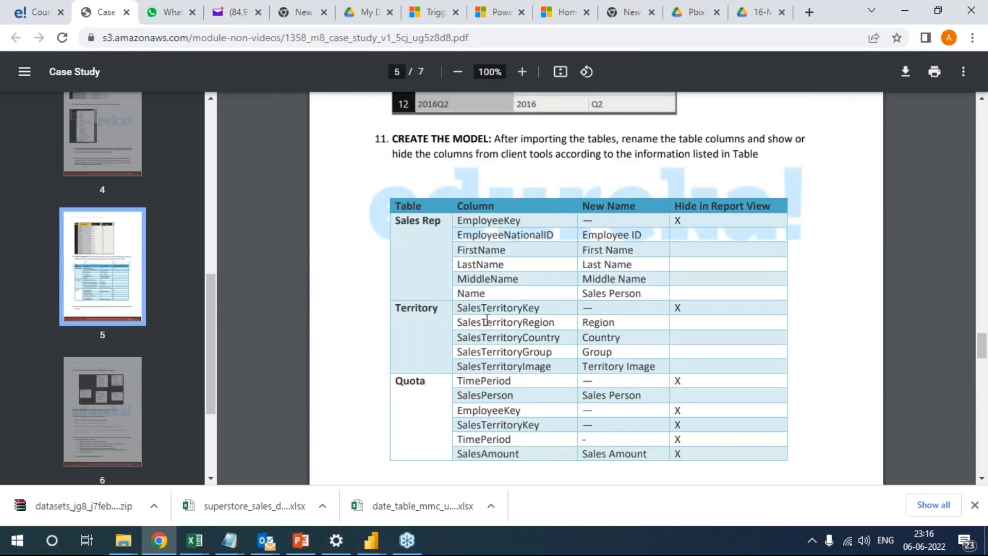
pyautogui.scroll(-7, 602, 347)
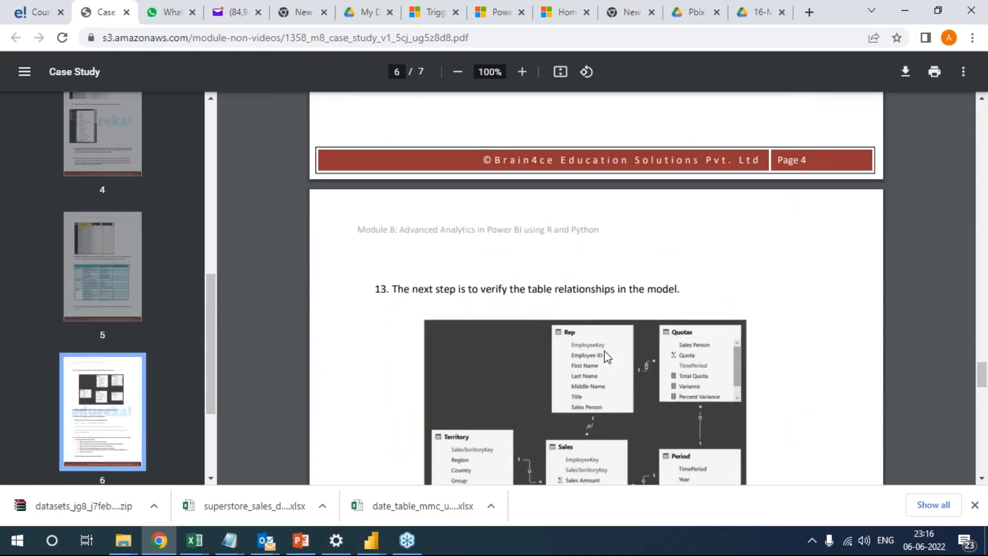
pyautogui.scroll(-3, 607, 356)
pyautogui.scroll(7, 608, 356)
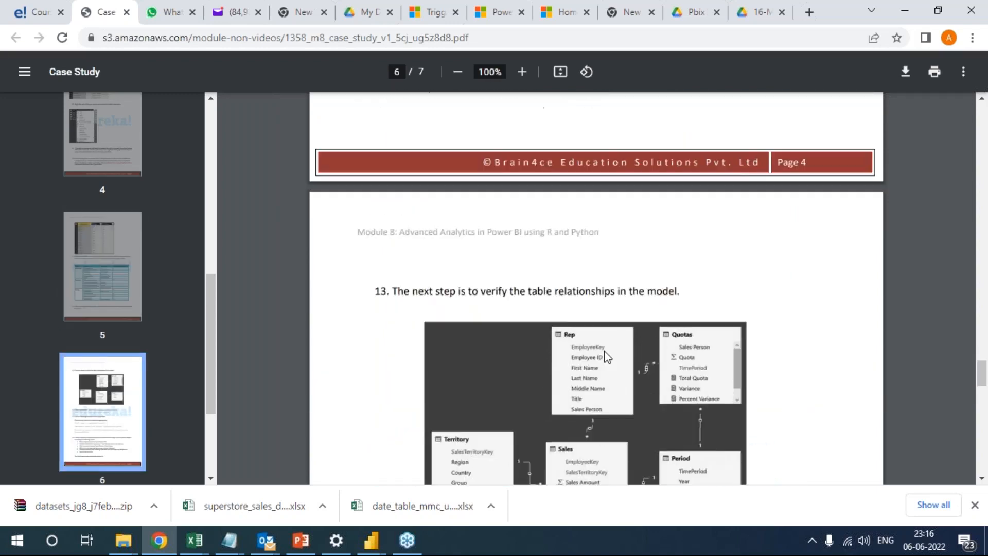
pyautogui.scroll(1, 604, 351)
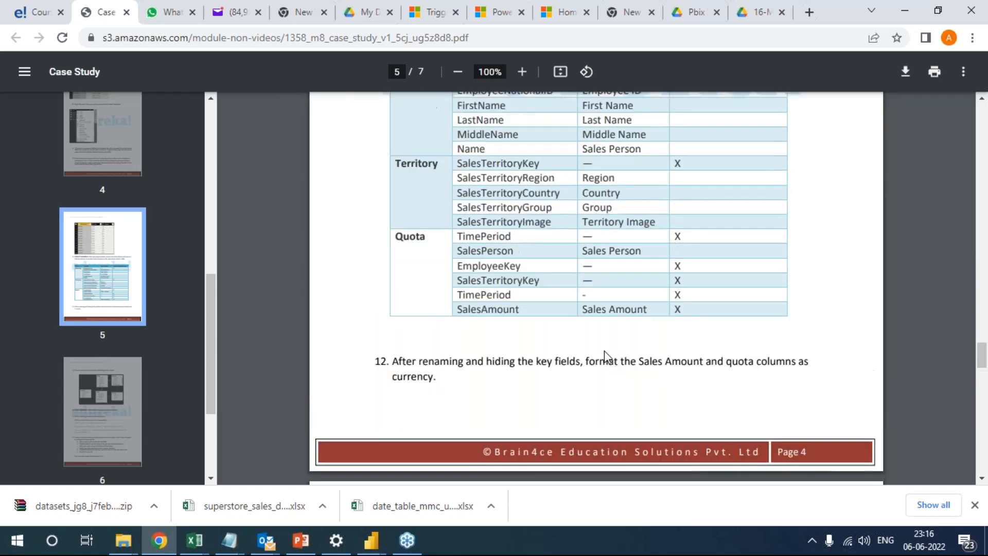
# Read the measure and report page requirements on pages 6 and 7, and look over the course content on the edureka page.
pyautogui.scroll(-10, 604, 350)
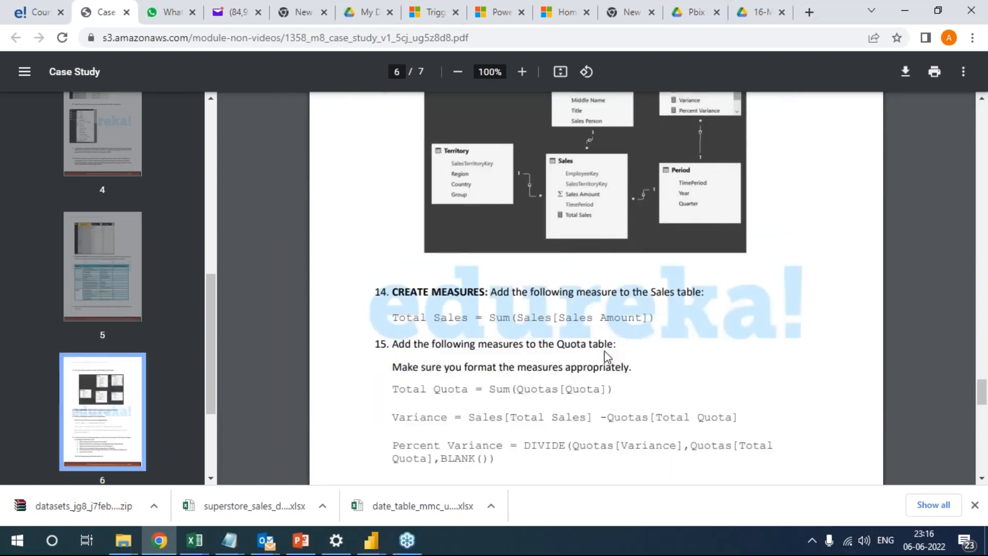
pyautogui.scroll(-10, 604, 352)
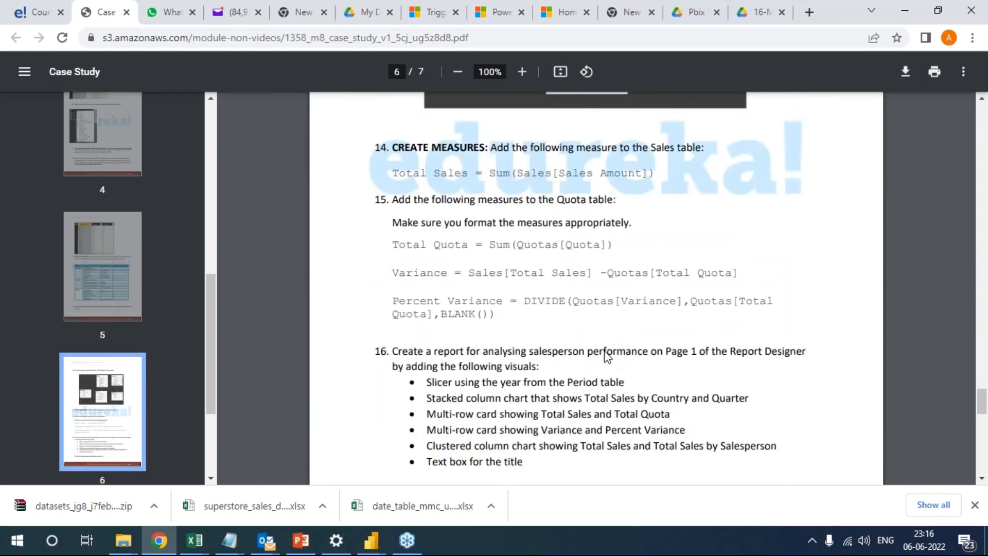
pyautogui.scroll(-3, 608, 356)
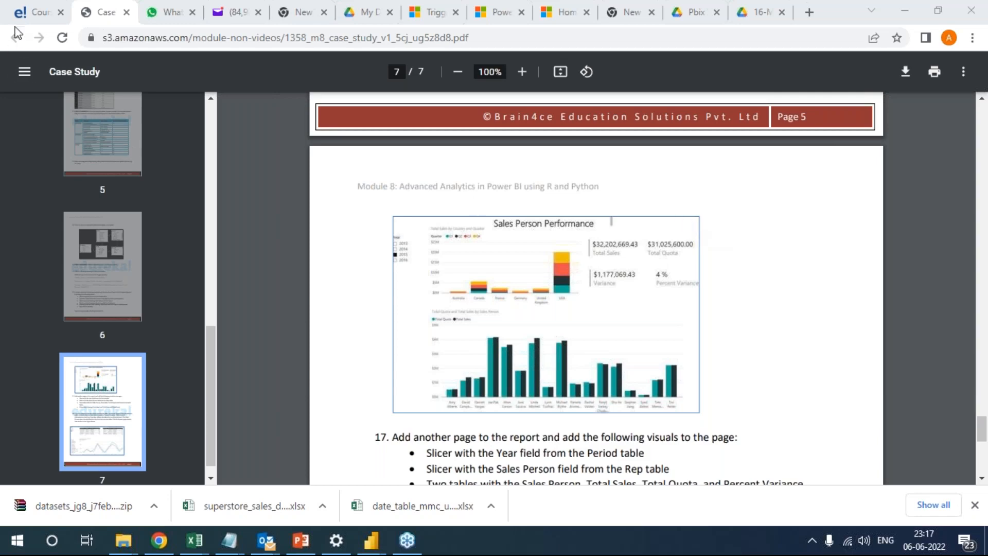
pyautogui.click(32, 11)
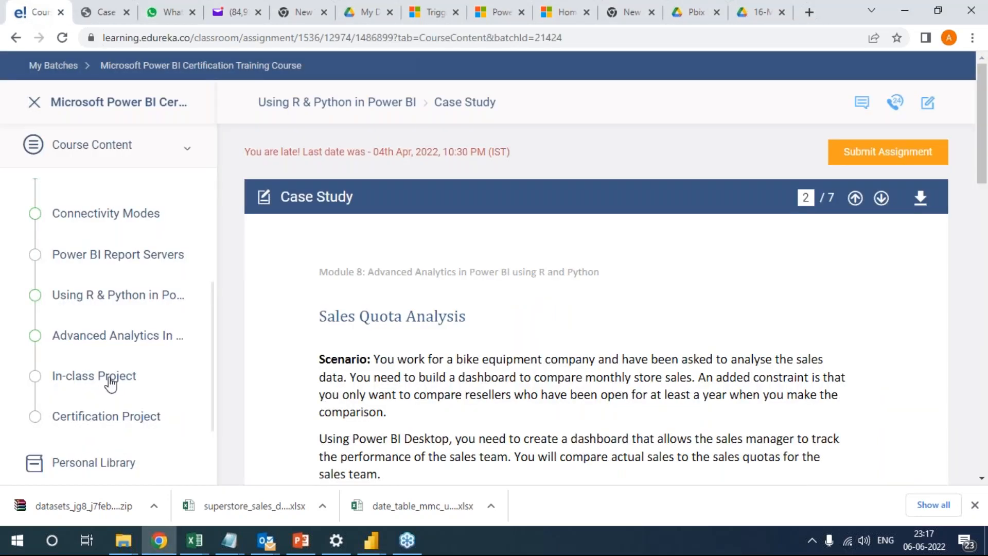
pyautogui.scroll(-1, 111, 443)
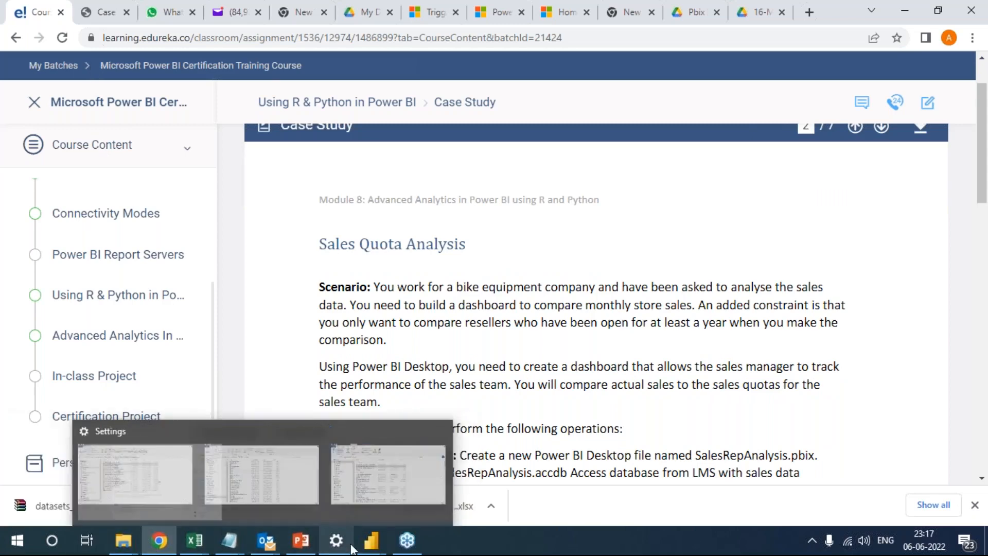
# Switch to the Mini Project - Superstore report and inspect the fields of the Total Sales trend line chart on the Sales Summary page.
pyautogui.click(372, 473)
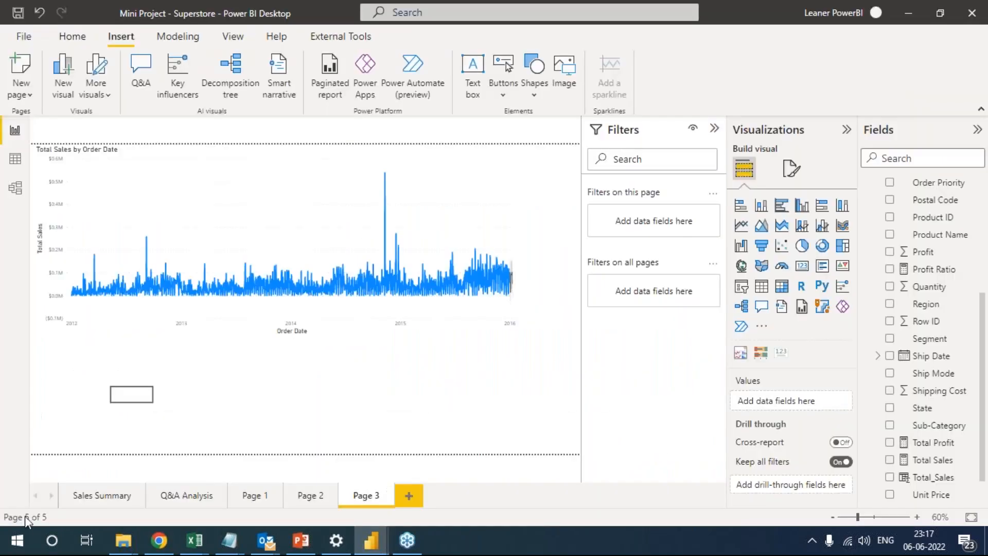
pyautogui.click(90, 495)
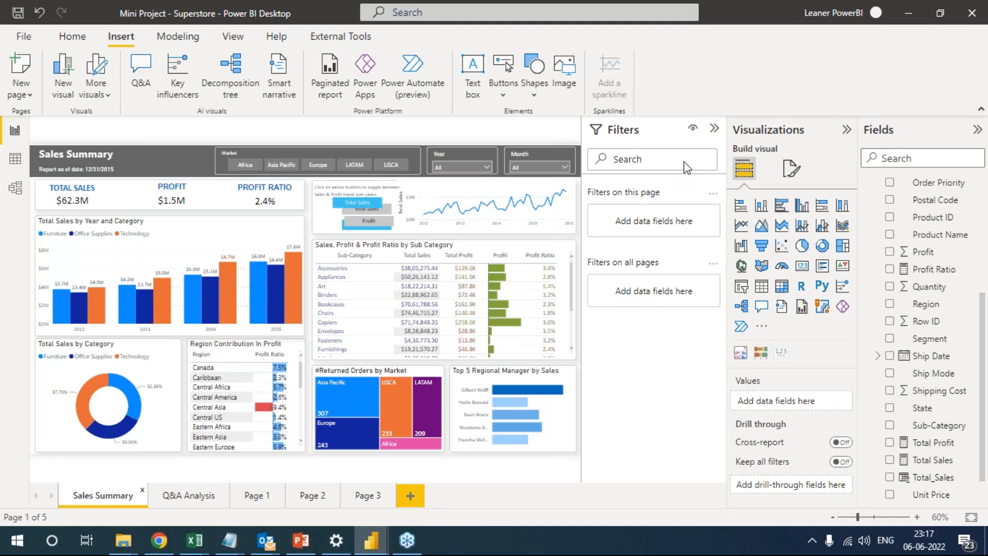
pyautogui.moveTo(569, 222)
pyautogui.click(569, 222)
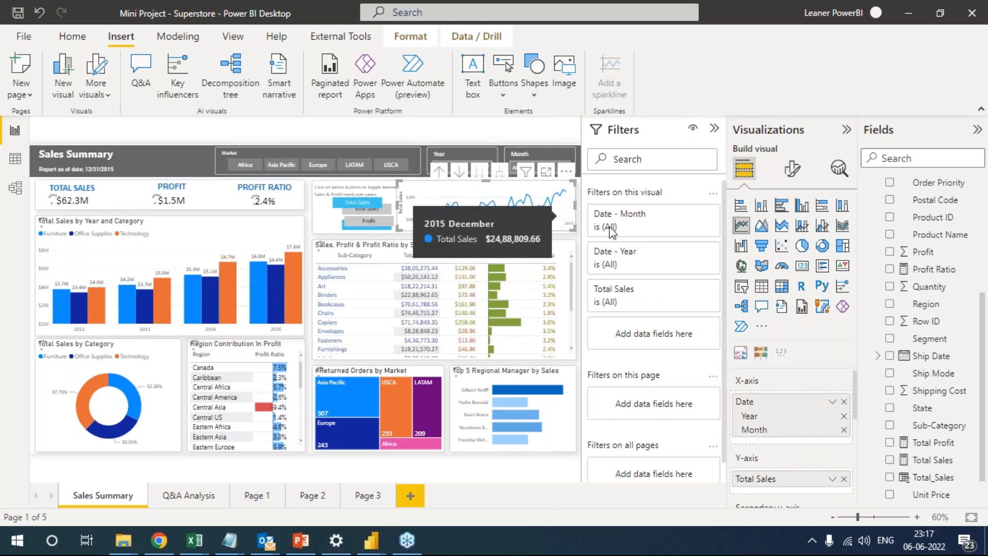
# Select the Total Sales by Order Date chart on Page 3 and inspect the Order Date column's properties.
pyautogui.click(368, 500)
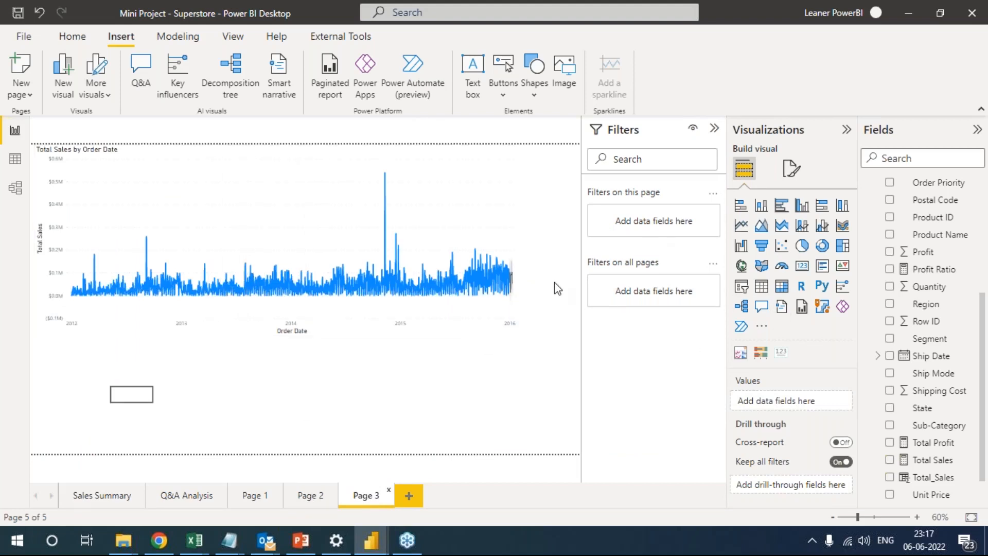
pyautogui.click(504, 215)
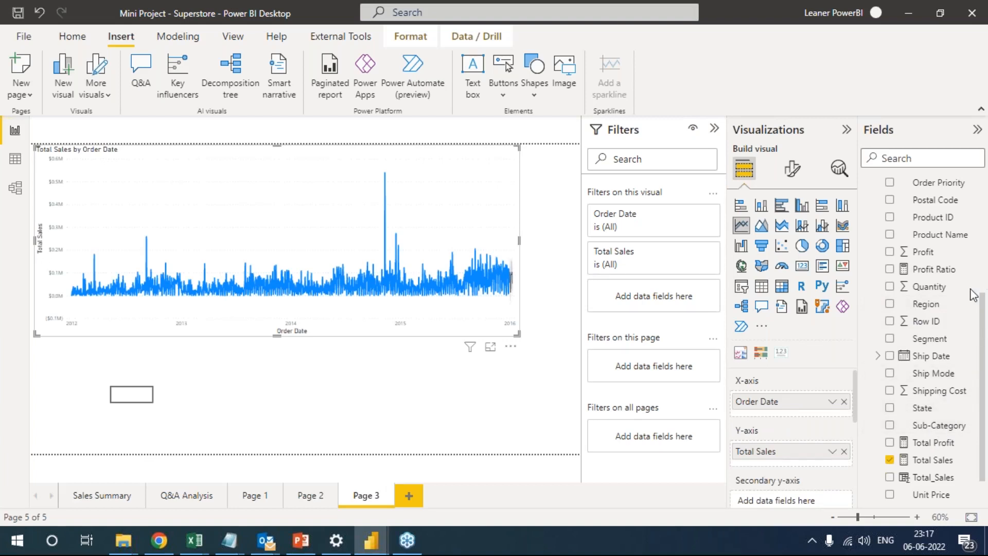
pyautogui.scroll(-2, 921, 411)
pyautogui.scroll(4, 919, 360)
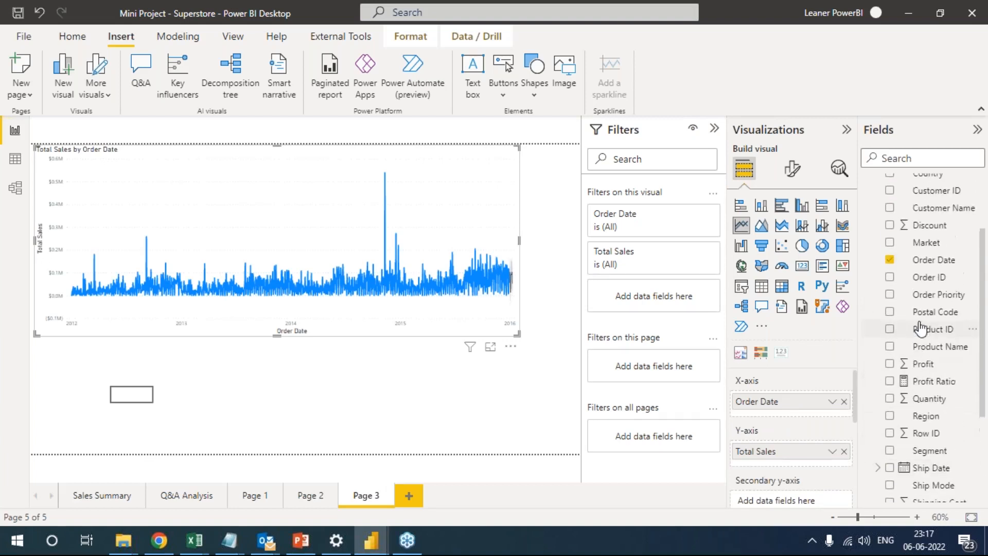
pyautogui.click(928, 260)
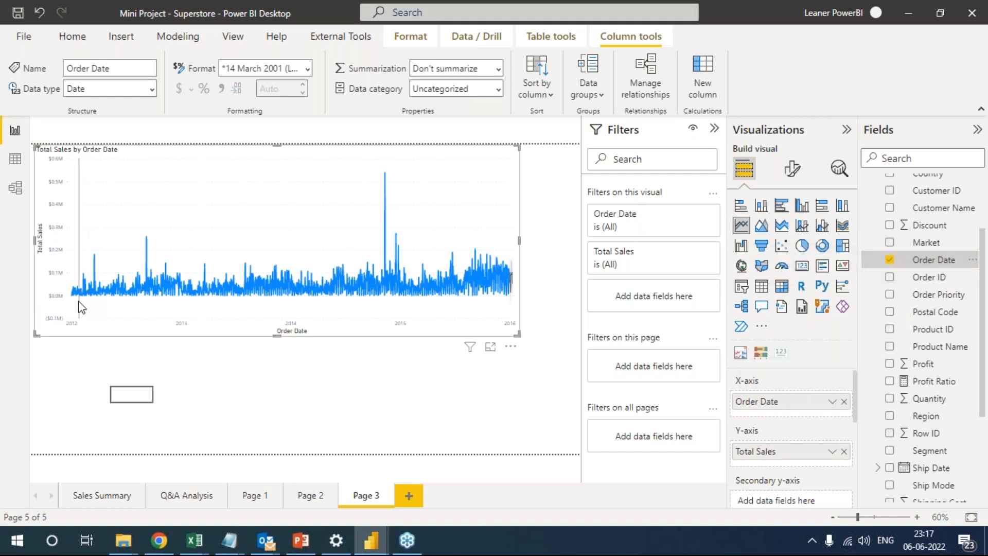
pyautogui.moveTo(81, 307)
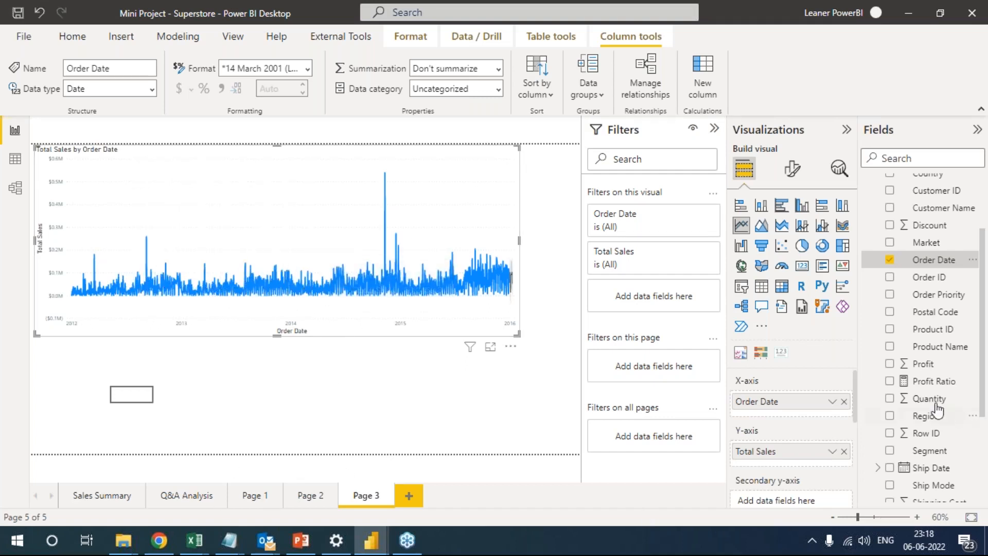
# Look through the options for the chart's Order Date X-axis field, including the Move to choices, without choosing one.
pyautogui.click(832, 403)
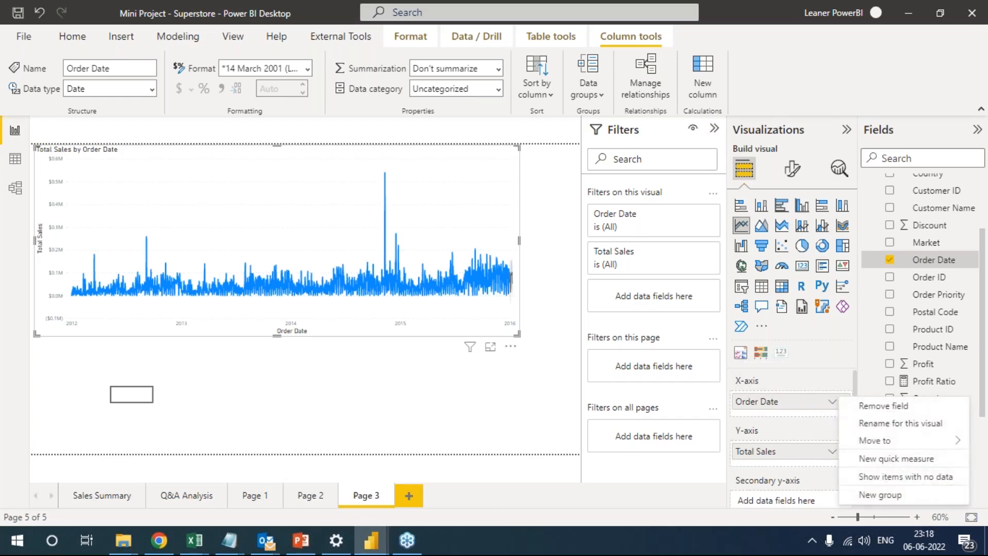
pyautogui.moveTo(874, 441)
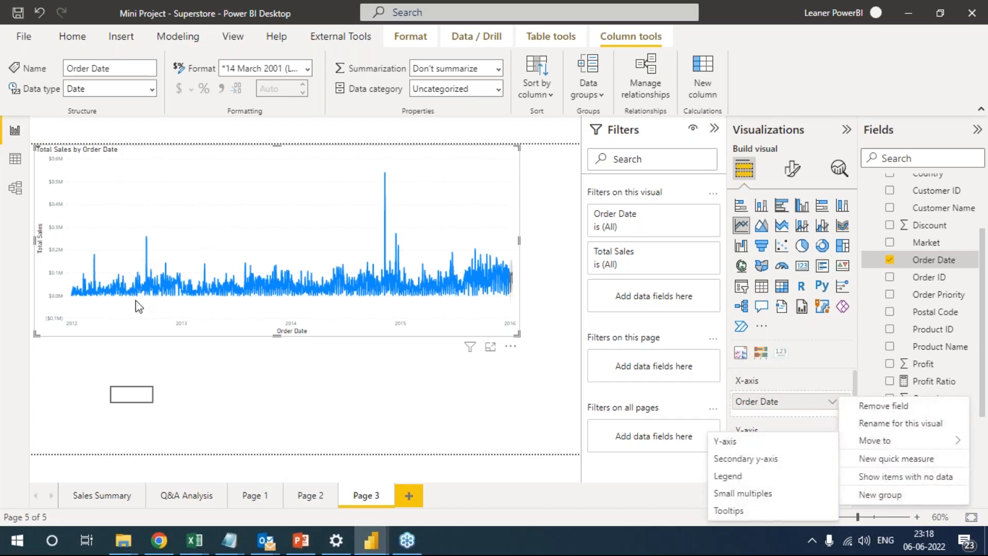
pyautogui.click(801, 403)
pyautogui.click(830, 403)
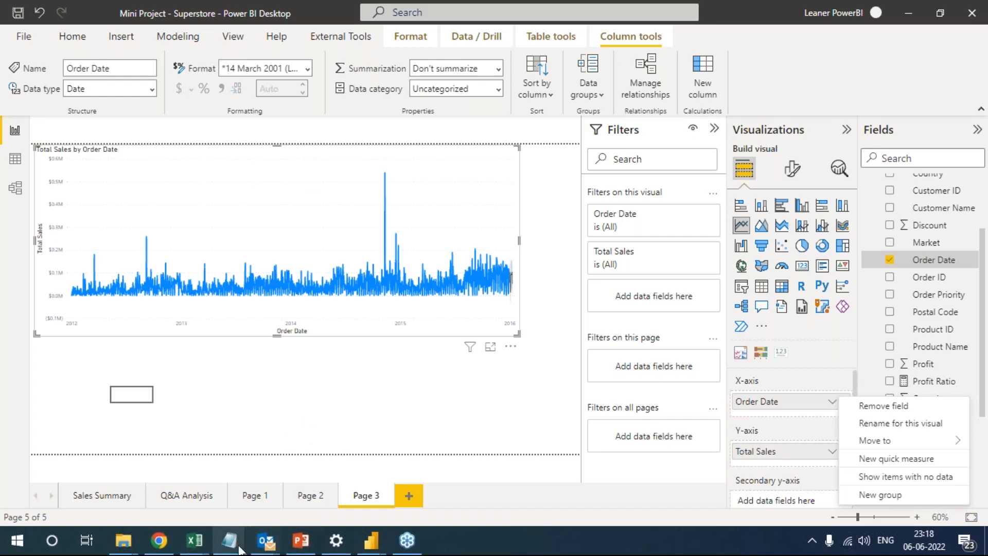
# Switch to the Case Study PDF in Chrome and review the data preparation instructions on pages 5 back to 3.
pyautogui.click(159, 540)
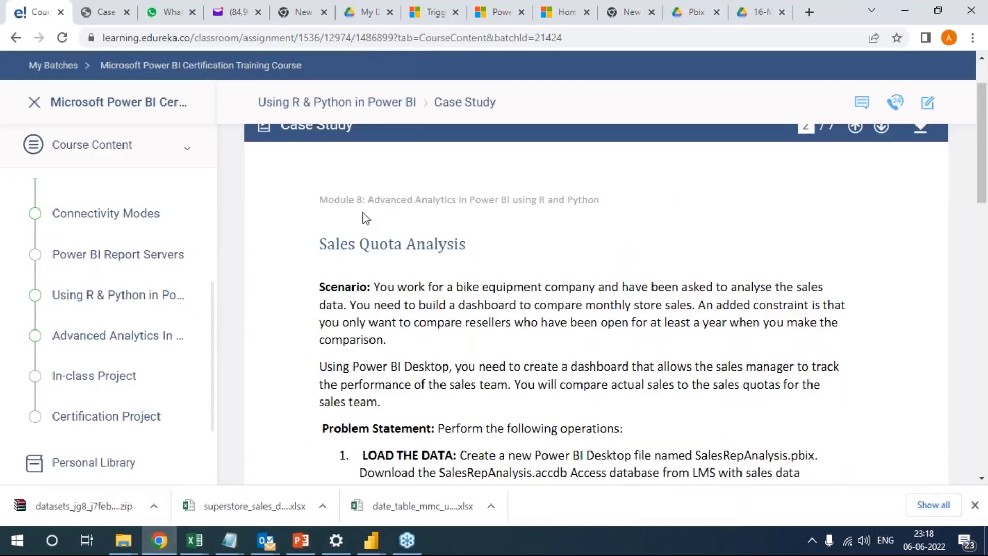
pyautogui.click(100, 6)
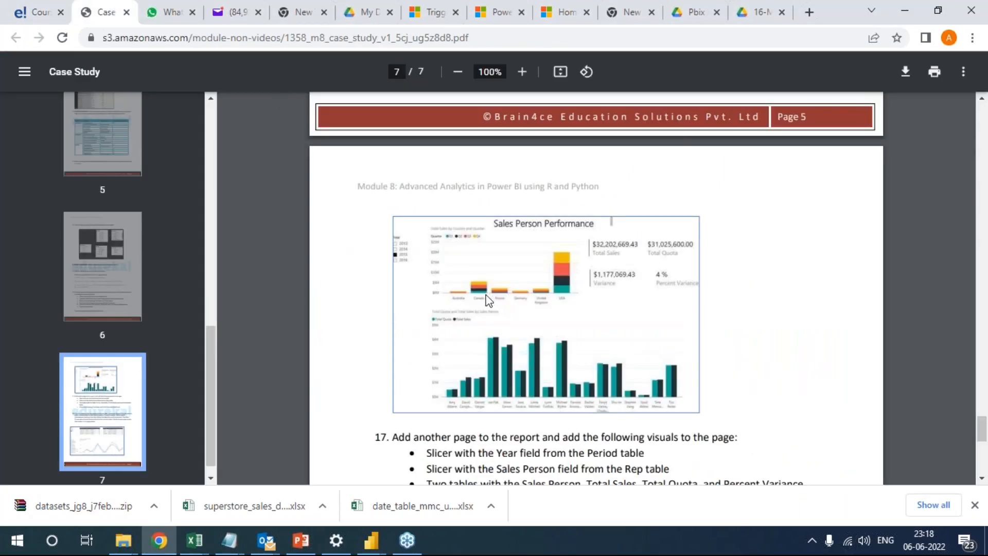
pyautogui.click(125, 155)
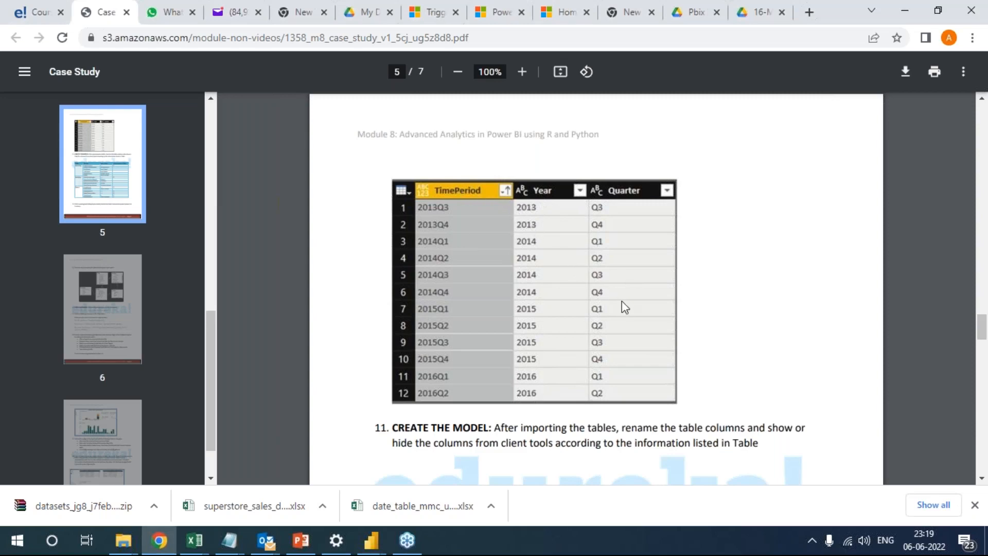
pyautogui.scroll(-2, 628, 322)
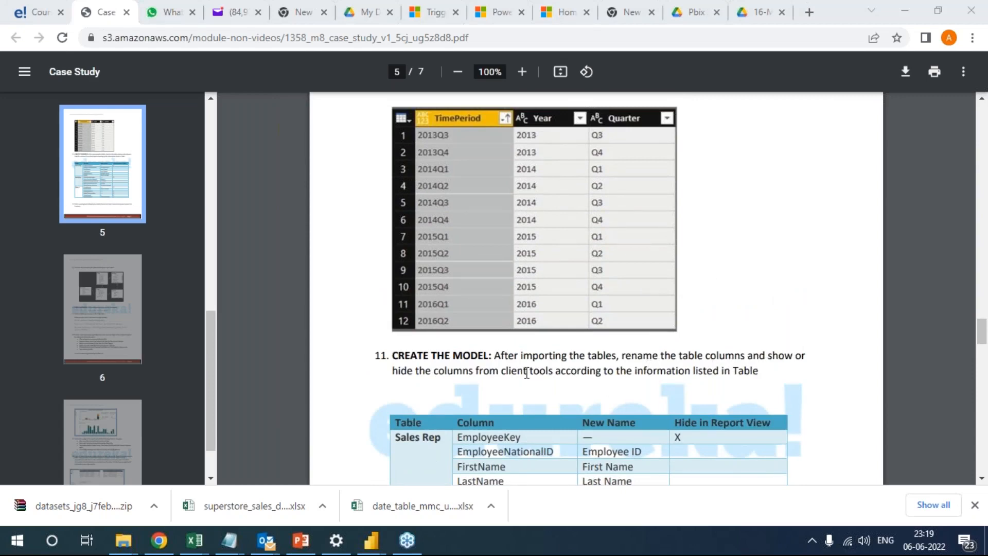
pyautogui.scroll(4, 530, 372)
pyautogui.scroll(7, 530, 372)
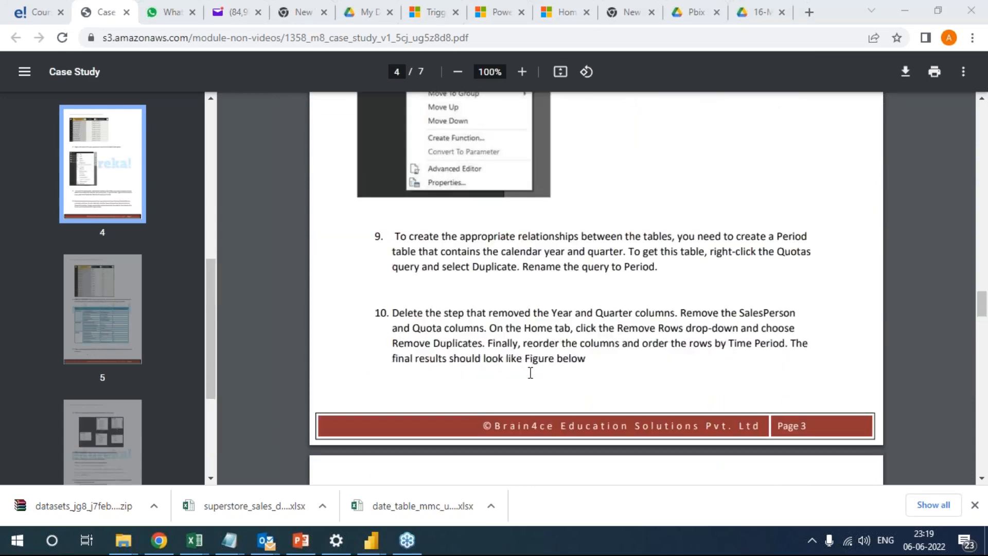
pyautogui.scroll(3, 530, 371)
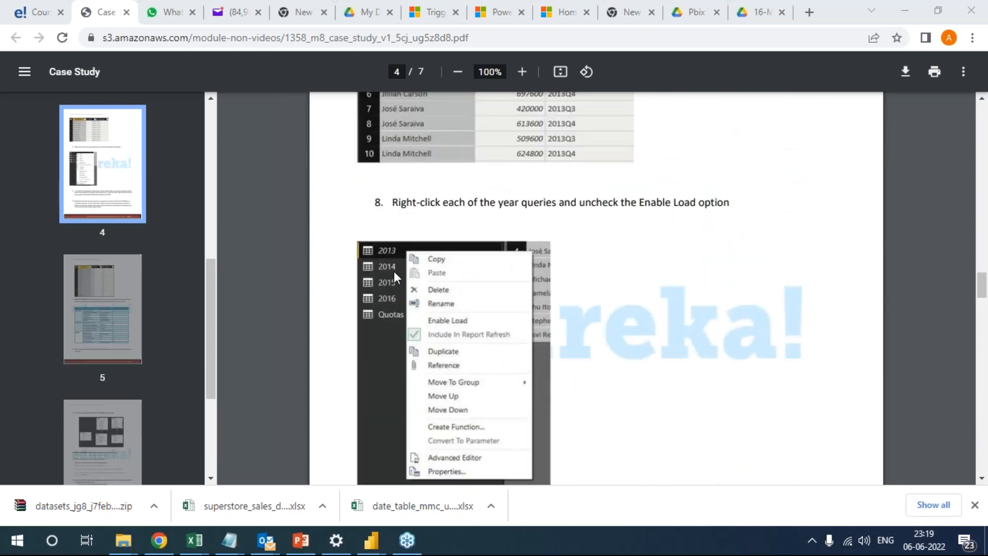
pyautogui.scroll(17, 449, 273)
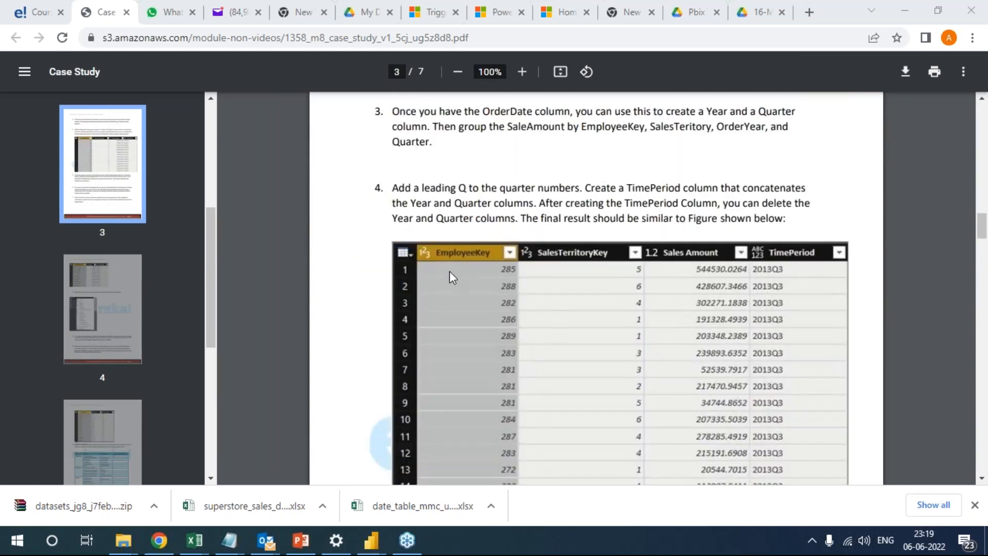
# Read instruction 5 on importing the yearly sheets of SalesQuotas.xlsx, highlighting its paragraph and the workbook reference.
pyautogui.scroll(-5, 449, 271)
pyautogui.moveTo(393, 237); pyautogui.dragTo(497, 285)
pyautogui.click(489, 284)
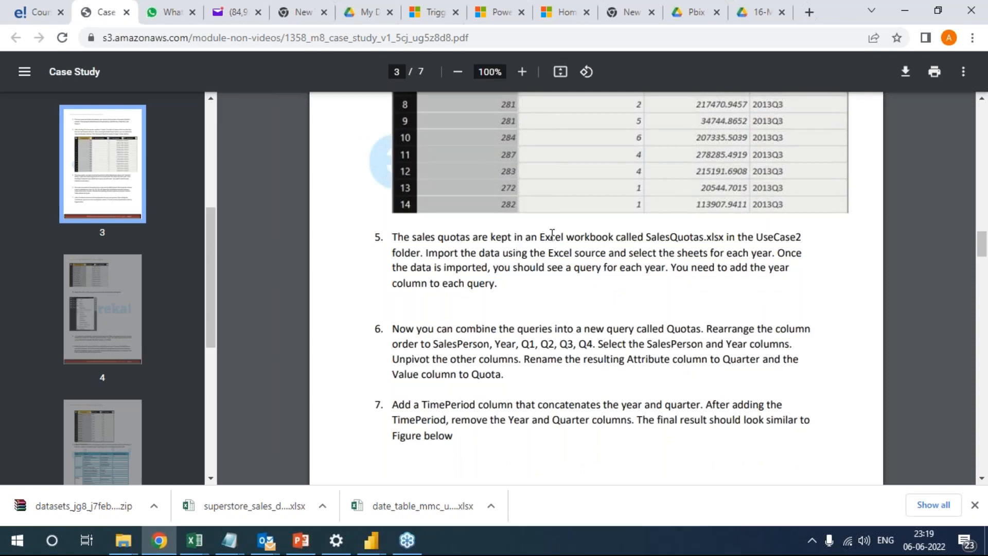
pyautogui.moveTo(670, 237); pyautogui.dragTo(712, 243)
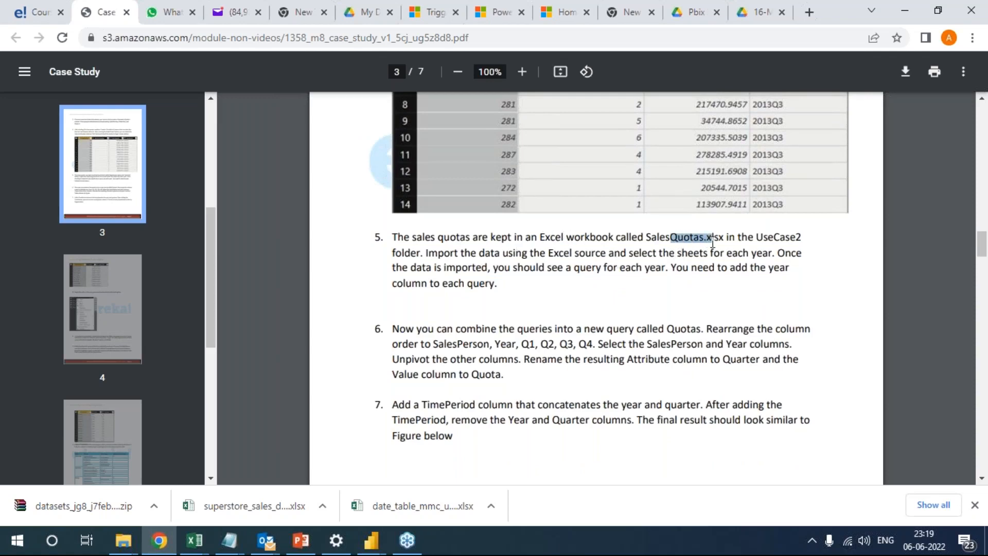
pyautogui.click(673, 240)
pyautogui.moveTo(500, 283); pyautogui.dragTo(396, 235)
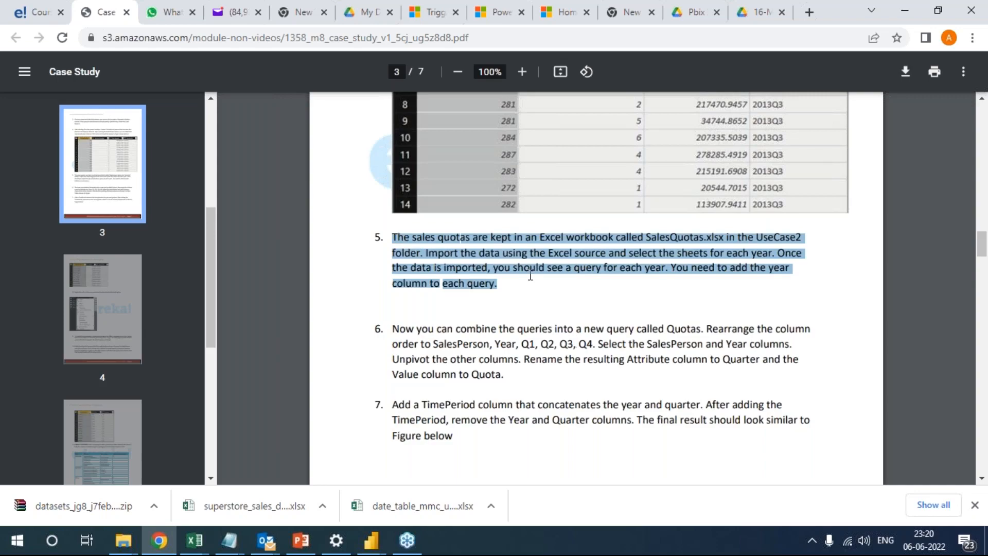
pyautogui.scroll(5, 530, 275)
# Switch to the Mini Project V1 Power Query Editor and start Append Queries as New for three or more tables.
pyautogui.click(379, 548)
pyautogui.click(558, 480)
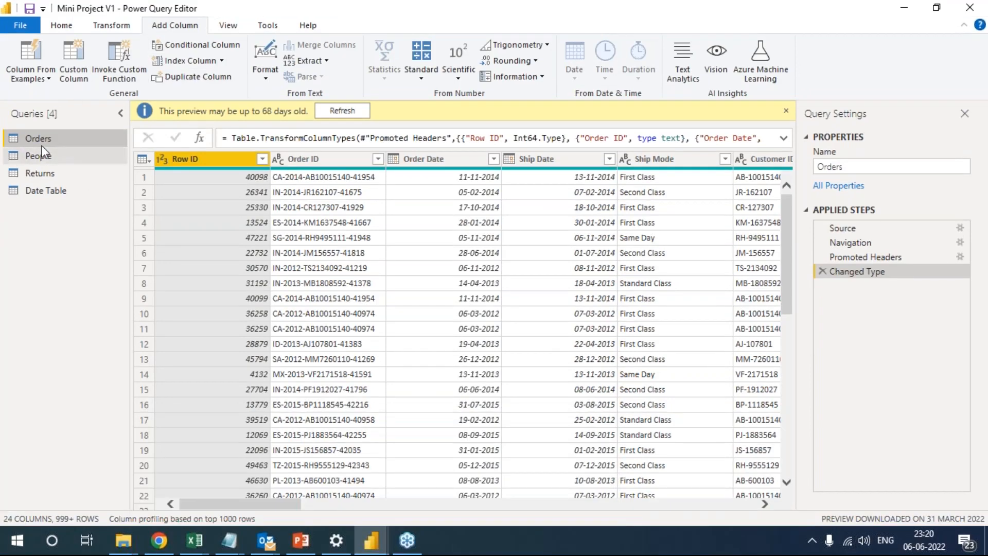
pyautogui.click(69, 31)
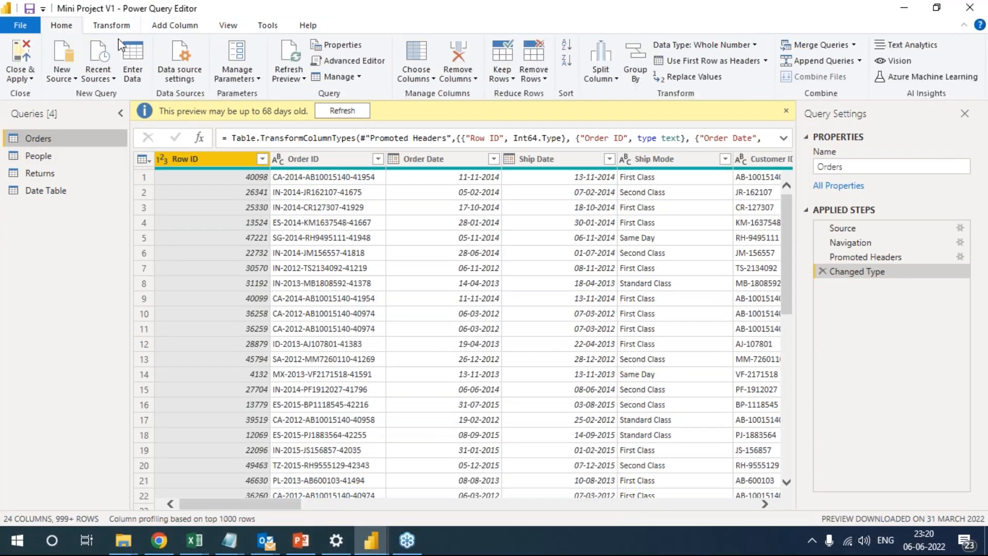
pyautogui.click(860, 61)
pyautogui.click(864, 95)
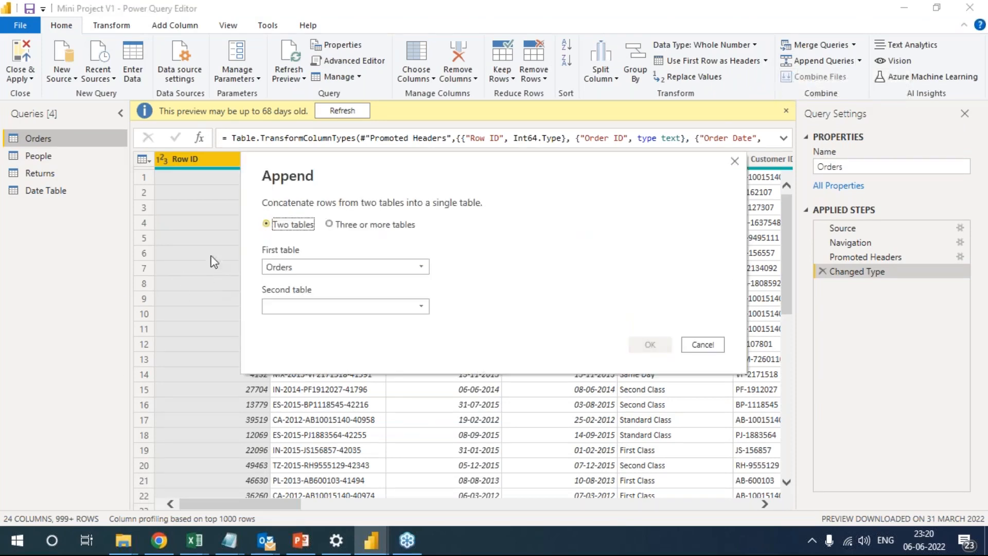
pyautogui.click(348, 230)
# Try adding Orders, People and Returns to the tables to append, and cancel the append.
pyautogui.click(285, 270)
pyautogui.click(289, 285)
pyautogui.click(291, 298)
pyautogui.click(287, 268)
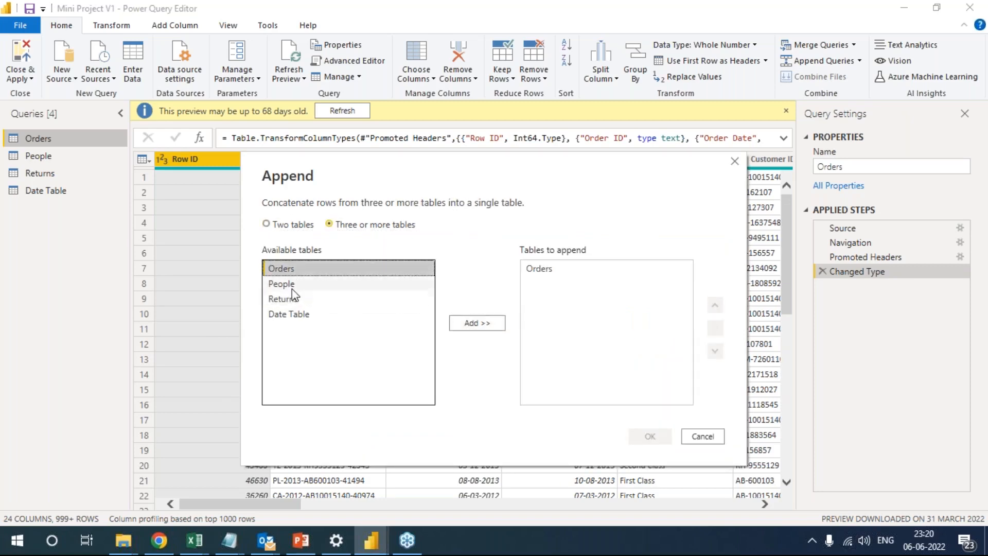
pyautogui.click(477, 323)
pyautogui.click(346, 286)
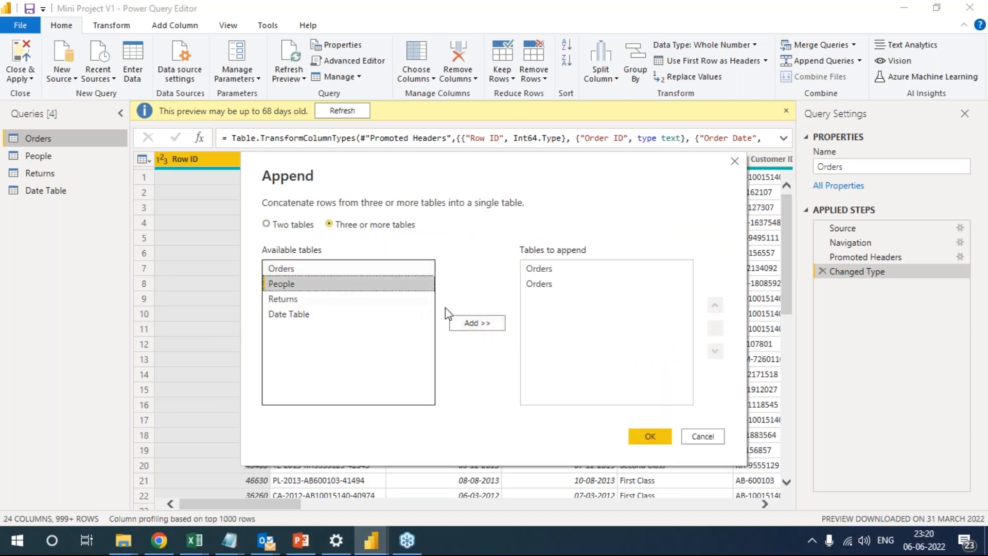
pyautogui.click(463, 323)
pyautogui.click(329, 299)
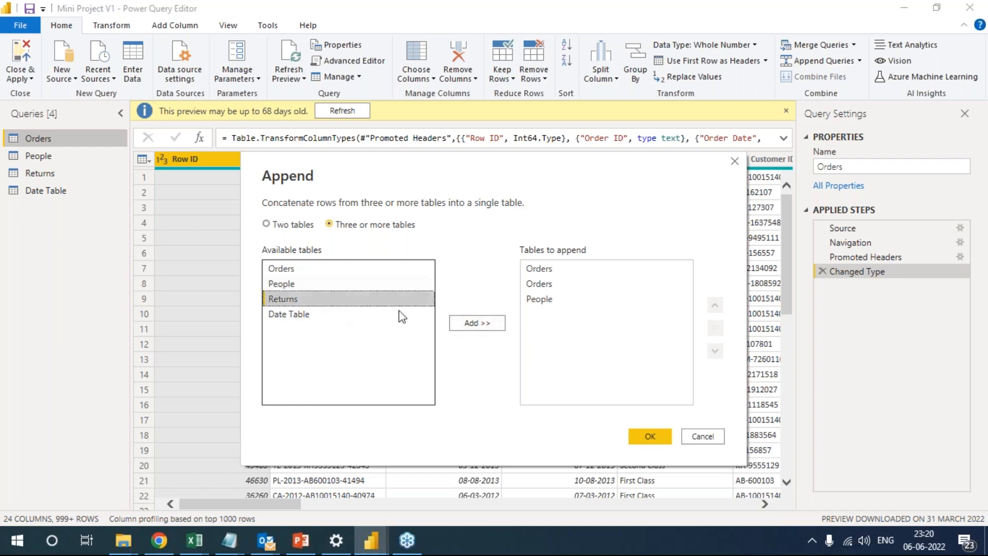
pyautogui.click(479, 323)
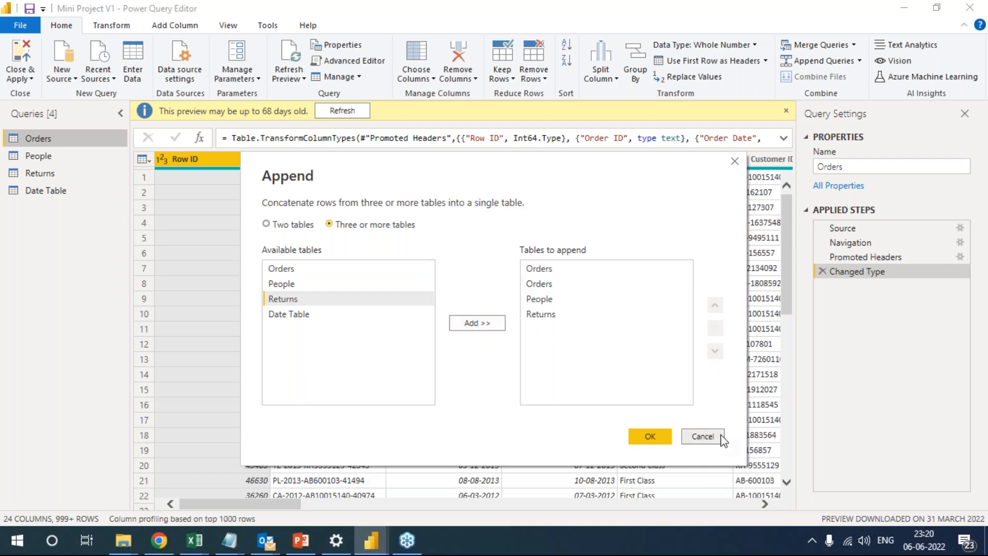
pyautogui.click(703, 436)
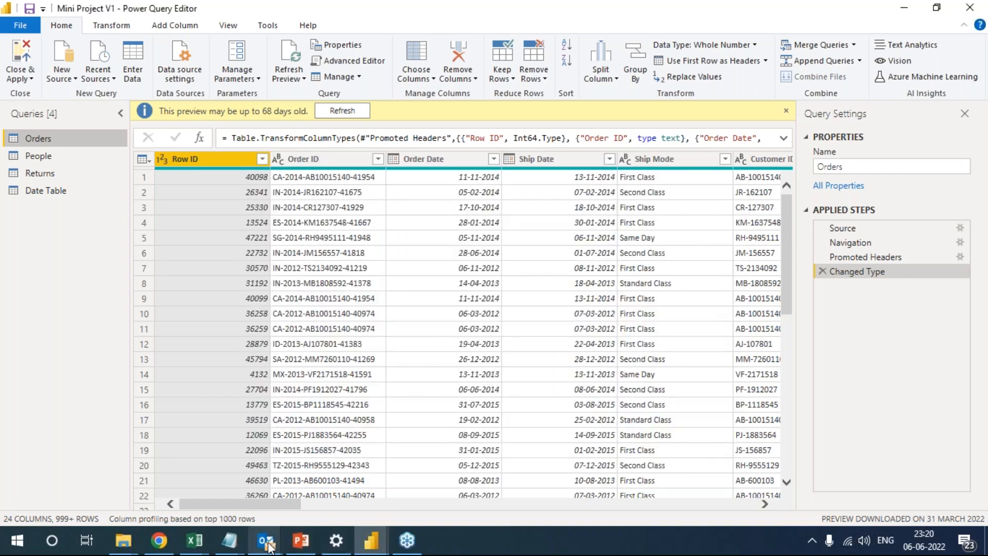
# Return to the Case Study PDF in Chrome and review instructions 5 to 7, highlighting the sales quotas import paragraph.
pyautogui.moveTo(267, 545)
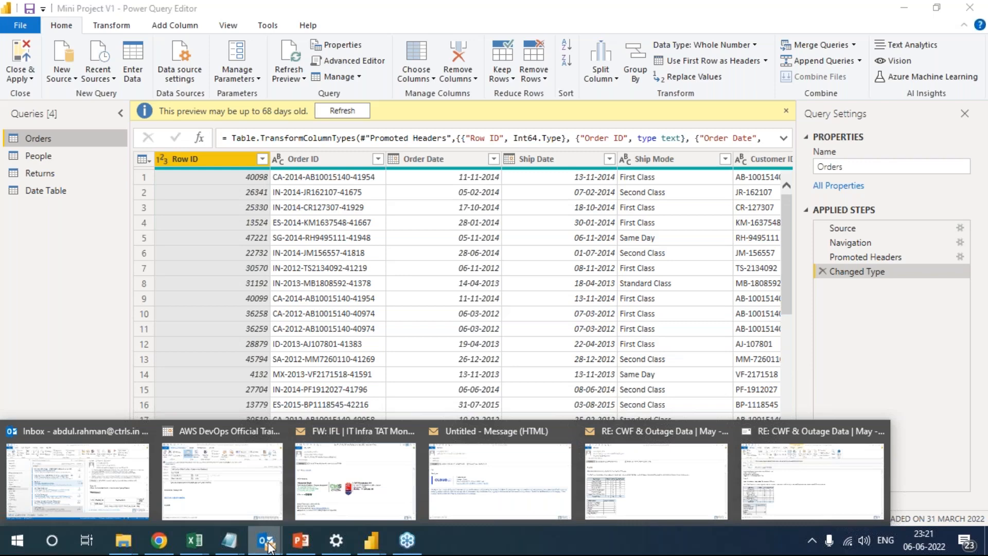
pyautogui.click(158, 540)
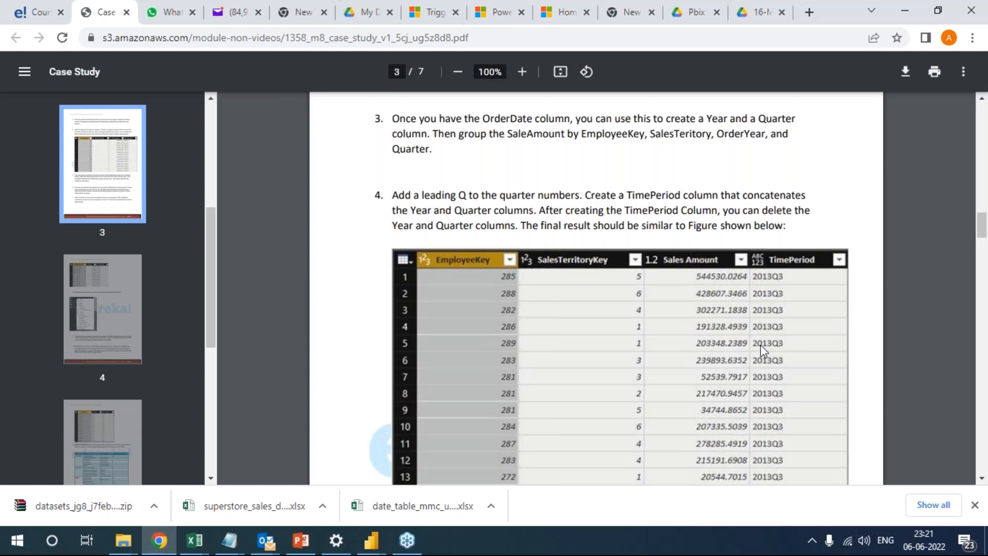
pyautogui.scroll(-6, 763, 350)
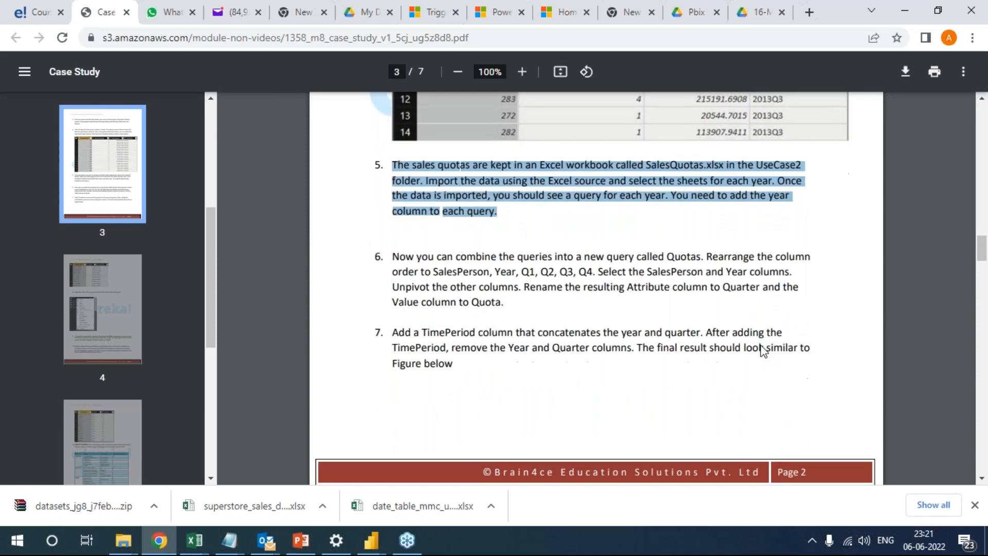
pyautogui.scroll(-6, 763, 350)
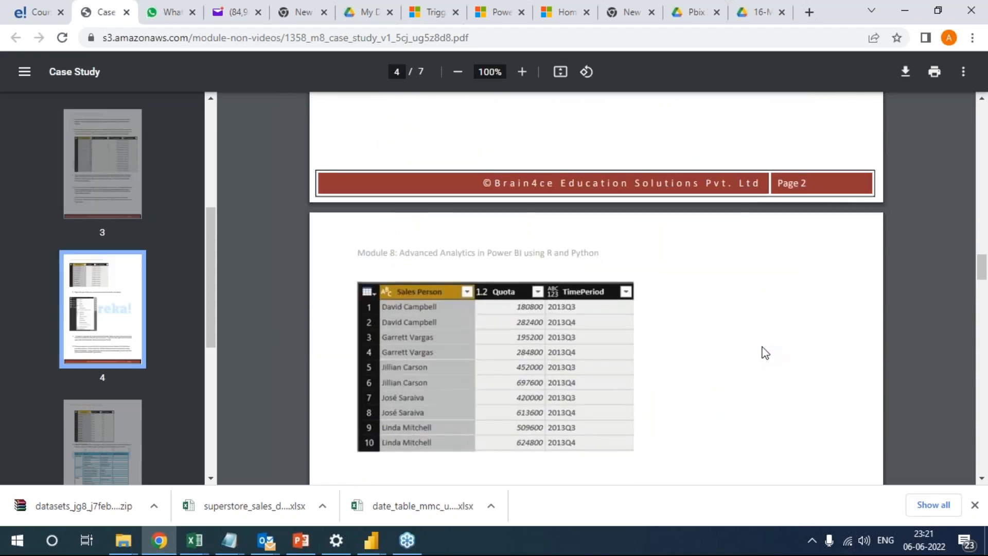
pyautogui.scroll(3, 762, 353)
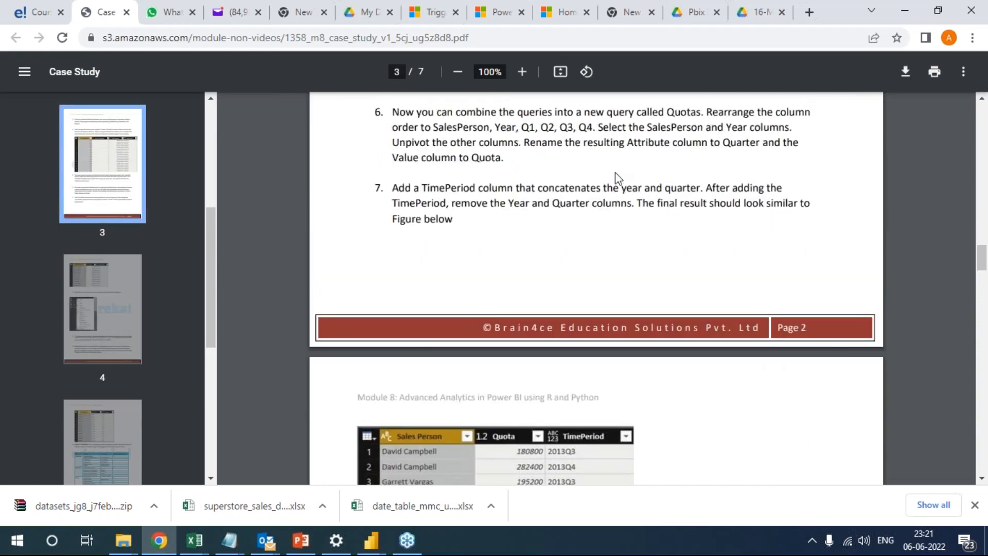
pyautogui.scroll(3, 569, 179)
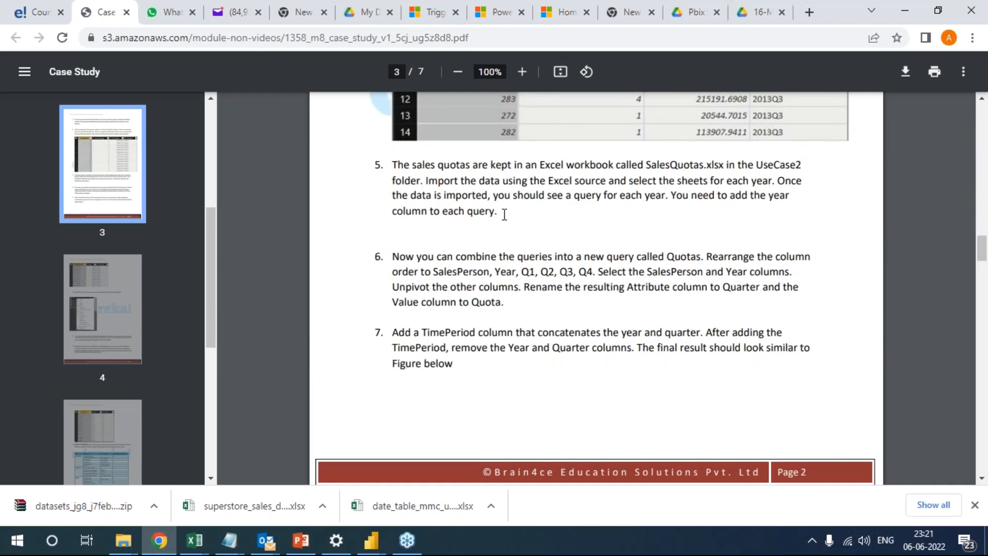
pyautogui.moveTo(393, 165); pyautogui.dragTo(497, 212)
pyautogui.scroll(5, 651, 269)
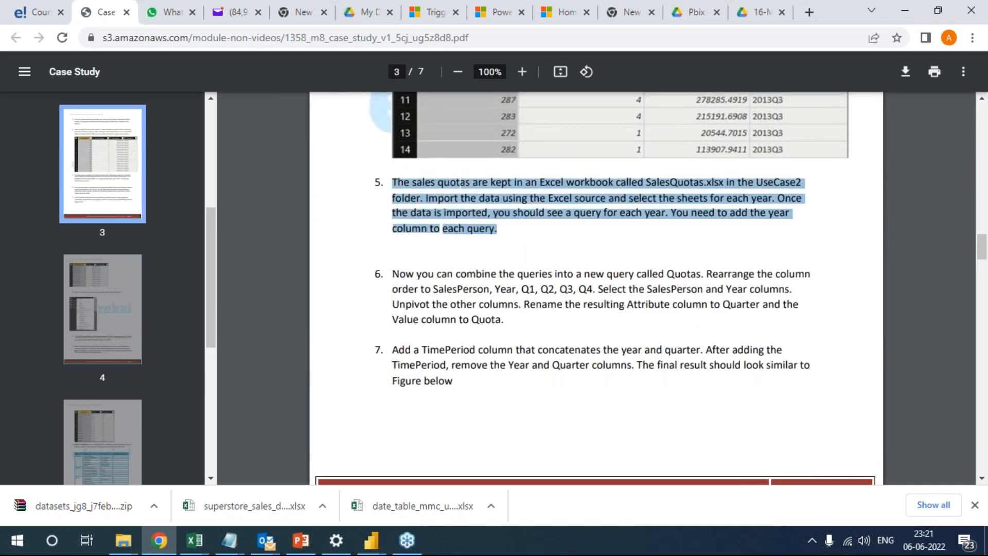
pyautogui.click(977, 469)
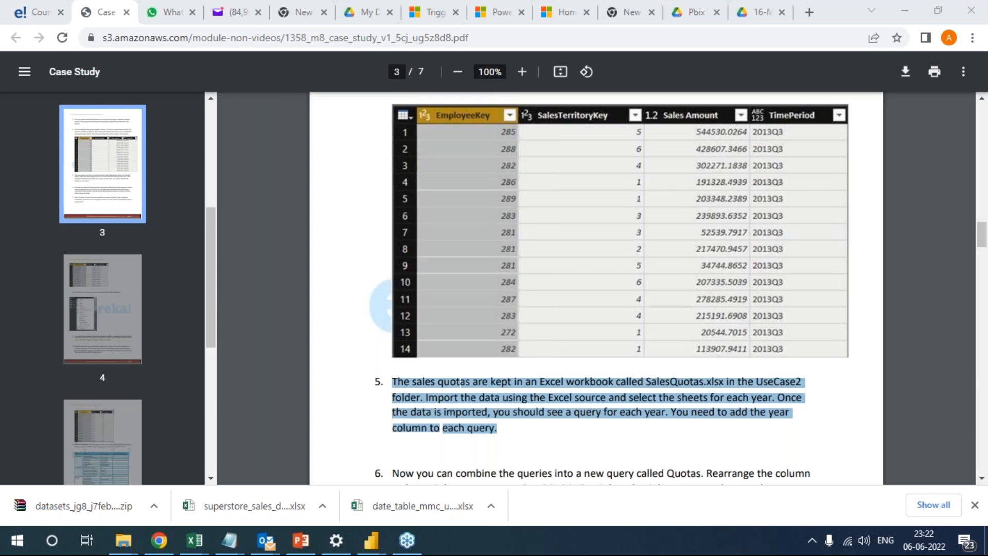
# Go to My Batches on the edureka site and open the Discussion Forum.
pyautogui.click(21, 13)
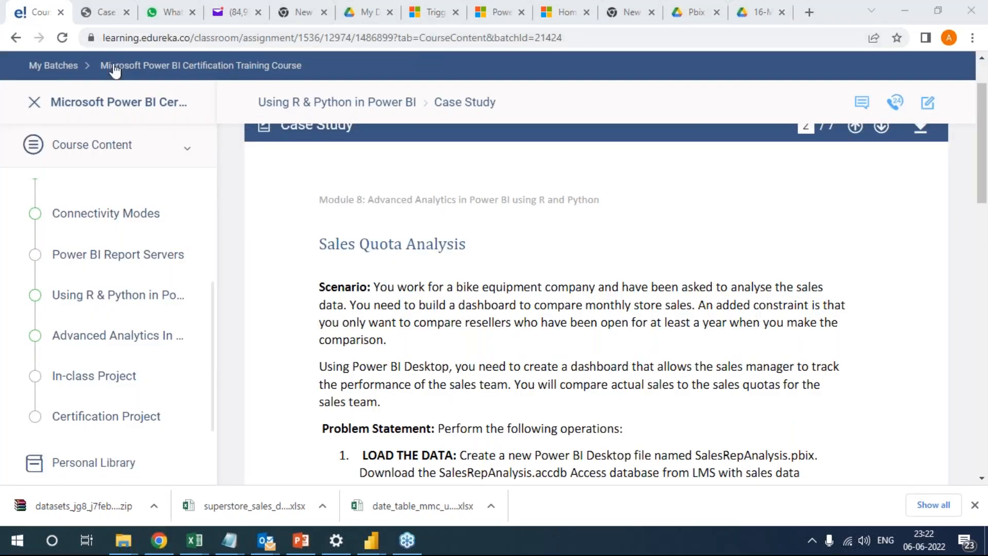
pyautogui.click(53, 66)
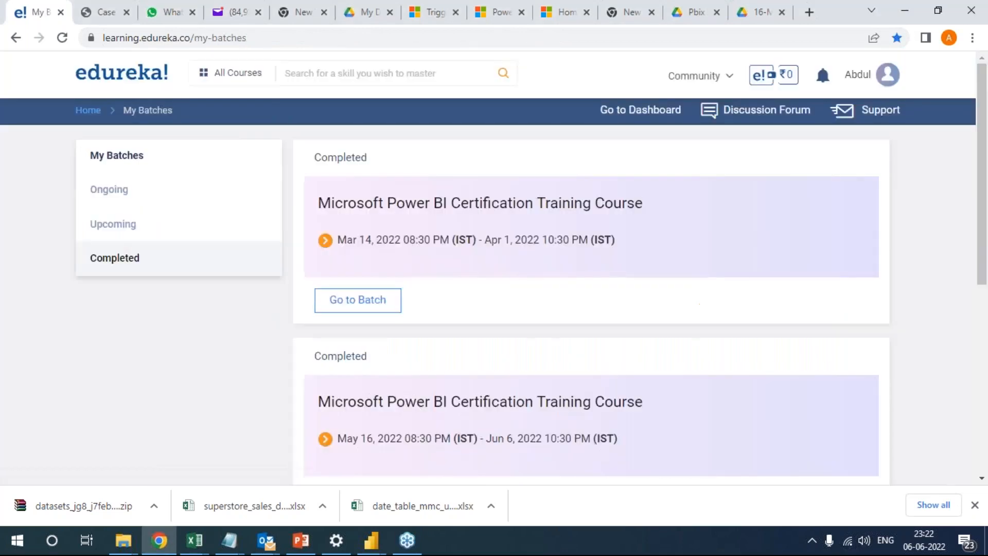
pyautogui.click(770, 120)
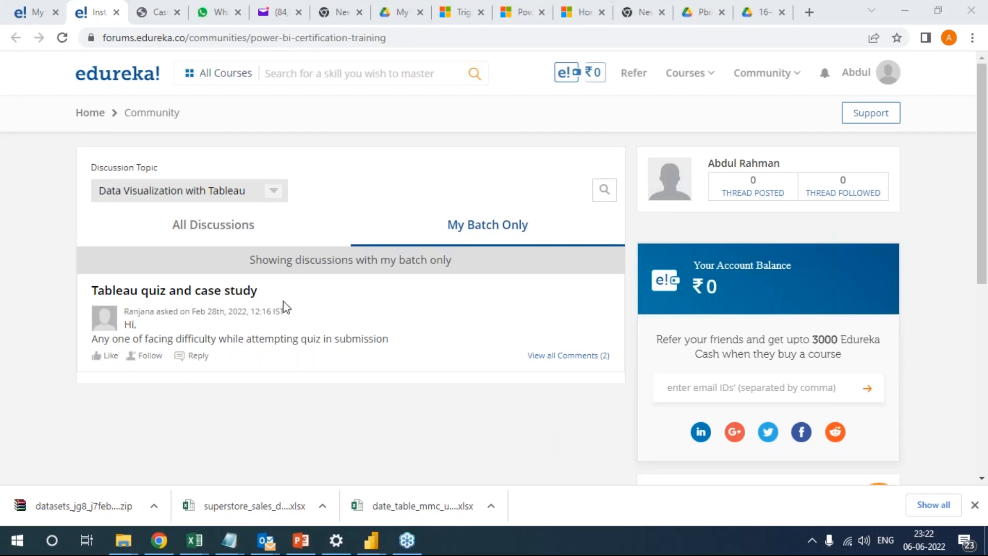
# Show all learners' discussions in the forum and look through the posted threads.
pyautogui.click(201, 225)
pyautogui.scroll(-2, 344, 234)
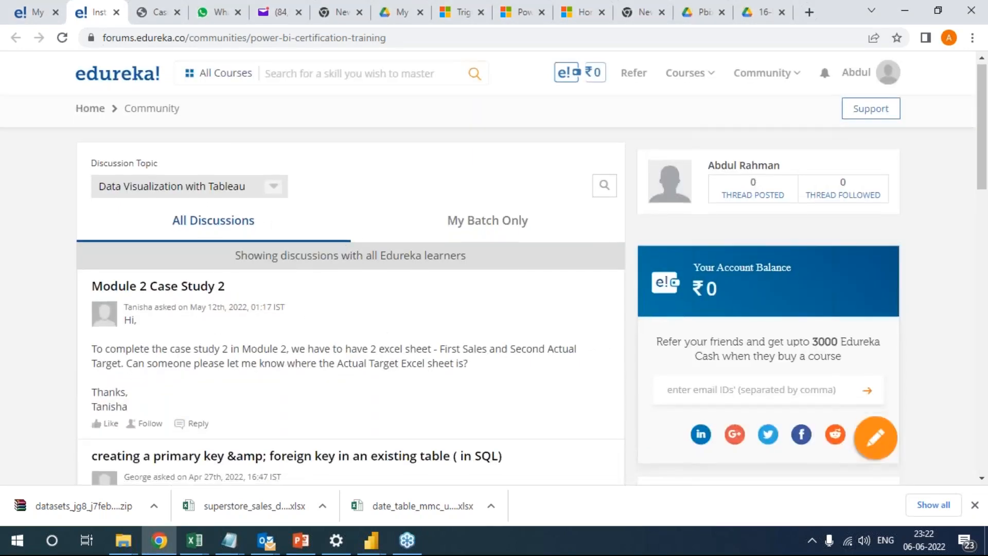
pyautogui.scroll(-10, 298, 264)
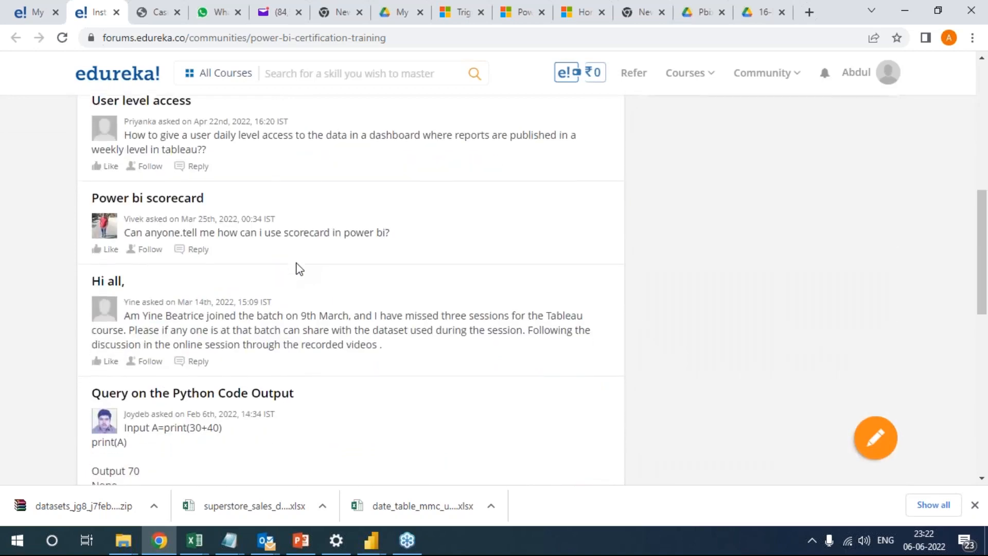
pyautogui.scroll(-4, 216, 206)
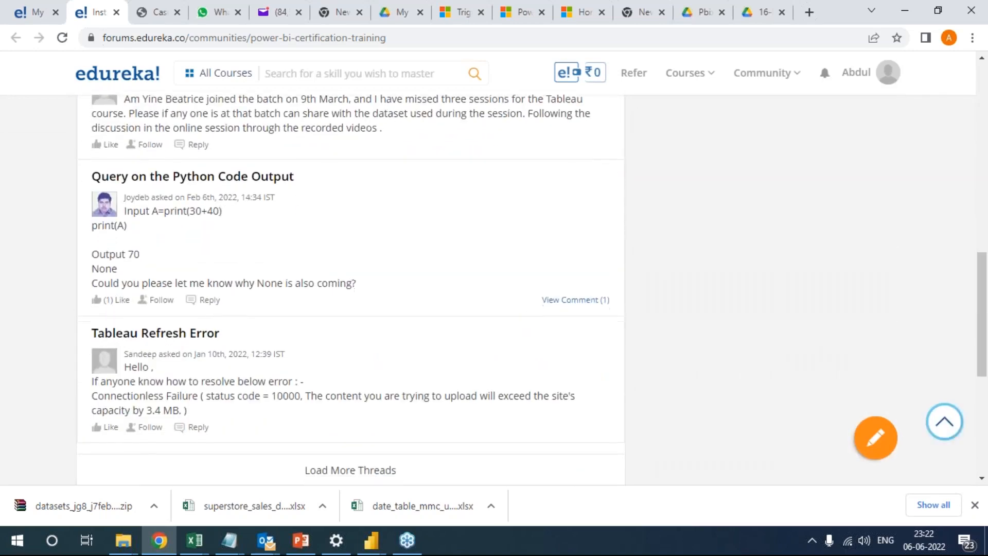
pyautogui.scroll(16, 203, 220)
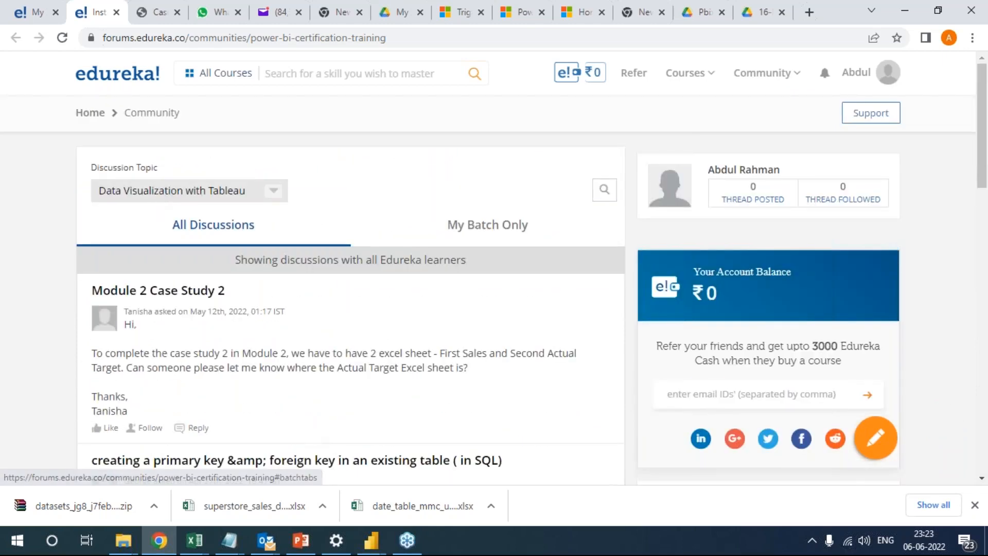
pyautogui.scroll(-1, 257, 287)
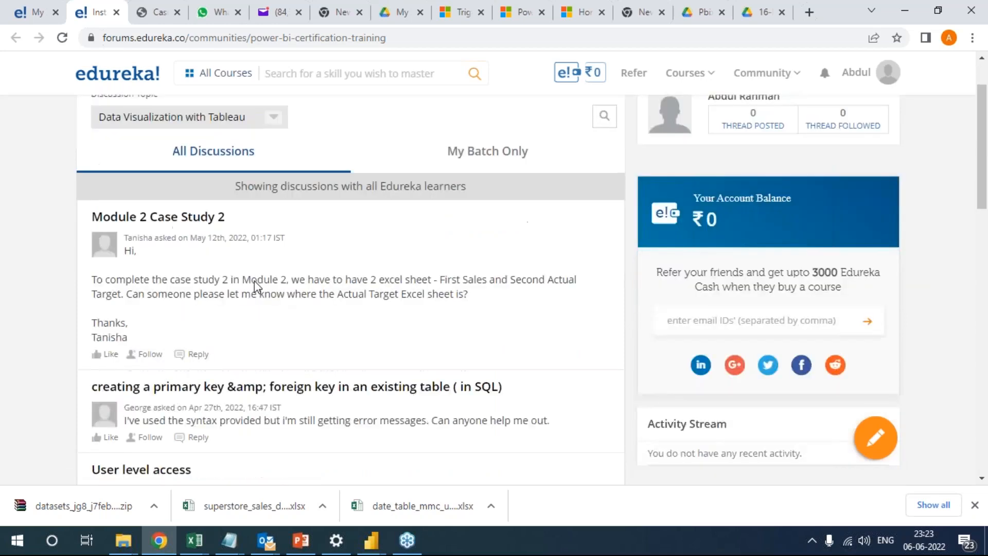
pyautogui.scroll(1, 258, 287)
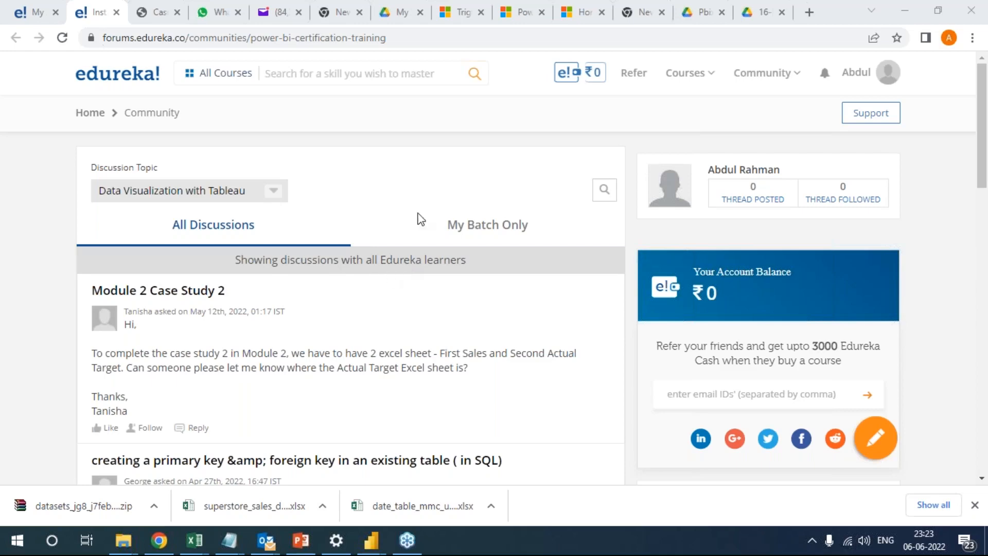
pyautogui.moveTo(369, 548)
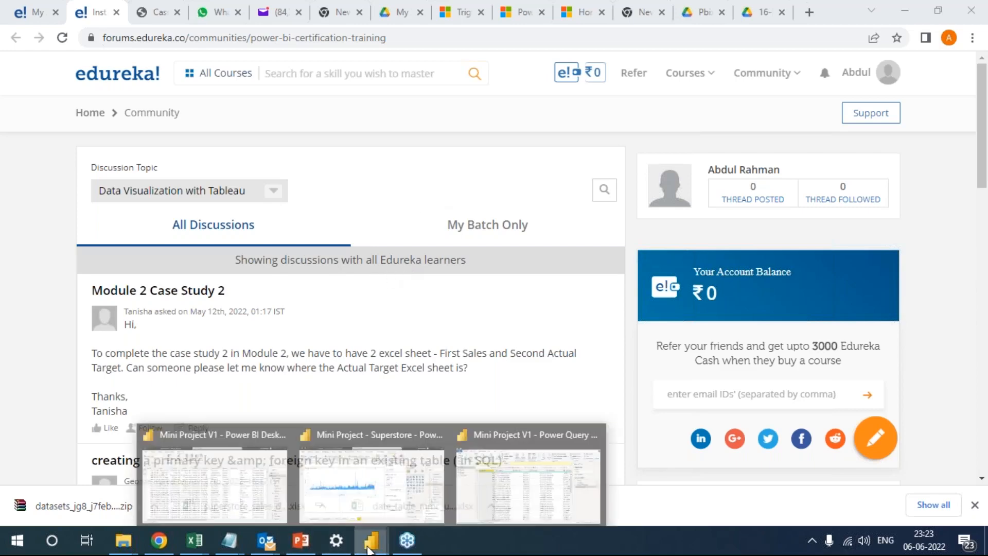
# Switch to the Superstore report in Power BI Desktop, inspect the Profit Ratio data bars settings of the Region Contribution In Profit table, and close them without changes.
pyautogui.click(410, 487)
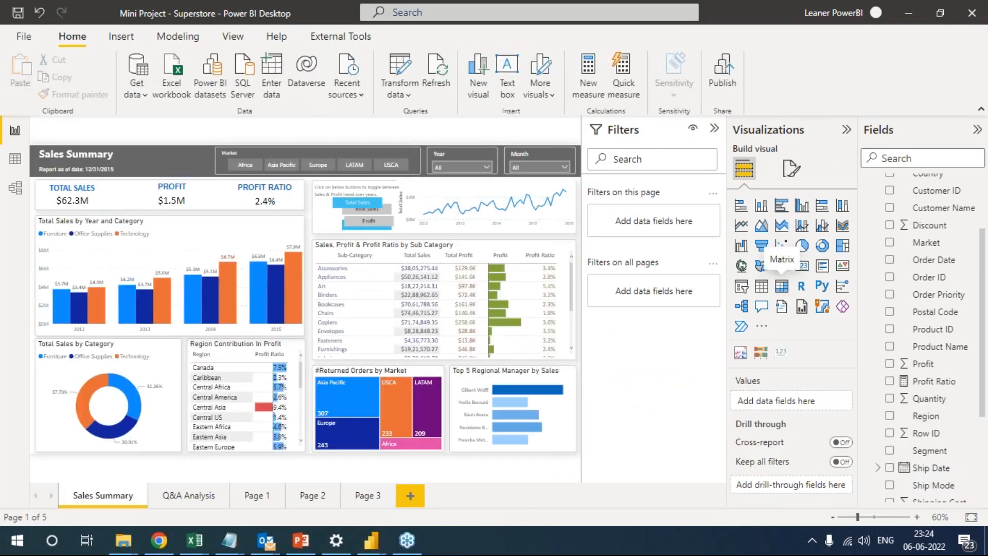
pyautogui.click(298, 381)
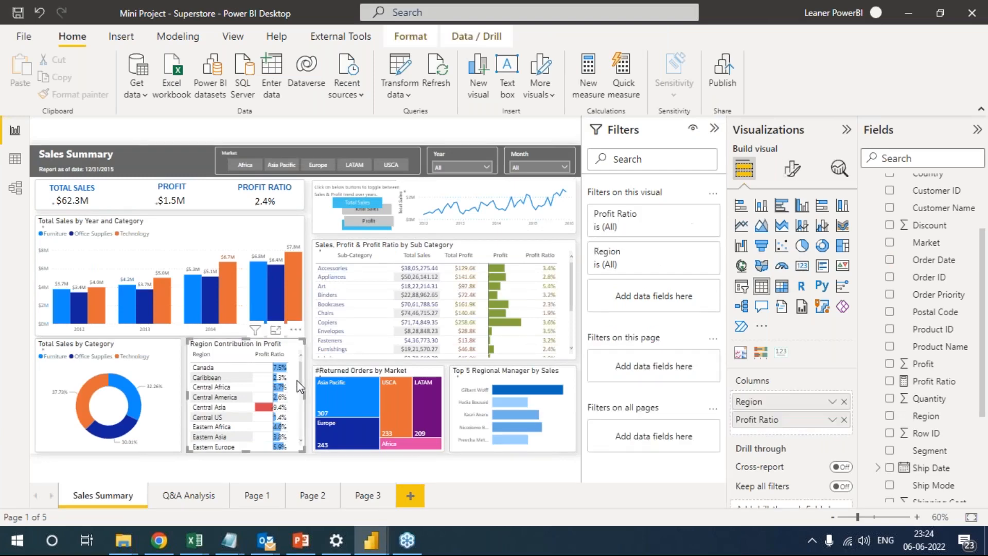
pyautogui.click(832, 420)
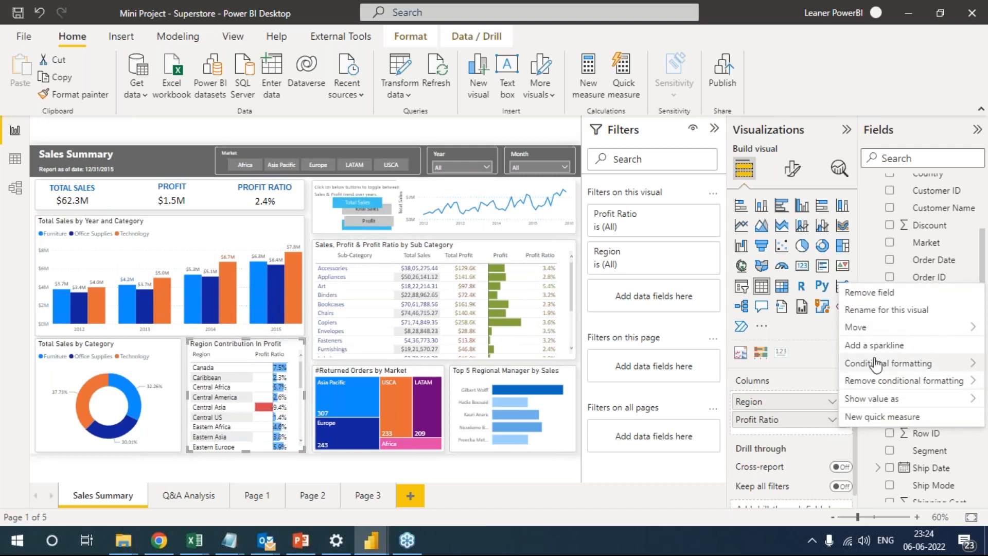
pyautogui.moveTo(886, 364)
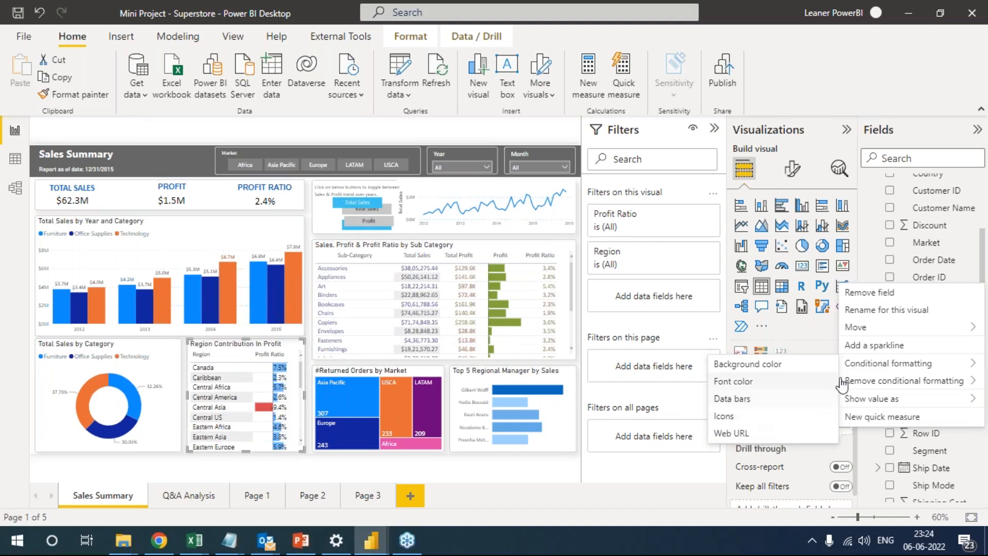
pyautogui.click(725, 407)
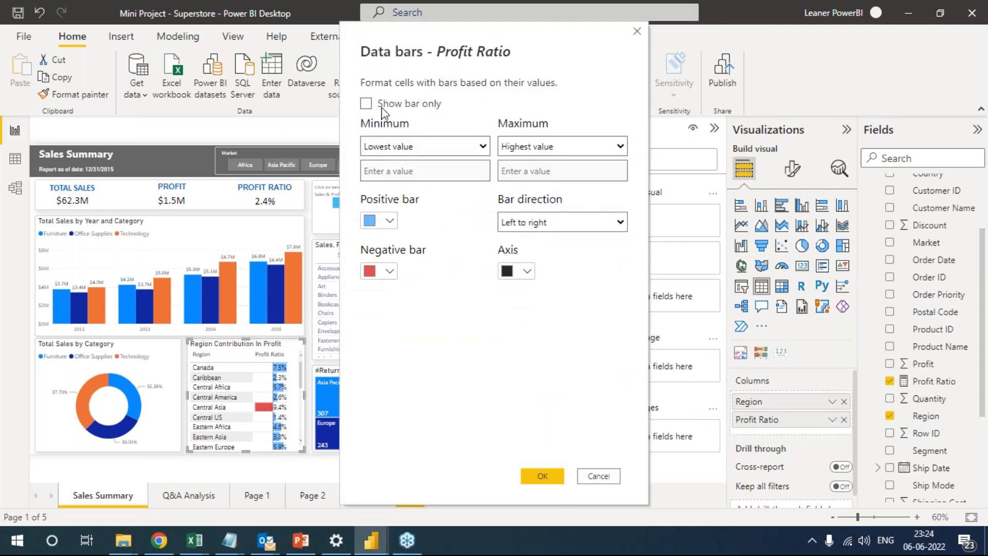
pyautogui.click(606, 475)
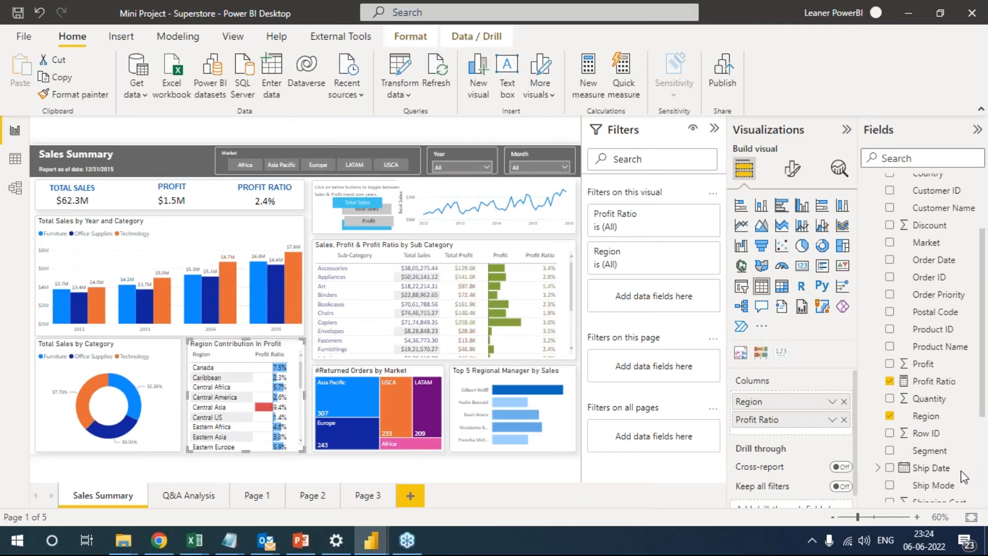